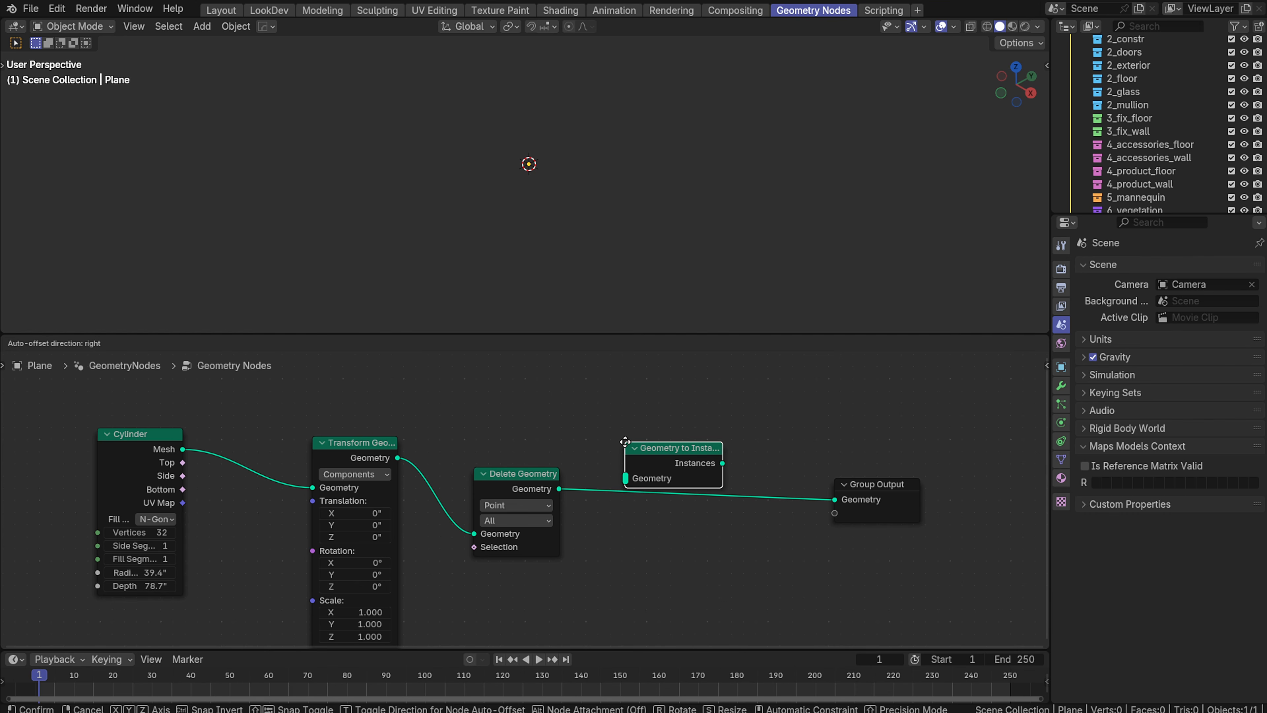
Shift the Transform Geometry, Delete Geometry and Geometry to Instance nodes closer to Cylinder and insert a Duplicate Elements node before Group Output
left_click_drag(285, 411, 669, 570)
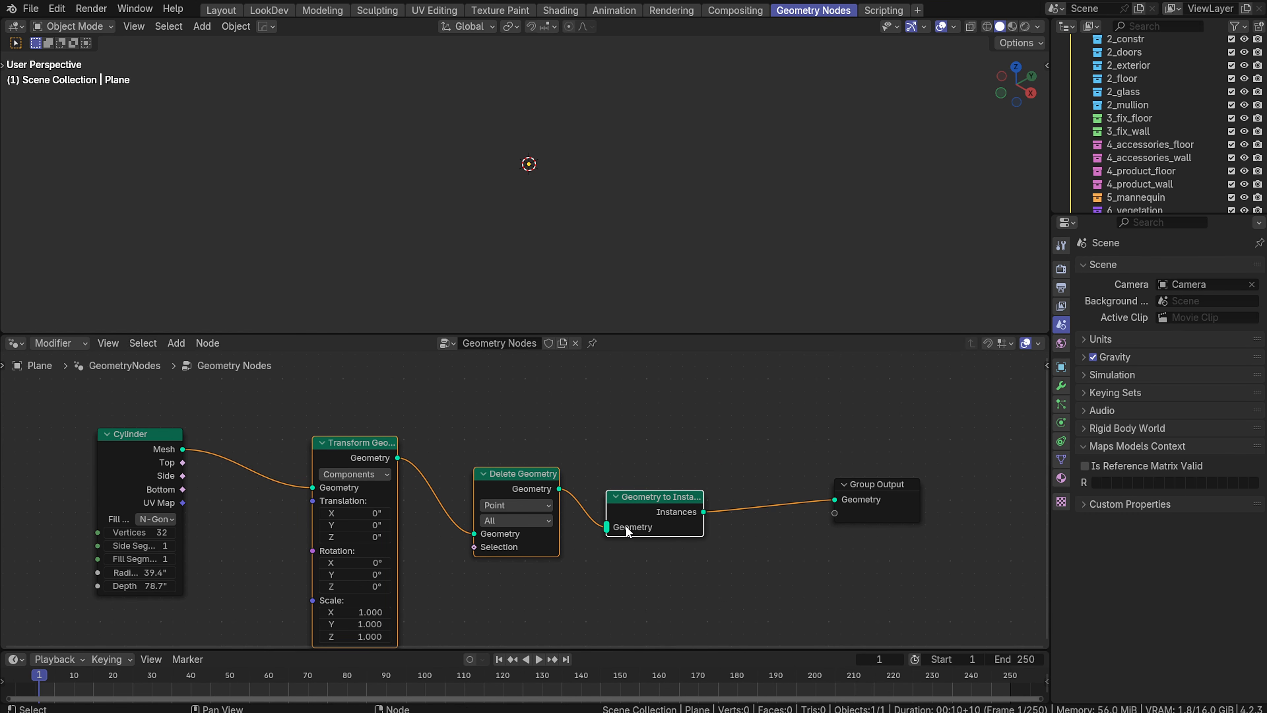
left_click_drag(626, 525, 561, 503)
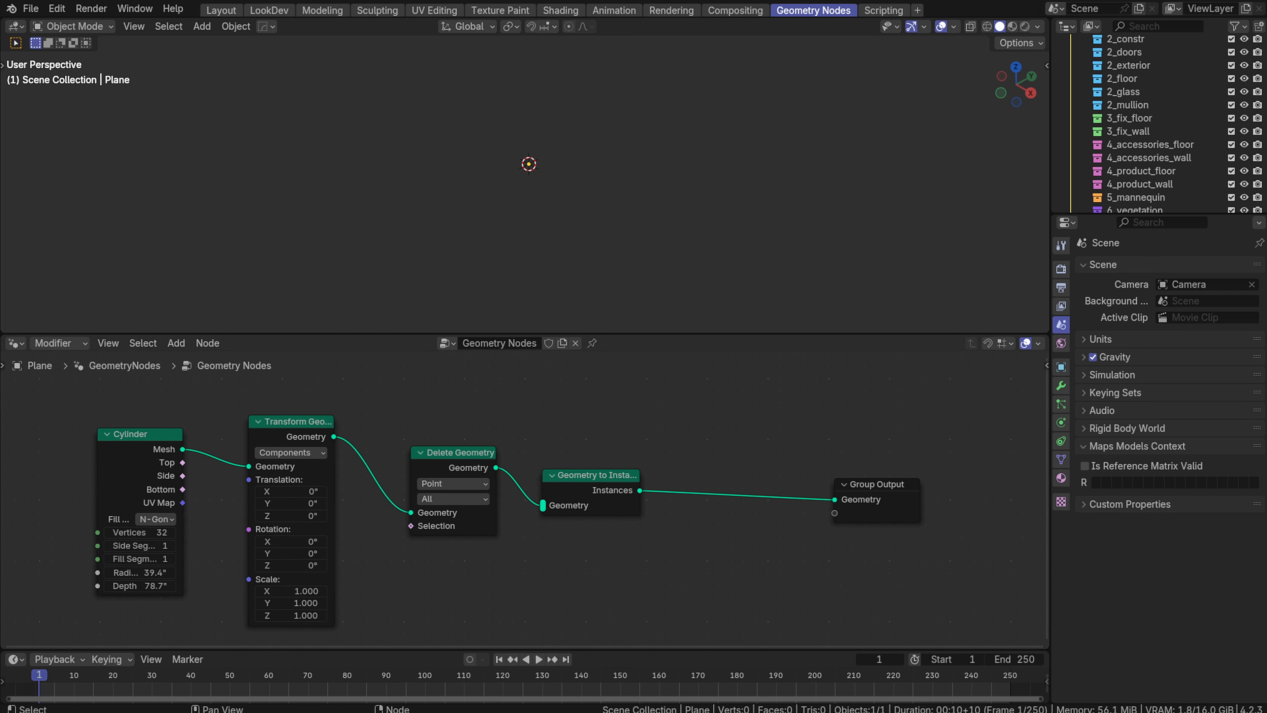
key("shift+a")
type("upl")
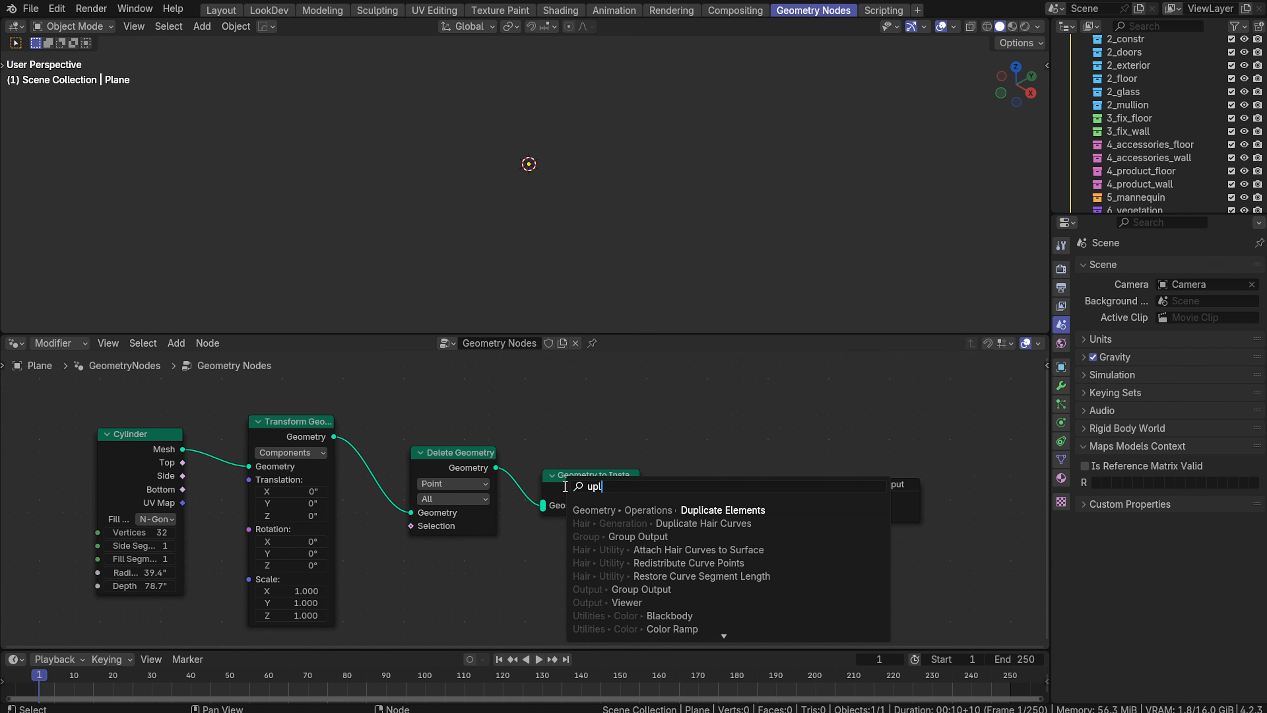
key("Return")
left_click(706, 486)
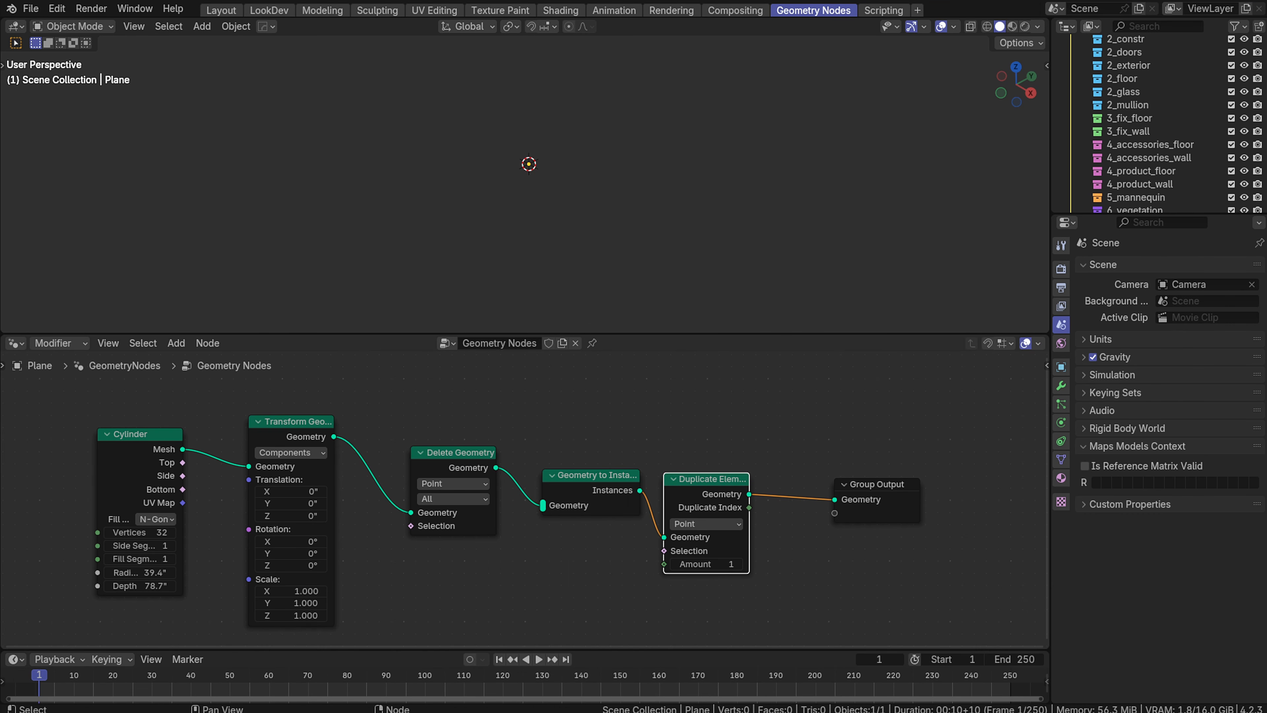
Insert a Set Position node between Duplicate Elements and Group Output
key("shift+a")
type("set p")
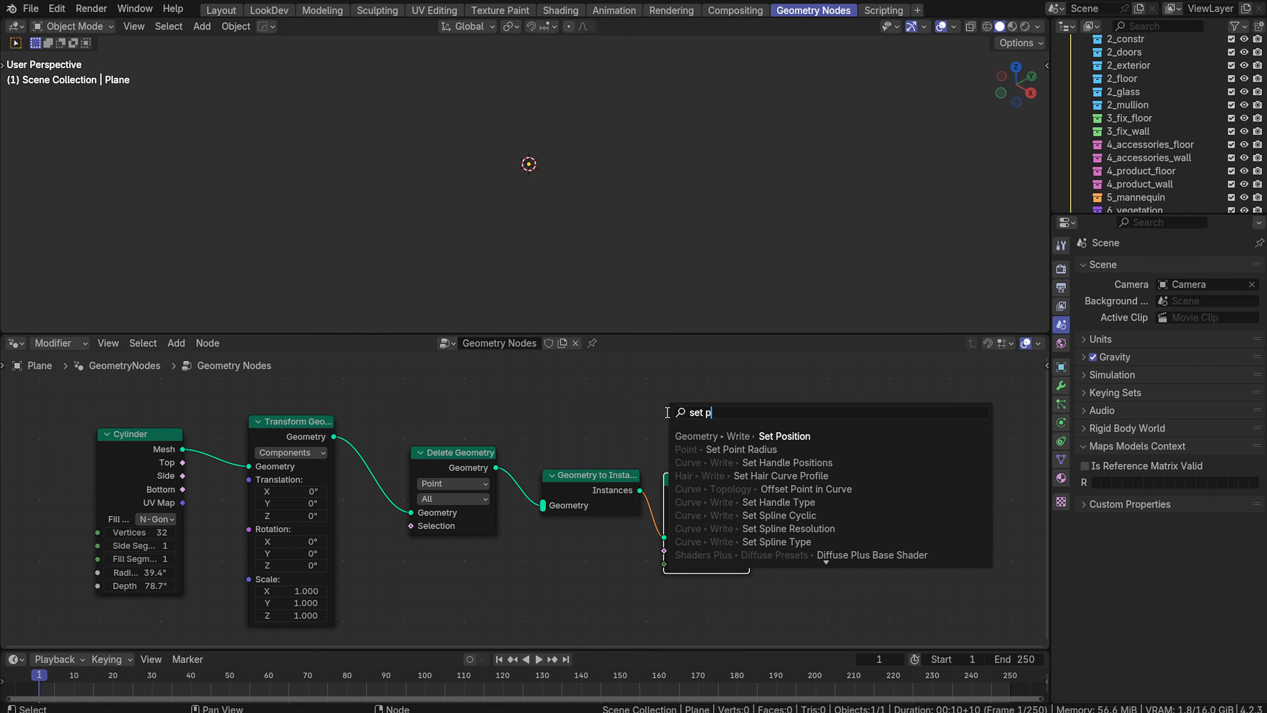
type("o")
key("Return")
left_click(766, 452)
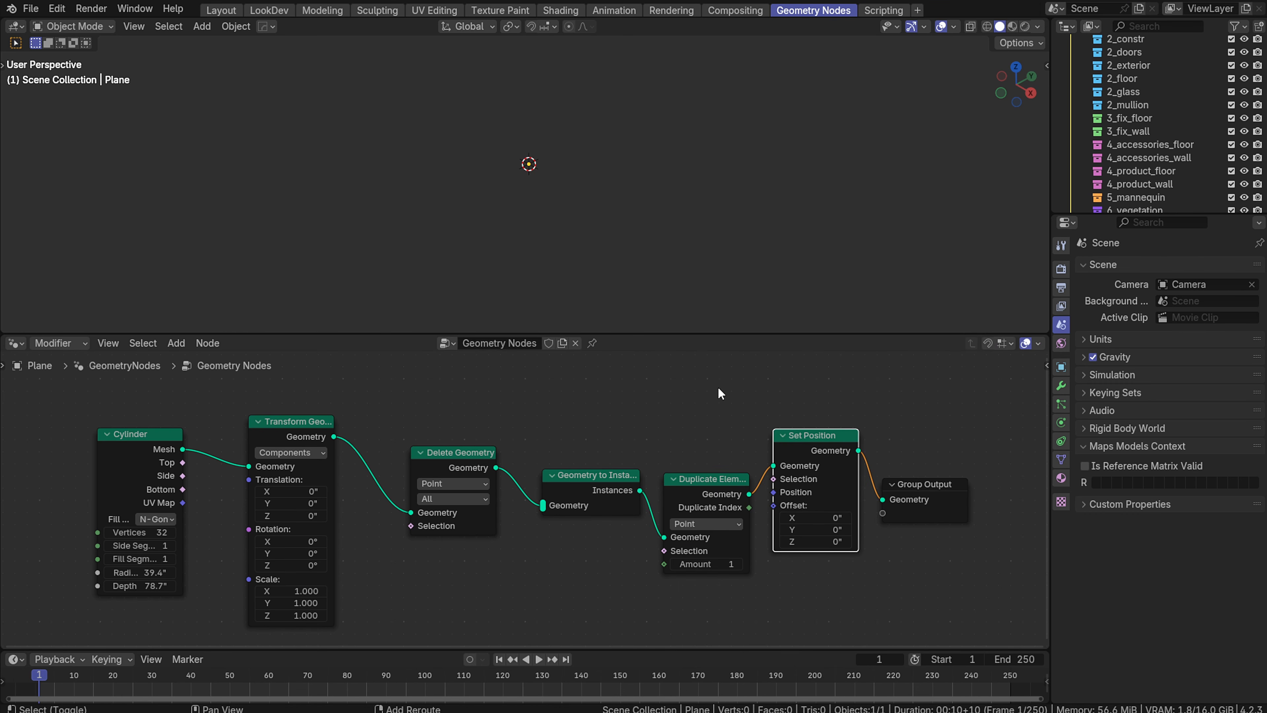
Insert a Realize Instances node between Set Position and Group Output
key("shift+a")
type("real")
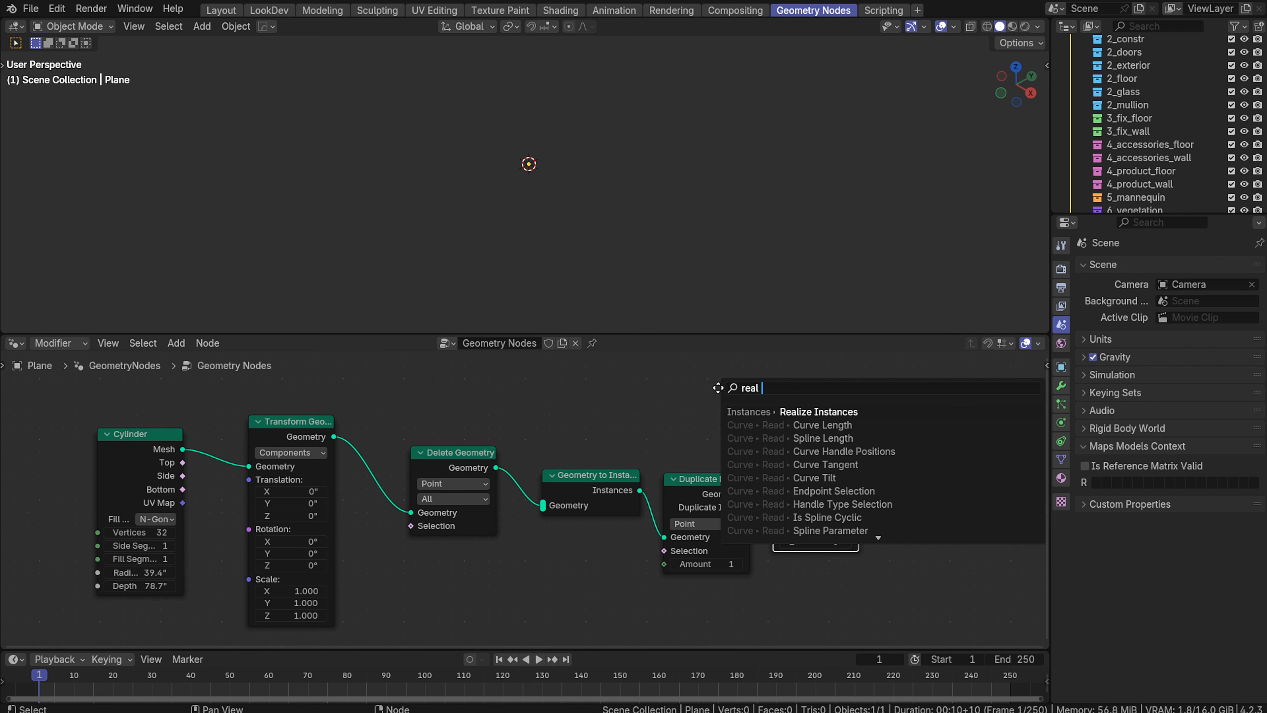
key("Return")
left_click(837, 439)
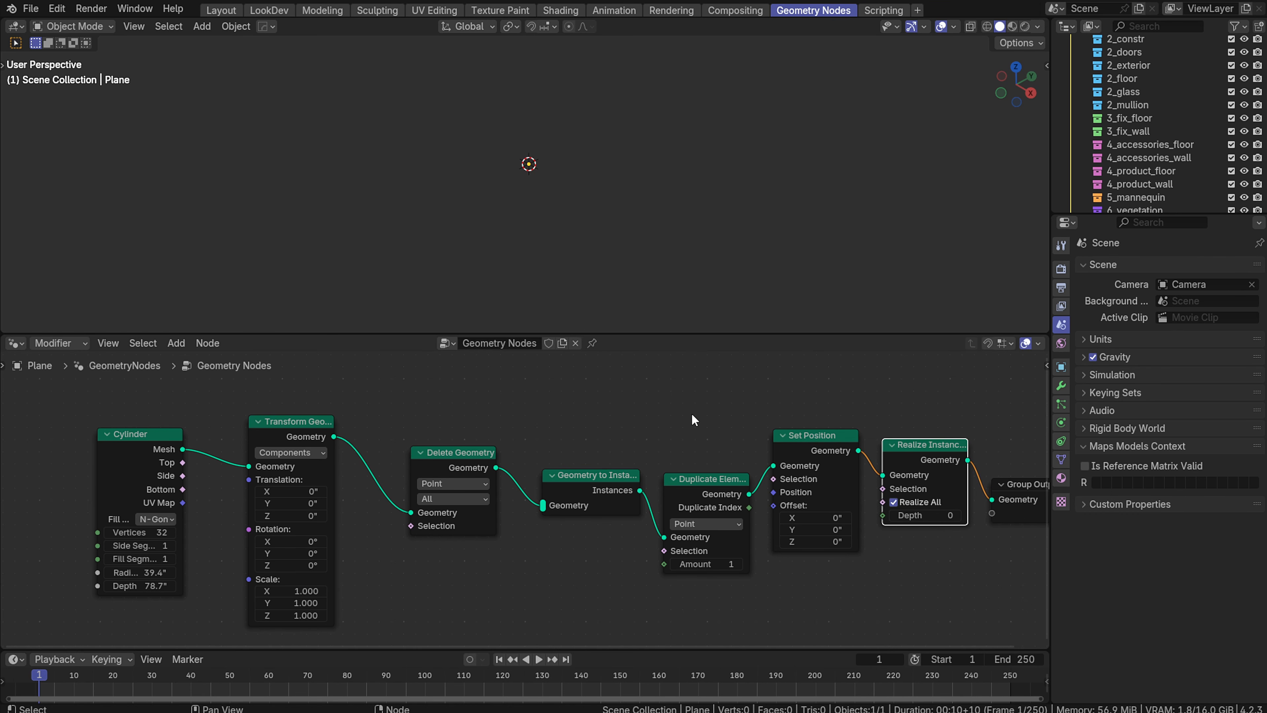
Insert a Set Shade Smooth node between Realize Instances and Group Output
middle_click_drag(740, 462, 404, 432)
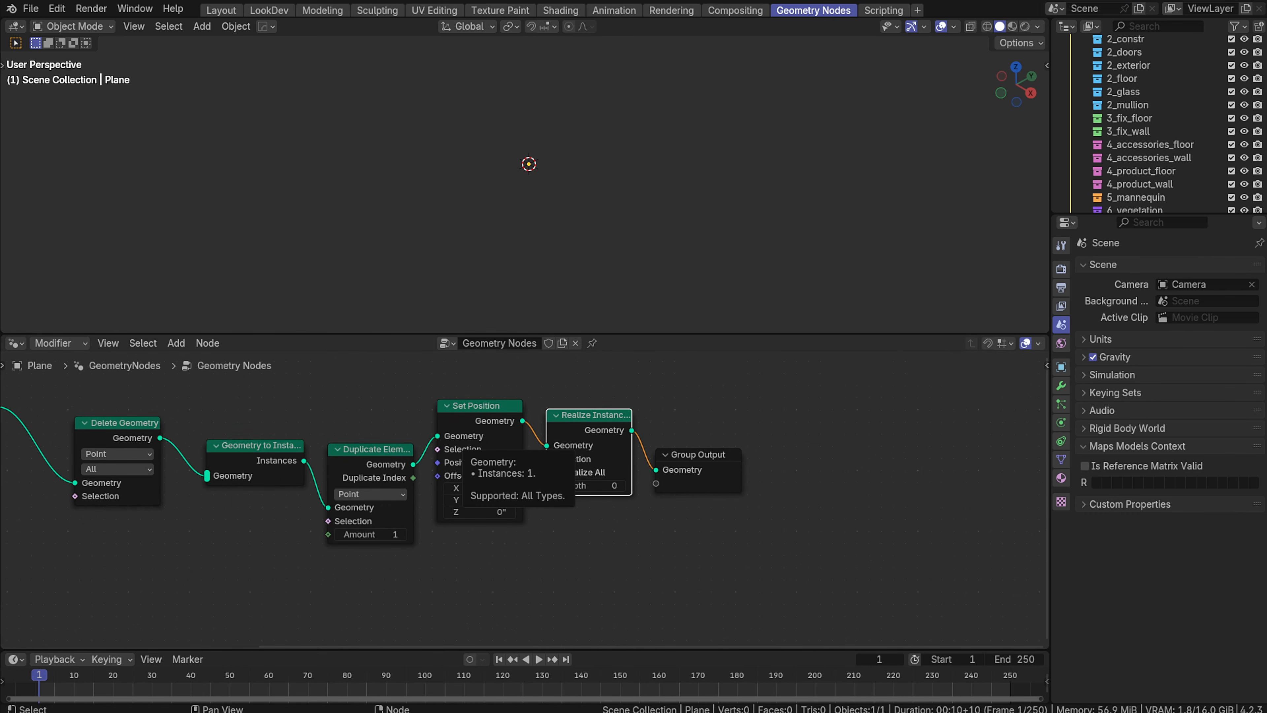
key("shift+a")
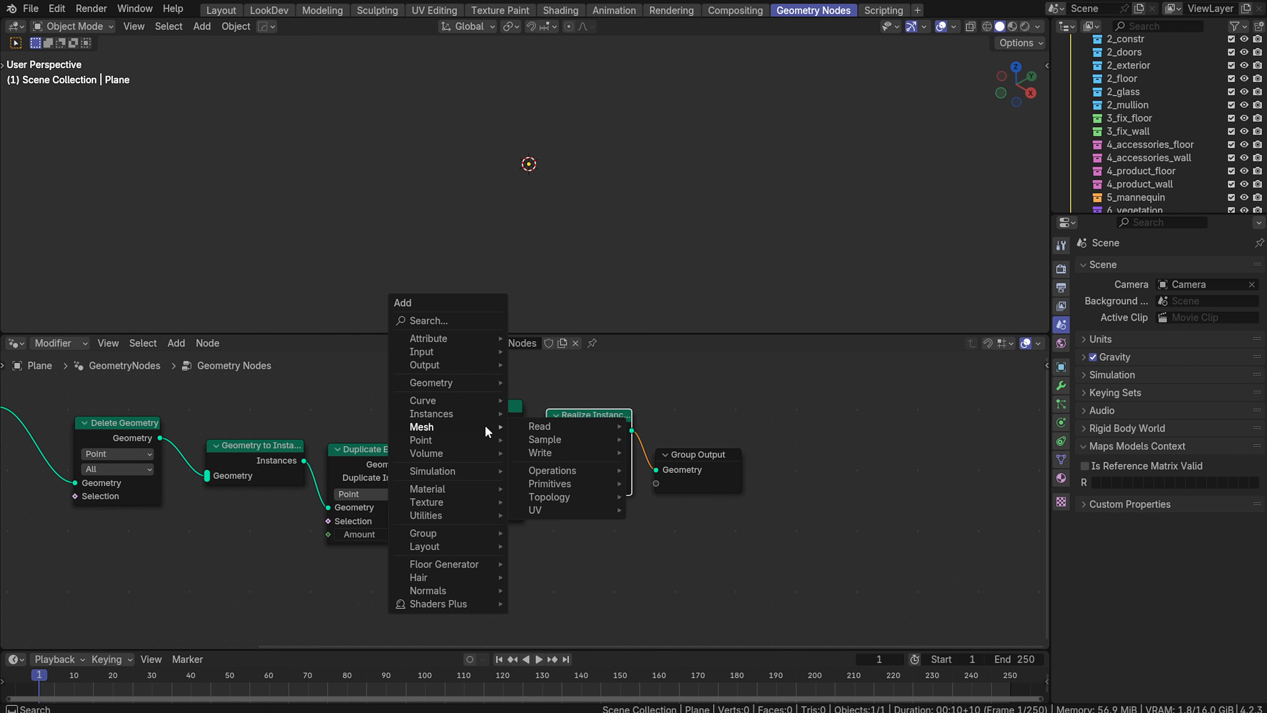
type("set sha")
key("Return")
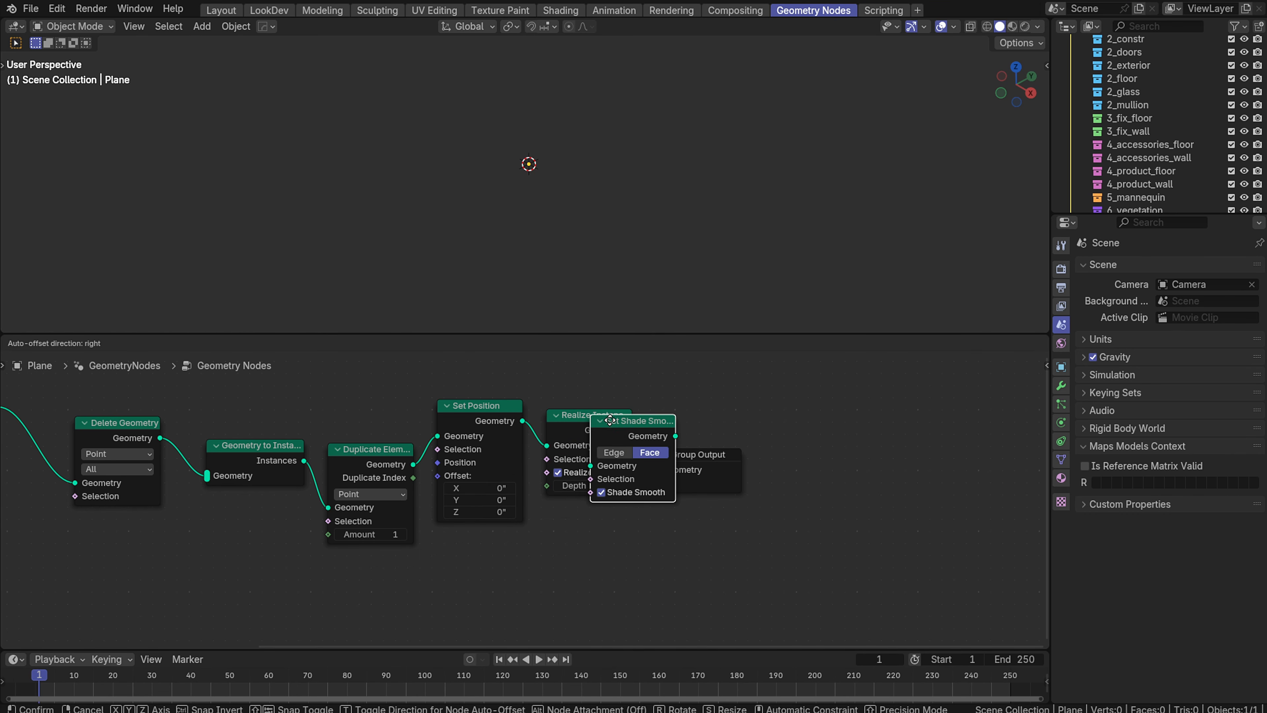
left_click(621, 428)
Insert a Set Material node between Set Shade Smooth and Group Output
key("shift+a")
type("set material")
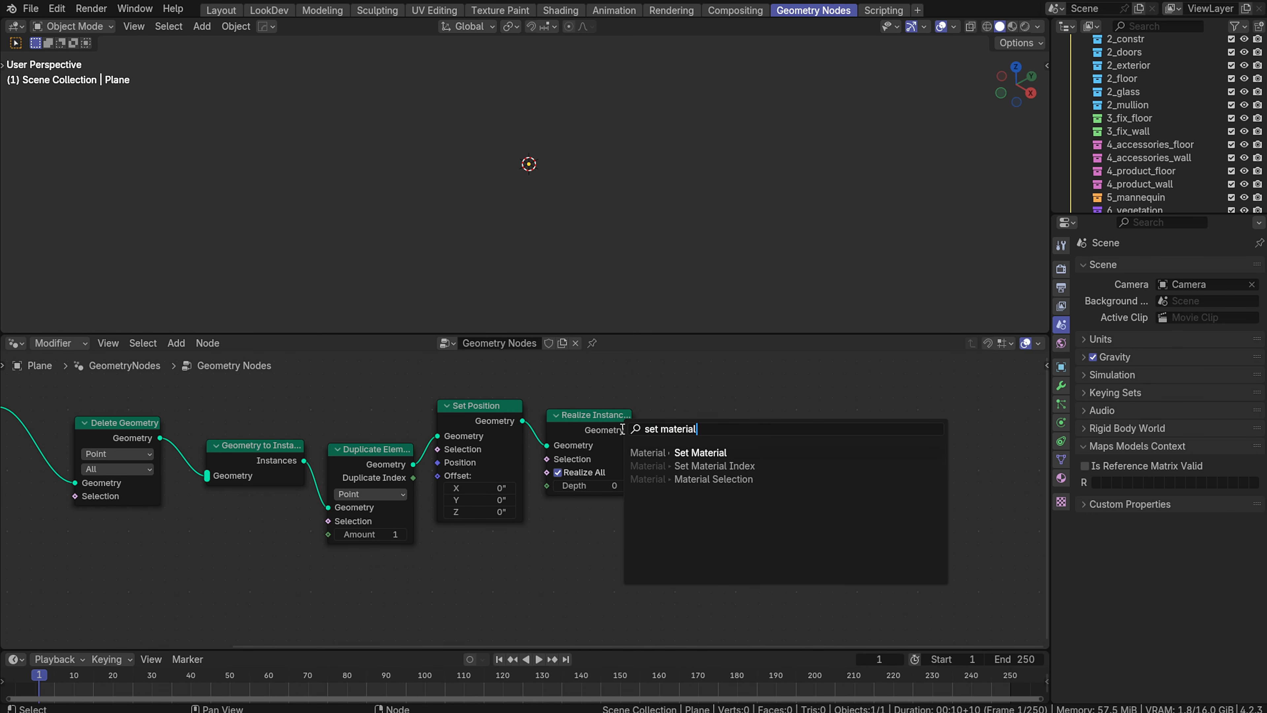
key("Return")
left_click(748, 429)
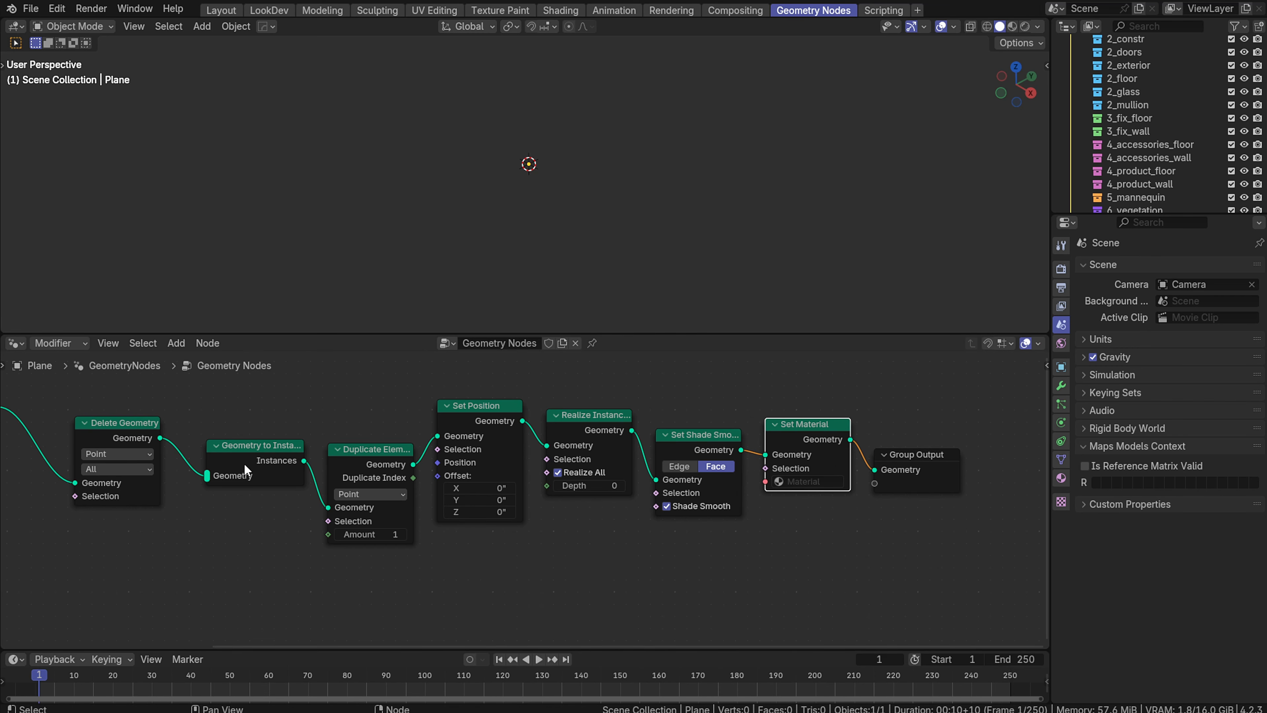
Add an unconnected Math node in the empty space below the Delete Geometry node
middle_click_drag(294, 485, 654, 441)
key("shift+a")
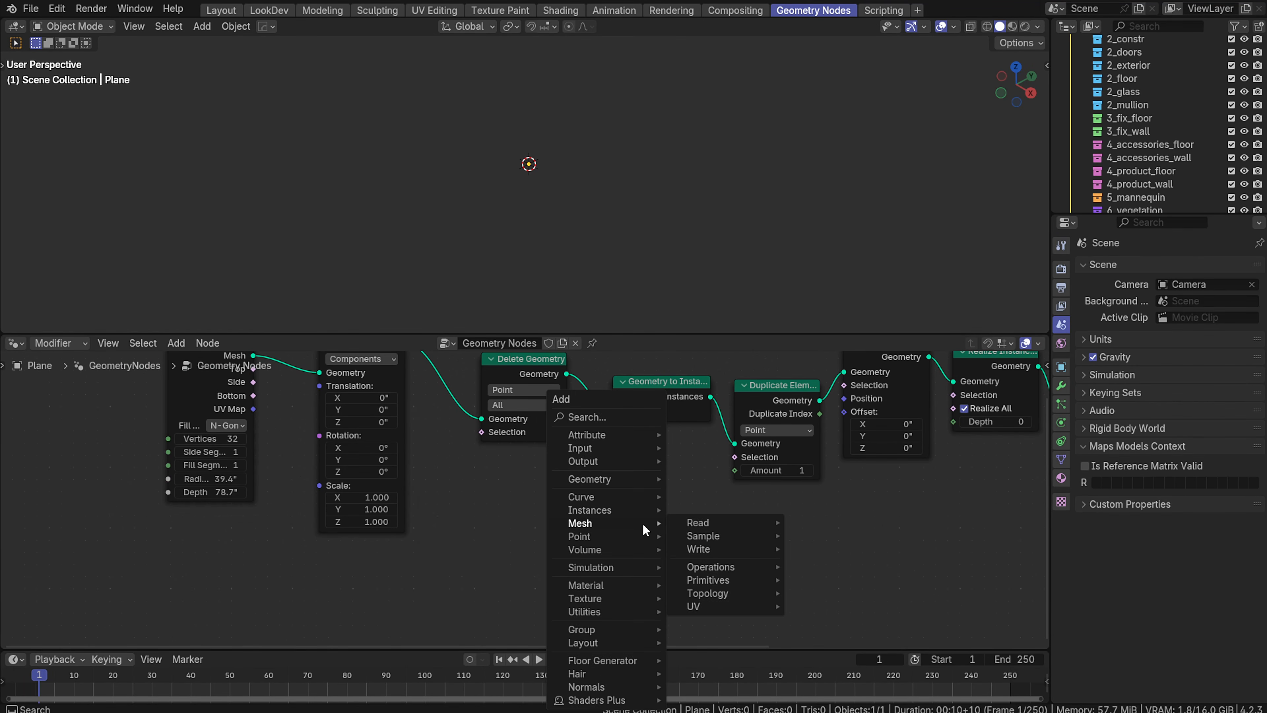
type("math")
key("BackSpace")
key("BackSpace")
key("BackSpace")
key("BackSpace")
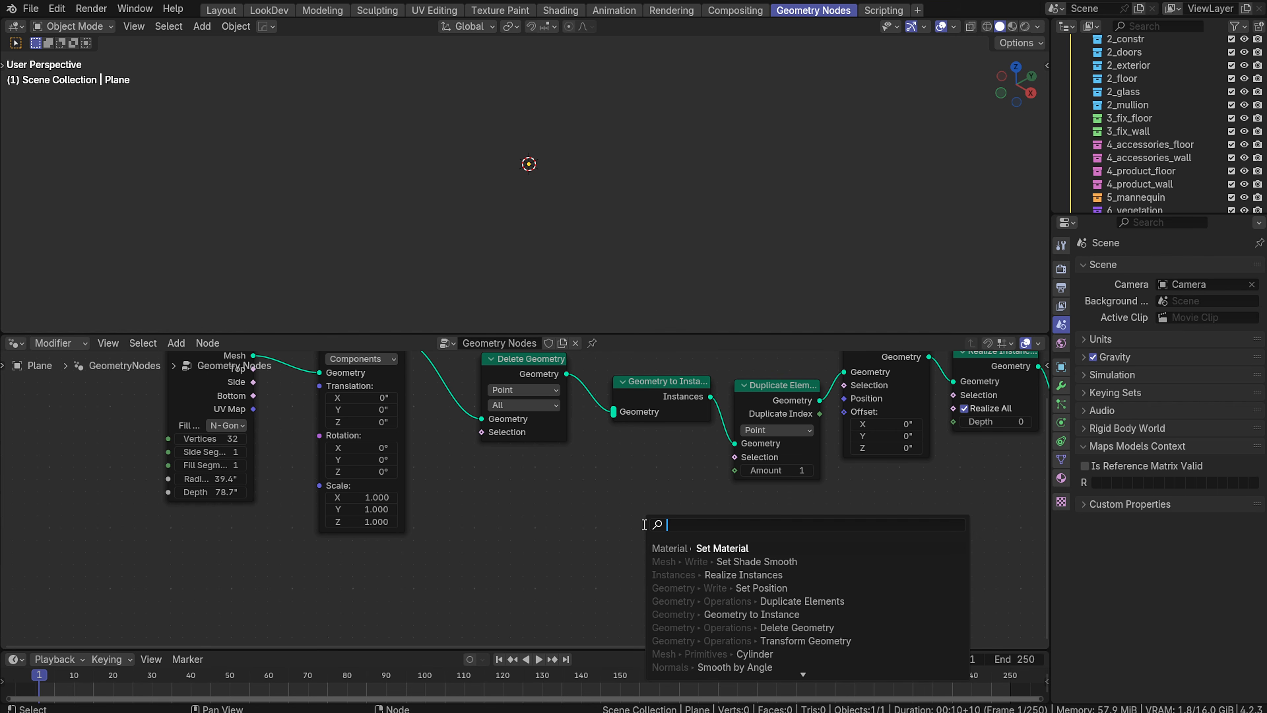
type("math")
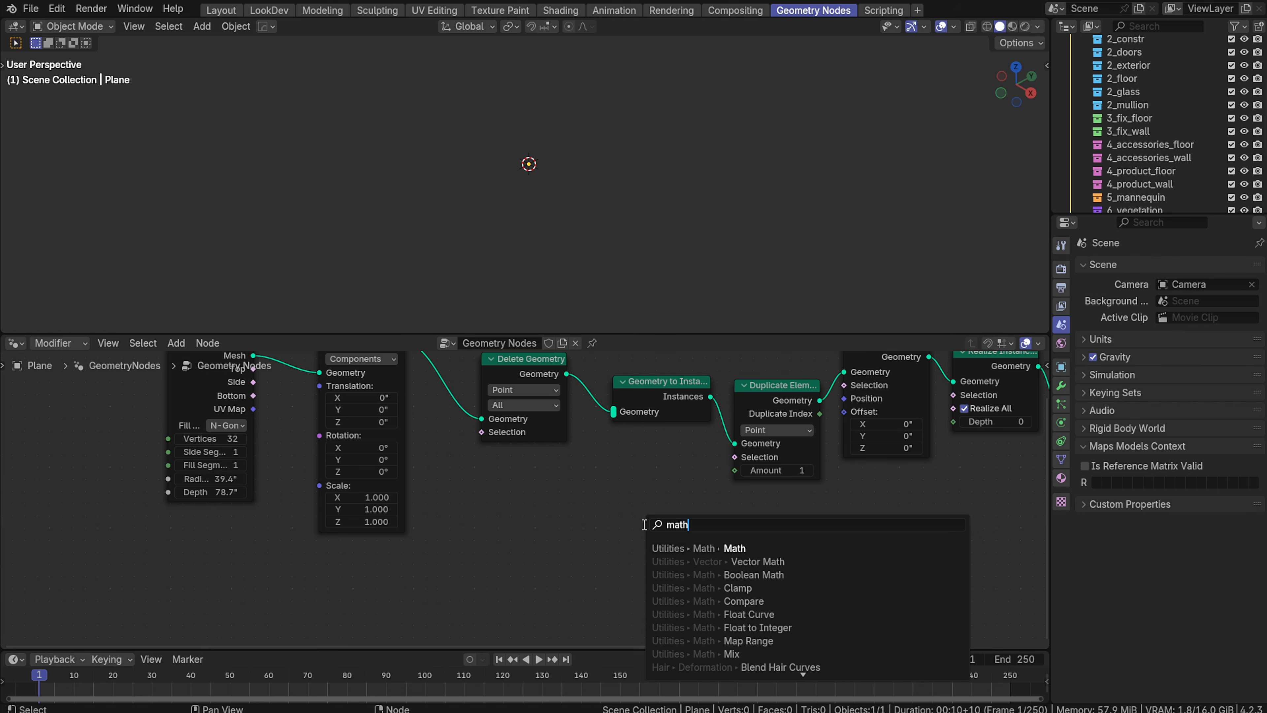
key("Return")
left_click(540, 529)
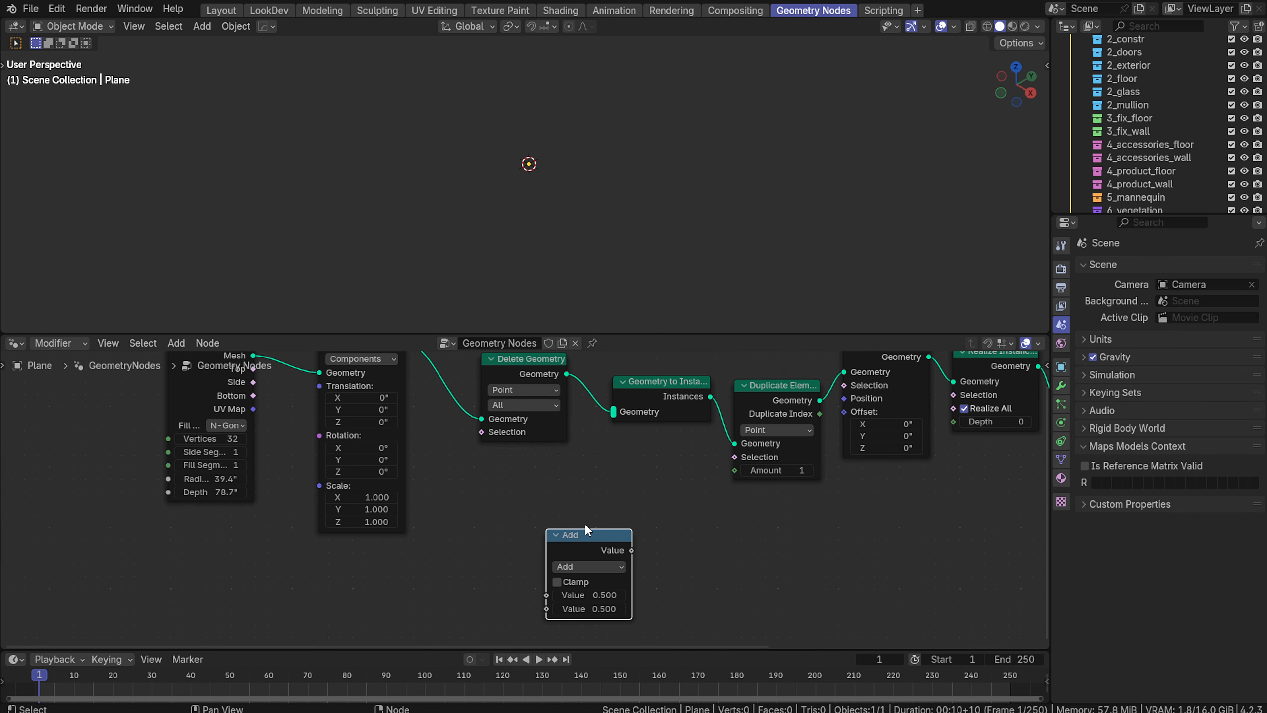
left_click_drag(578, 533, 538, 522)
left_click(668, 549)
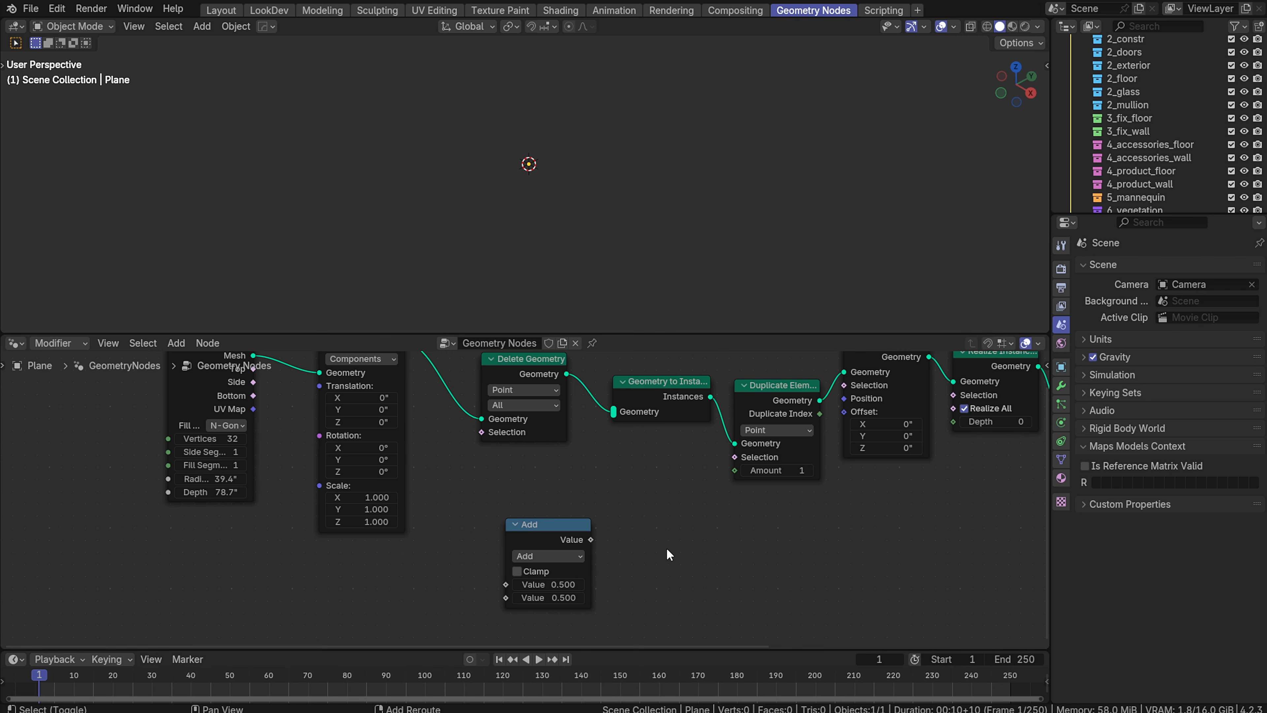
middle_click_drag(511, 496, 668, 560)
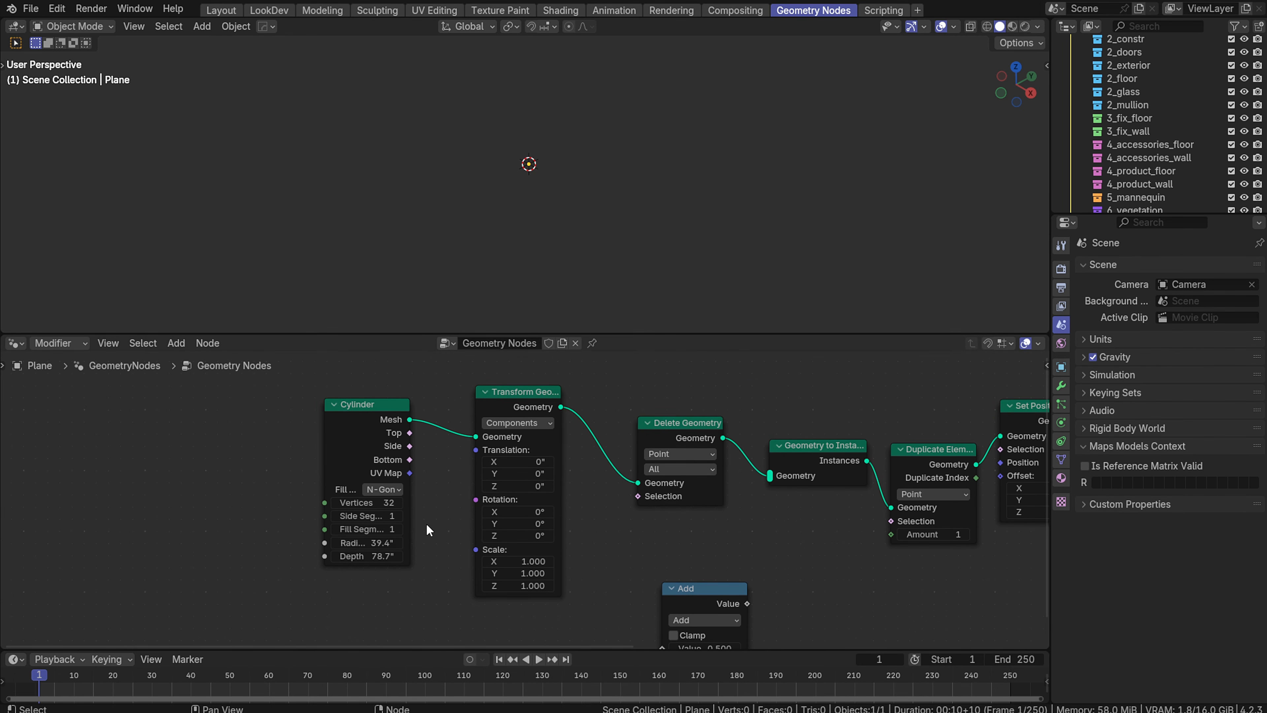
middle_click_drag(817, 618, 617, 539)
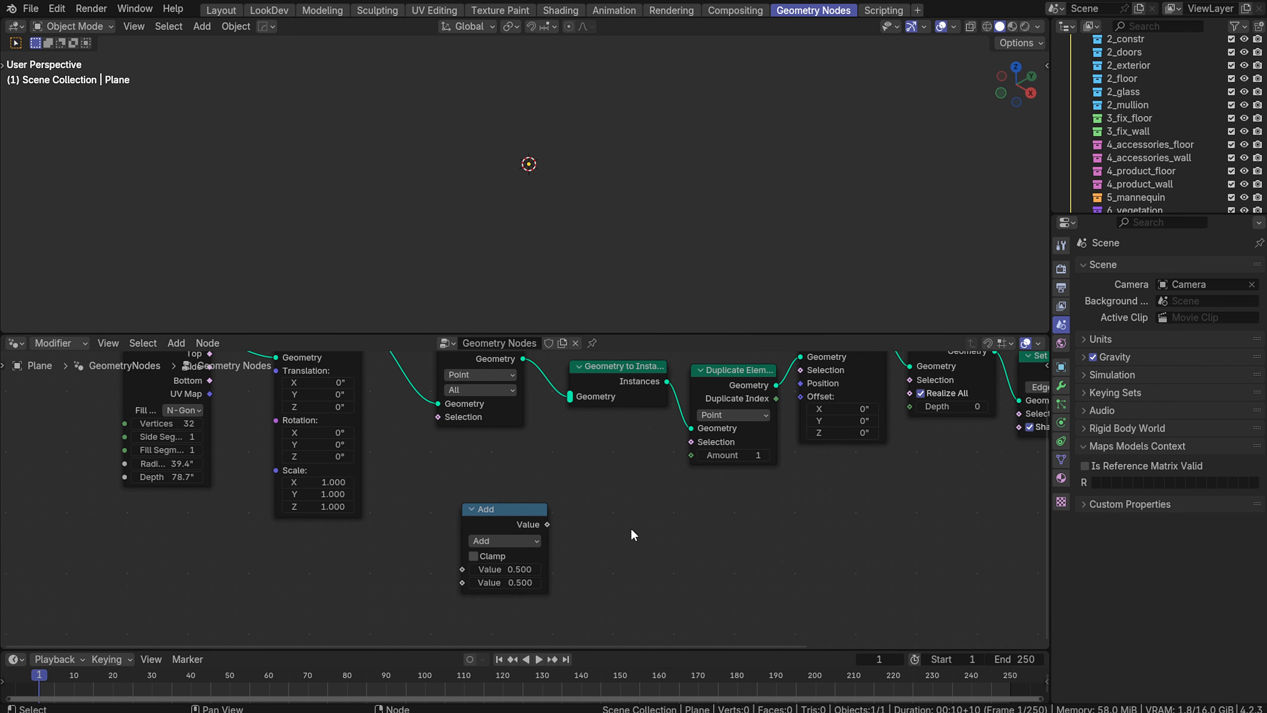
key("shift+a")
key("Escape")
middle_click_drag(689, 507, 415, 527)
middle_click_drag(342, 482, 544, 548)
middle_click_drag(531, 466, 539, 589)
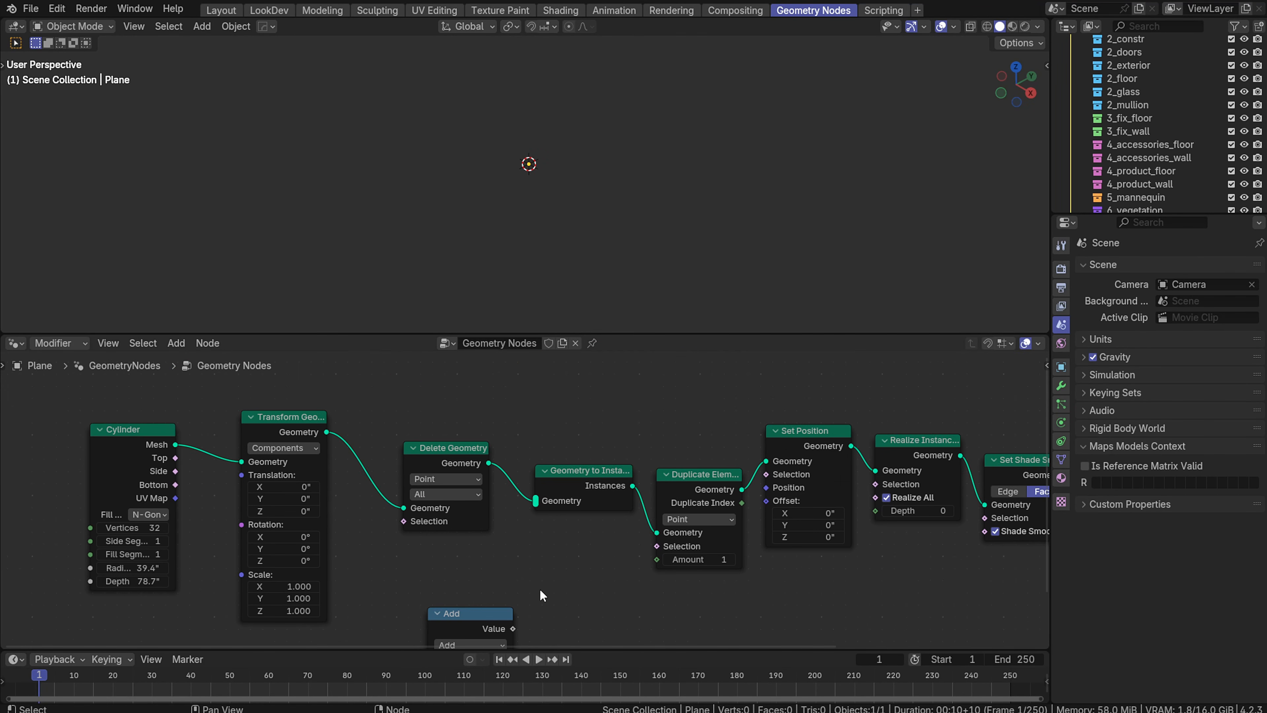
Set the Math node's operation to Multiply and duplicate it twice, stacking the copies underneath
middle_click_drag(452, 537, 416, 397)
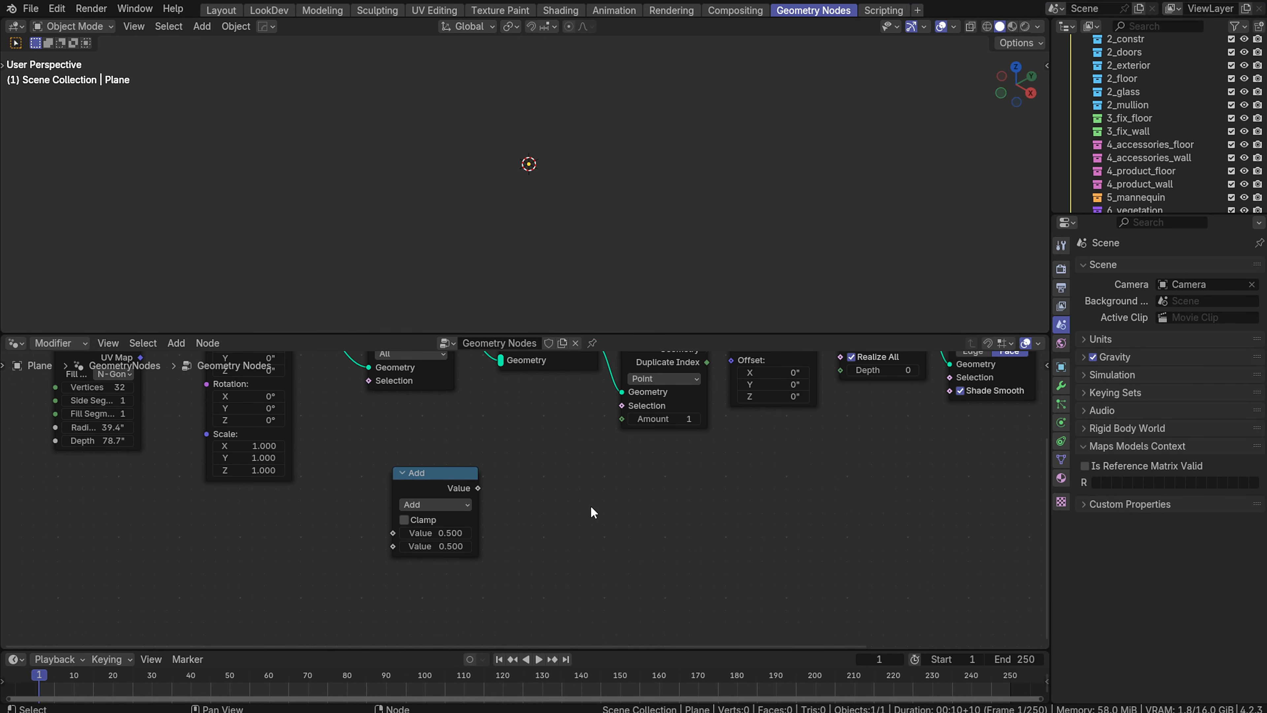
left_click(433, 505)
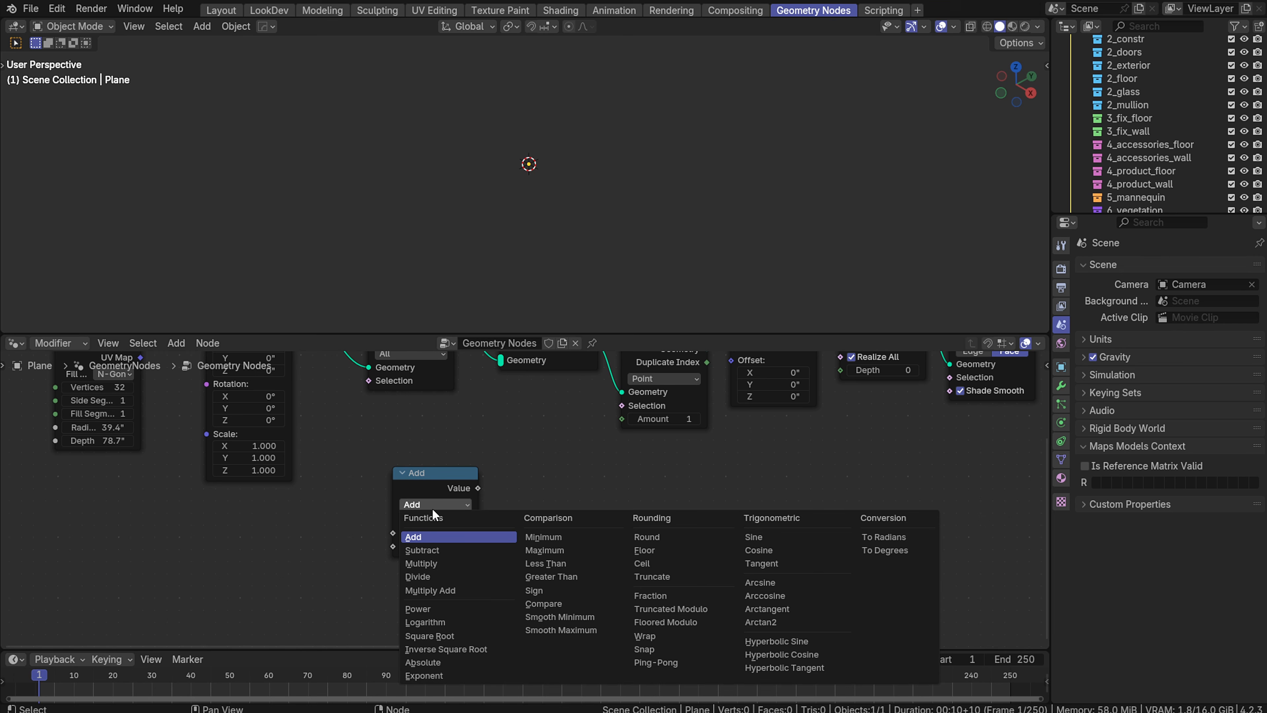
left_click(427, 563)
left_click(436, 475)
middle_click_drag(445, 545, 439, 422)
key("shift+d")
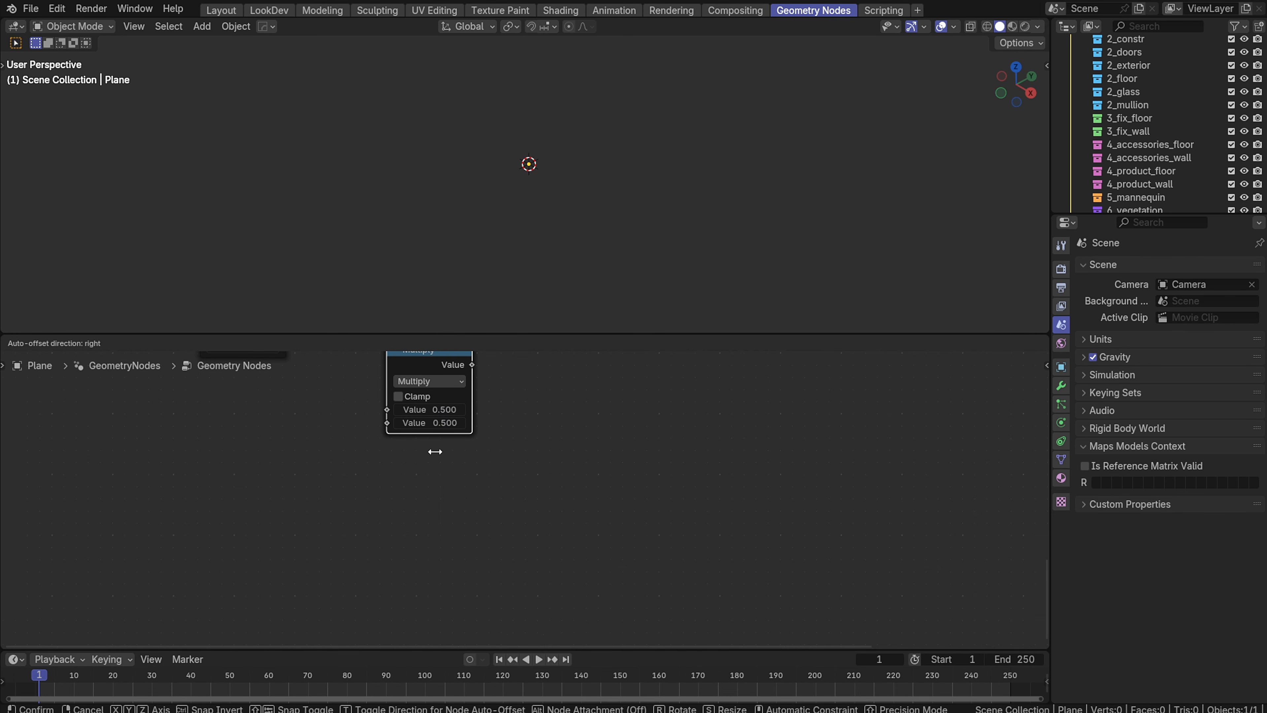
left_click(434, 553)
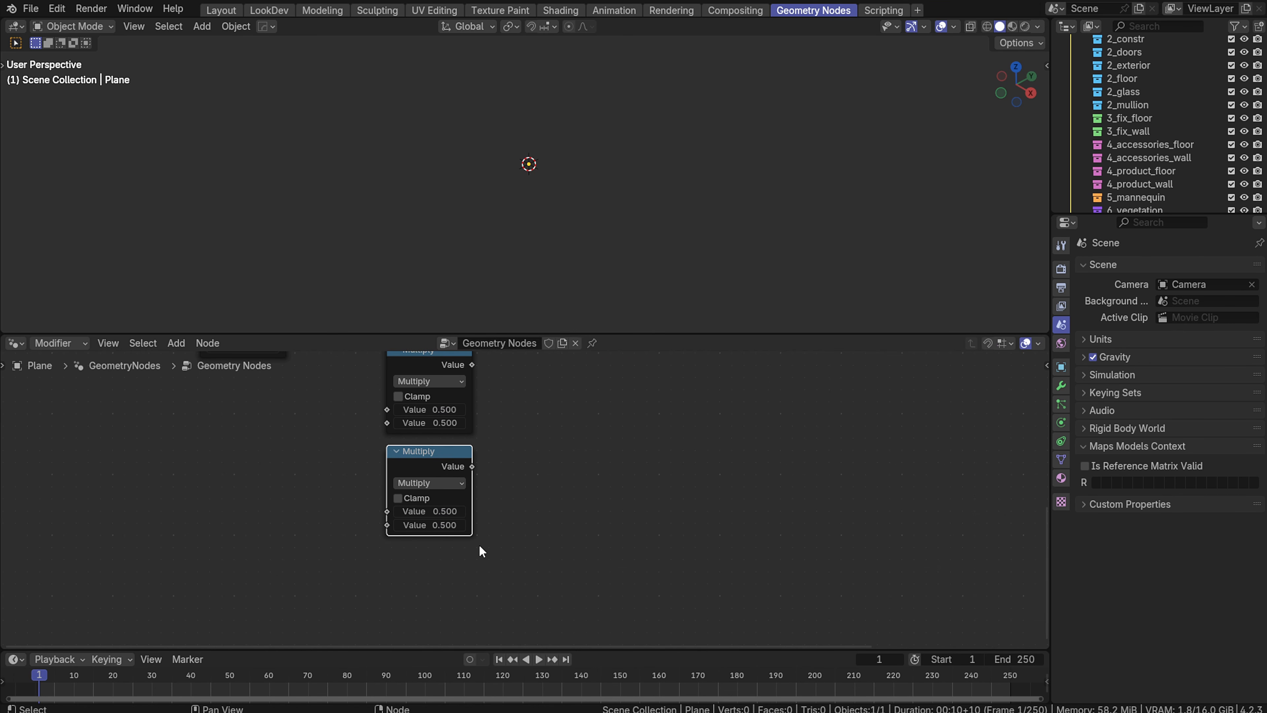
key("shift+d")
left_click(481, 553)
Add a Combine XYZ node to the right of the stacked Multiply nodes
middle_click_drag(641, 491, 614, 581)
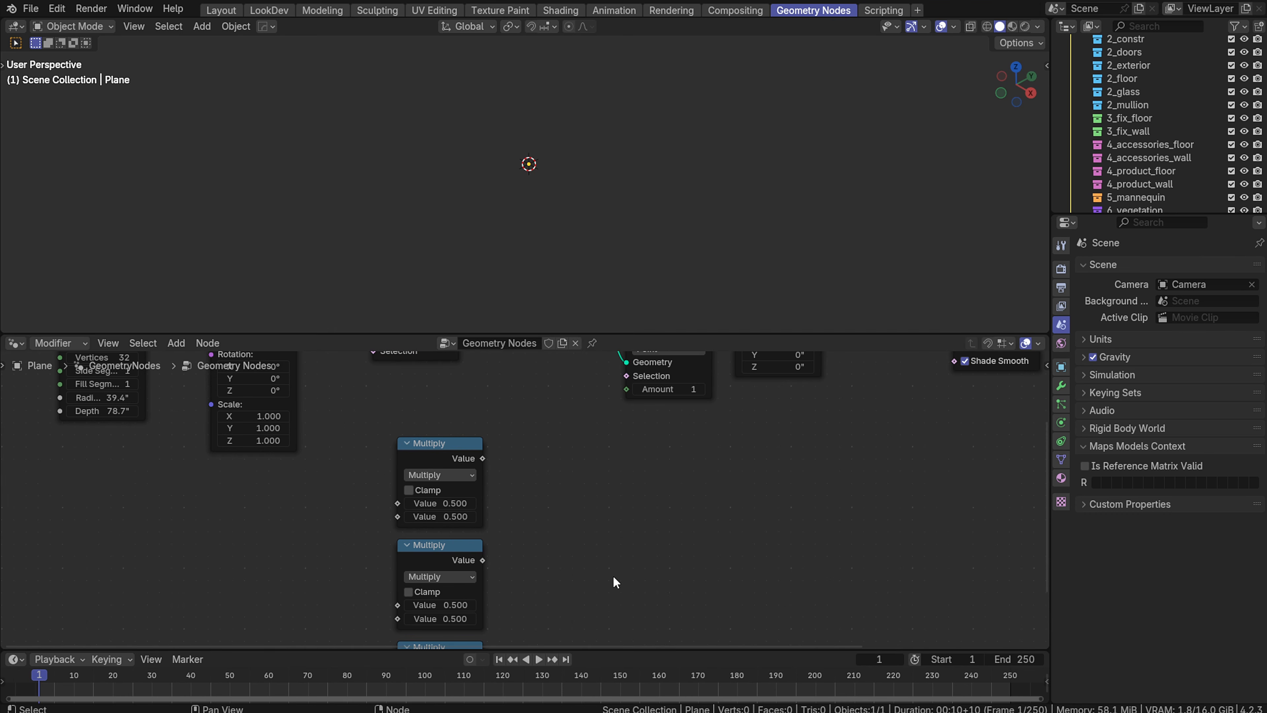
middle_click_drag(548, 467, 554, 536)
key("shift+a")
mouse_move(554, 536)
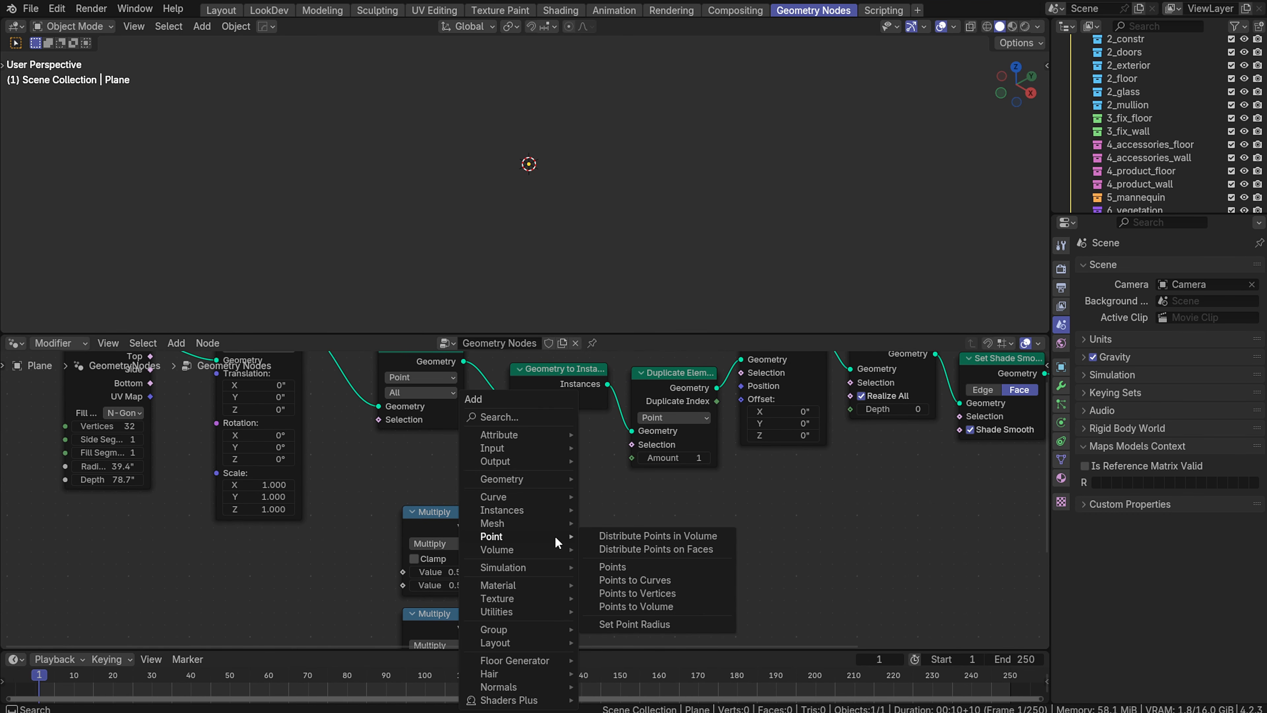
type("combine")
key("Return")
left_click(557, 542)
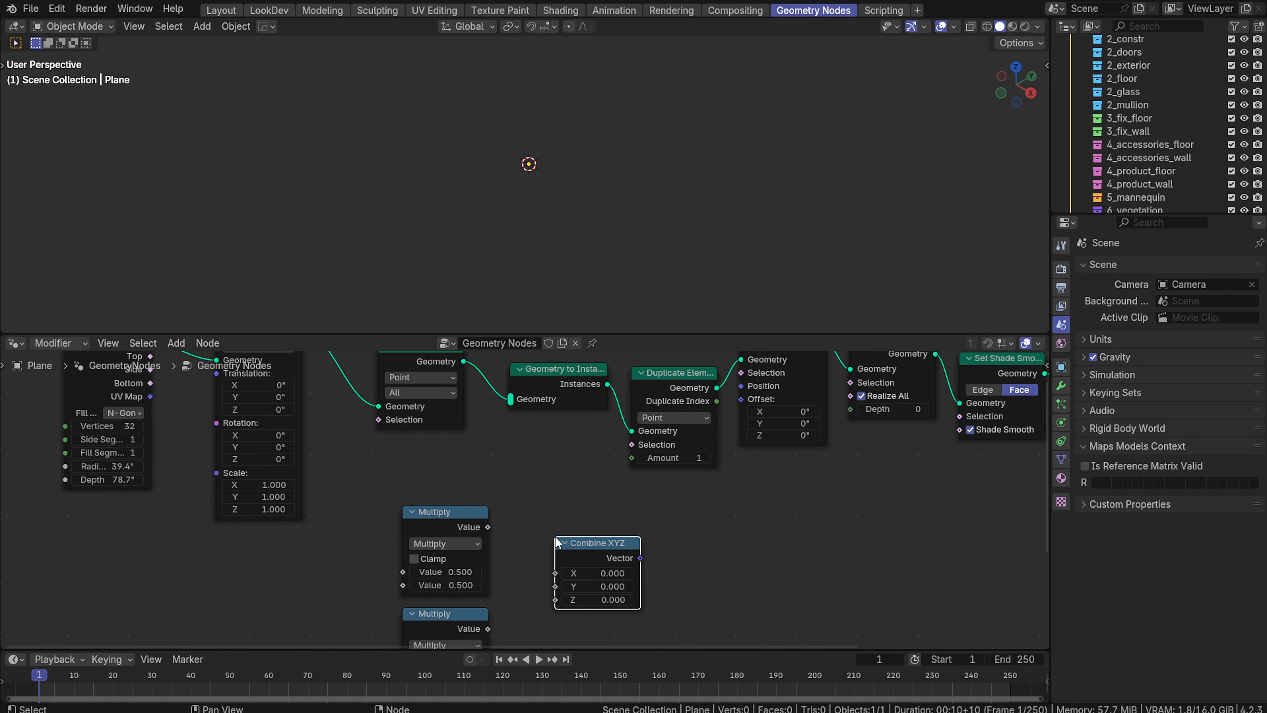
Maximize the node editor and connect the middle Multiply's Value to Combine XYZ's X and the lowest Multiply's Value to Z
middle_click_drag(535, 550, 534, 509)
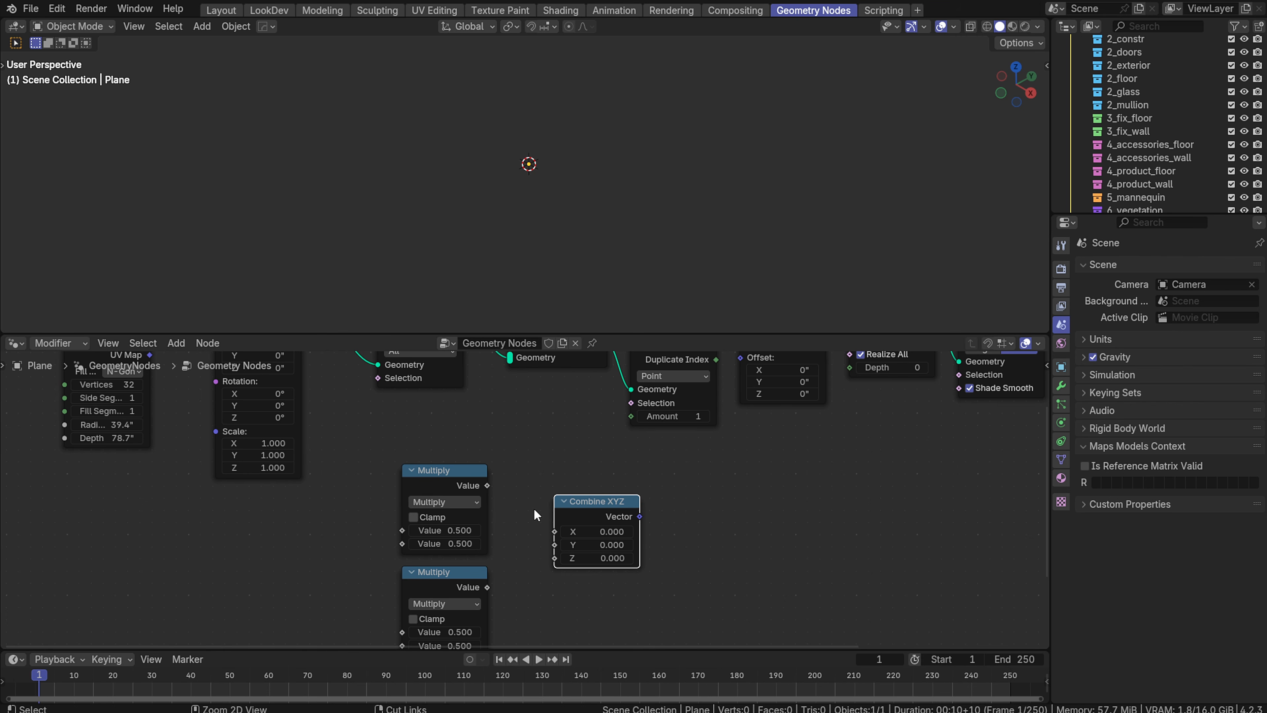
key("ctrl+space")
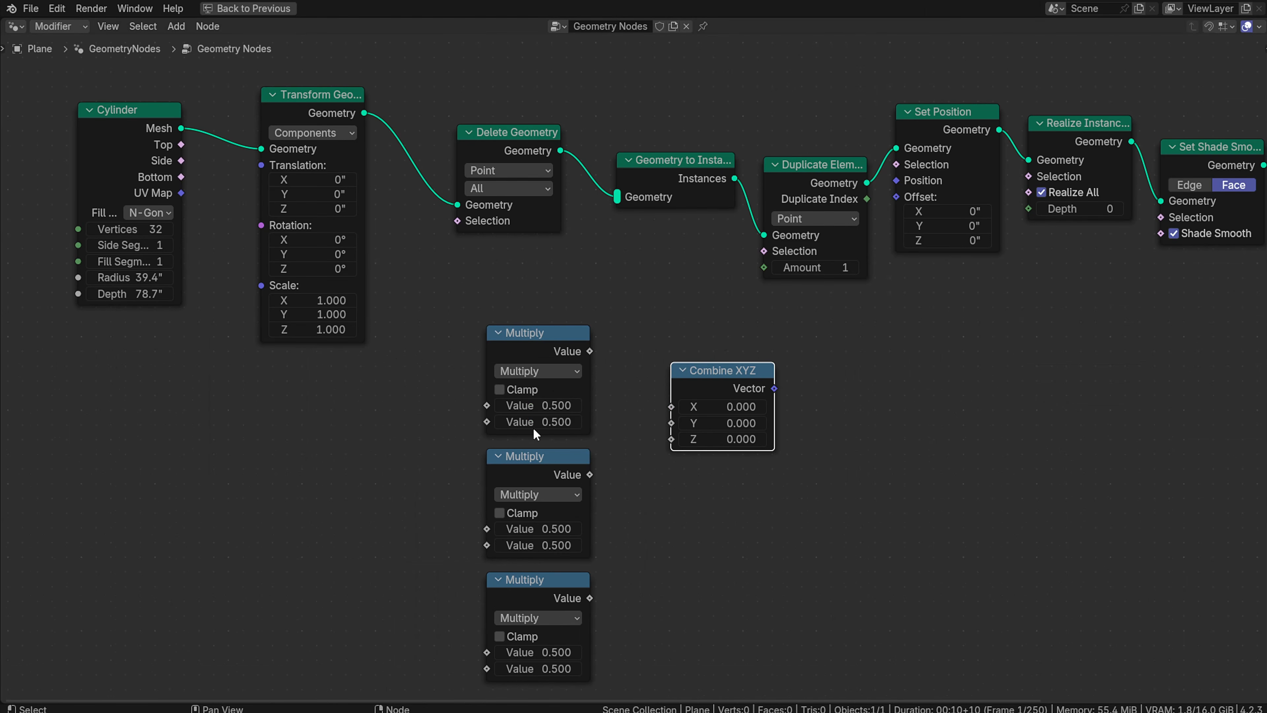
middle_click_drag(823, 402, 752, 328)
scroll(752, 328, "up", 1)
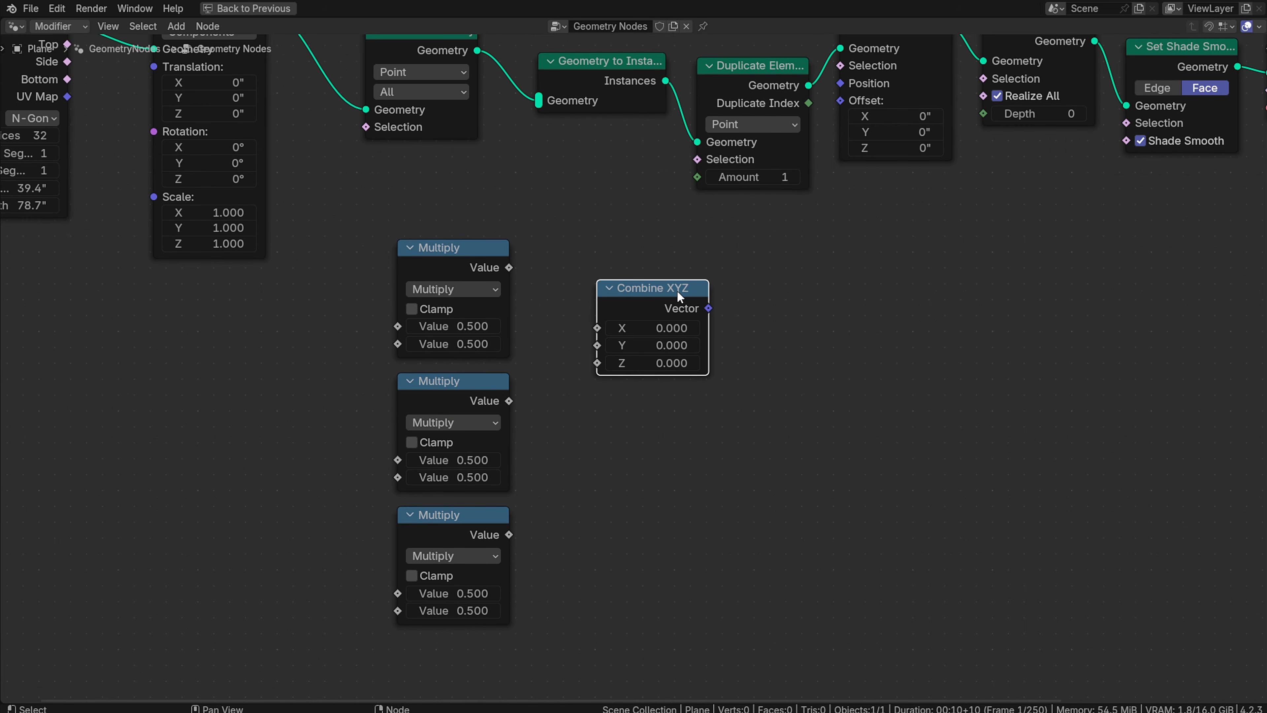
left_click_drag(677, 290, 687, 380)
left_click_drag(508, 268, 609, 417)
left_click_drag(509, 401, 608, 418)
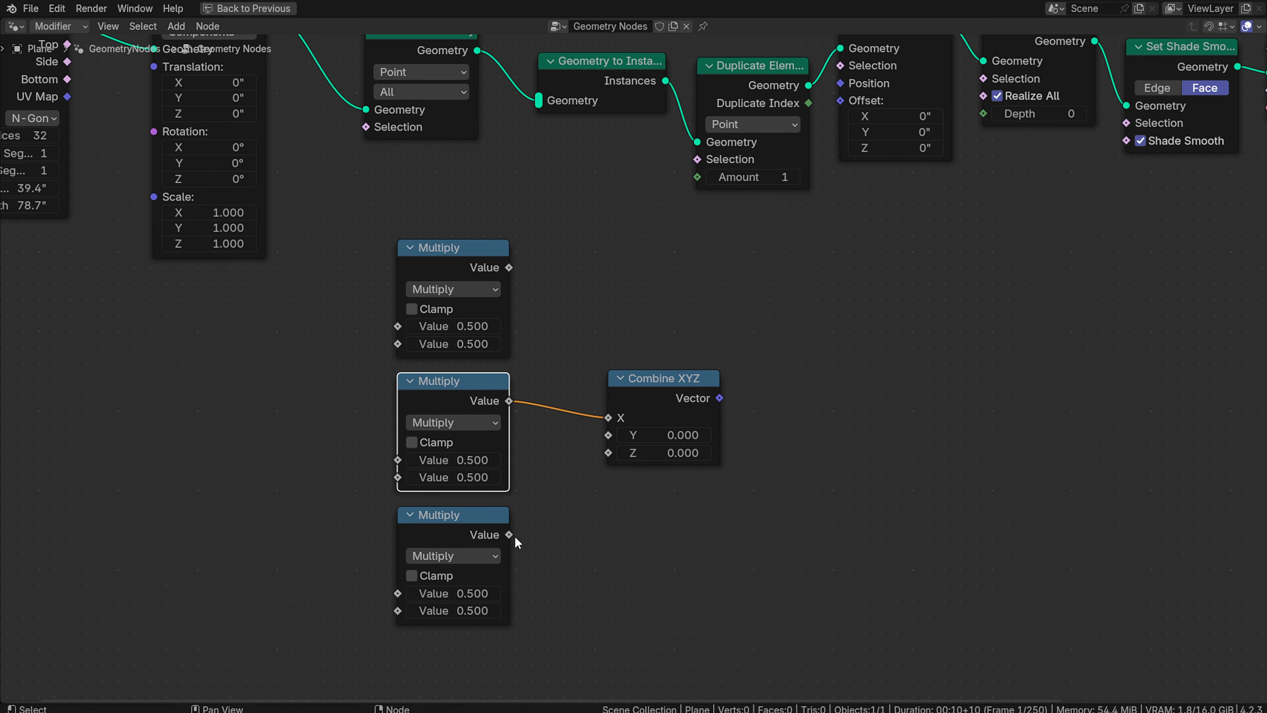
left_click_drag(509, 535, 608, 452)
Move the geometry nodes up to Duplicate Elements away from Set Position to open a wide gap between them
middle_click_drag(633, 310, 617, 427)
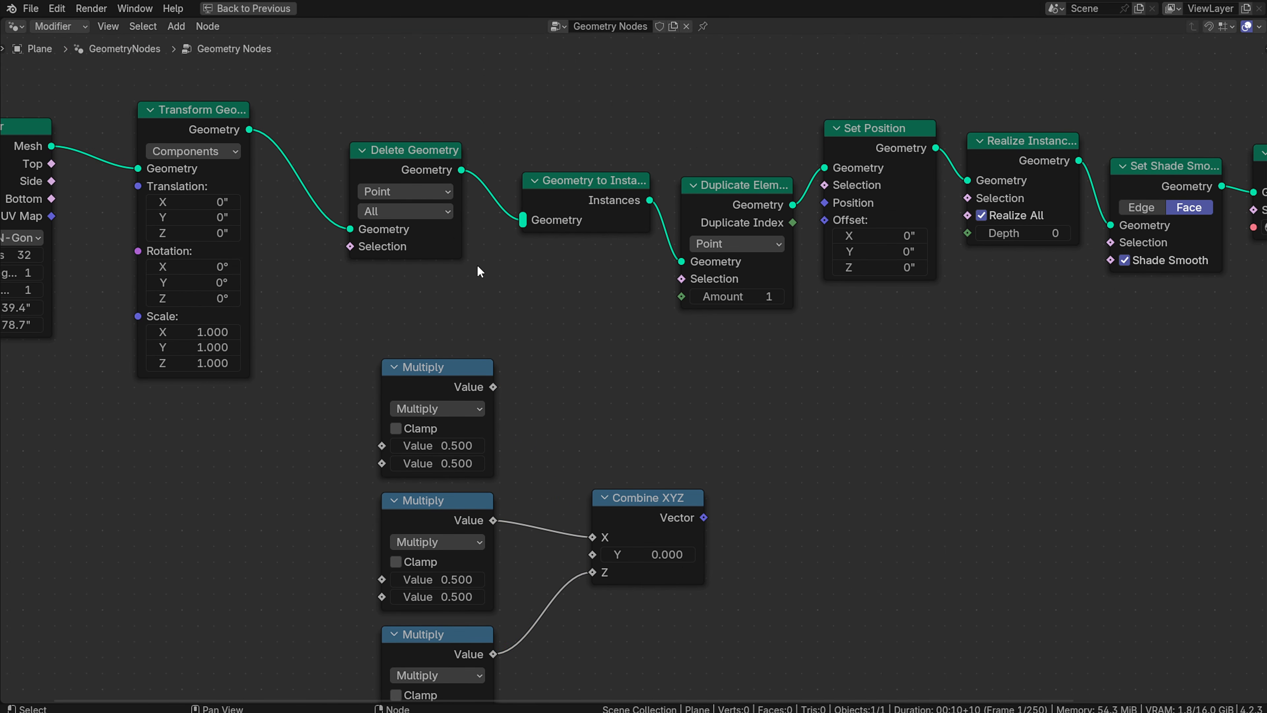
middle_click_drag(477, 264, 628, 339)
left_click_drag(177, 152, 491, 361)
middle_click_drag(679, 436, 479, 302)
Move the three Multiply nodes and the Combine XYZ node together into the gap between Duplicate Elements and Set Position
left_click_drag(419, 276, 580, 594)
key("g")
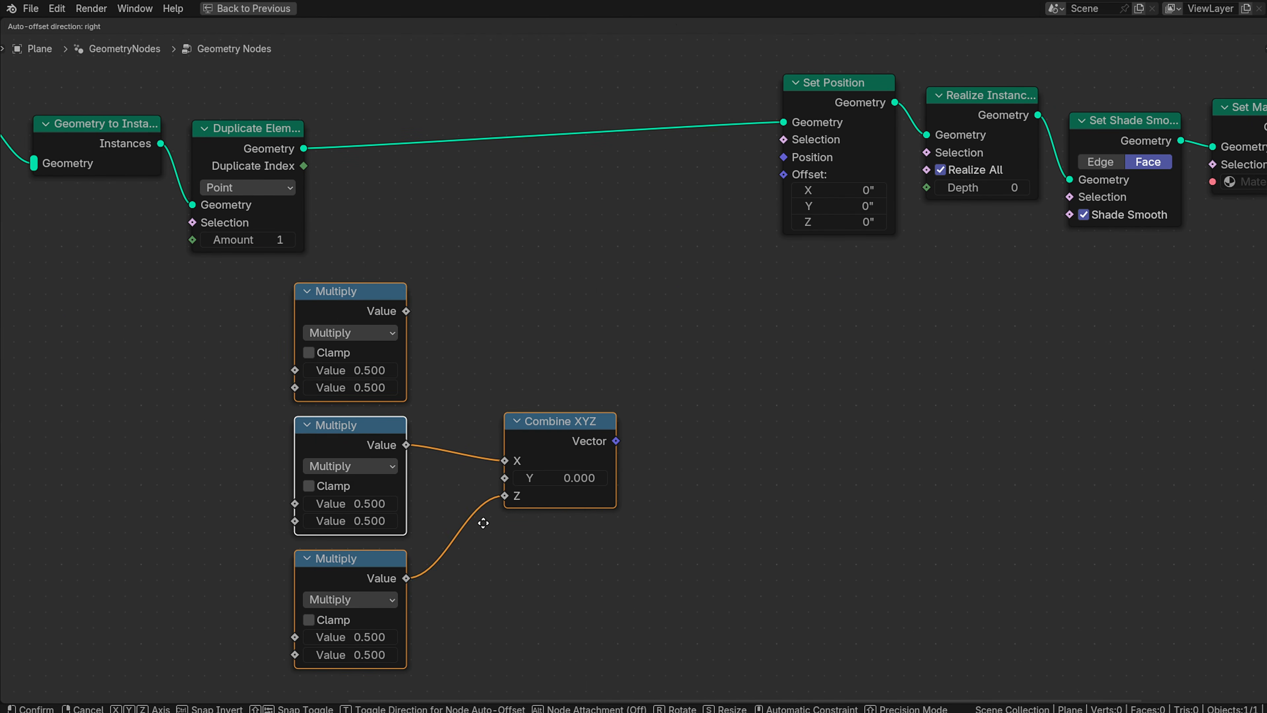
left_click(658, 508)
Connect Combine XYZ's Vector output to the Offset input of Set Position
left_click(937, 546)
left_click_drag(744, 399, 763, 169)
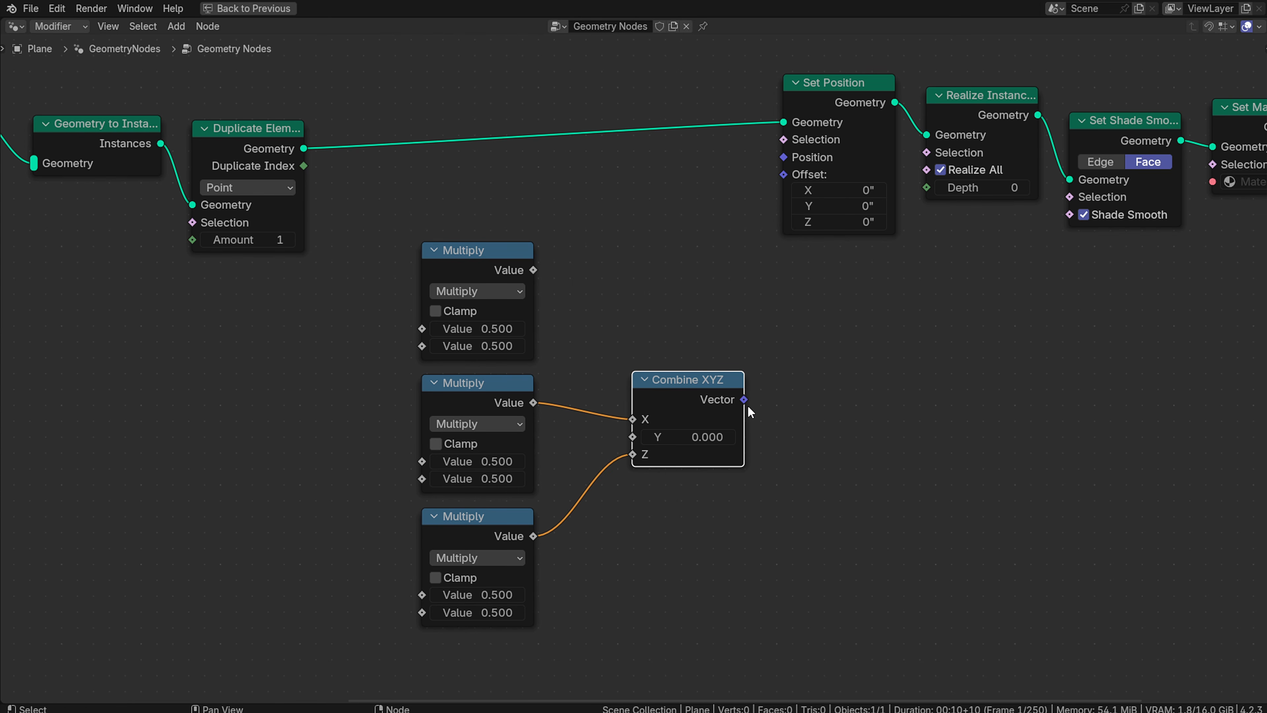
left_click_drag(744, 399, 790, 180)
left_click(943, 364)
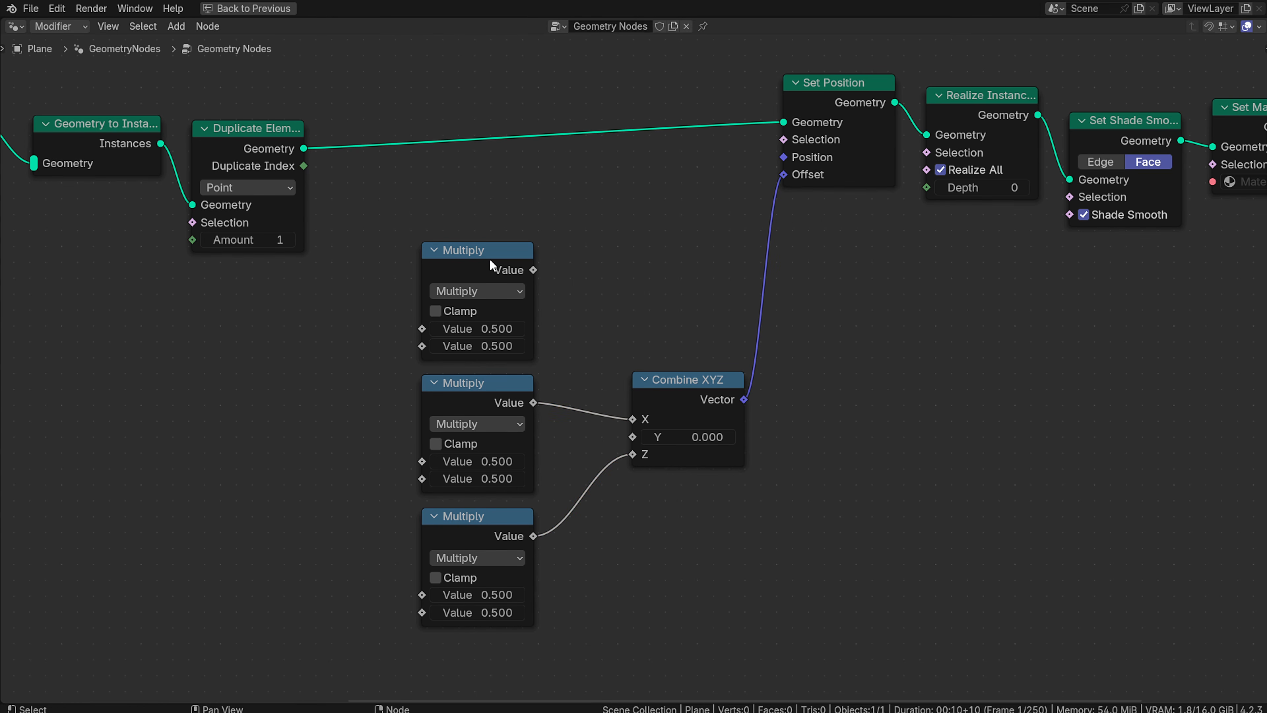
Move Duplicate Elements slightly up and connect its Duplicate Index to the first Value input of all three Multiply nodes
left_click_drag(247, 132, 240, 105)
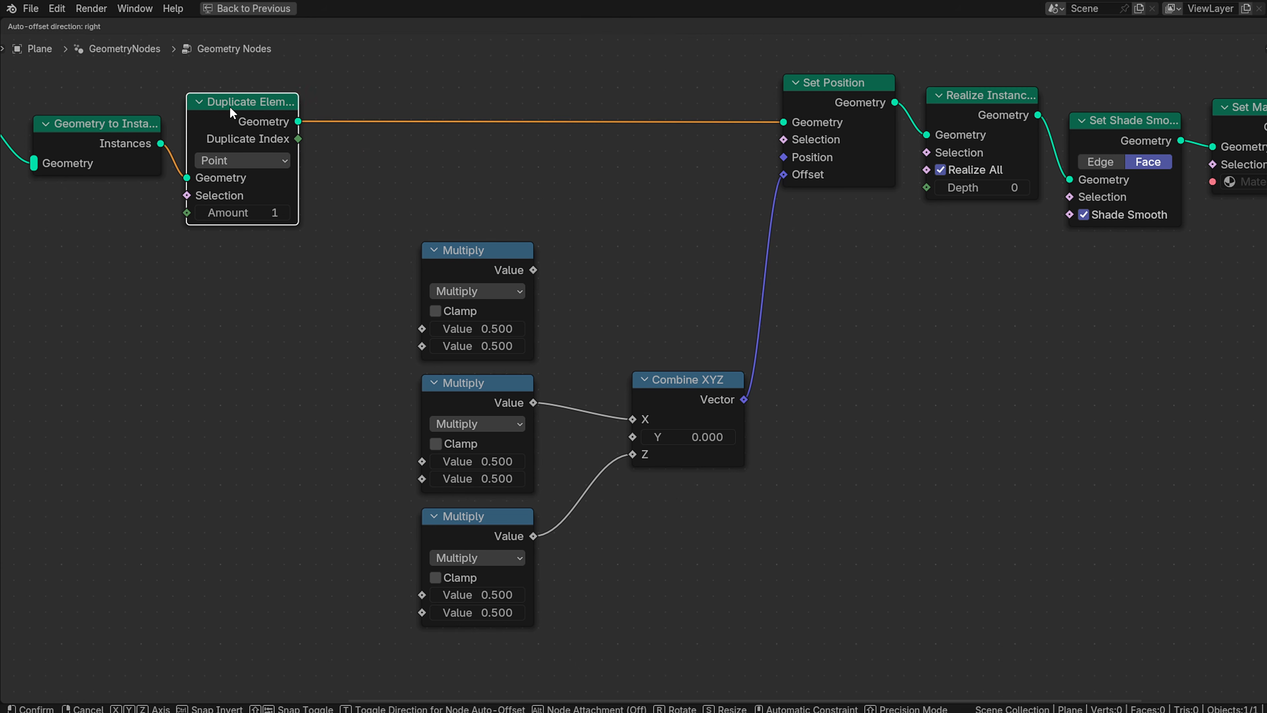
left_click_drag(298, 139, 414, 325)
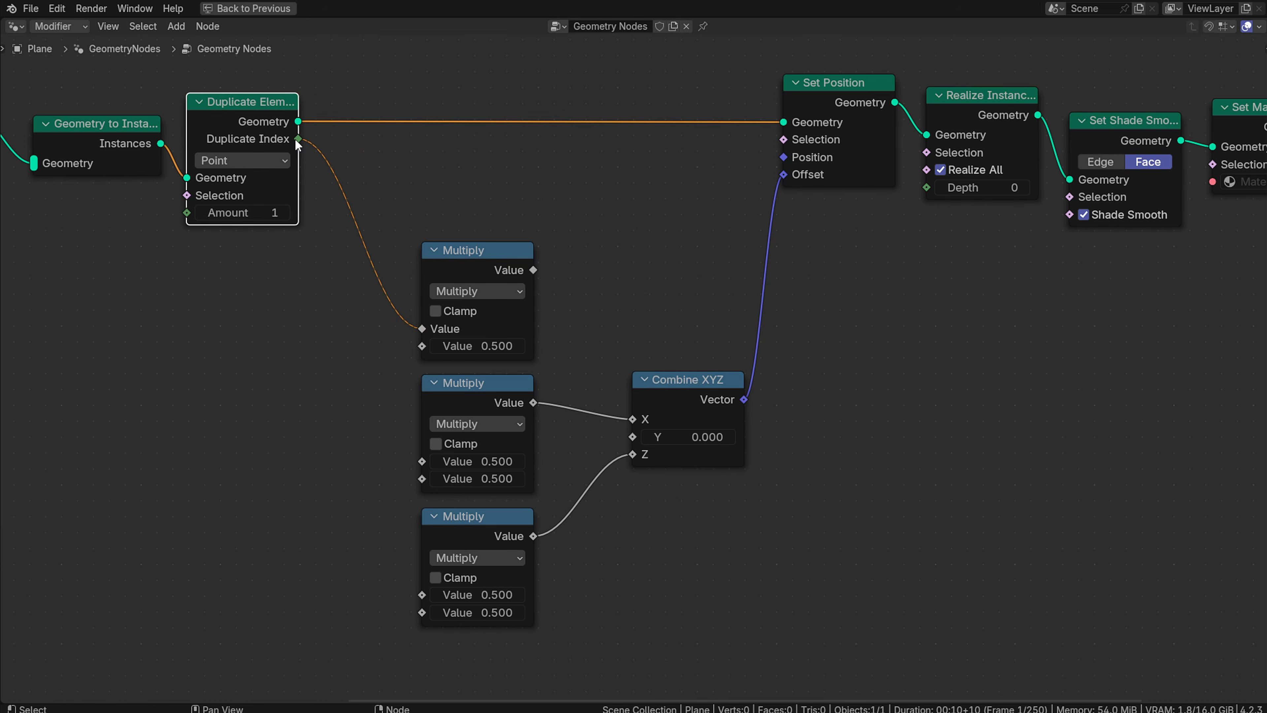
left_click_drag(298, 138, 422, 461)
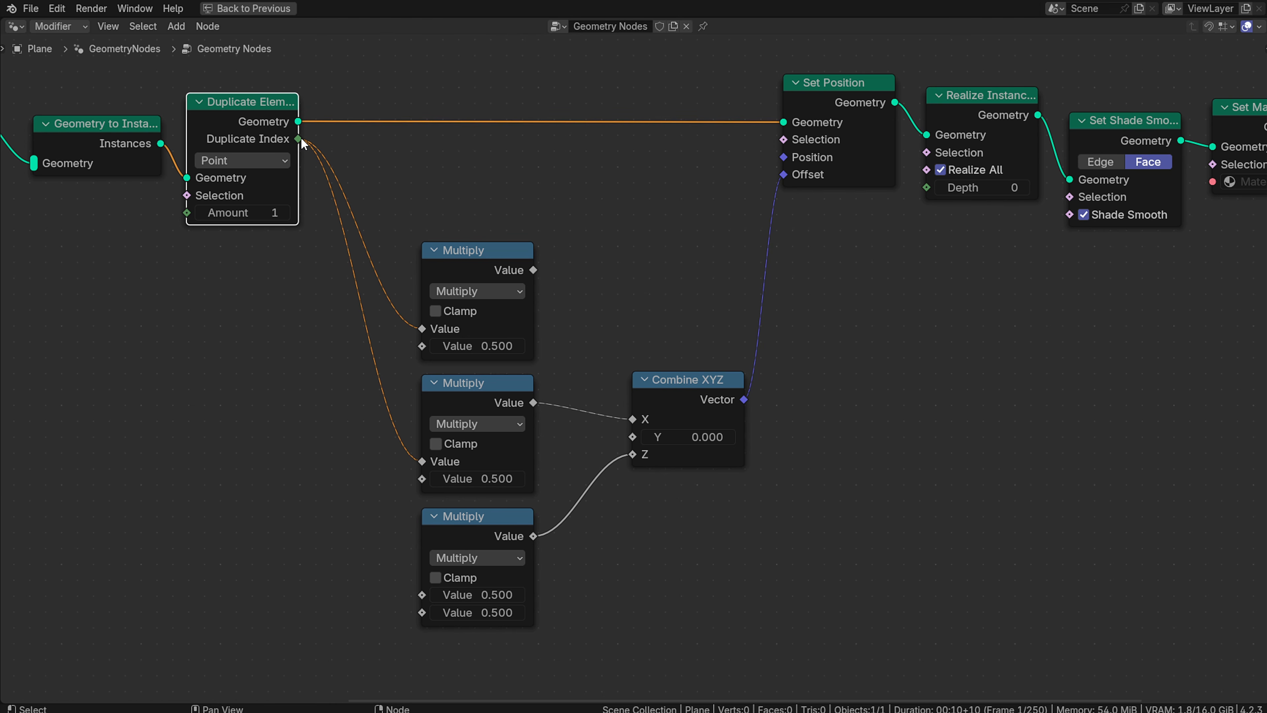
left_click_drag(298, 139, 422, 594)
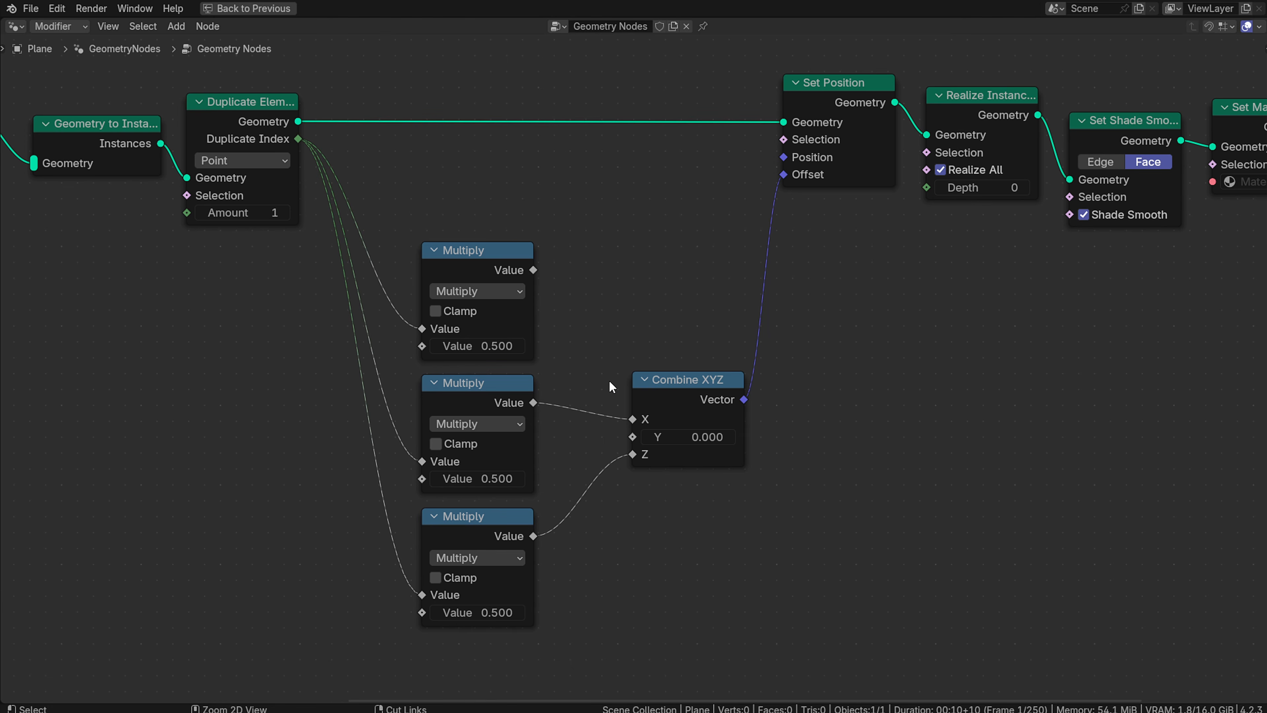
Restore the editor from full size and set the Duplicate Elements domain to Instance
key("ctrl+space")
middle_click_drag(432, 498, 700, 511)
middle_click_drag(422, 393, 639, 568)
middle_click_drag(509, 536, 578, 485)
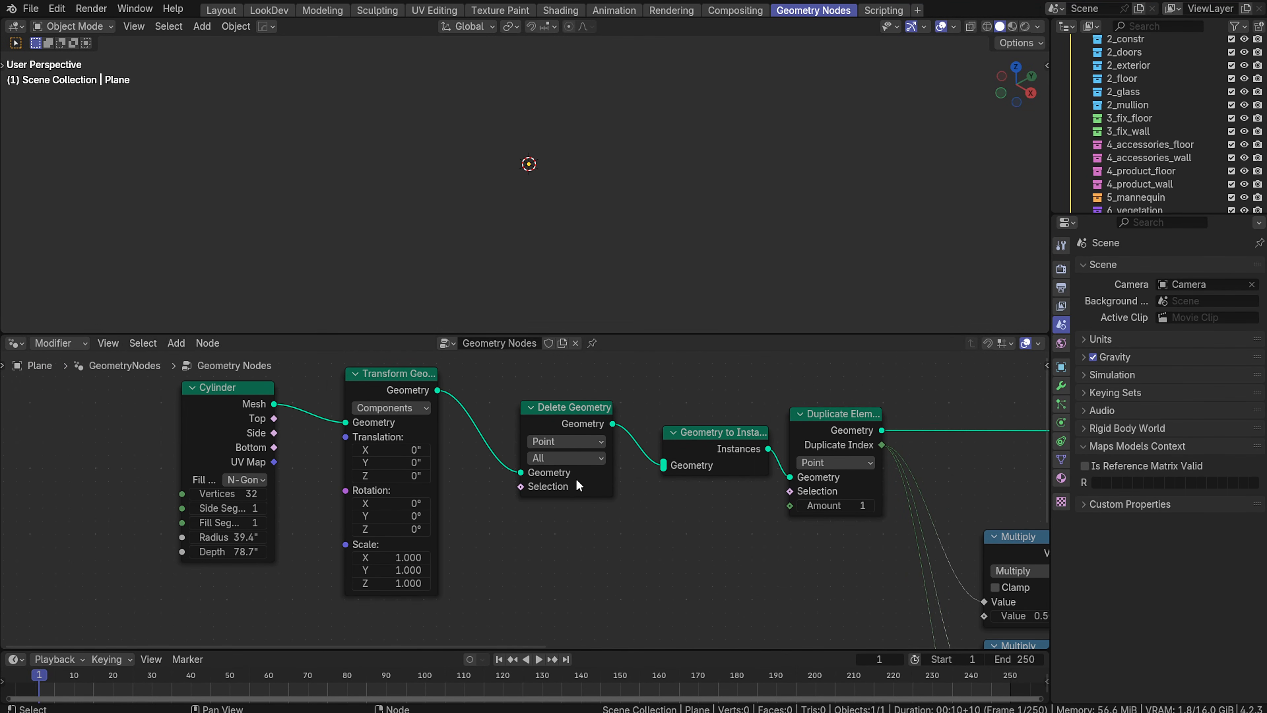
middle_click_drag(835, 472, 593, 443)
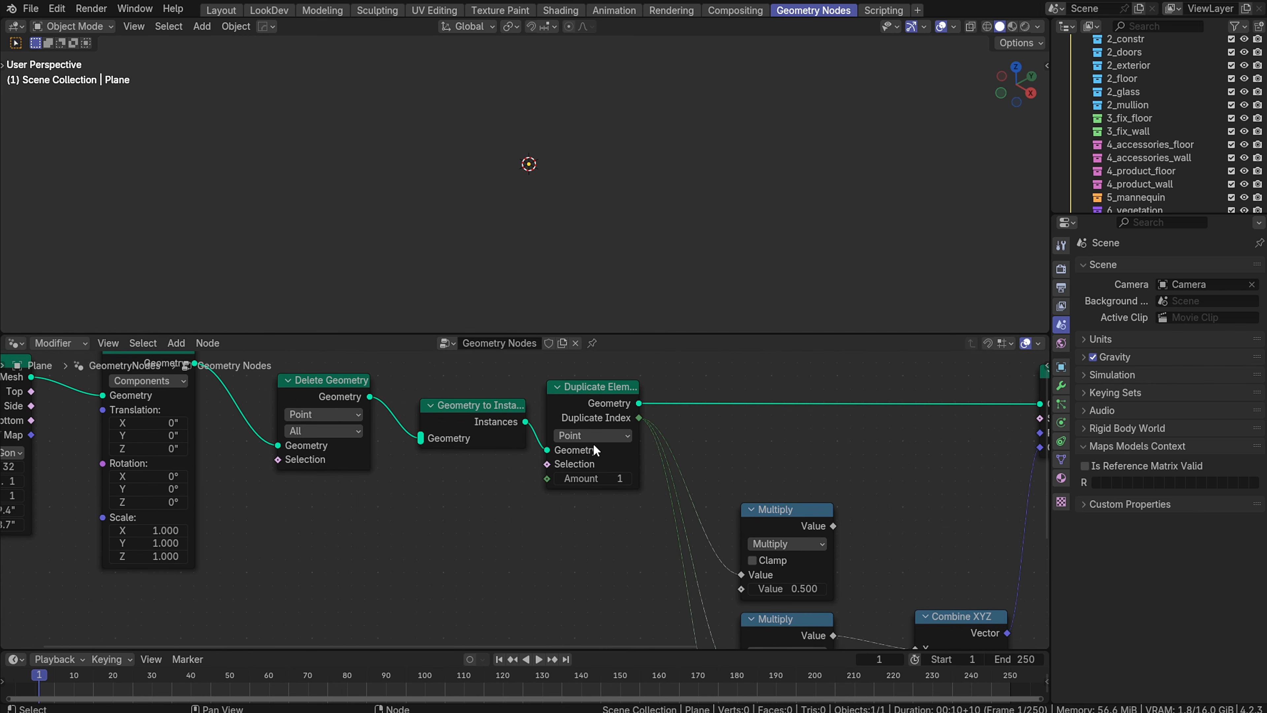
scroll(589, 424, "up", 1)
left_click(607, 429)
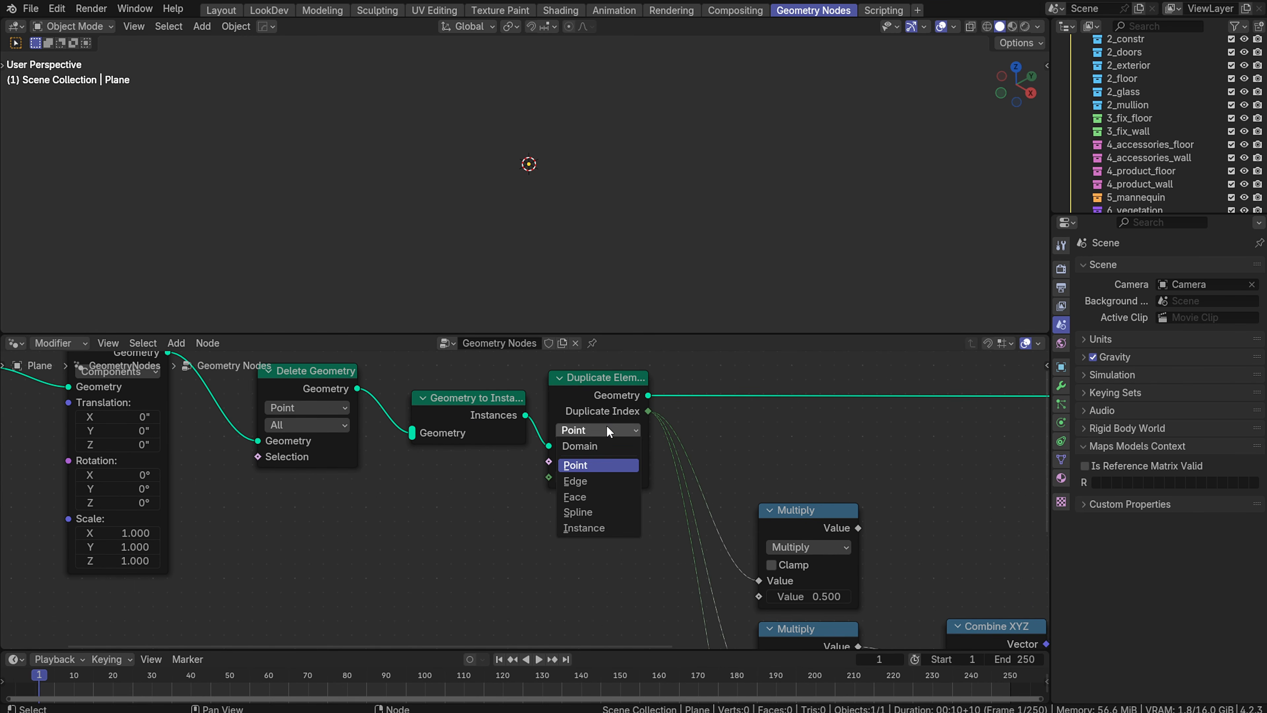
left_click(589, 532)
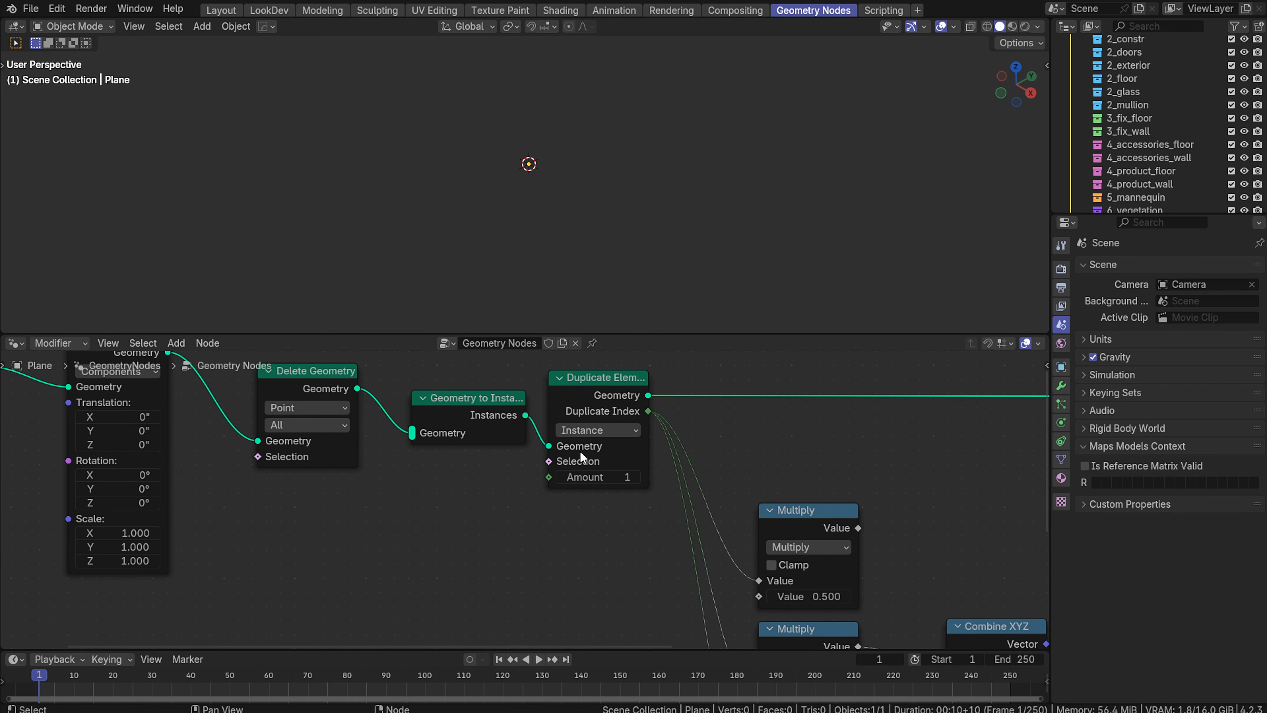
Examine the node chain from Cylinder through Set Position alongside the 3D viewport
middle_click_drag(386, 431, 658, 448)
scroll(459, 433, "down", 1)
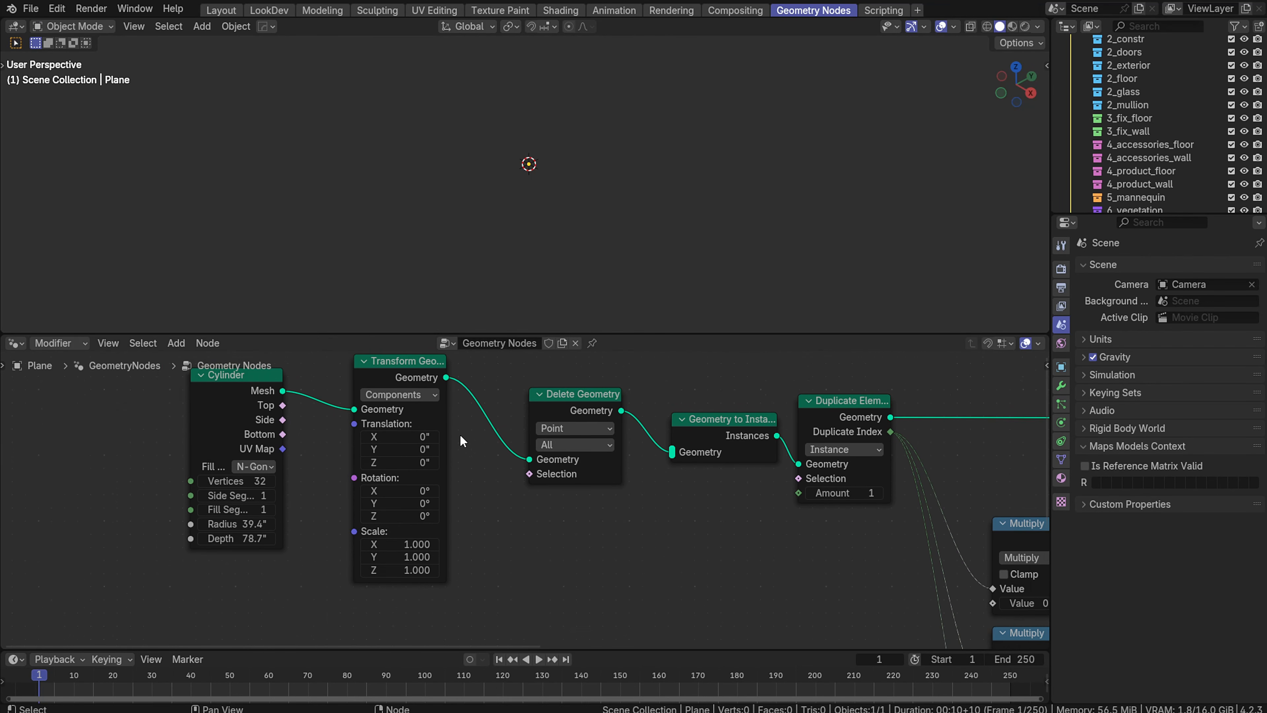
middle_click_drag(510, 439, 535, 458)
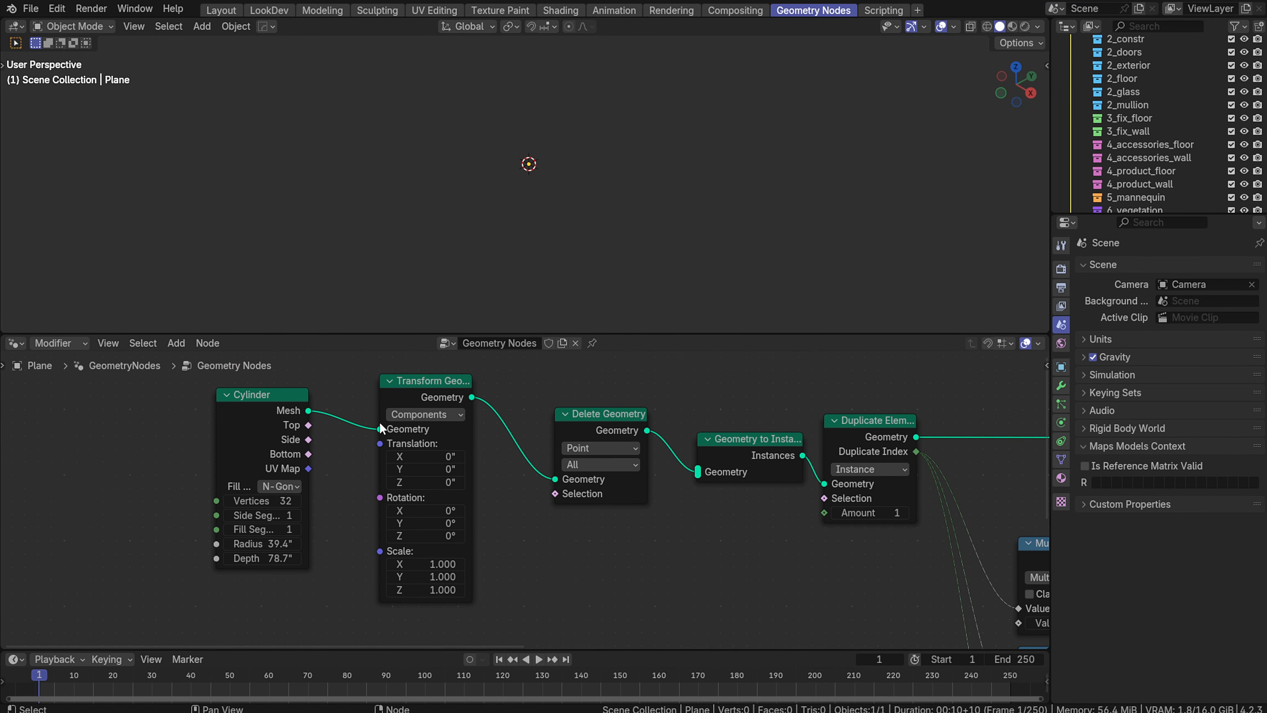
middle_click_drag(372, 435, 422, 441)
scroll(502, 158, "up", 3)
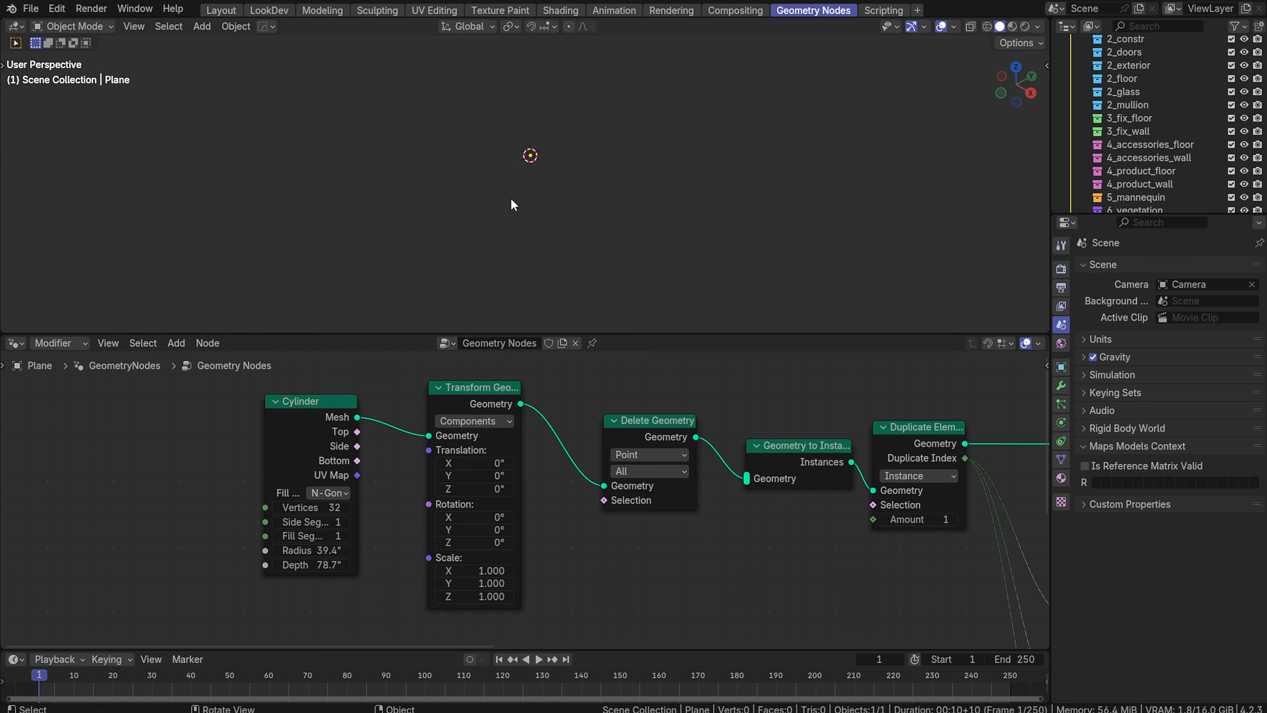
middle_click_drag(668, 532, 150, 519)
middle_click_drag(841, 534, 387, 507)
middle_click_drag(481, 515, 726, 524)
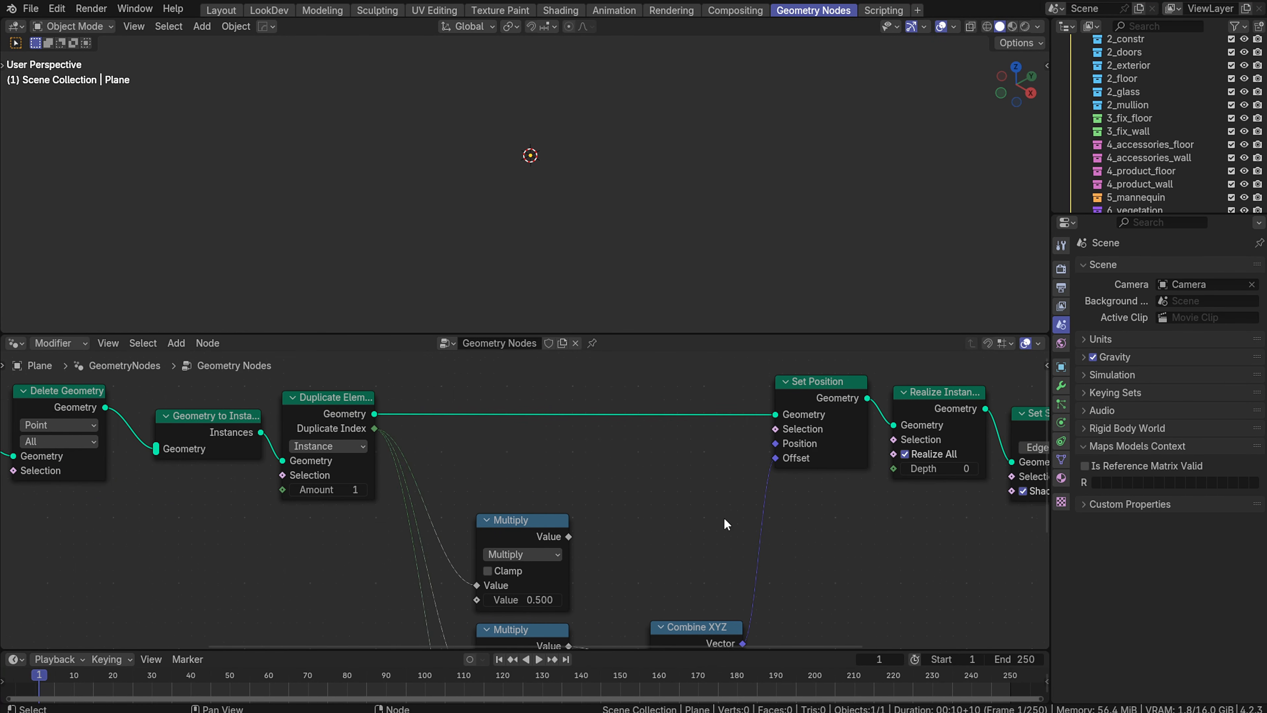
Move the middle Multiply's link on Combine XYZ from X to Y and connect the top Multiply's Value to X
middle_click_drag(410, 530, 366, 360)
middle_click_drag(532, 481, 522, 497)
middle_click_drag(693, 548, 681, 550)
left_click_drag(691, 522, 693, 536)
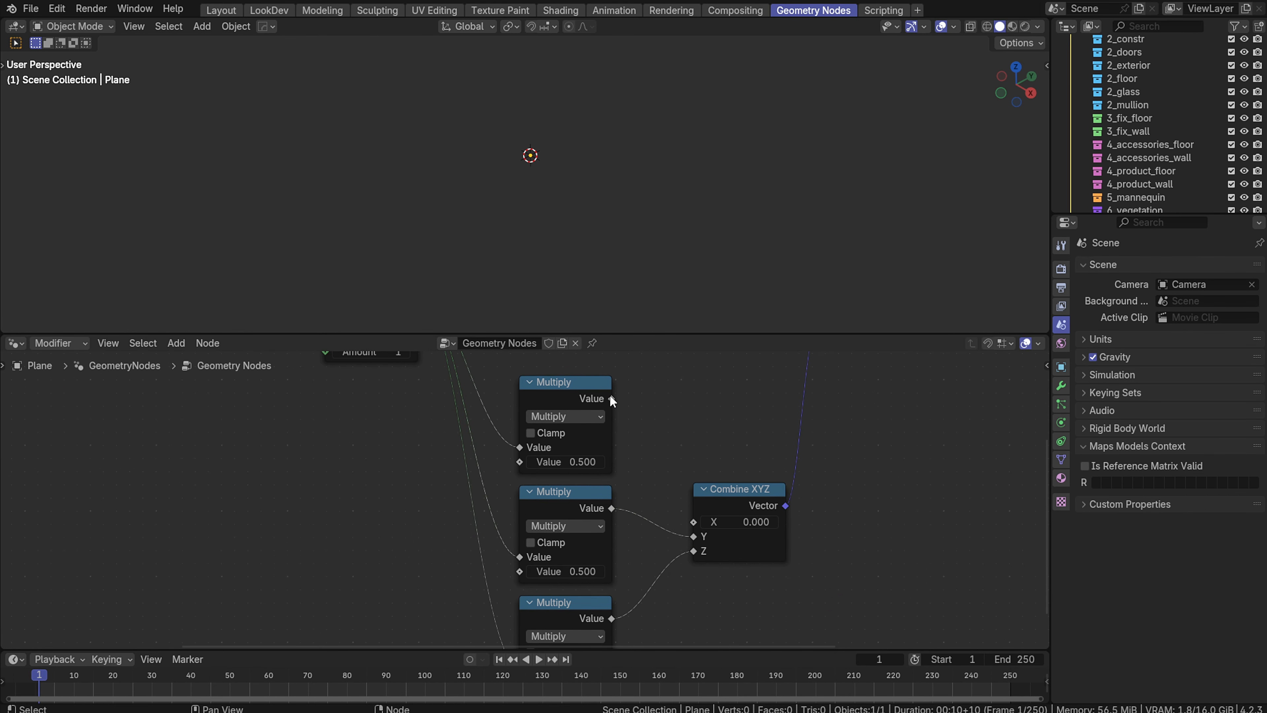
left_click_drag(611, 398, 693, 522)
Set the Delete Geometry node's domain to Instance
middle_click_drag(744, 456, 714, 593)
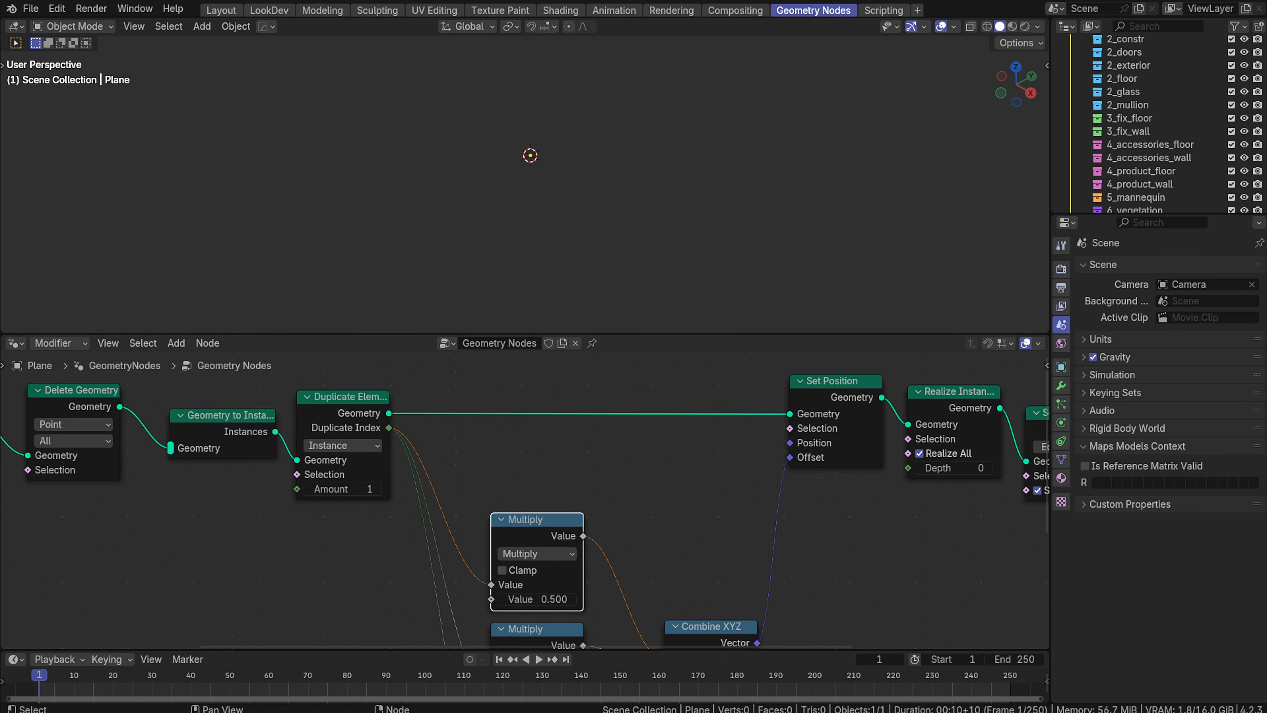
middle_click_drag(199, 420, 761, 480)
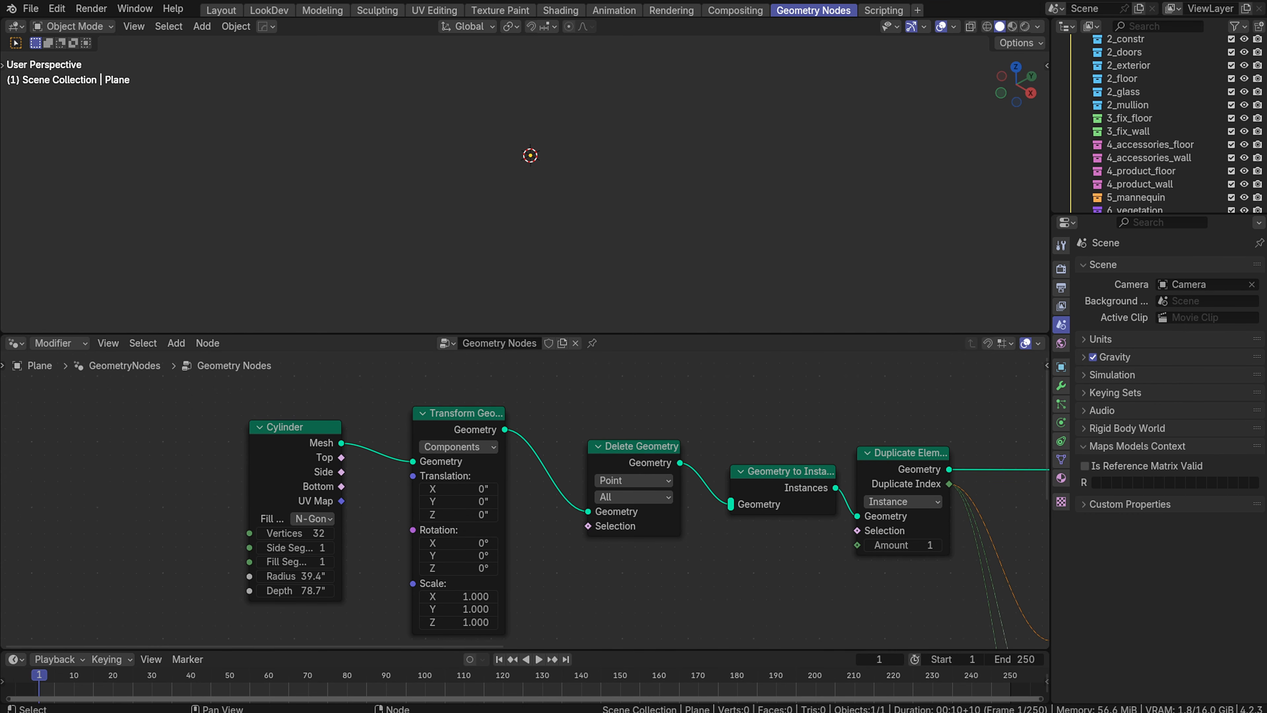
middle_click_drag(648, 524, 729, 581)
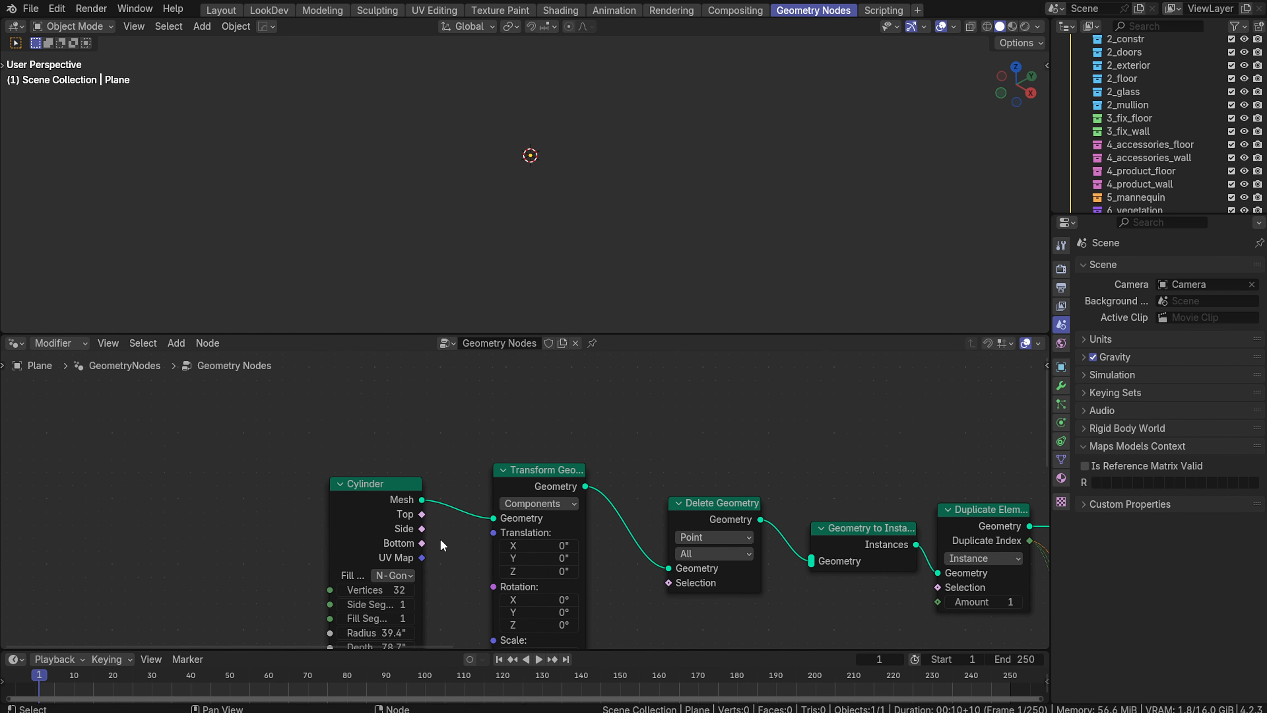
middle_click_drag(440, 540, 429, 499)
scroll(559, 220, "down", 2)
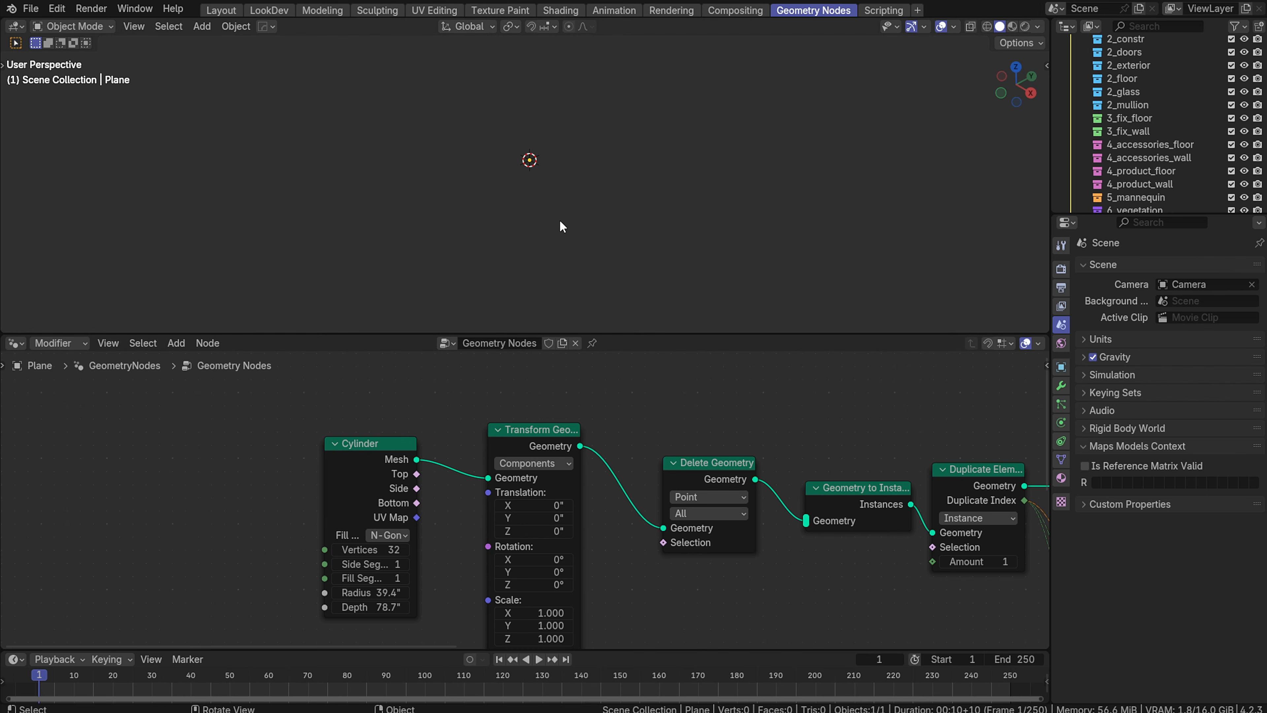
middle_click_drag(731, 521, 419, 480)
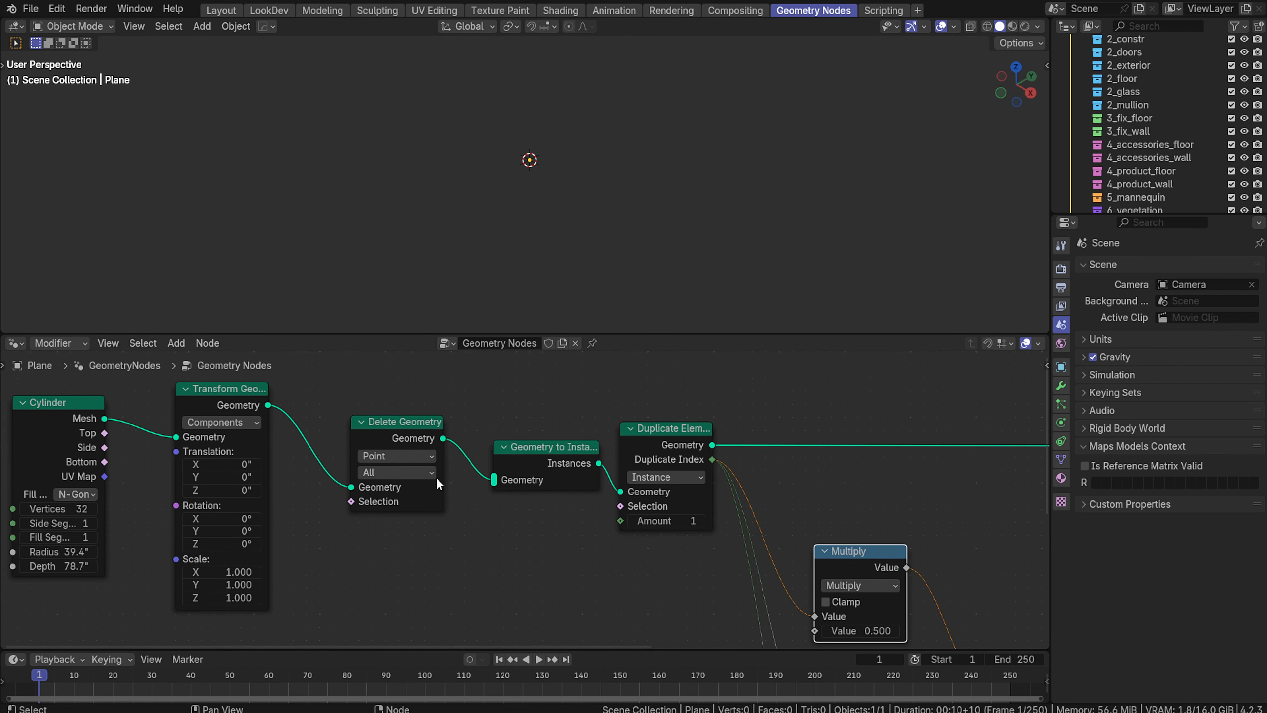
left_click(404, 454)
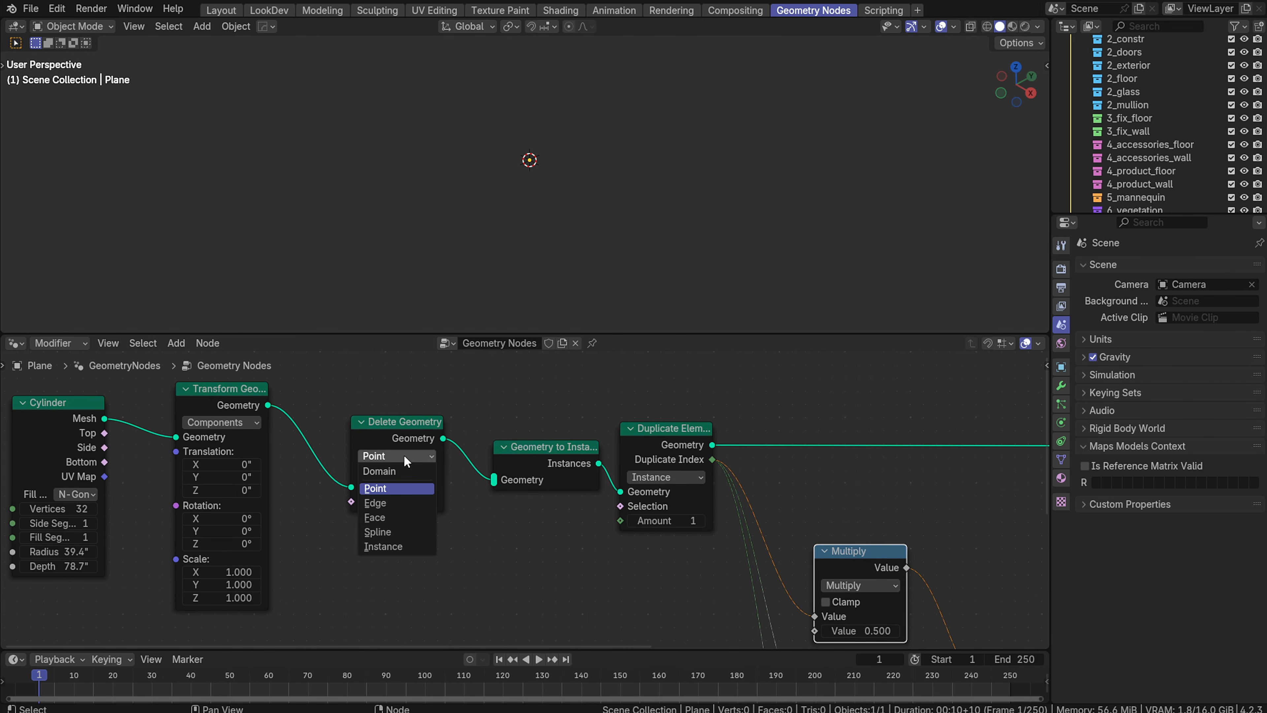
left_click(411, 540)
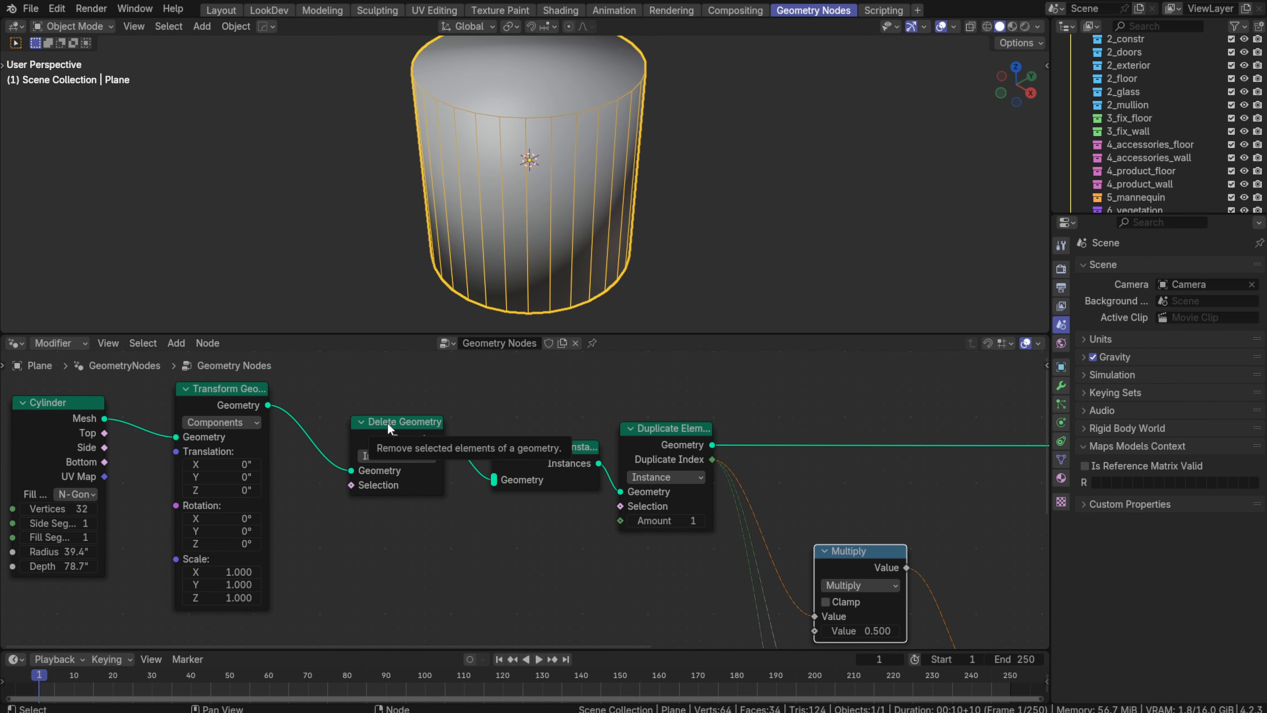
Connect the Cylinder's Top output to Delete Geometry's Selection and move the Transform Geometry node up clear of the link
middle_click_drag(388, 428, 463, 450)
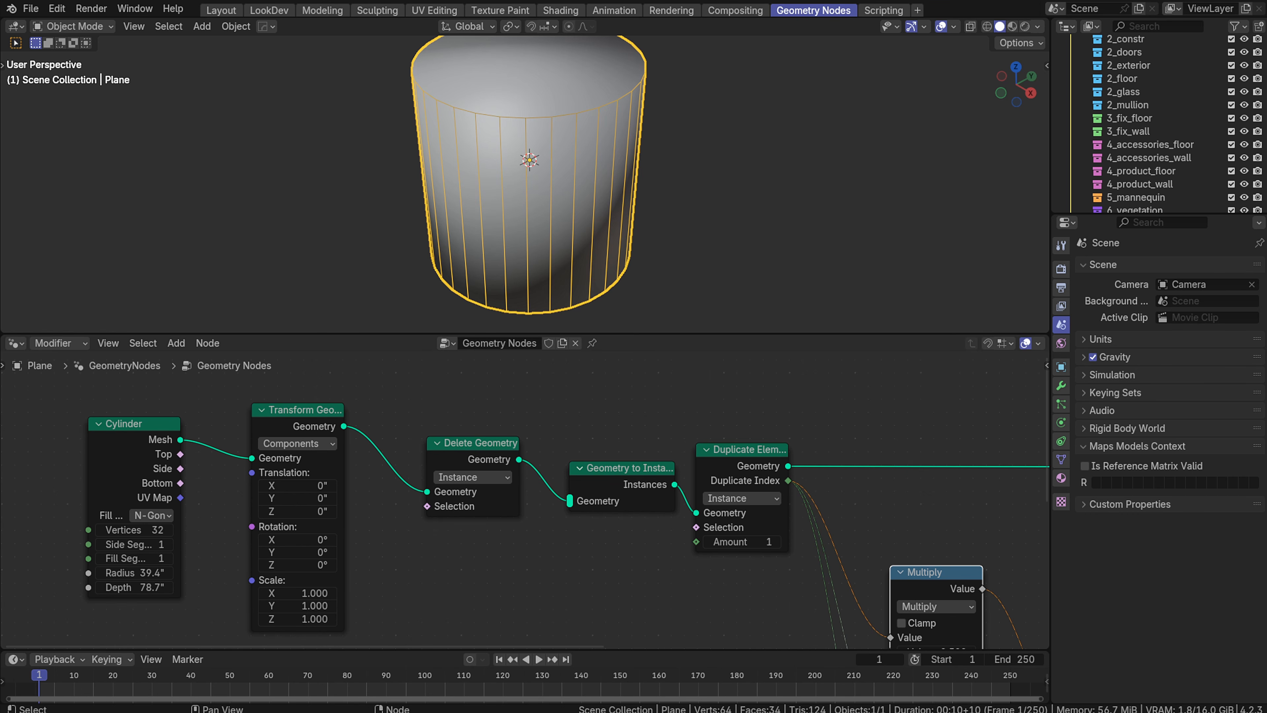
middle_click_drag(388, 521, 556, 501)
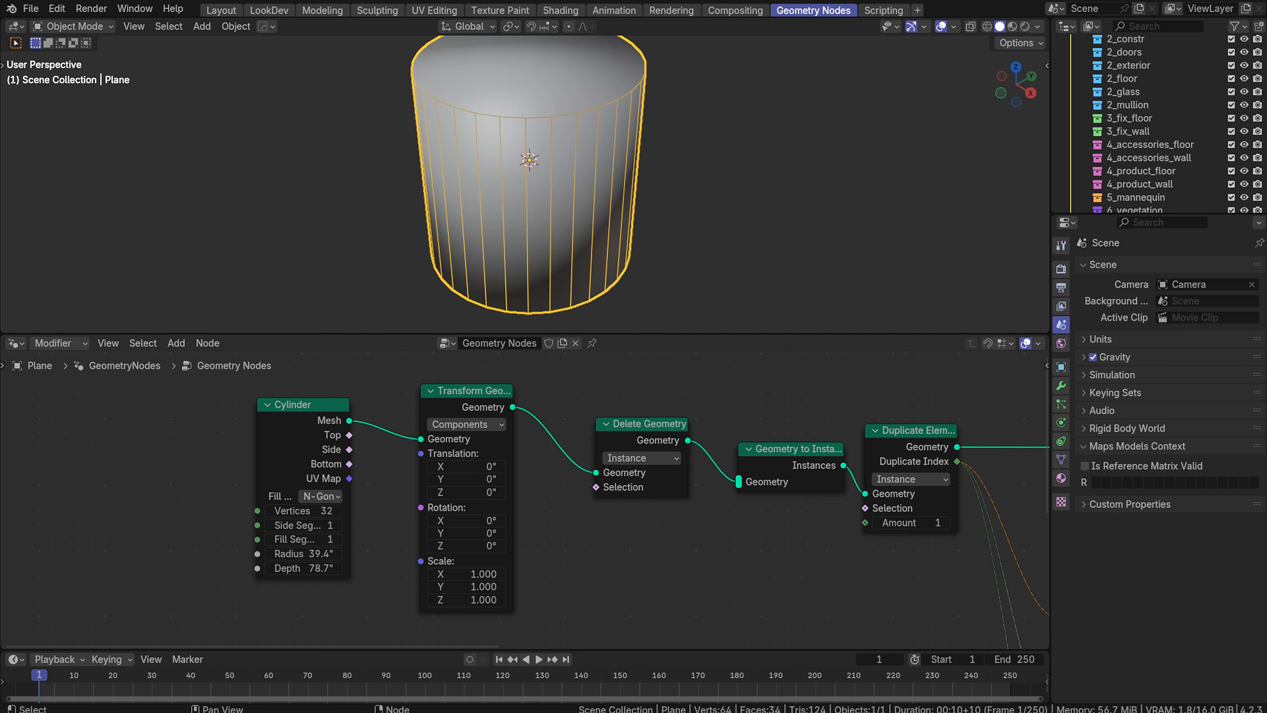
middle_click_drag(683, 230, 570, 199)
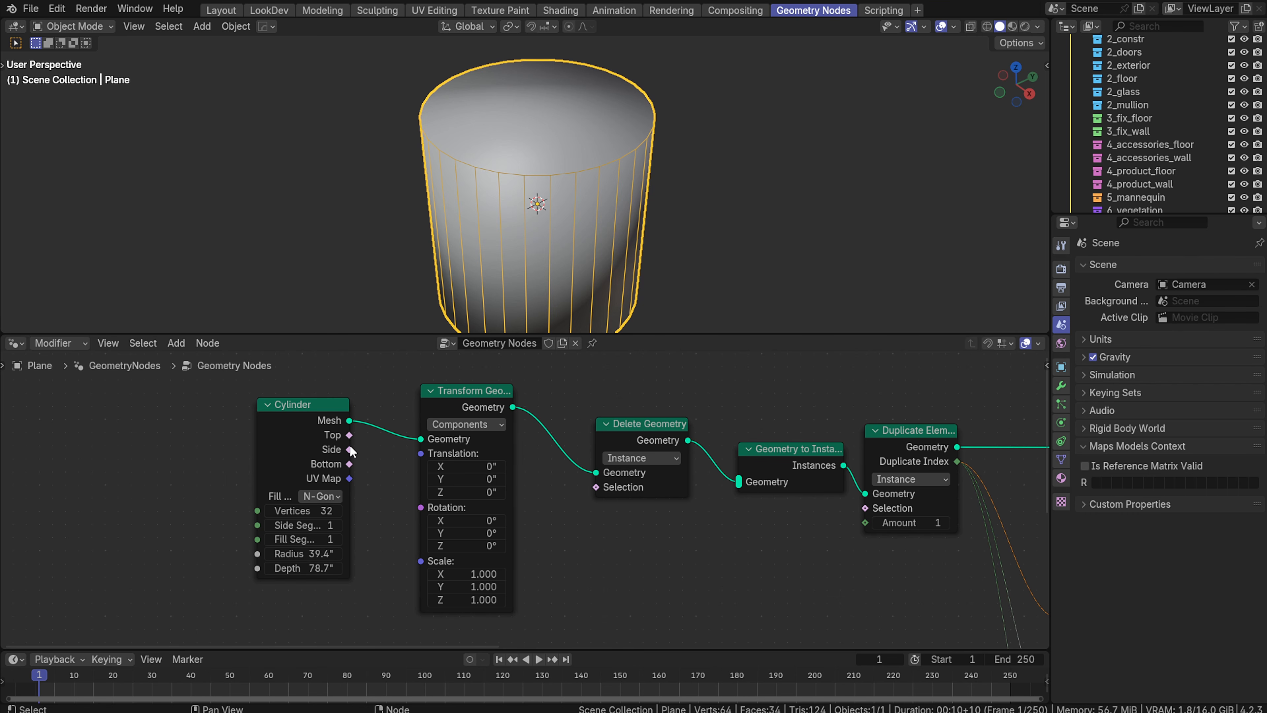
left_click_drag(350, 435, 593, 499)
left_click(462, 440)
middle_click_drag(526, 459, 519, 414)
key("g")
left_click(529, 445)
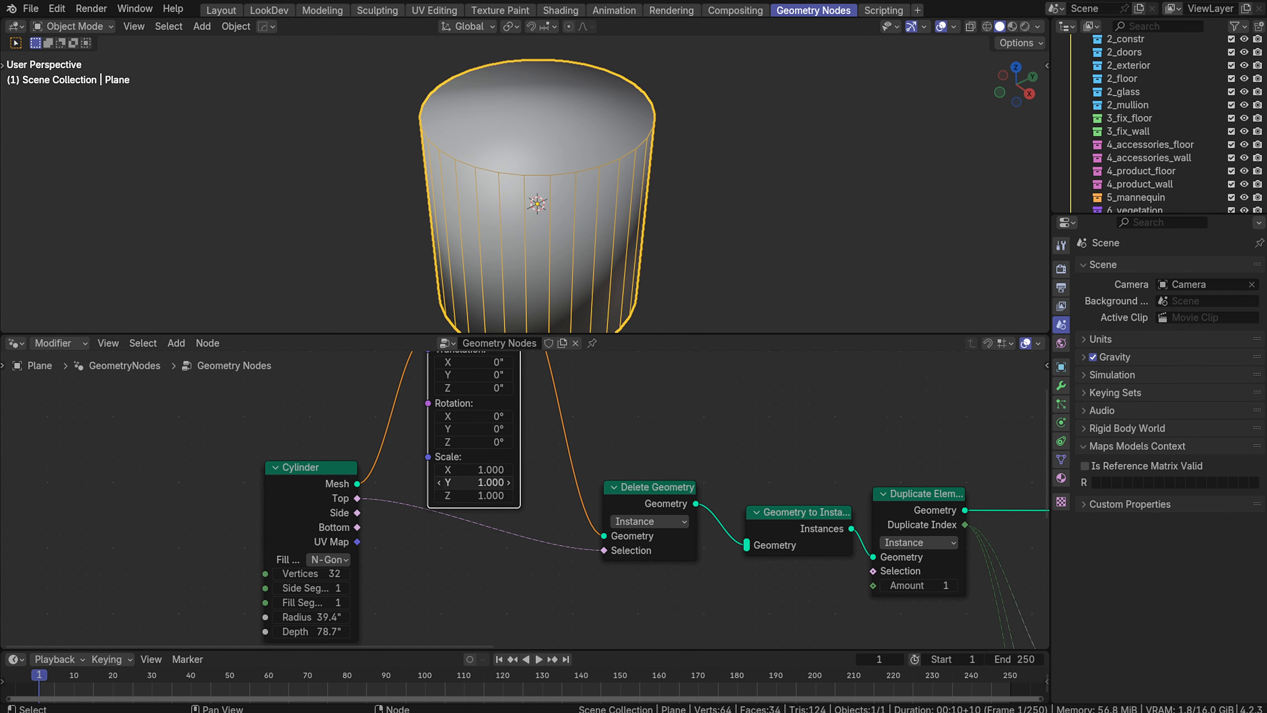
Set the Delete Geometry domain to Point and focus the 3D viewport on the remaining disc
left_click(665, 516)
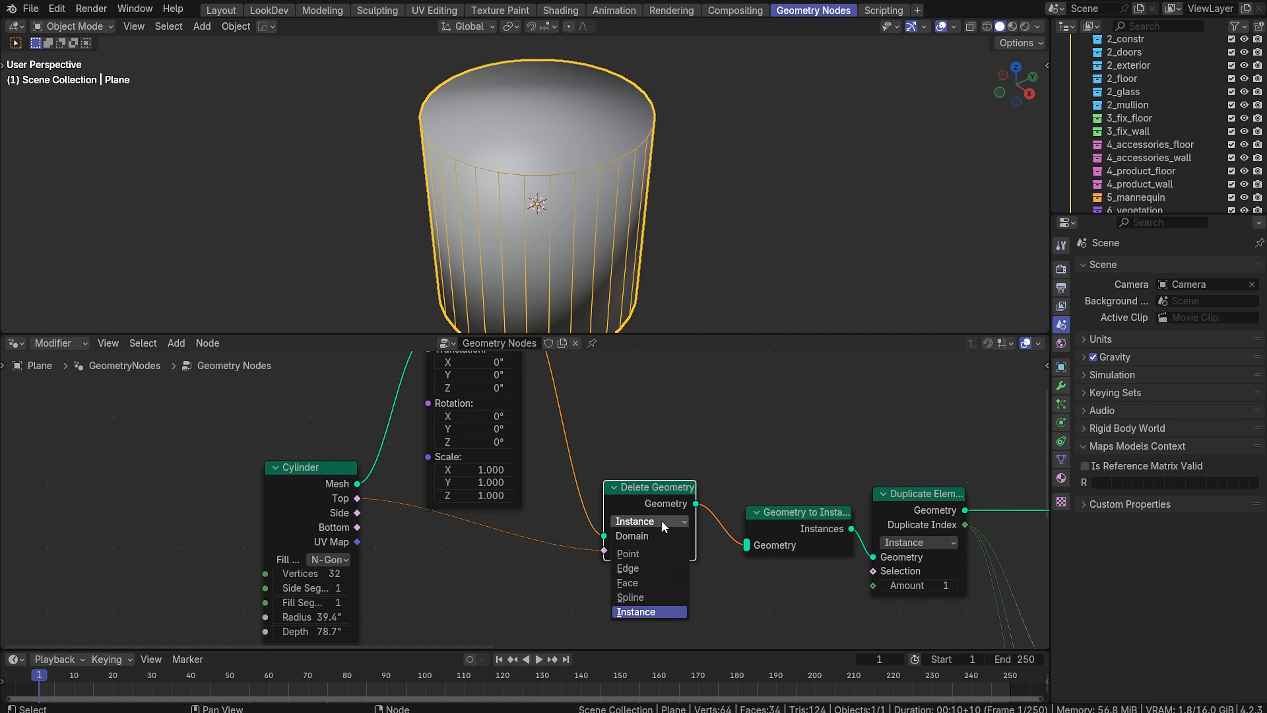
left_click(660, 555)
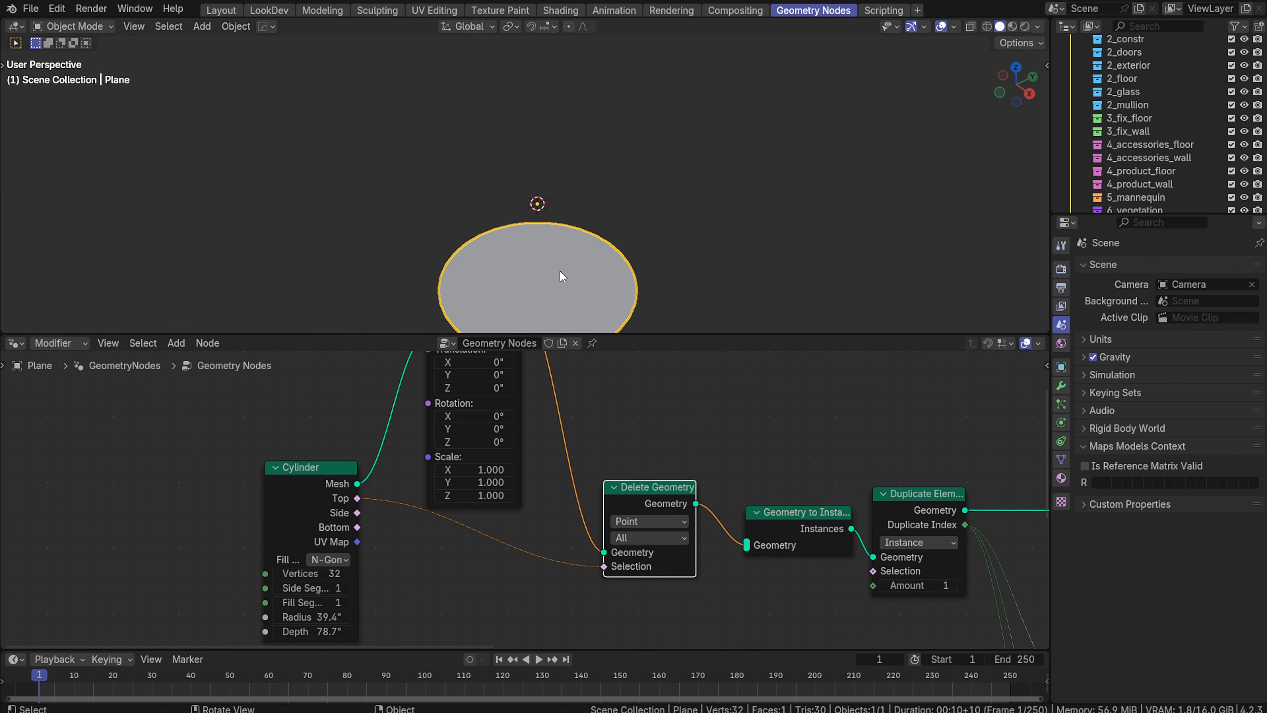
key("f")
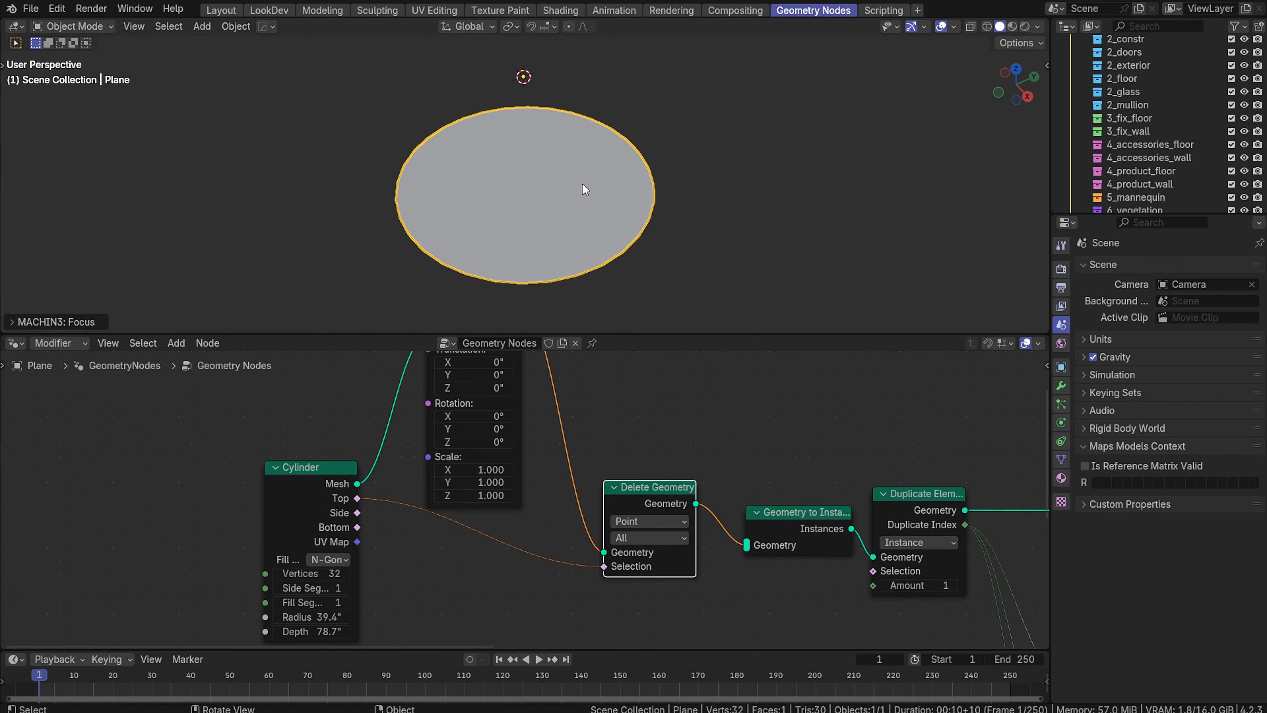
Switch the 3D viewport to the left view and set Transform Geometry's Z translation to 39.6" to bring the disc to the origin
key("grave")
left_click(496, 236)
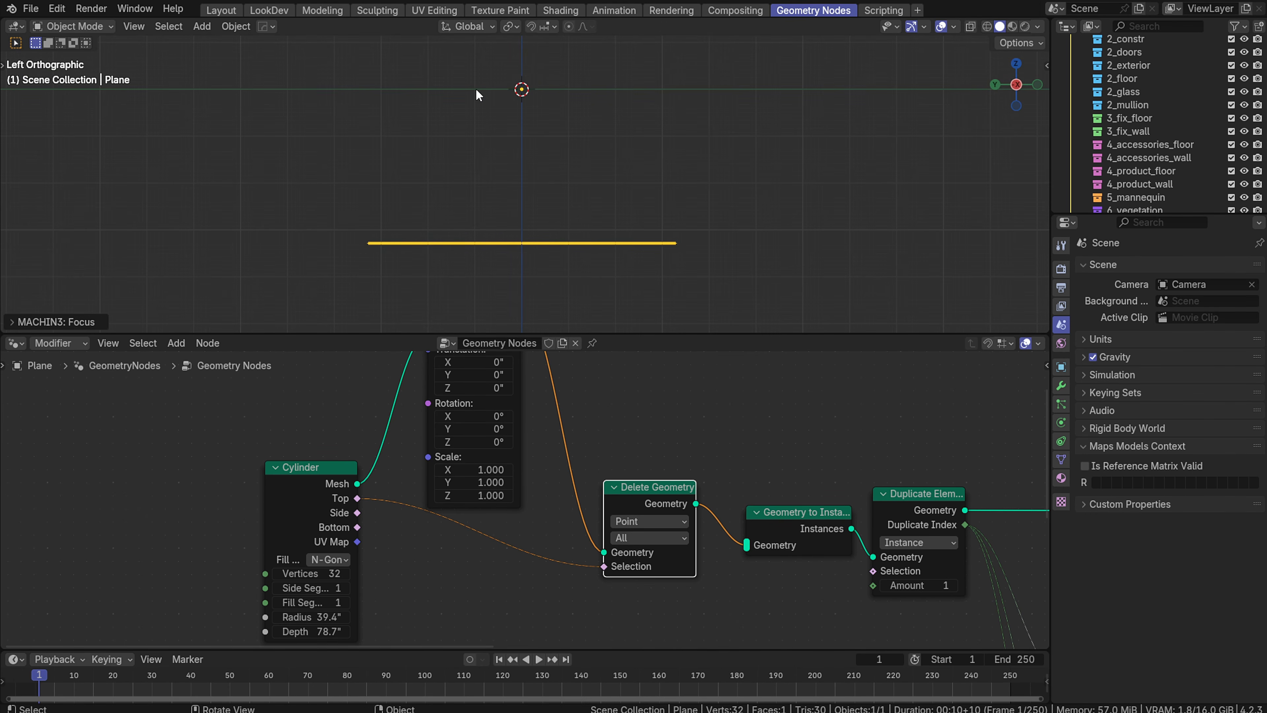
scroll(437, 451, "up", 1)
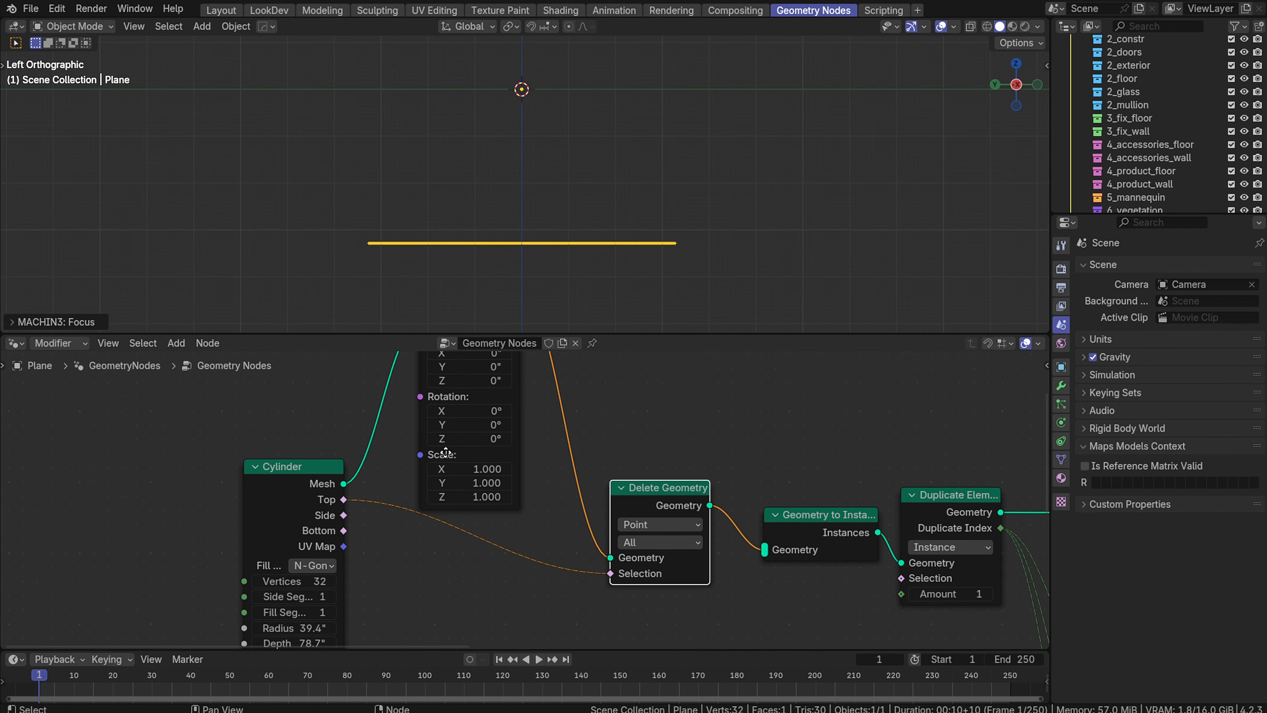
scroll(439, 519, "down", 1)
middle_click_drag(441, 529, 455, 601)
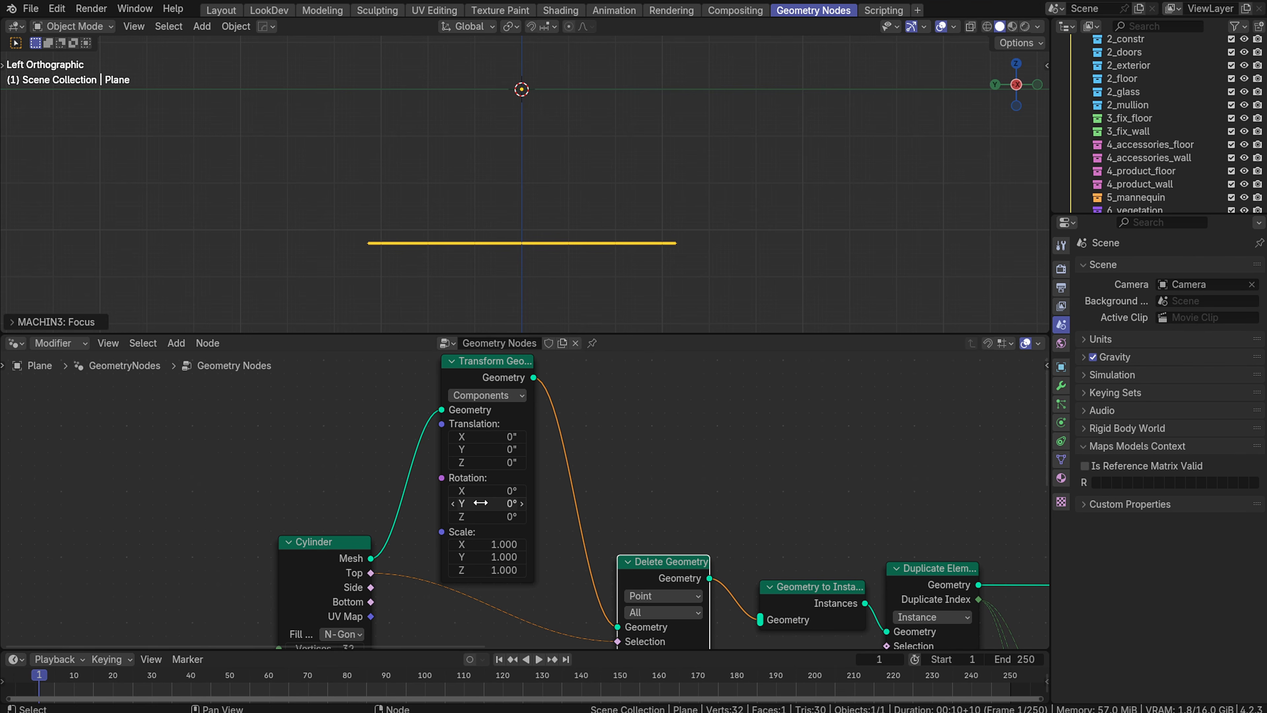
left_click_drag(484, 453, 510, 462)
key("ctrl+z")
left_click(484, 463)
type("0")
key("Return")
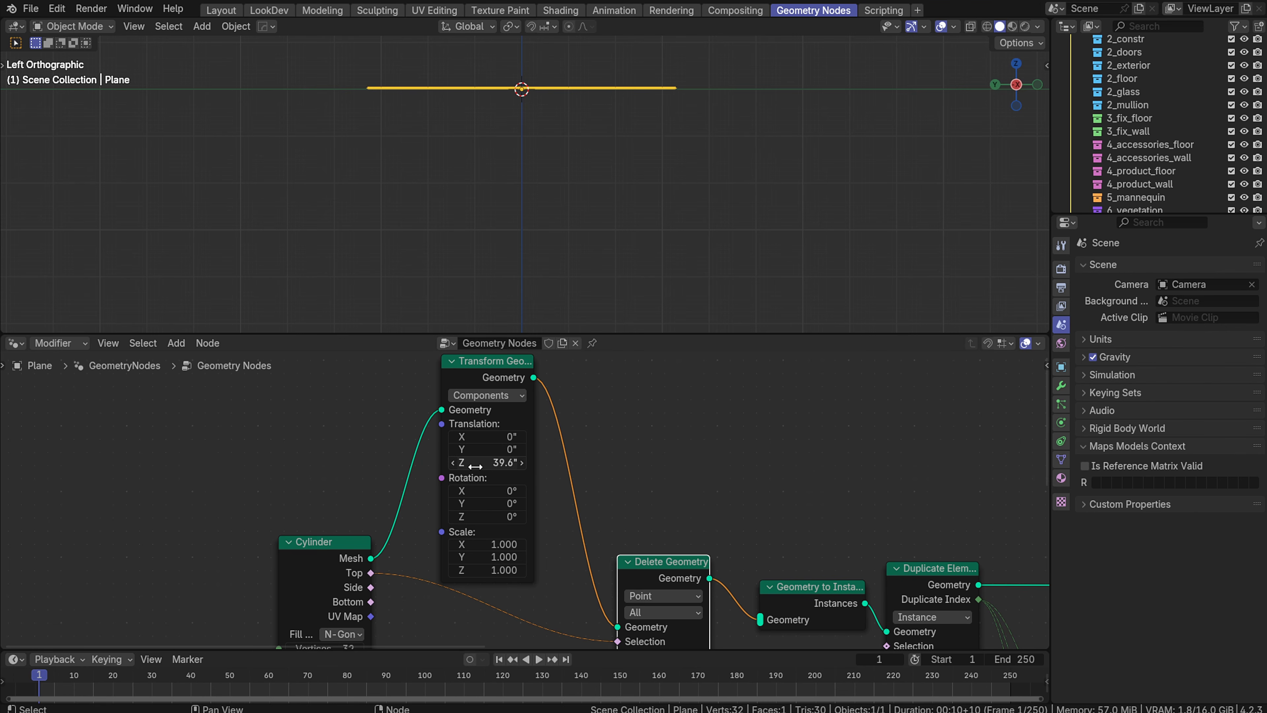
scroll(448, 489, "down", 3)
middle_click_drag(402, 609, 430, 692)
scroll(417, 497, "up", 5)
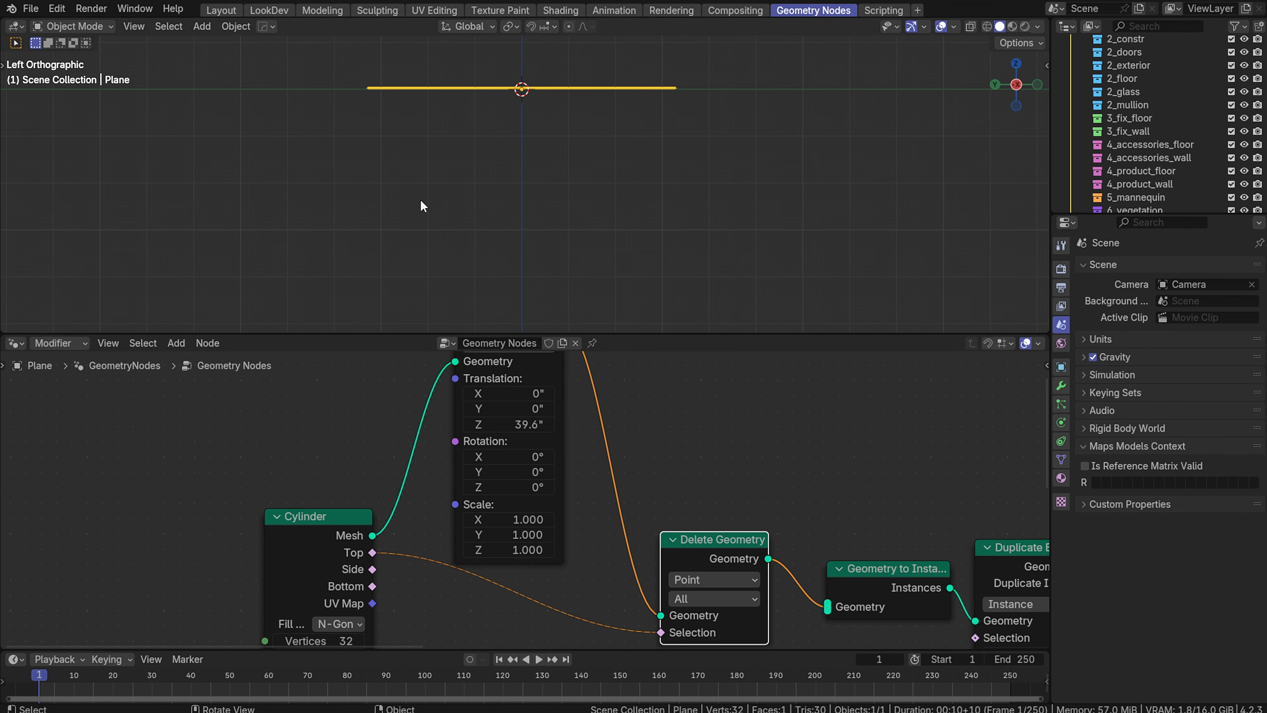
Set the Transform Geometry node's Z translation to 39.4" to align the disc with the origin
double_click(488, 423)
type("39.4")
key("Return")
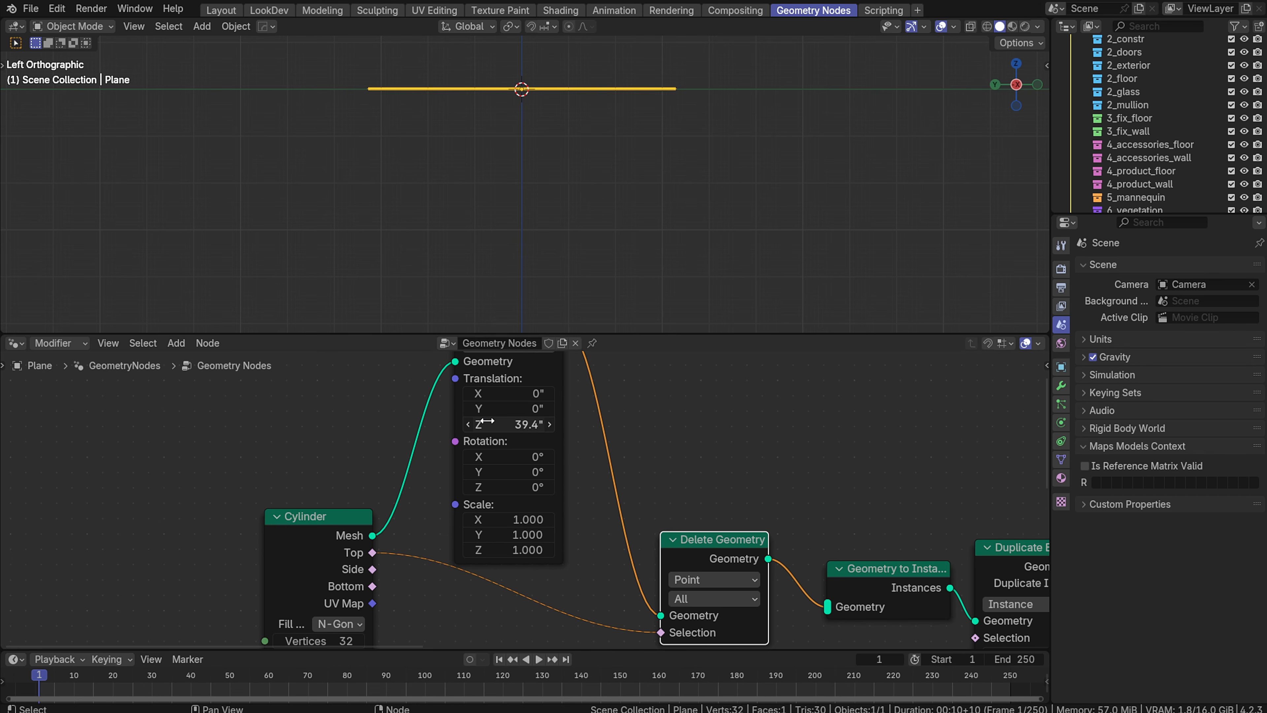
Set the Cylinder node's vertices to 128 and fill segments to 32, and inspect the disc's mesh density
middle_click_drag(409, 608, 431, 451)
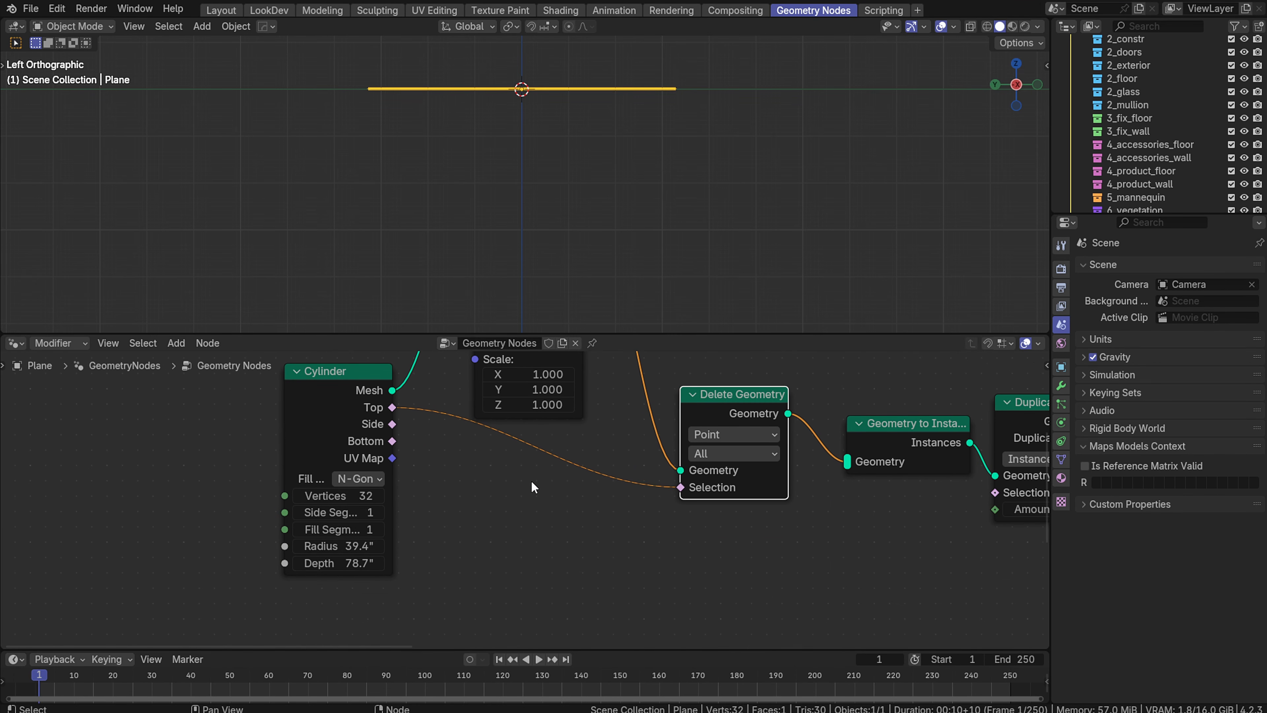
scroll(528, 480, "down", 3)
middle_click_drag(526, 433, 656, 512)
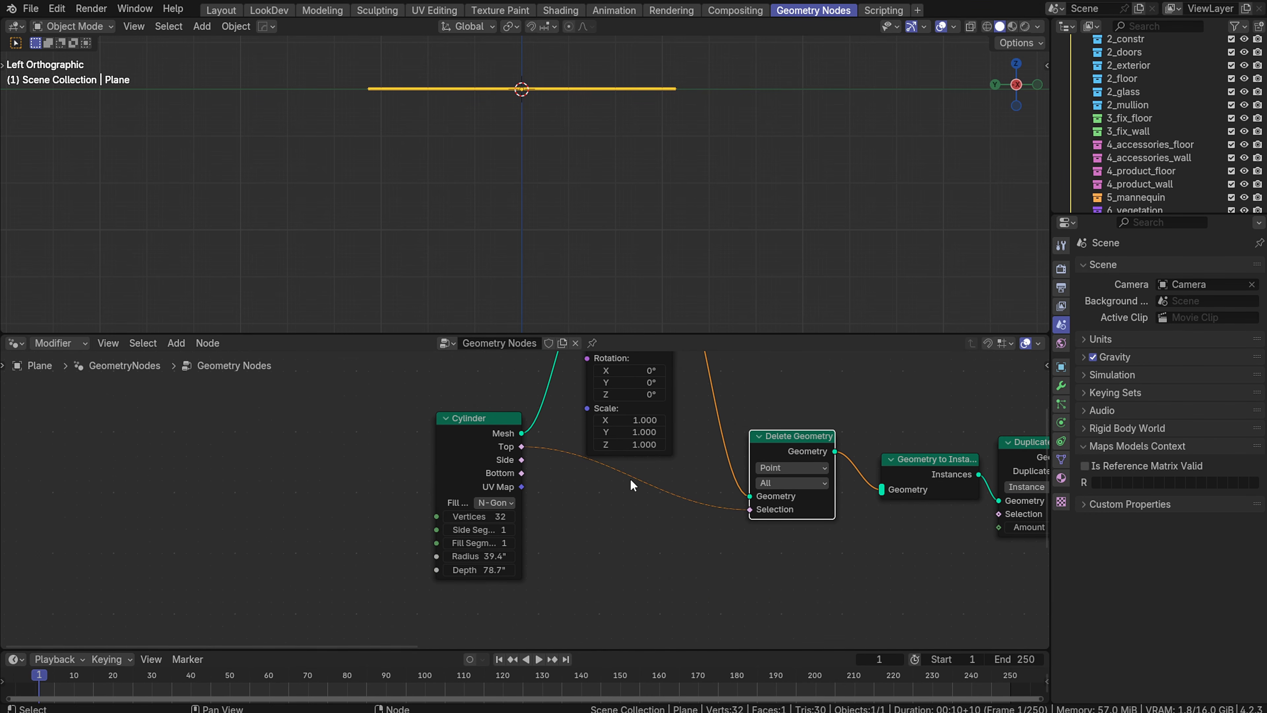
middle_click_drag(649, 310, 568, 206)
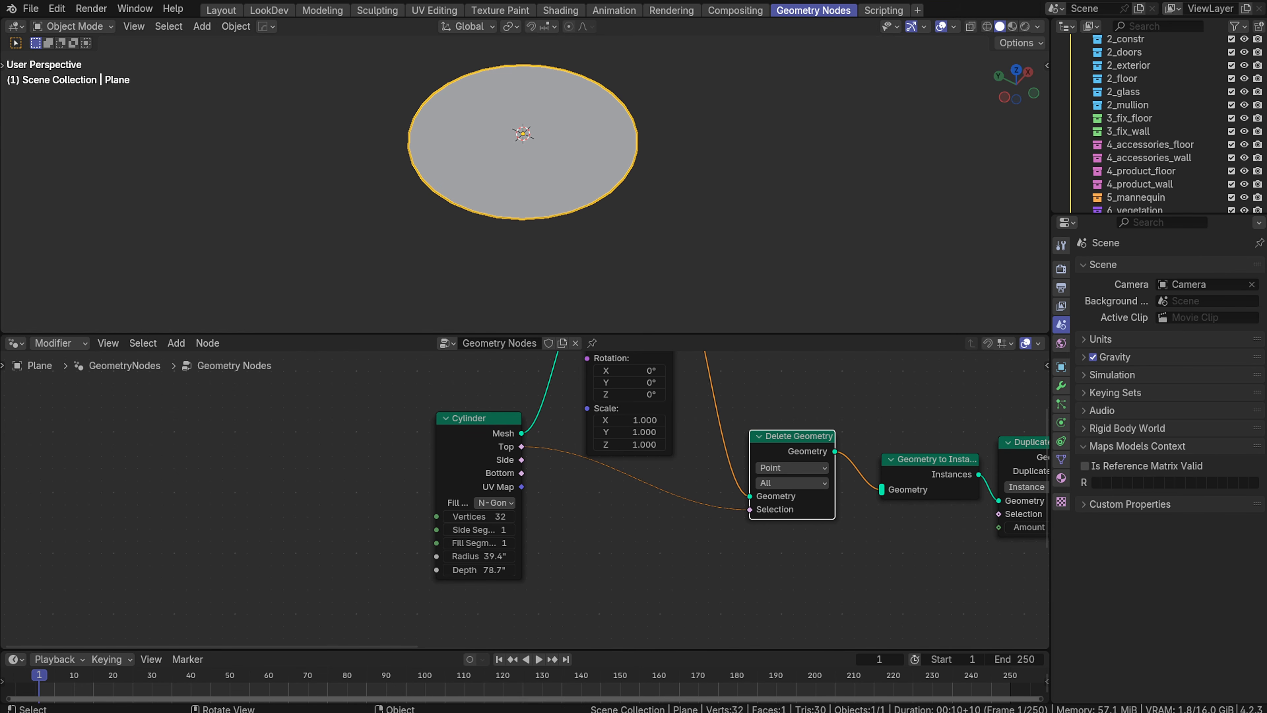
left_click(487, 517)
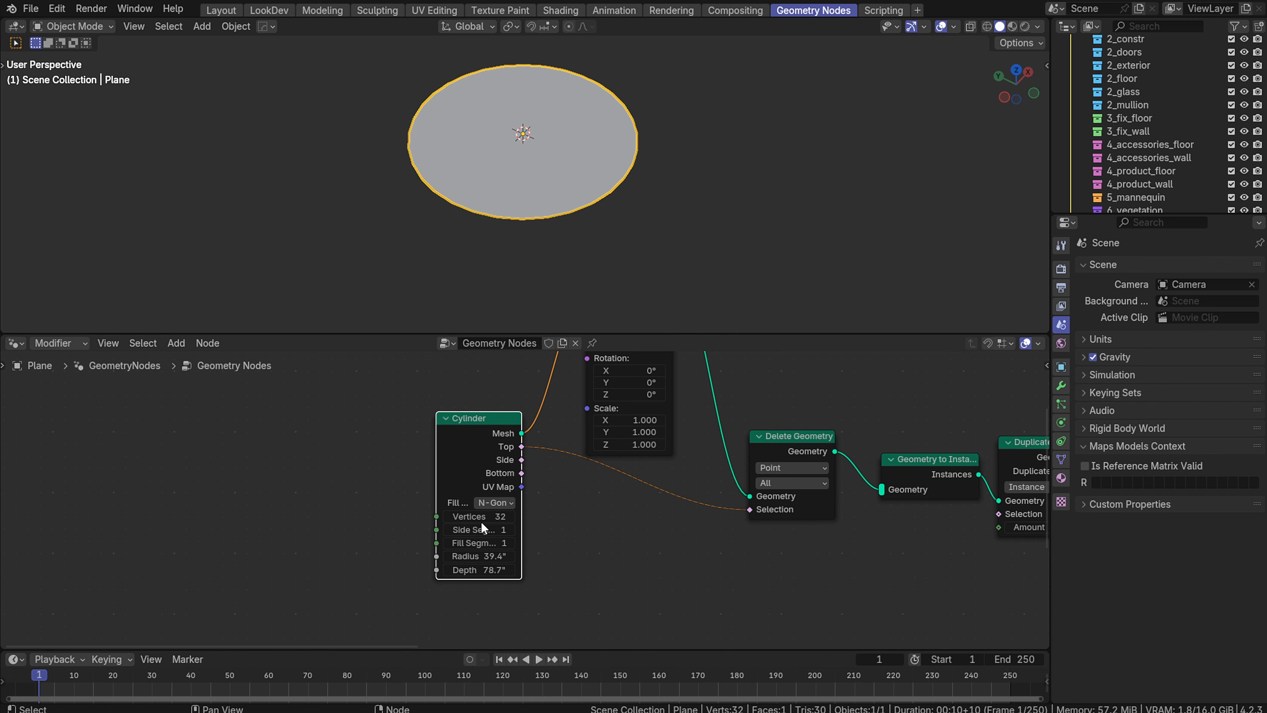
type("128")
key("Return")
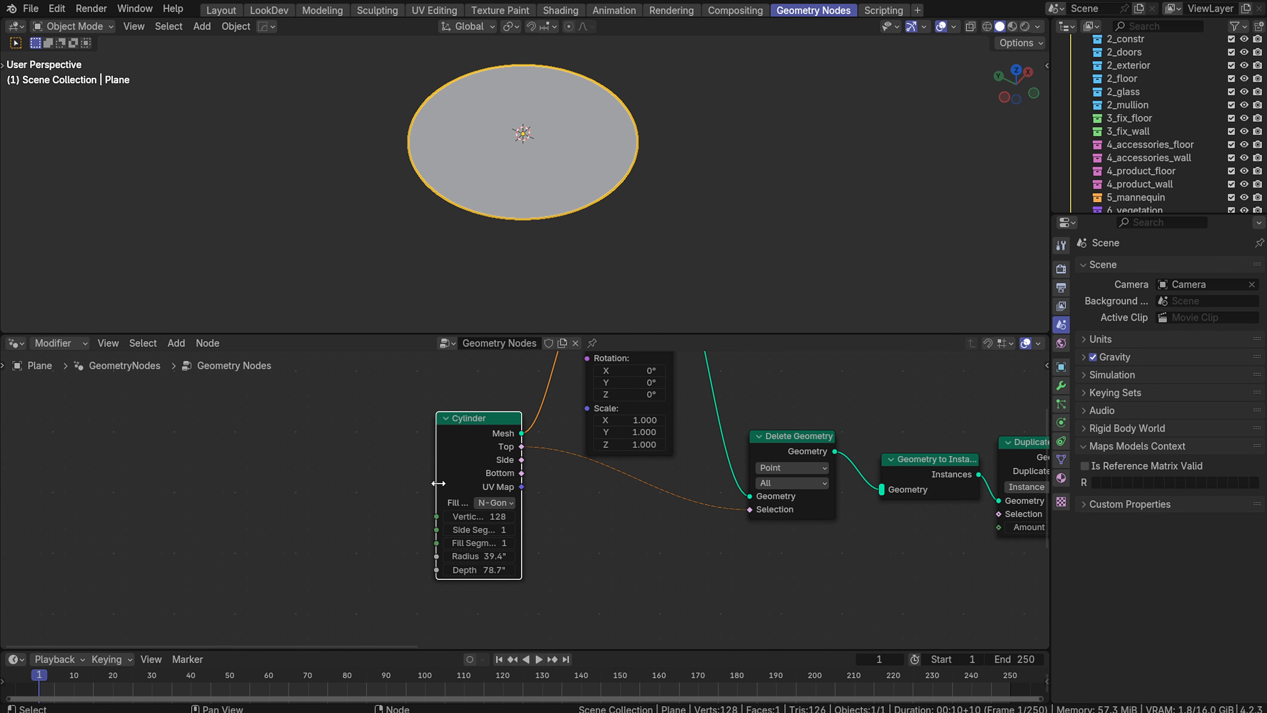
left_click(476, 542)
type("32")
key("Return")
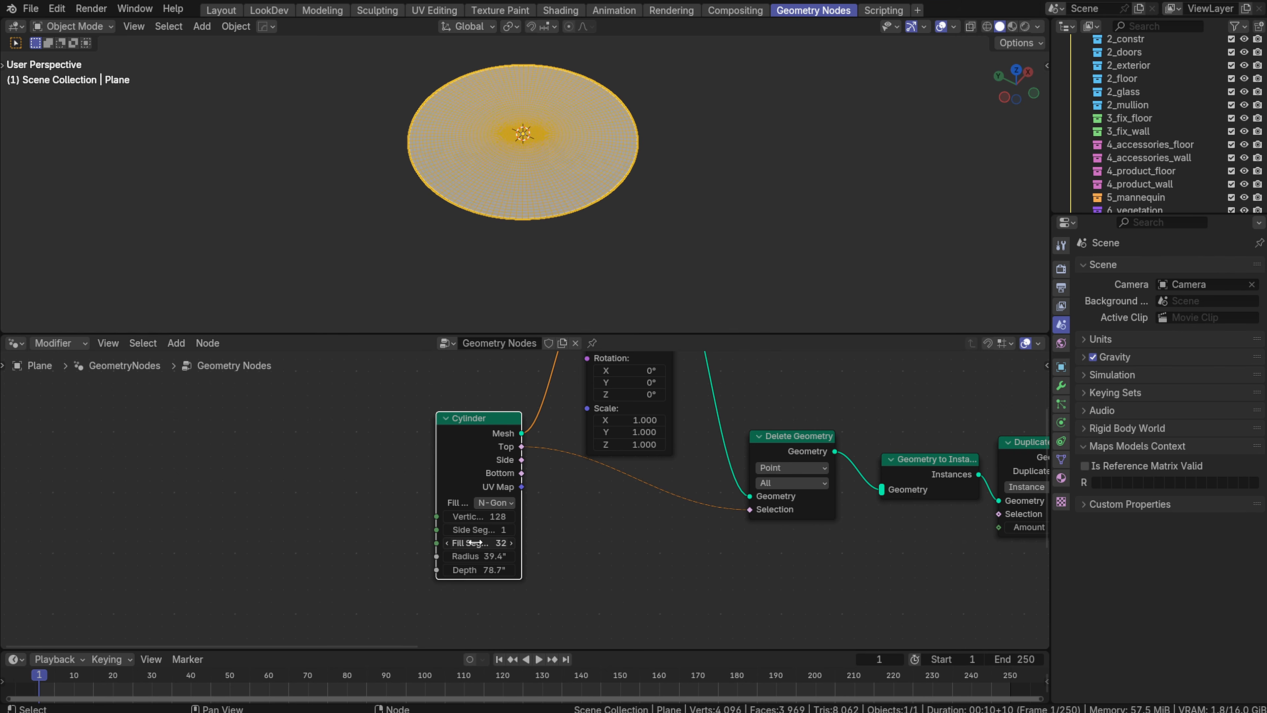
scroll(495, 175, "up", 5)
middle_click_drag(495, 175, 593, 113)
scroll(524, 169, "up", 4)
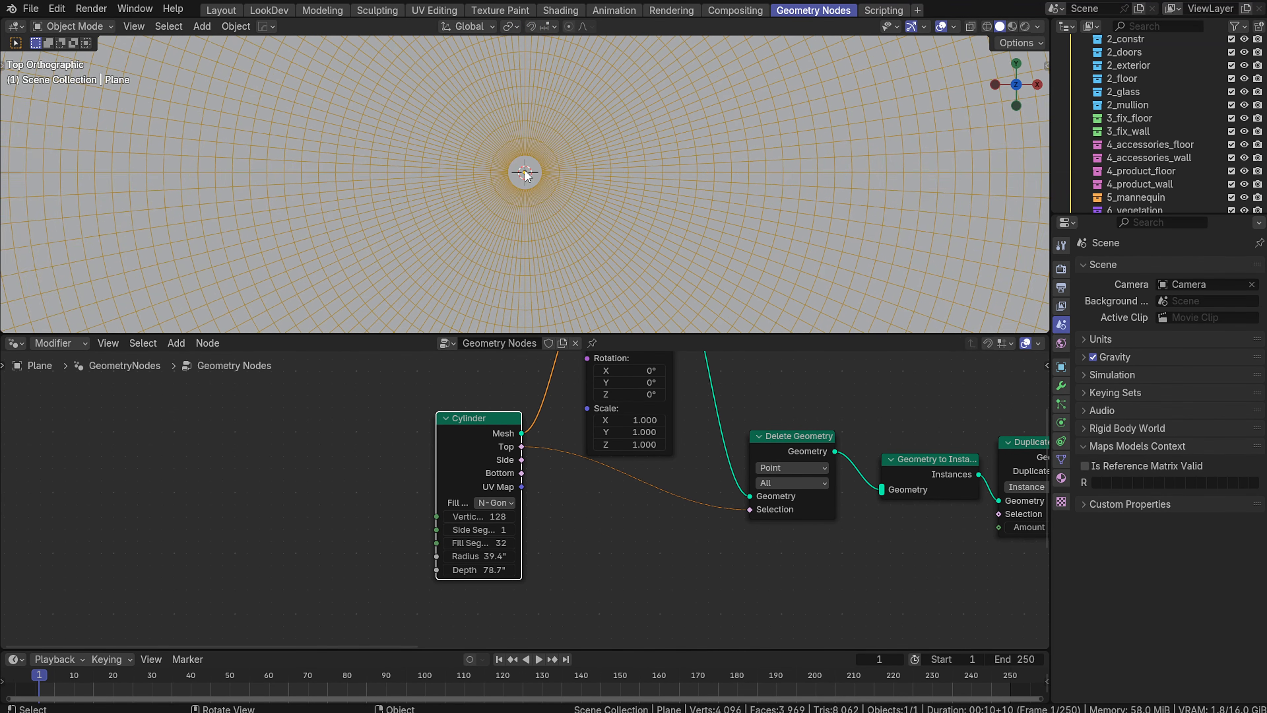
scroll(533, 175, "down", 4)
middle_click_drag(533, 176, 545, 131)
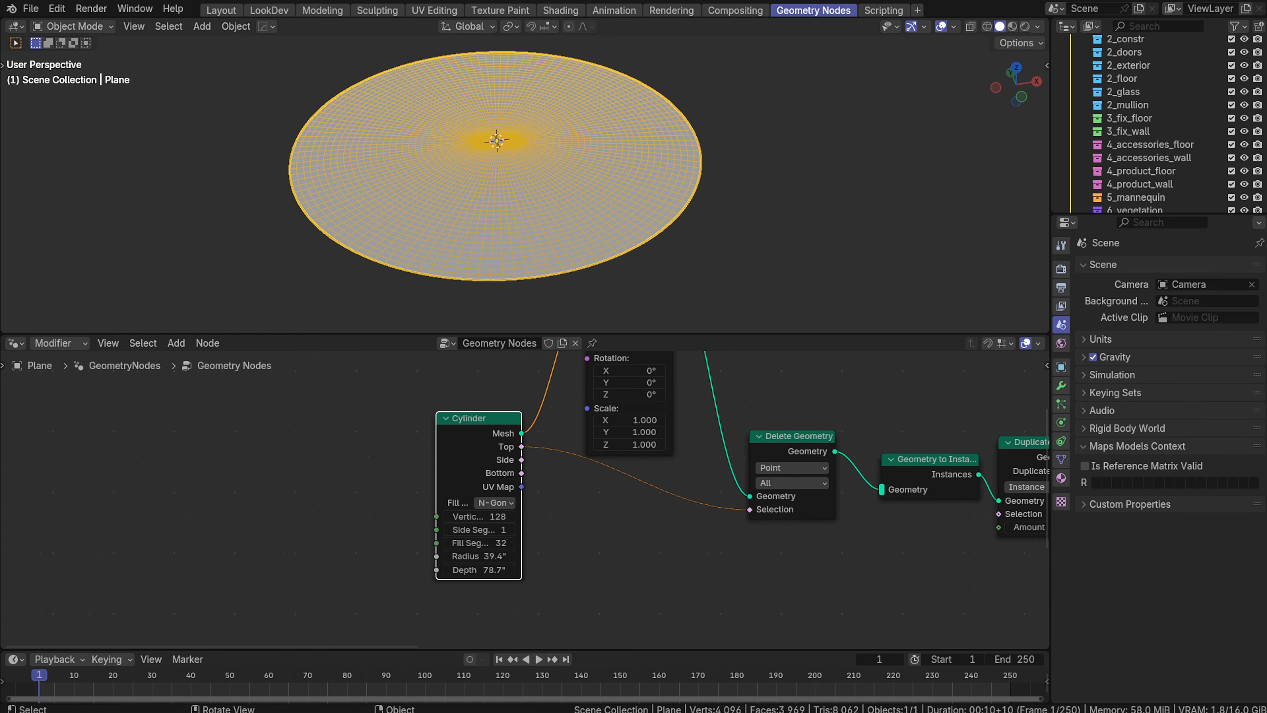
Set the Cylinder node's vertices to 64 and its fill segments to 16
left_click(480, 515)
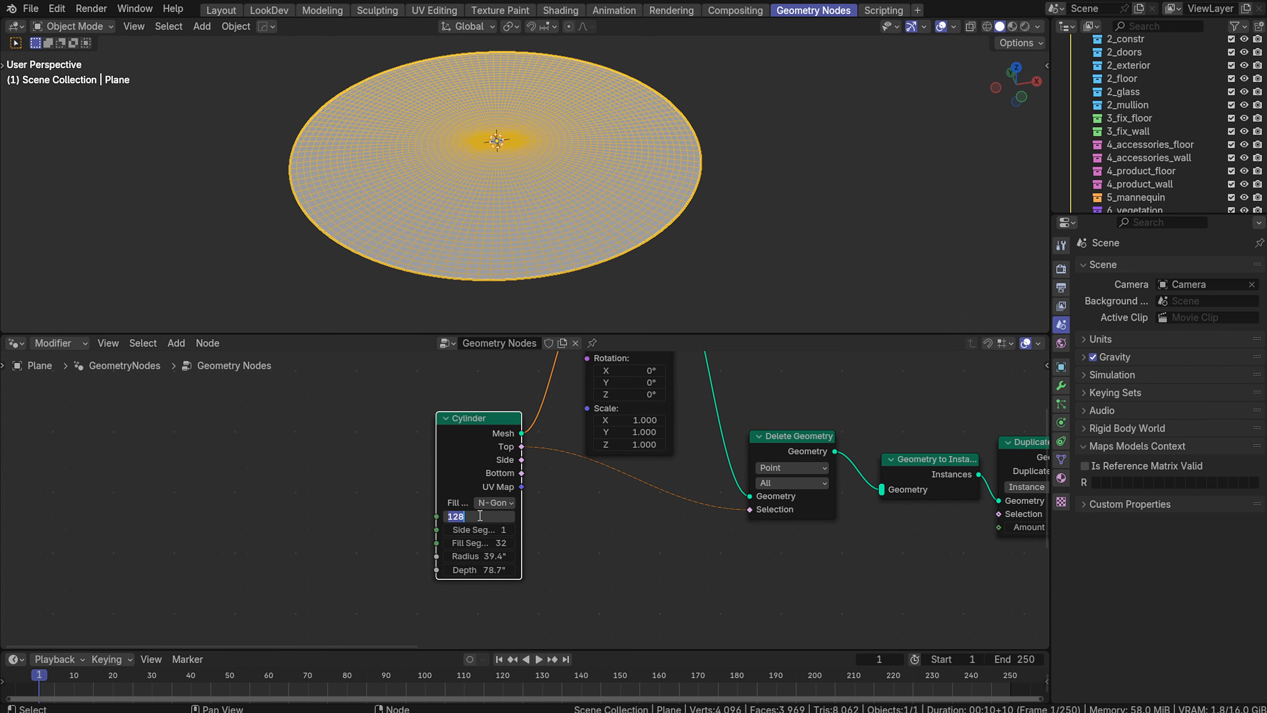
type("64")
key("Return")
left_click(482, 542)
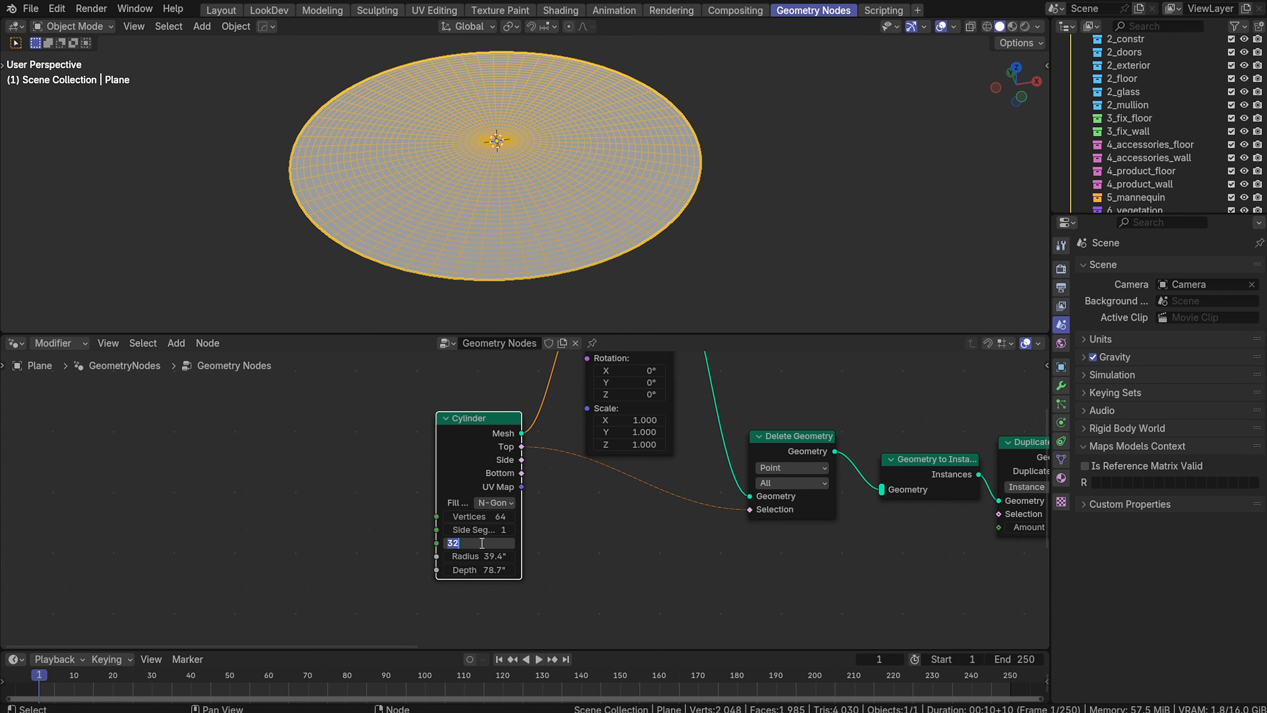
type("16")
key("Return")
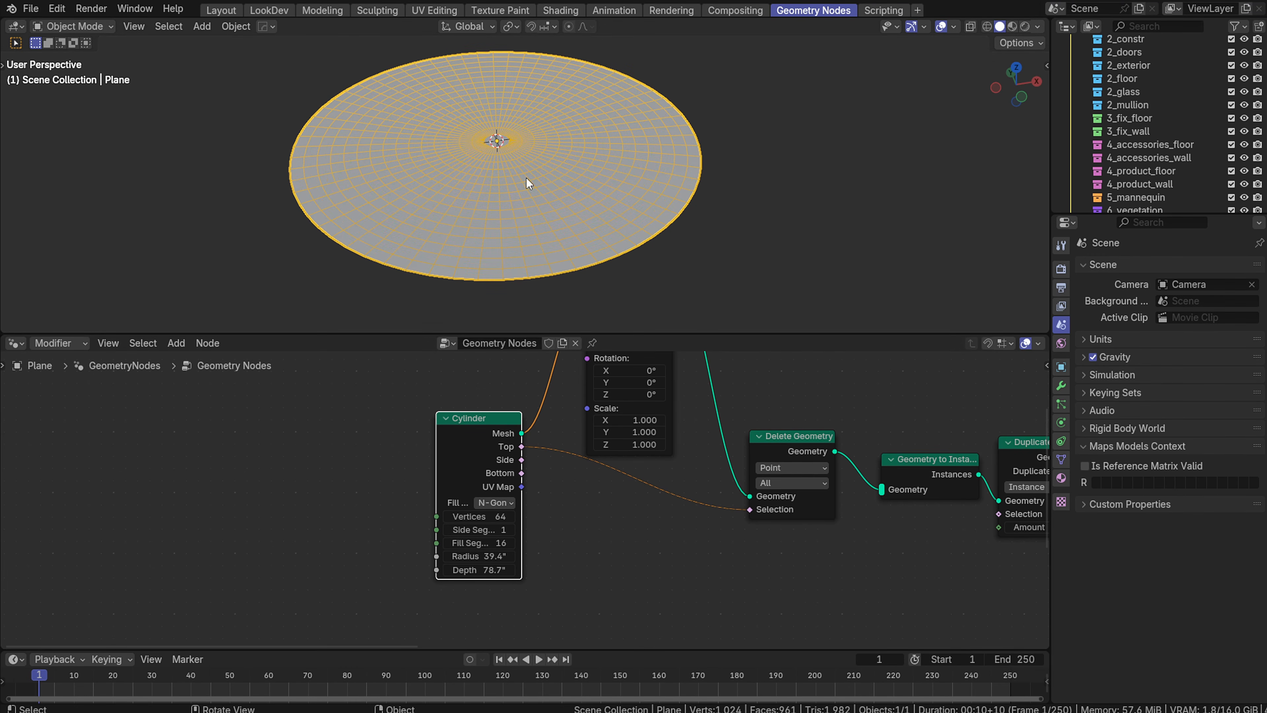
mouse_move(542, 130)
middle_mouse_down()
mouse_move(540, 184)
mouse_move(536, 153)
middle_mouse_up()
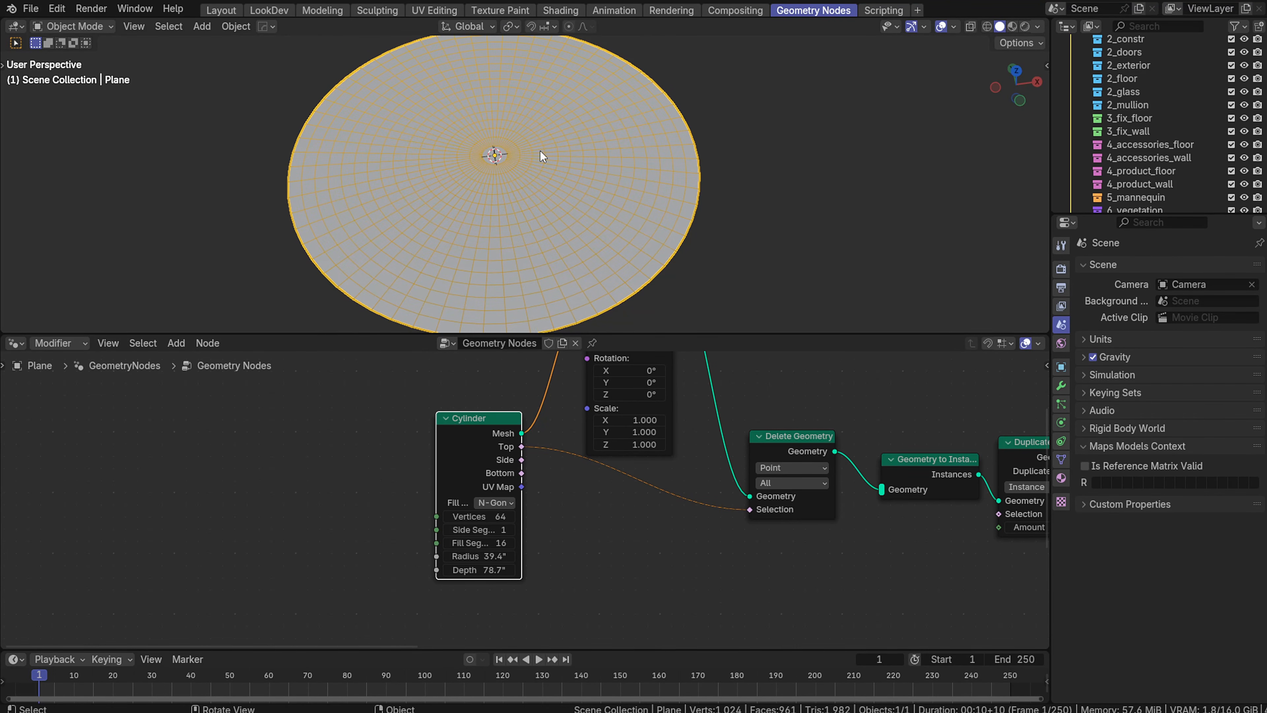
scroll(672, 272, "down", 1)
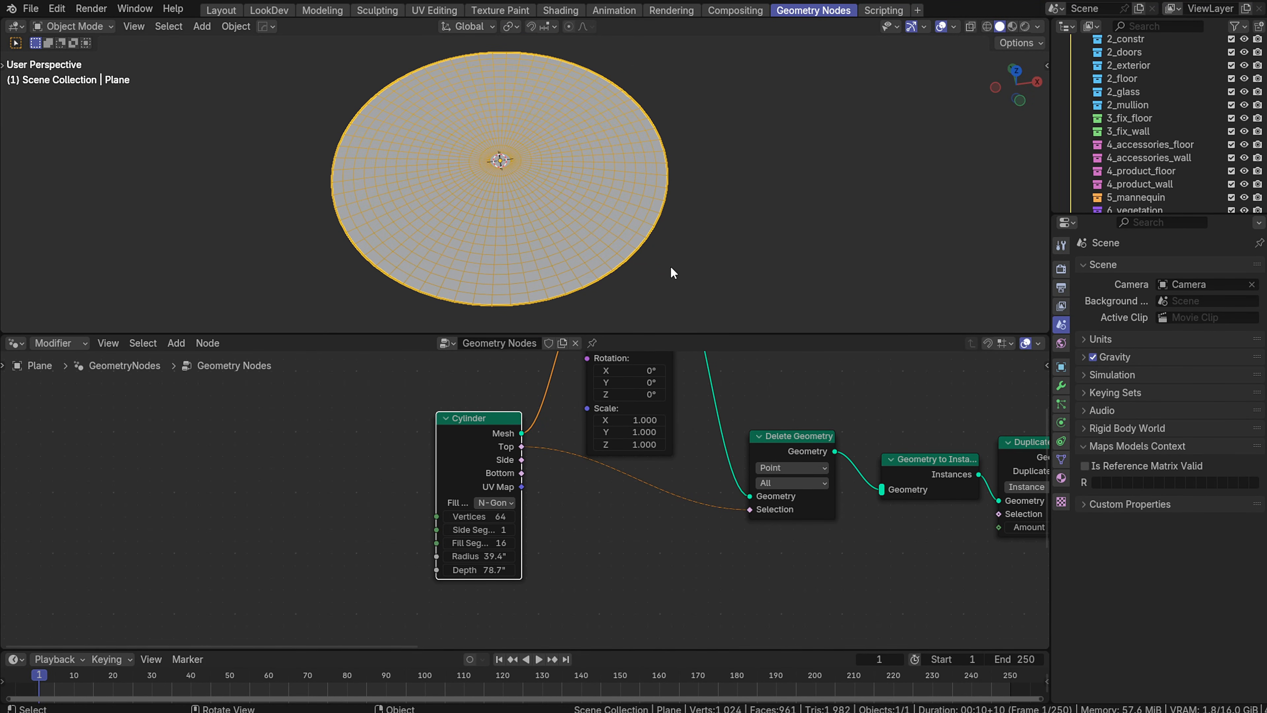
Try the Triangles fill type on the Cylinder node, then return it to N-Gon to compare the disc's centre
middle_click_drag(777, 479, 581, 471)
scroll(350, 491, "up", 4)
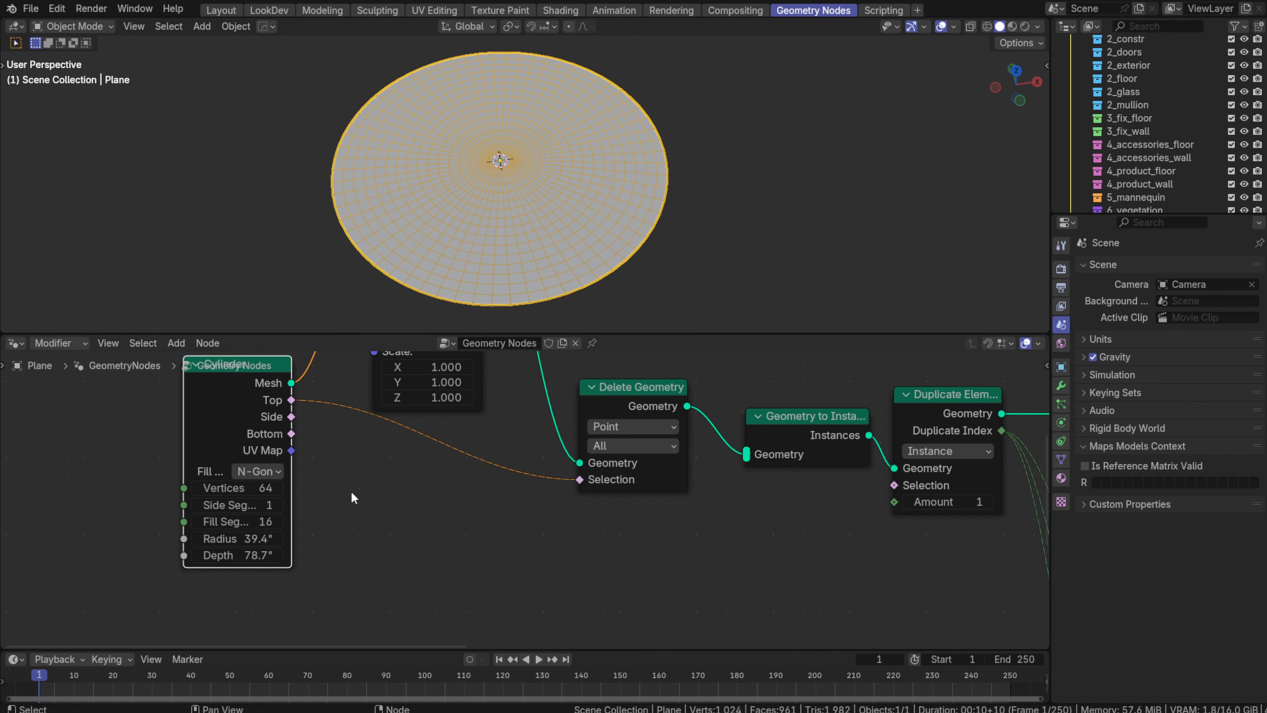
left_click(258, 469)
left_click(255, 525)
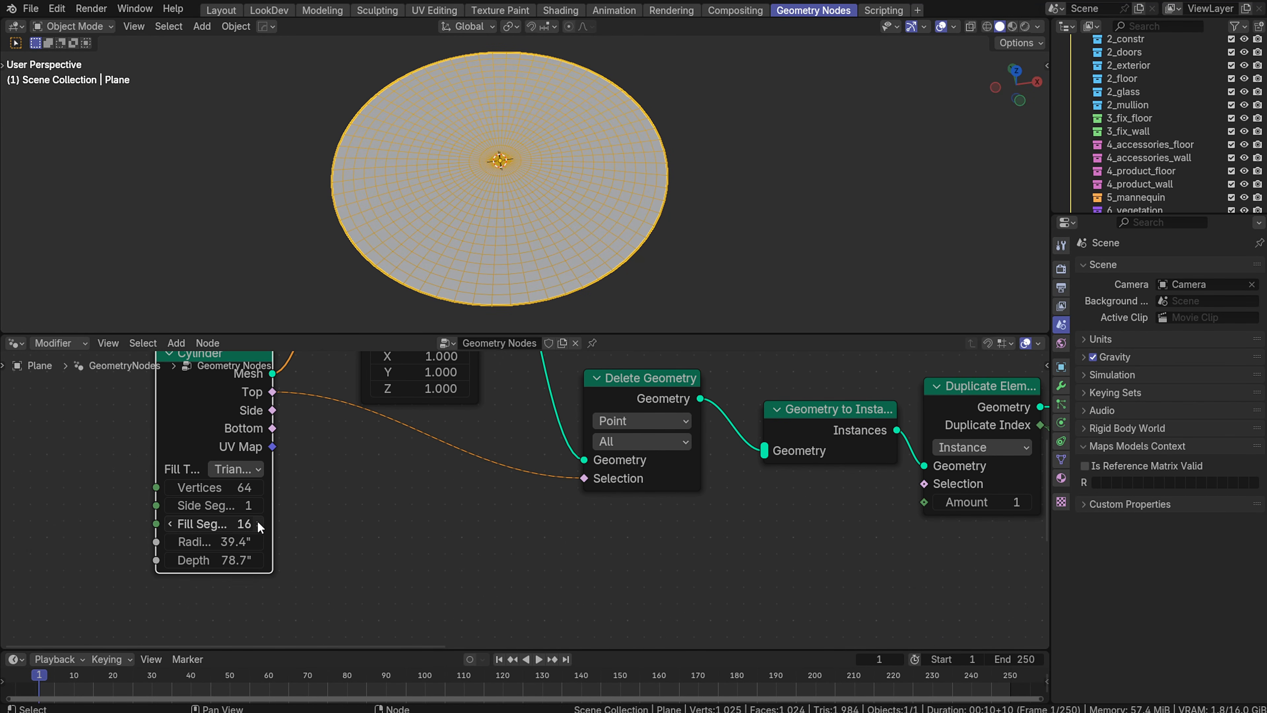
key("KP_7")
scroll(442, 209, "up", 10)
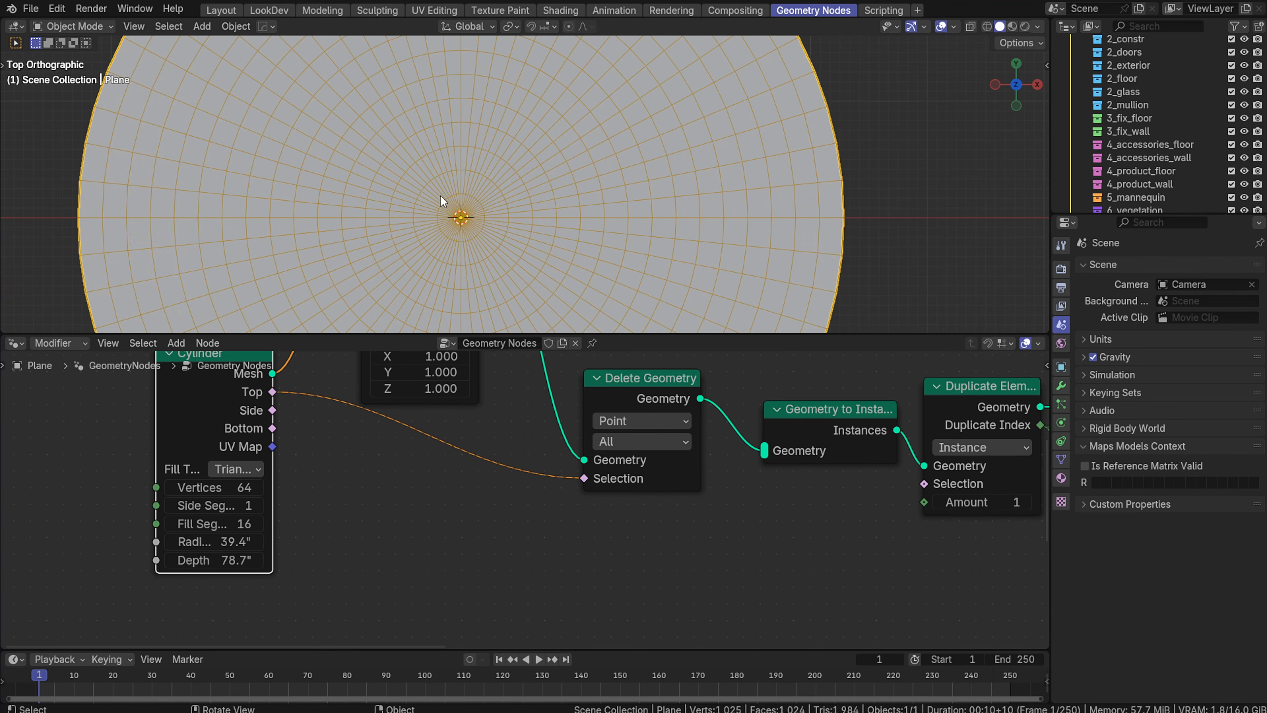
middle_click_drag(443, 208, 593, 152, "shift")
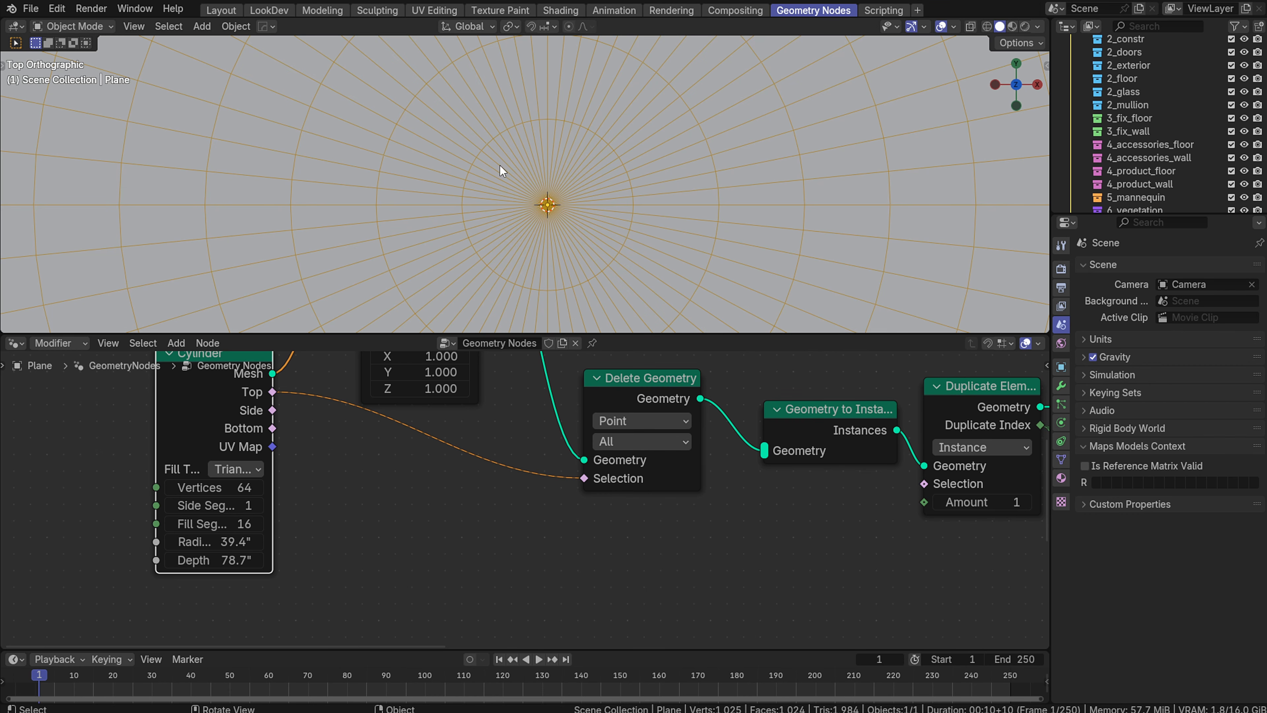
scroll(504, 175, "down", 3)
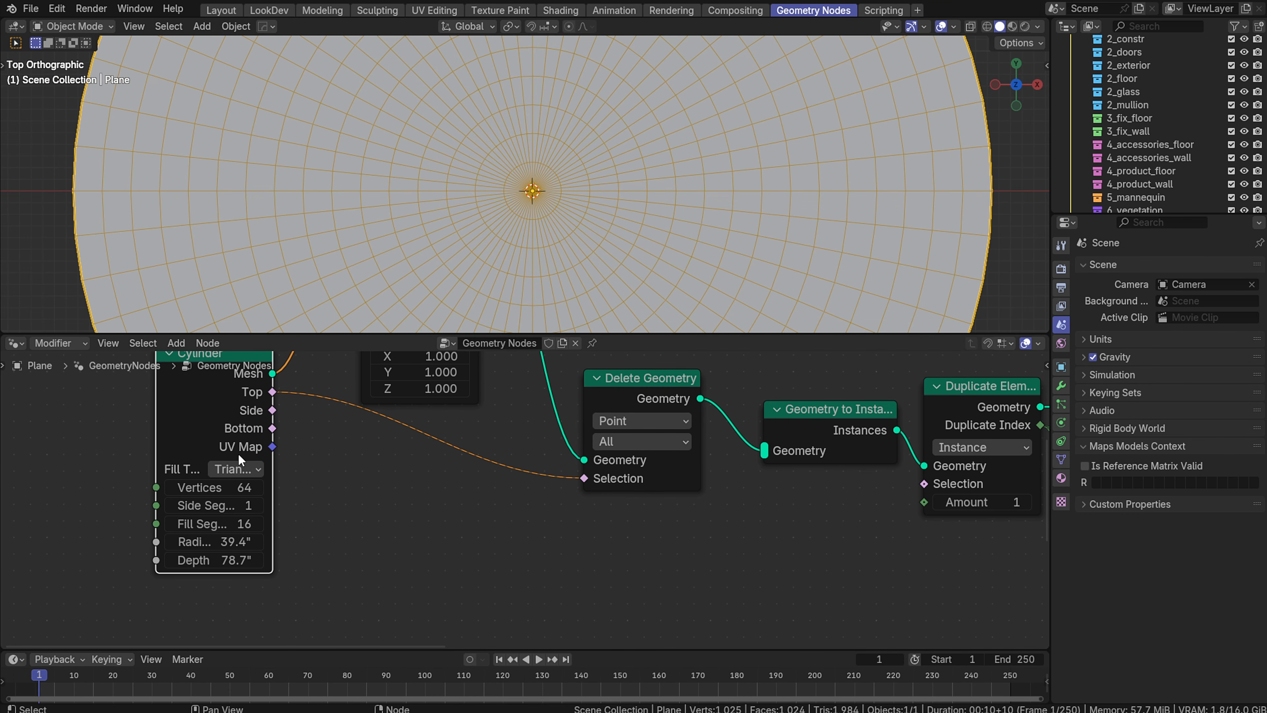
left_click(236, 467)
left_click(232, 505)
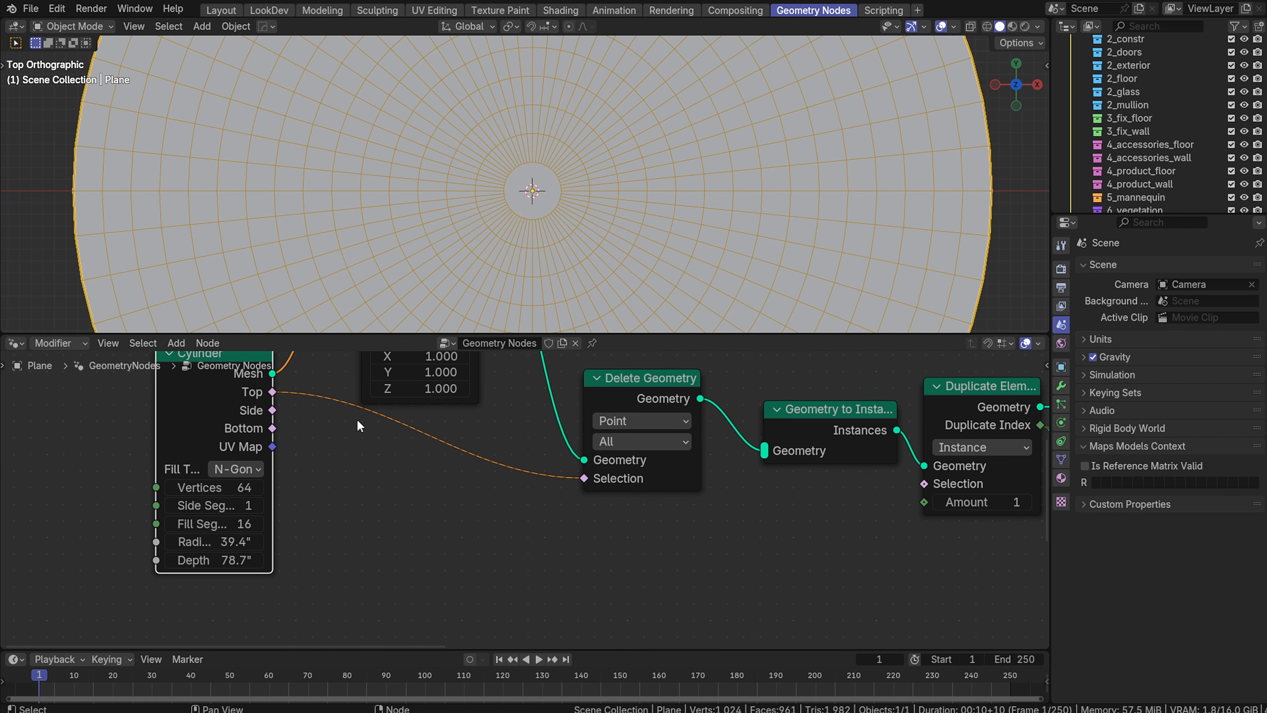
scroll(546, 189, "up", 3)
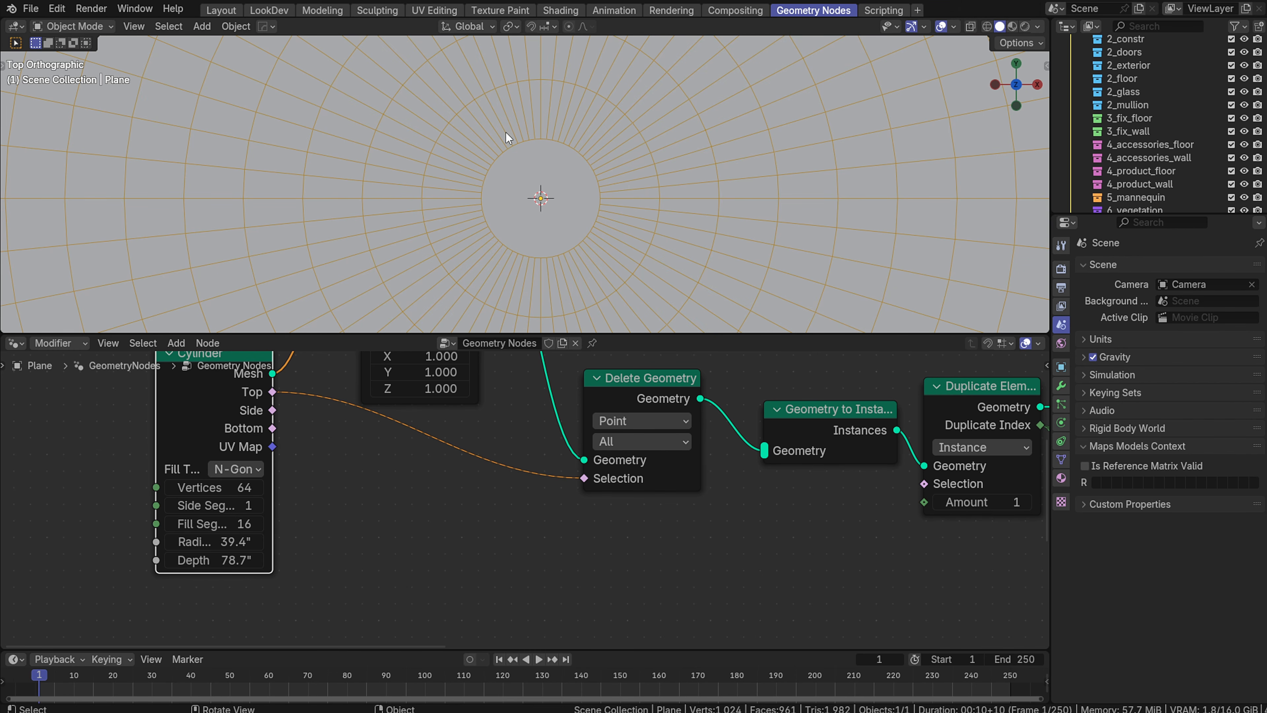
Set the Cylinder node's fill type to Triangles and inspect the disc's centre
left_click(235, 468)
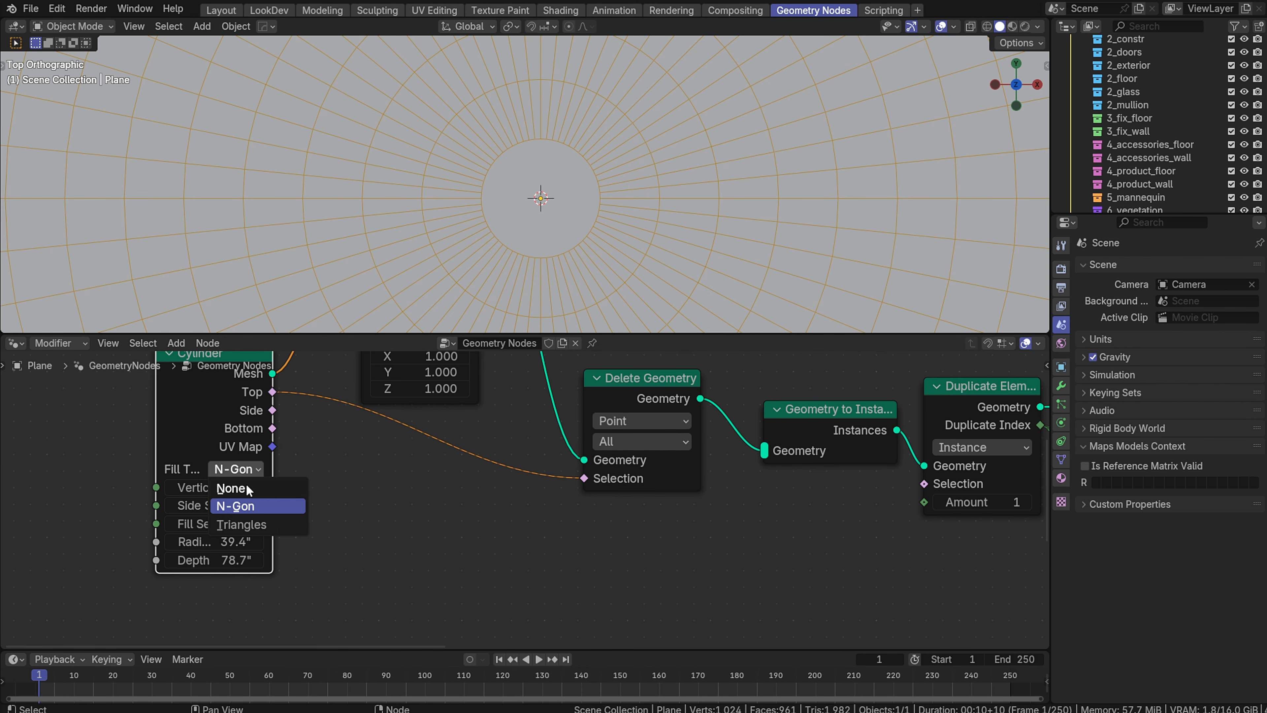
left_click(241, 524)
scroll(514, 201, "down", 5)
middle_click_drag(514, 201, 544, 115)
scroll(512, 169, "up", 5)
middle_click_drag(547, 164, 541, 161)
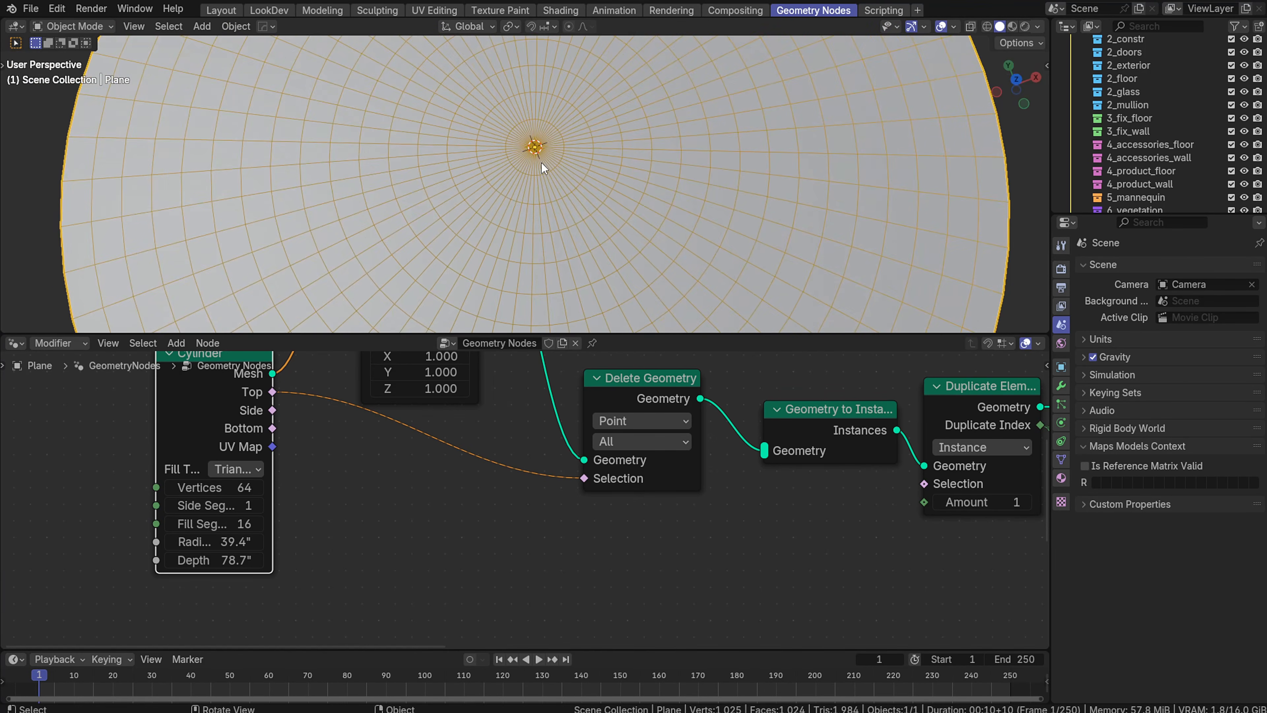
scroll(536, 160, "up", 3)
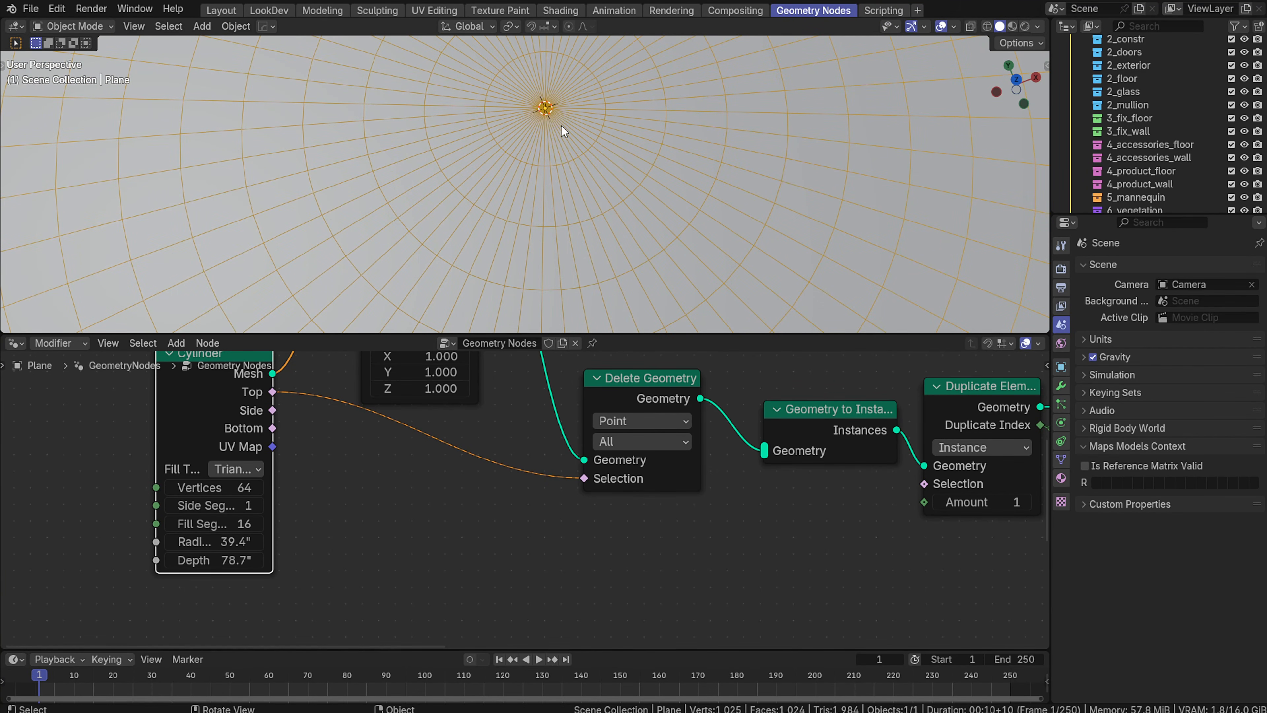
scroll(527, 114, "down", 4)
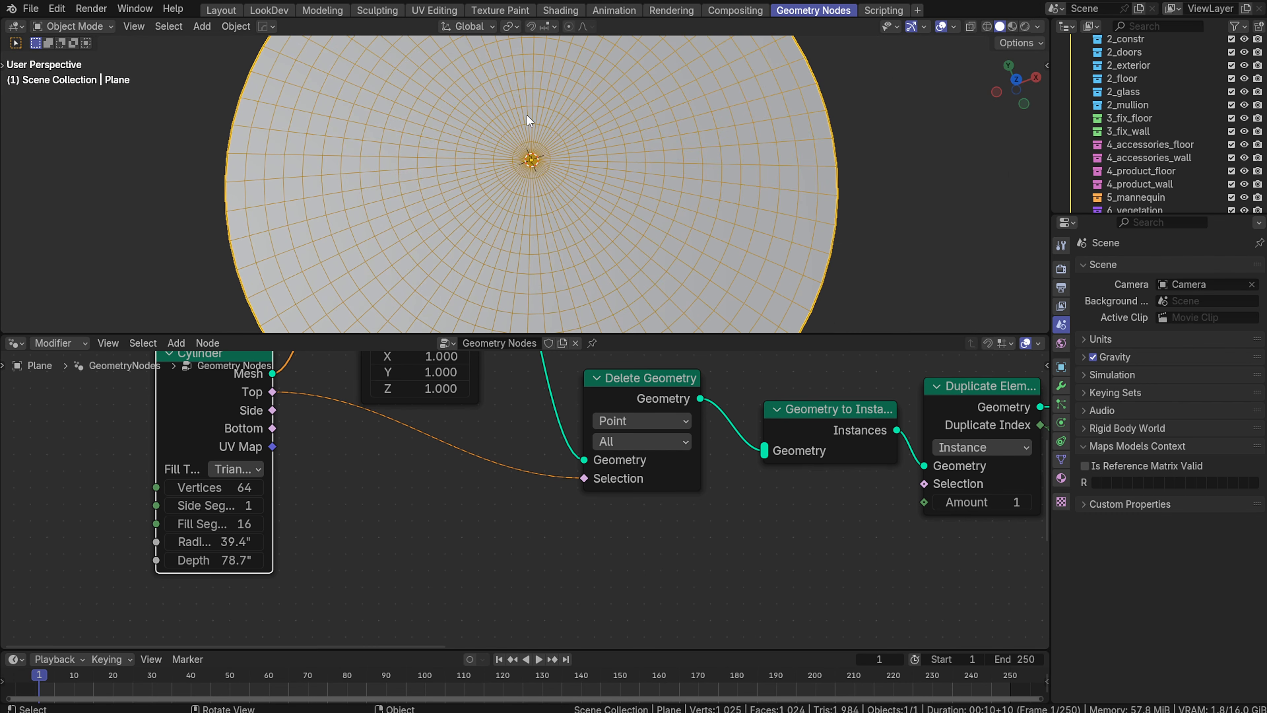
scroll(526, 114, "up", 4)
scroll(503, 149, "down", 5)
mouse_move(536, 120)
middle_mouse_down()
mouse_move(537, 100)
mouse_move(535, 124)
middle_mouse_up()
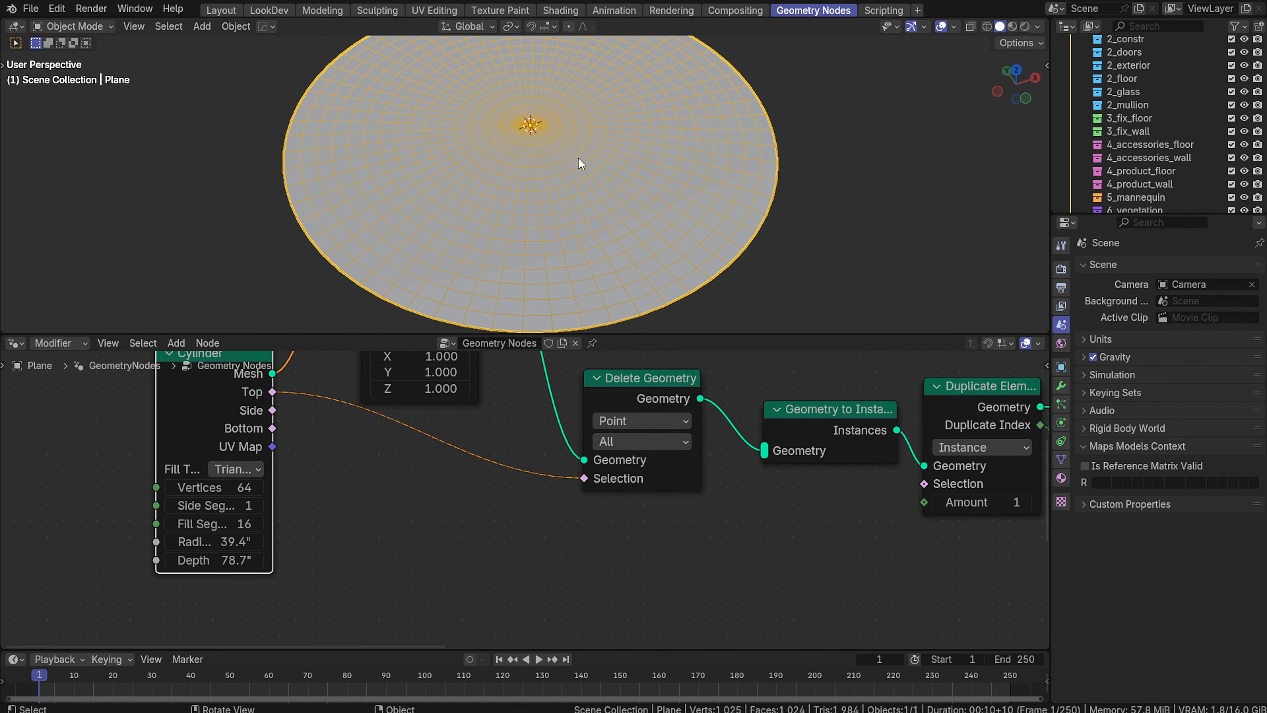
Create a new material on the Plane and assign it in the Set Material node
scroll(655, 416, "down", 2)
middle_click_drag(868, 445, 526, 513)
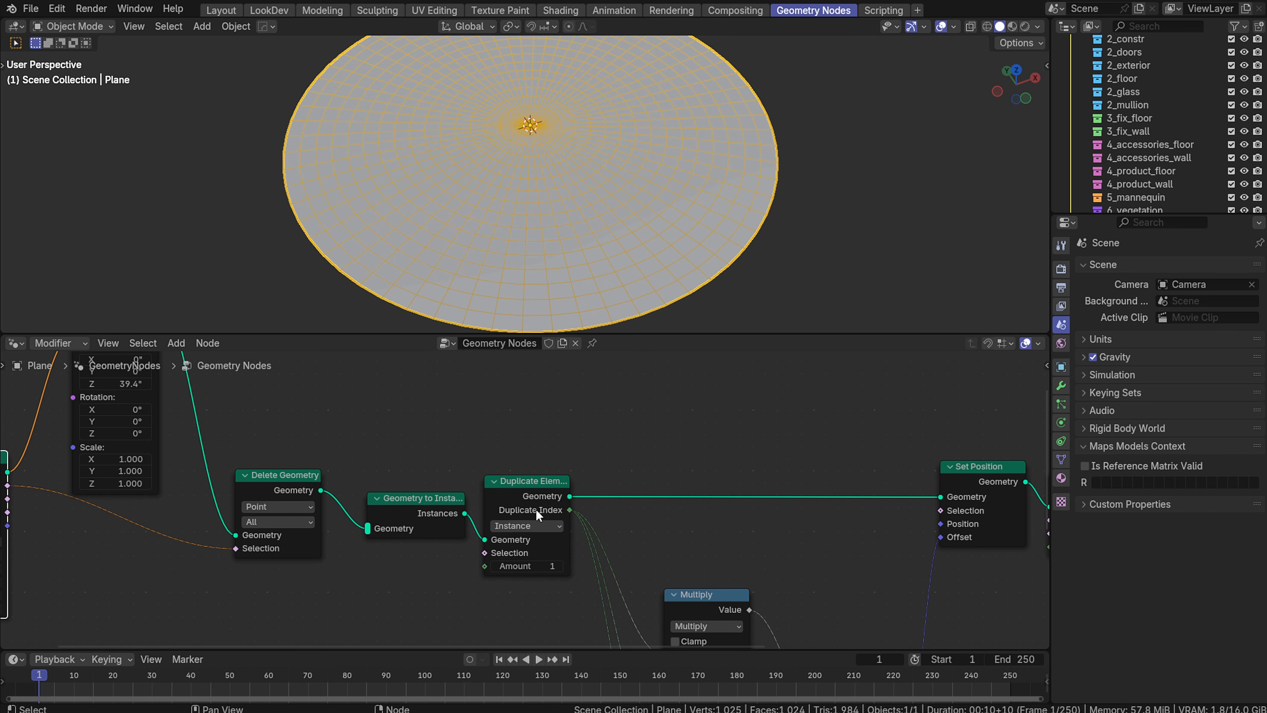
mouse_move(532, 499)
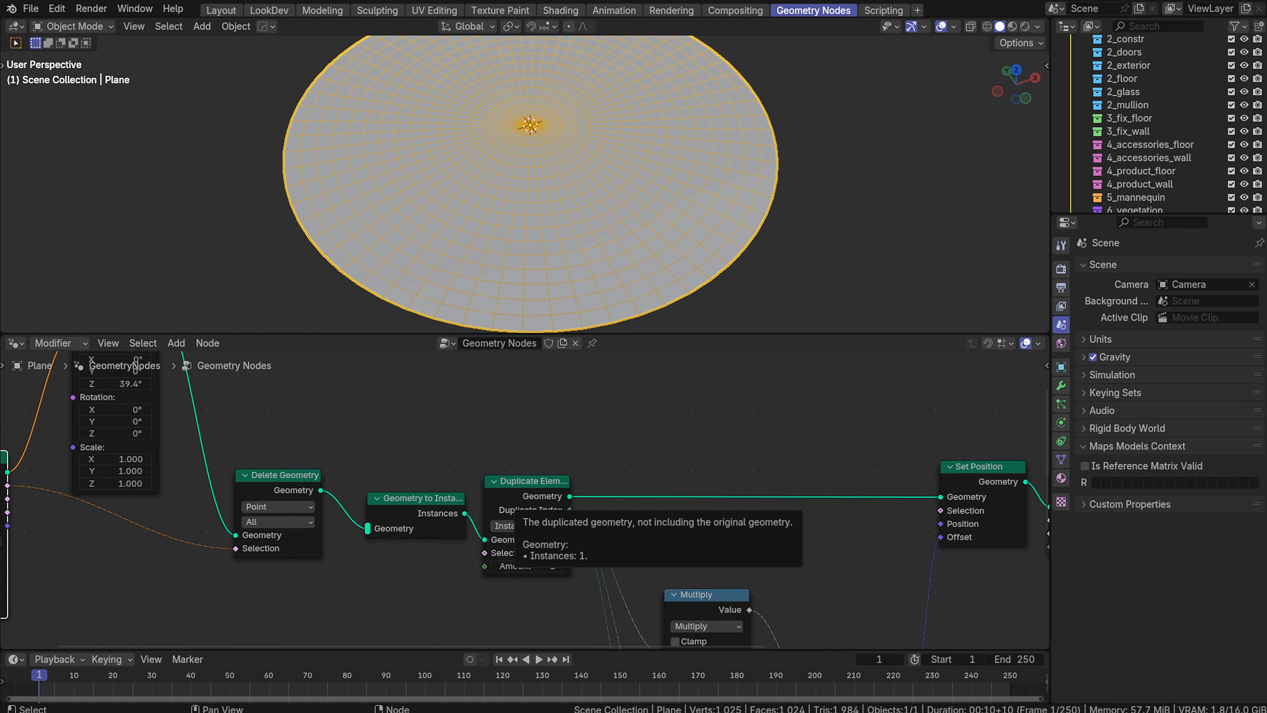
middle_click_drag(890, 519, 528, 473)
scroll(637, 487, "up", 4)
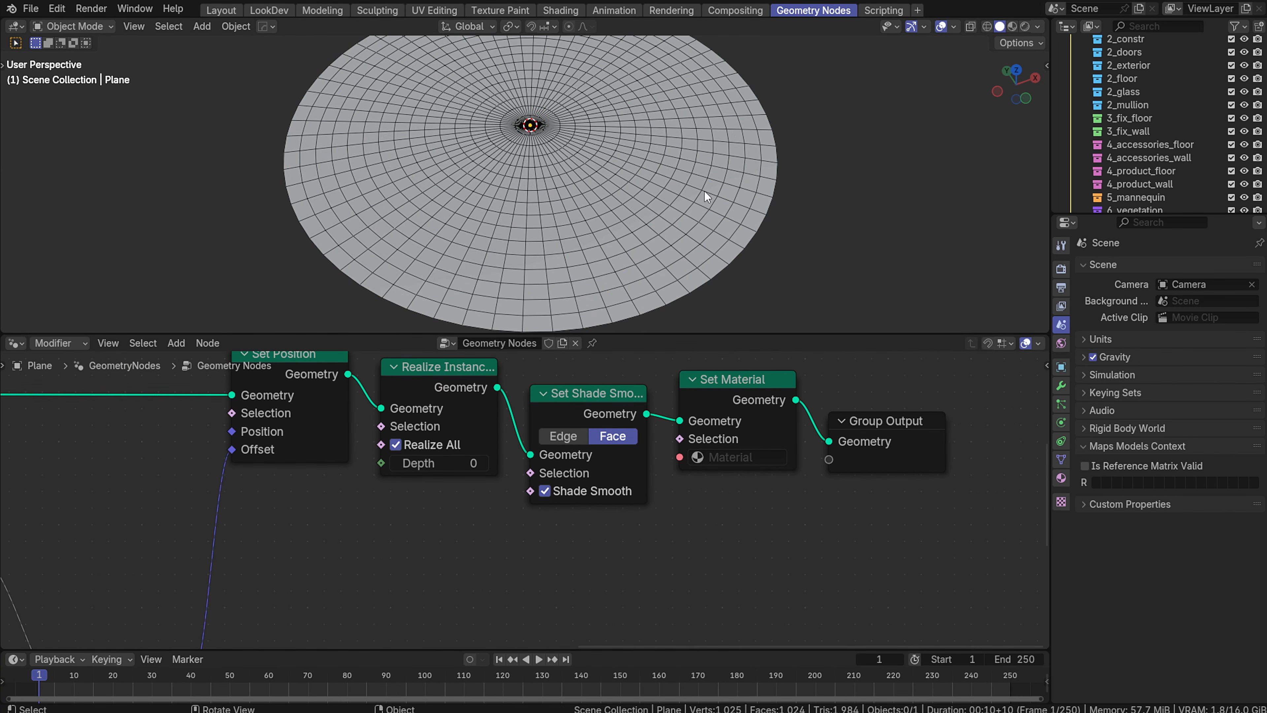
left_click(1061, 478)
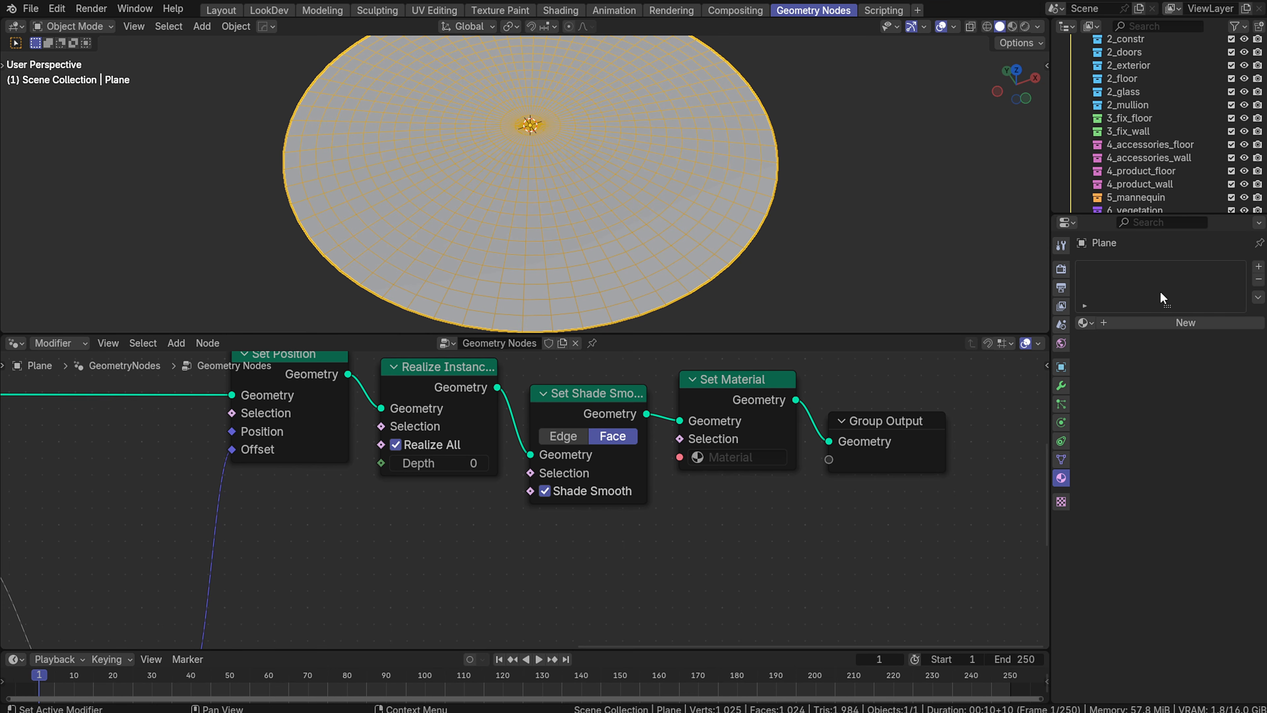
left_click(1172, 323)
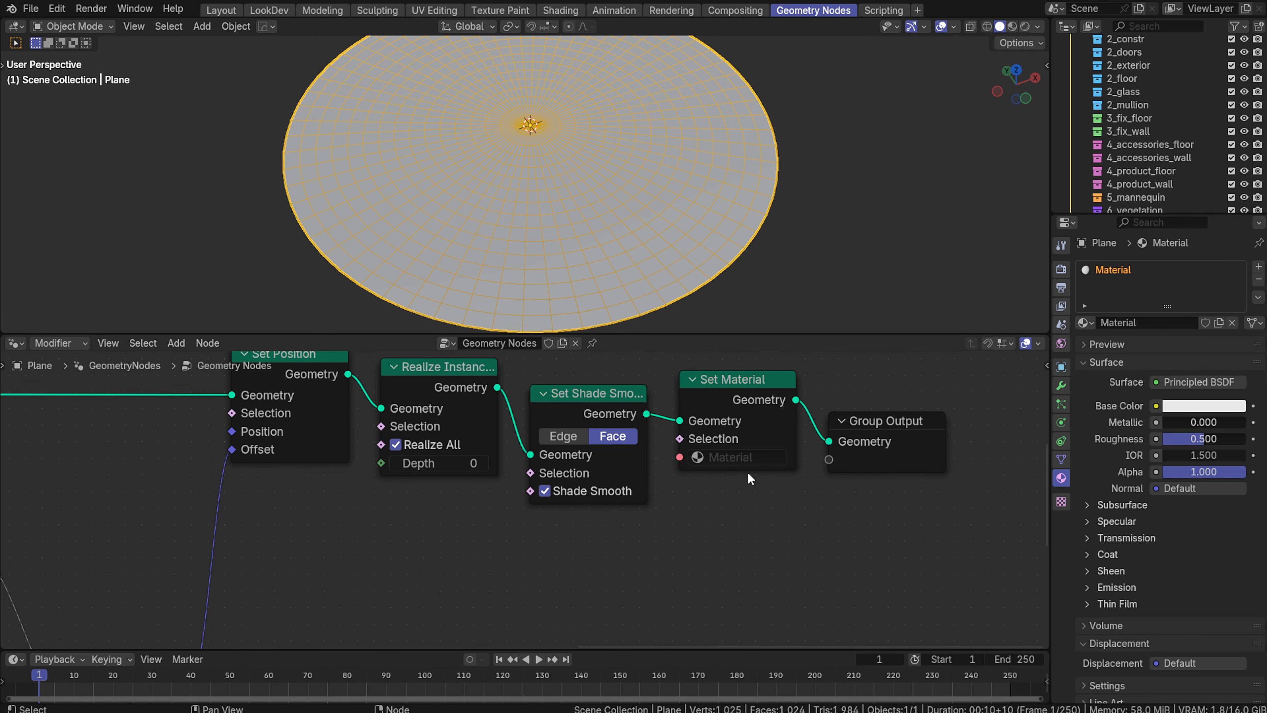
left_click(733, 457)
left_click(730, 480)
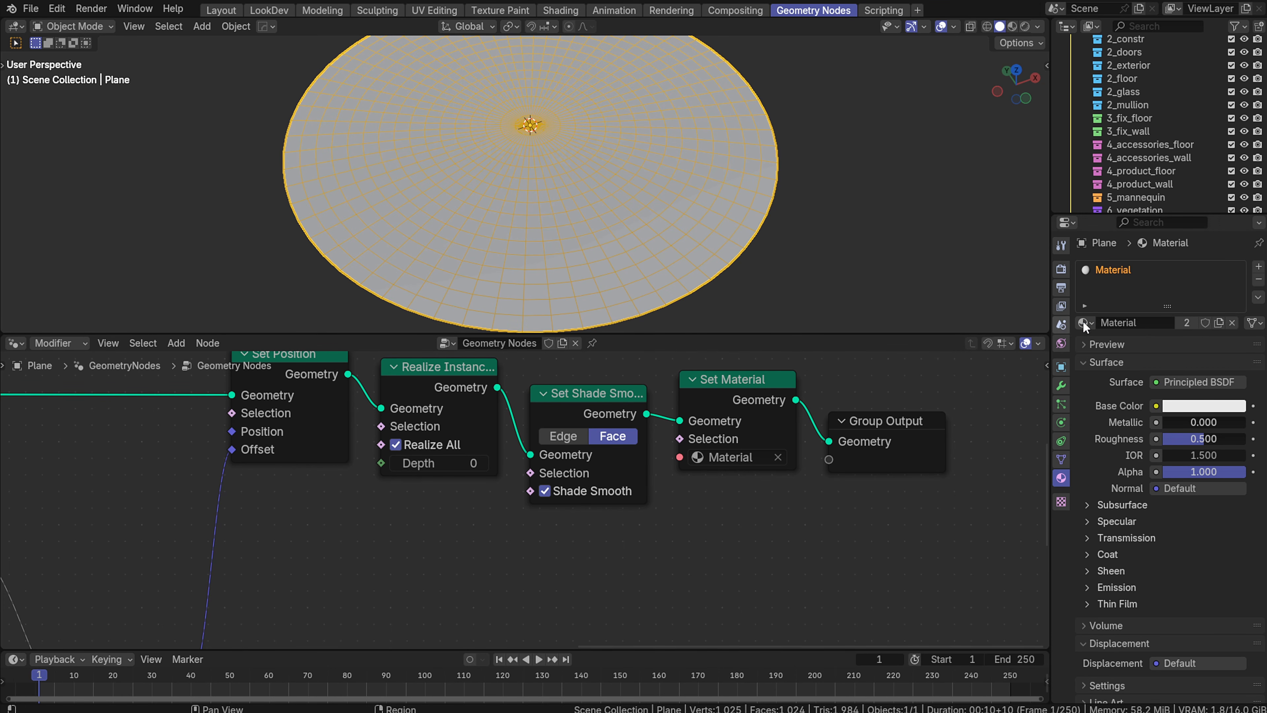
Rename the Plane's material to cloth-001
left_click(1157, 322)
type("c")
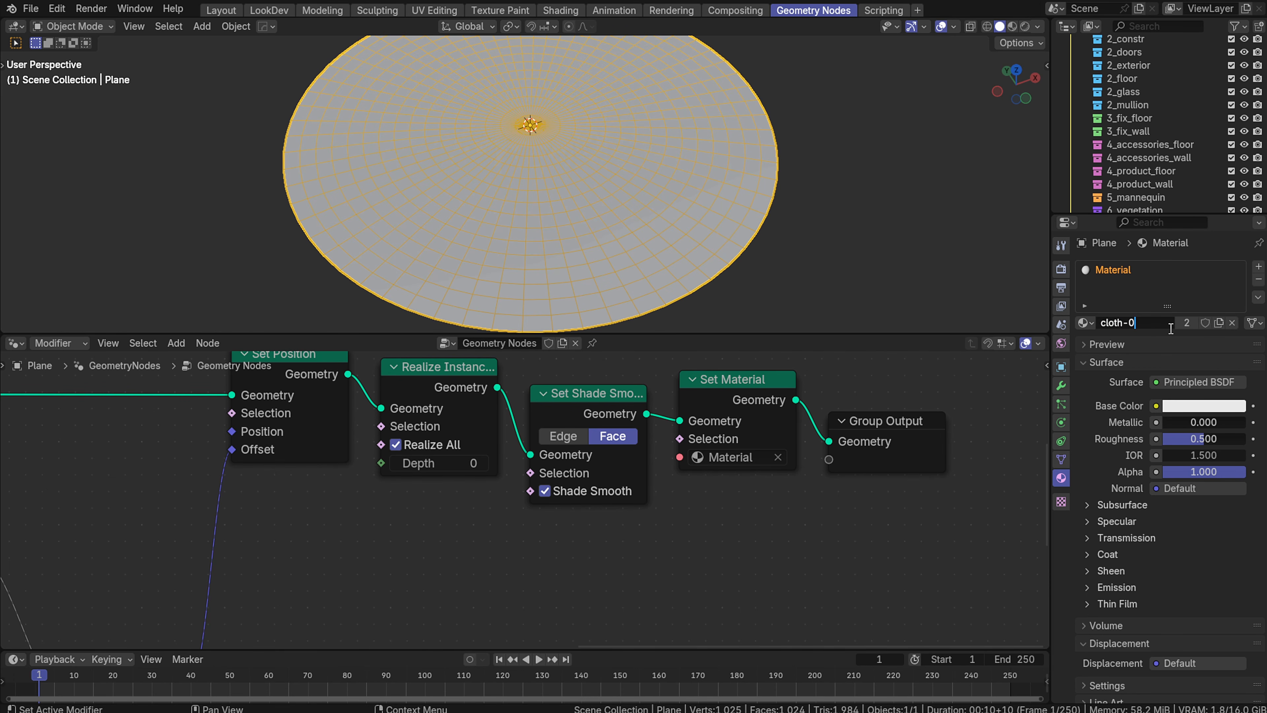
type("loth-001")
key("Return")
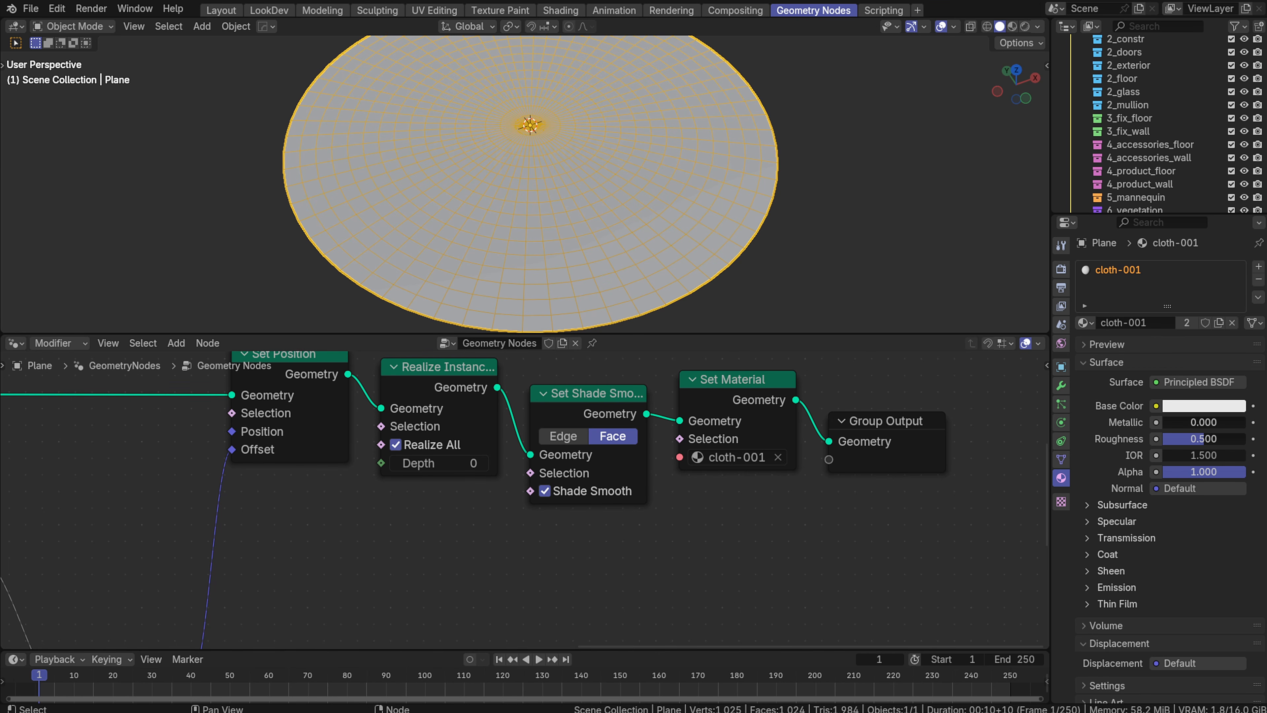
scroll(520, 246, "down", 4)
middle_click_drag(486, 240, 517, 208)
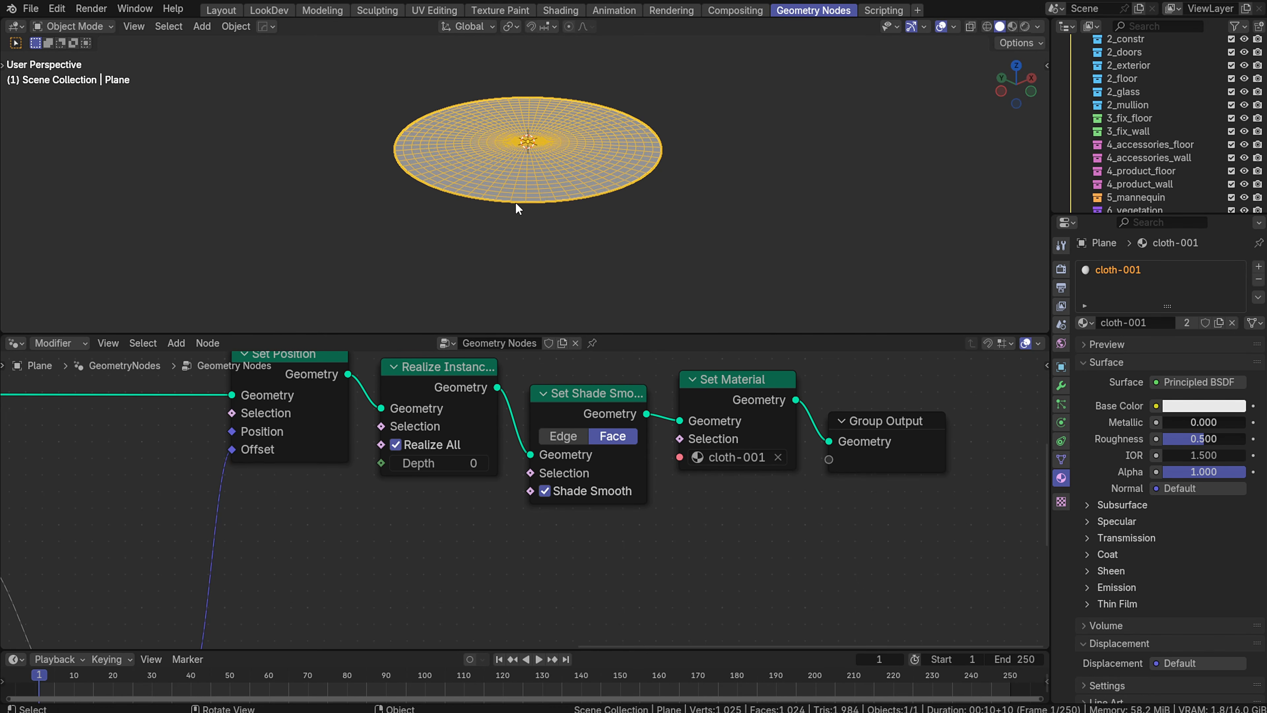
Set the Amount on the Duplicate Elements node to 16
middle_click_drag(62, 557, 673, 548)
scroll(619, 539, "left", 5)
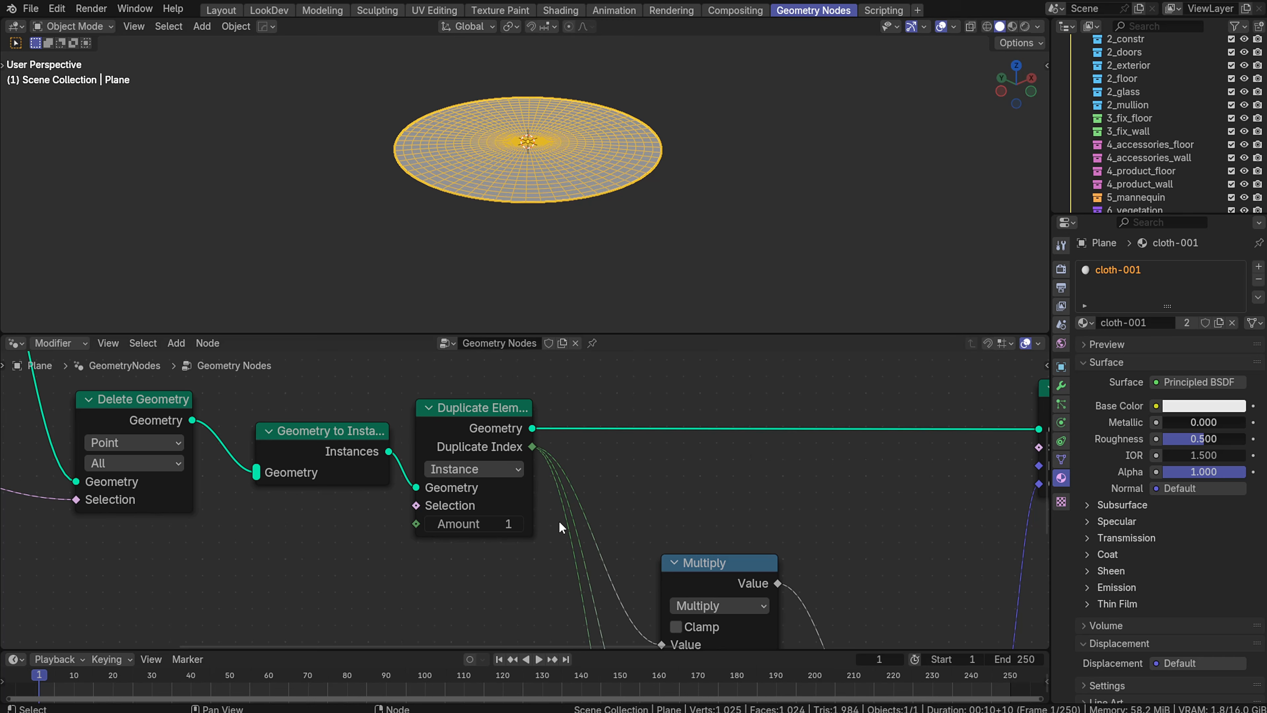
left_click(486, 522)
type("6")
key("Return")
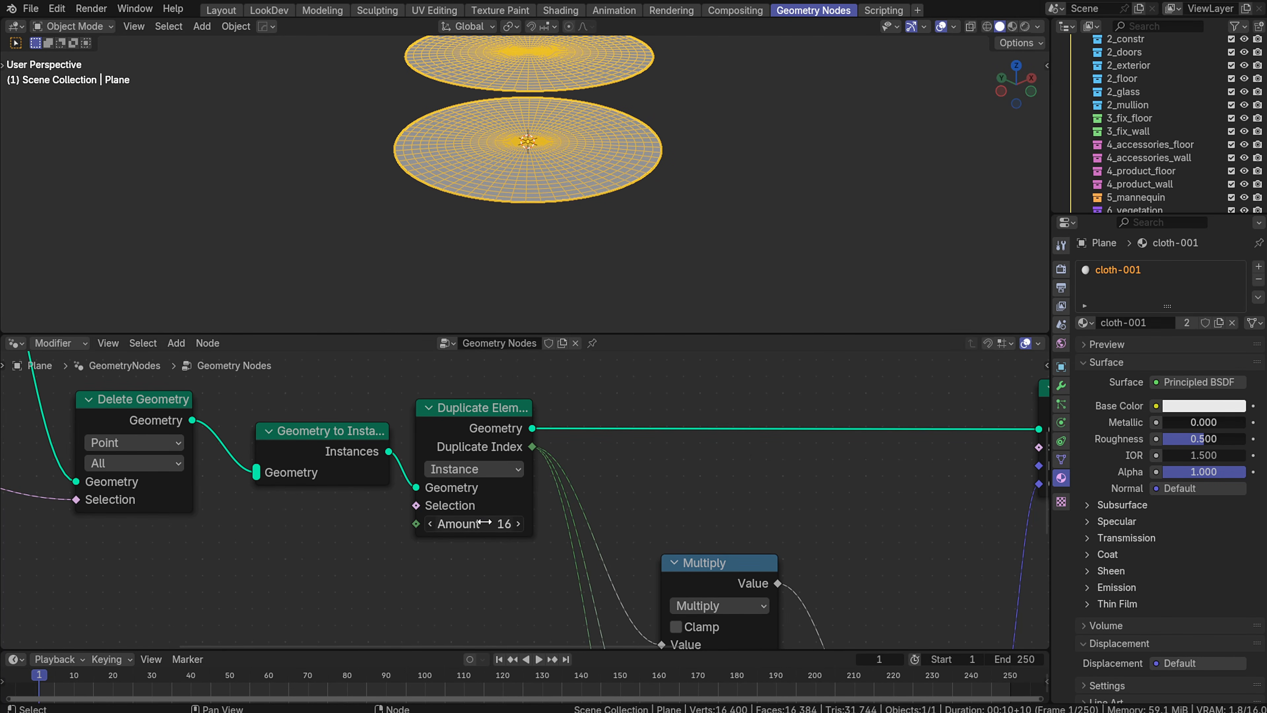
Set the multiplier of the Multiply node feeding the Z input of Combine XYZ to 0.025
scroll(593, 536, "down", 2)
middle_click_drag(593, 536, 515, 311)
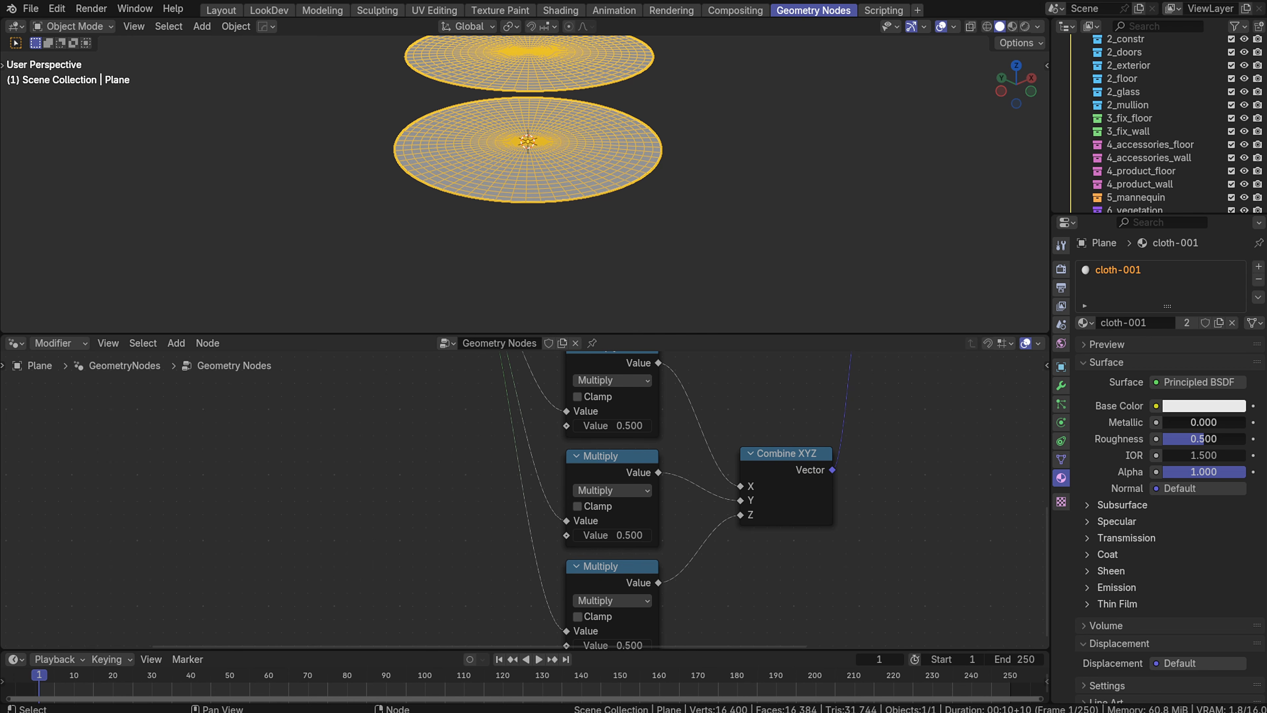
middle_click_drag(512, 532, 473, 412)
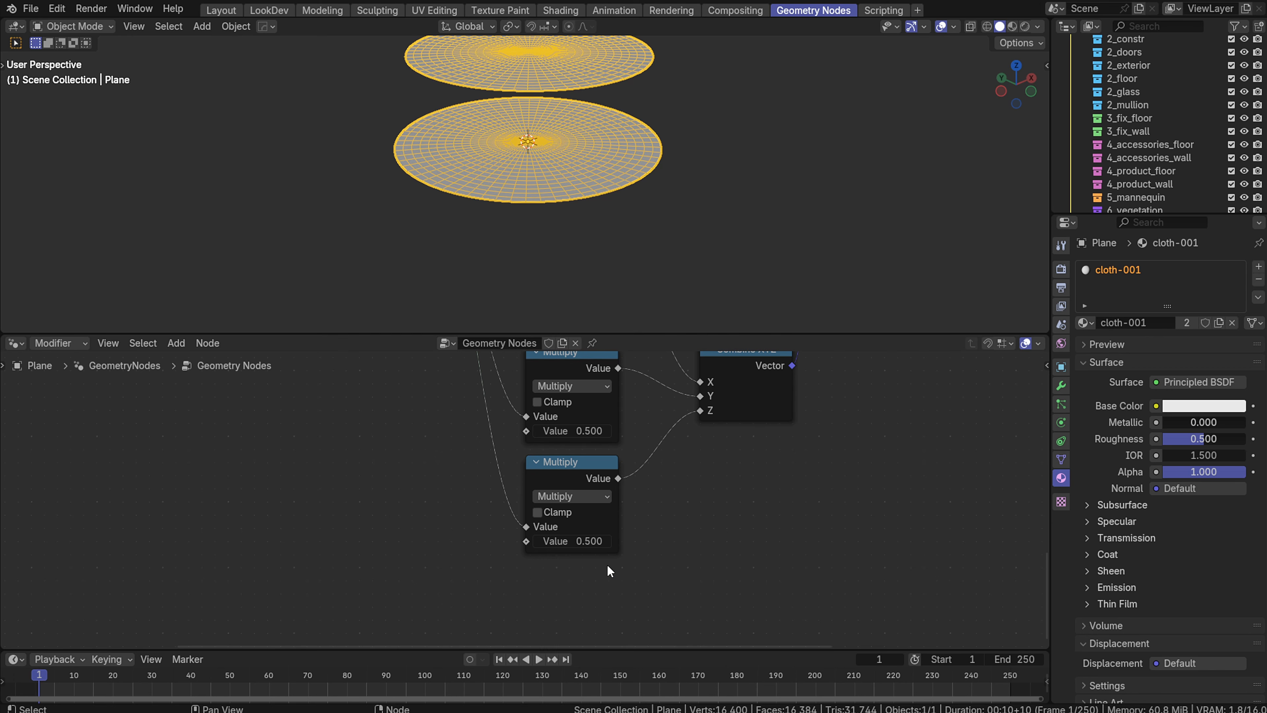
left_click(599, 541)
type(".0")
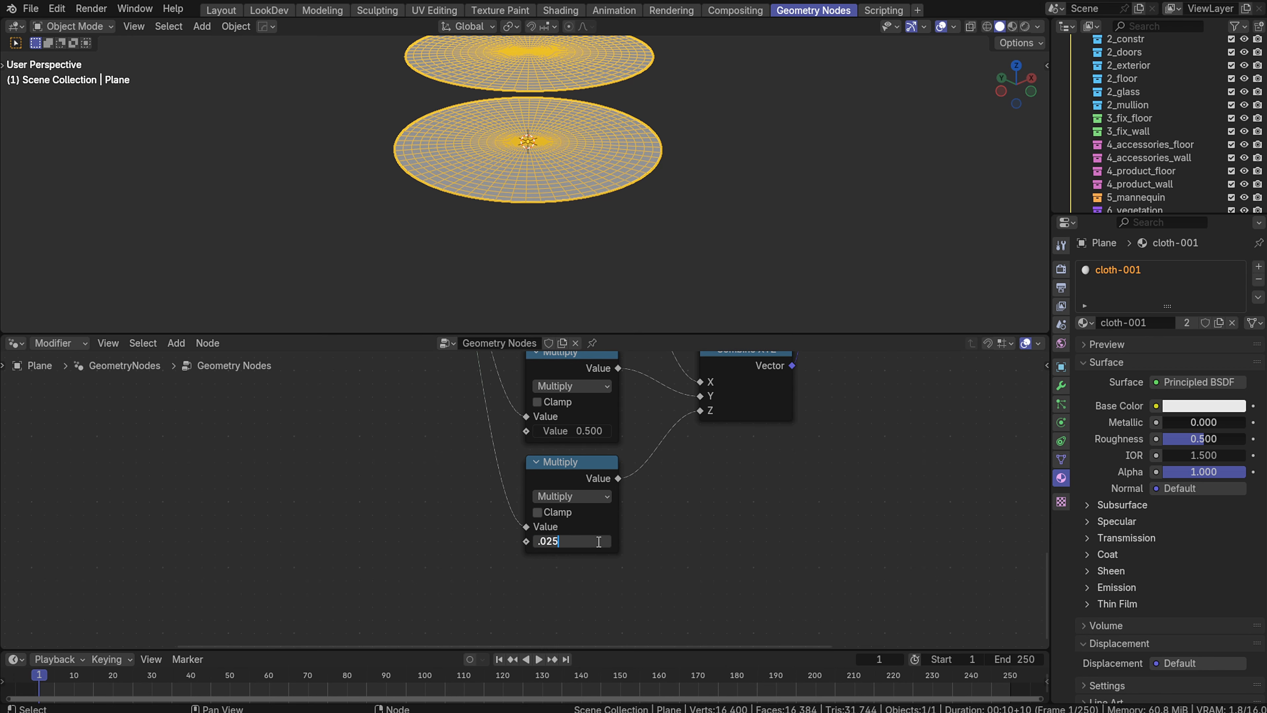
type("25")
key("Return")
Set the multipliers of the Multiply nodes feeding X and Y to 0 so the discs stack straight up
middle_click_drag(595, 393, 616, 549)
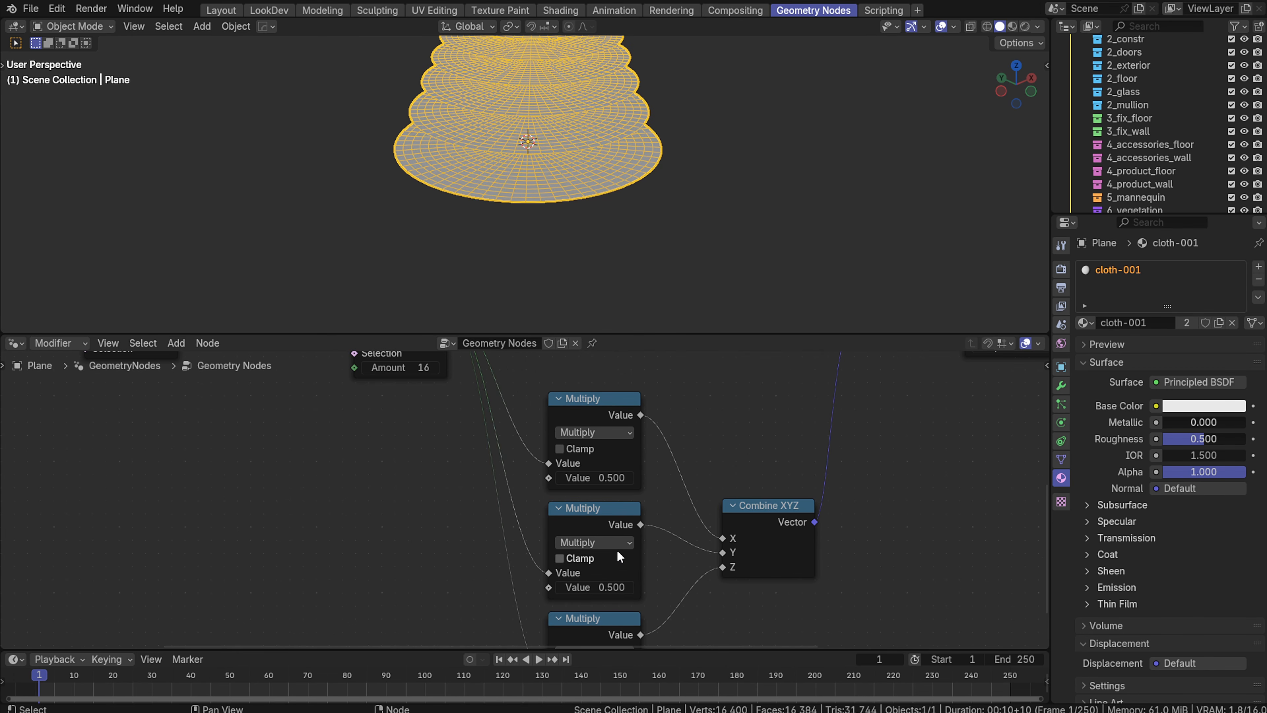
left_click(608, 465)
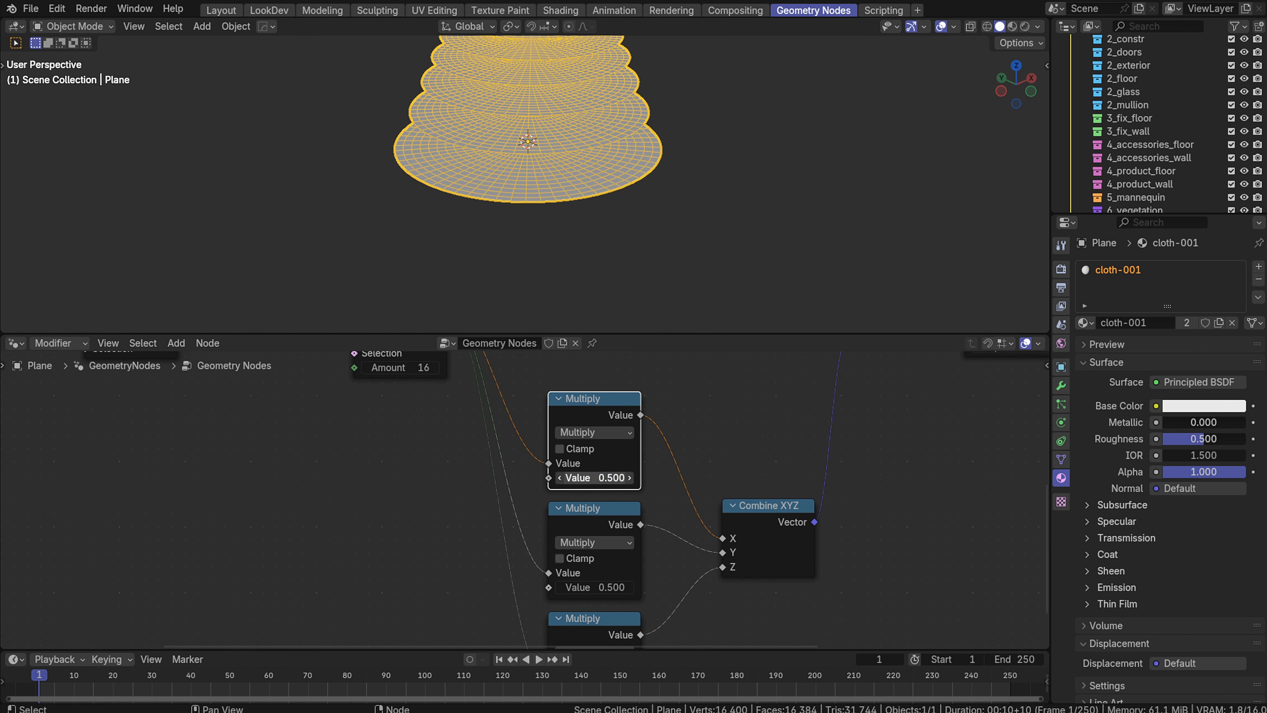
left_click(598, 478)
type("0")
key("Return")
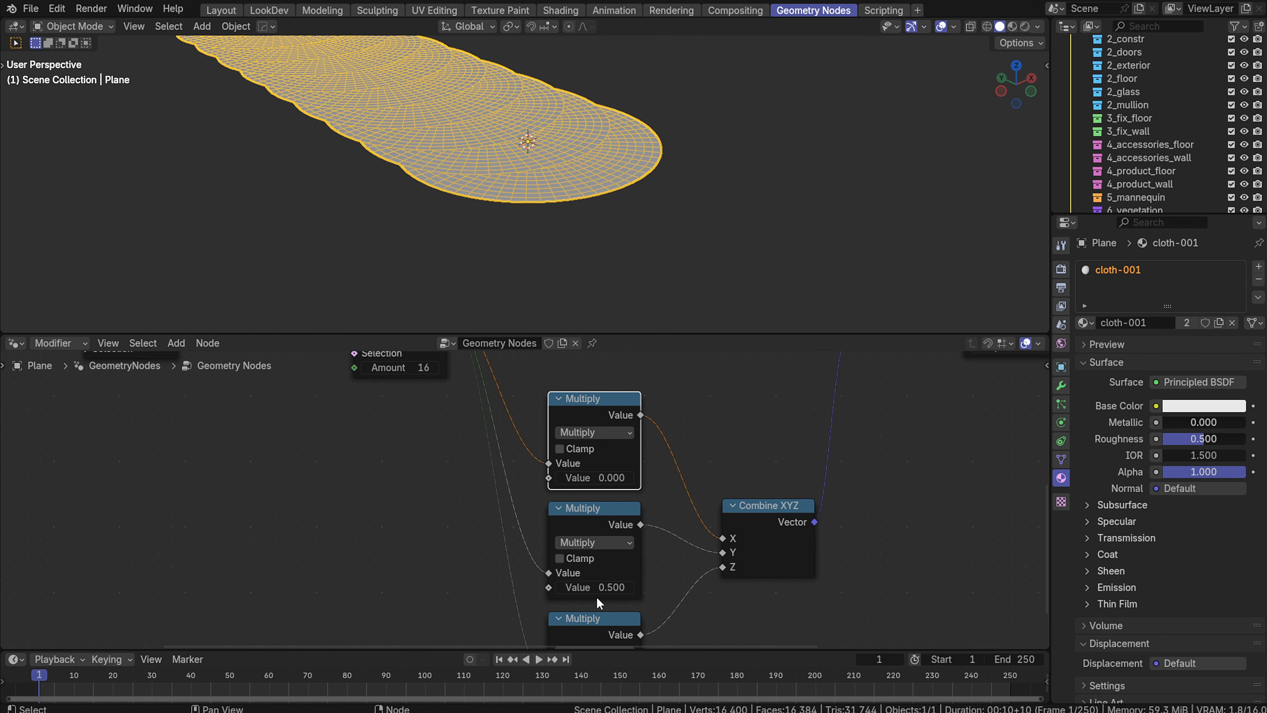
left_click(599, 586)
type("0")
key("Return")
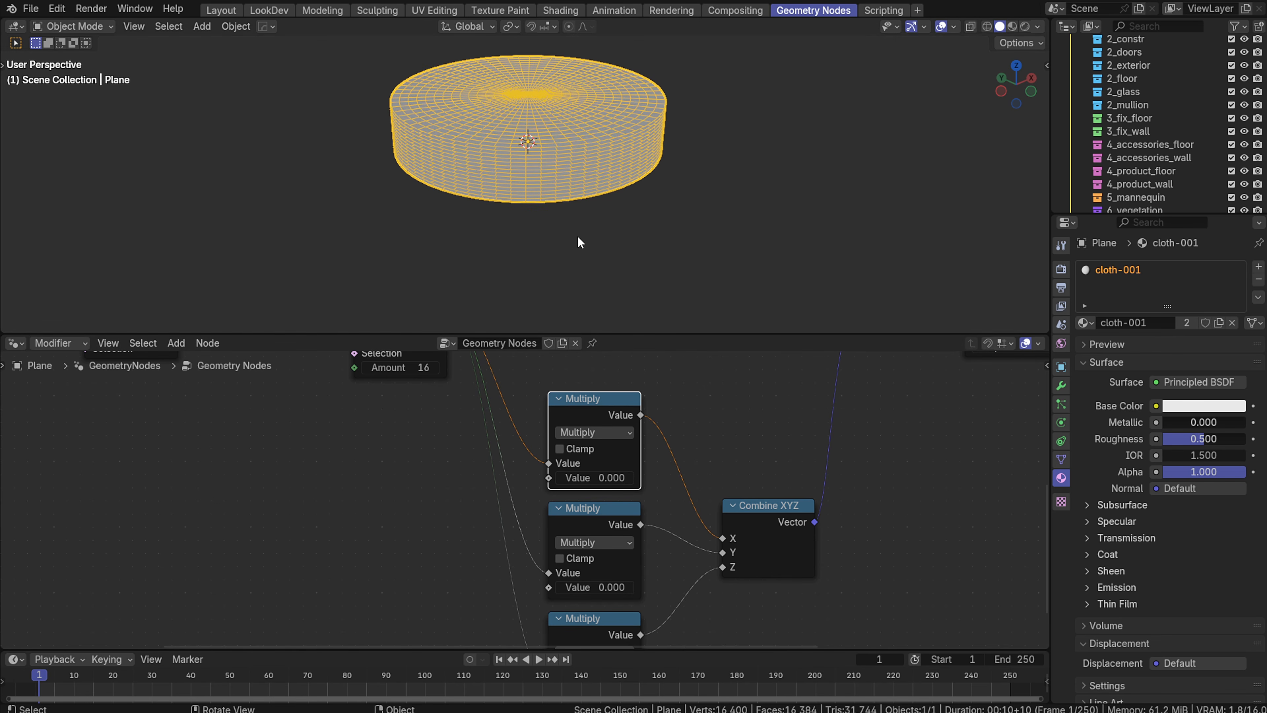
scroll(627, 149, "up", 2)
middle_click_drag(578, 237, 616, 191)
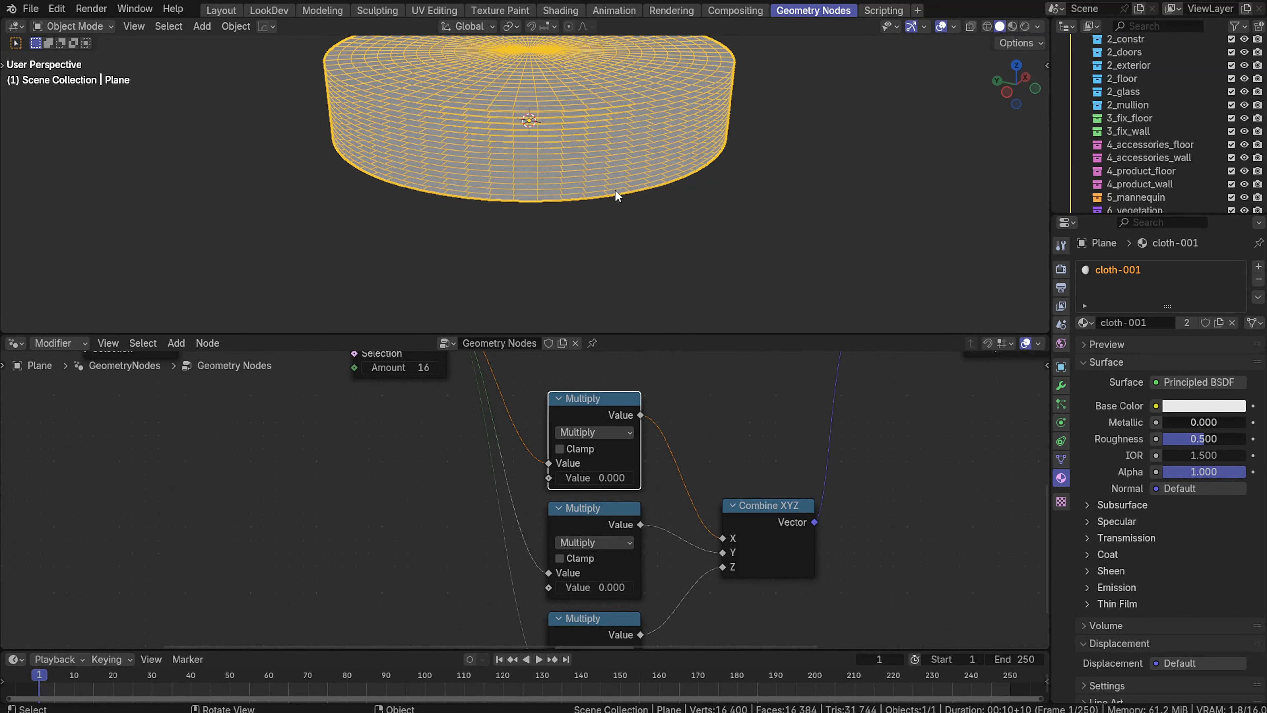
Set the Cylinder node's radius to 64 inches and check the disc stack in the viewport
scroll(615, 195, "down", 3)
middle_click_drag(464, 462, 718, 564)
middle_click_drag(566, 500, 785, 563)
middle_click_drag(361, 533, 571, 497)
scroll(505, 590, "up", 6)
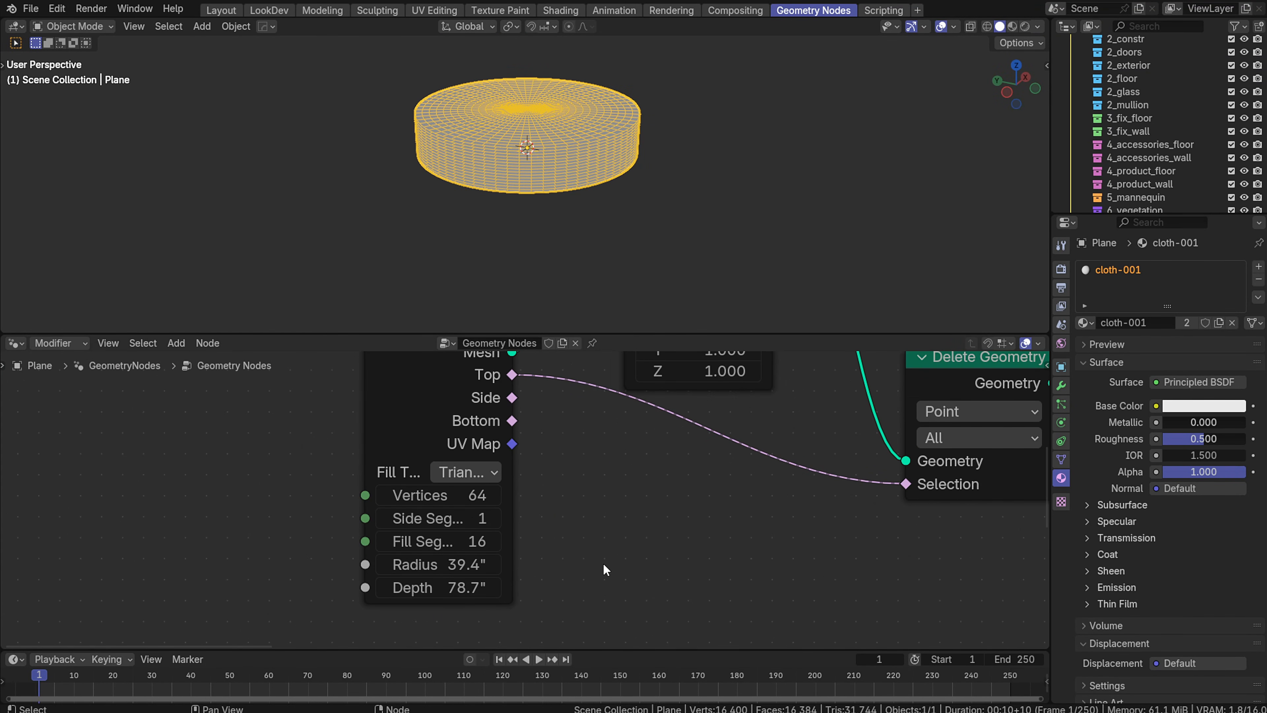
left_click(459, 565)
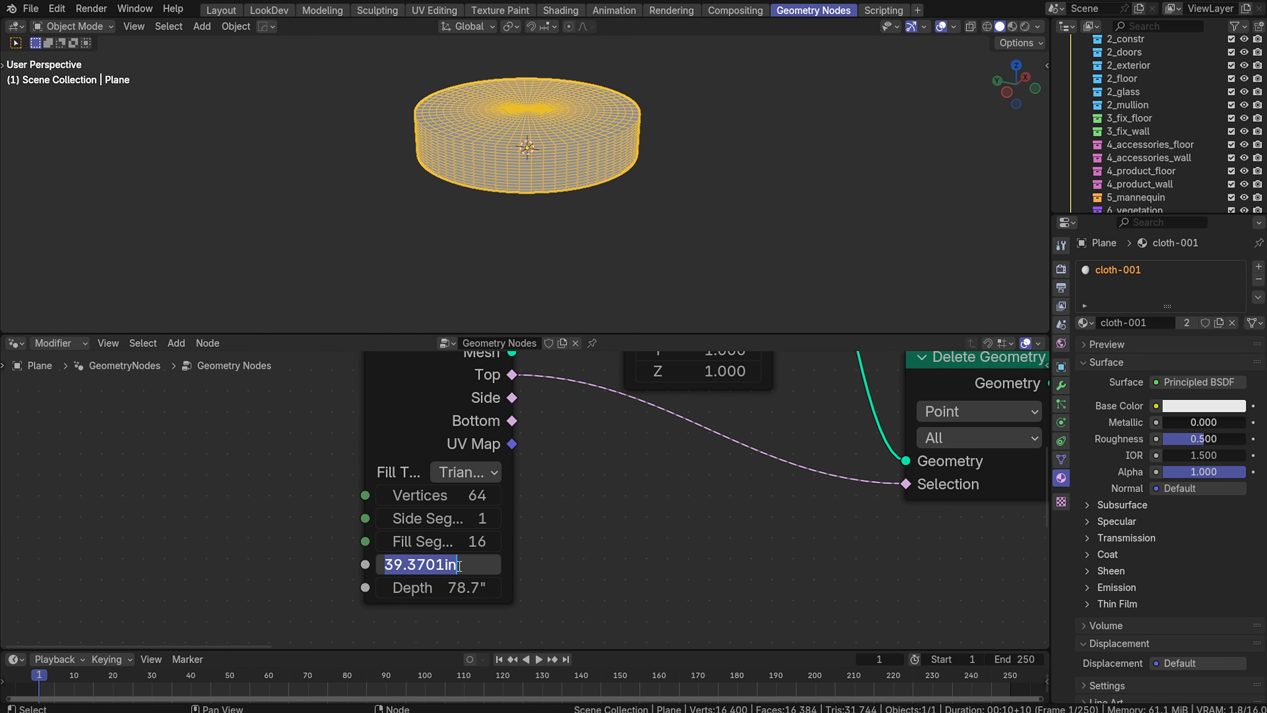
type("64")
key("Return")
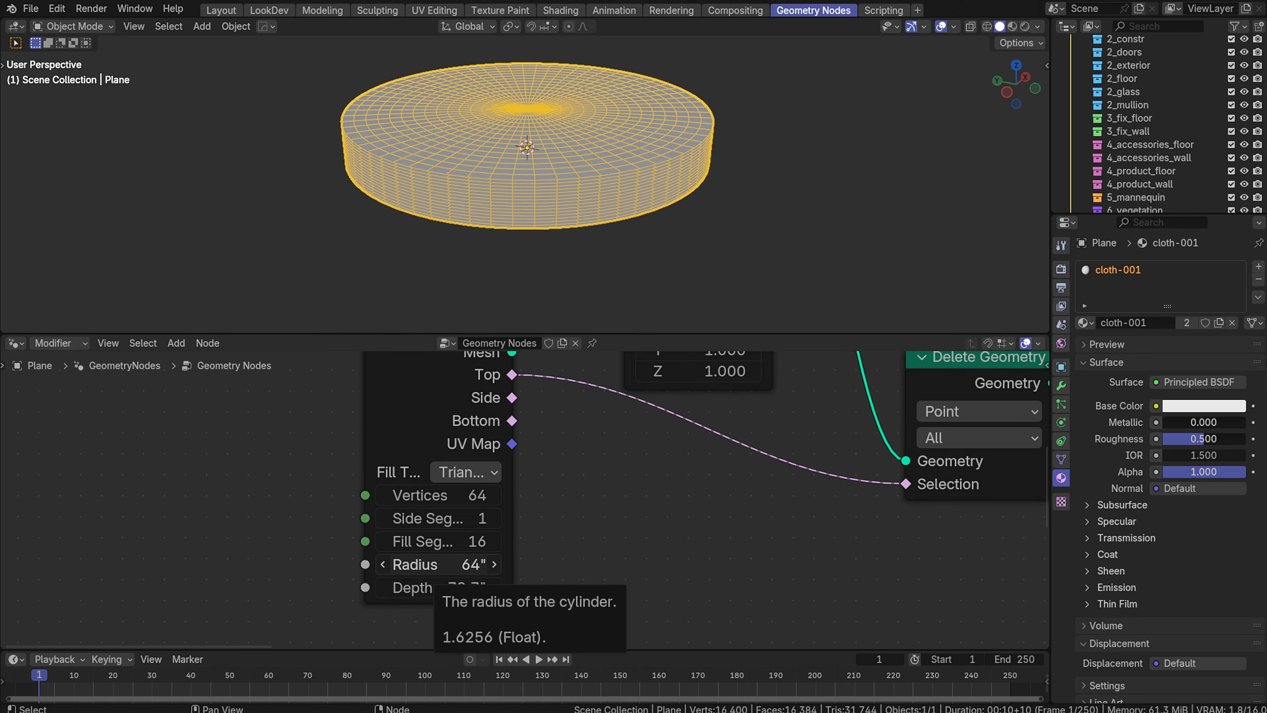
middle_click_drag(523, 145, 517, 180)
middle_click_drag(574, 94, 581, 52)
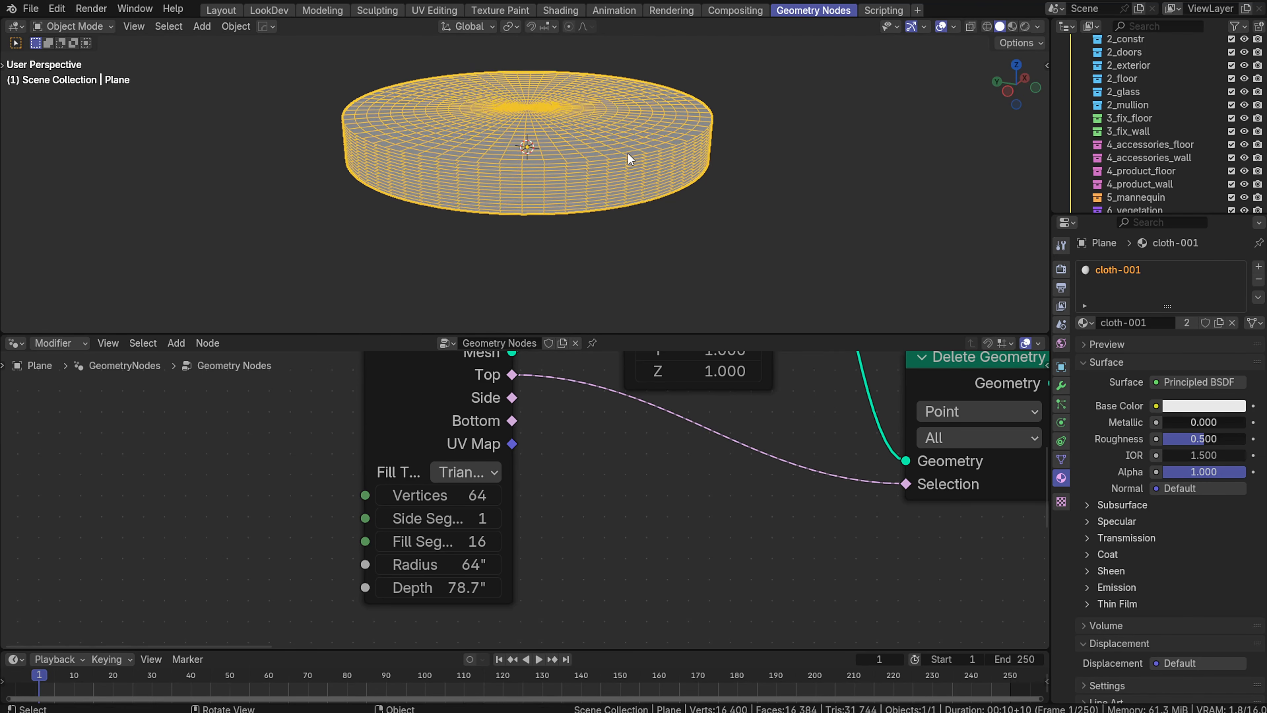
Maximize the node editor and tidy the placement of the Cylinder, Transform Geometry, Delete Geometry and Geometry to Instance nodes
scroll(628, 153, "down", 2)
middle_click_drag(772, 391, 710, 422)
key("ctrl+space")
middle_click_drag(877, 300, 471, 473)
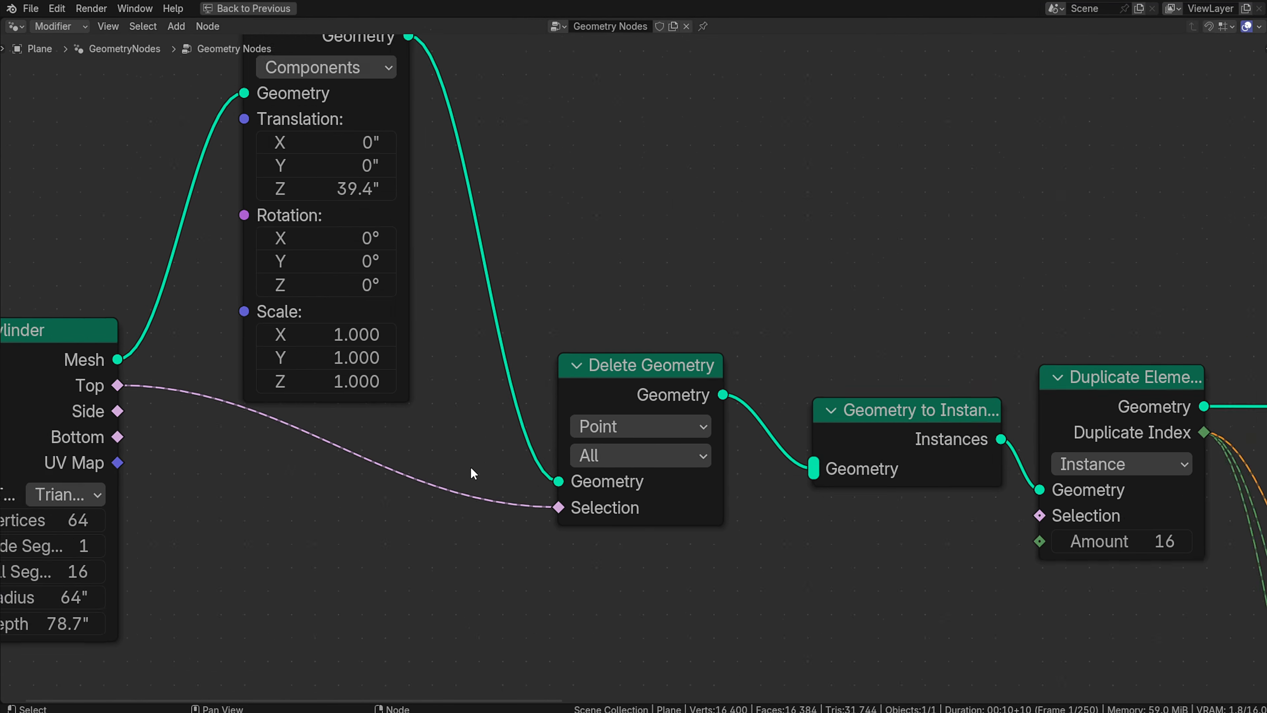
scroll(288, 326, "down", 2)
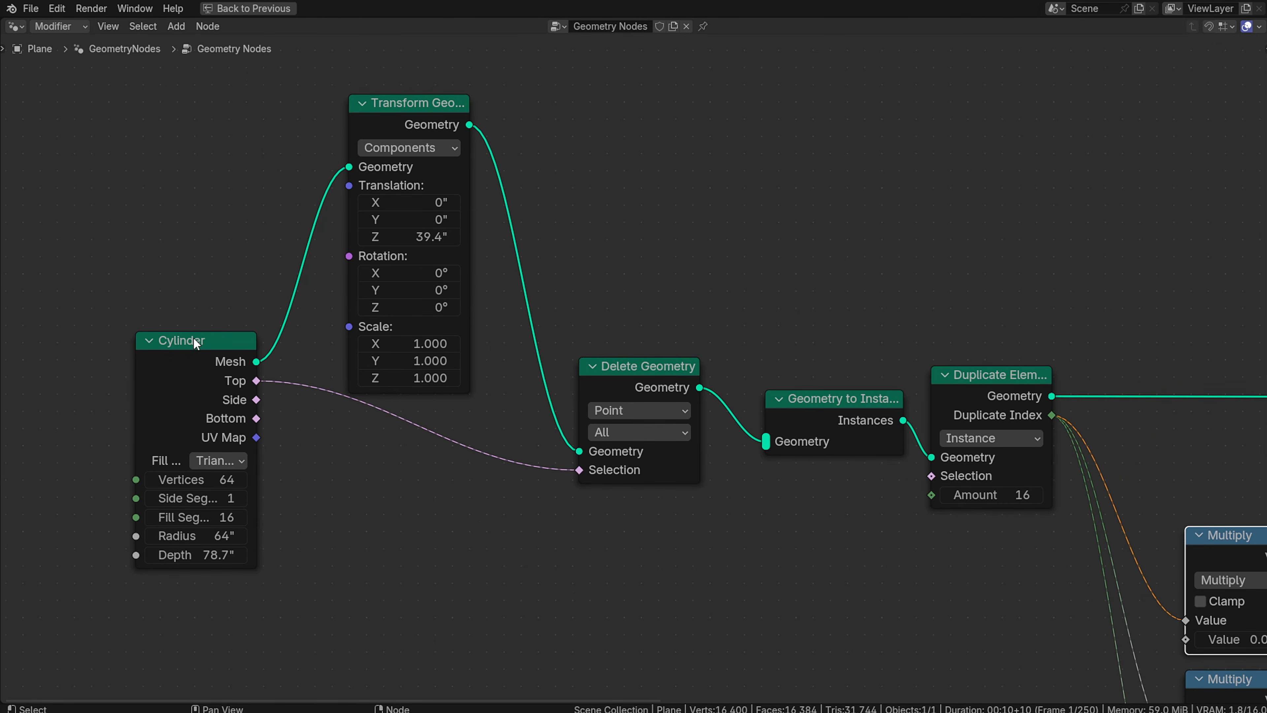
mouse_move(194, 341)
left_mouse_down()
mouse_move(152, 363)
mouse_move(174, 304)
mouse_move(179, 386)
mouse_move(176, 342)
left_mouse_up()
mouse_move(391, 109)
left_mouse_down()
mouse_move(419, 74)
mouse_move(405, 90)
left_mouse_up()
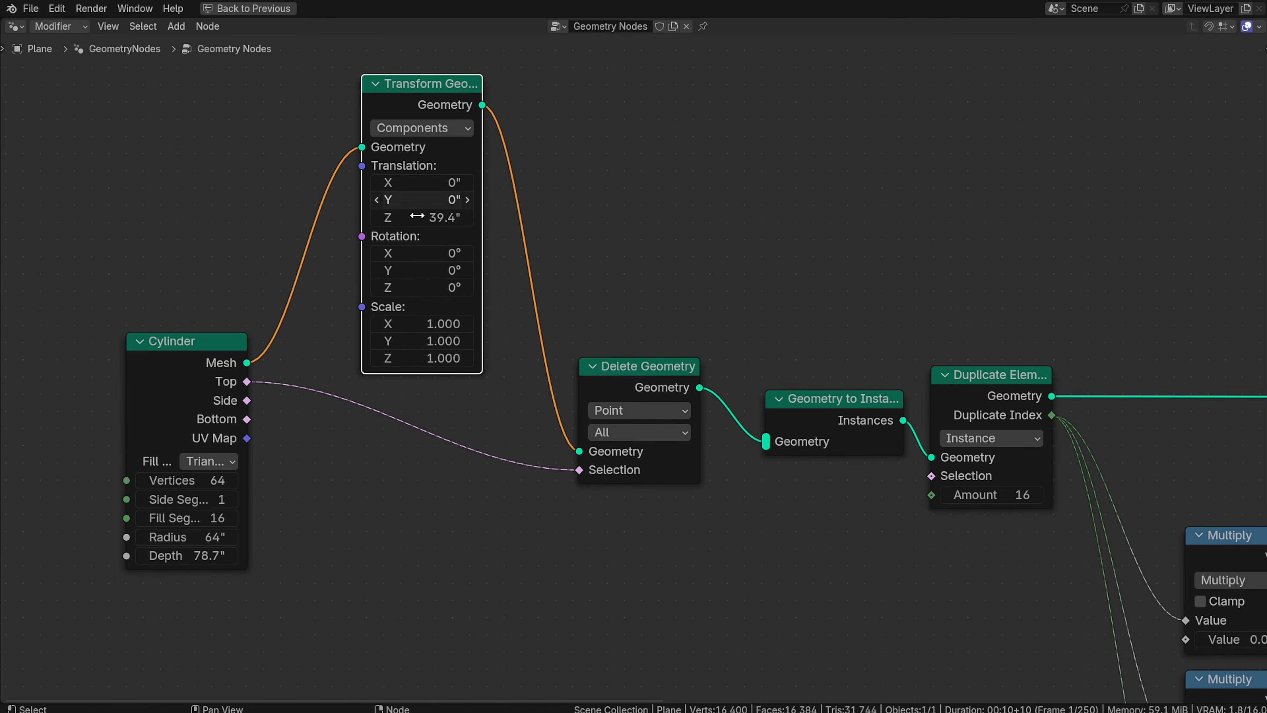
mouse_move(430, 217)
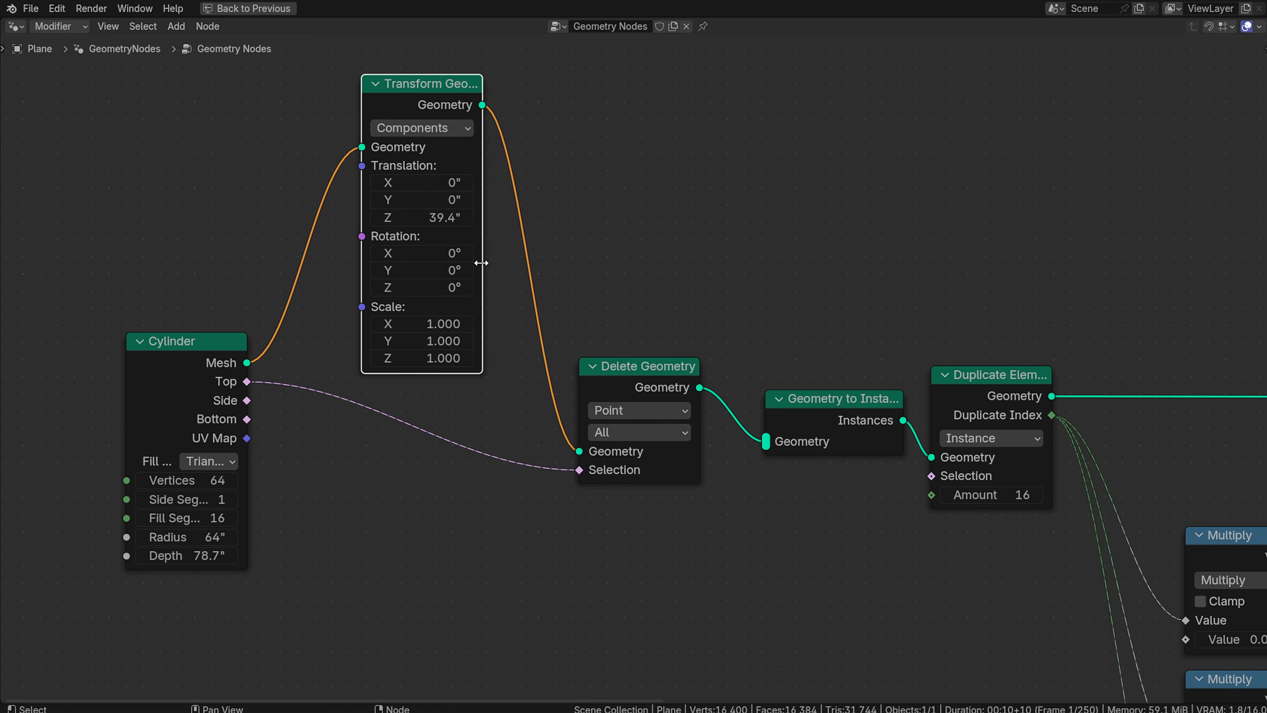
mouse_move(632, 354)
left_mouse_down()
mouse_move(621, 363)
mouse_move(597, 345)
mouse_move(610, 351)
mouse_move(585, 357)
mouse_move(608, 371)
mouse_move(566, 366)
mouse_move(625, 336)
left_mouse_up()
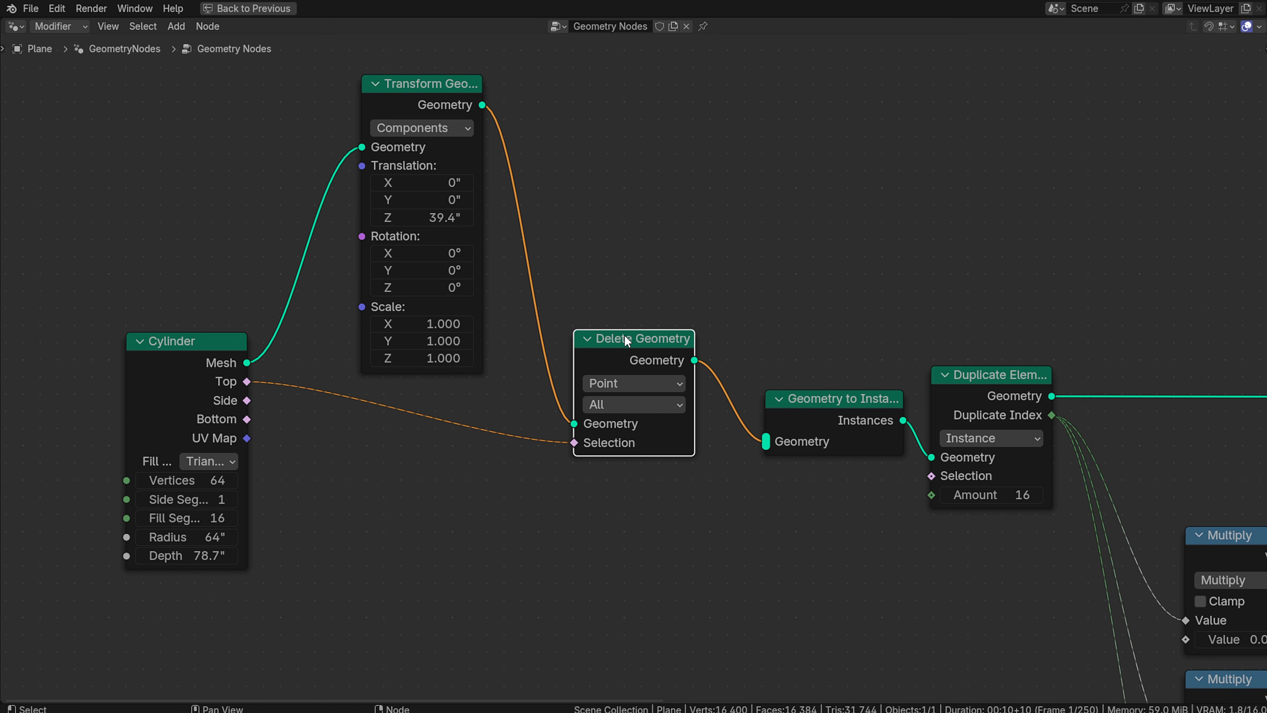
left_click_drag(841, 399, 817, 410)
Review the duplication and offset nodes, nudging Duplicate Elements, Combine XYZ and Set Position into a tidier arrangement
middle_click_drag(885, 451, 492, 390)
middle_click_drag(711, 433, 540, 232)
left_click(436, 114)
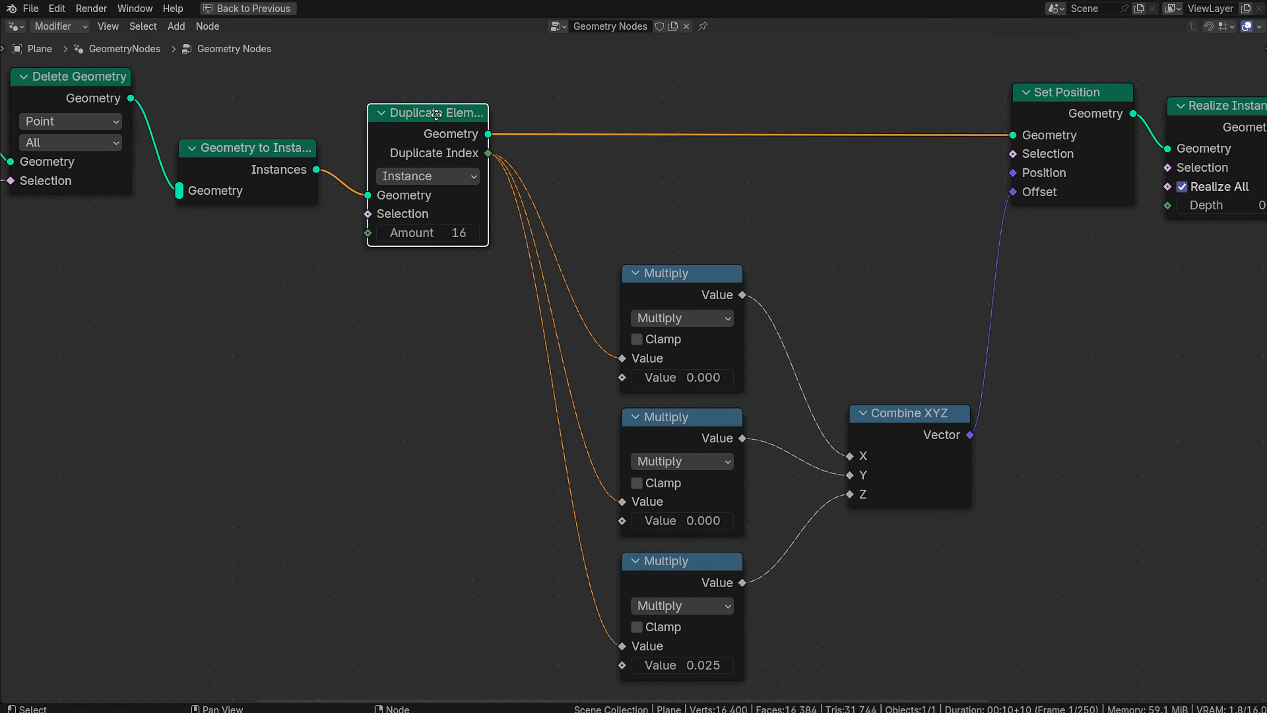
left_click_drag(436, 114, 441, 158)
middle_click_drag(454, 275, 300, 232)
left_click_drag(524, 172, 557, 625)
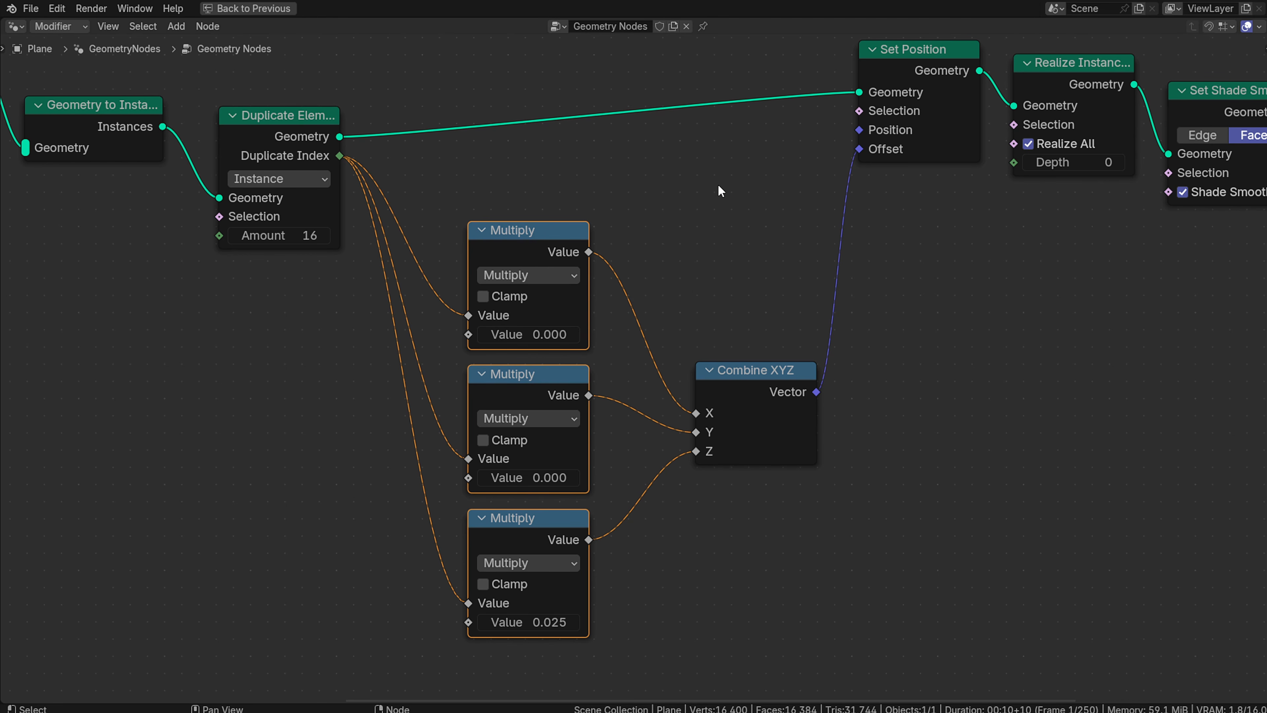
middle_click_drag(675, 249, 507, 278)
mouse_move(568, 410)
left_mouse_down()
mouse_move(615, 421)
mouse_move(589, 402)
left_mouse_up()
middle_click_drag(702, 258, 497, 314)
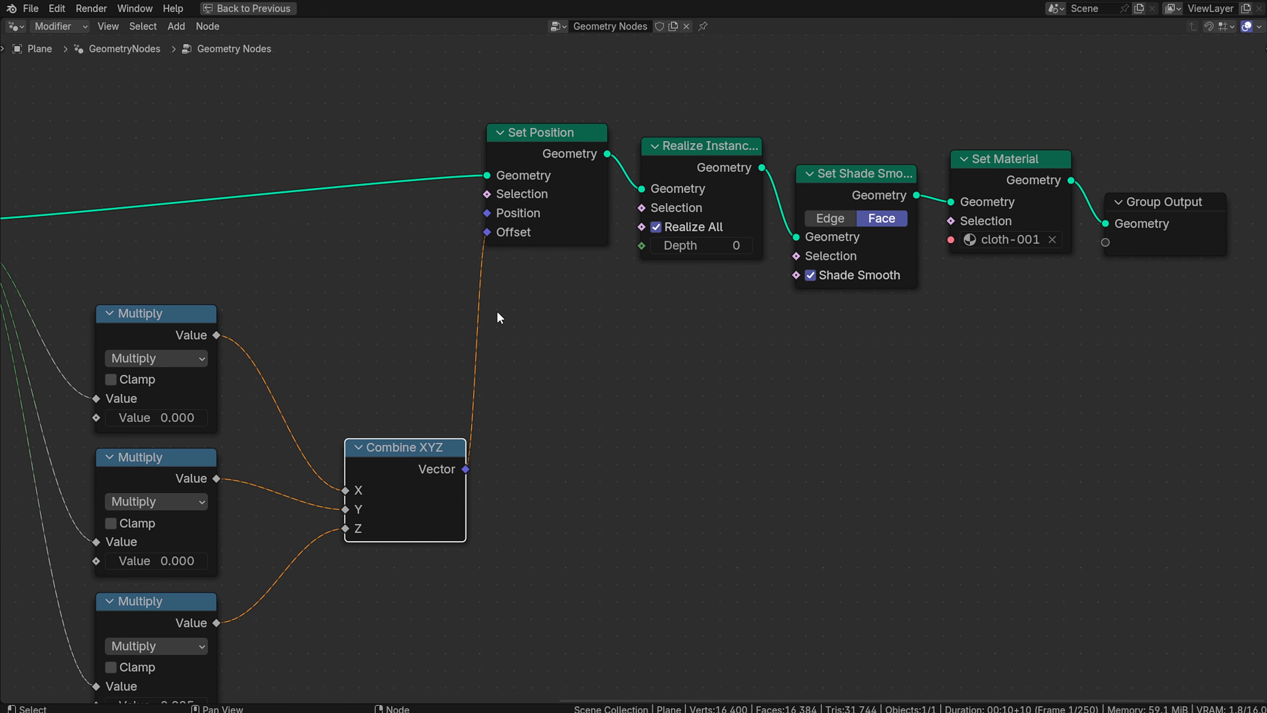
left_click_drag(515, 139, 519, 169)
Tidy the end of the node chain by repositioning Realize Instances, Set Shade Smooth, Set Material and Group Output
middle_click_drag(519, 169, 144, 162)
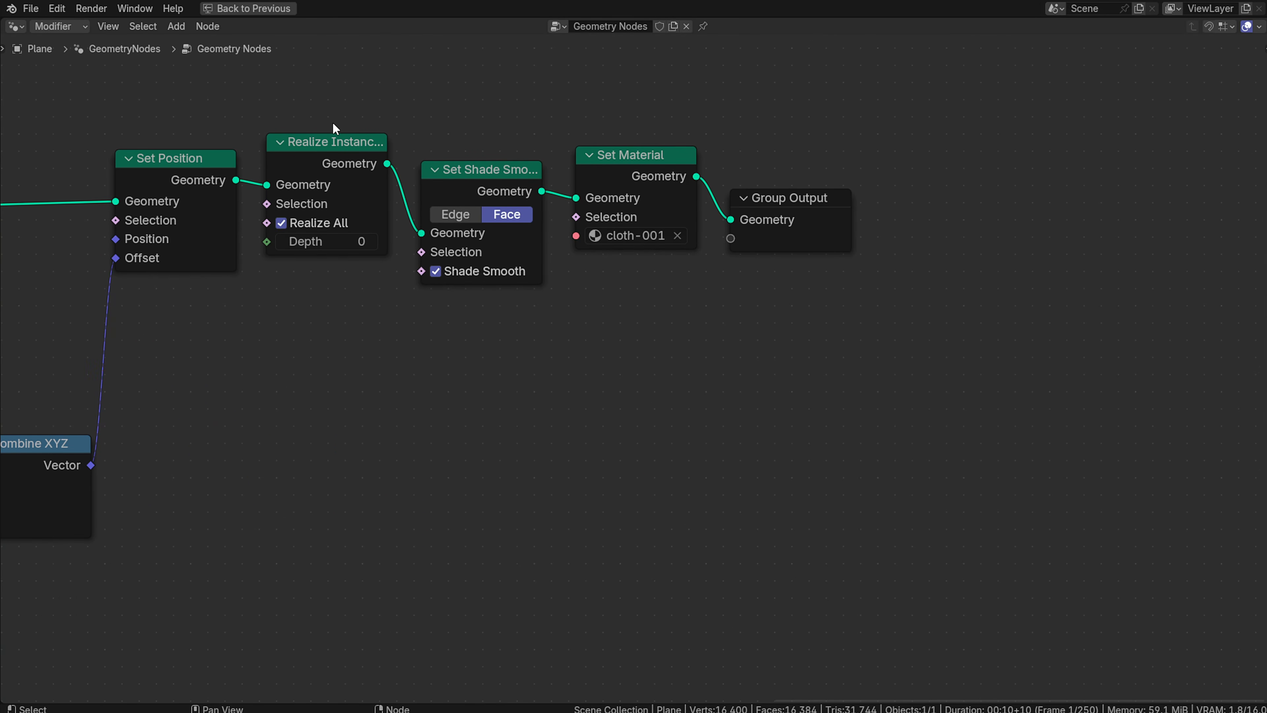
left_click_drag(330, 149, 330, 157)
left_click_drag(467, 98, 920, 301)
left_click_drag(330, 112, 325, 263)
left_click(364, 351)
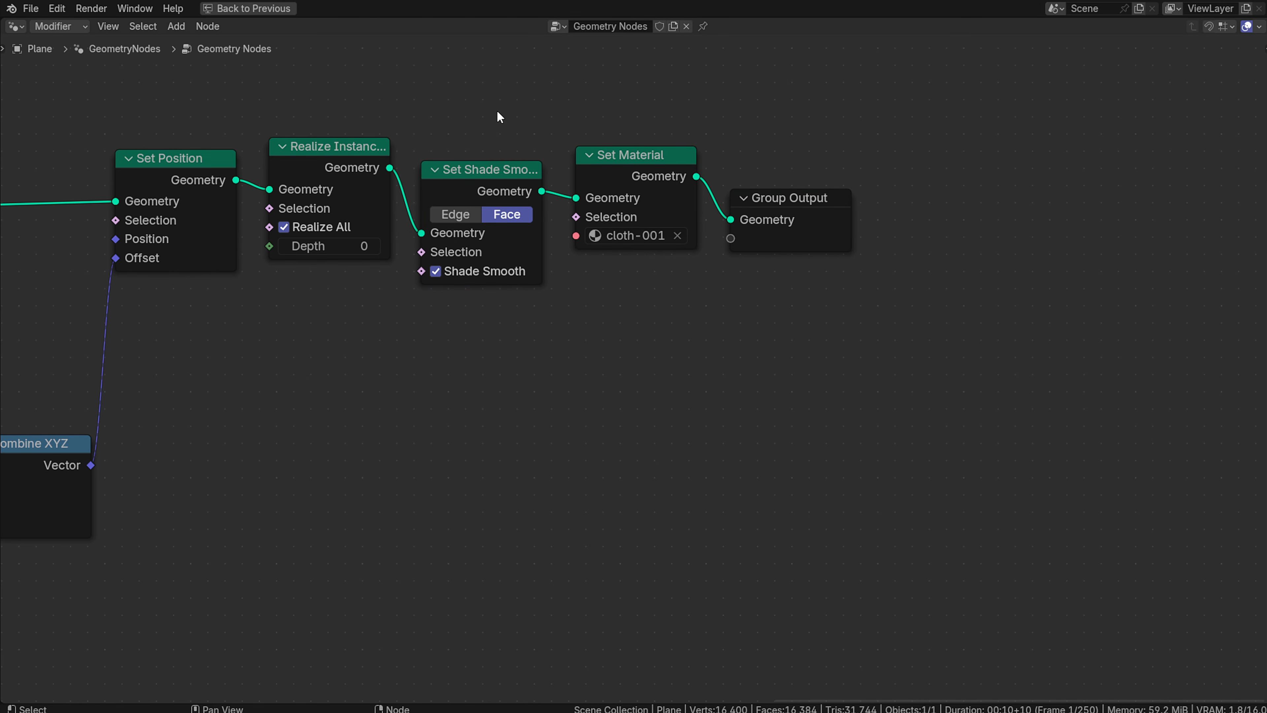
left_click_drag(497, 112, 733, 273)
mouse_move(482, 171)
left_mouse_down()
mouse_move(489, 155)
mouse_move(467, 183)
mouse_move(438, 183)
mouse_move(471, 174)
left_mouse_up()
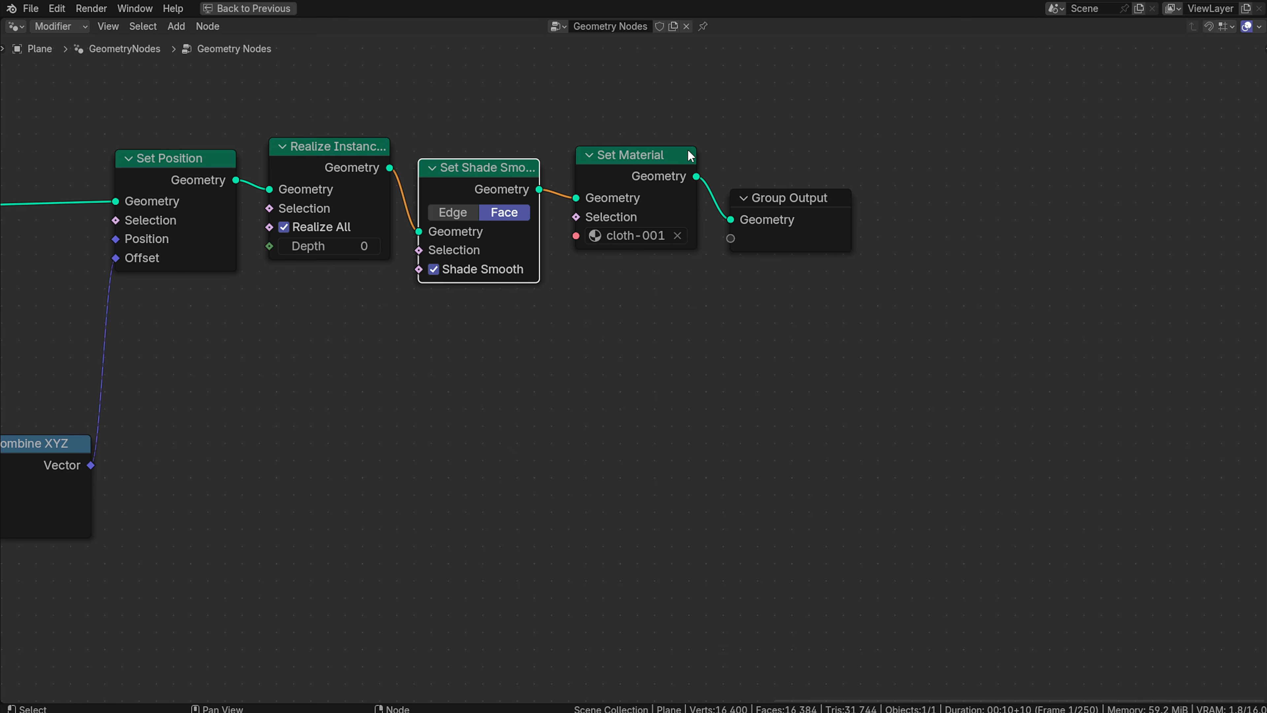
left_click_drag(690, 156, 686, 183)
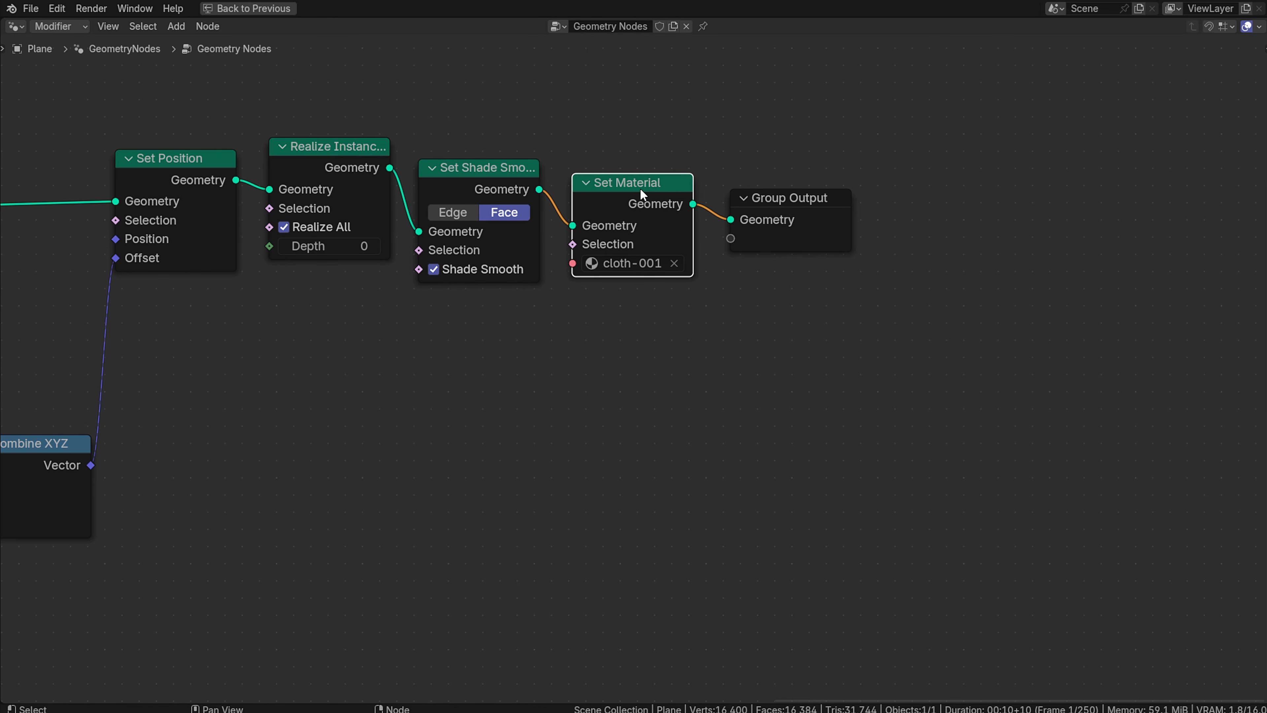
left_click_drag(797, 199, 798, 229)
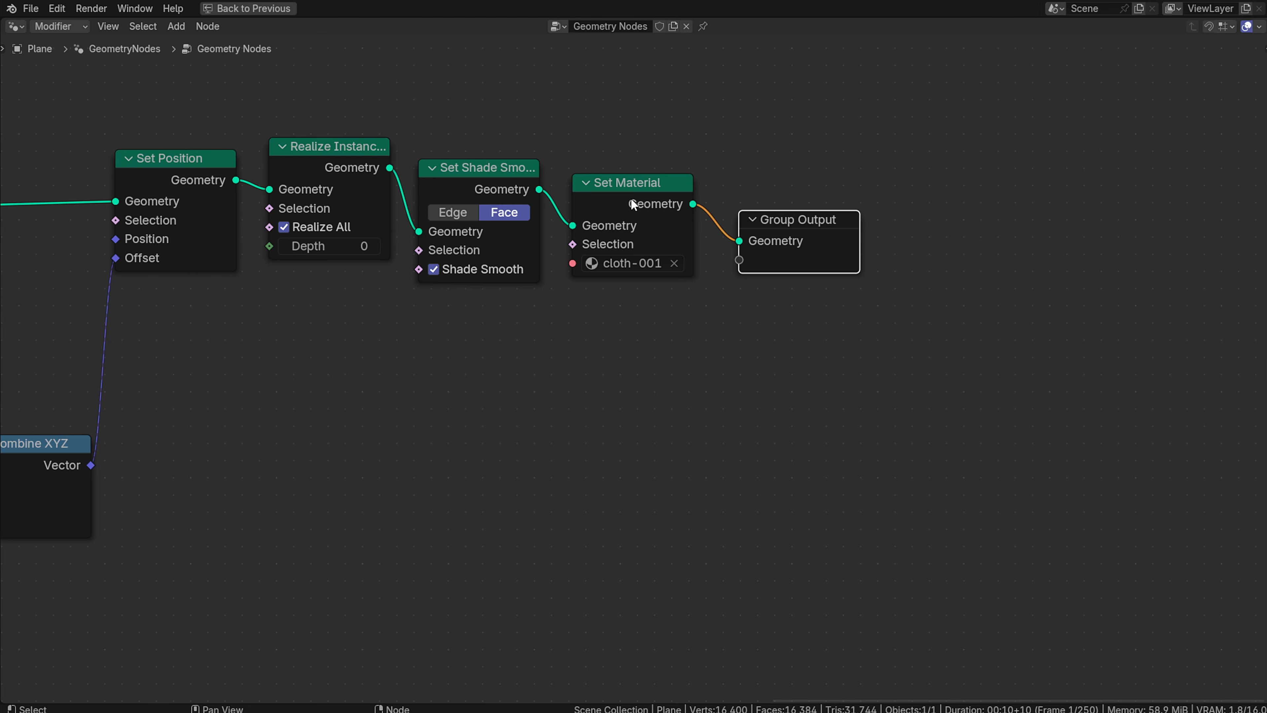
left_click_drag(628, 187, 629, 187)
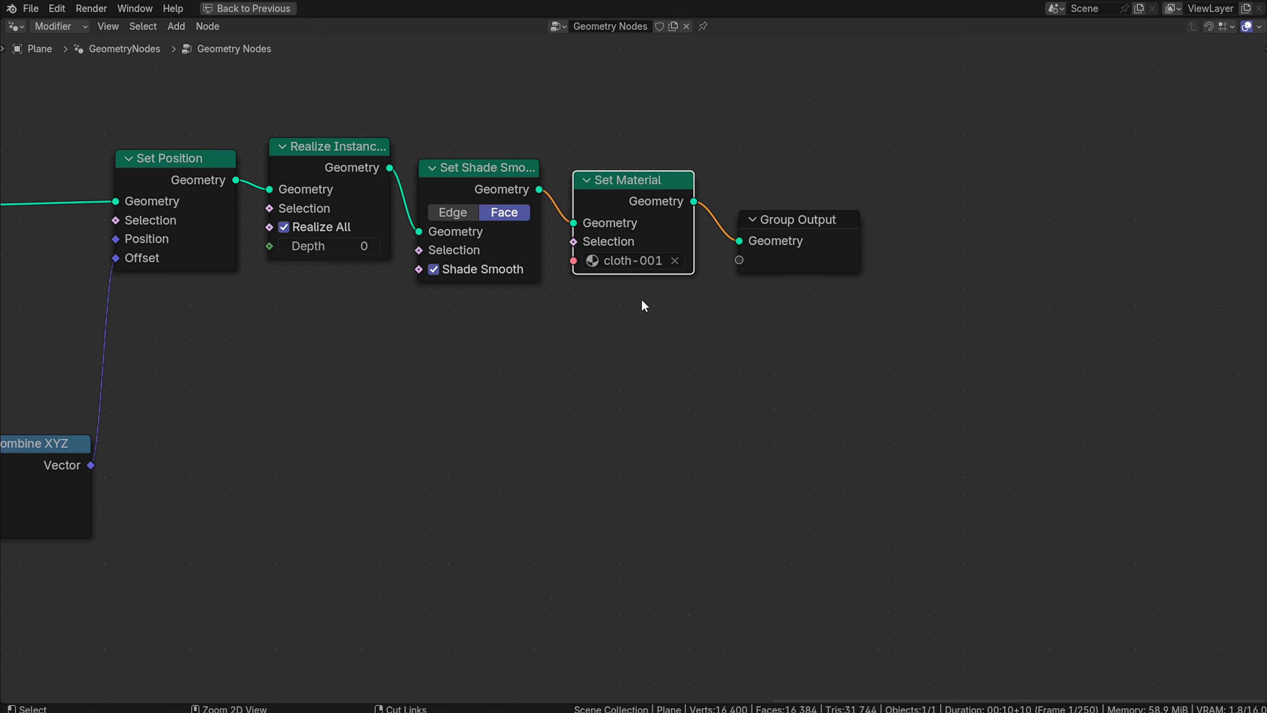
Restore the node editor from full screen and frame the node tree through to Group Output
key("ctrl+space")
middle_click_drag(452, 447, 777, 481)
scroll(394, 476, "down", 2)
middle_click_drag(501, 475, 795, 477)
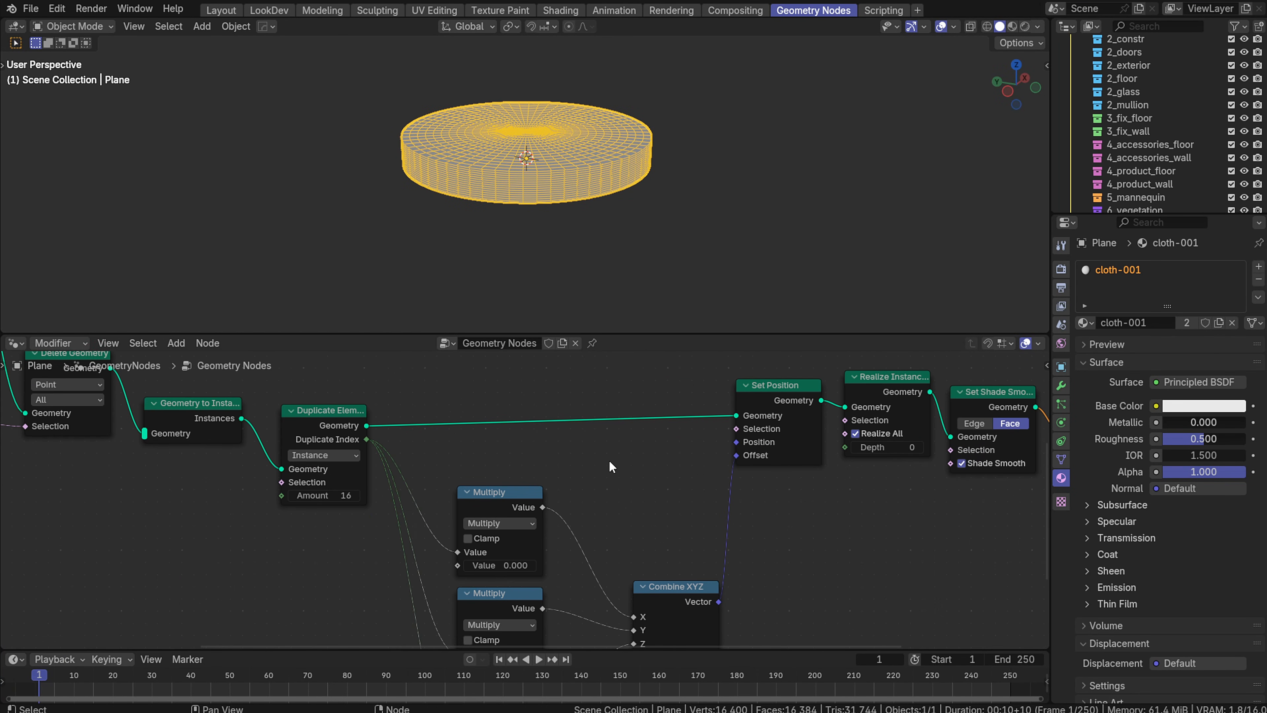
scroll(565, 481, "down", 4)
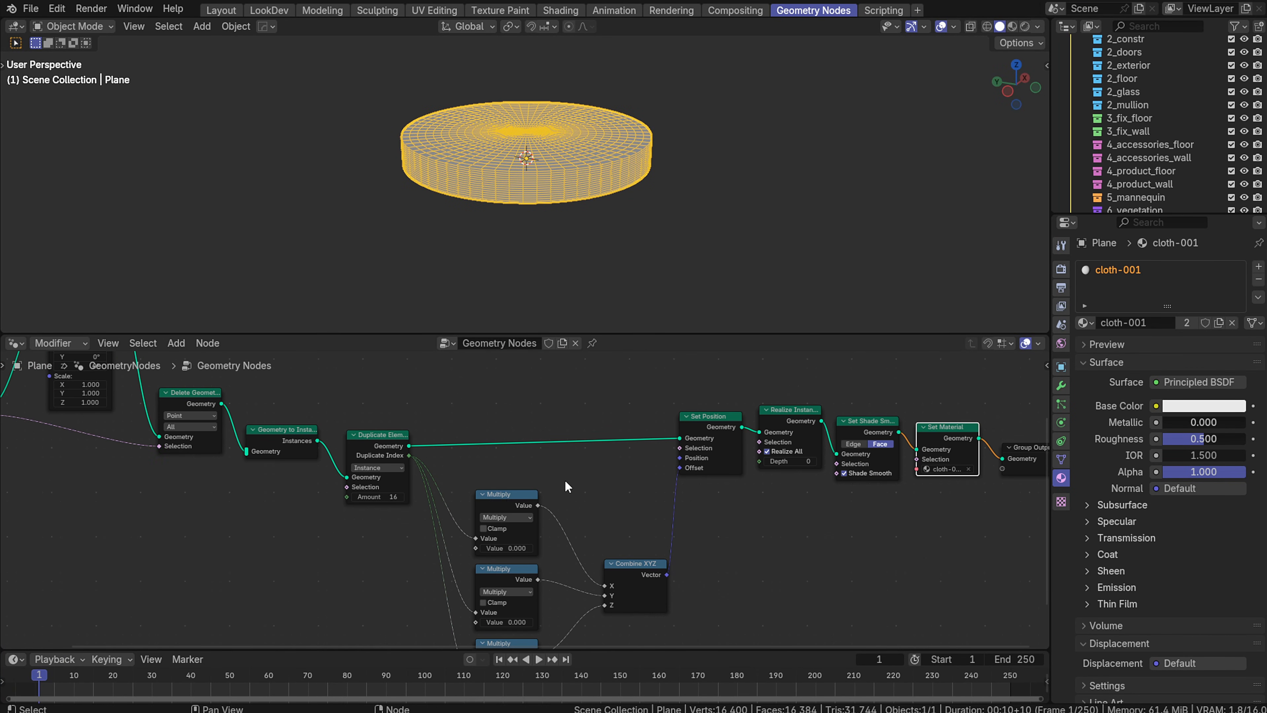
Switch to the Layout workspace, deselect the Plane and look at the disc stack from above
left_click(227, 14)
middle_click_drag(444, 170, 448, 200)
left_click(734, 205)
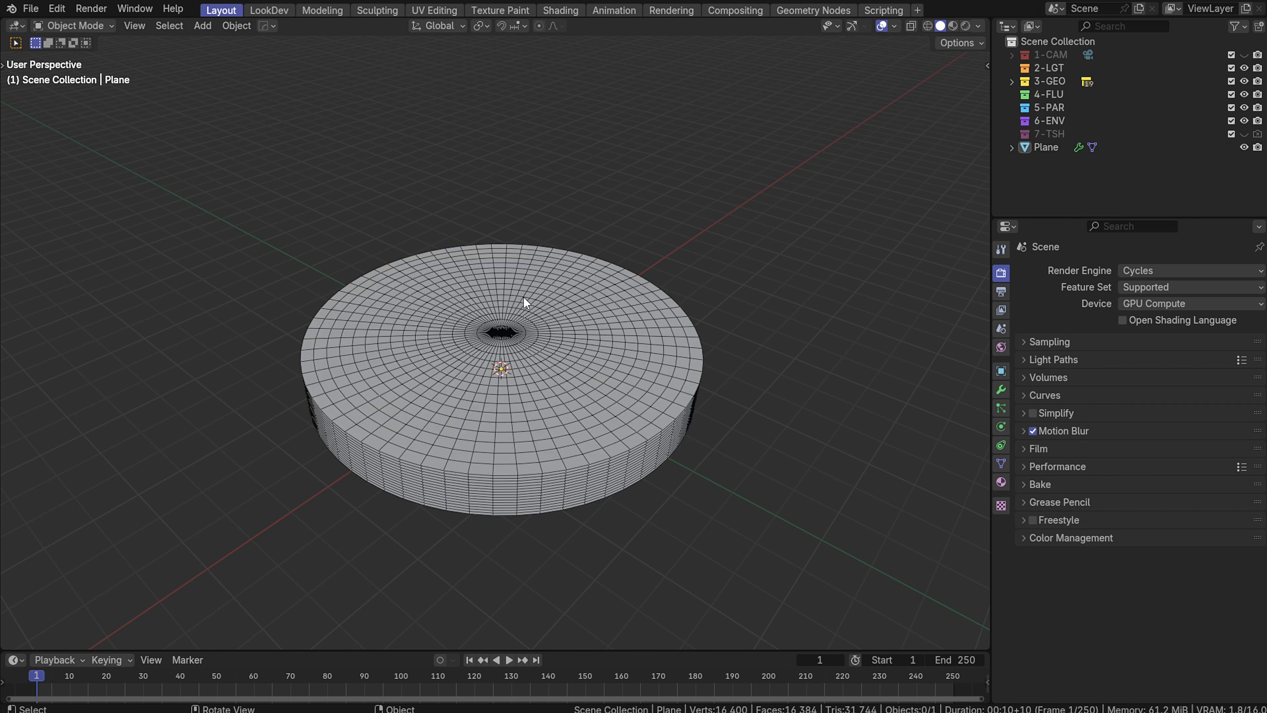
left_click(522, 295)
mouse_move(523, 295)
middle_mouse_down()
mouse_move(516, 317)
mouse_move(503, 218)
mouse_move(512, 254)
mouse_move(497, 261)
mouse_move(837, 216)
middle_mouse_up()
left_click(835, 206)
Hide the floor grid in the viewport overlays
key("z")
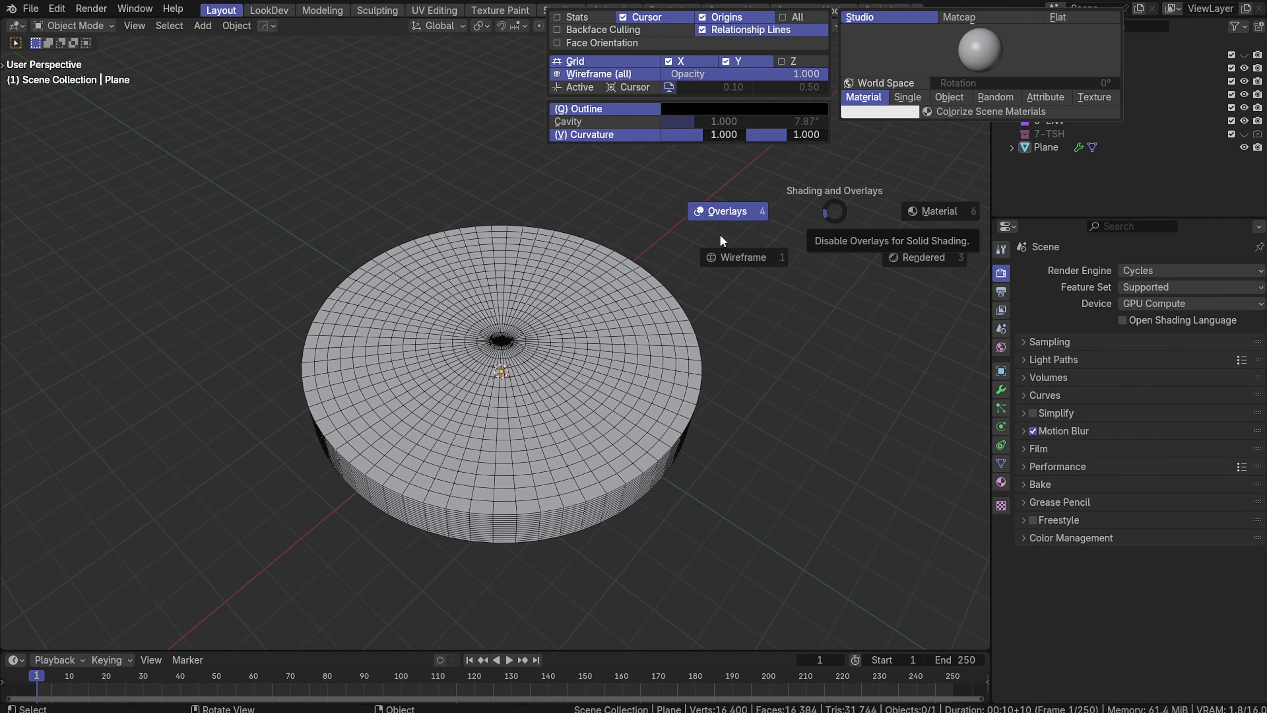
key("Escape")
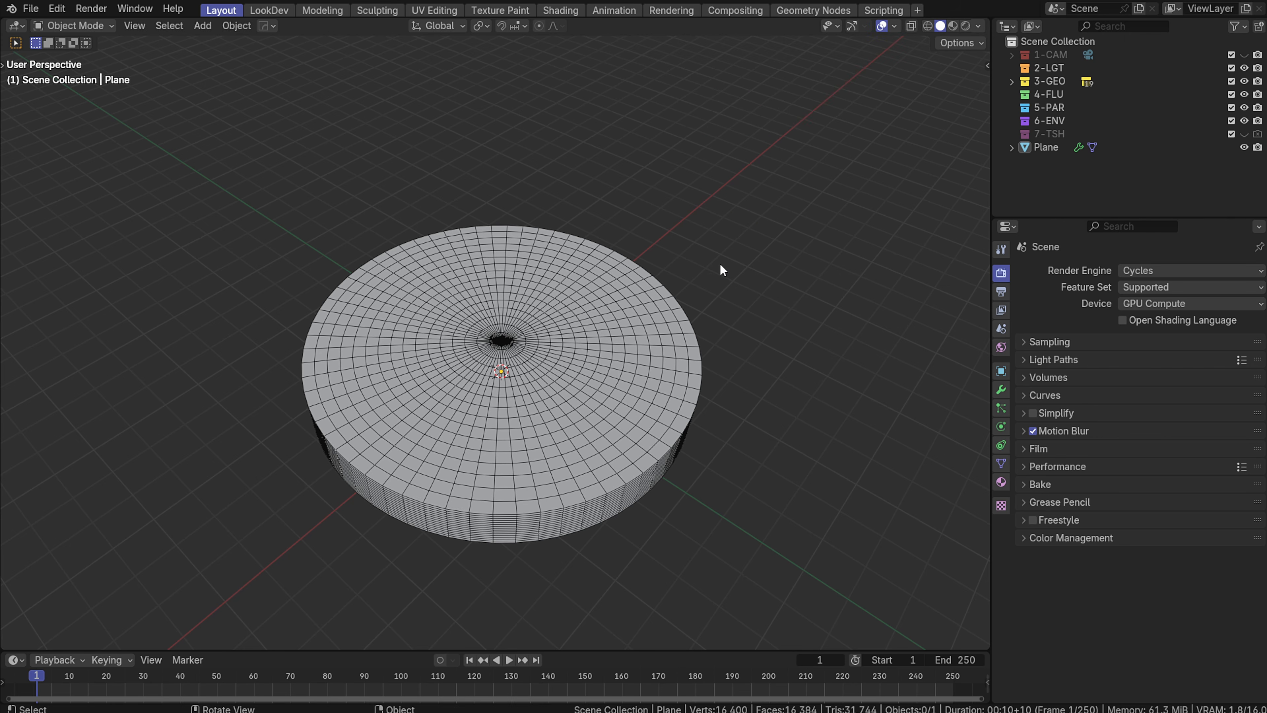
key("z")
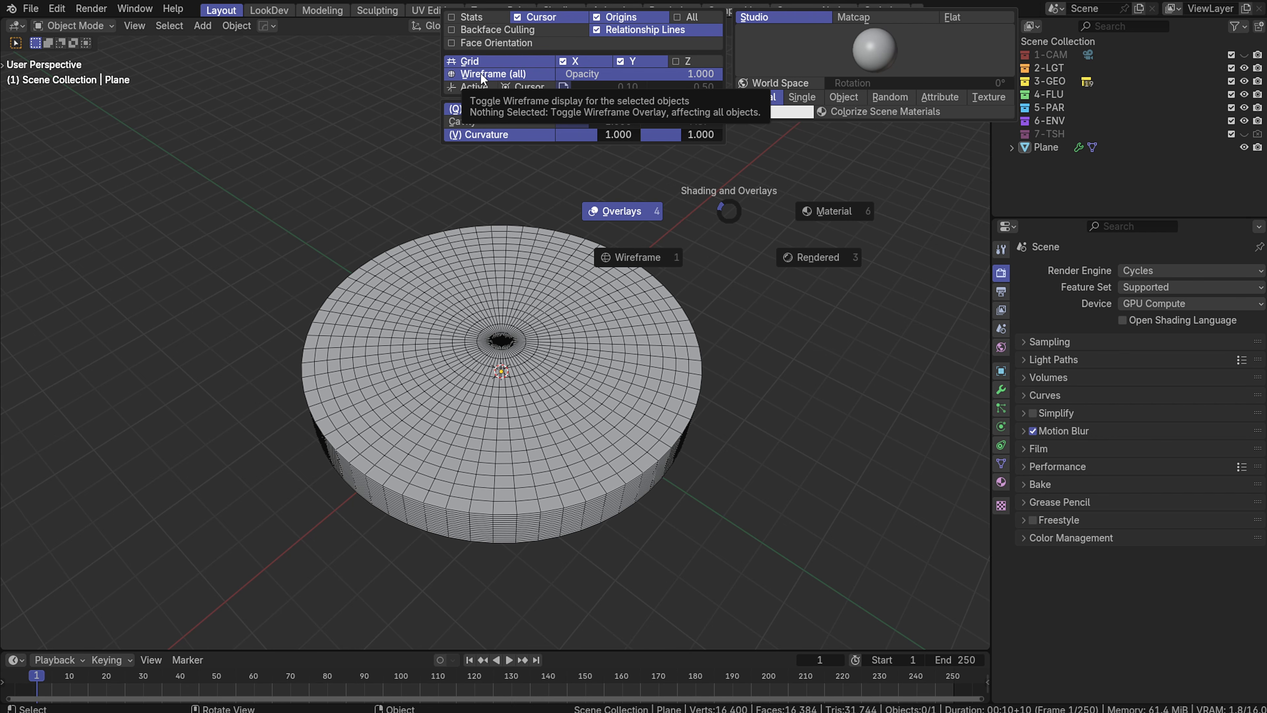
left_click(484, 59)
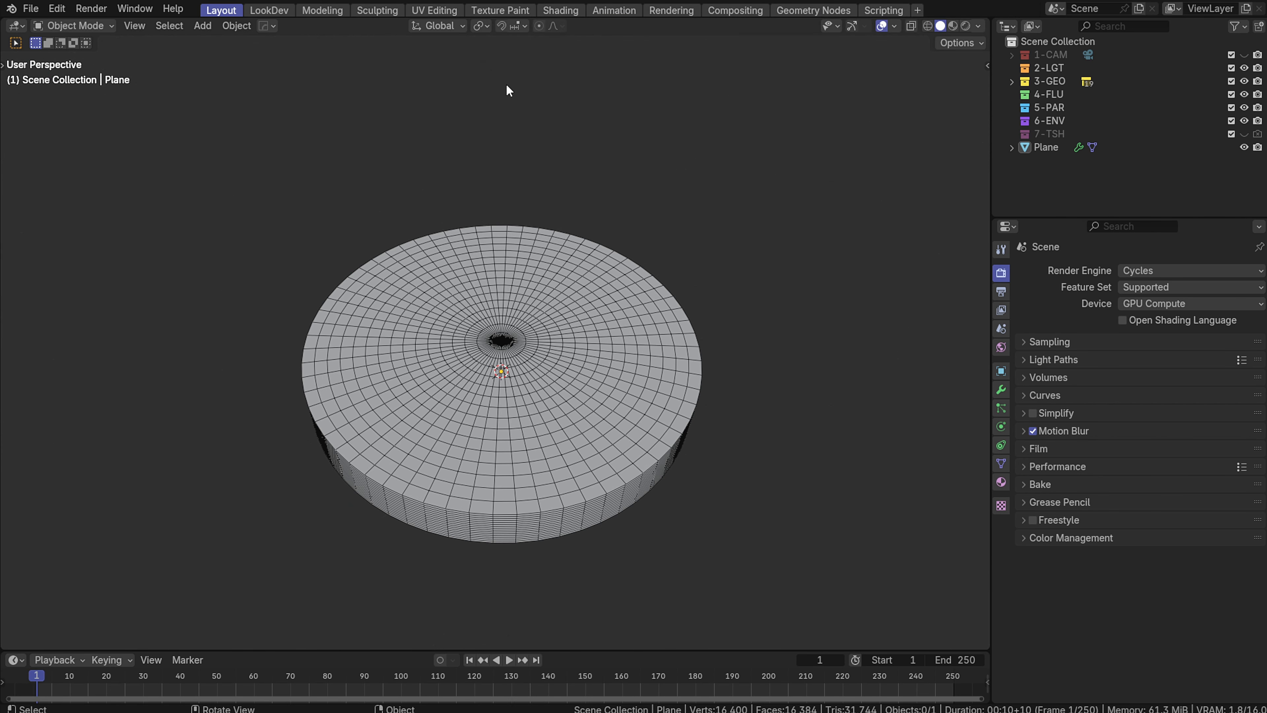
Frame the disc stack in the viewport, show its modifiers and examine it from several angles
left_click(445, 255)
key("f")
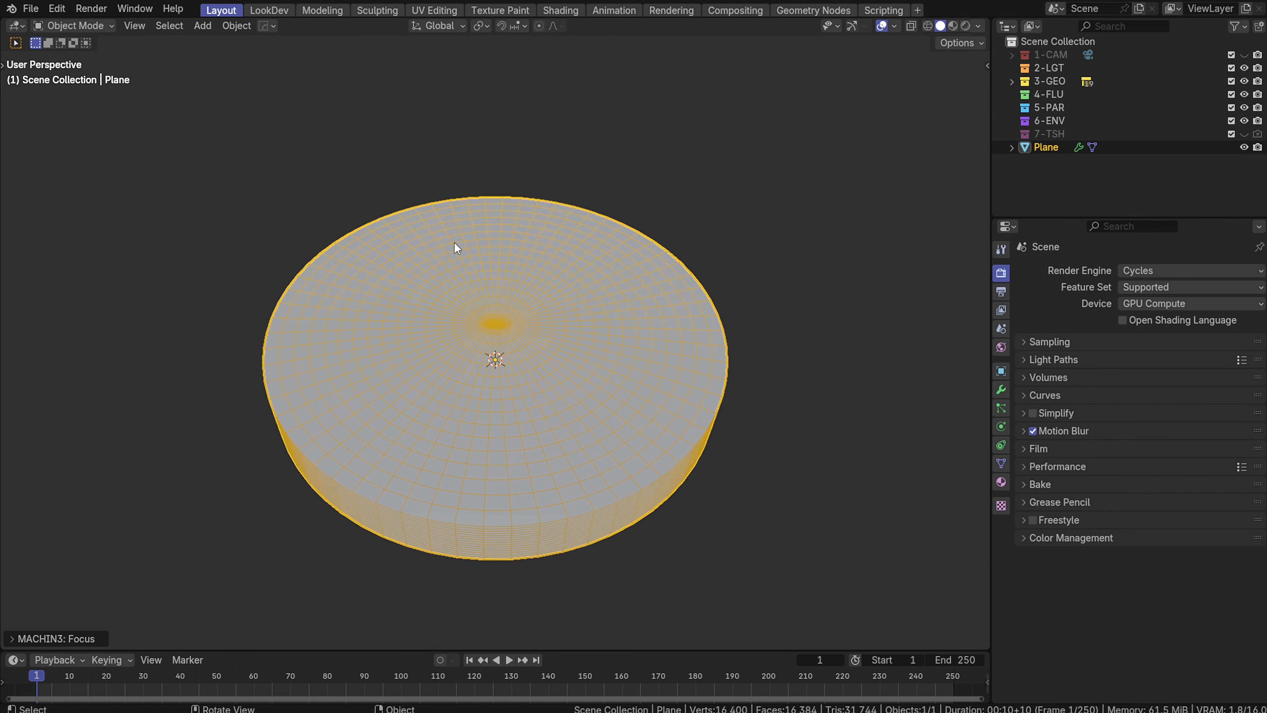
left_click(858, 237)
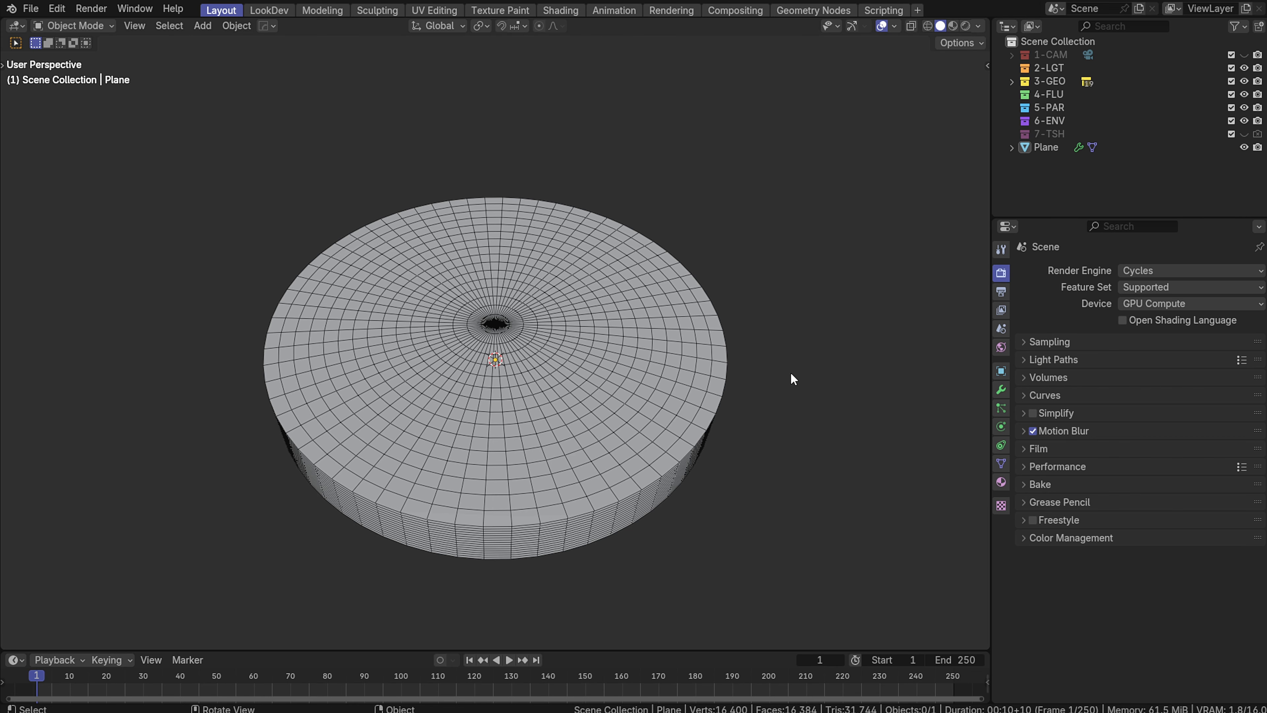
left_click(620, 372)
middle_click_drag(788, 466, 810, 439)
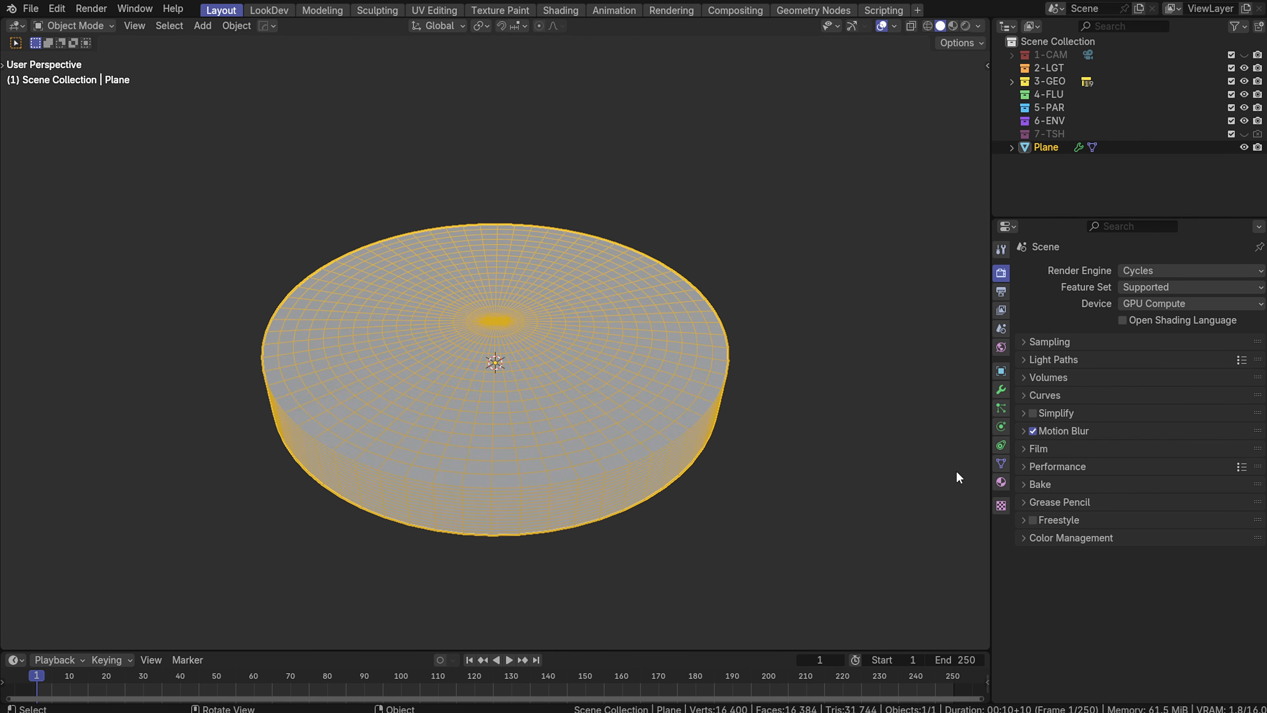
left_click(1003, 390)
middle_click_drag(831, 335, 796, 287)
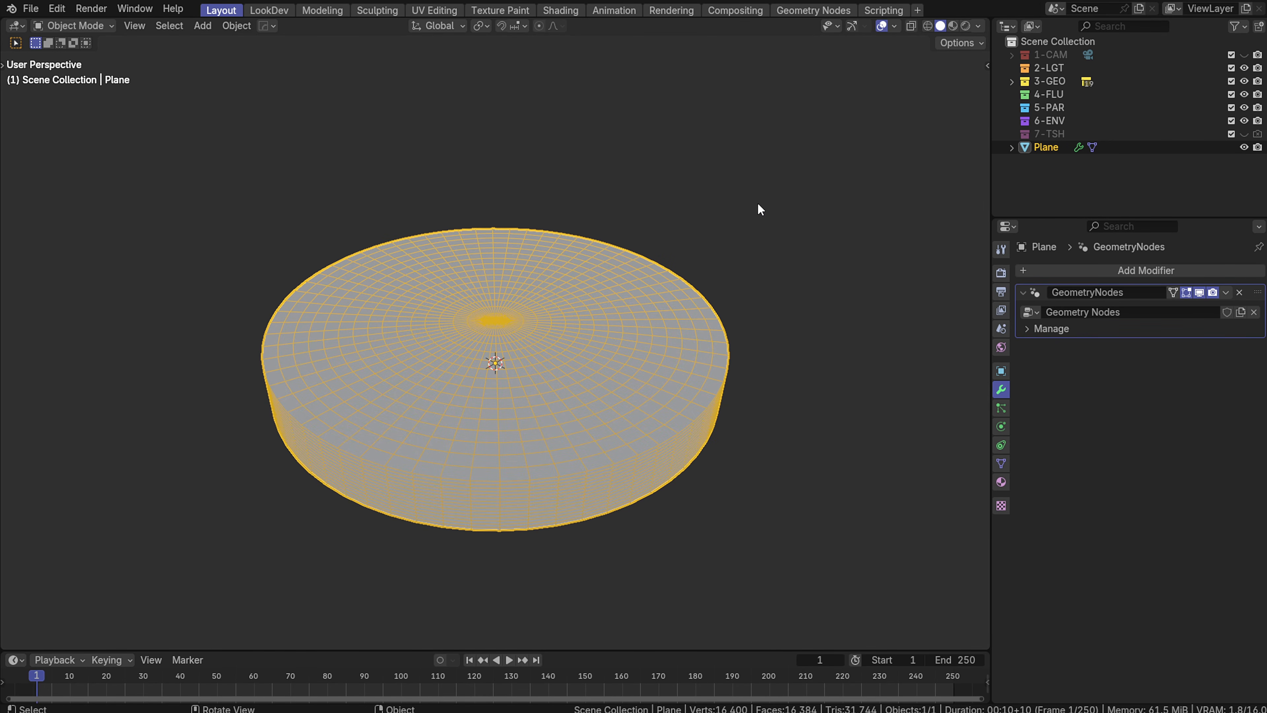
middle_click_drag(757, 204, 757, 209)
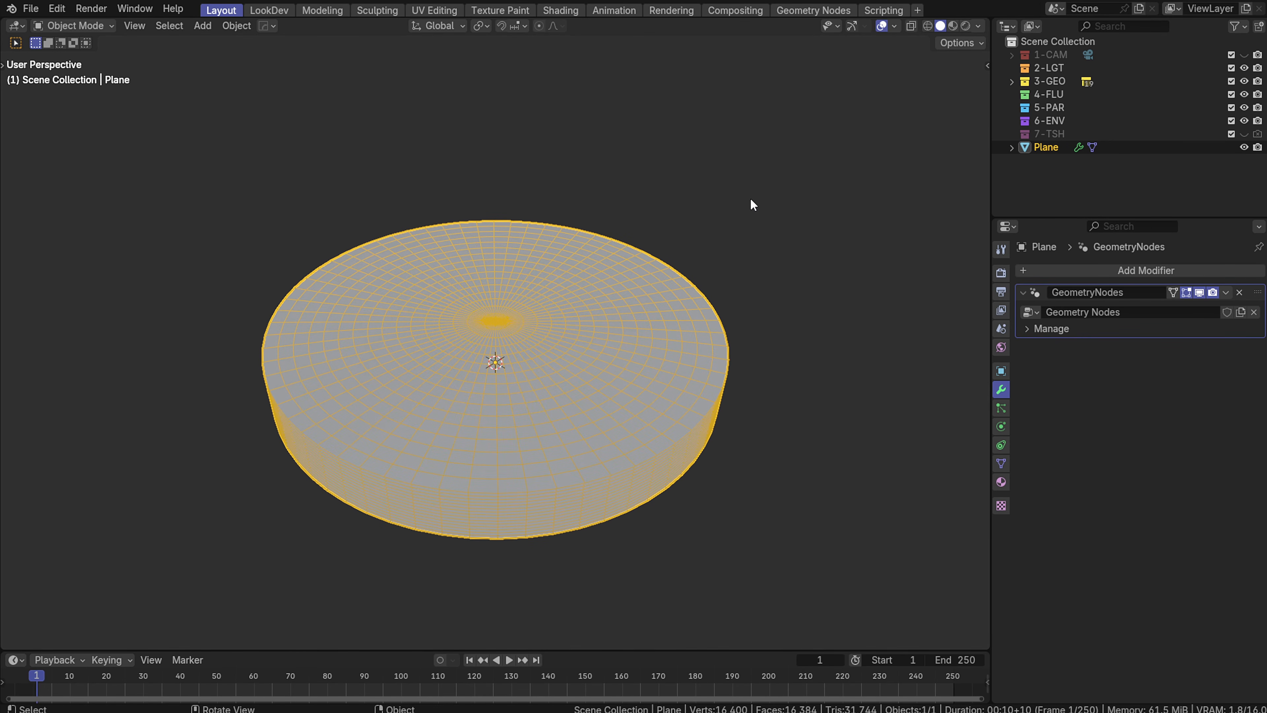
middle_click_drag(751, 199, 750, 216)
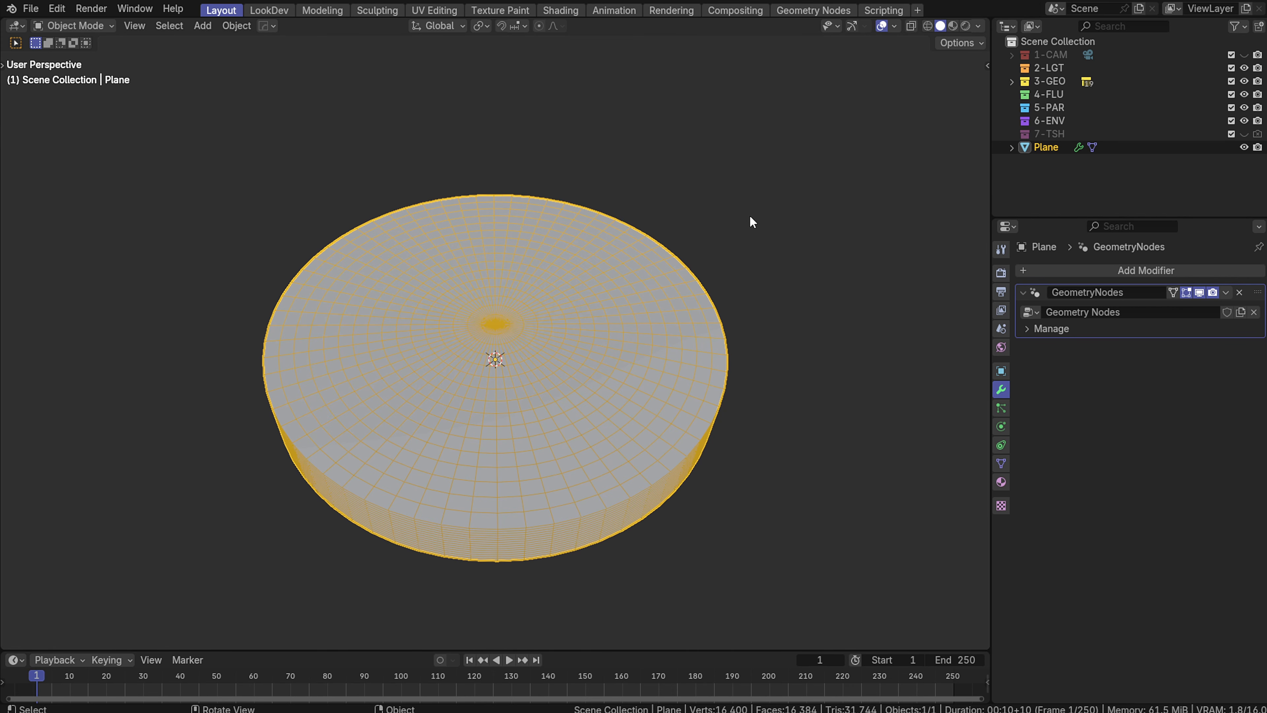
left_click(698, 140)
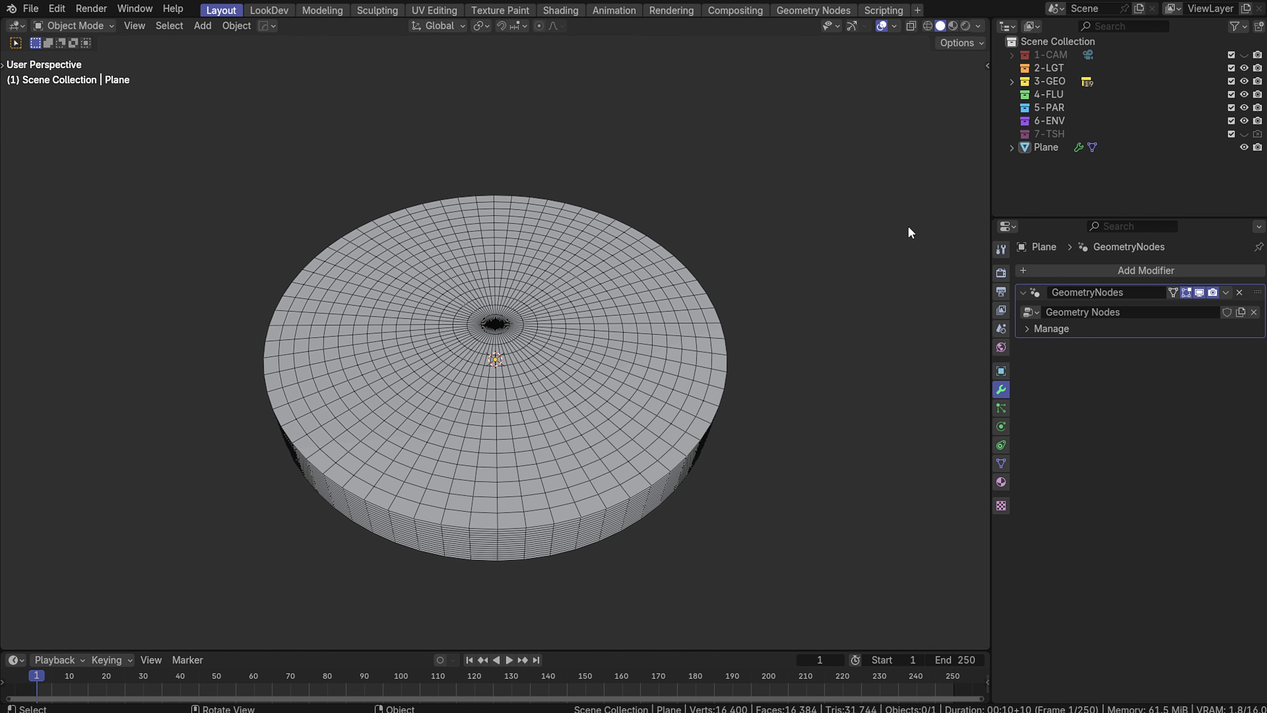
Duplicate the Plane disc stack, leaving the copy exactly in place over the original
left_click(697, 311)
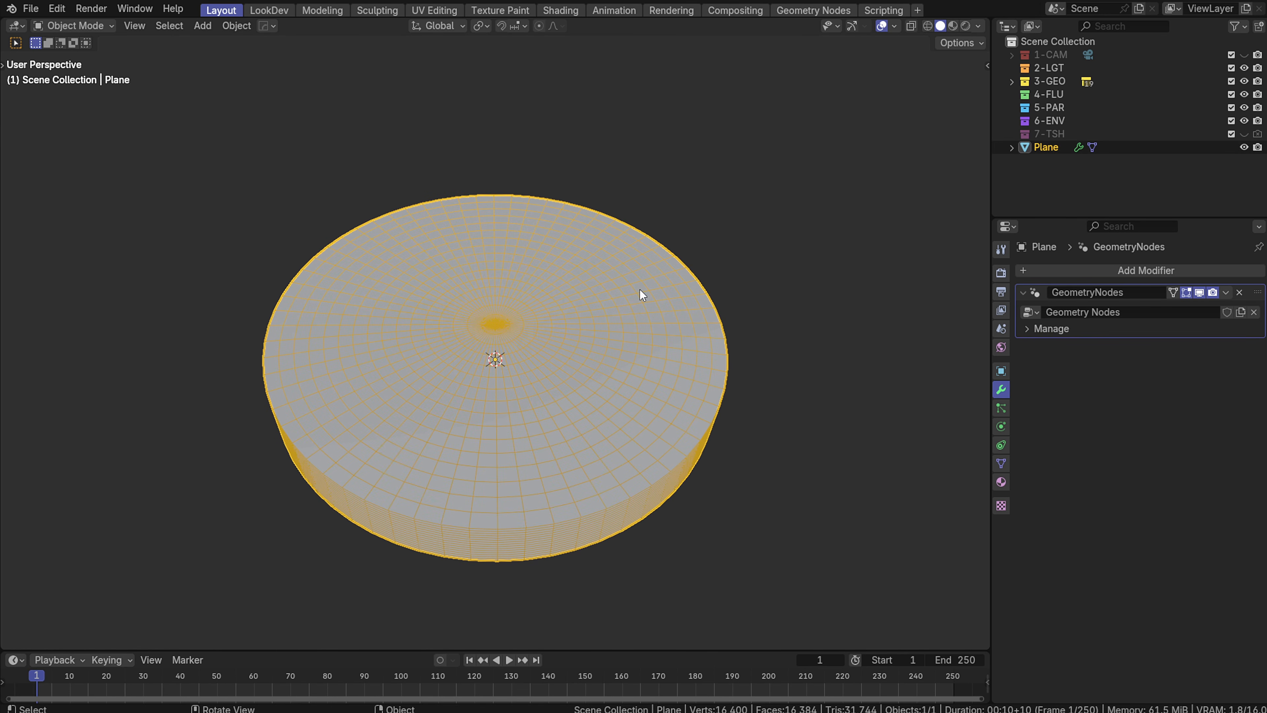
middle_click_drag(640, 290, 611, 402)
key("shift")
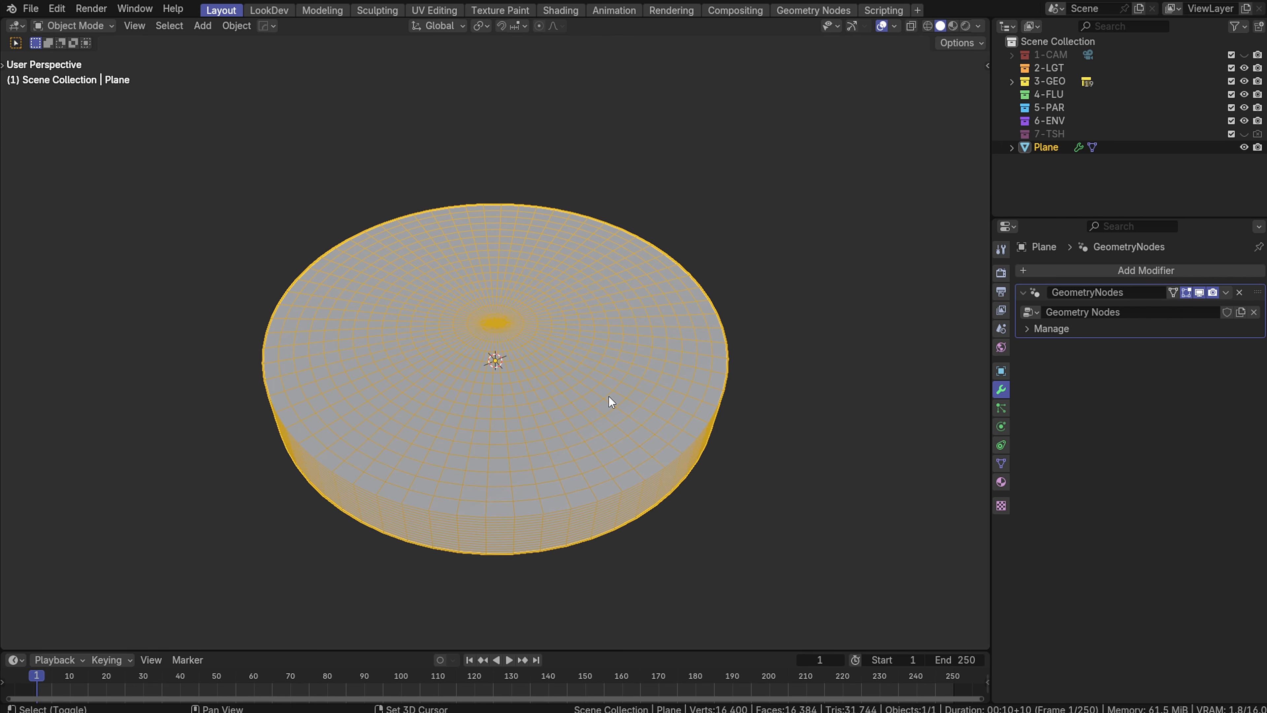
key("shift+d")
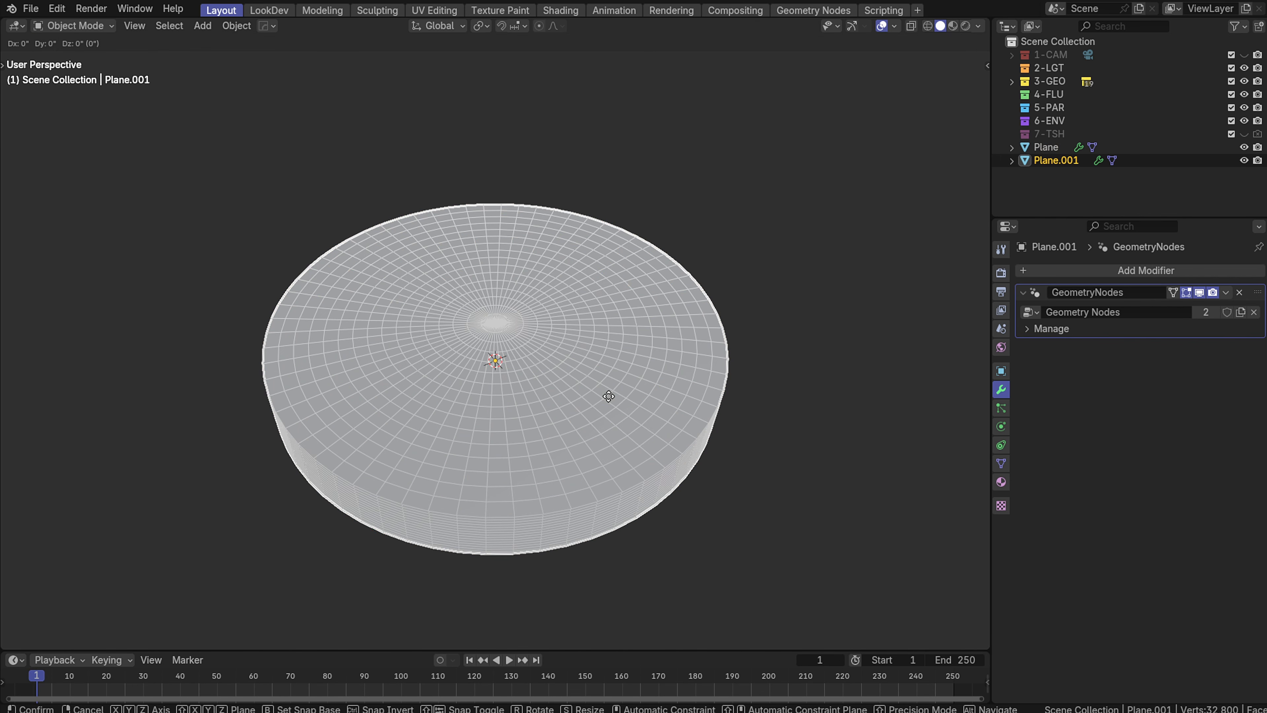
right_click(608, 395)
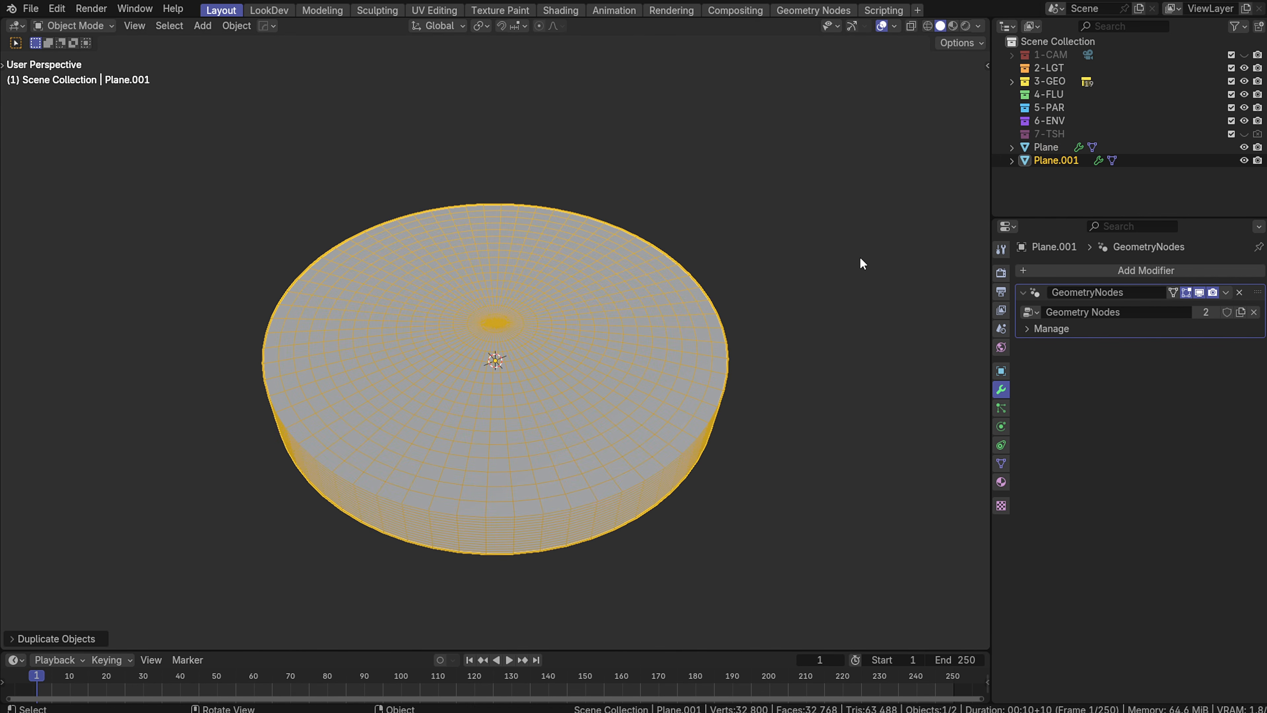
Rename the duplicated disc stack vg and apply its GeometryNodes modifier
double_click(1047, 160)
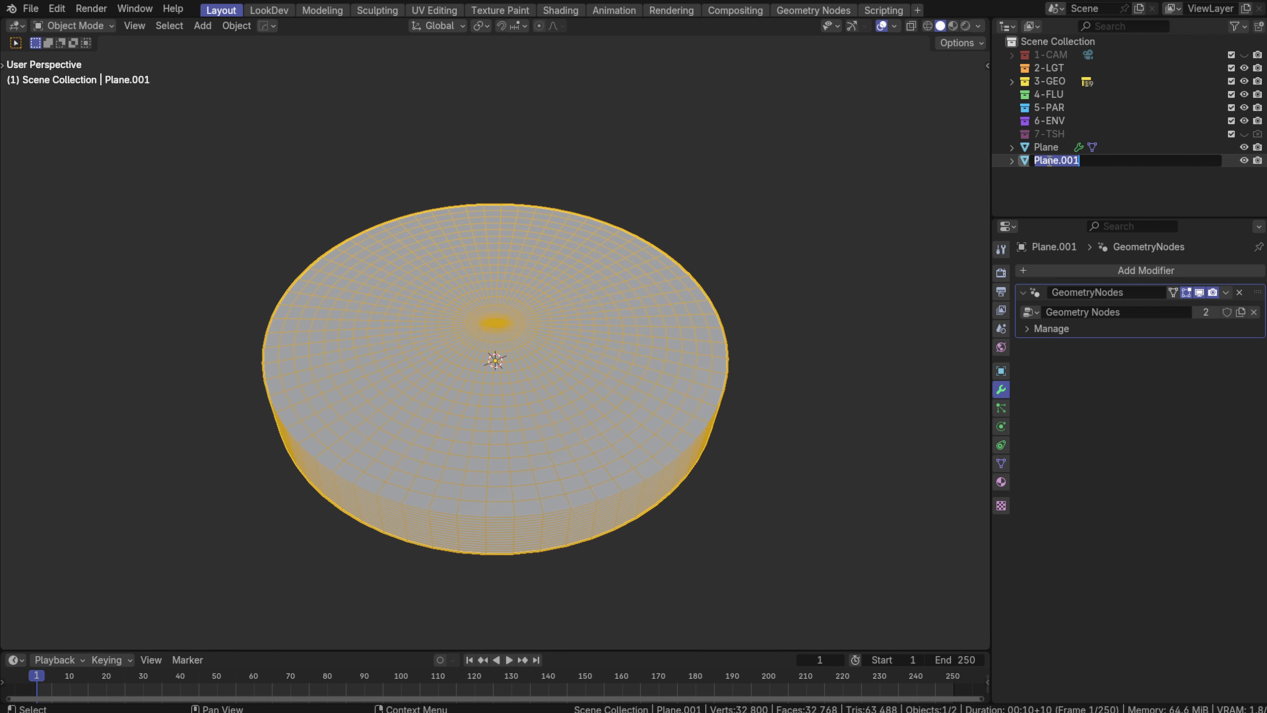
type("vg")
key("Return")
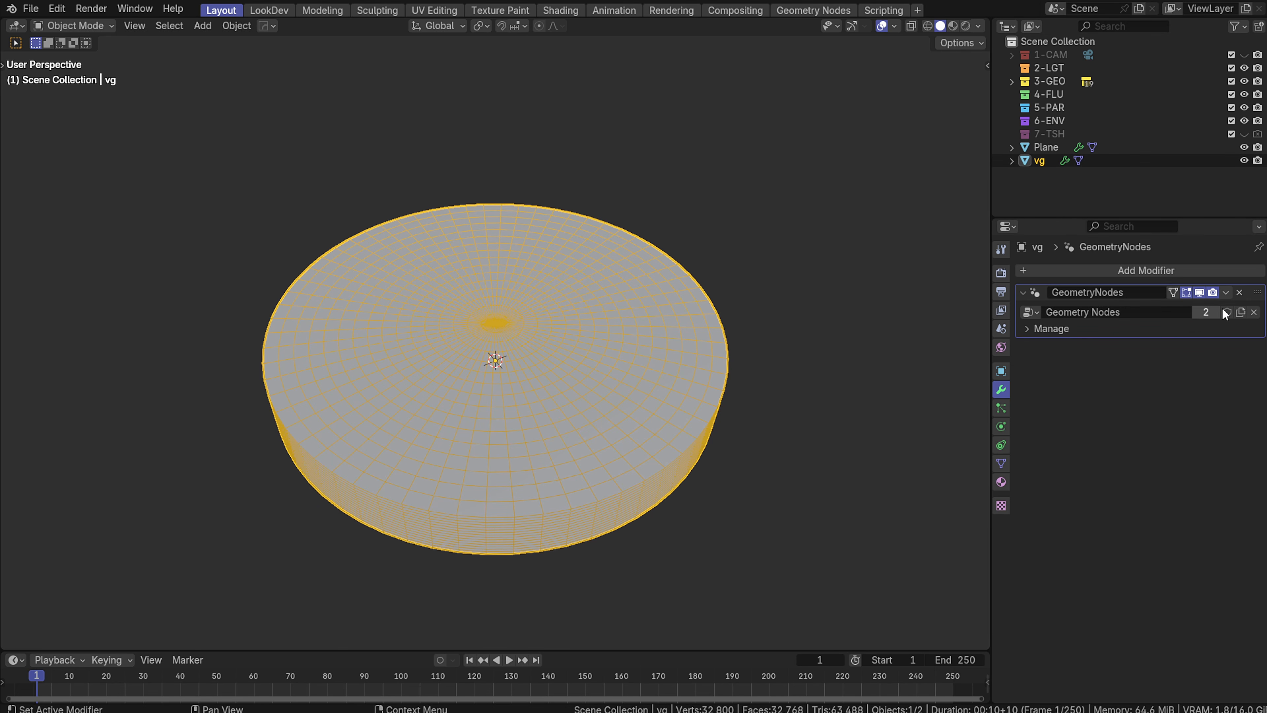
left_click(1226, 292)
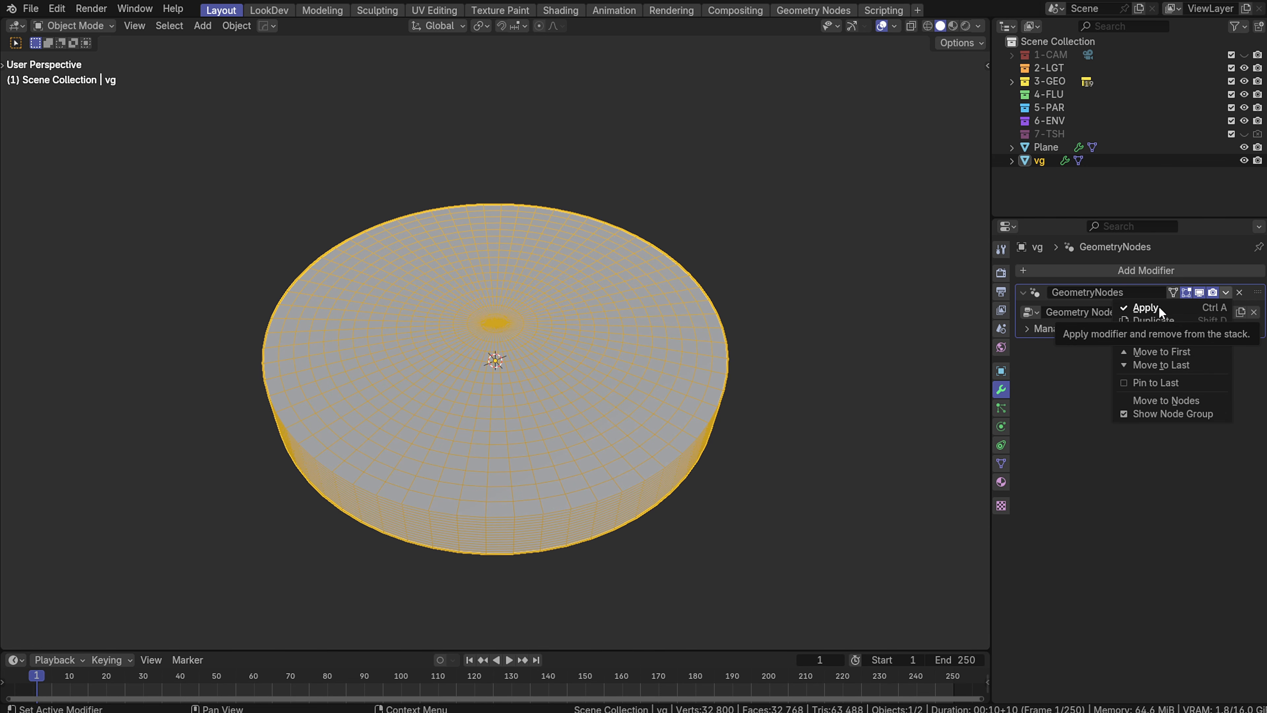
left_click(1146, 308)
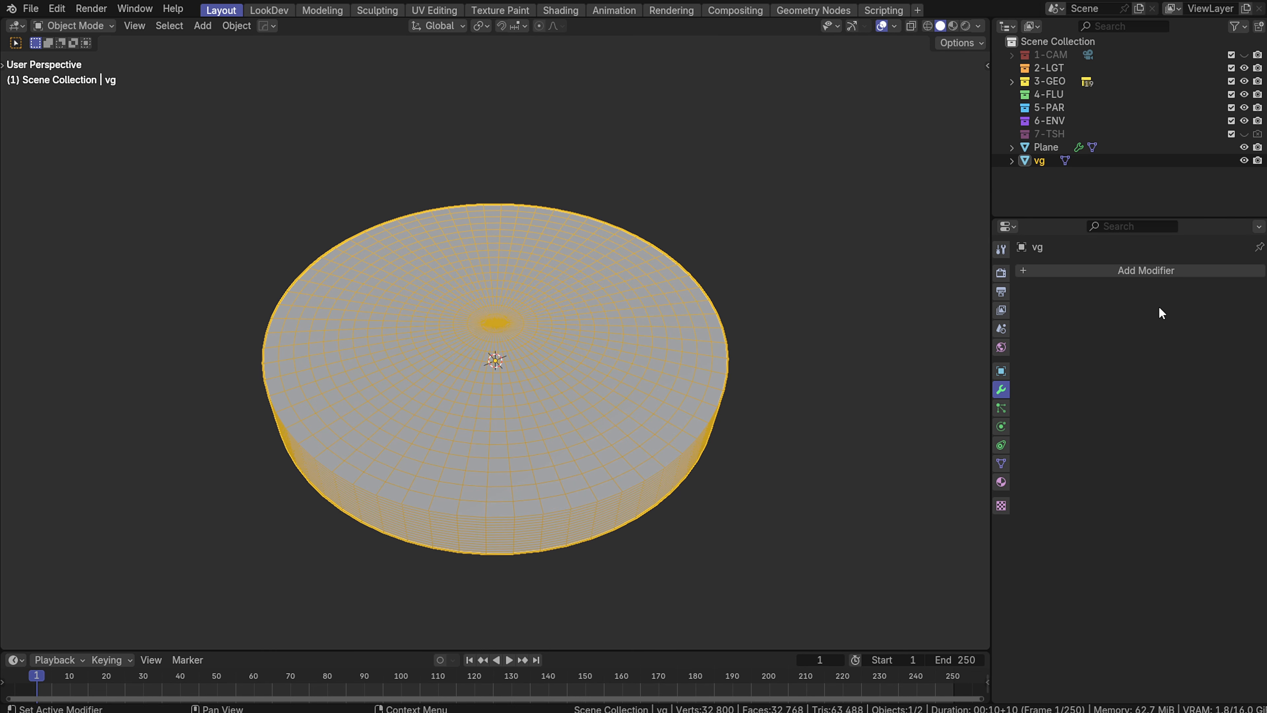
In wireframe top view, enter Edit Mode on vg and box-select the centre vertices through all the stacked discs
key("KP_7")
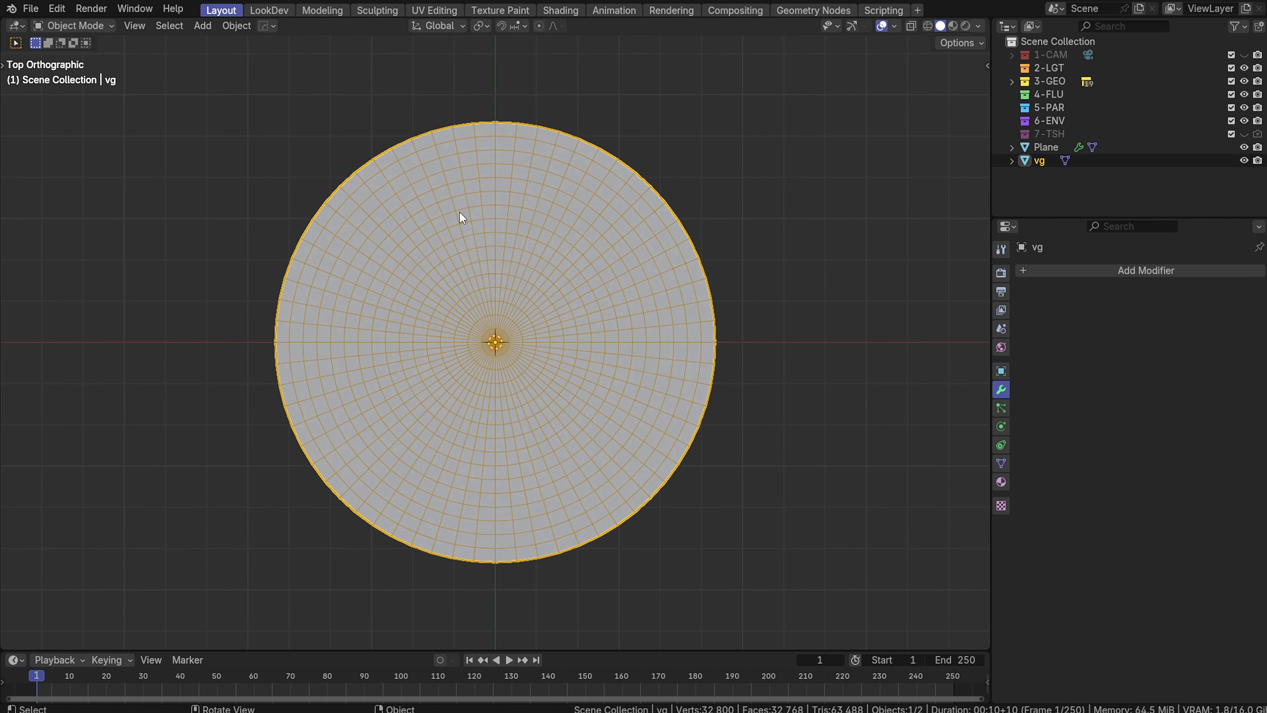
key("z")
left_click(399, 214)
scroll(473, 372, "up", 2)
key("Tab")
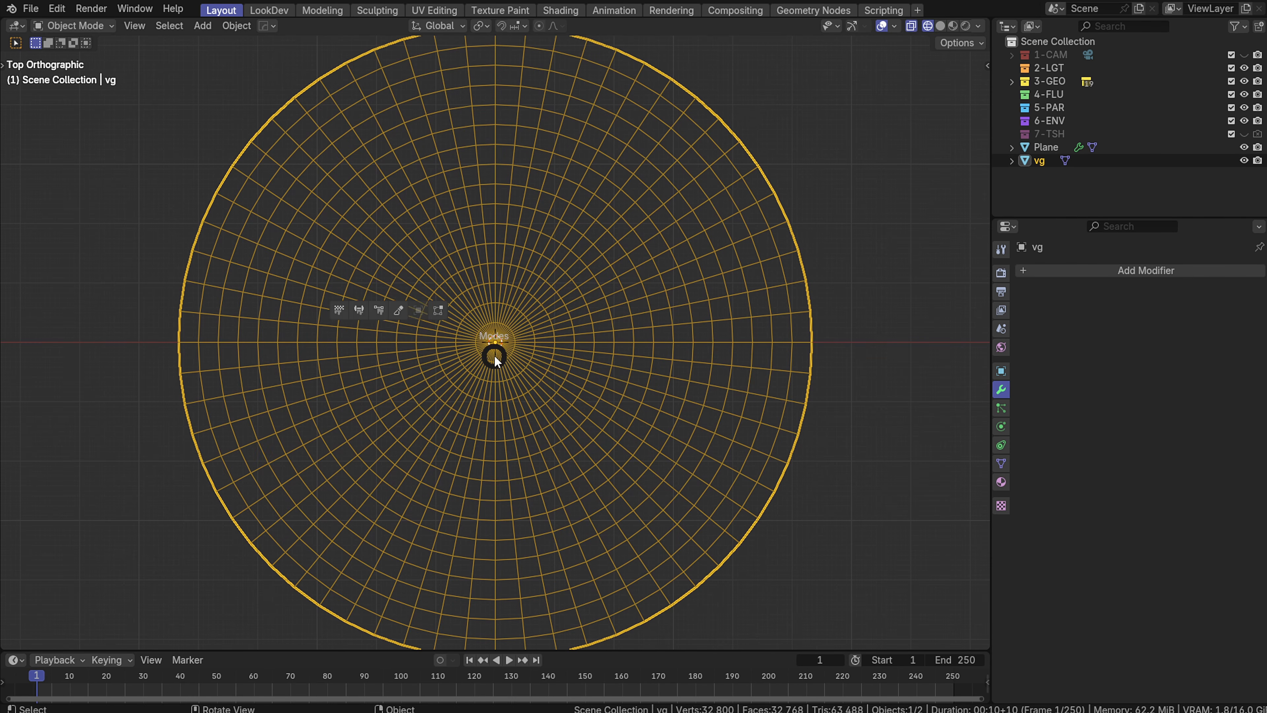
left_click(413, 355)
scroll(486, 362, "up", 6)
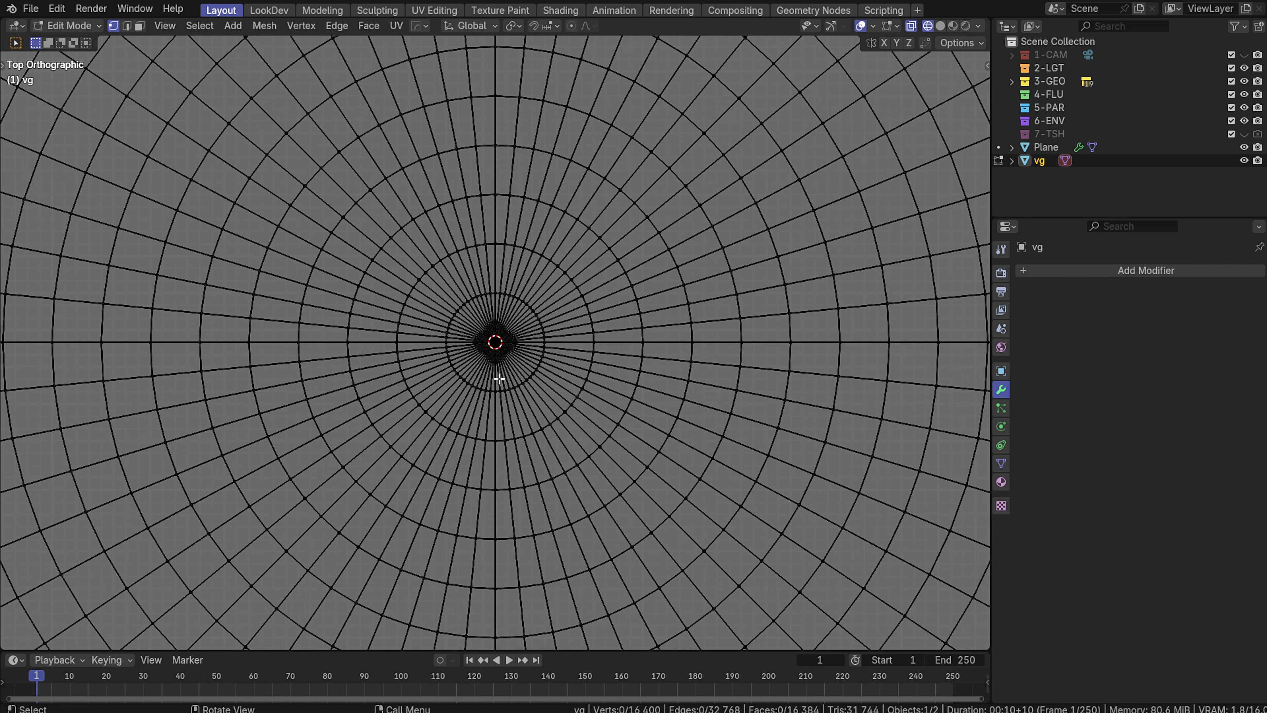
left_click_drag(459, 303, 535, 377)
middle_click_drag(536, 377, 604, 348)
scroll(543, 343, "down", 10)
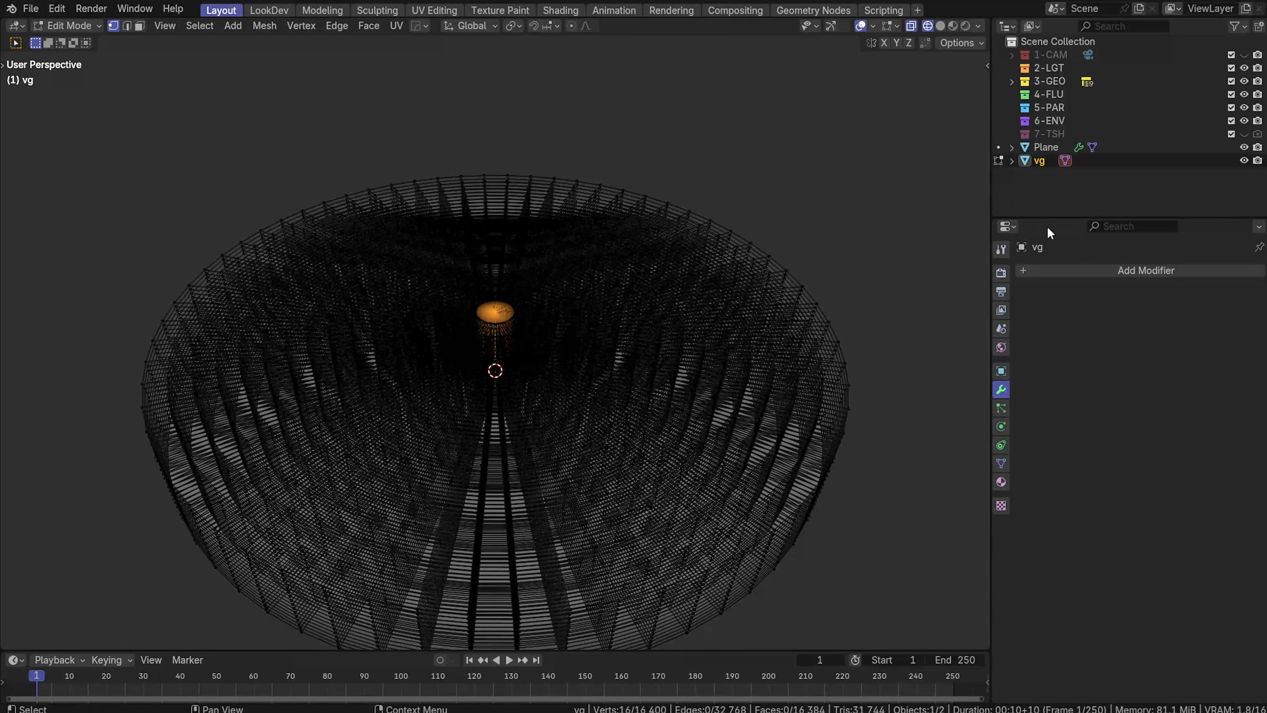
scroll(635, 227, "down", 1)
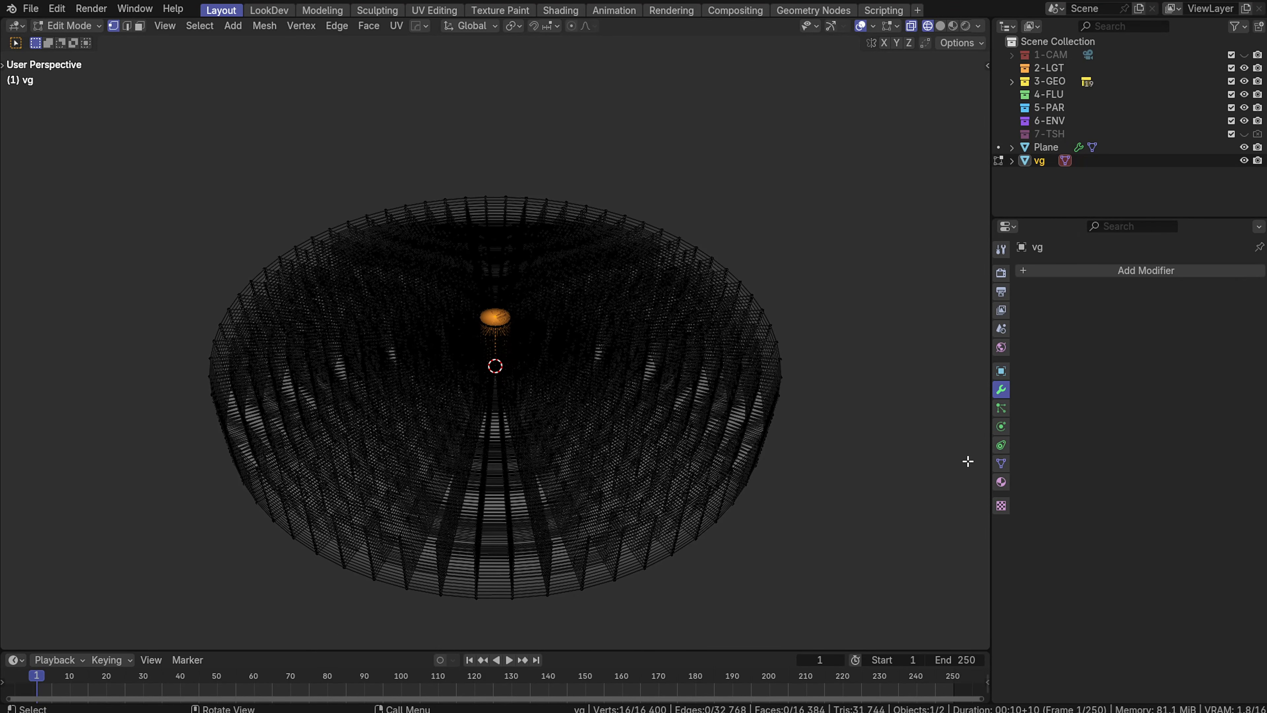
Create a vertex group on vg for the selected centre vertices, return to Object Mode and collapse the mesh data sections
left_click(1000, 465)
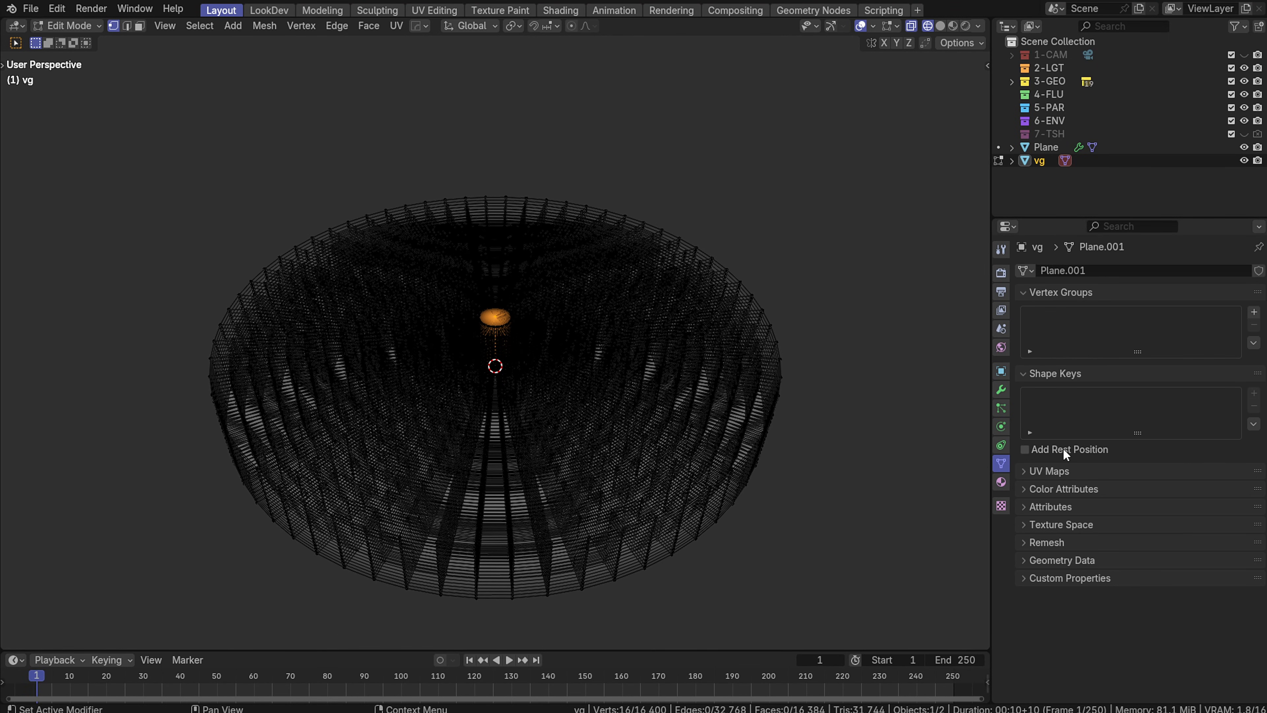
left_click(1254, 312)
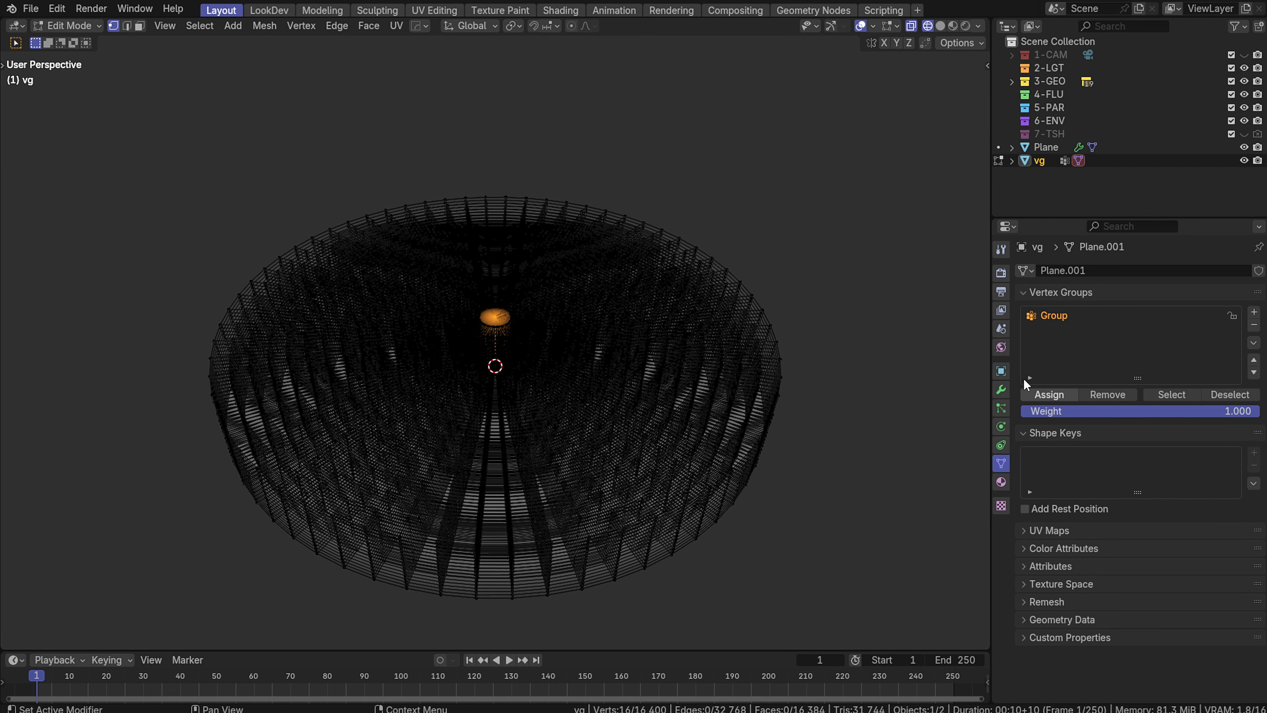
key("Tab")
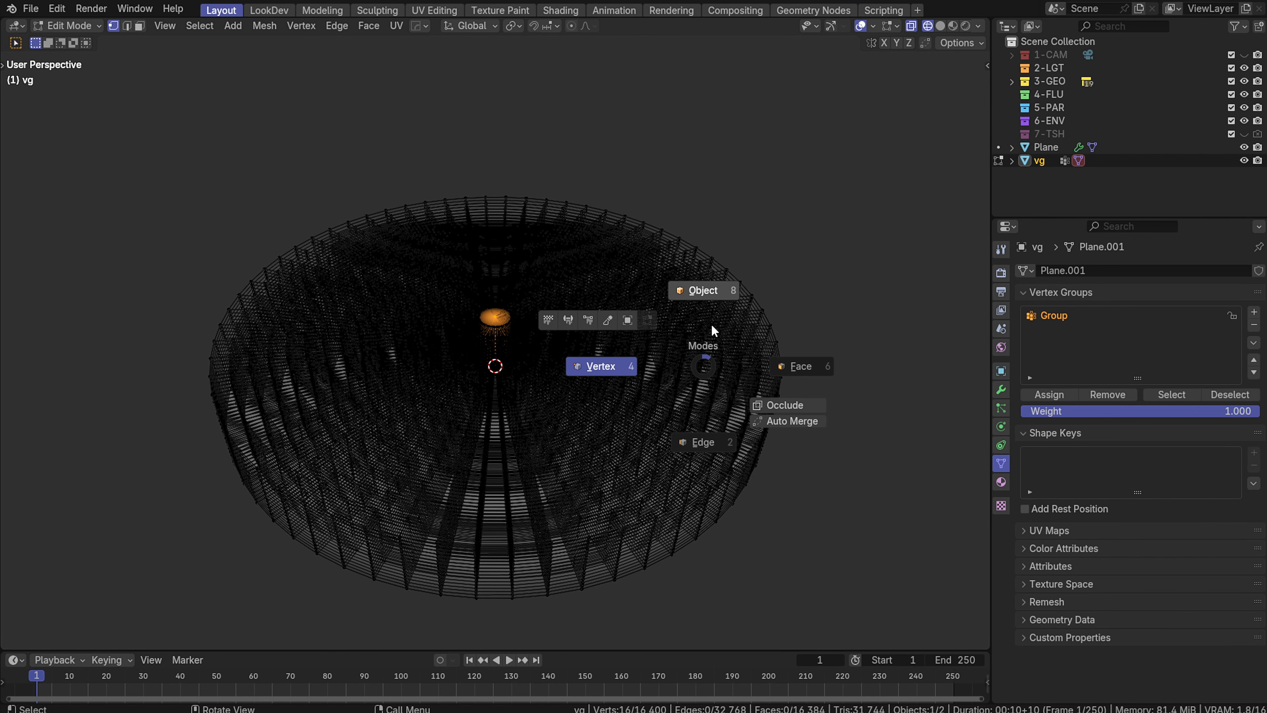
left_click(712, 330)
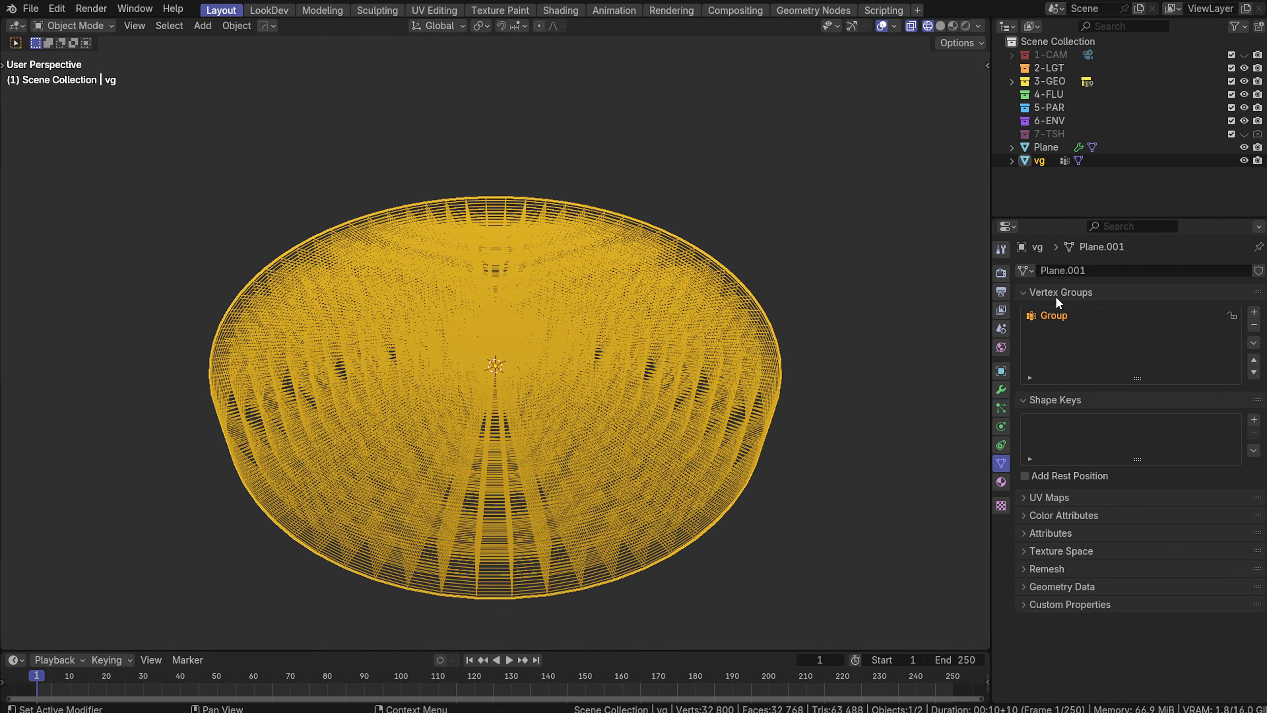
left_click(1026, 294)
left_click(1026, 310)
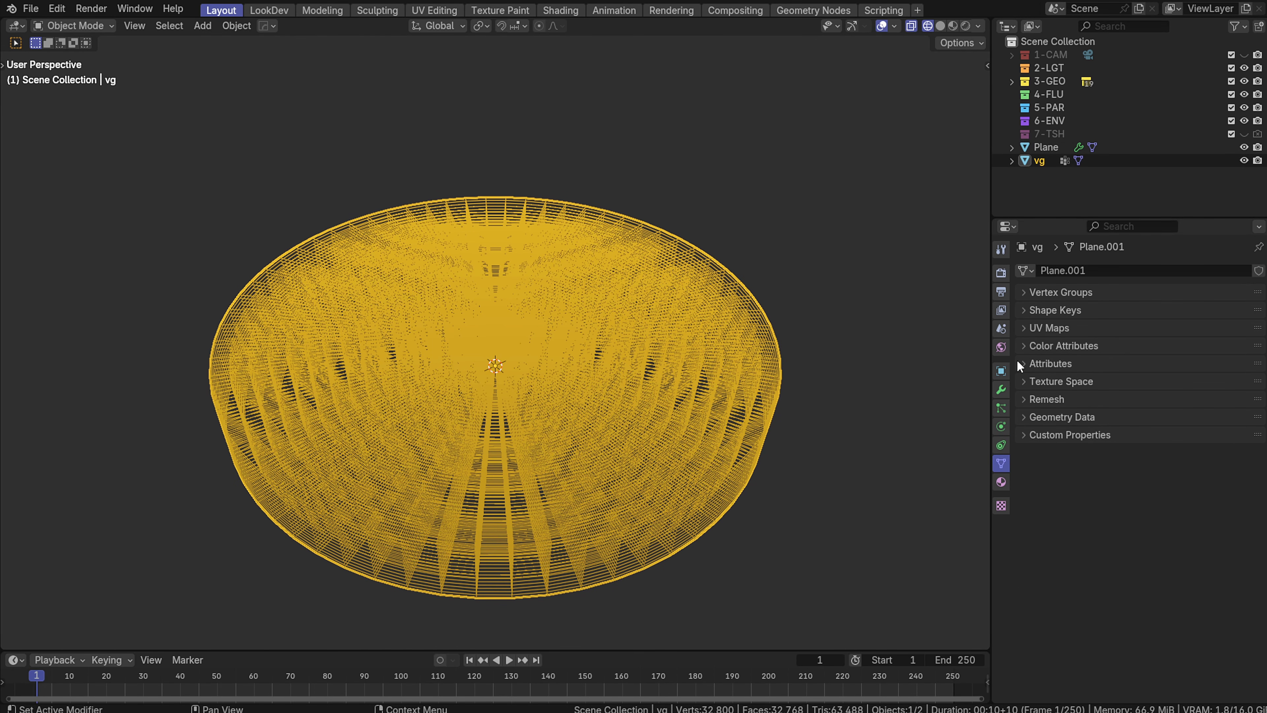
middle_click_drag(585, 309, 589, 309)
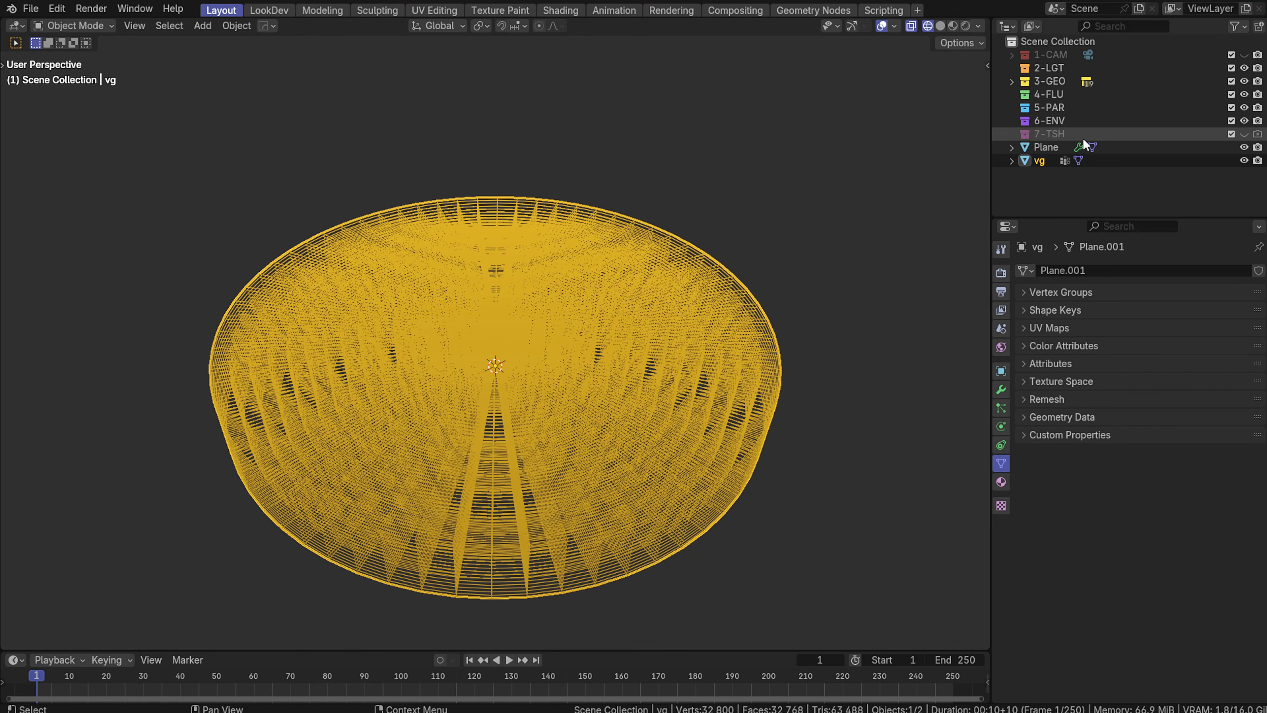
Select the original Plane, show its modifiers and rename it cloth-sim-source
left_click(1128, 147)
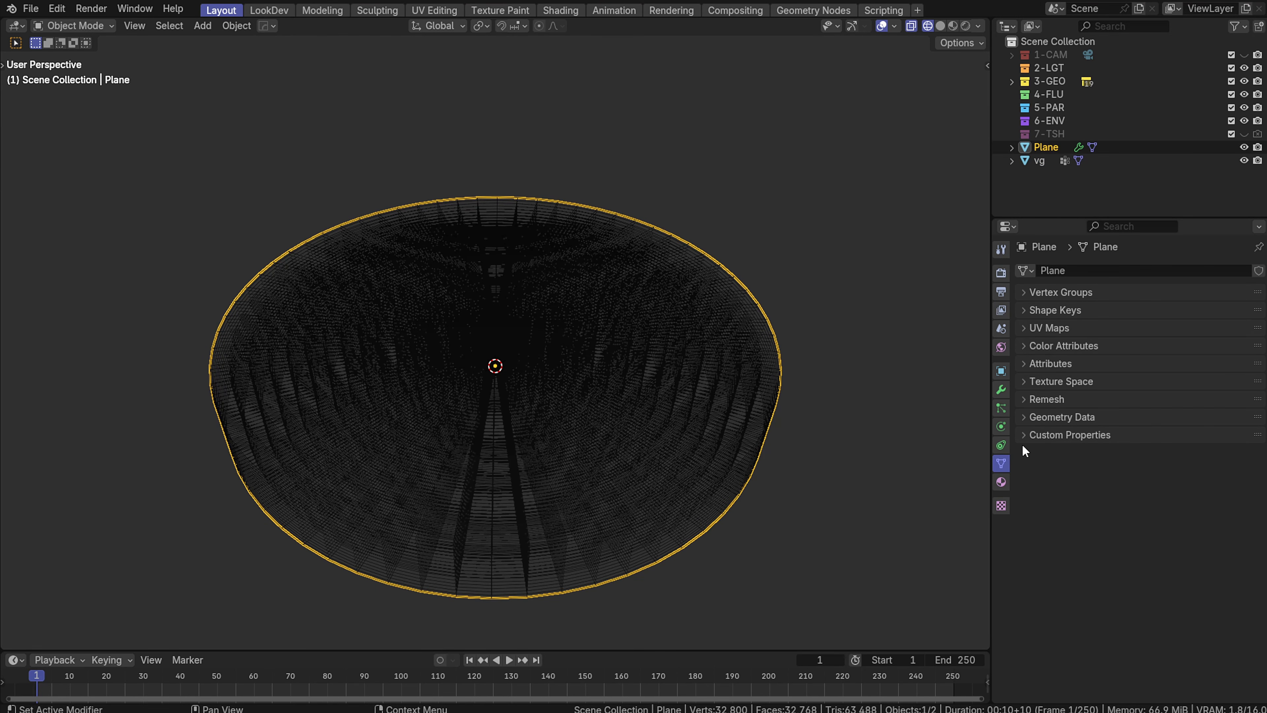
left_click(1001, 389)
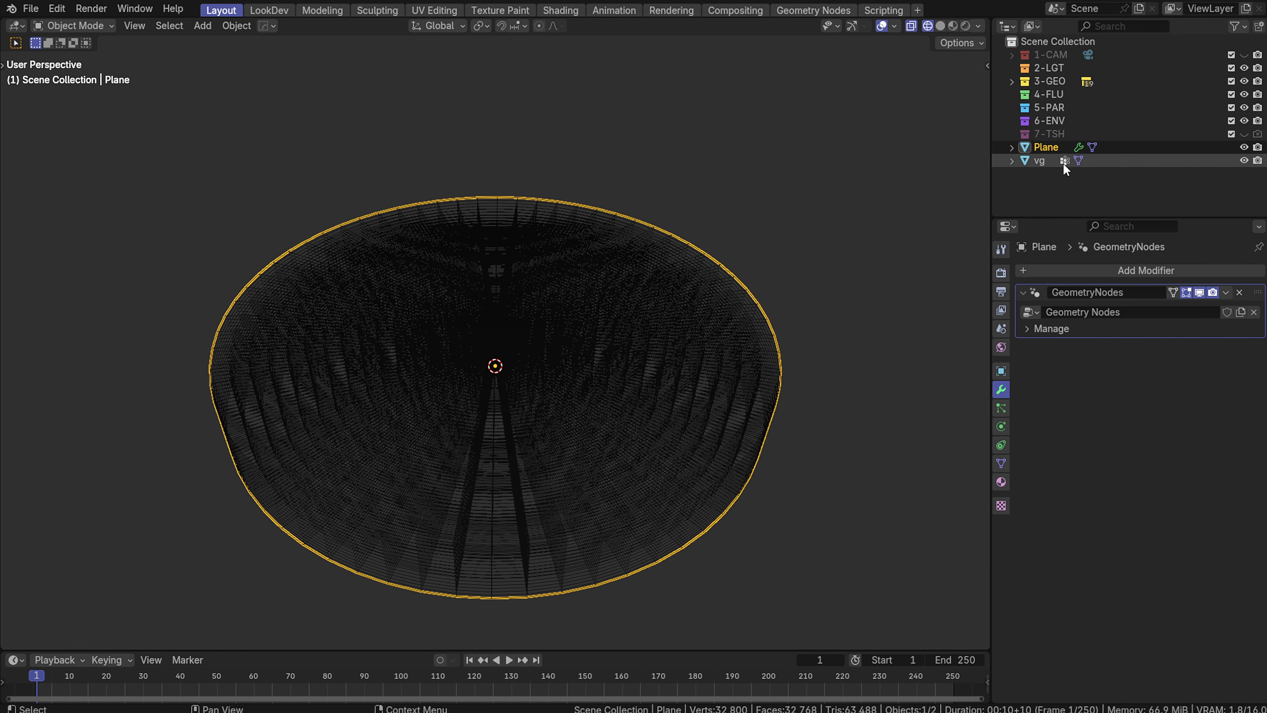
double_click(1061, 146)
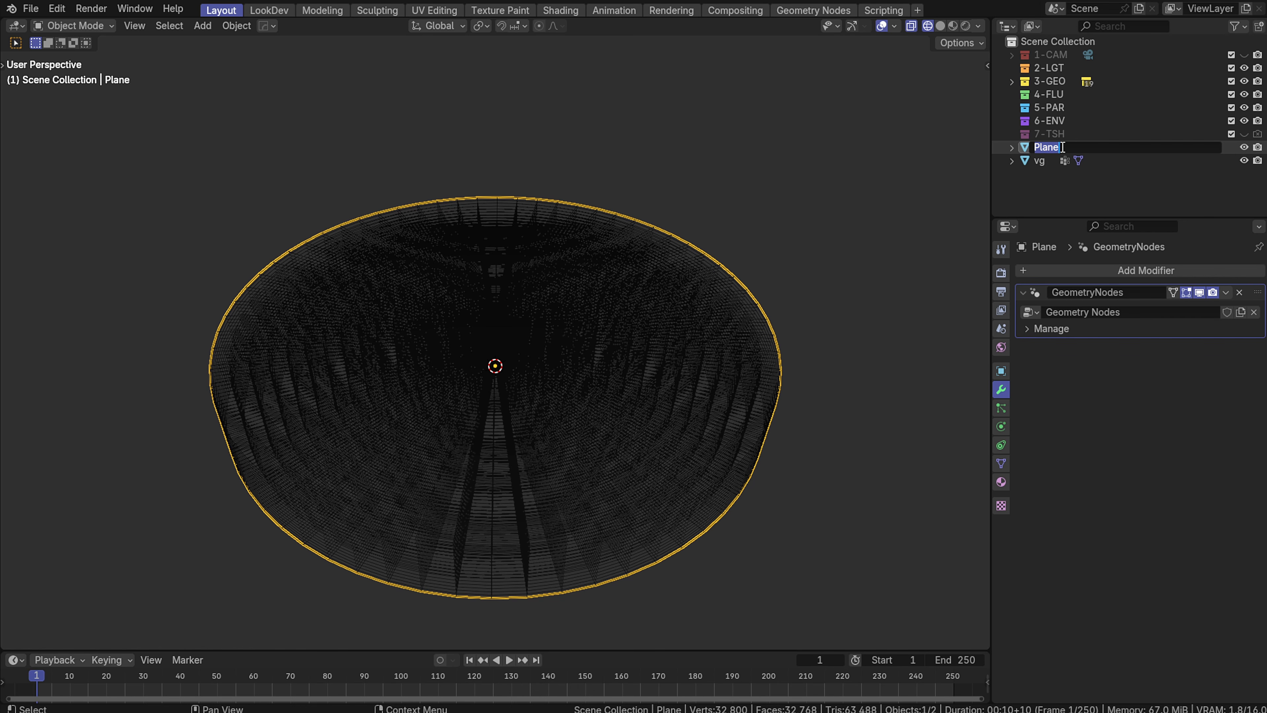
type("clothe")
key("BackSpace")
key("BackSpace")
key("BackSpace")
key("BackSpace")
key("BackSpace")
type("loth-sim-source")
key("Return")
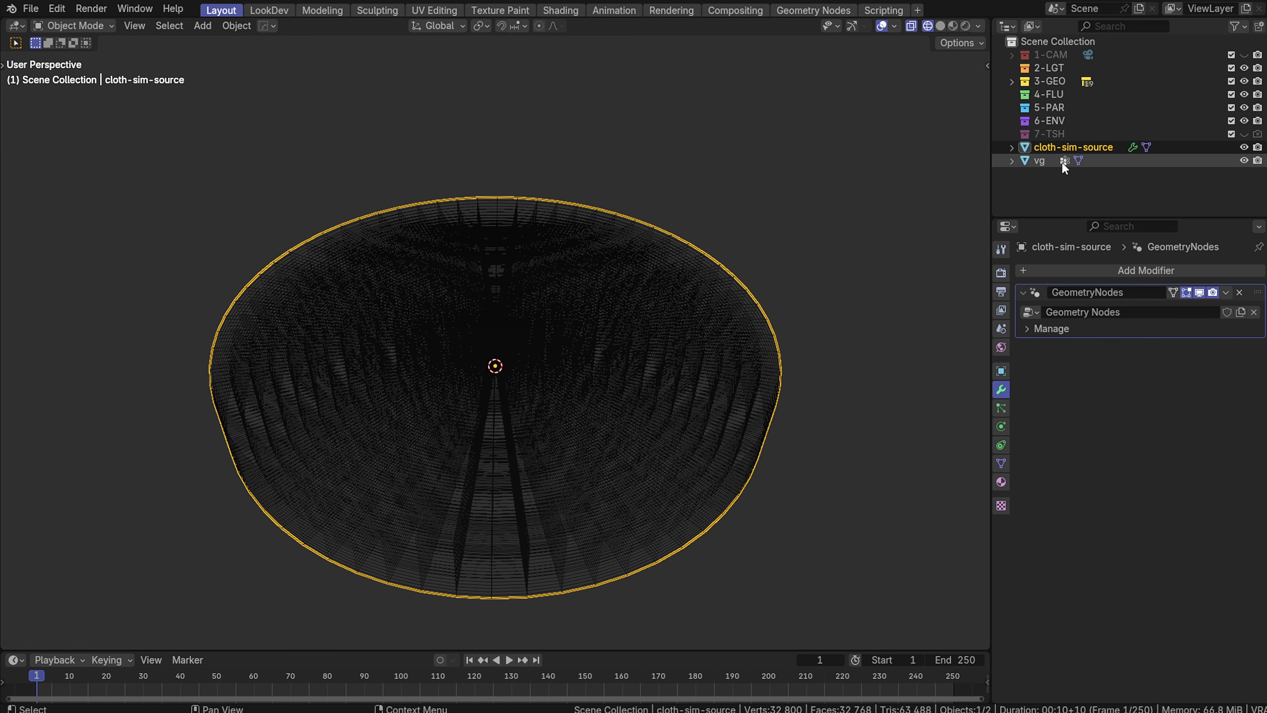
Add a Data Transfer modifier to cloth-sim-source below GeometryNodes and set its source object to vg
left_click(1105, 147)
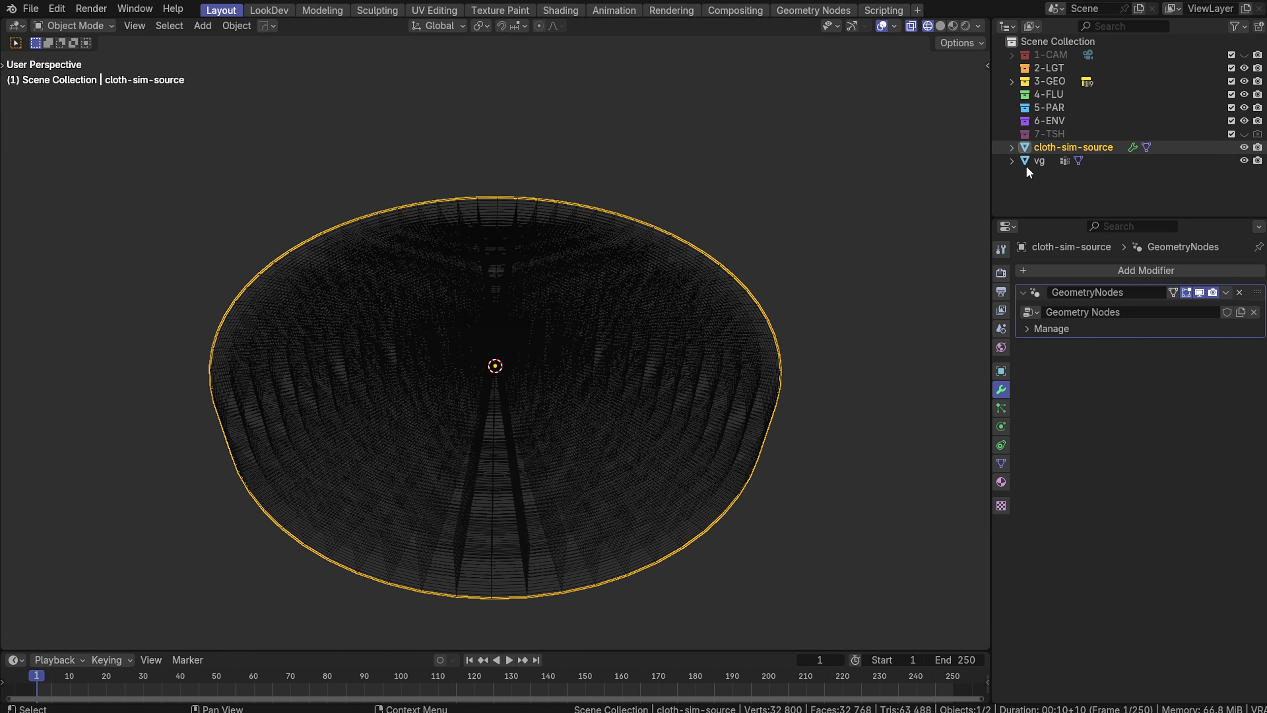
left_click(1023, 293)
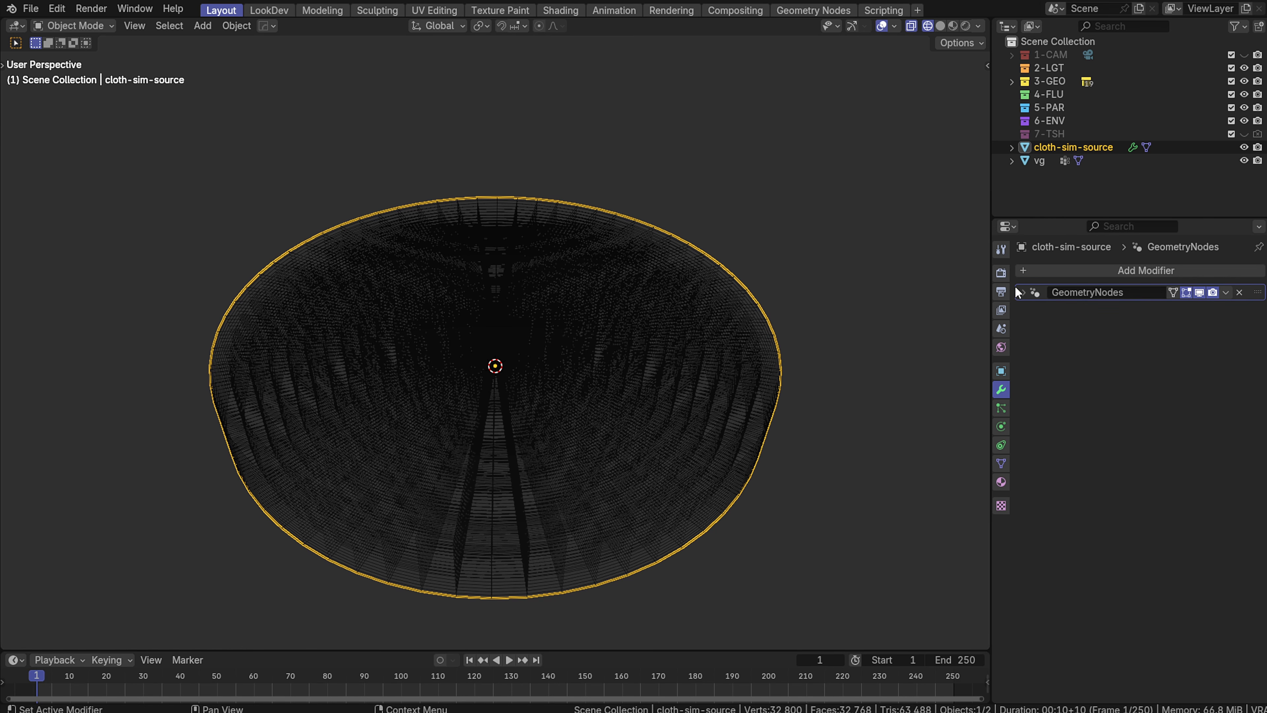
left_click(1095, 270)
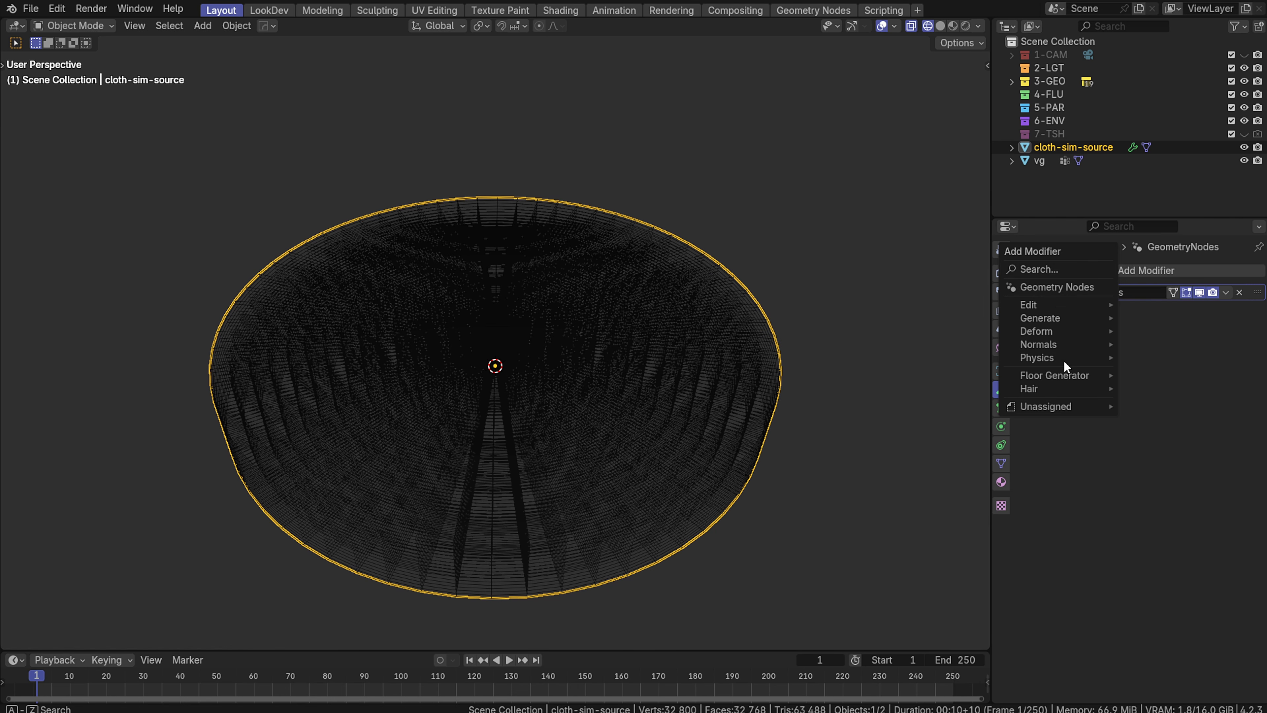
mouse_move(1062, 321)
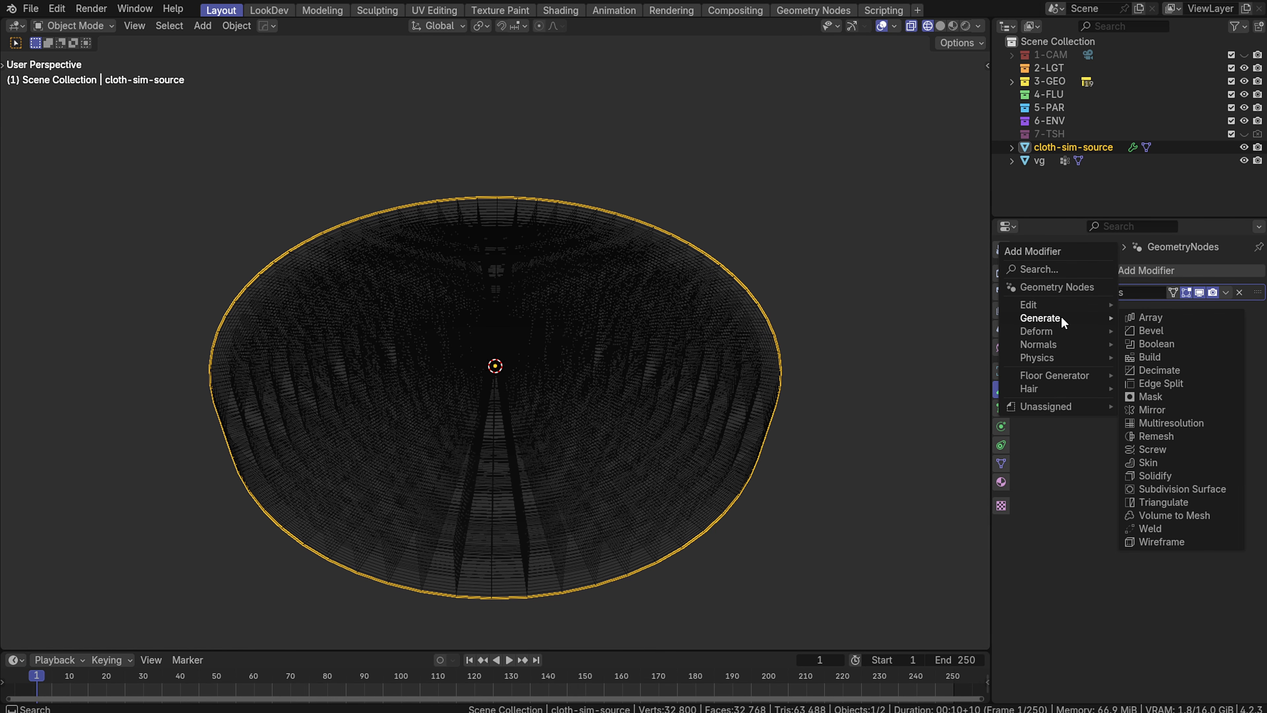
type("data")
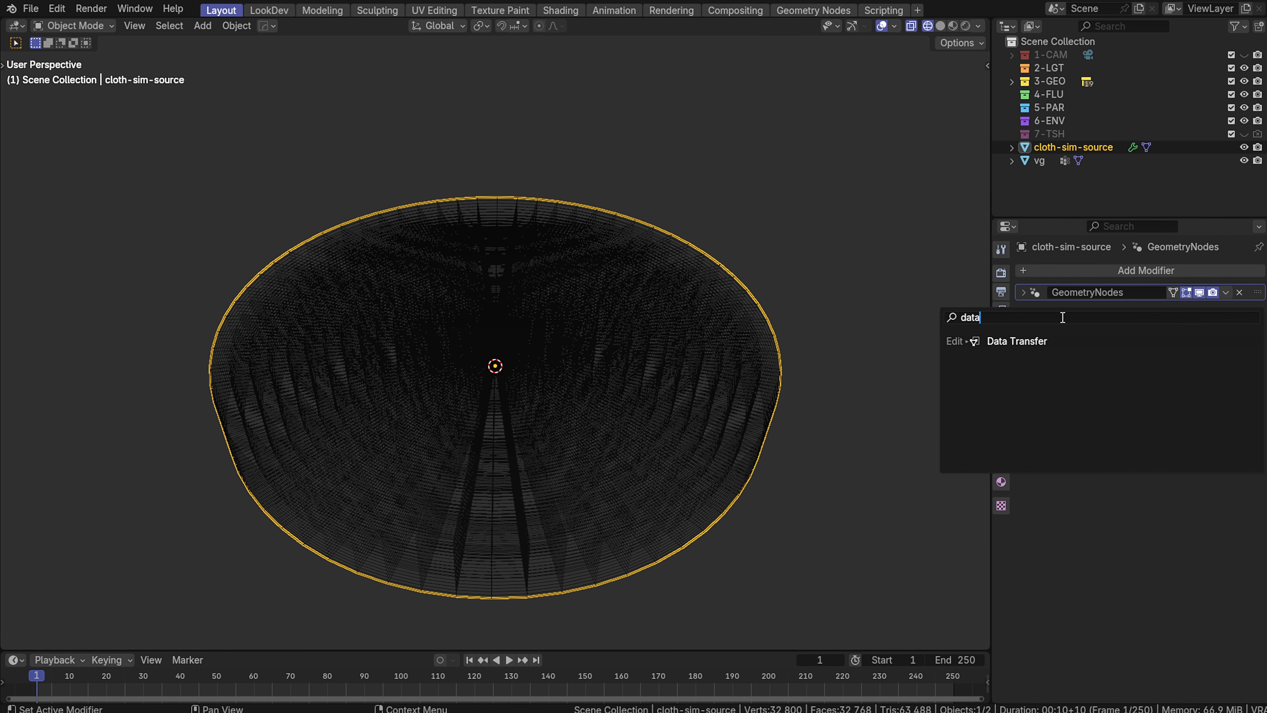
left_click(1028, 341)
left_click(1161, 272)
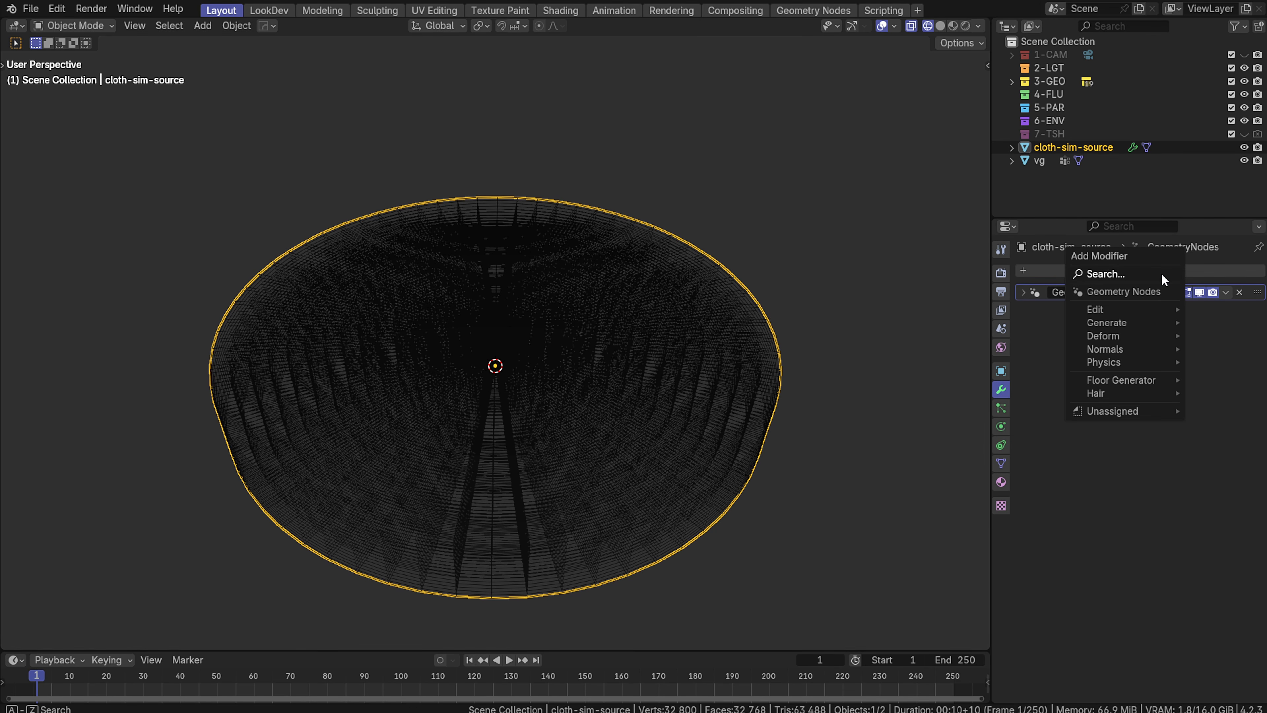
mouse_move(1123, 311)
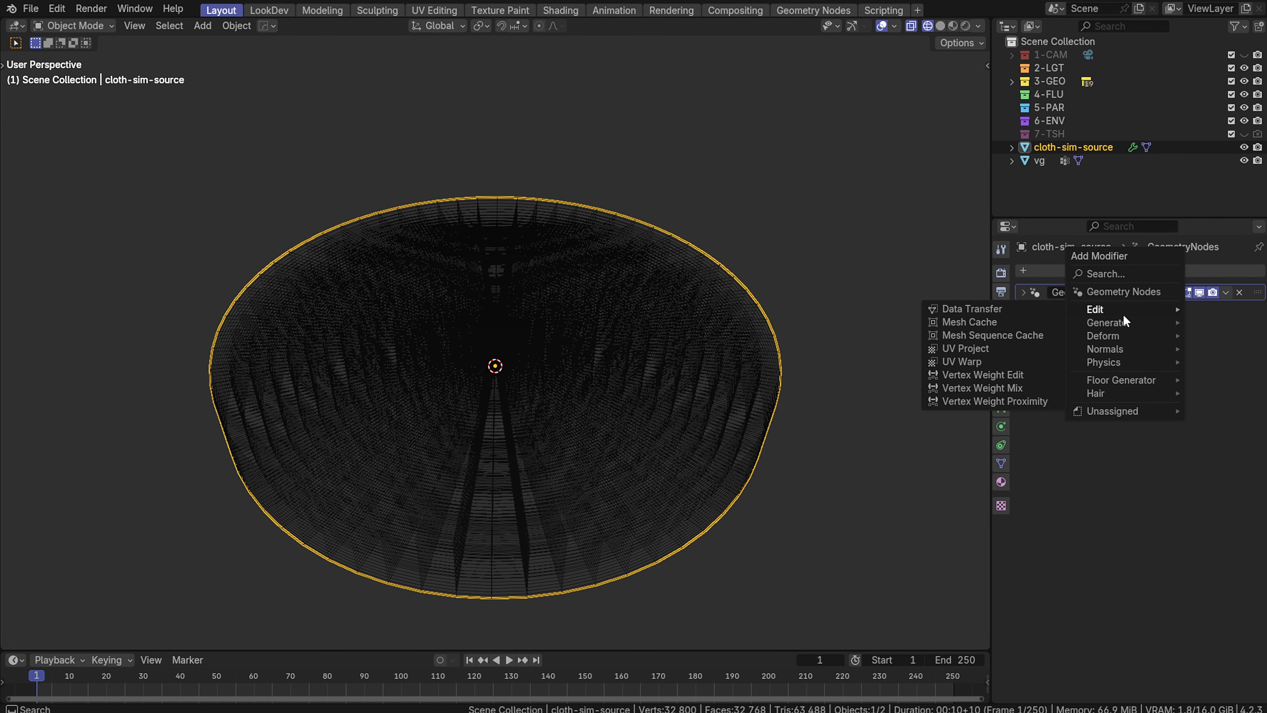
left_click(1010, 310)
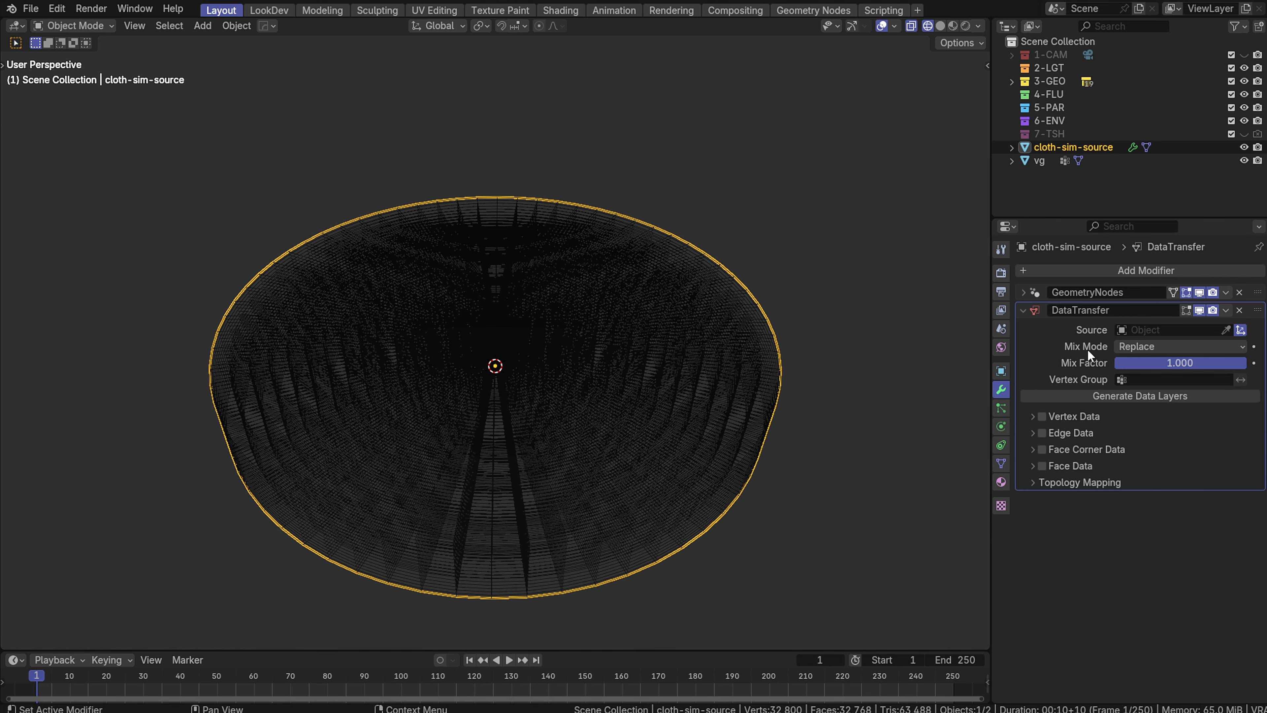
left_click(1146, 333)
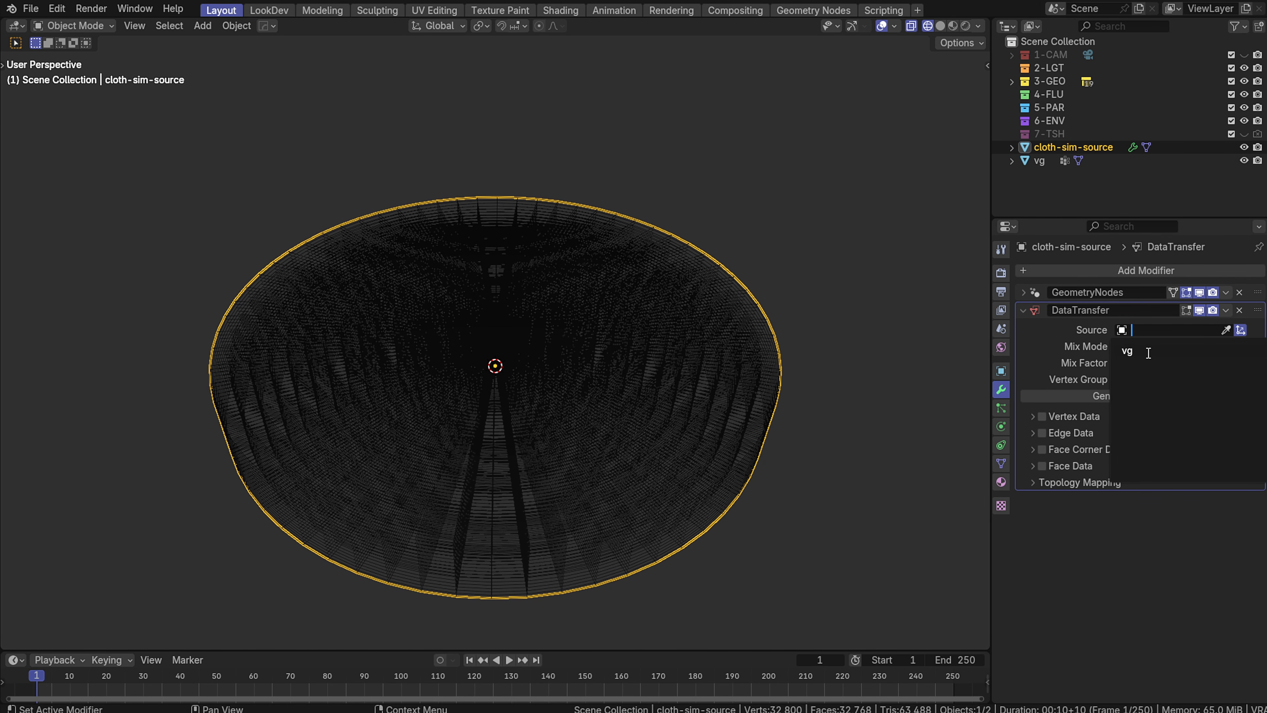
left_click(1148, 352)
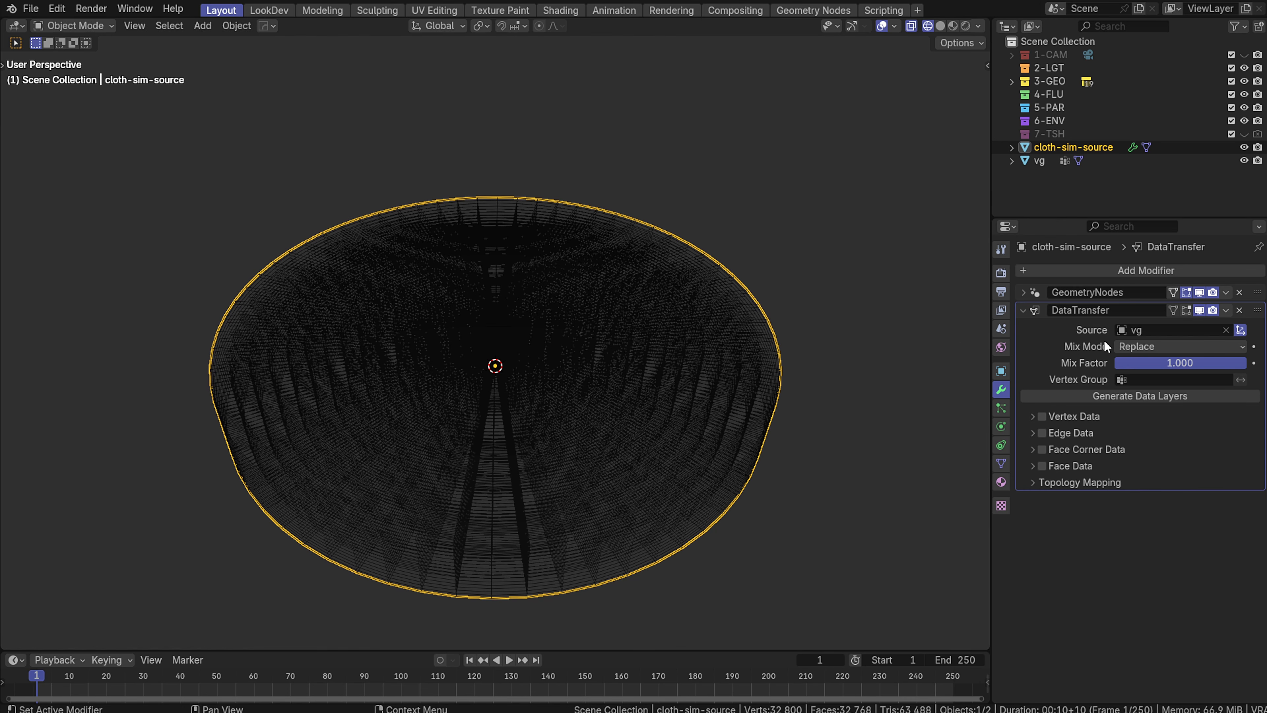
Enable vertex group transfer under the modifier's Vertex Data and generate the data layers
left_click(1039, 420)
left_click(1028, 417)
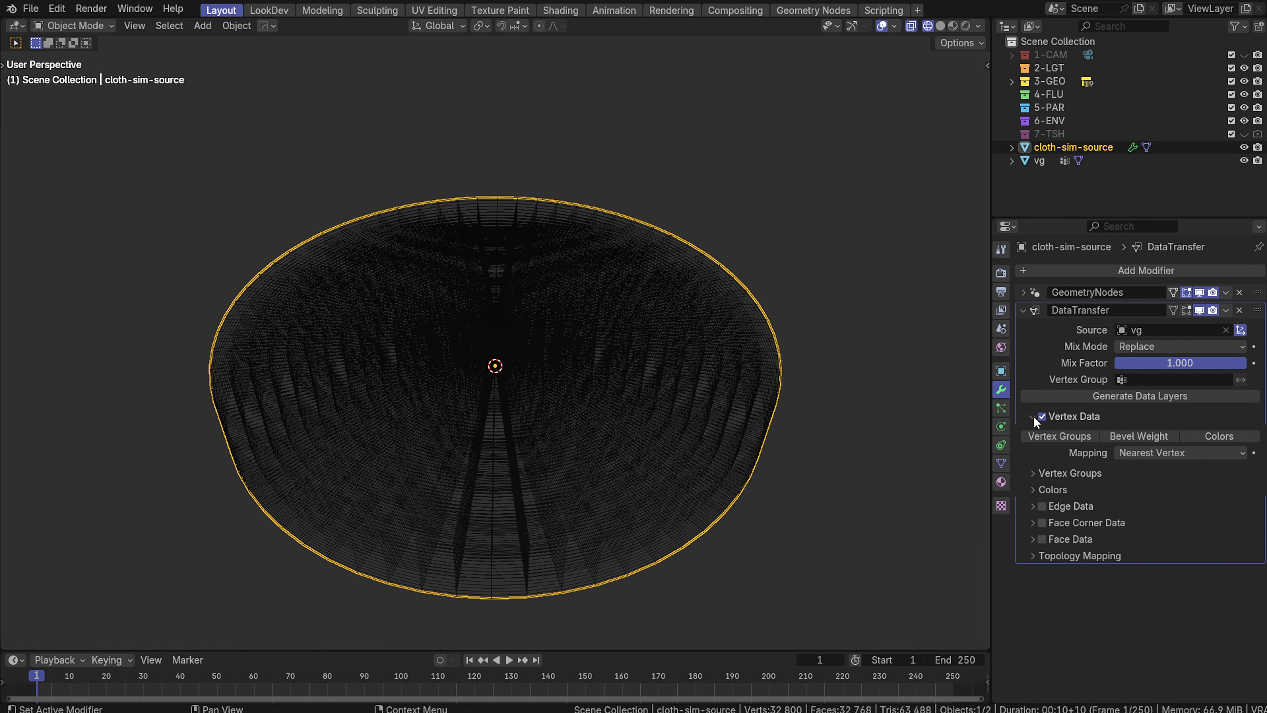
left_click(1039, 435)
left_click(1122, 397)
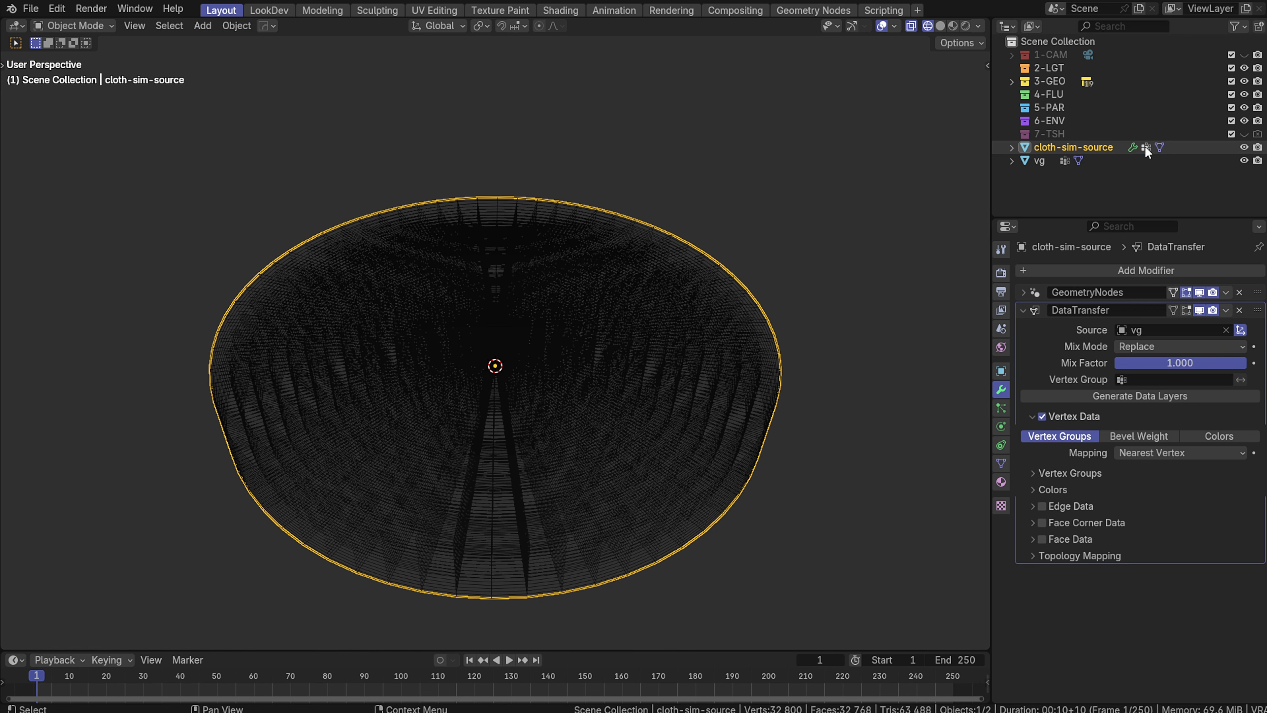
Set the Data Transfer modifier's vertex group to Group and collapse the modifier
left_click(1149, 380)
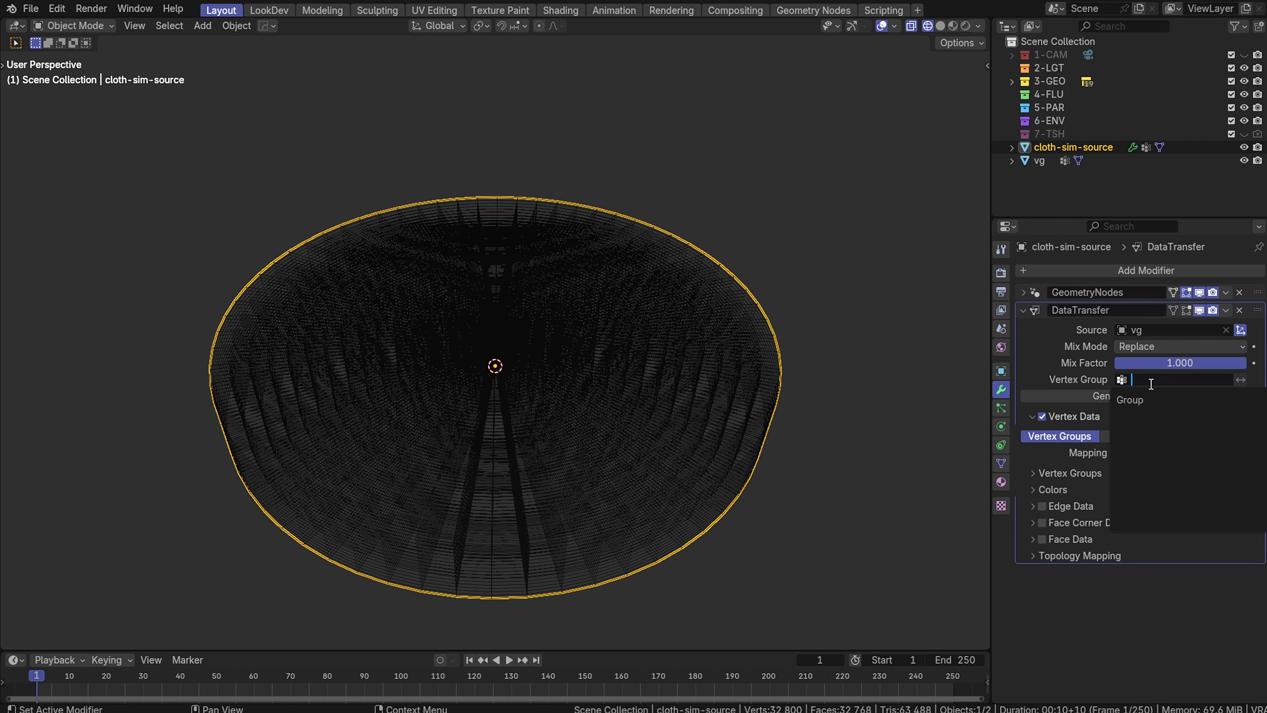
left_click(1152, 402)
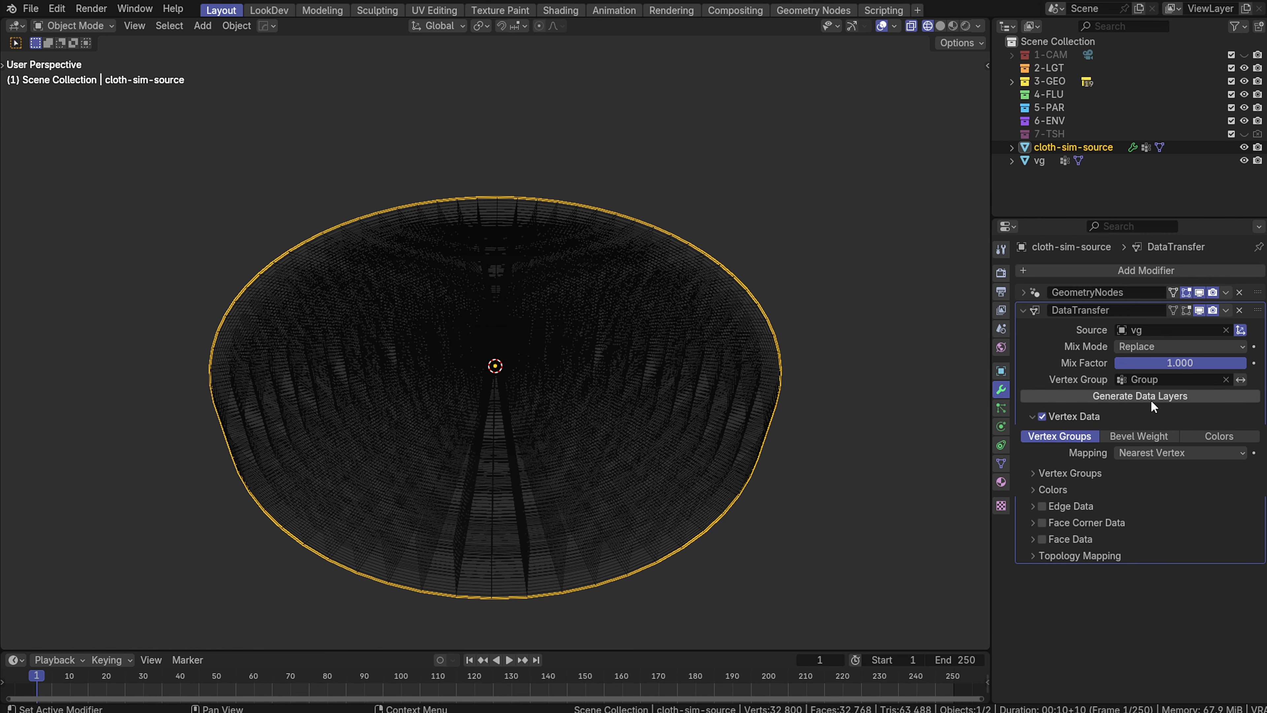
middle_click_drag(518, 210, 621, 295)
left_click(1022, 310)
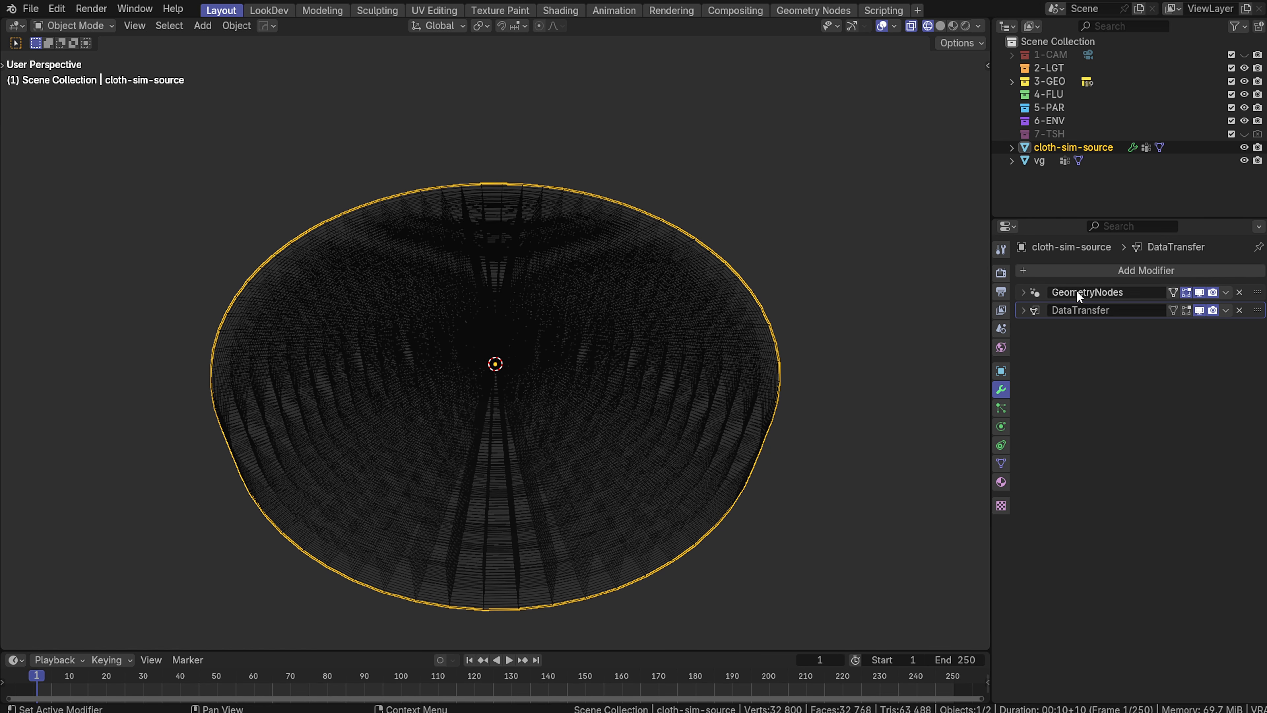
Review the Vertex Data mapping options of the Data Transfer modifier and collapse it again
left_click(1022, 309)
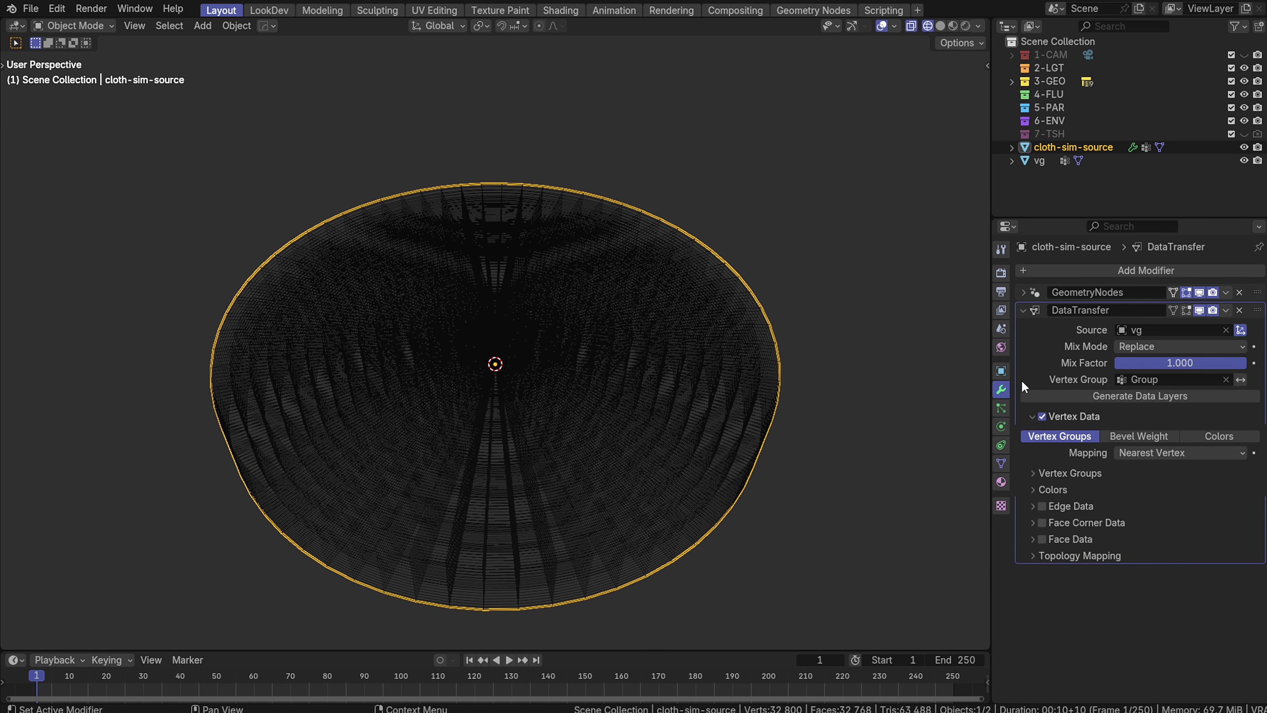
middle_click_drag(444, 367, 687, 328)
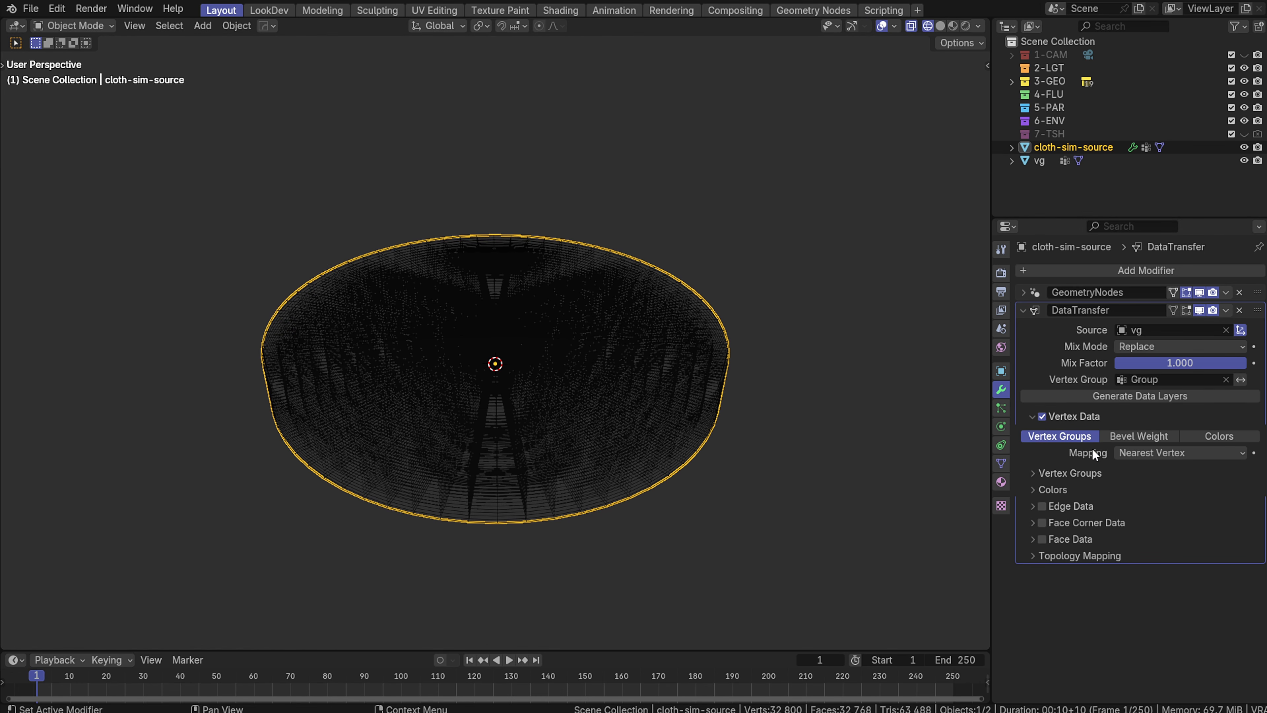
left_click(1168, 454)
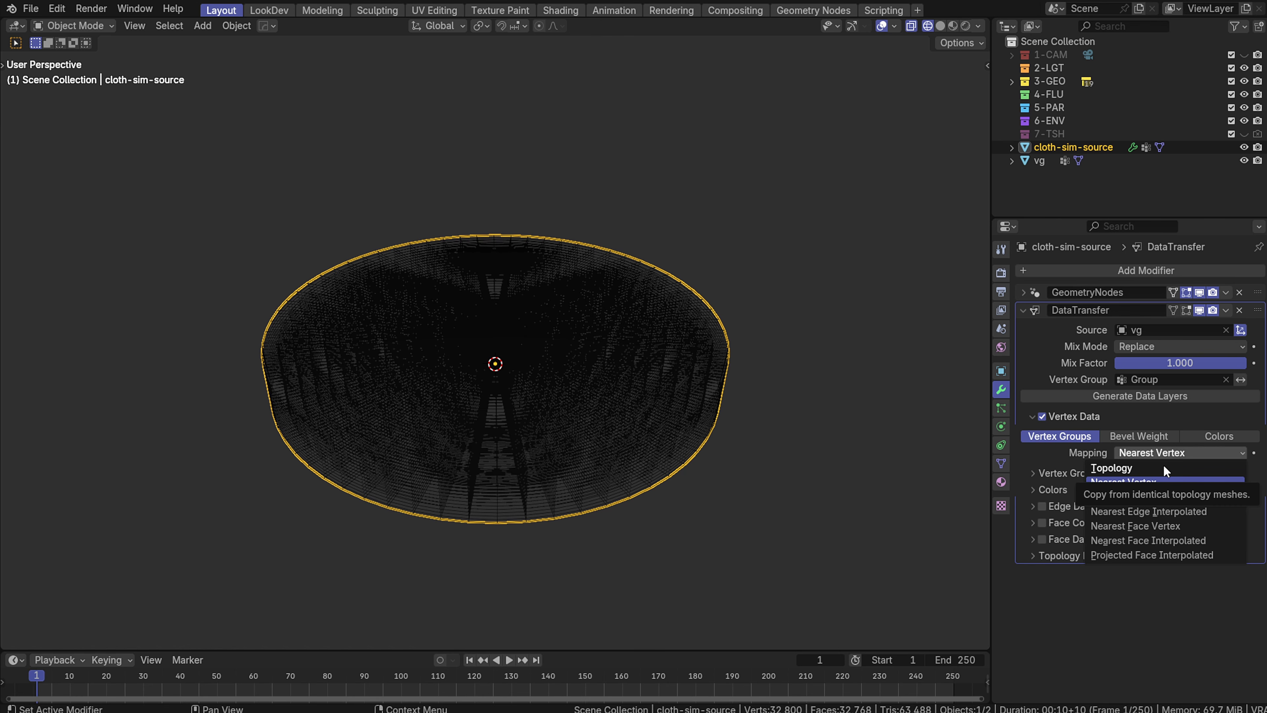
key("Escape")
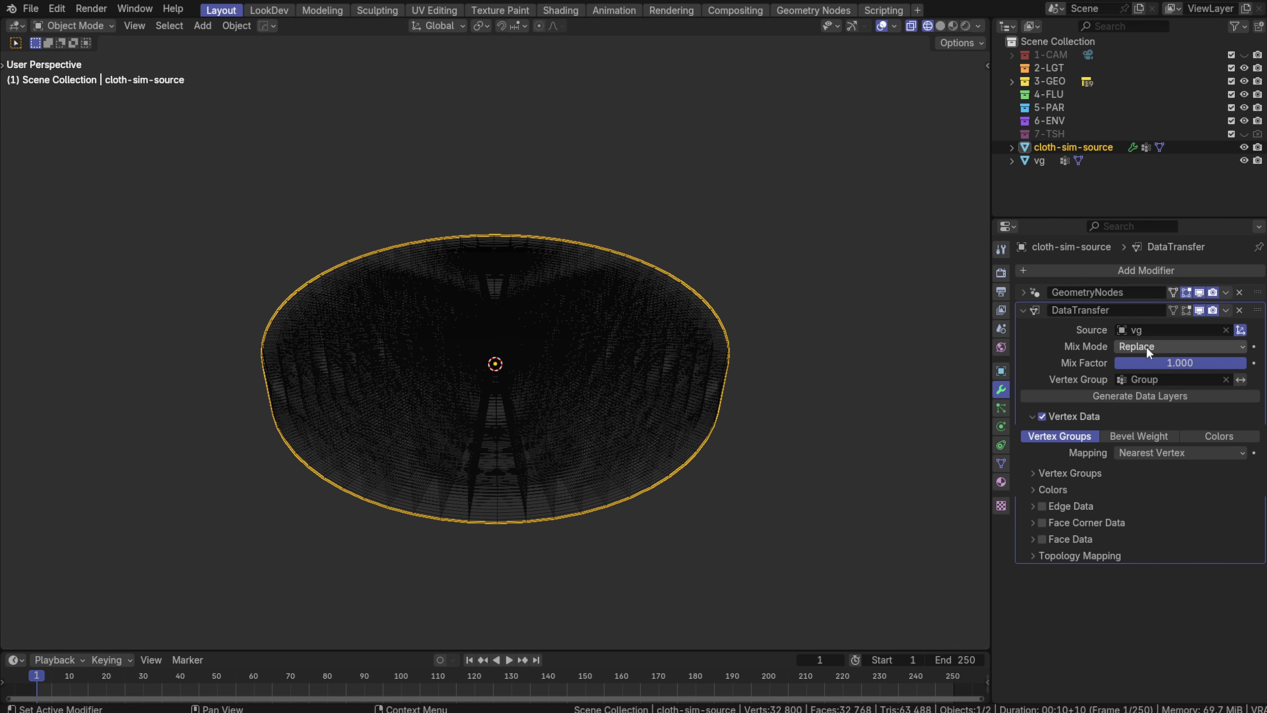
left_click(1021, 314)
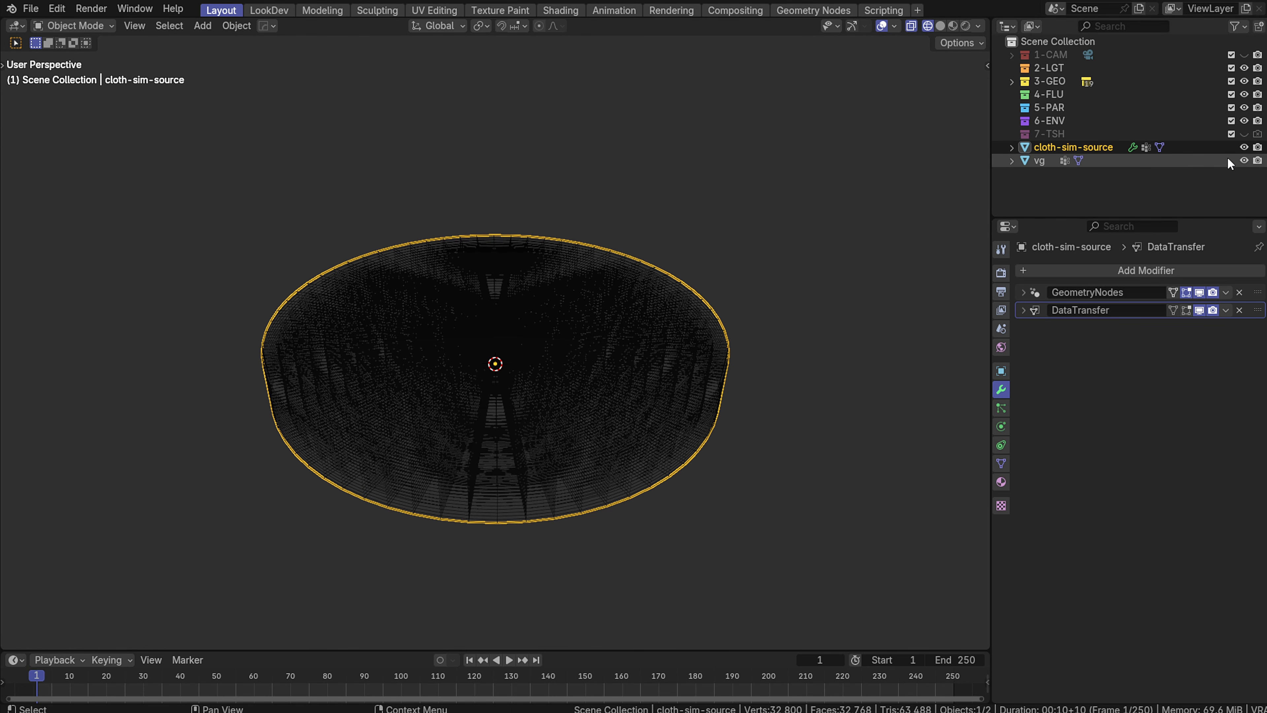
Hide the vg object in the viewport and reselect cloth-sim-source
left_click(1243, 160)
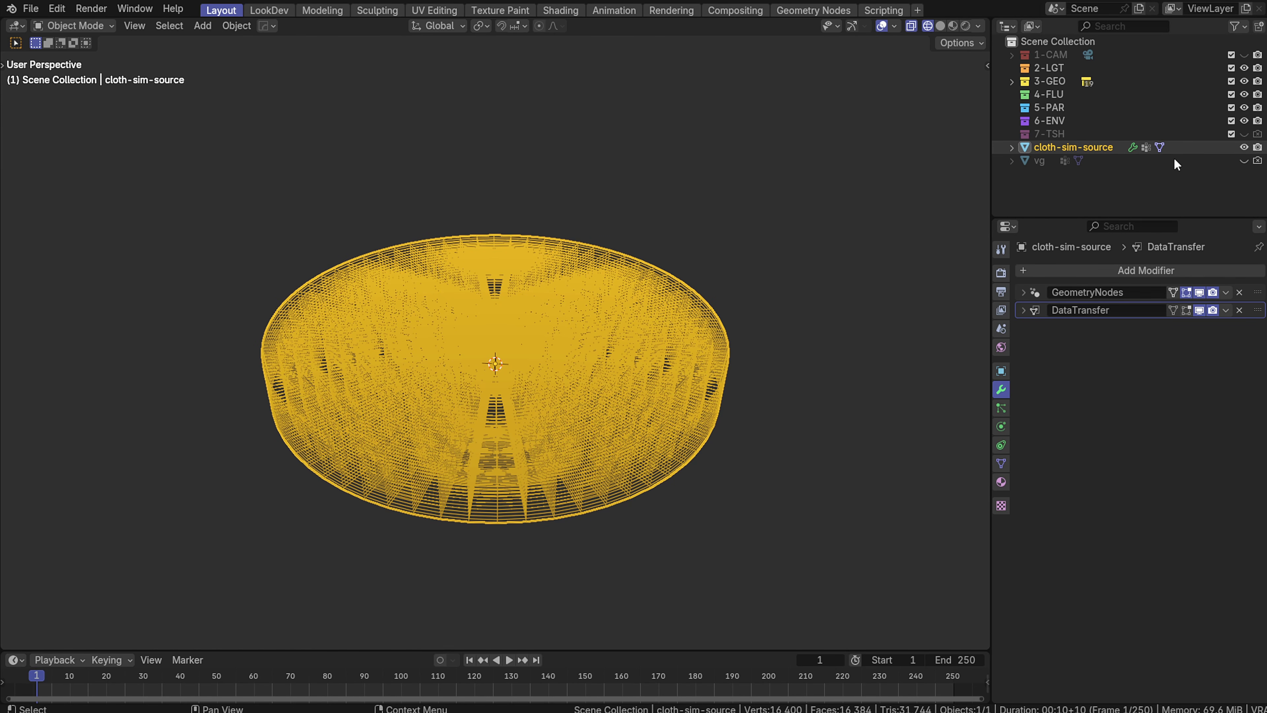
left_click(736, 181)
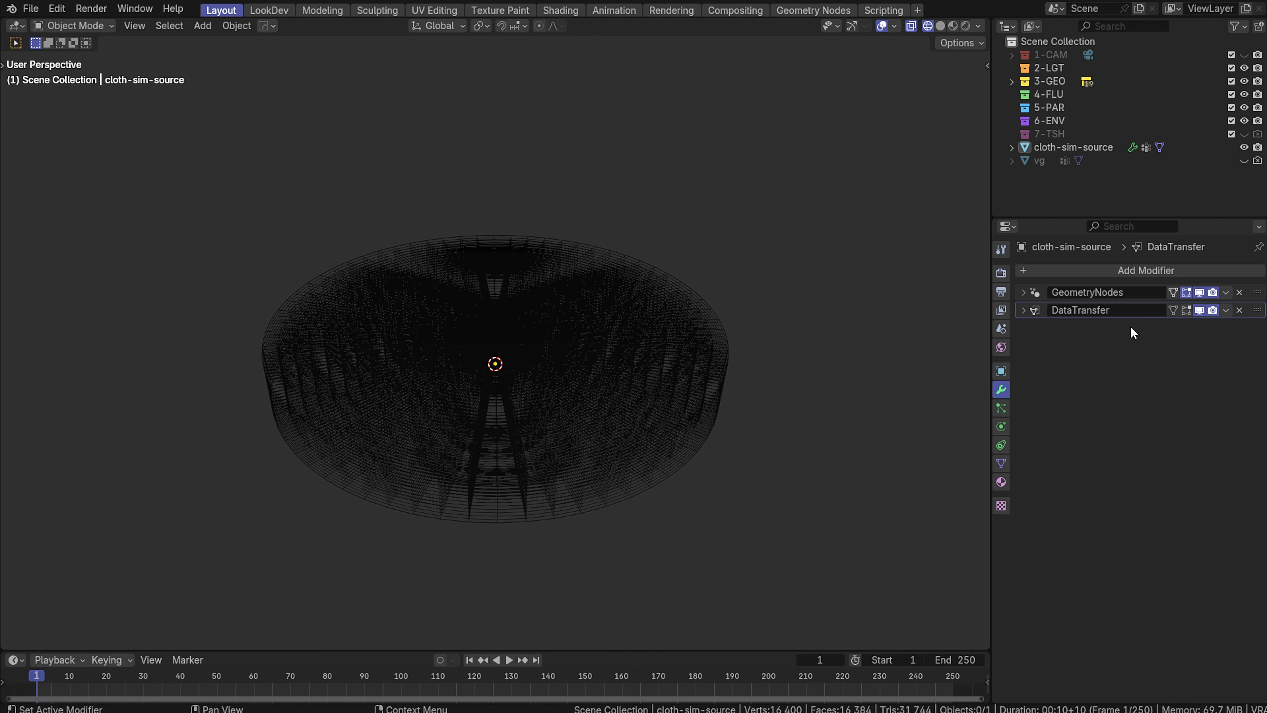
left_click(656, 337)
middle_click_drag(728, 257, 737, 410)
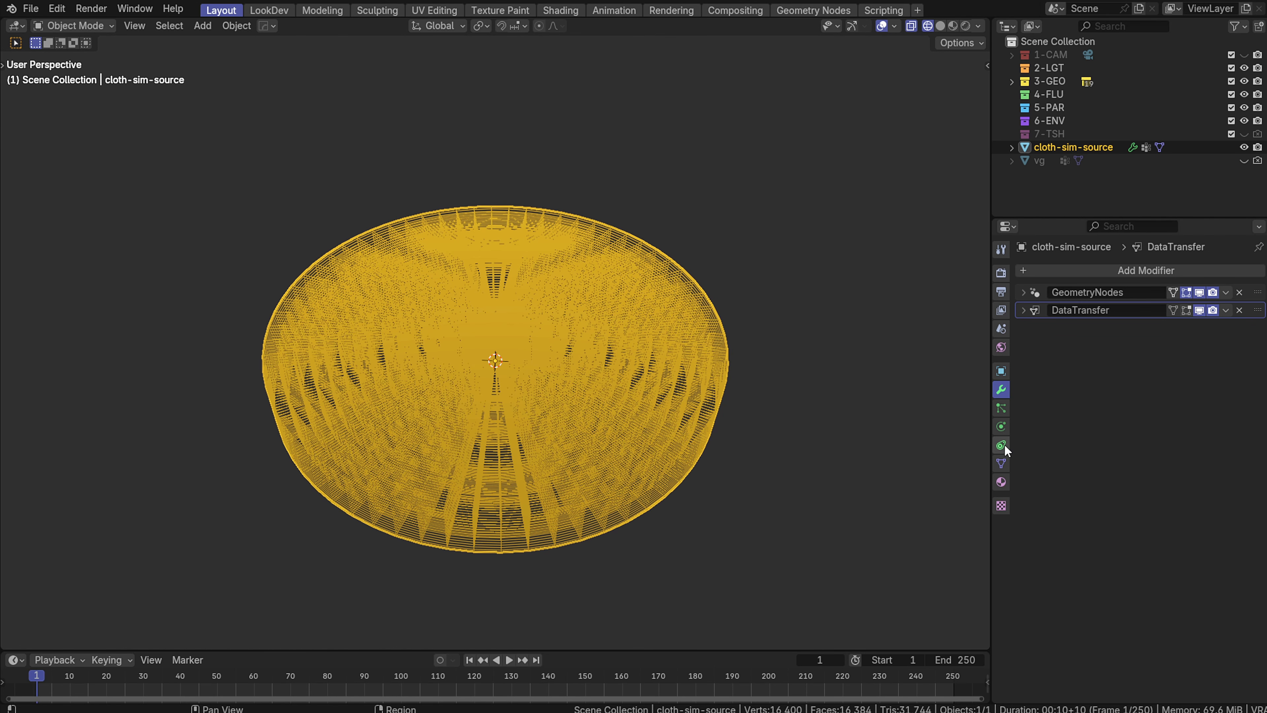
Add Cloth physics to cloth-sim-source, collapse its Physical Properties and expand the Shape settings
left_click(1002, 430)
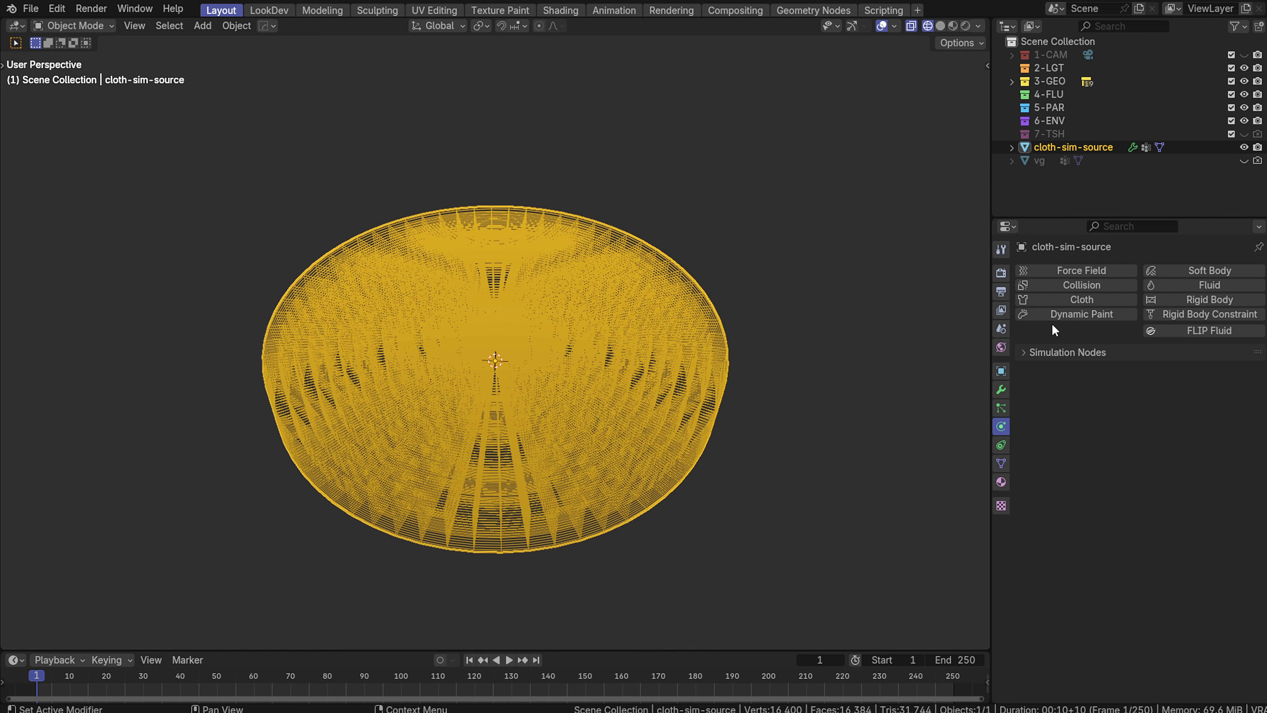
left_click(1078, 302)
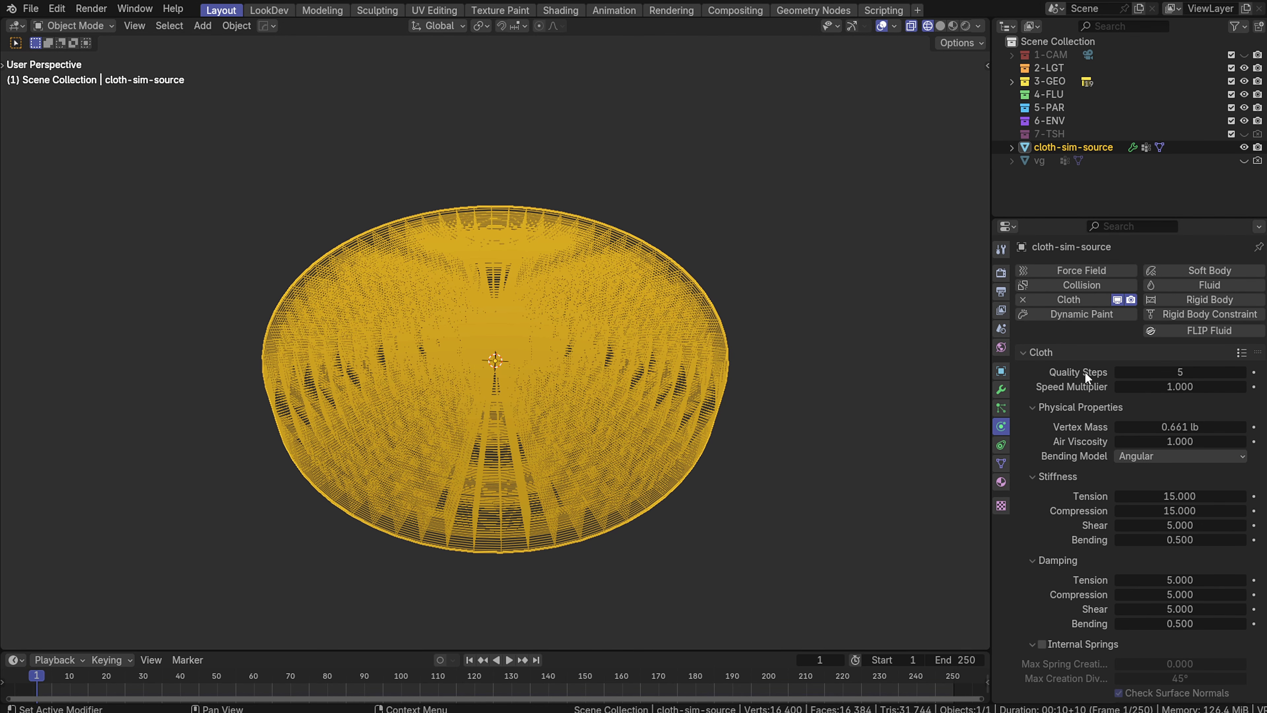
left_click(1029, 405)
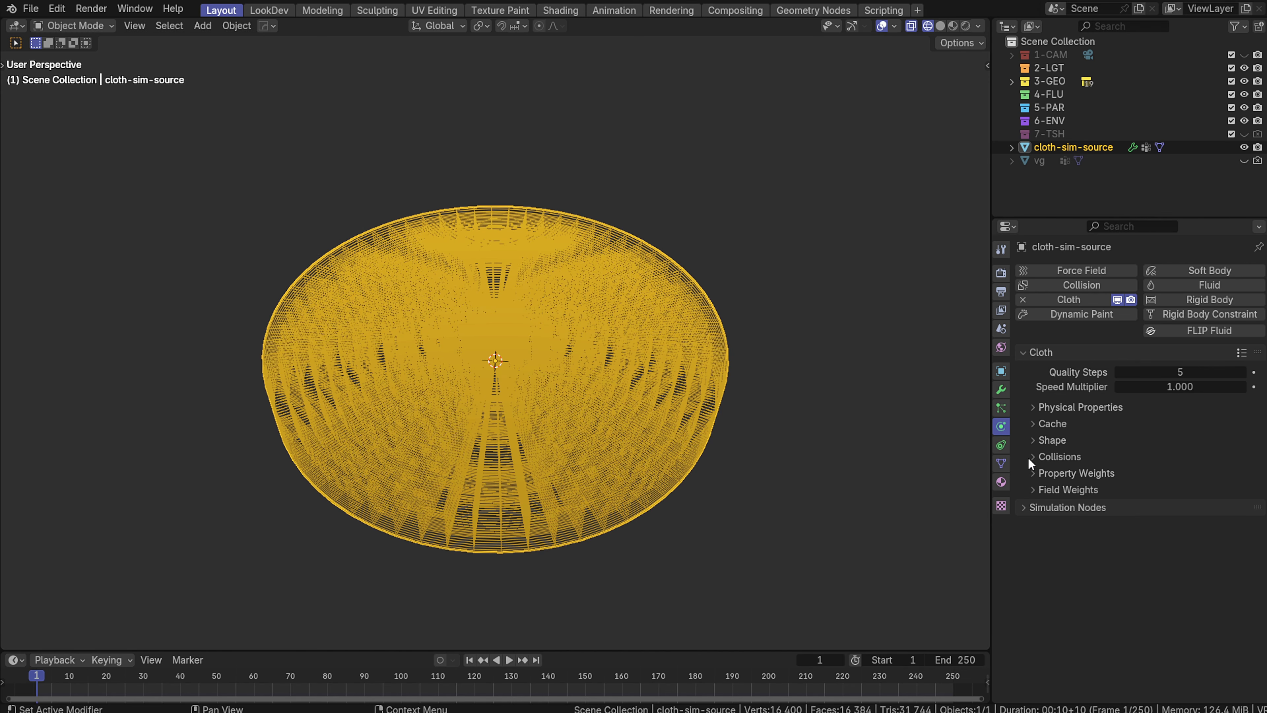
left_click(1034, 440)
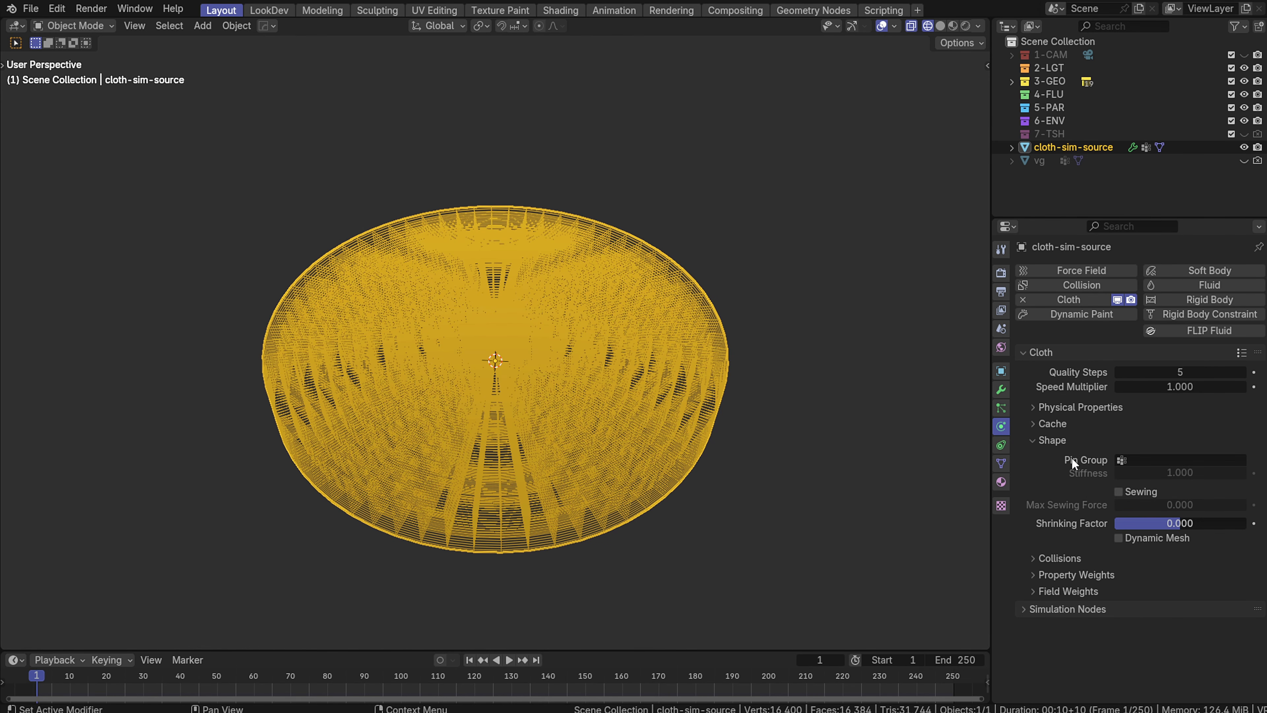
left_click(1160, 460)
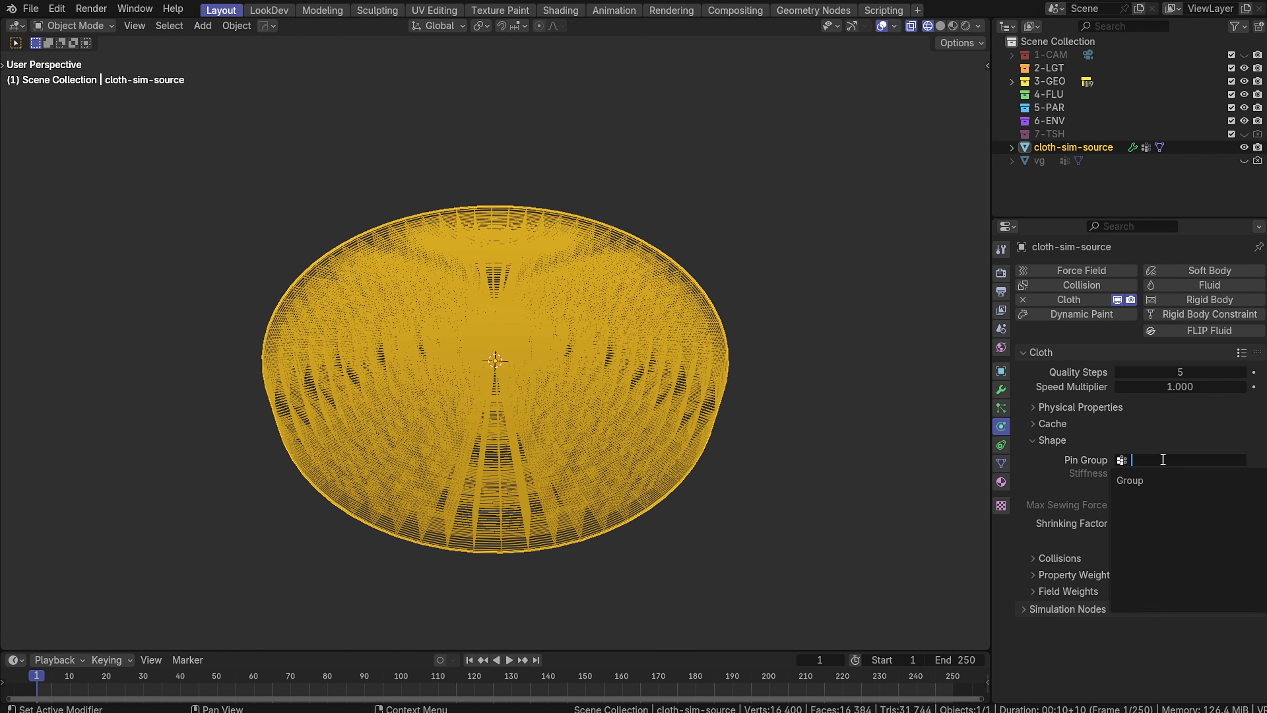
left_click(1099, 437)
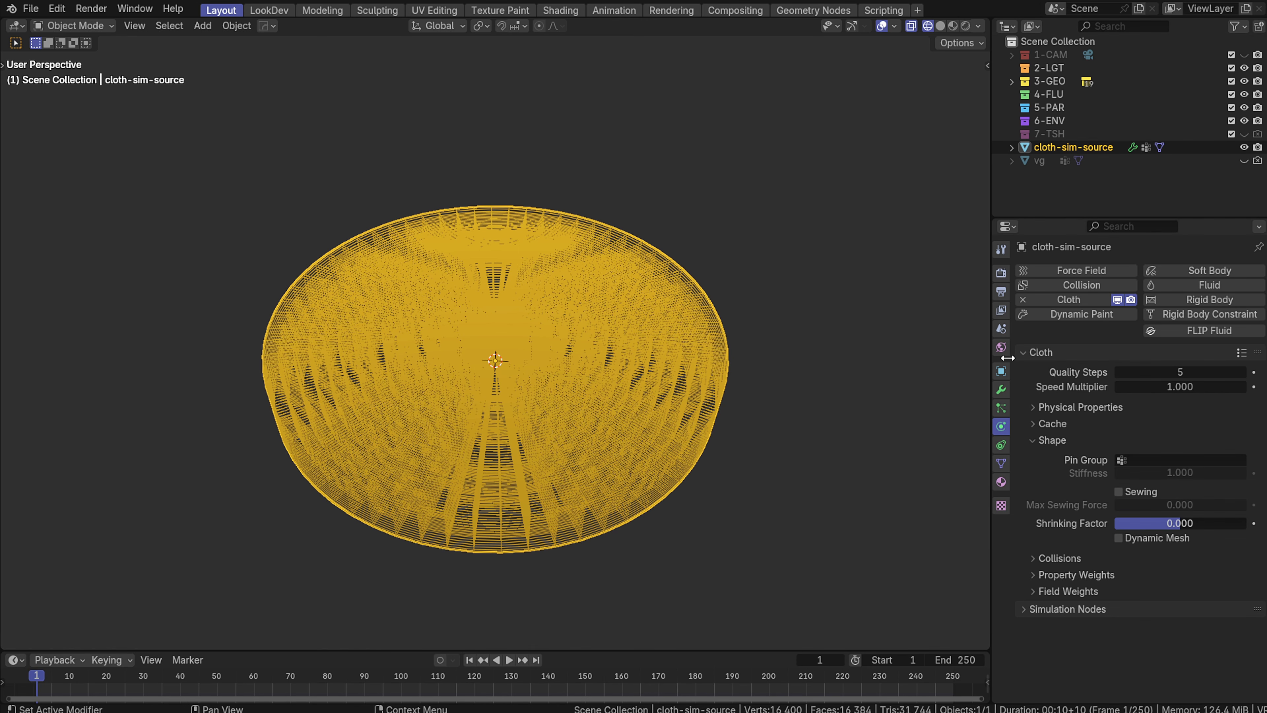
left_click(1000, 390)
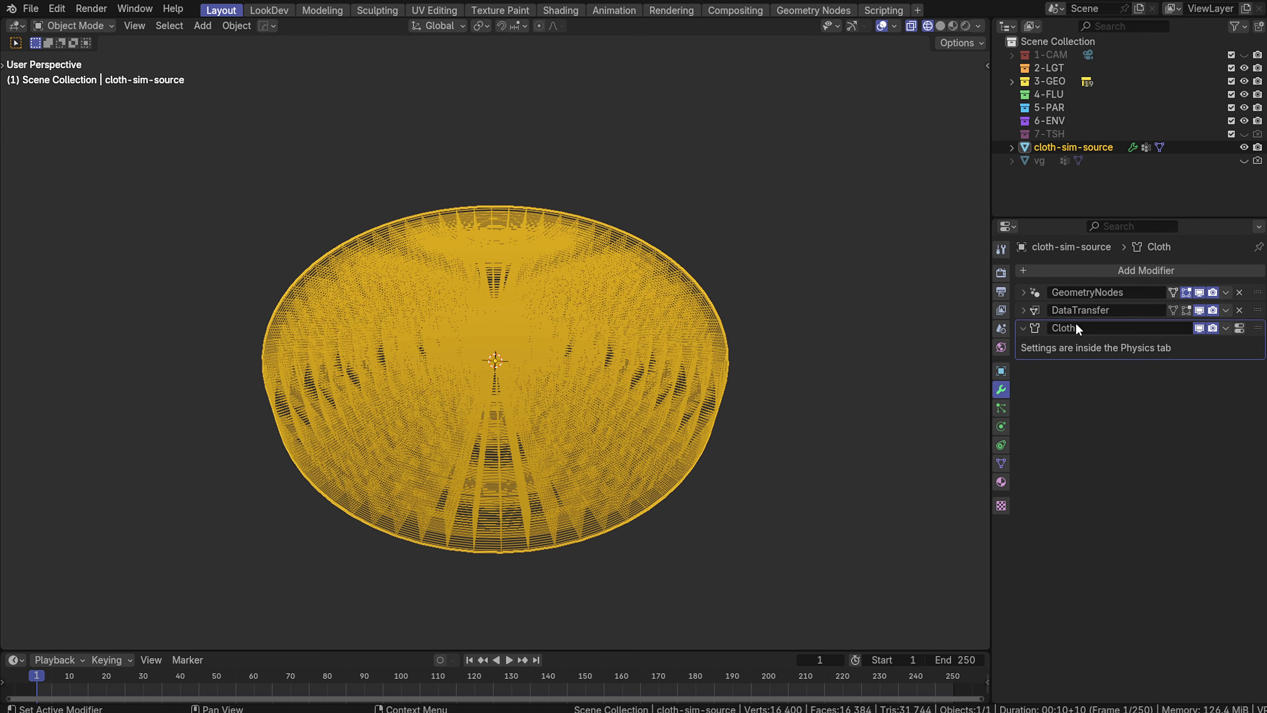
left_click(1001, 426)
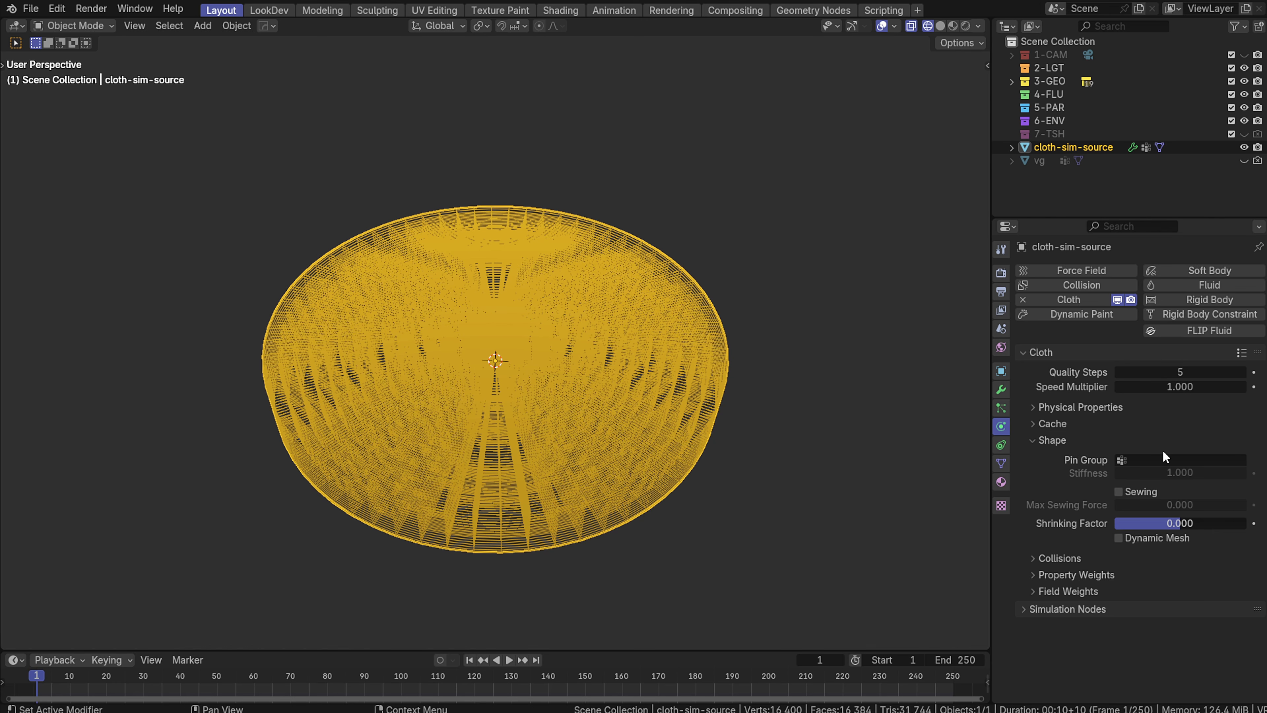
Set the cloth's pin group to Group and collapse the Shape settings
left_click(1165, 459)
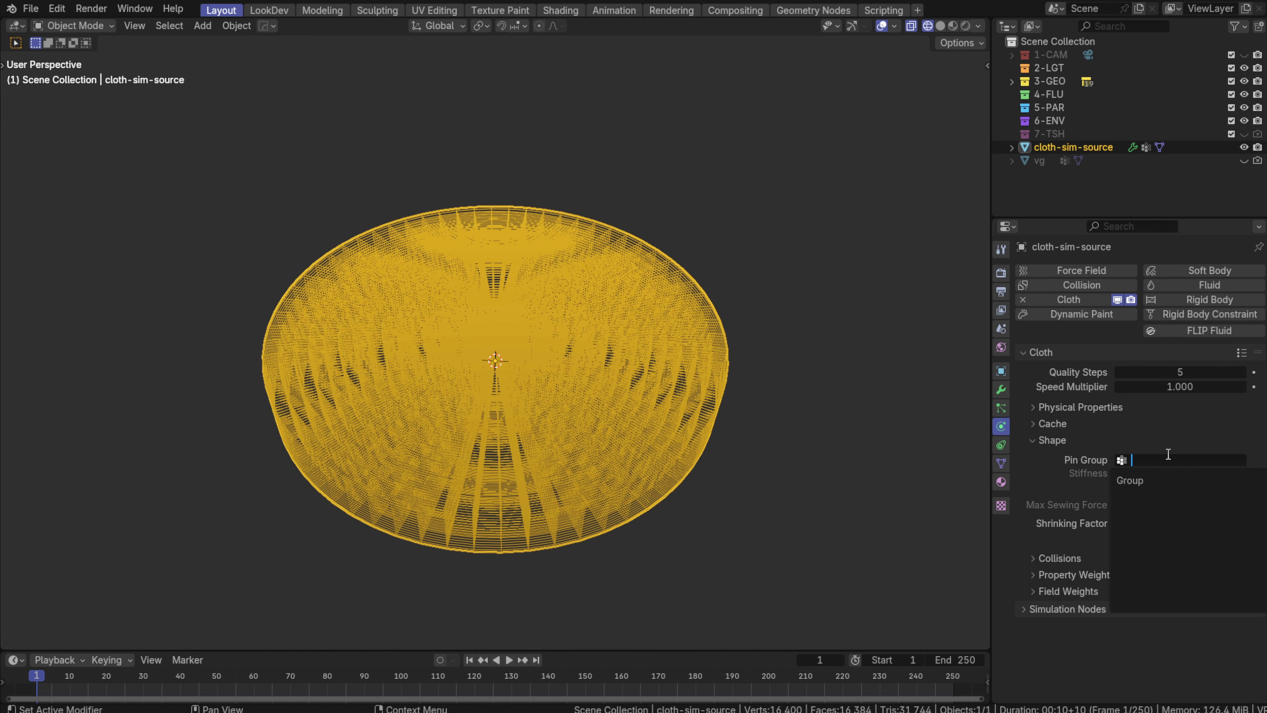
left_click(1138, 480)
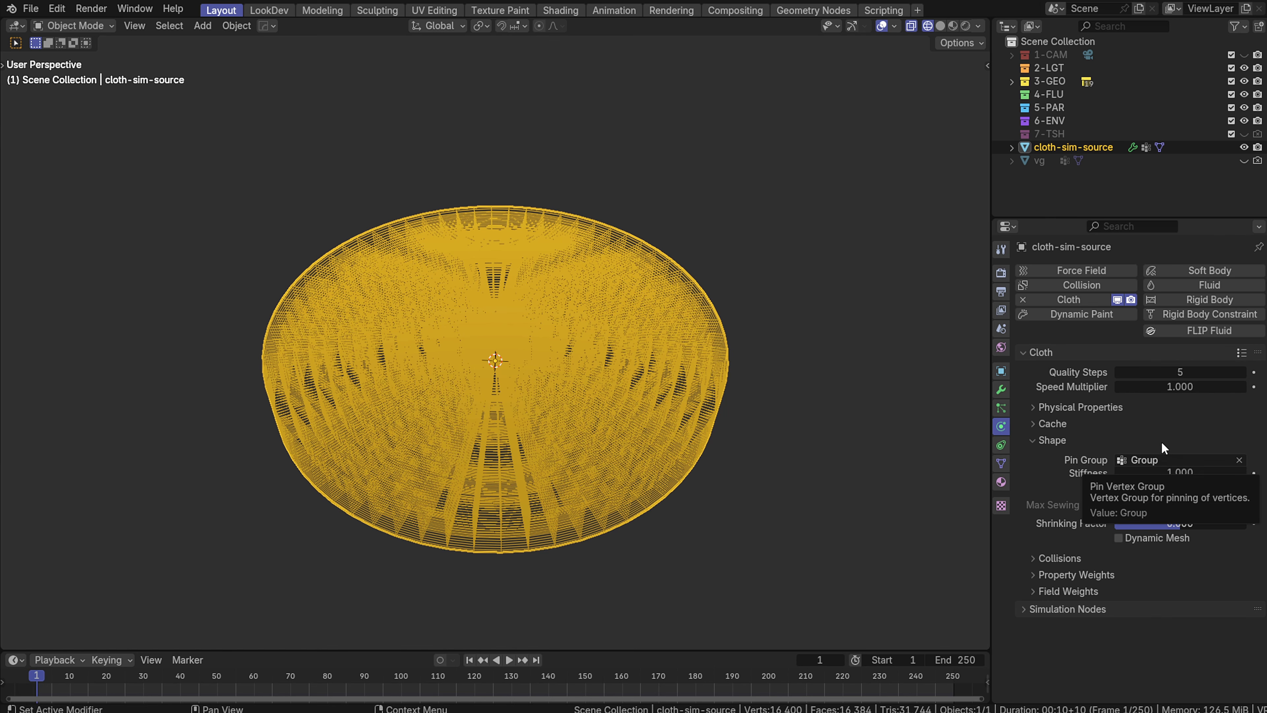
middle_click_drag(769, 353, 711, 279)
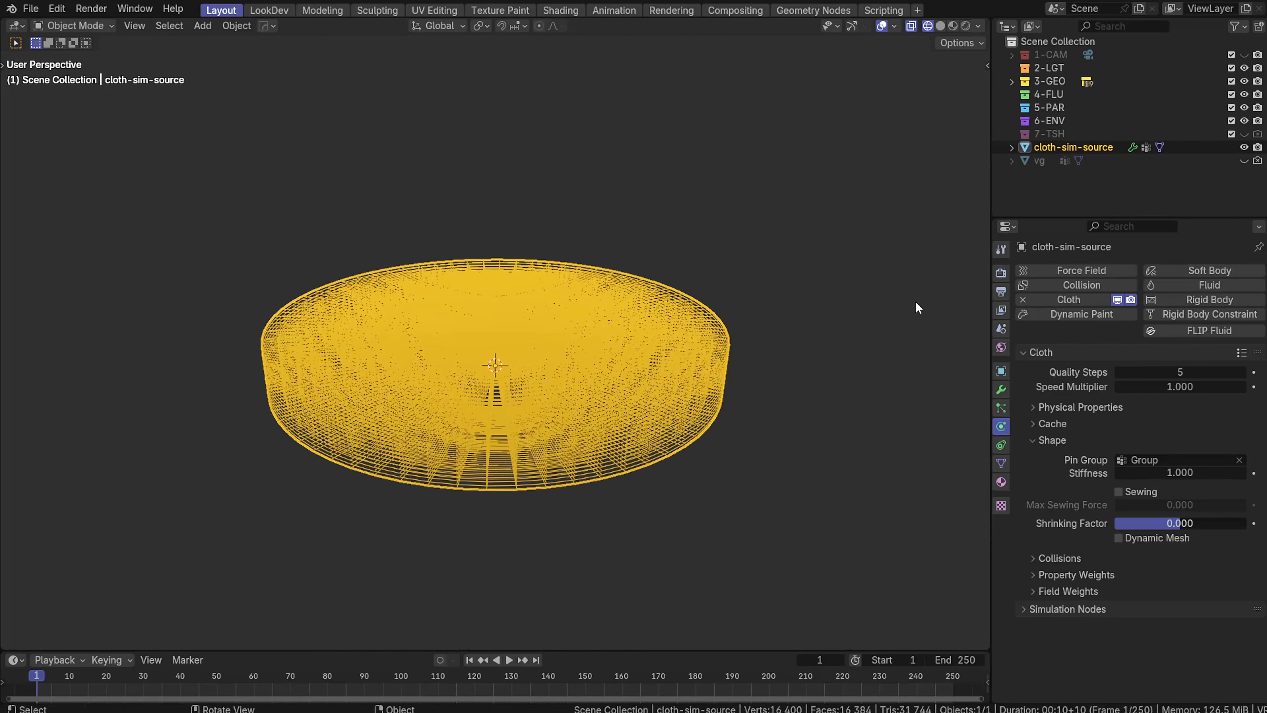
left_click(1045, 442)
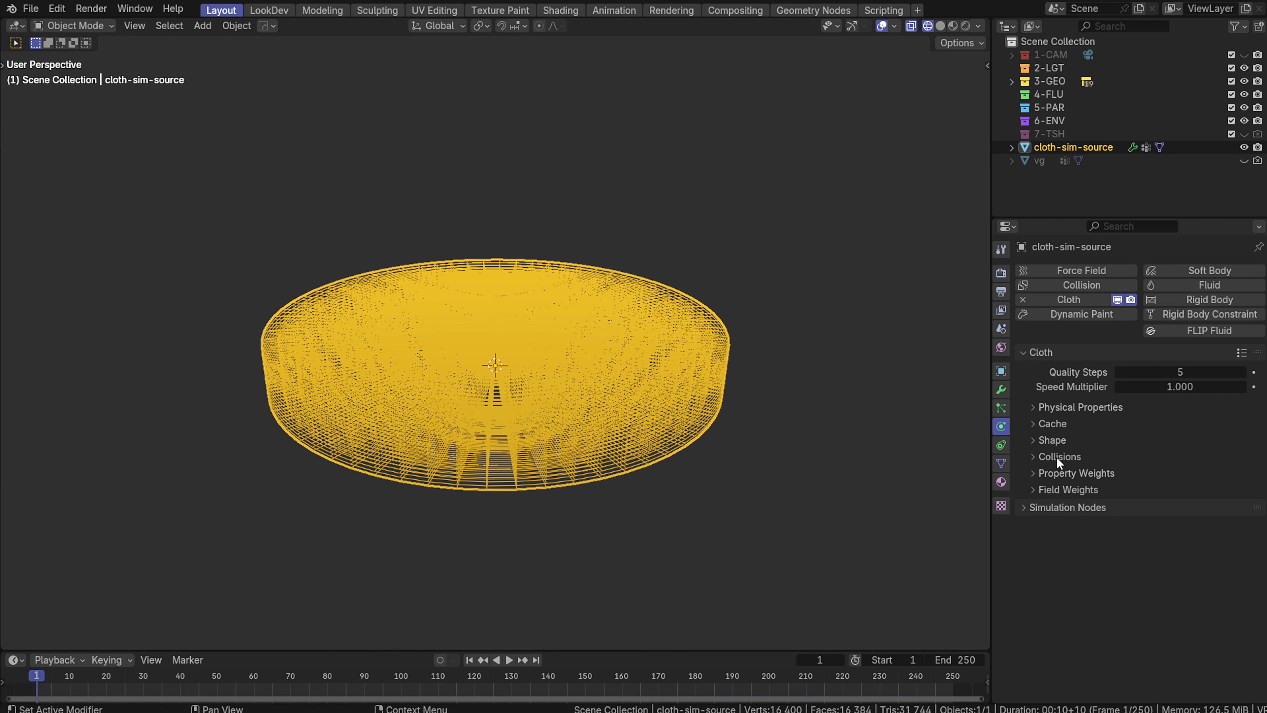
Set the cloth's gravity field weight to -1 and collapse the Field Weights settings
left_click(1064, 476)
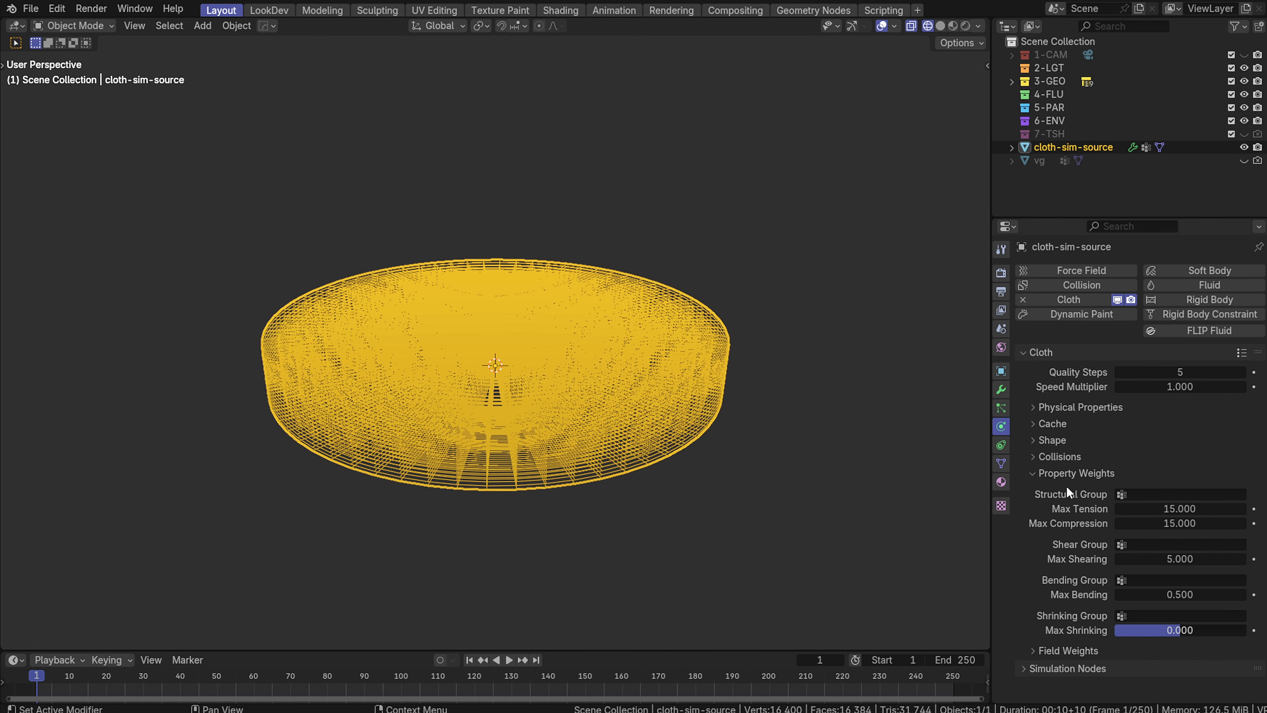
left_click(1067, 474)
left_click(1062, 493)
left_click(1164, 537)
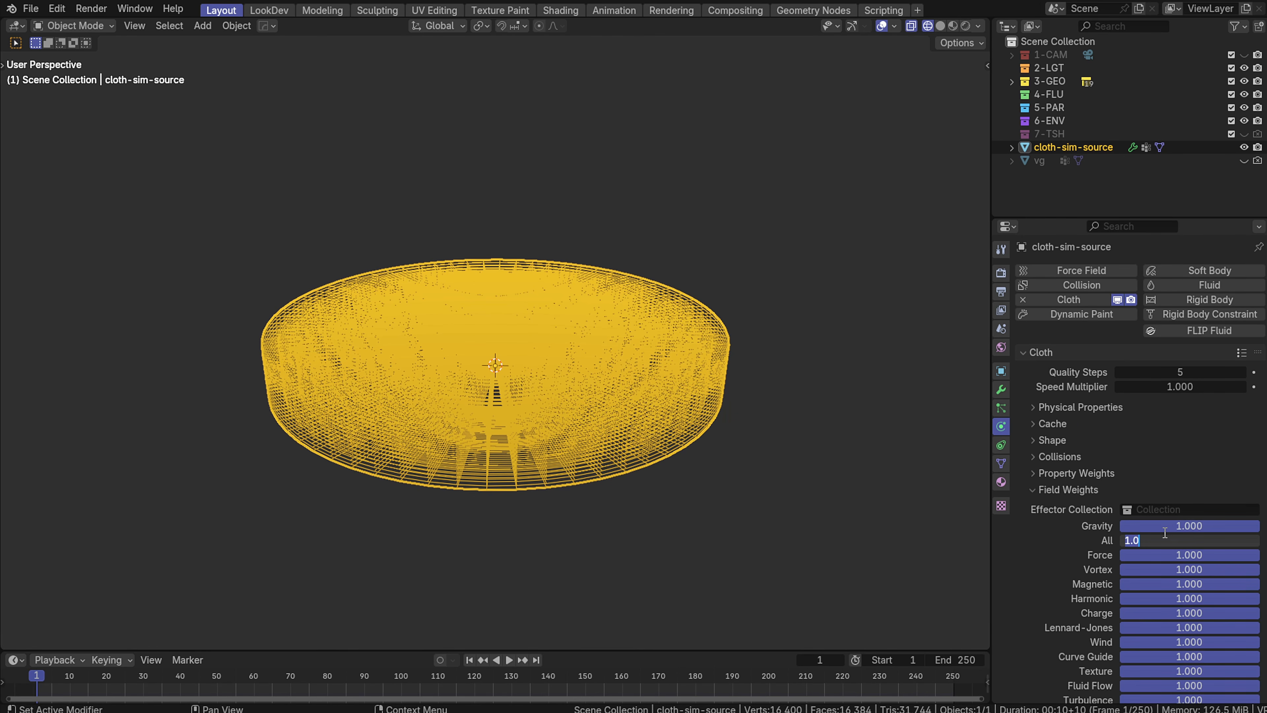
left_click(1168, 523)
left_click(1168, 523)
type("-1")
key("Return")
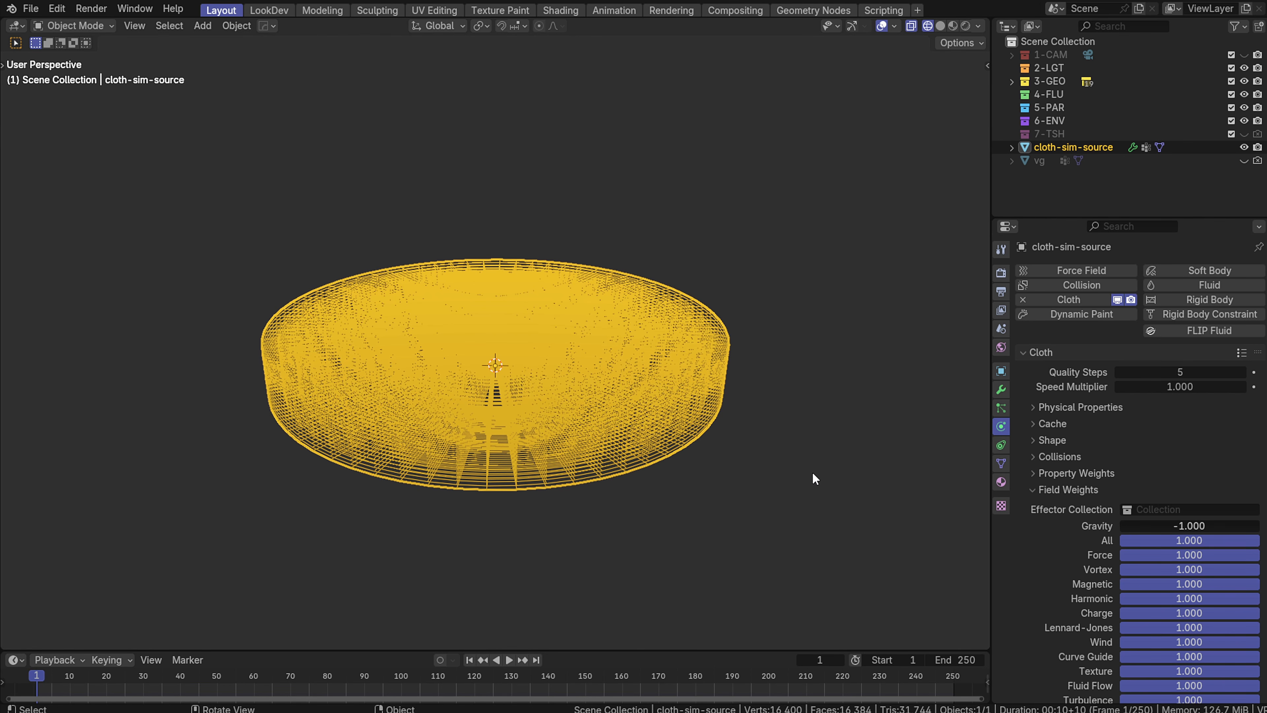
left_click(1060, 491)
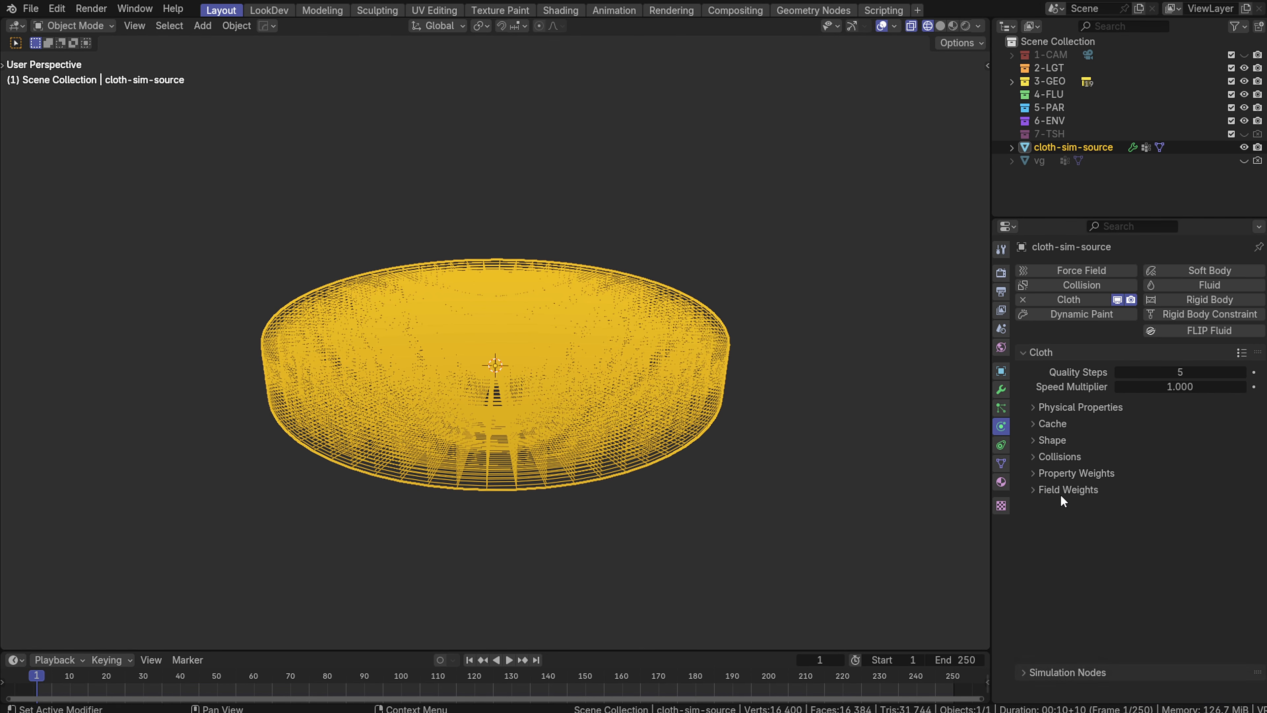
Enable self collisions for the cloth with a distance of 0.1" and collapse the Collisions settings
left_click(1071, 455)
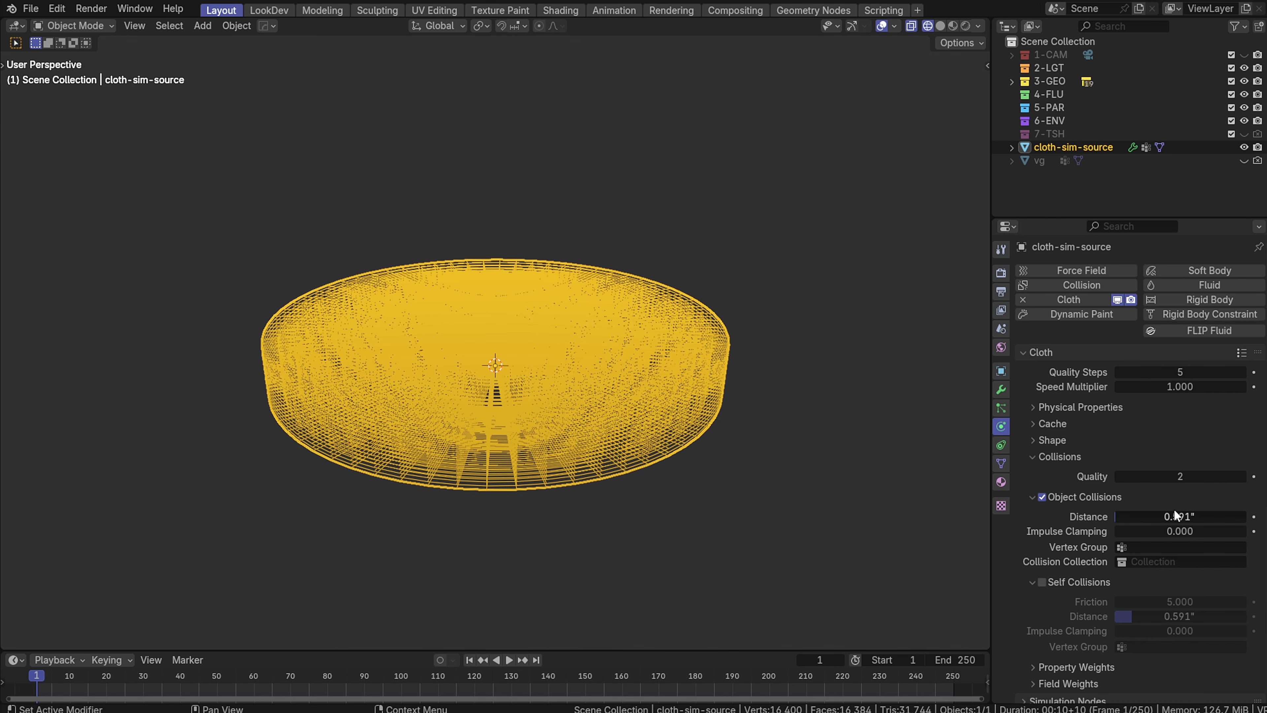
left_click(1043, 582)
scroll(1178, 586, "down", 1)
double_click(1189, 609)
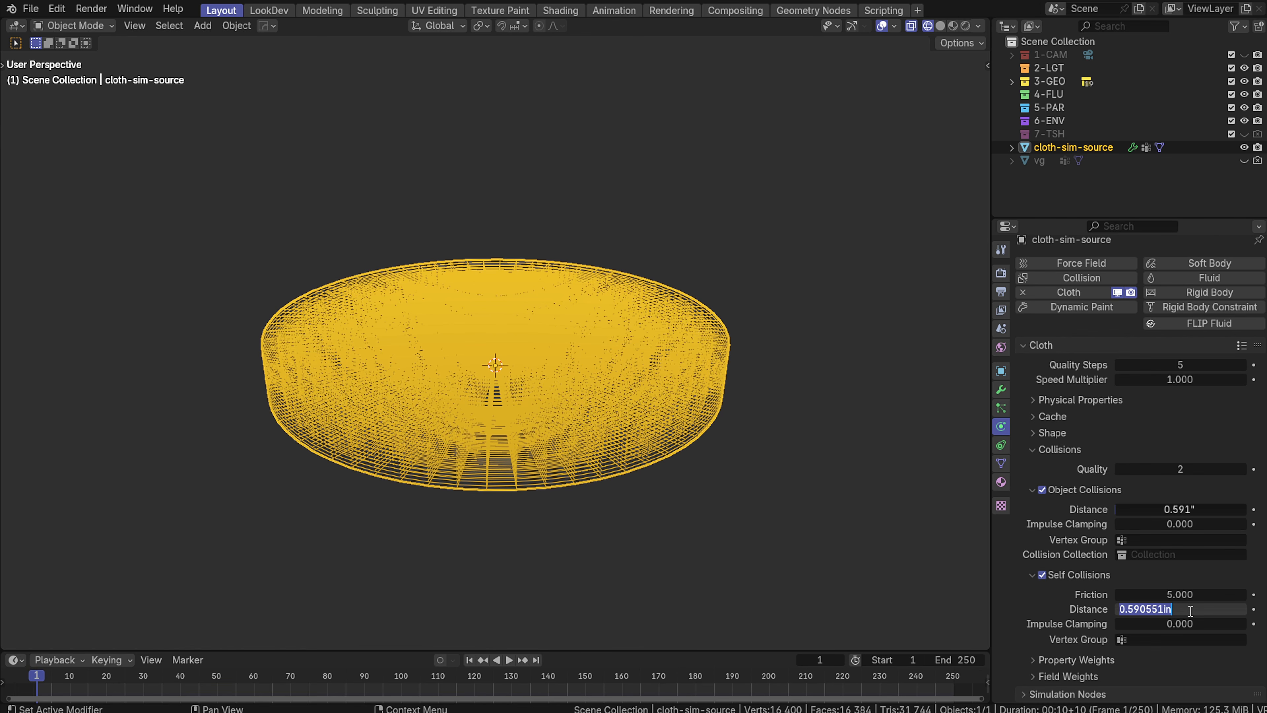
type("0.1")
key("Return")
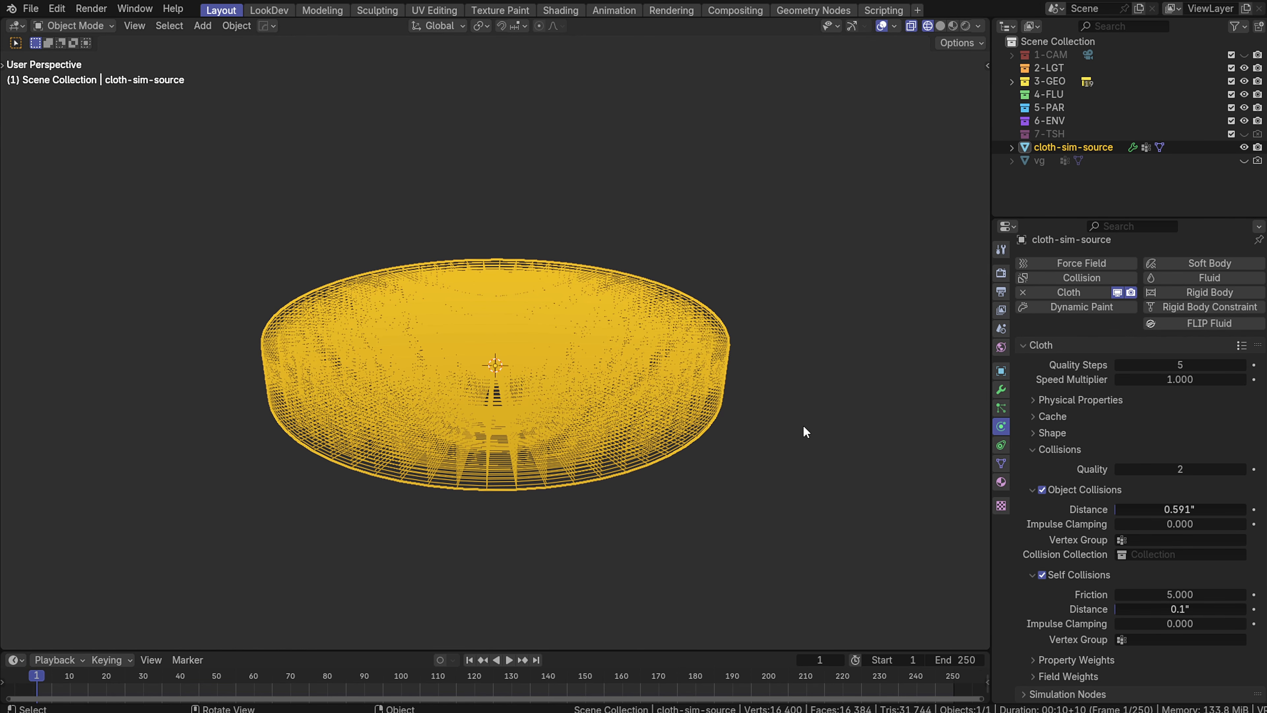
left_click(1038, 449)
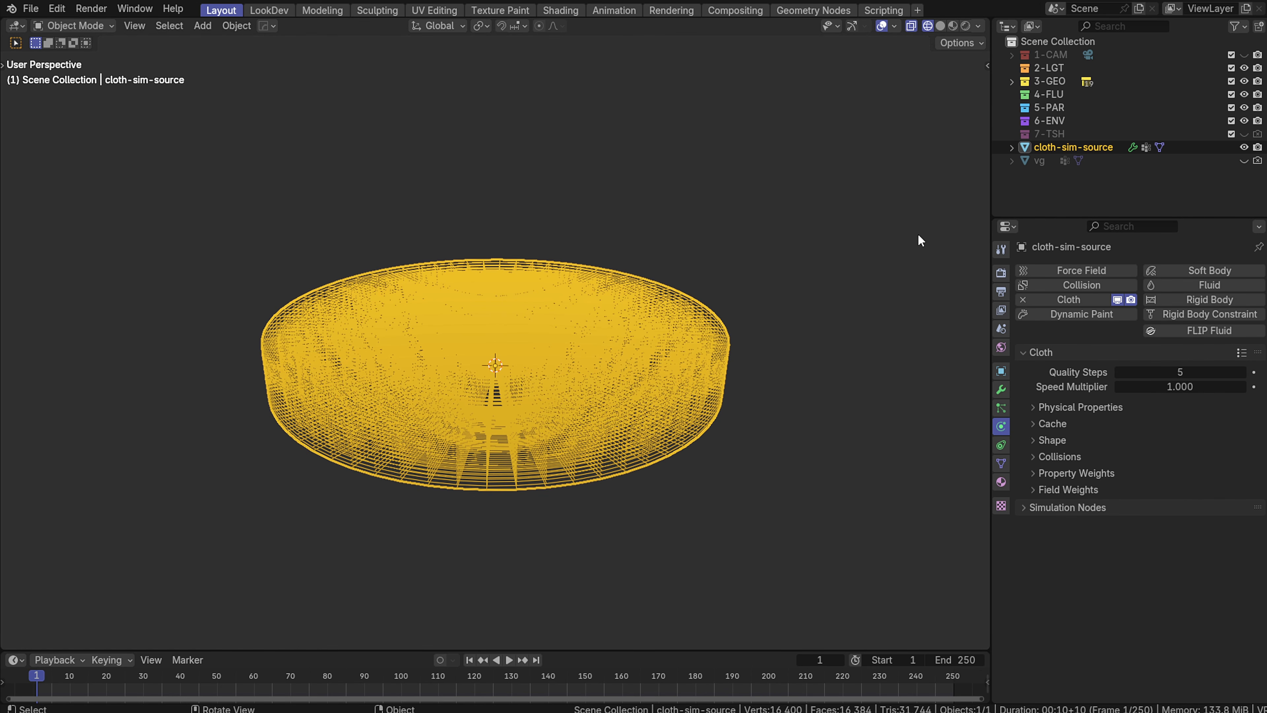
Switch the viewport to solid shading and deselect cloth-sim-source
middle_click_drag(537, 370, 576, 391)
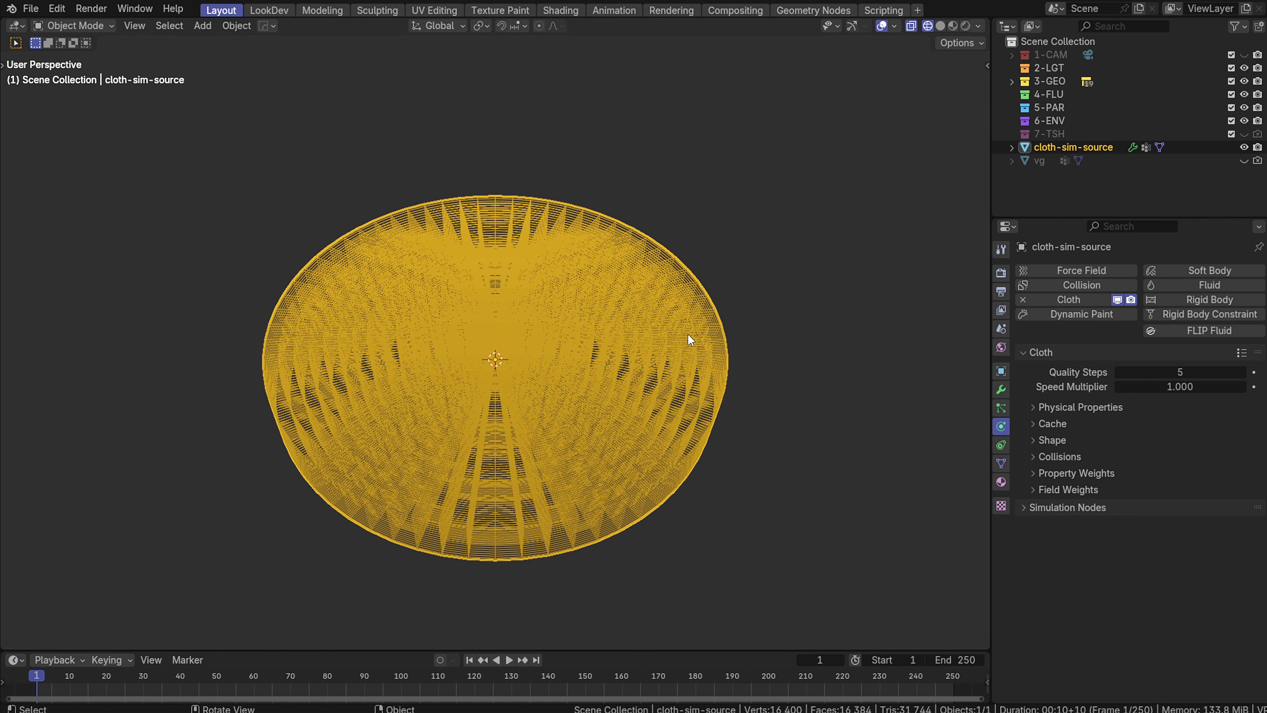
key("z")
left_click(749, 319)
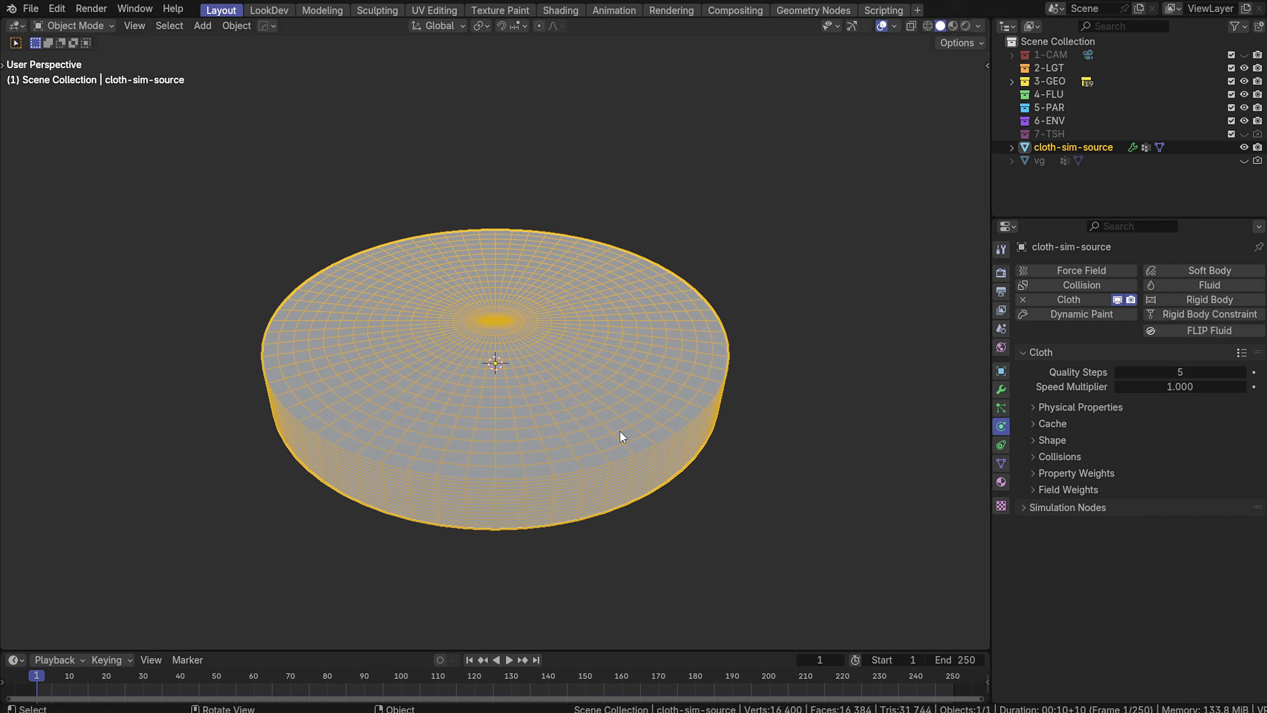
left_click(829, 414)
middle_click_drag(702, 454, 671, 431)
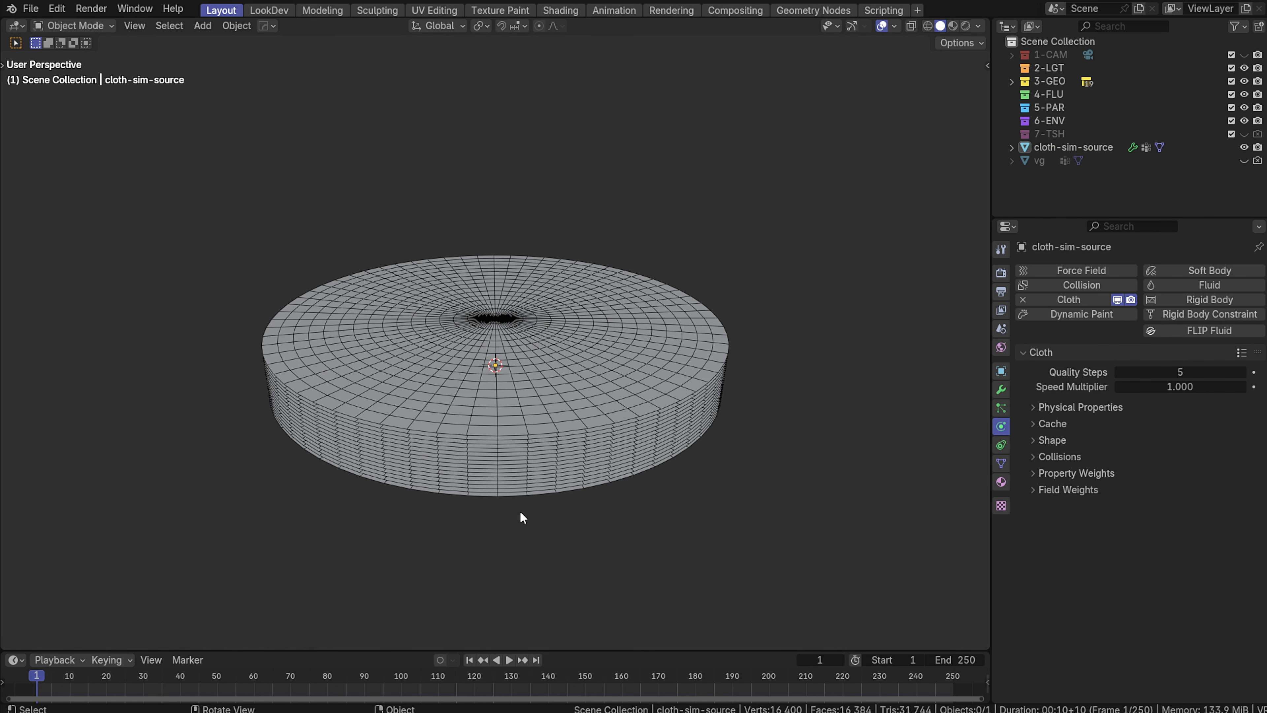
Play the cloth simulation, then rewind and replay its first frames
left_click(507, 659)
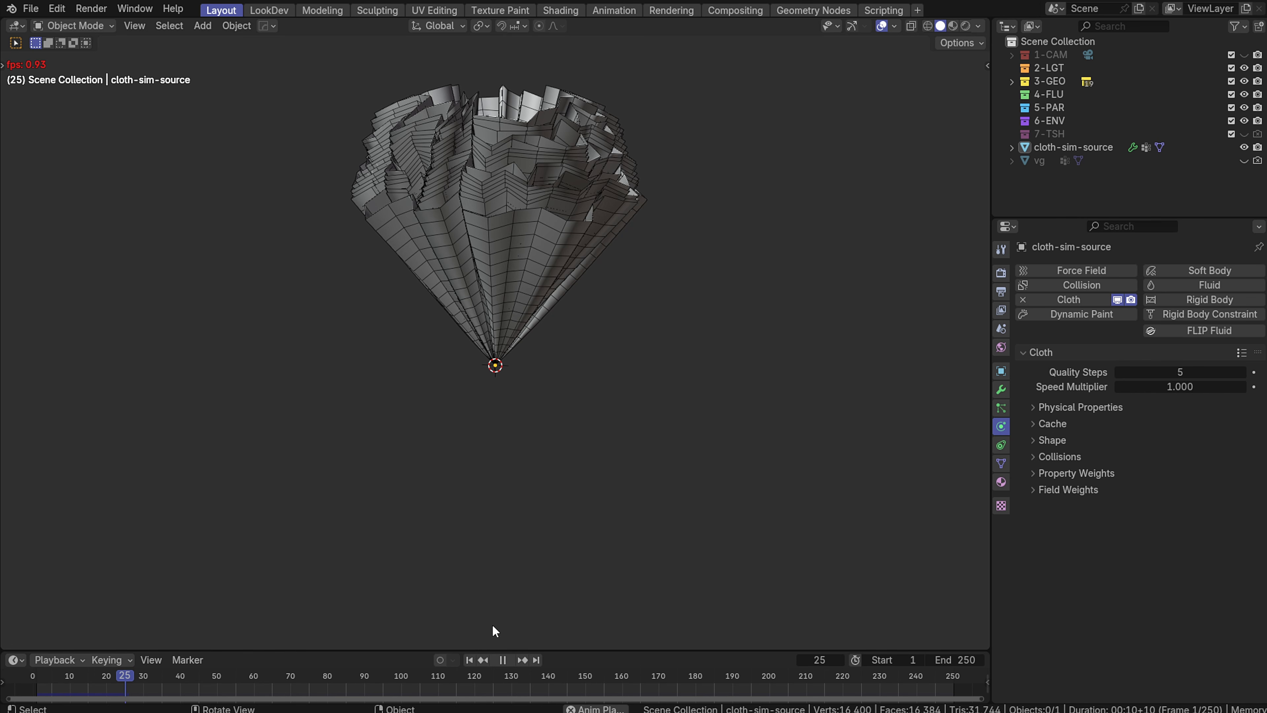
left_click(472, 665)
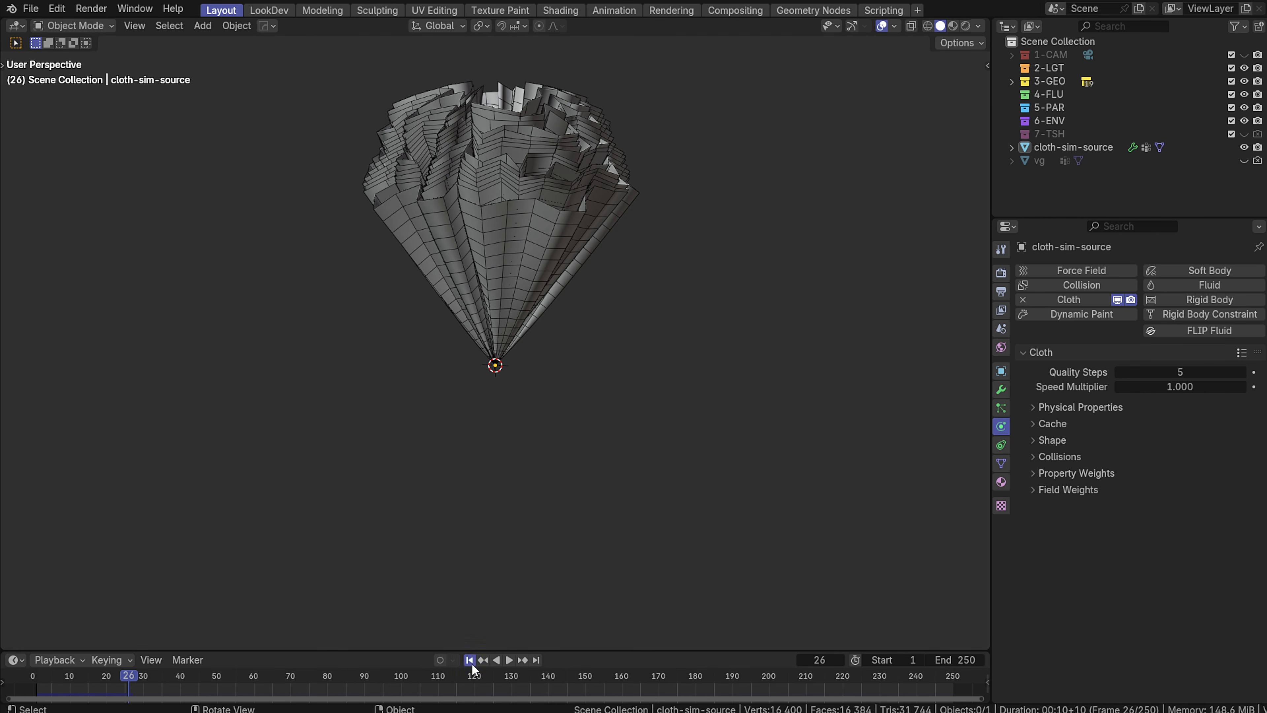
key("space")
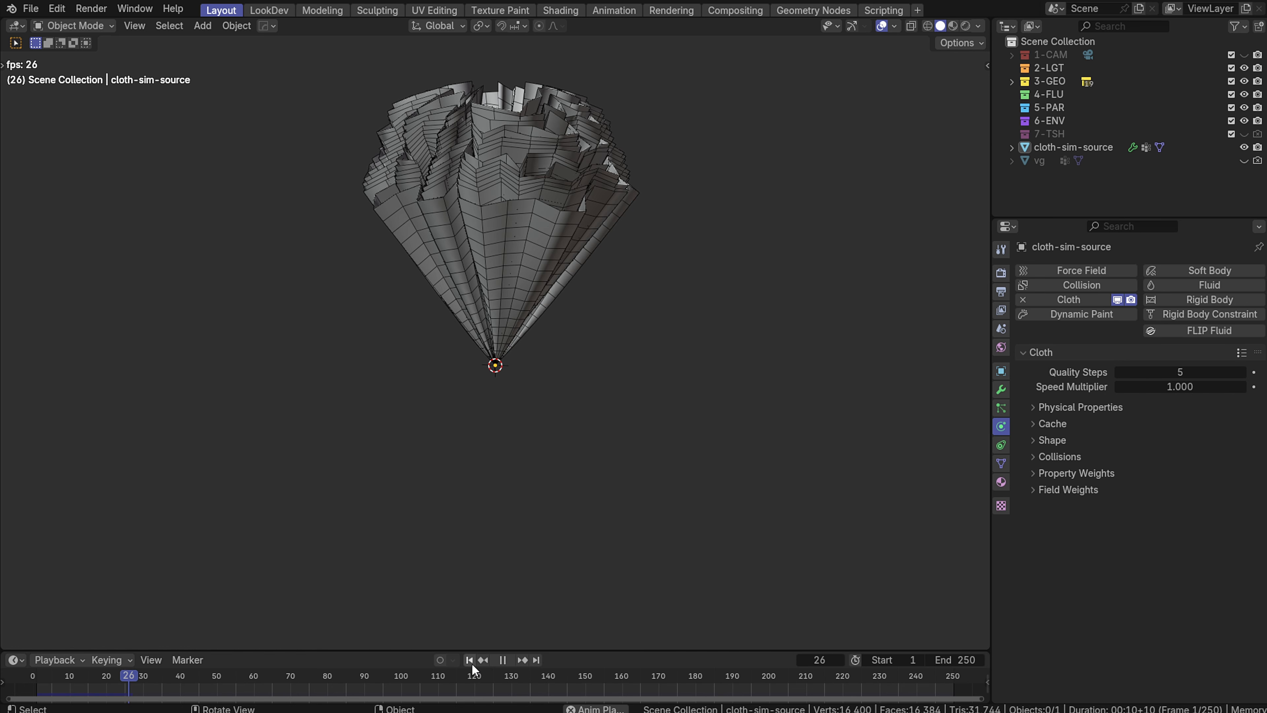
left_click(471, 662)
key("space")
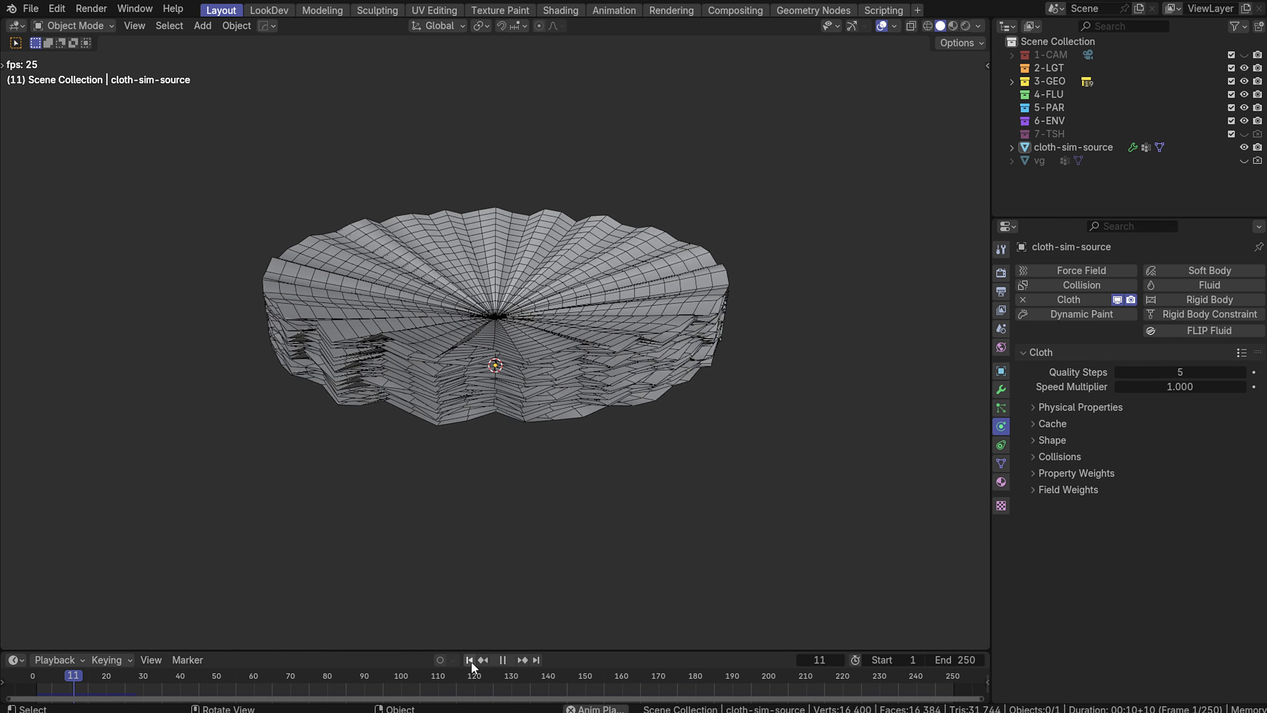
left_click(472, 663)
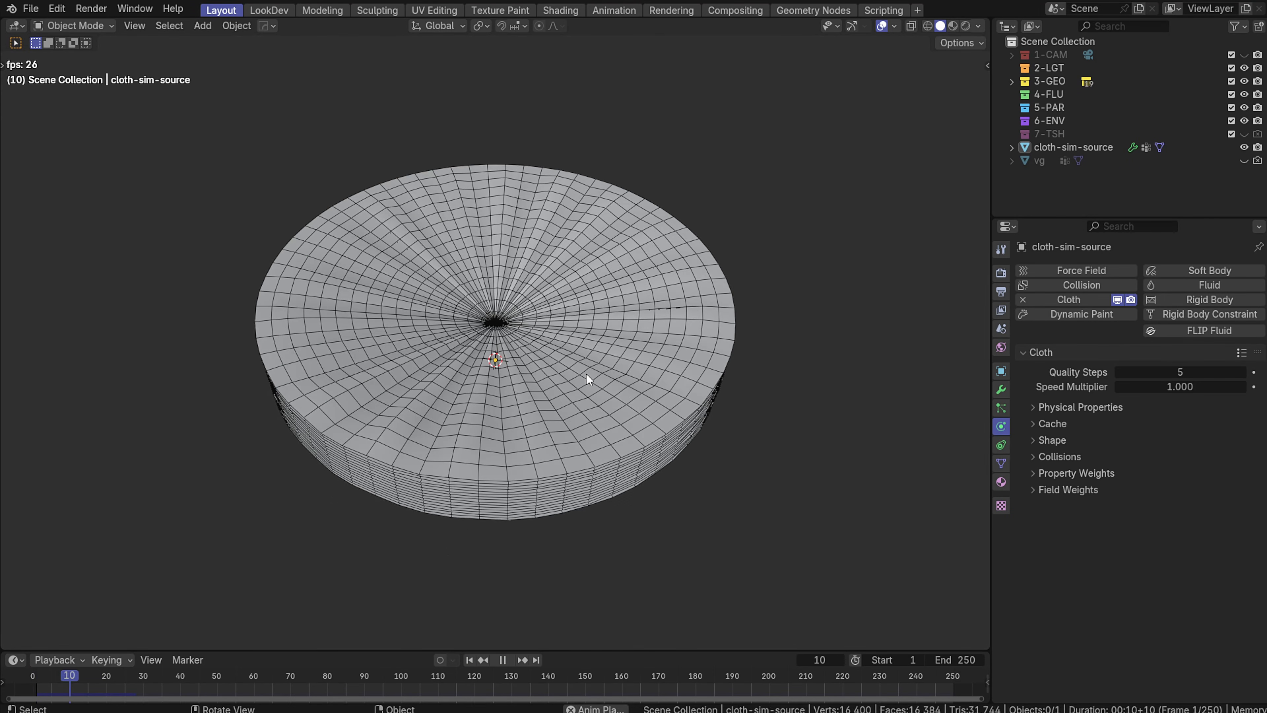
key("space")
Examine the folded cloth at frame 15, play the simulation onward and return to the first frame
middle_click_drag(586, 373, 238, 486)
mouse_move(91, 686)
left_mouse_down()
mouse_move(45, 696)
mouse_move(88, 689)
left_mouse_up()
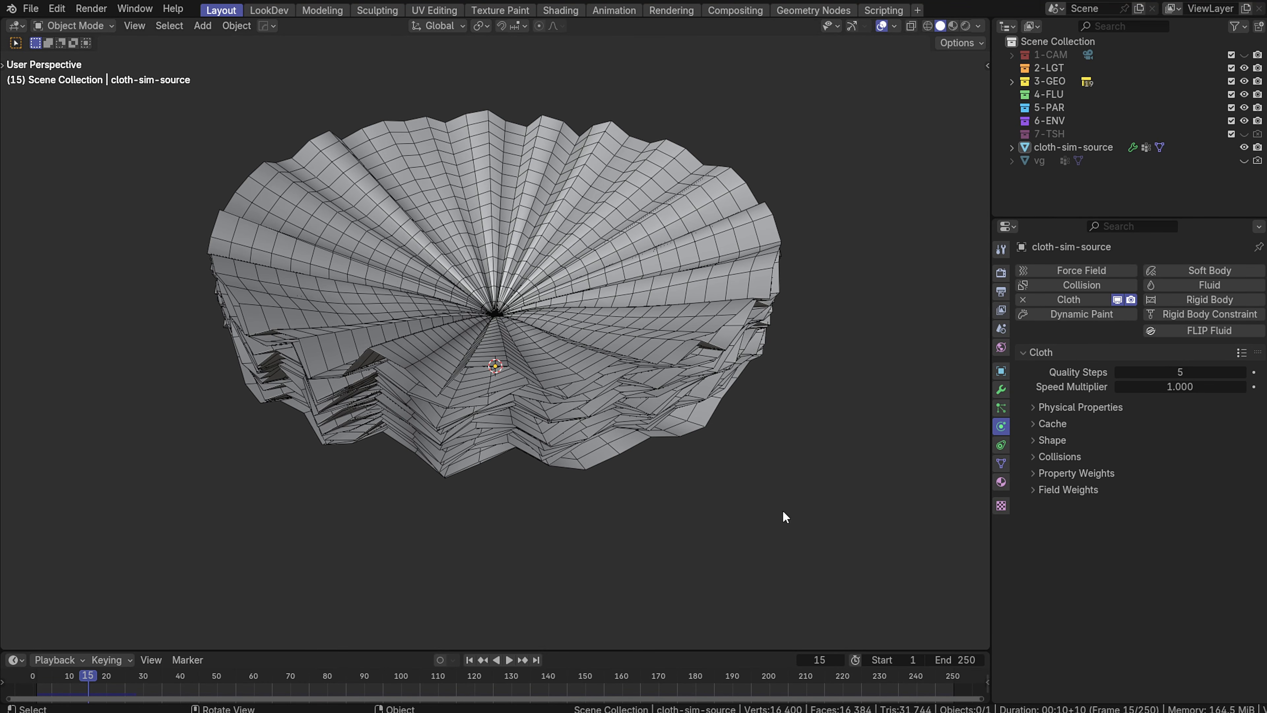
middle_click_drag(638, 442, 477, 404)
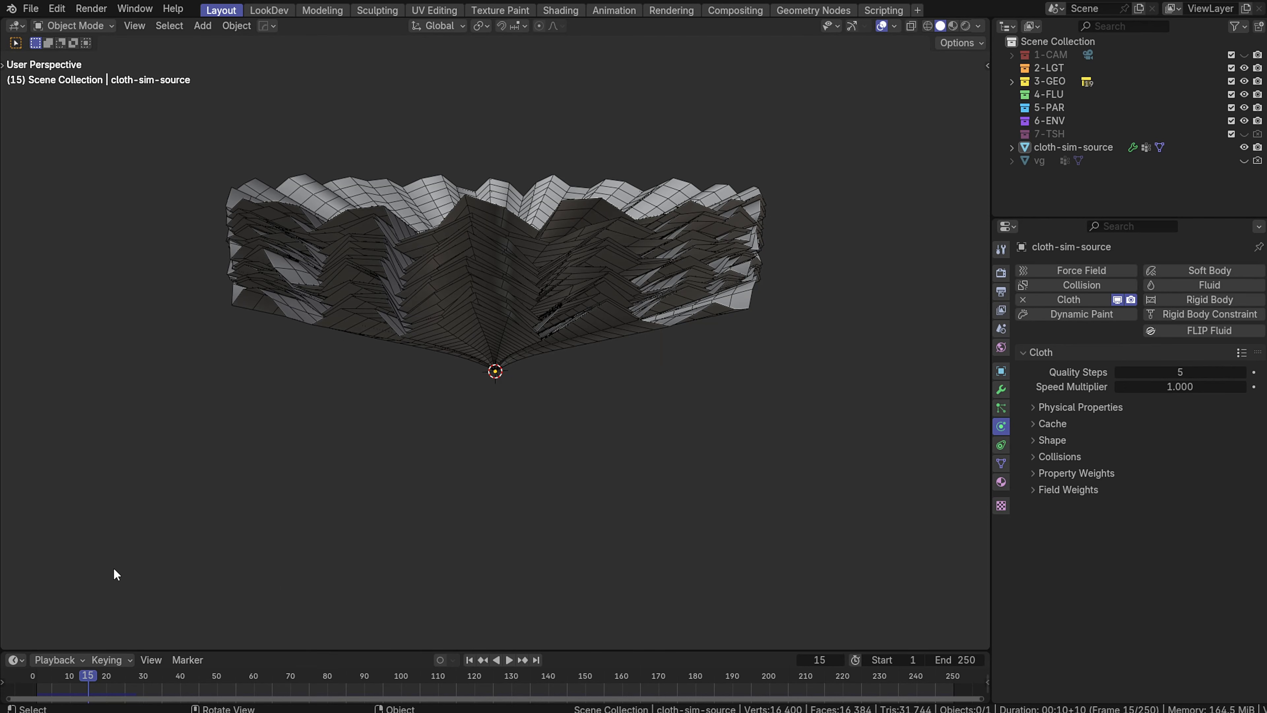
key("space")
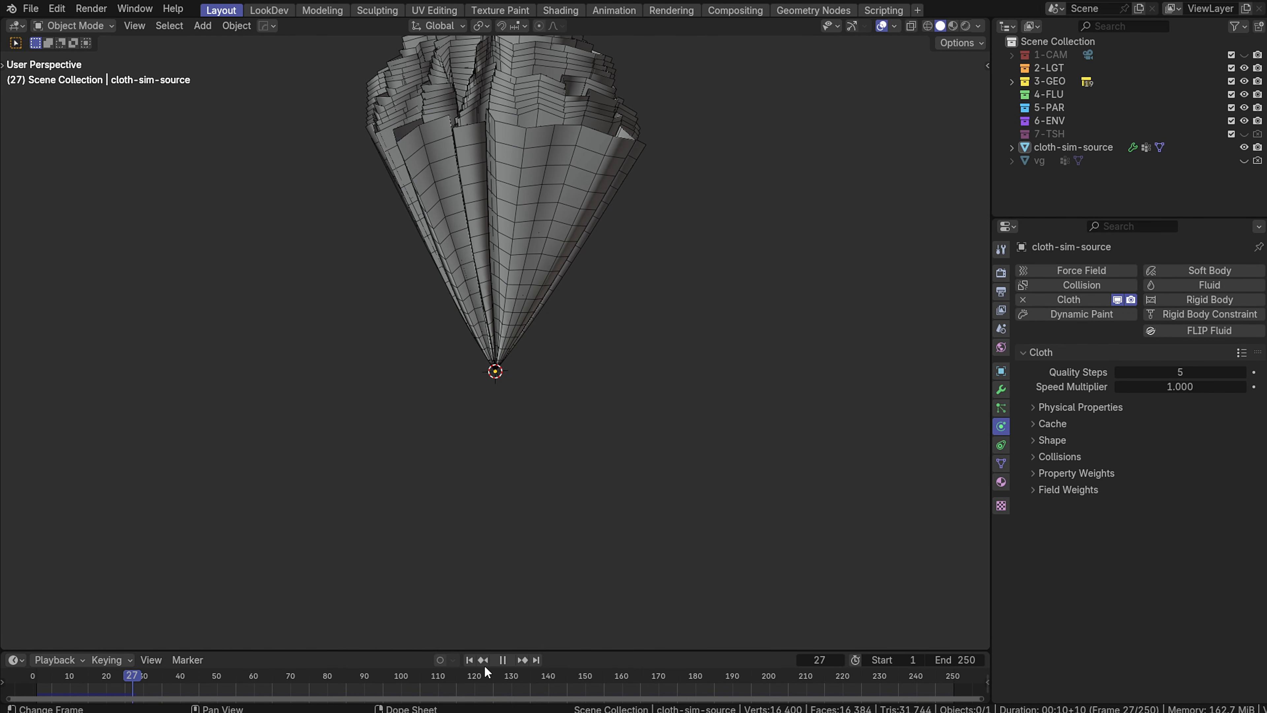
key("Escape")
left_click(471, 659)
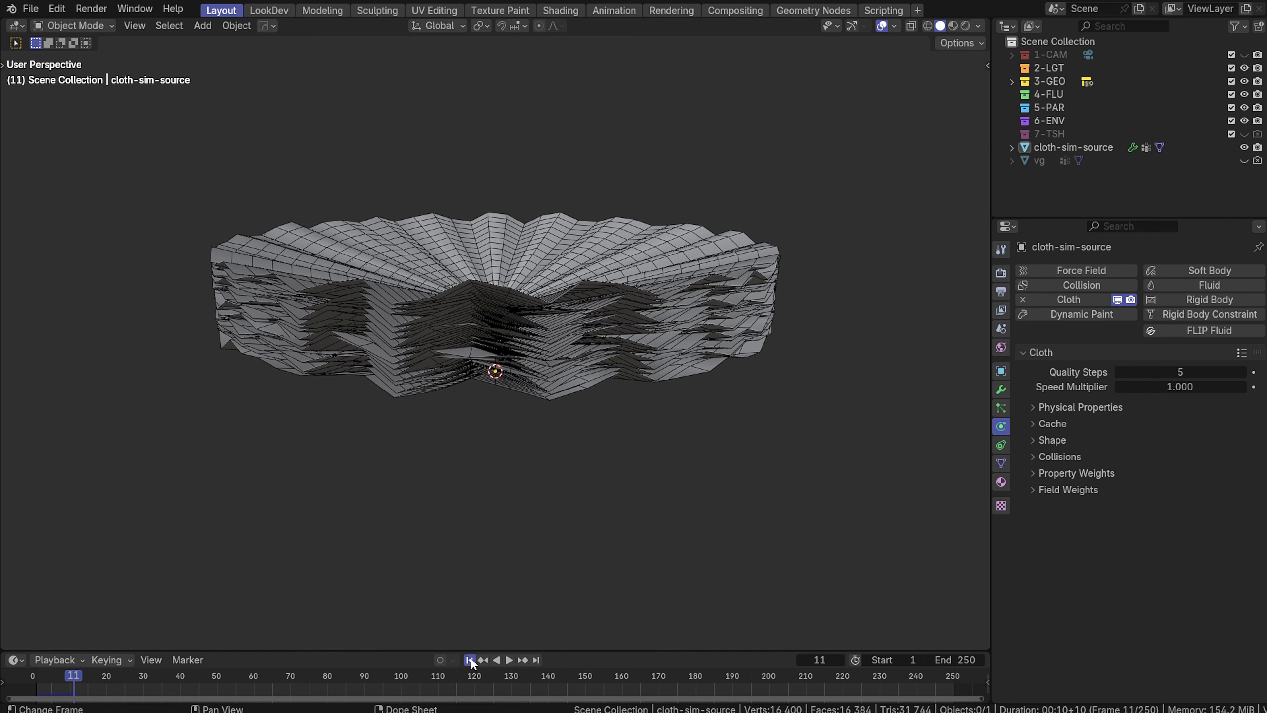
Replay the simulation's opening frames and rewind to frame 1
middle_click_drag(443, 454, 445, 483)
scroll(484, 494, "down", 2)
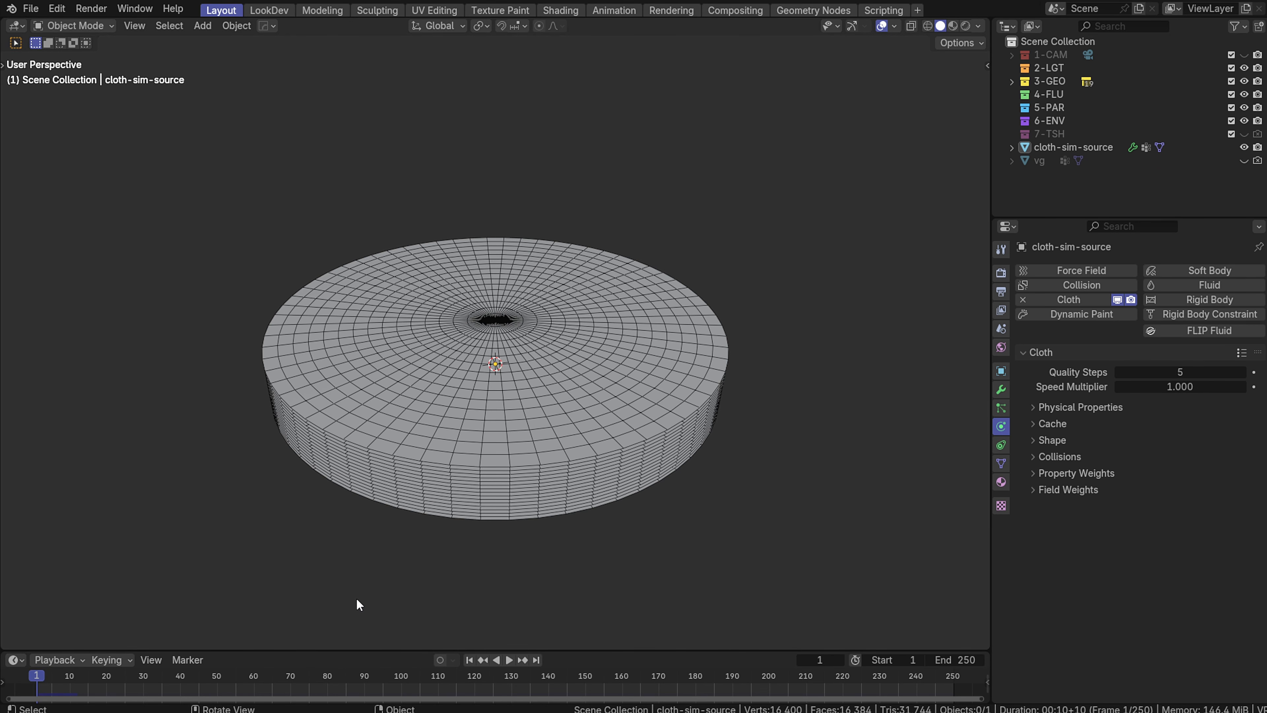
key("space")
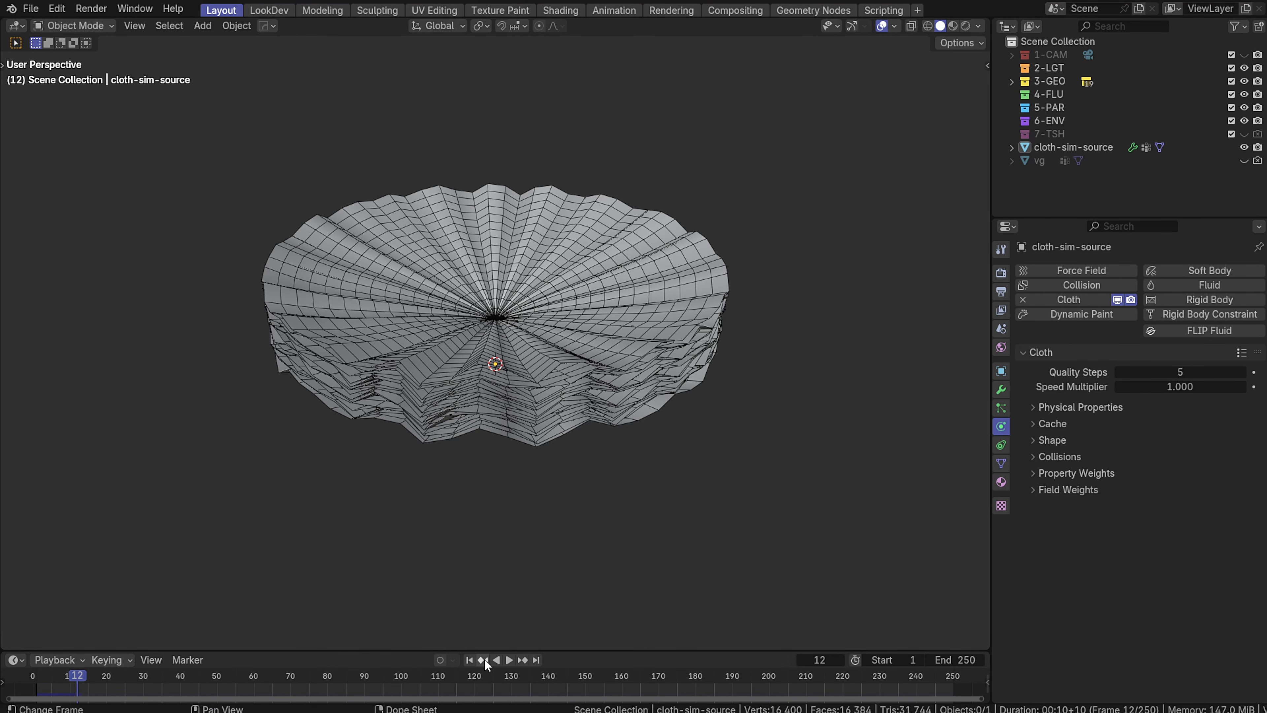
left_click(472, 660)
middle_click_drag(483, 363, 493, 377)
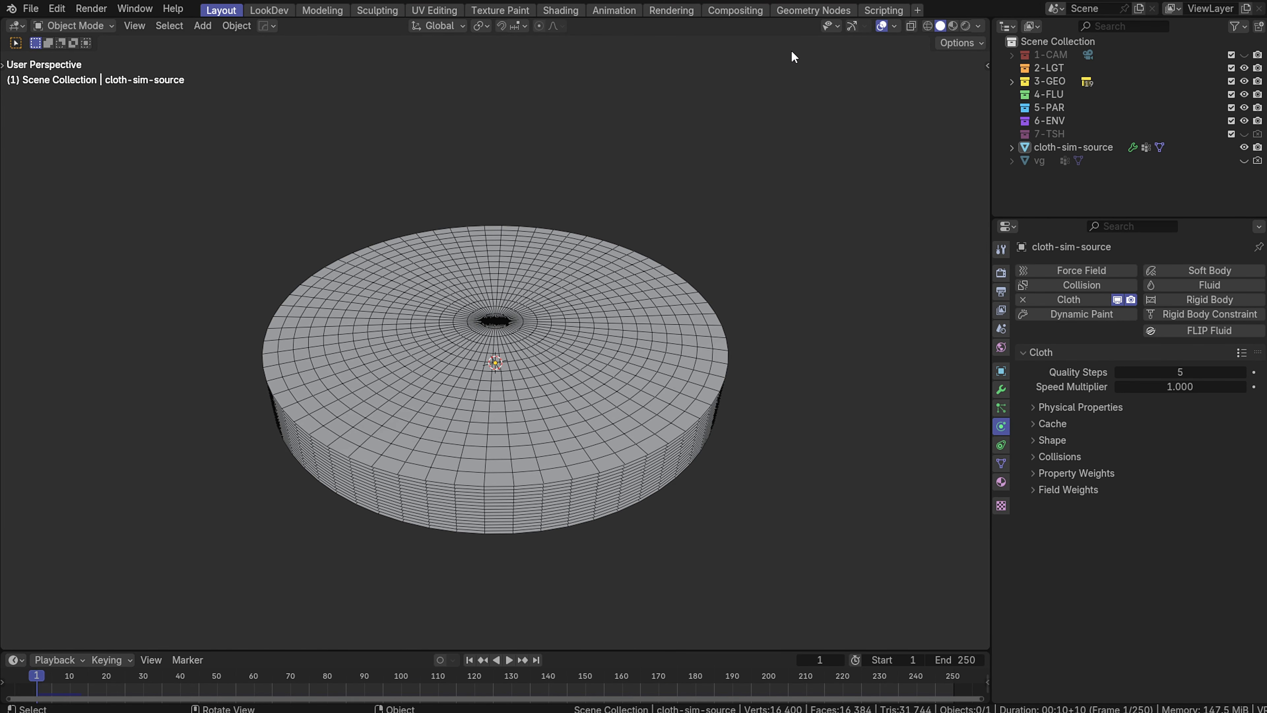
Show cloth-sim-source's Geometry Nodes modifier tree in the Geometry Nodes workspace
left_click(805, 11)
left_click(602, 173)
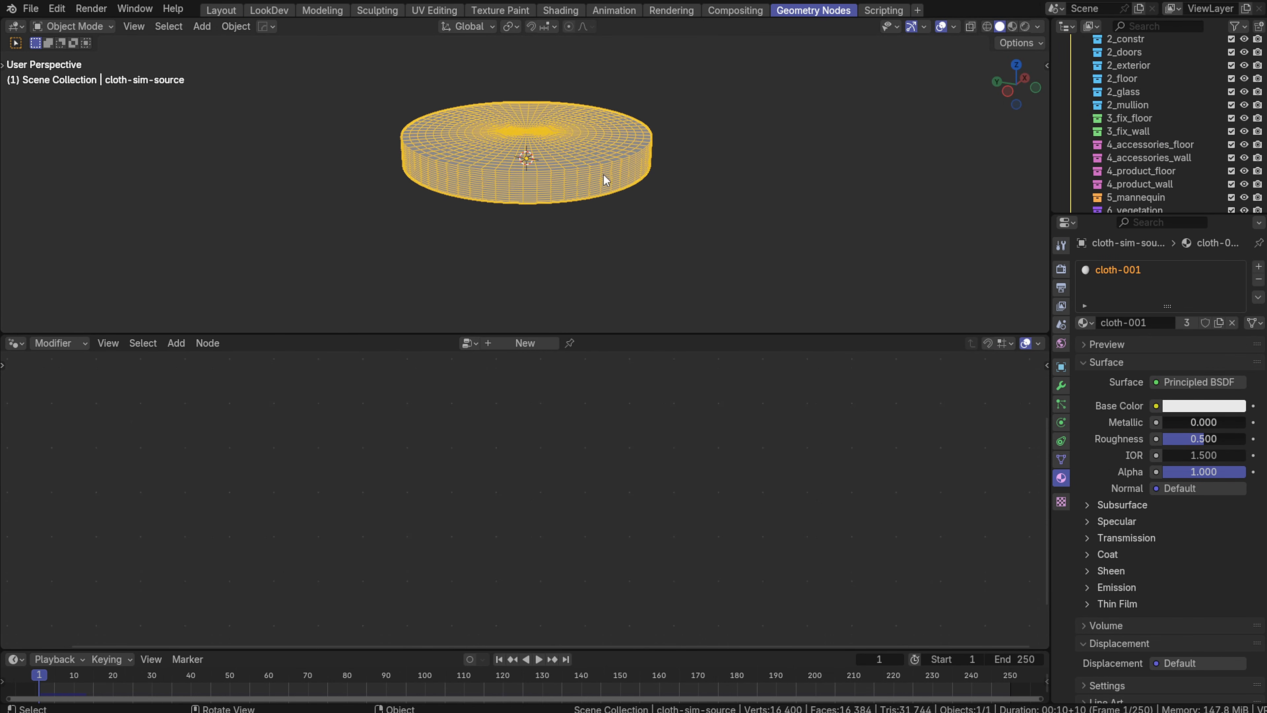
left_click(1061, 387)
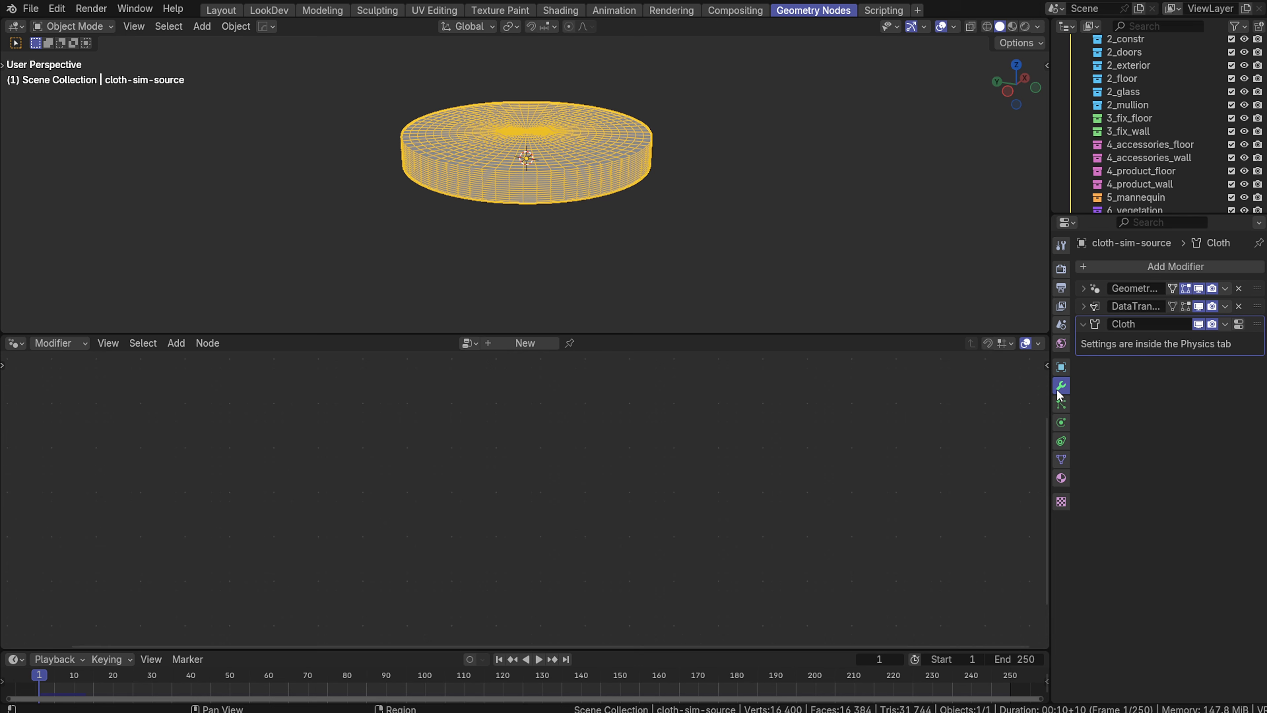
left_click(1117, 289)
middle_click_drag(130, 463, 707, 642)
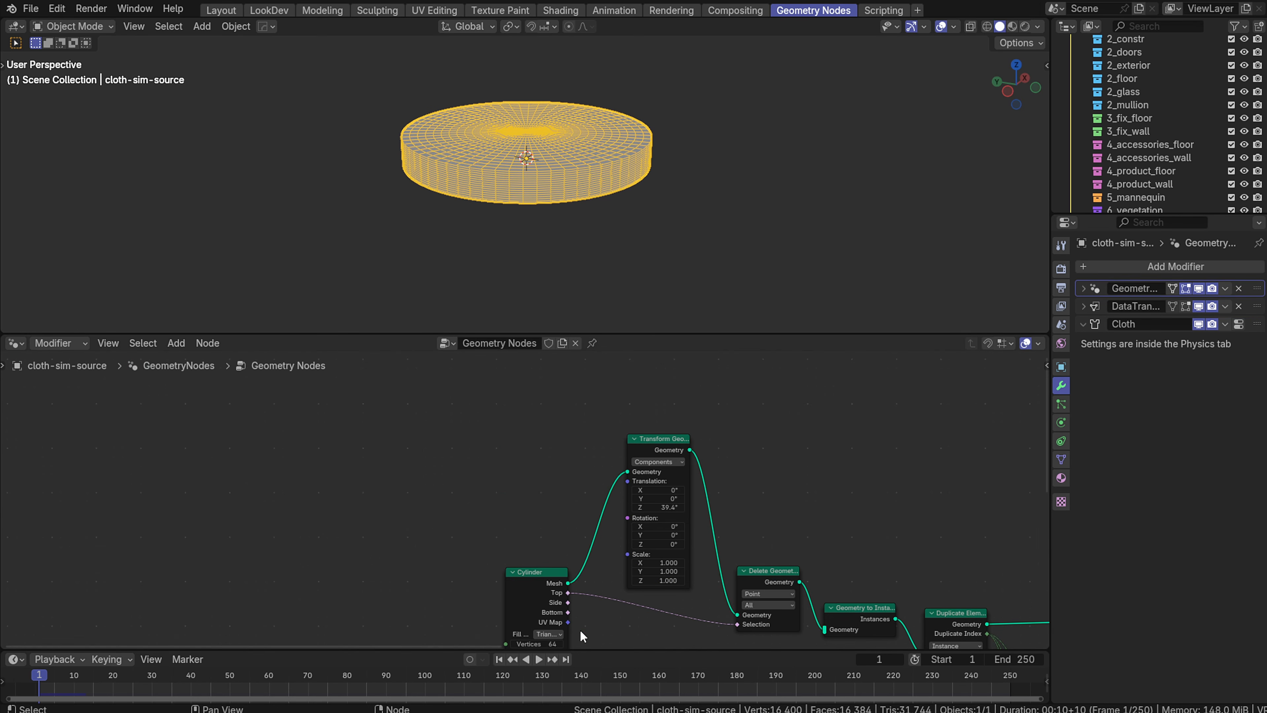
Set the Cylinder node's vertices to 128
scroll(580, 630, "up", 8)
middle_click_drag(583, 600, 534, 357)
scroll(558, 556, "up", 2)
middle_click_drag(559, 556, 543, 585)
scroll(561, 502, "up", 2)
left_click(453, 520)
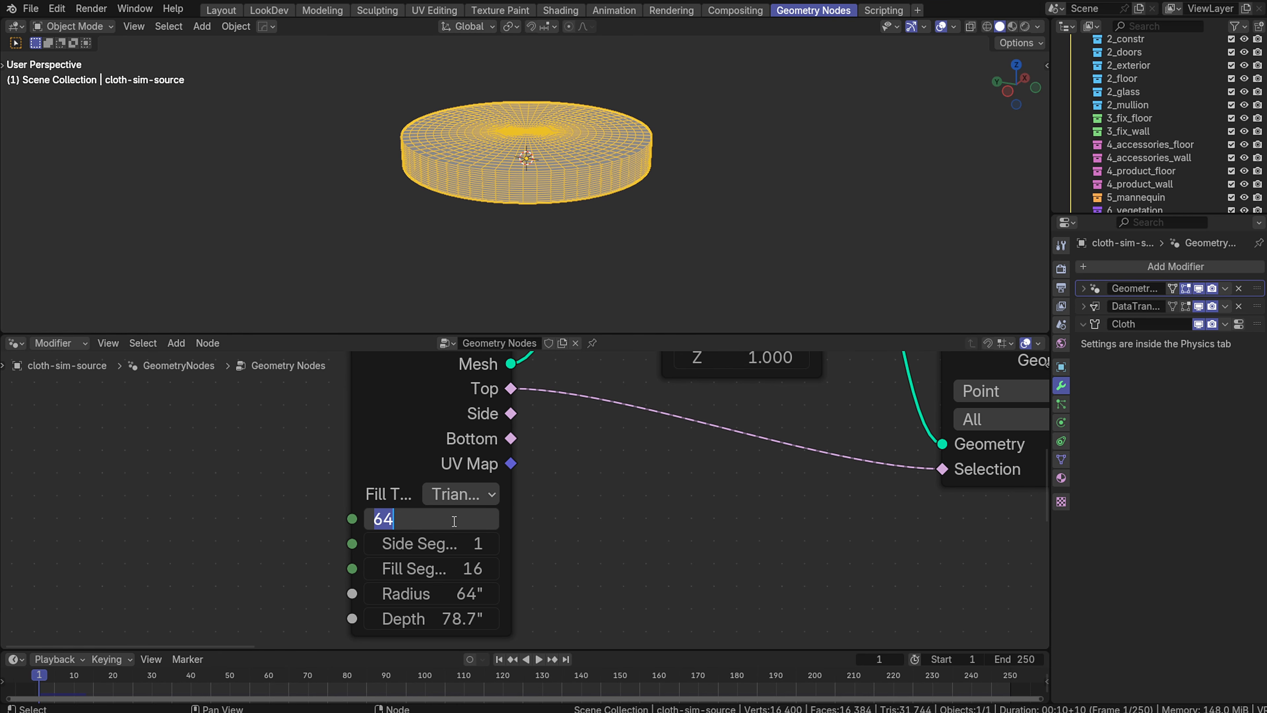
type("128")
key("Return")
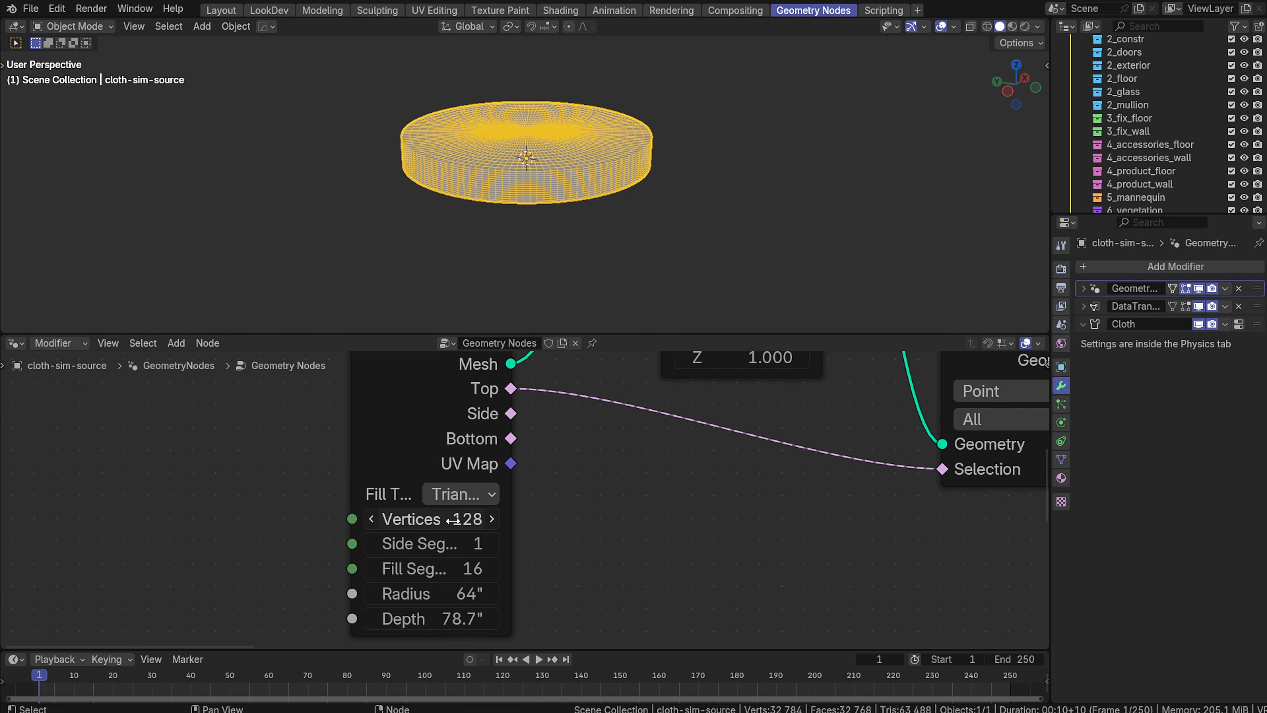
Try 64 fill segments on the Cylinder node
left_click(453, 569)
type("64")
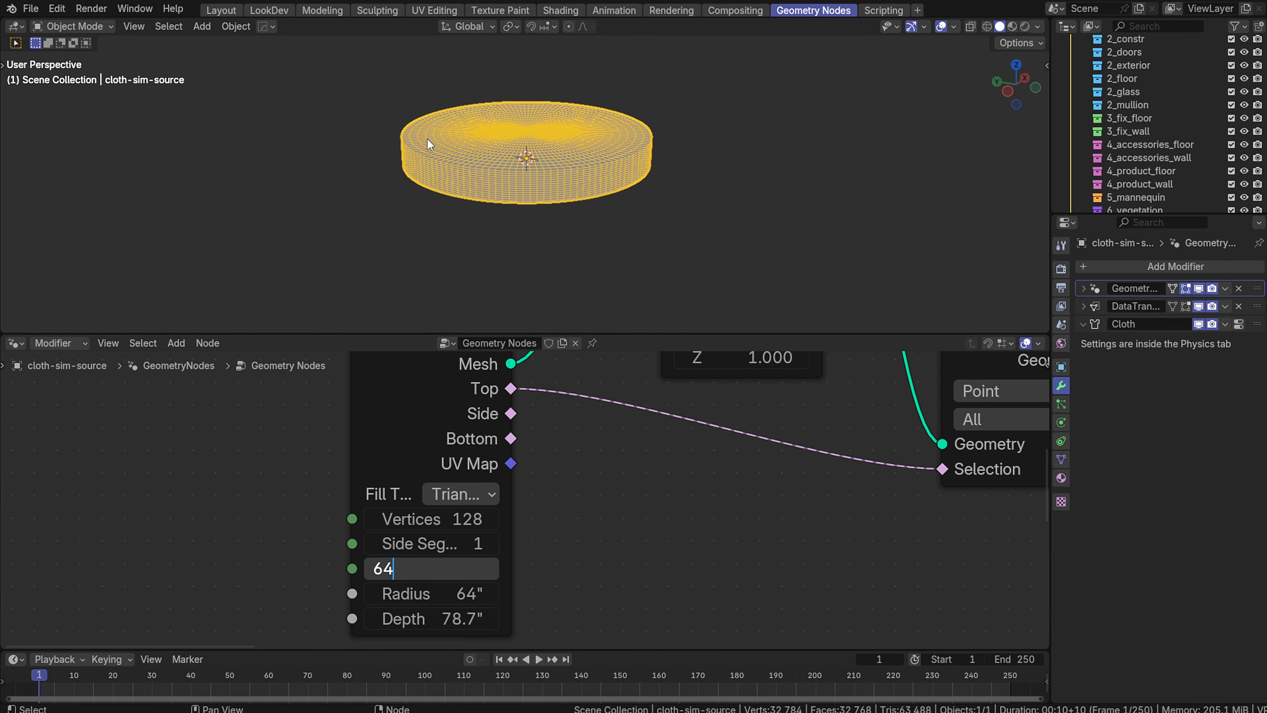
key("Return")
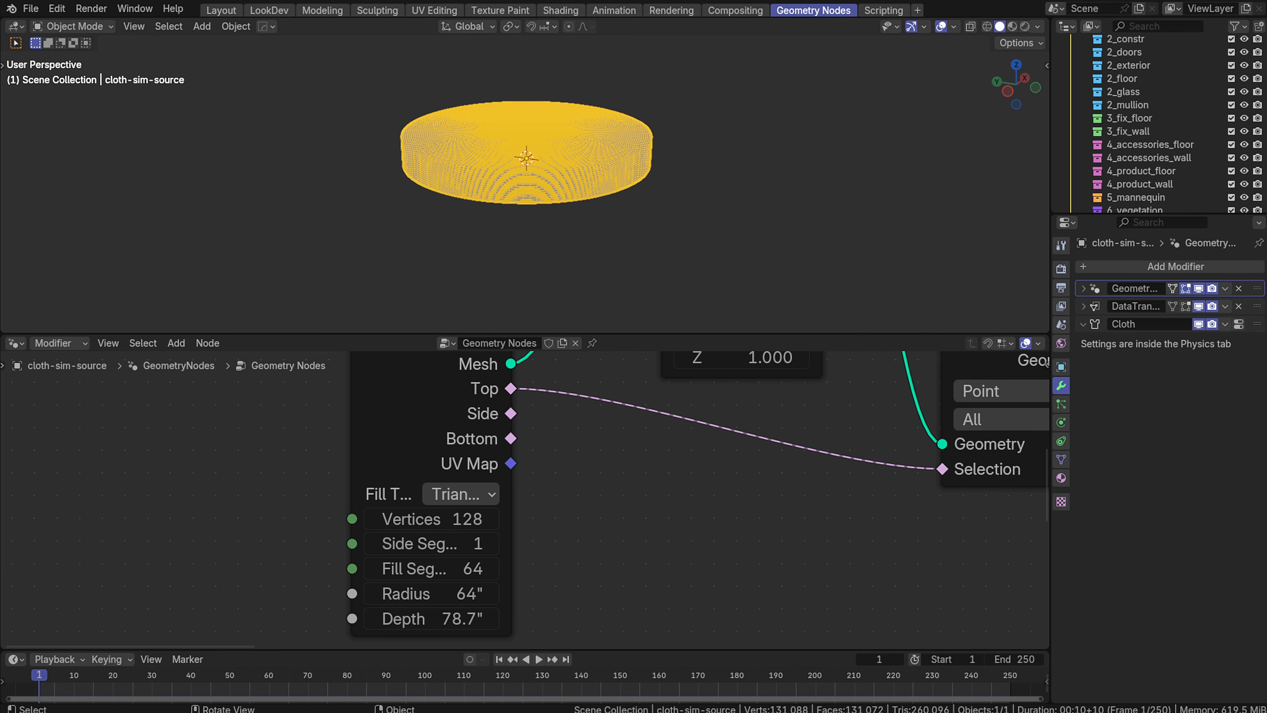
Set the Cylinder node's fill segments to 32 and check the resulting mesh density
left_click(460, 567)
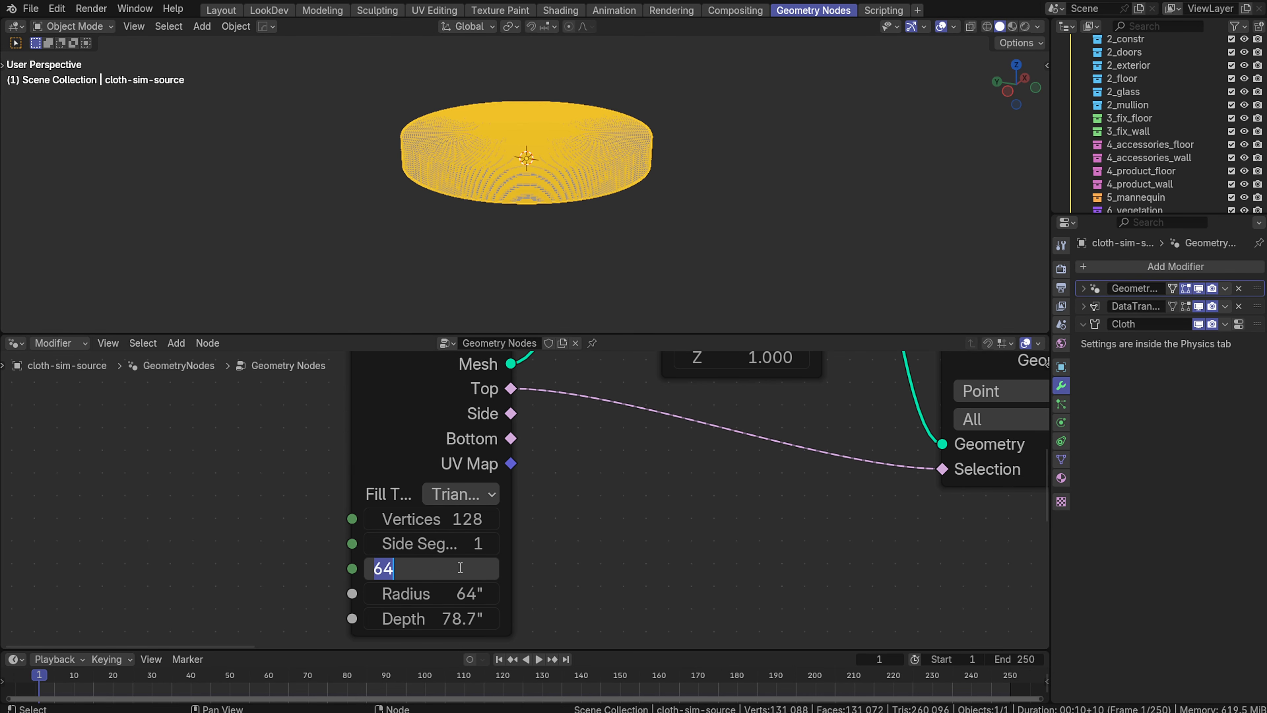
type("32")
key("Return")
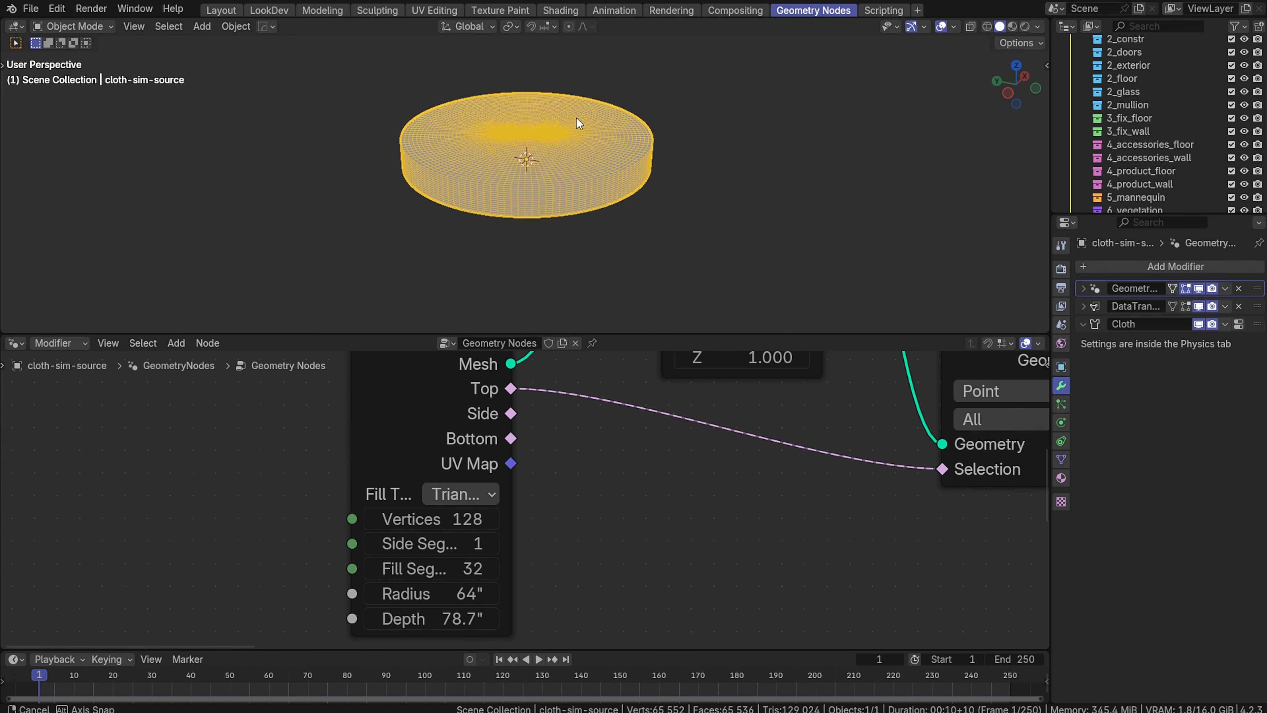
middle_click_drag(576, 118, 586, 162)
scroll(586, 162, "up", 4)
scroll(587, 162, "down", 2)
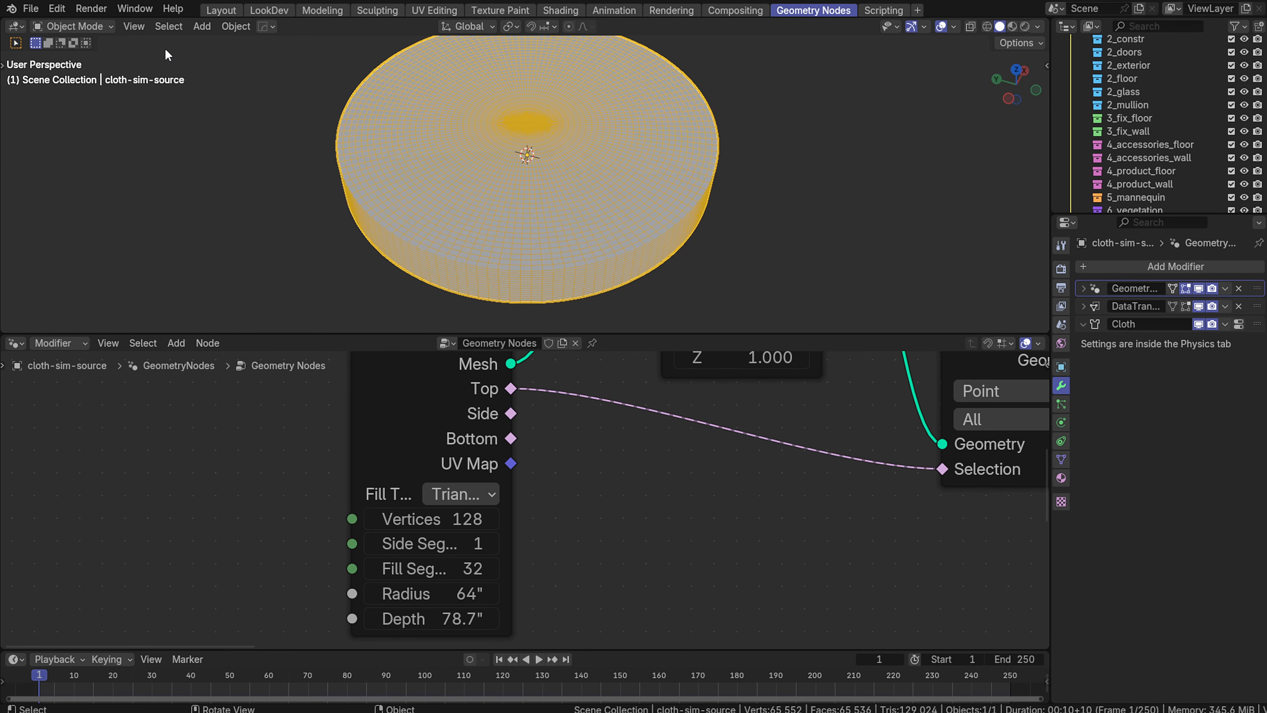
Return to the Layout workspace, deselect the discs and expand cloth-sim-source's Data Transfer modifier
left_click(237, 10)
left_click(632, 191)
middle_click_drag(631, 191, 557, 394)
scroll(537, 473, "up", 3)
scroll(538, 473, "down", 2)
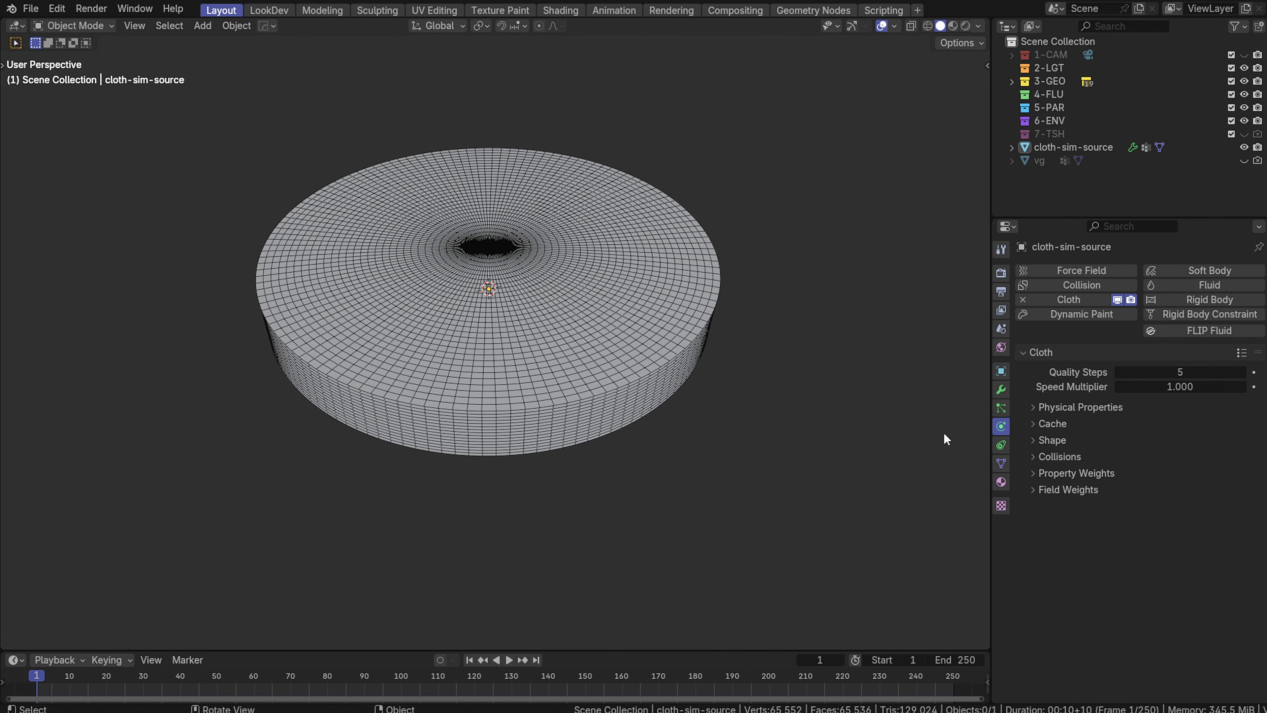
left_click(1001, 390)
left_click(1023, 310)
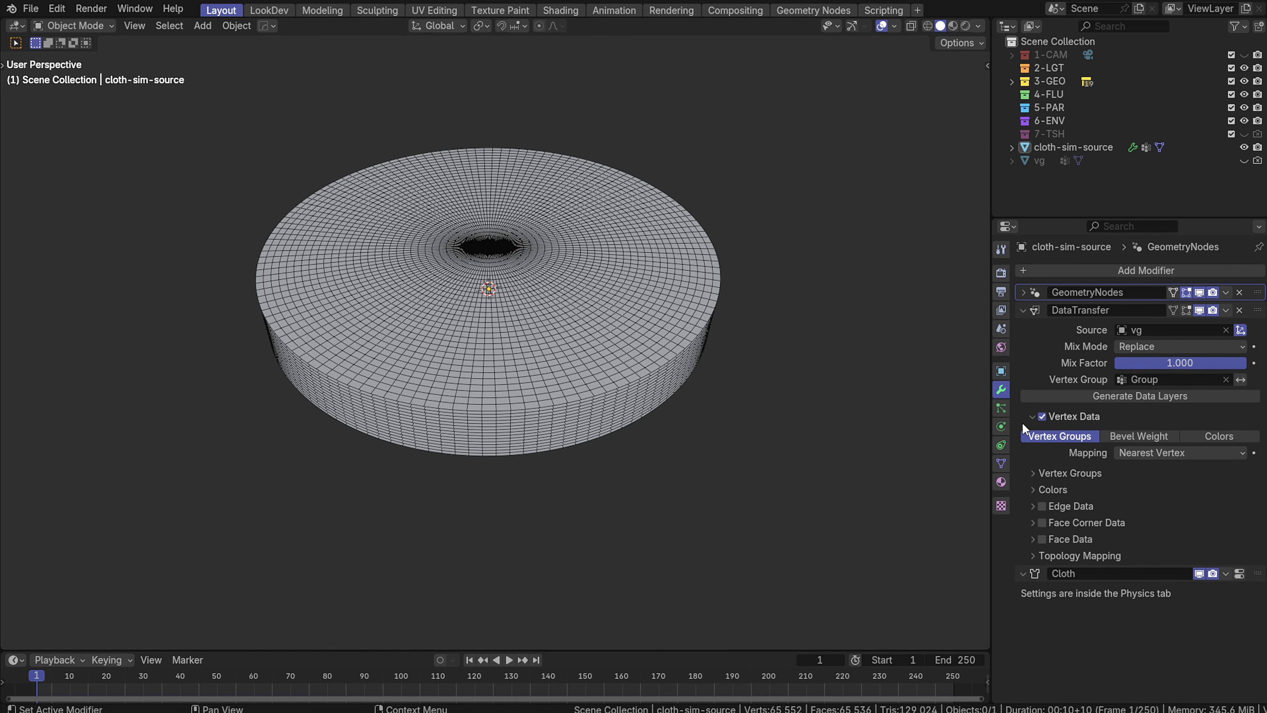
Collapse the Vertex Data settings and the Data Transfer modifier on cloth-sim-source
left_click(1030, 417)
left_click(1023, 310)
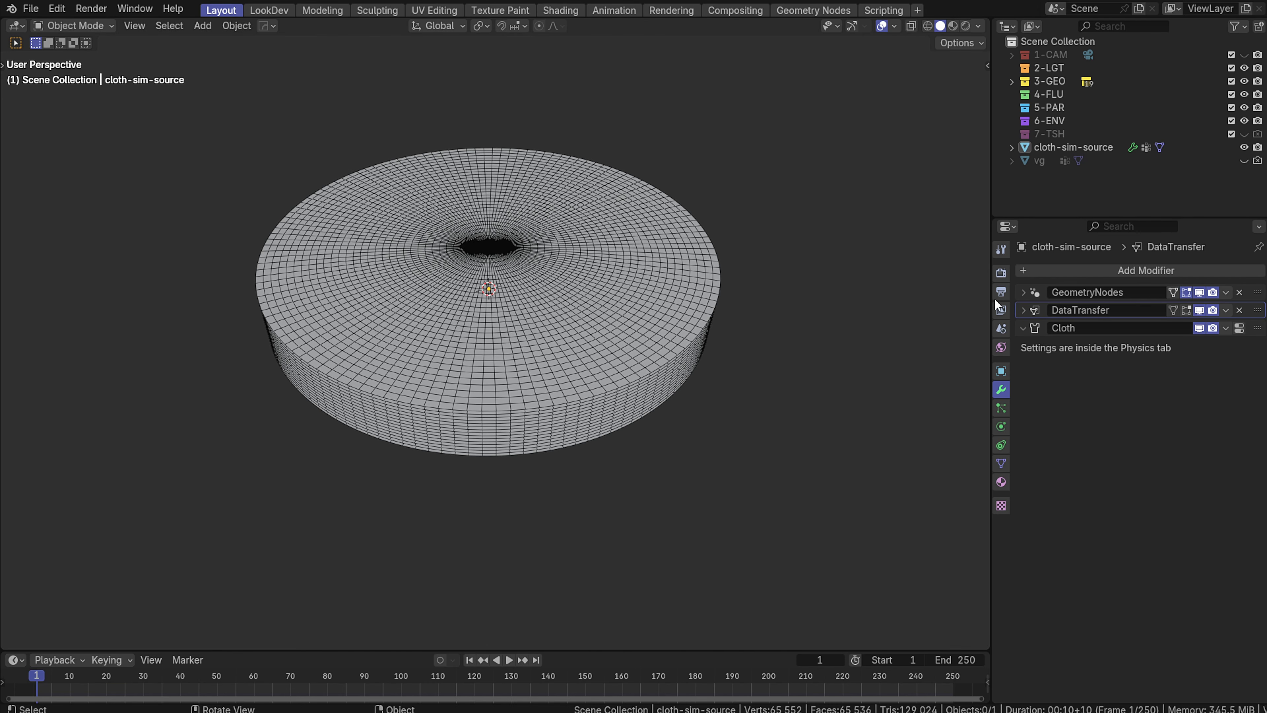
middle_click_drag(664, 329, 687, 353)
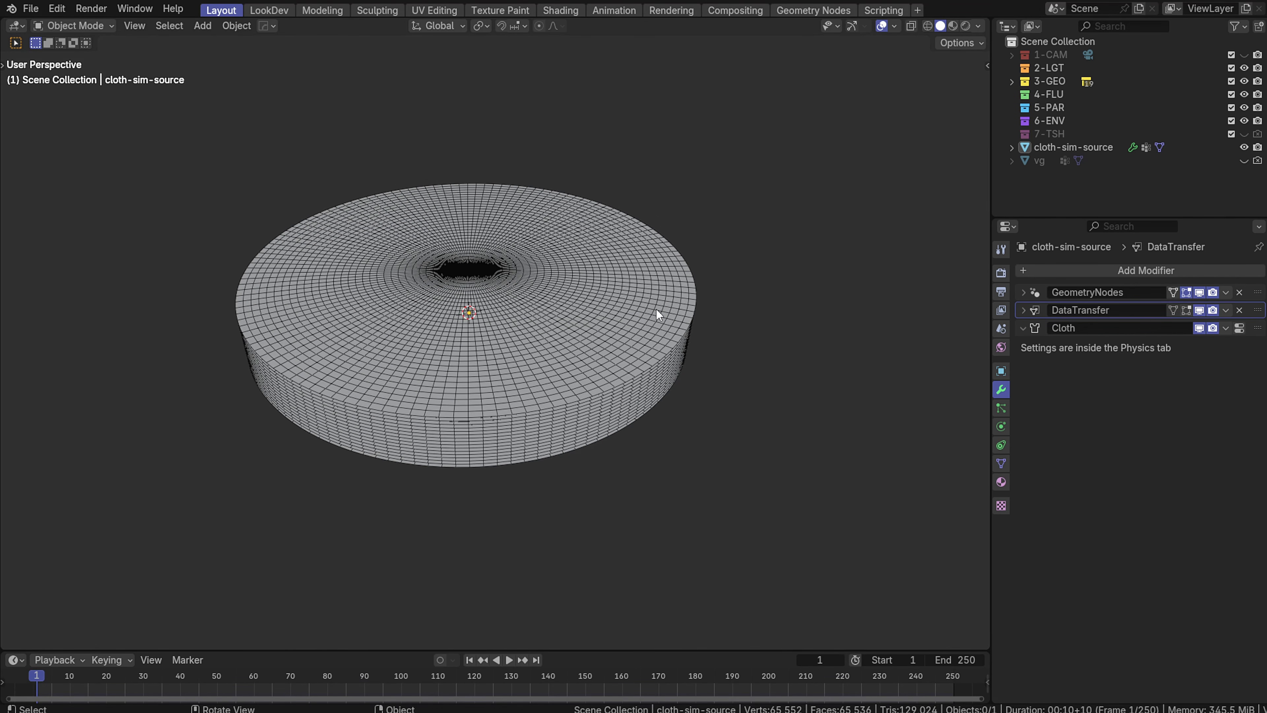
scroll(656, 310, "down", 2)
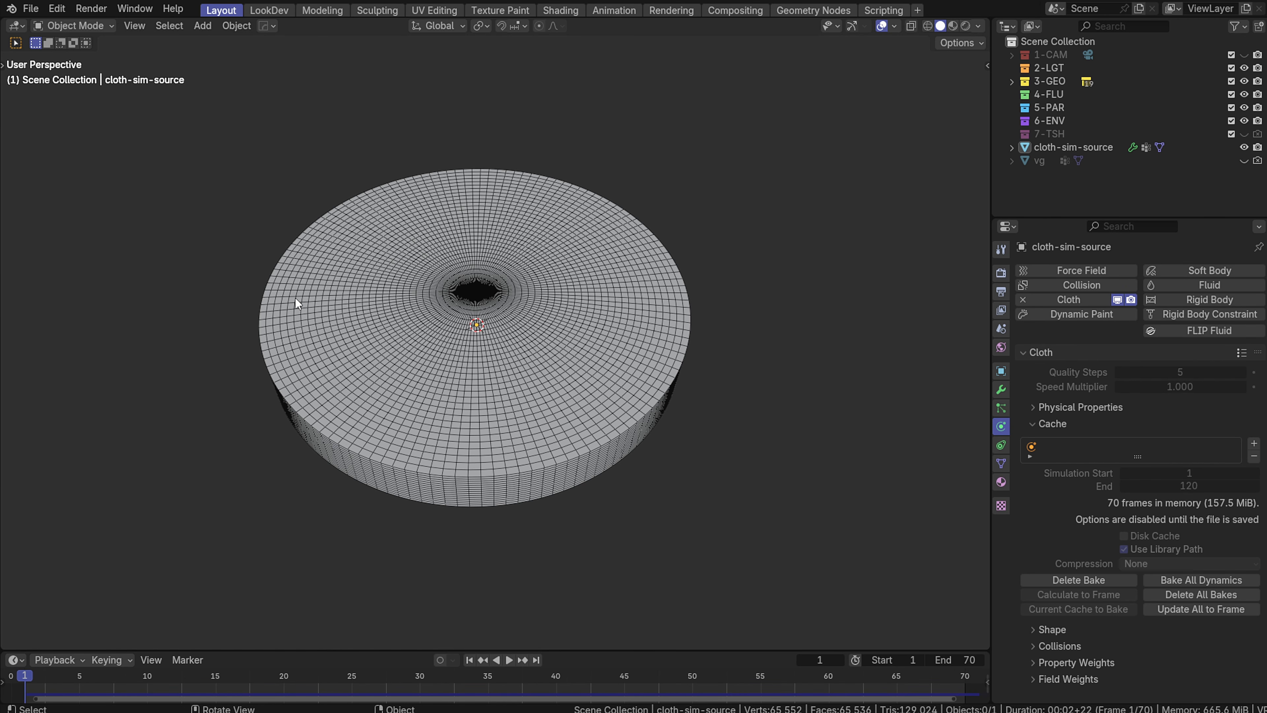
Play back the baked cloth simulation, return to frame 1 and replay it up to frame 49
key("space")
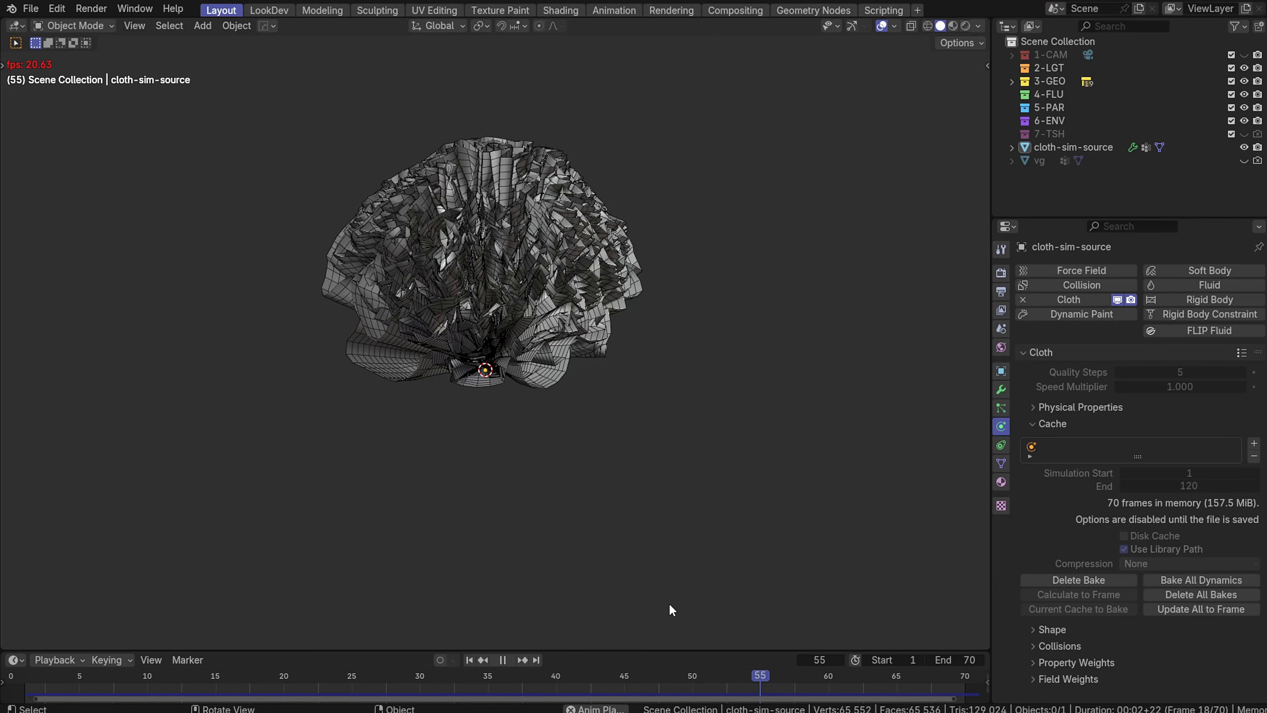
key("space")
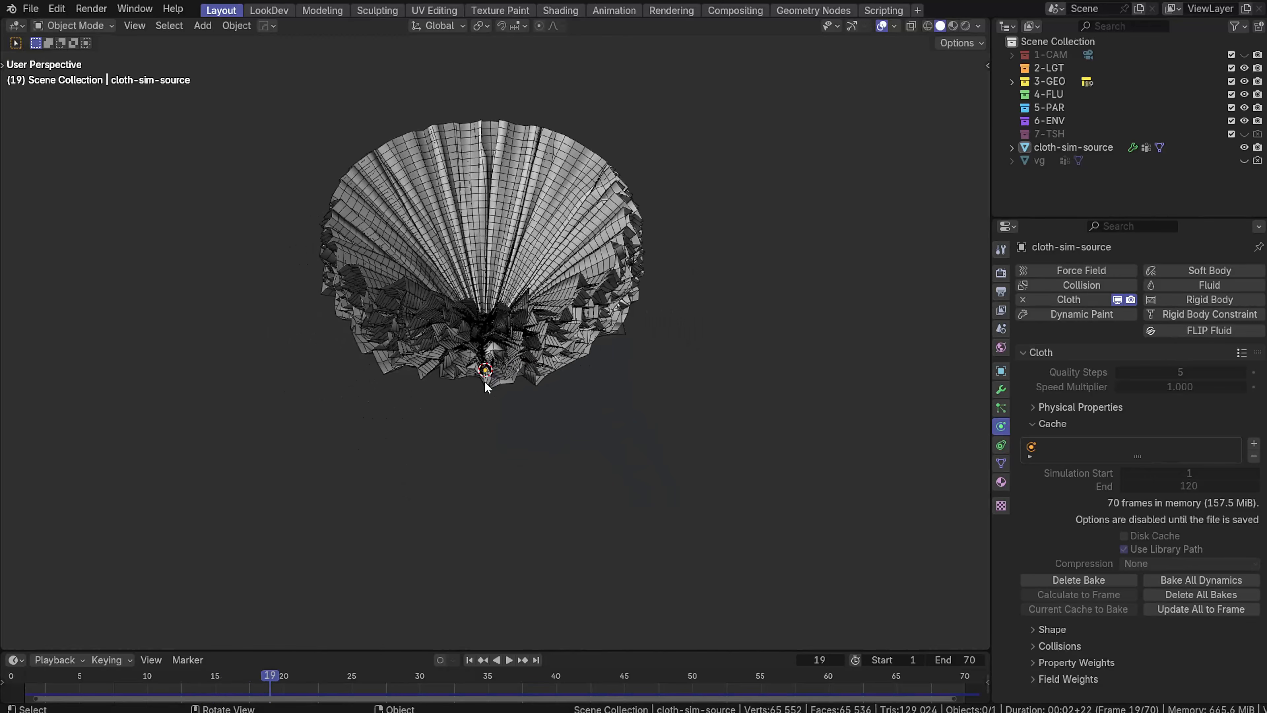
key("shift+Left")
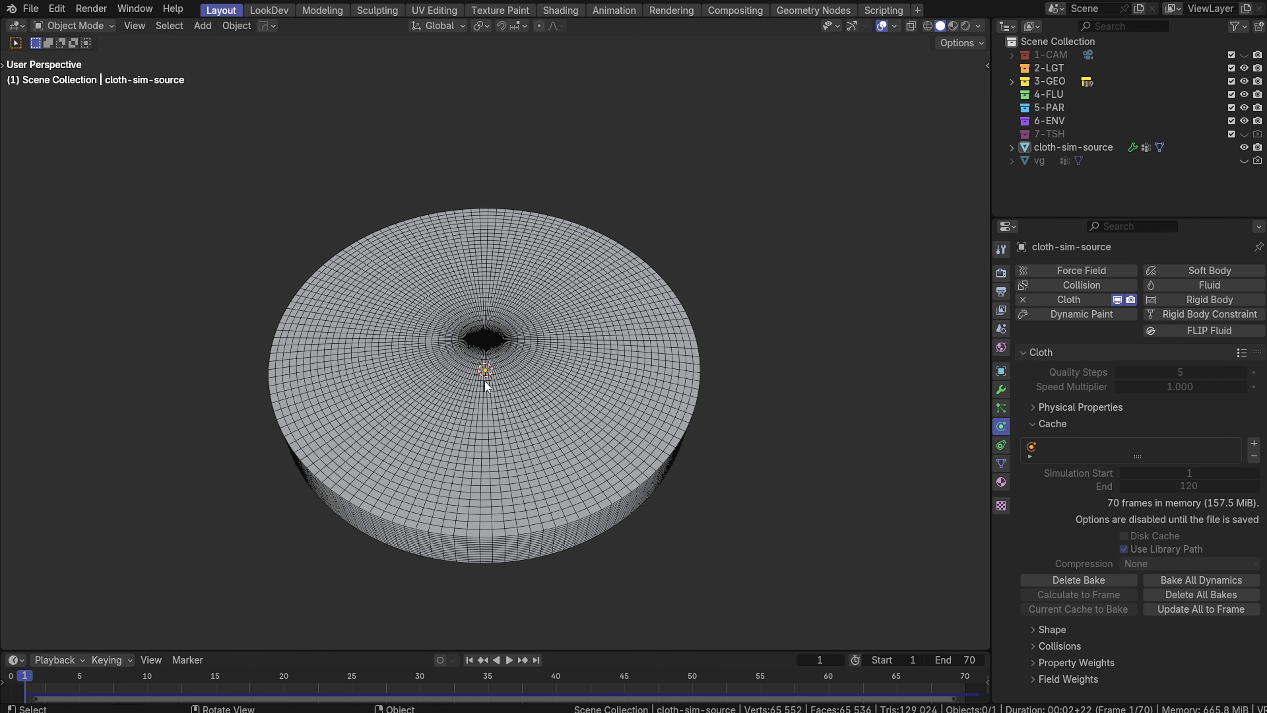
key("space")
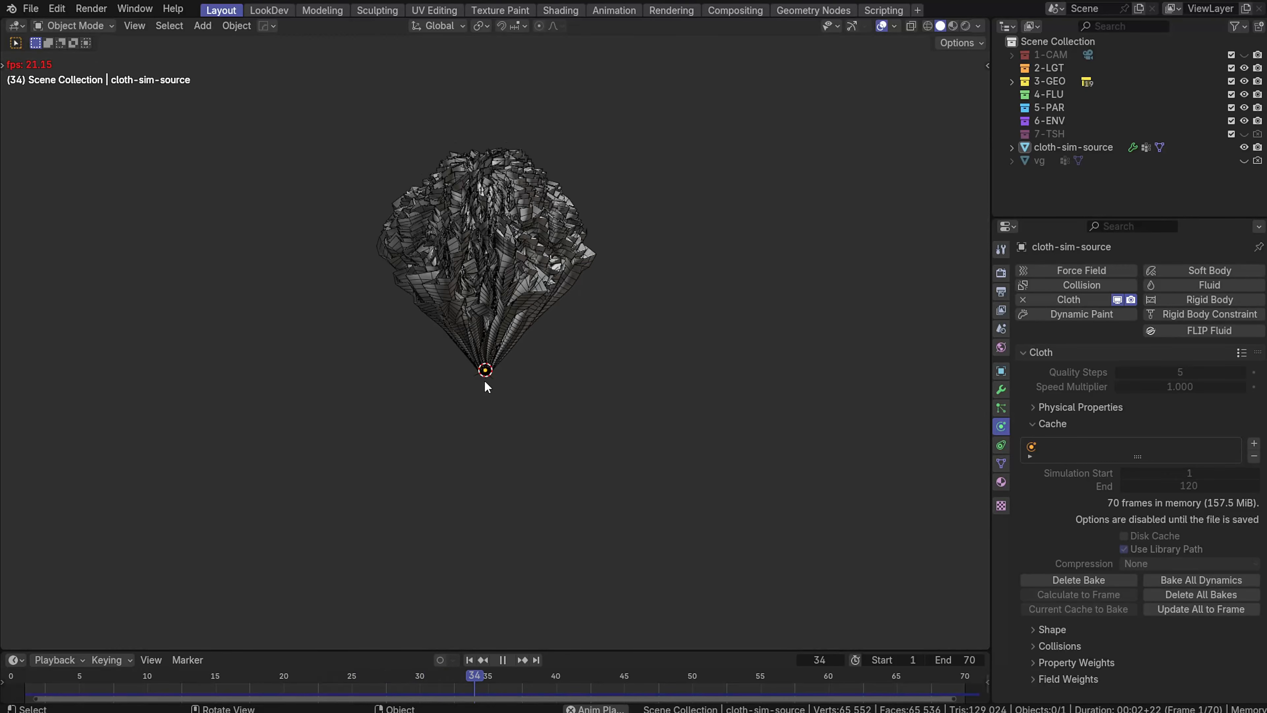
key("space")
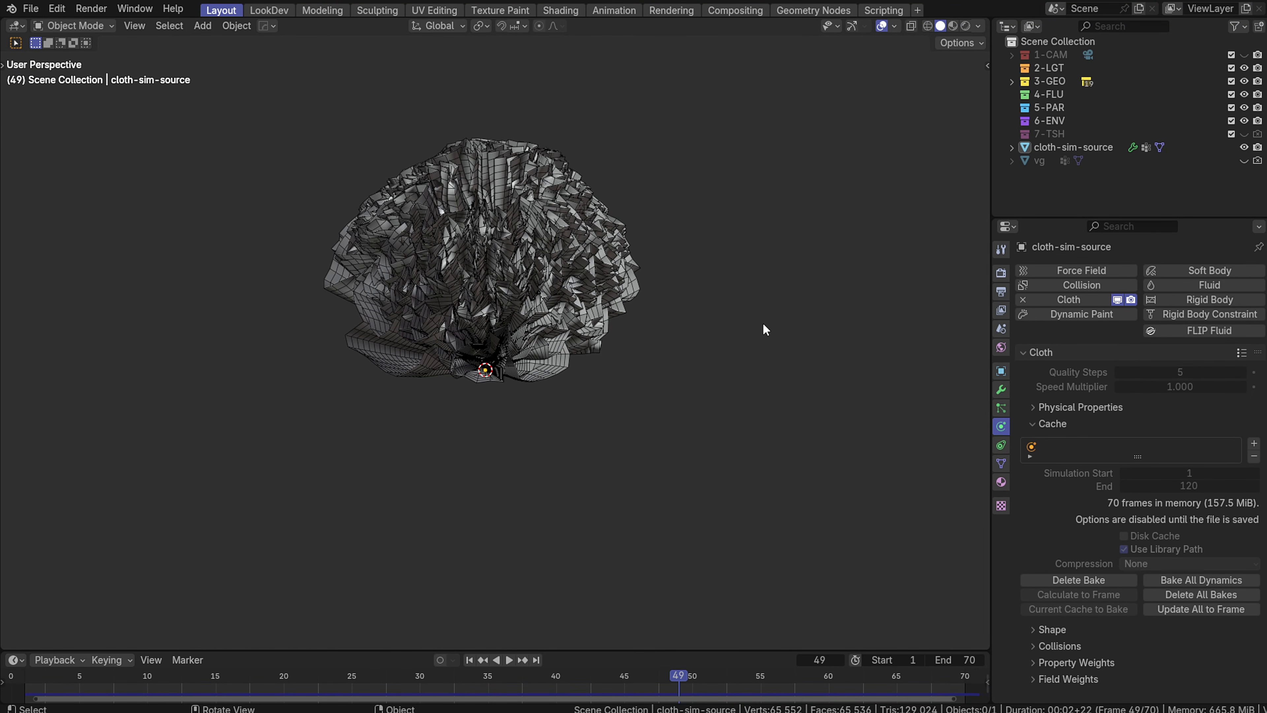
left_click(1031, 356)
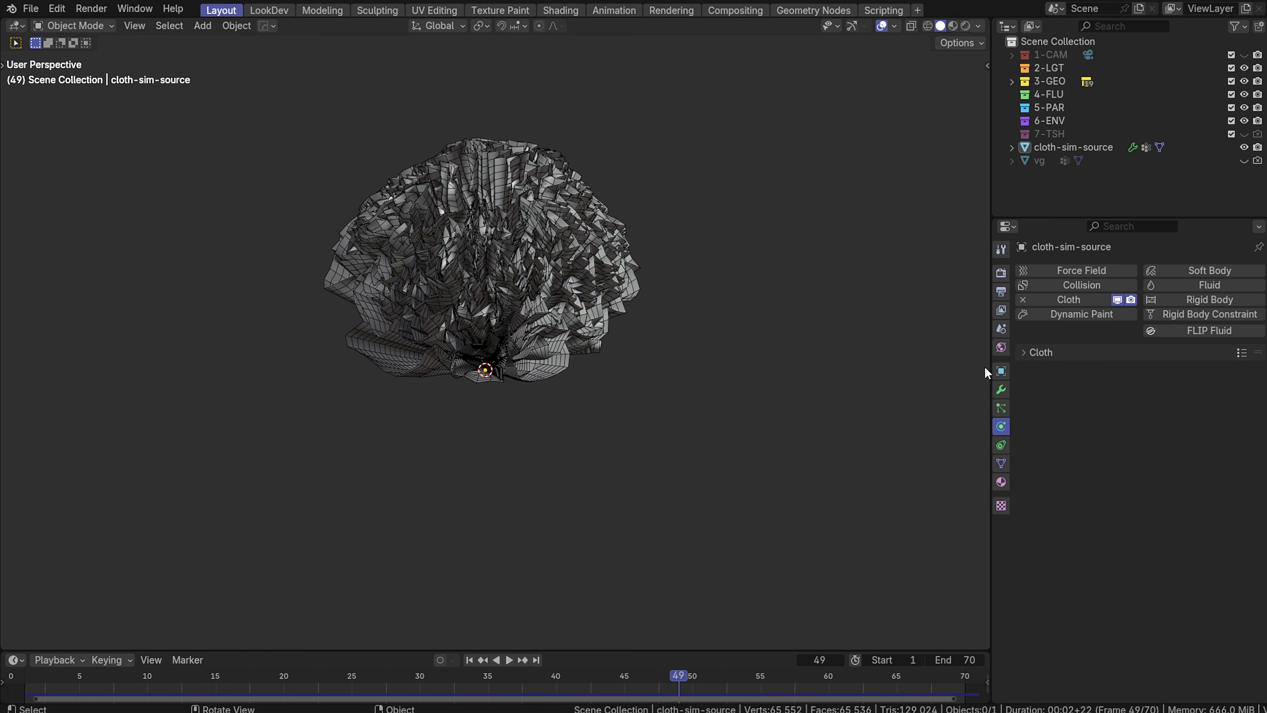
left_click(1026, 351)
left_click(1032, 423)
left_click(1026, 425)
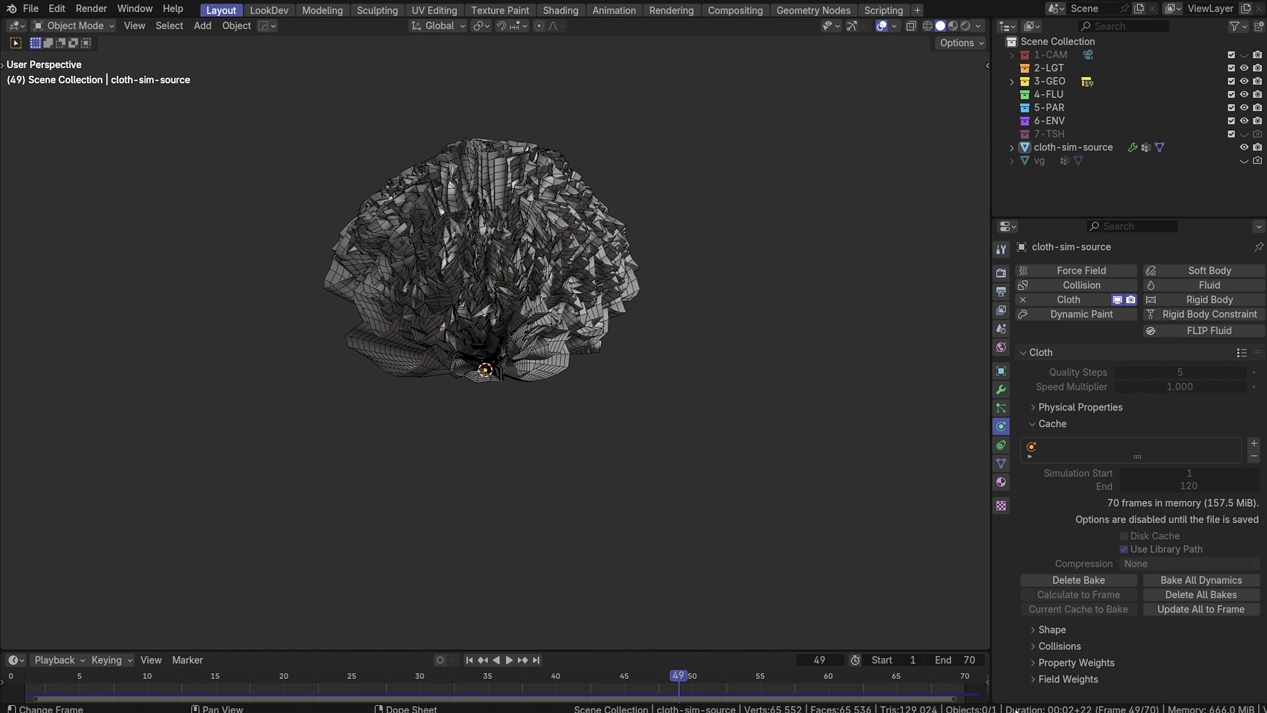
Resume the cloth playback, stop it at frame 17 and view the folded layers from a lower angle
key("space")
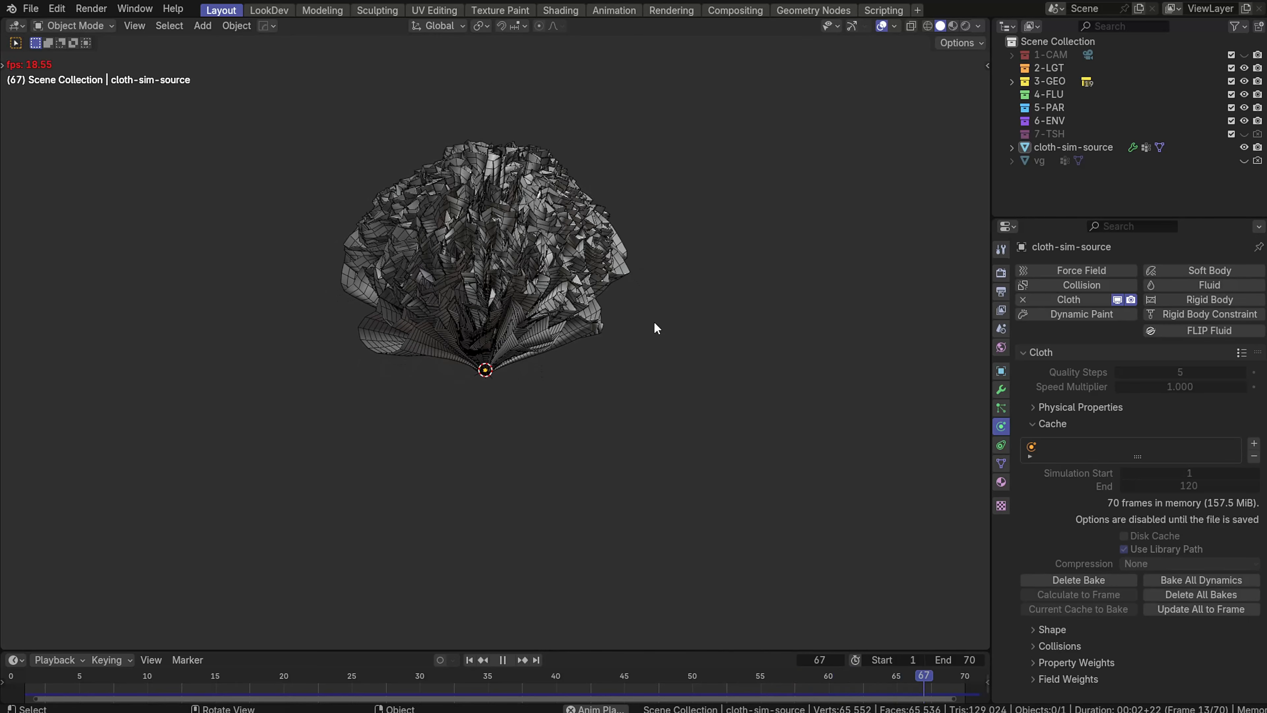
key("space")
middle_click_drag(680, 332, 596, 300)
Add a Subdivision Surface modifier after Cloth on cloth-sim-source and collapse both modifiers
left_click(1001, 389)
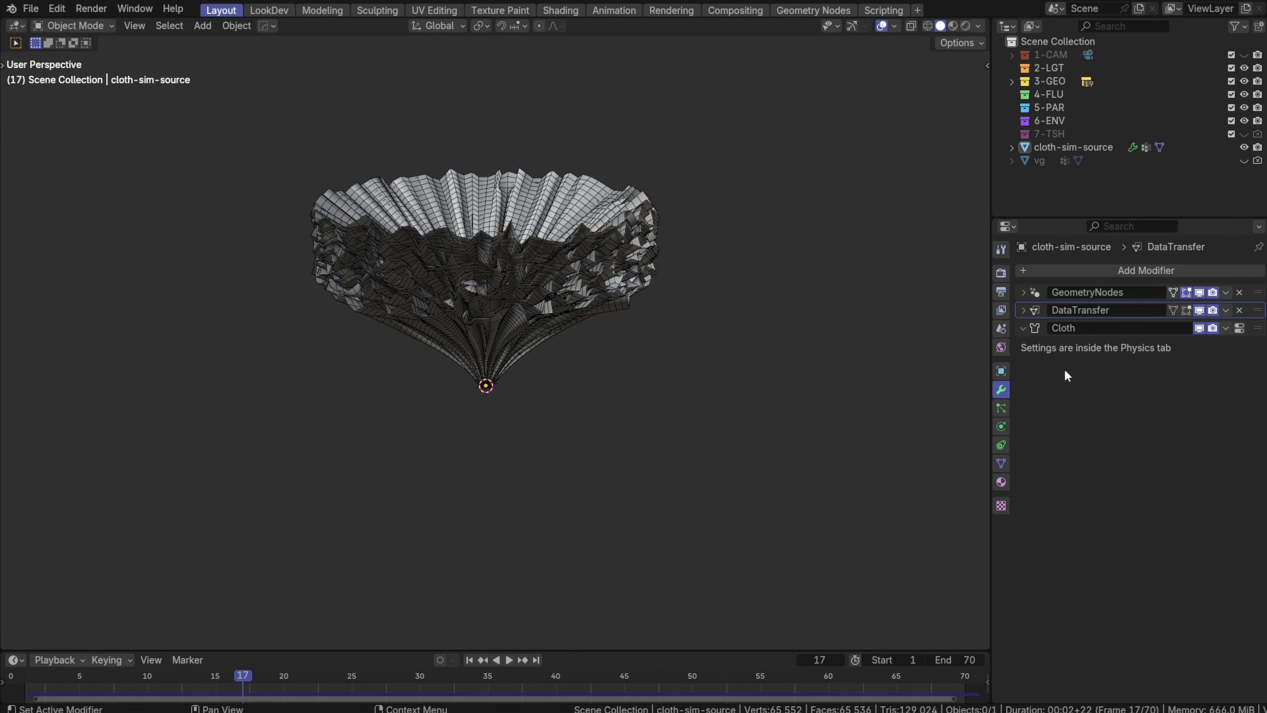
left_click(1081, 274)
mouse_move(1080, 273)
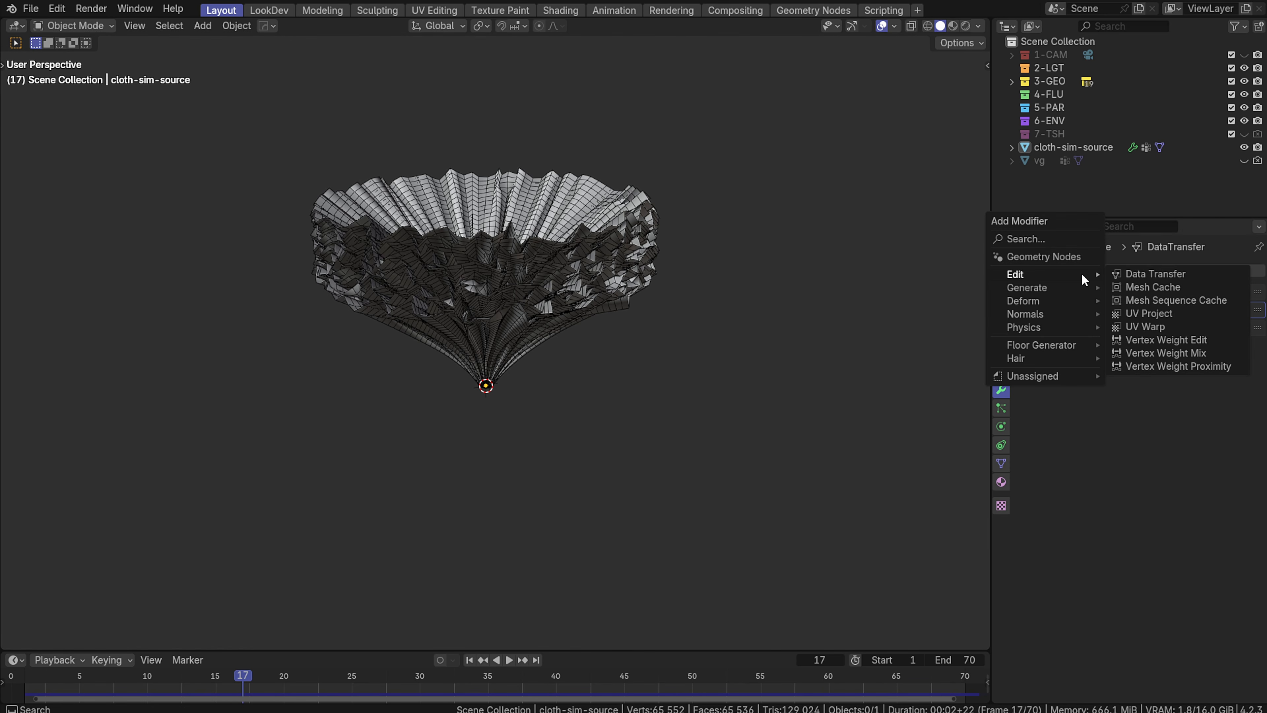
type("sub")
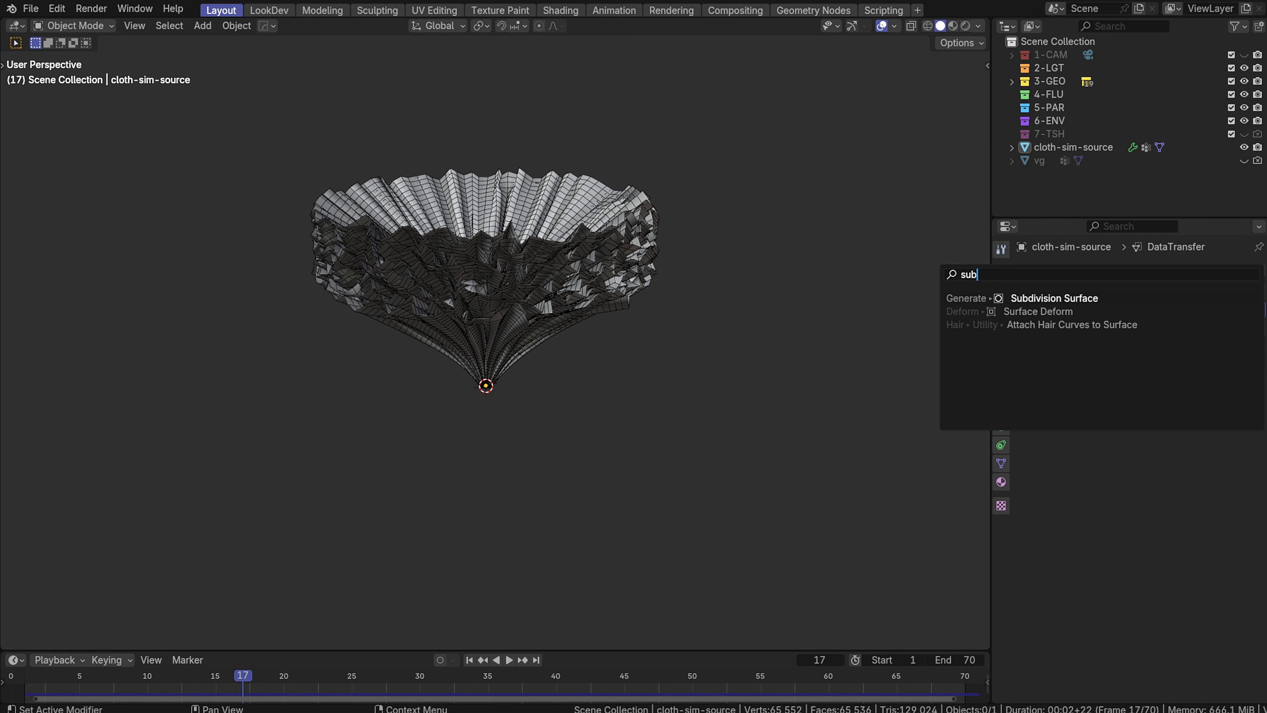
key("Return")
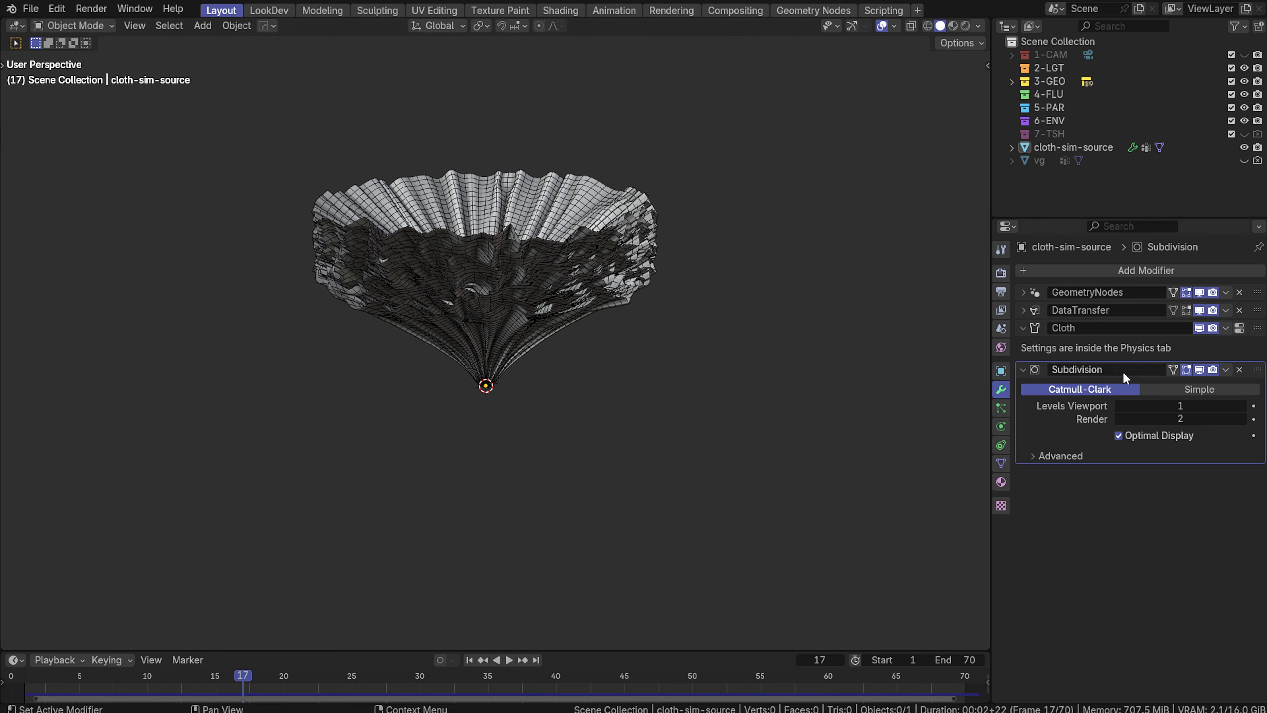
left_click(1022, 369)
left_click(1022, 331)
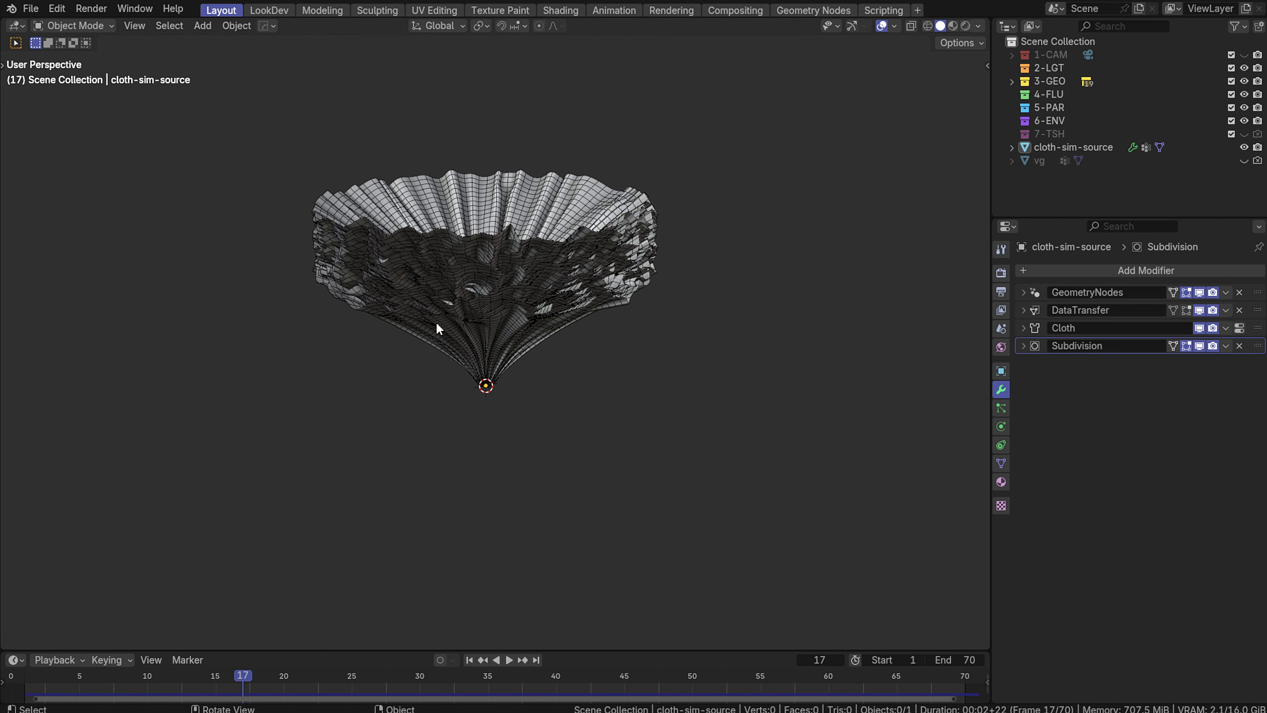
Add a Solidify modifier after Subdivision on cloth-sim-source and inspect the thickened cloth edges
middle_click_drag(436, 322, 515, 312)
scroll(469, 298, "up", 4)
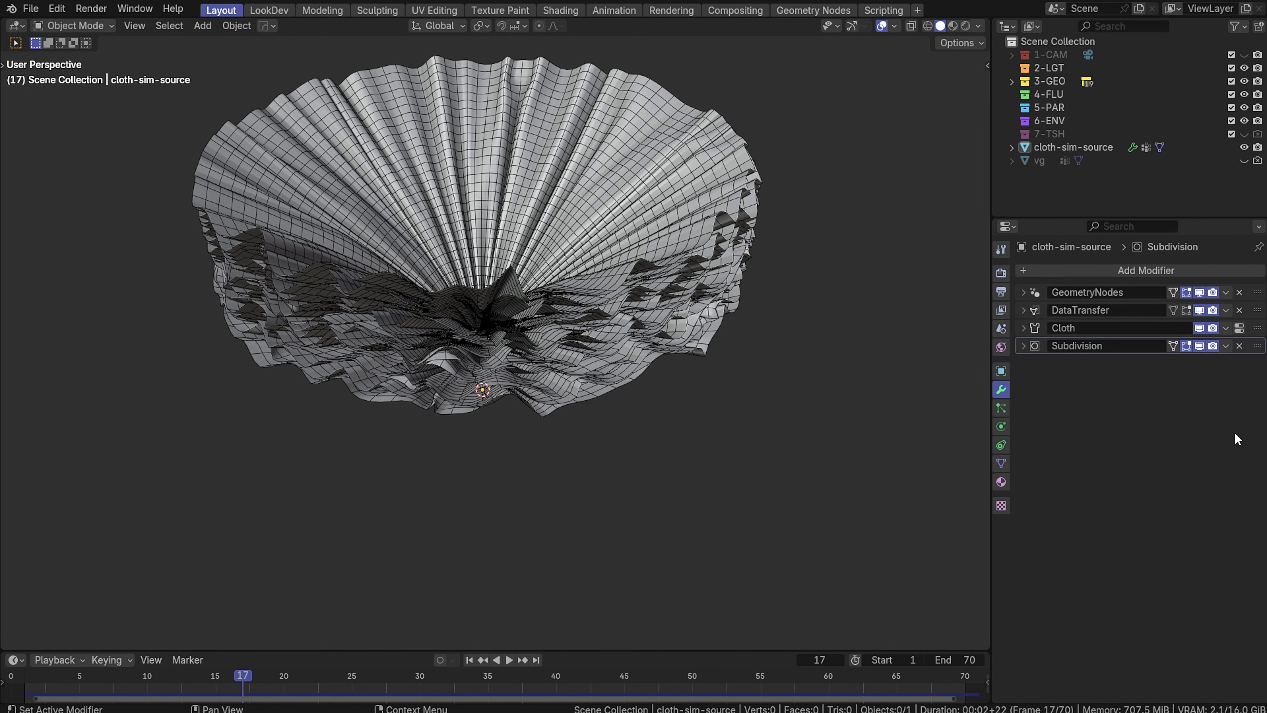
left_click(1040, 273)
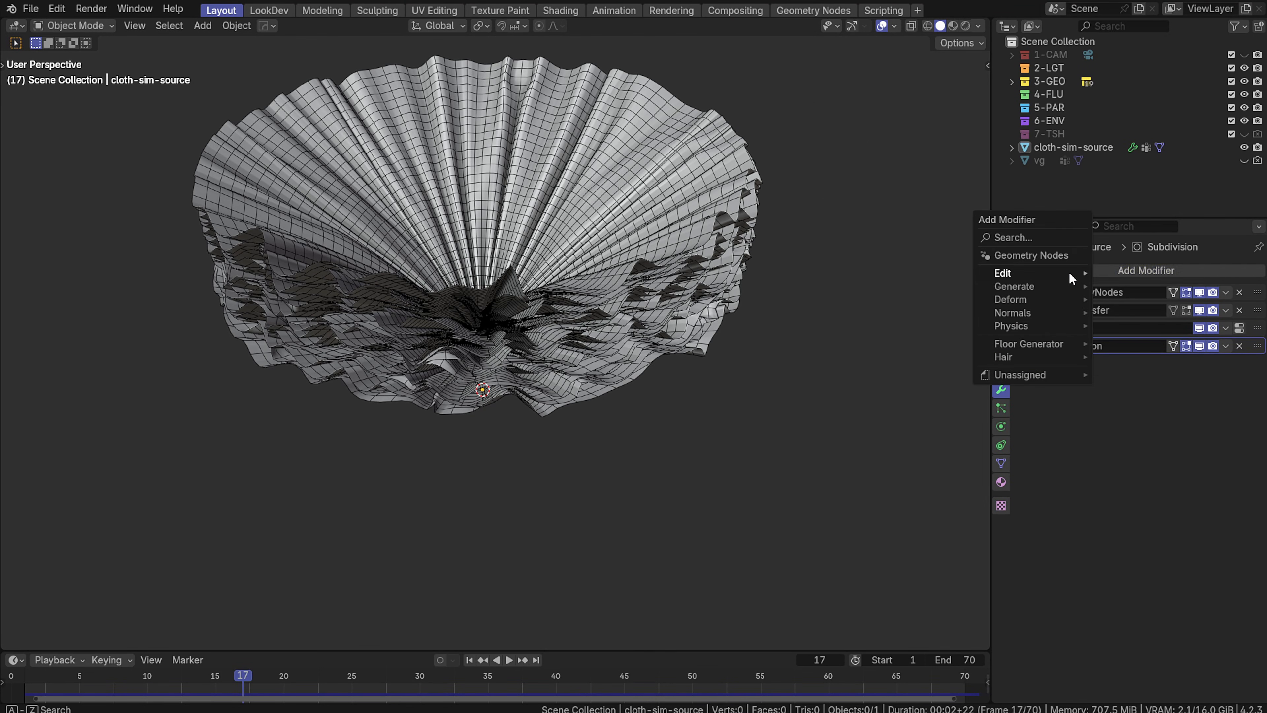
type("sol")
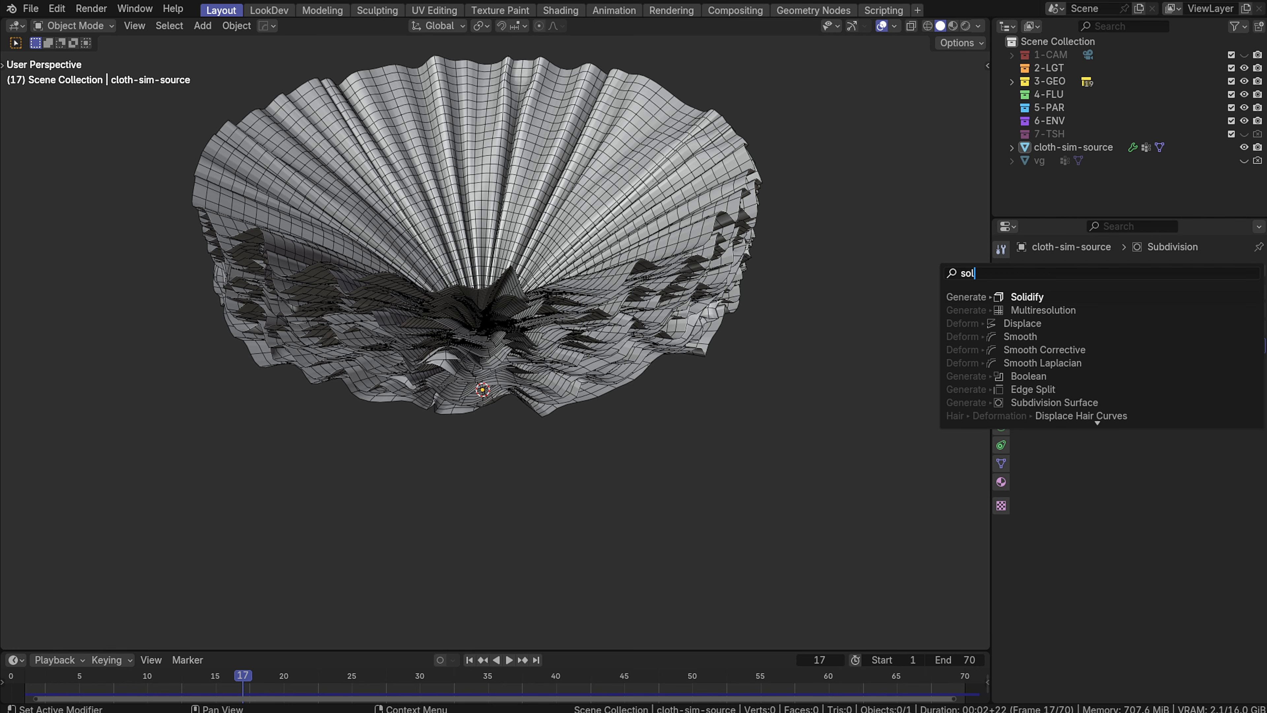
key("Return")
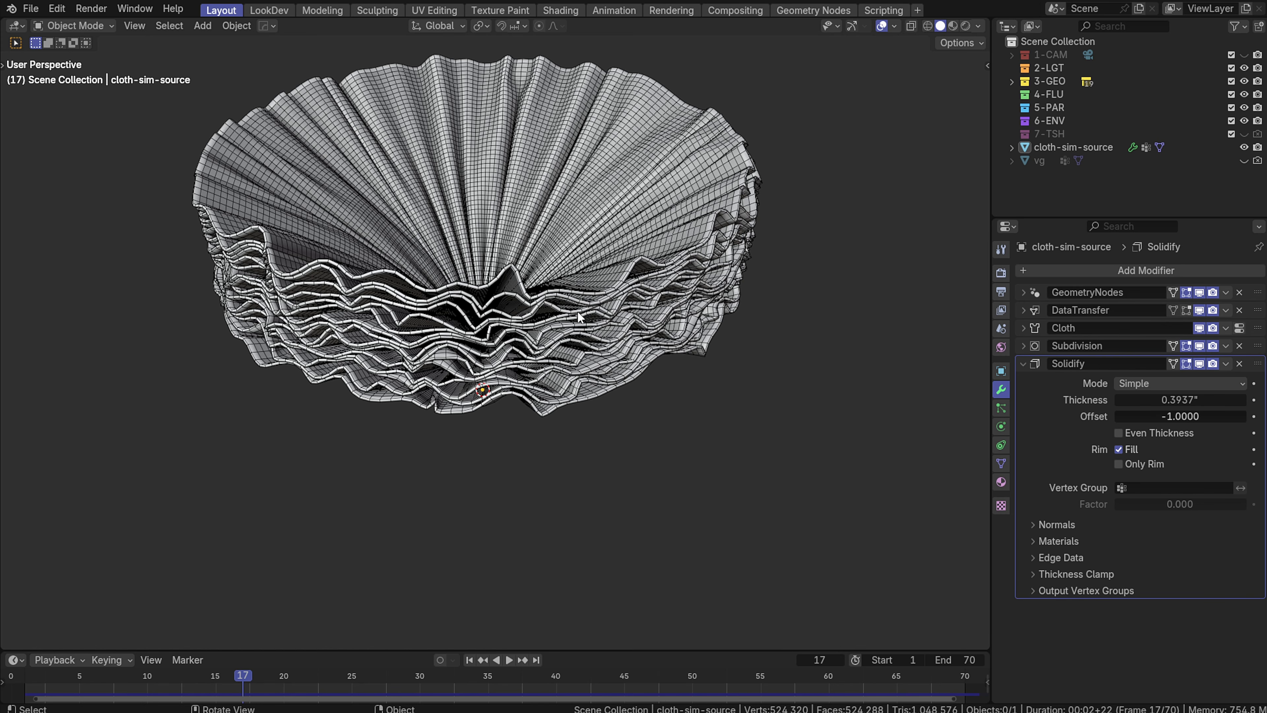
scroll(635, 352, "up", 4)
middle_click_drag(636, 348, 653, 294)
scroll(627, 336, "down", 4)
scroll(625, 241, "up", 2)
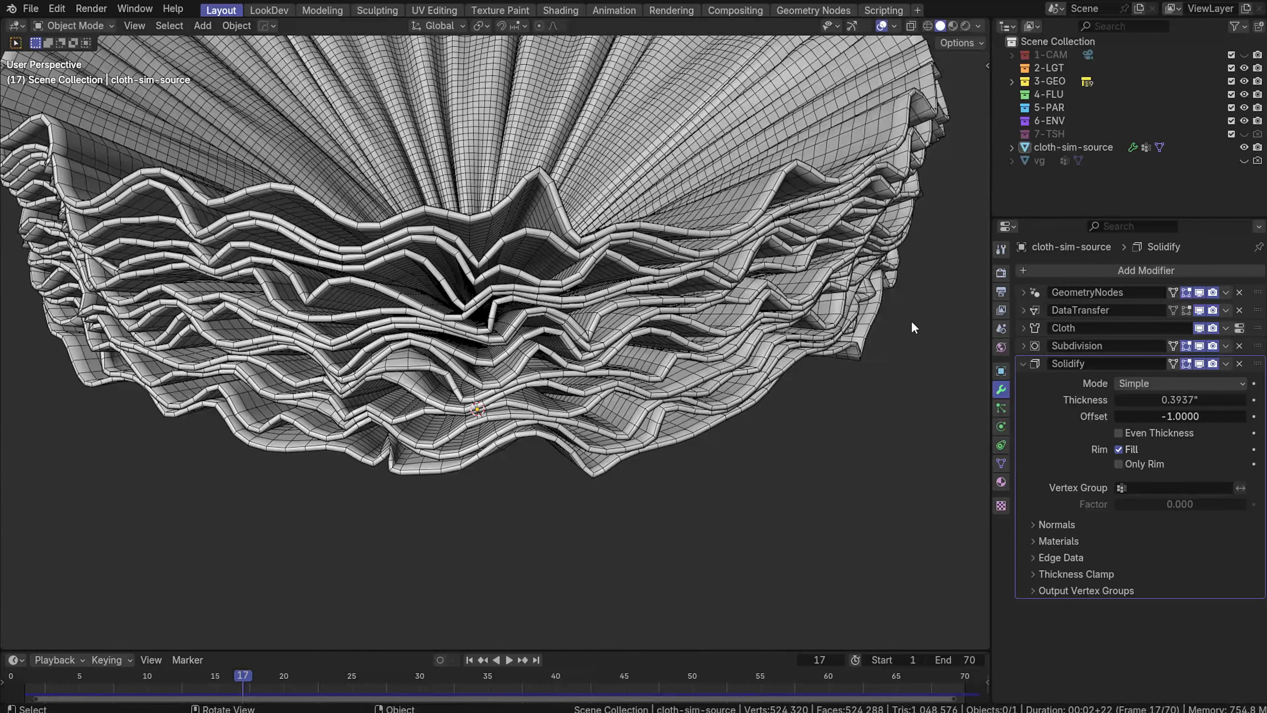
Set the Solidify thickness to 0.1 inch, check the layer edges up close and collapse the modifier
left_click(1182, 401)
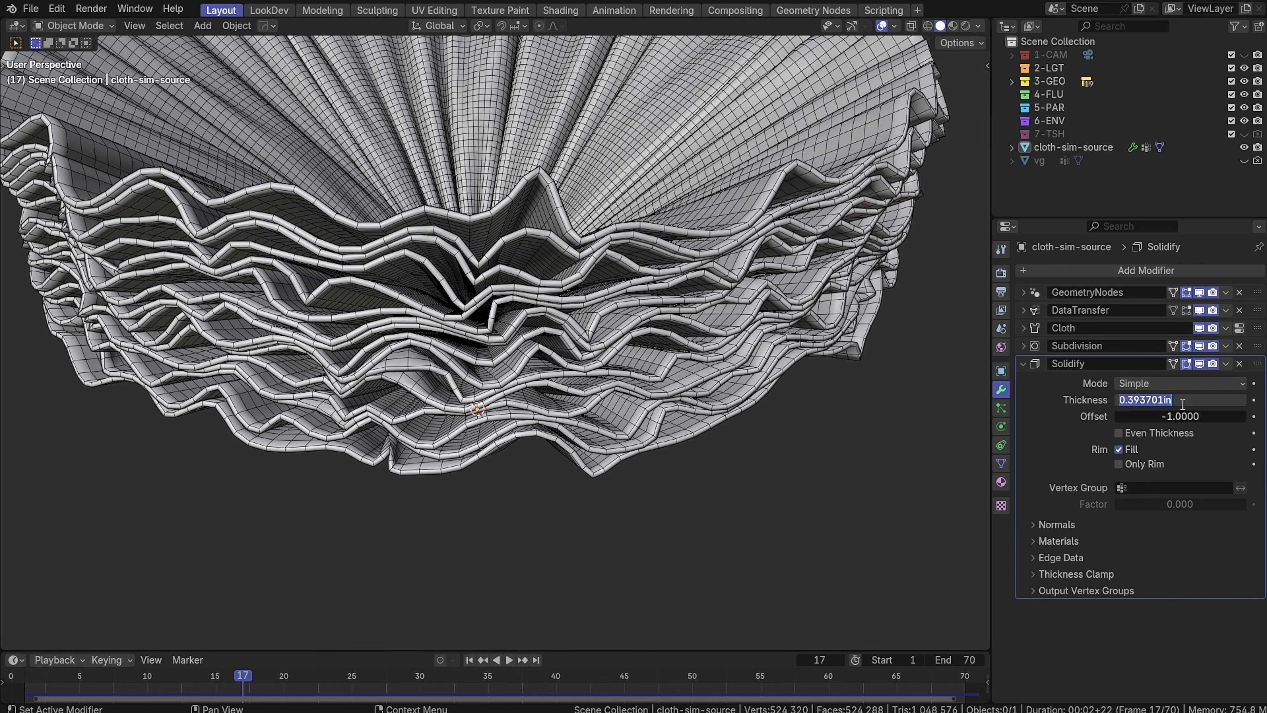
type(".0")
key("BackSpace")
type("1")
key("Return")
scroll(679, 262, "up", 5)
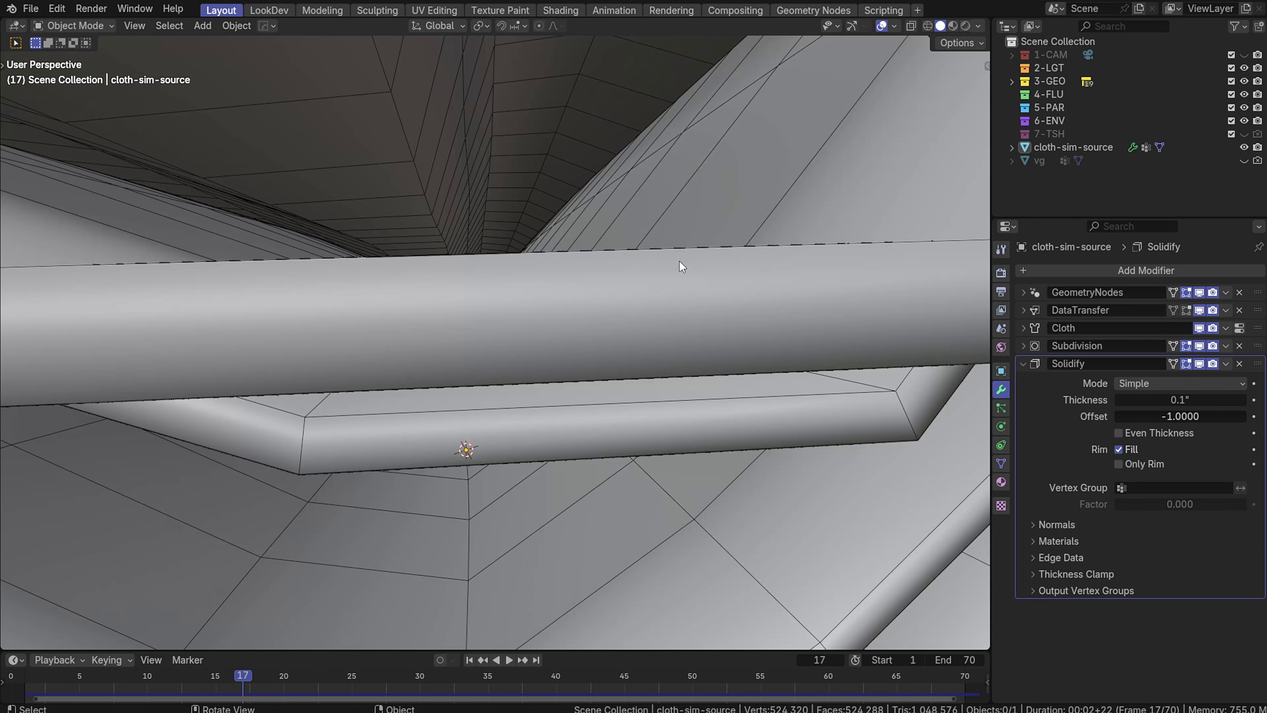
scroll(679, 262, "down", 3)
scroll(679, 259, "up", 2)
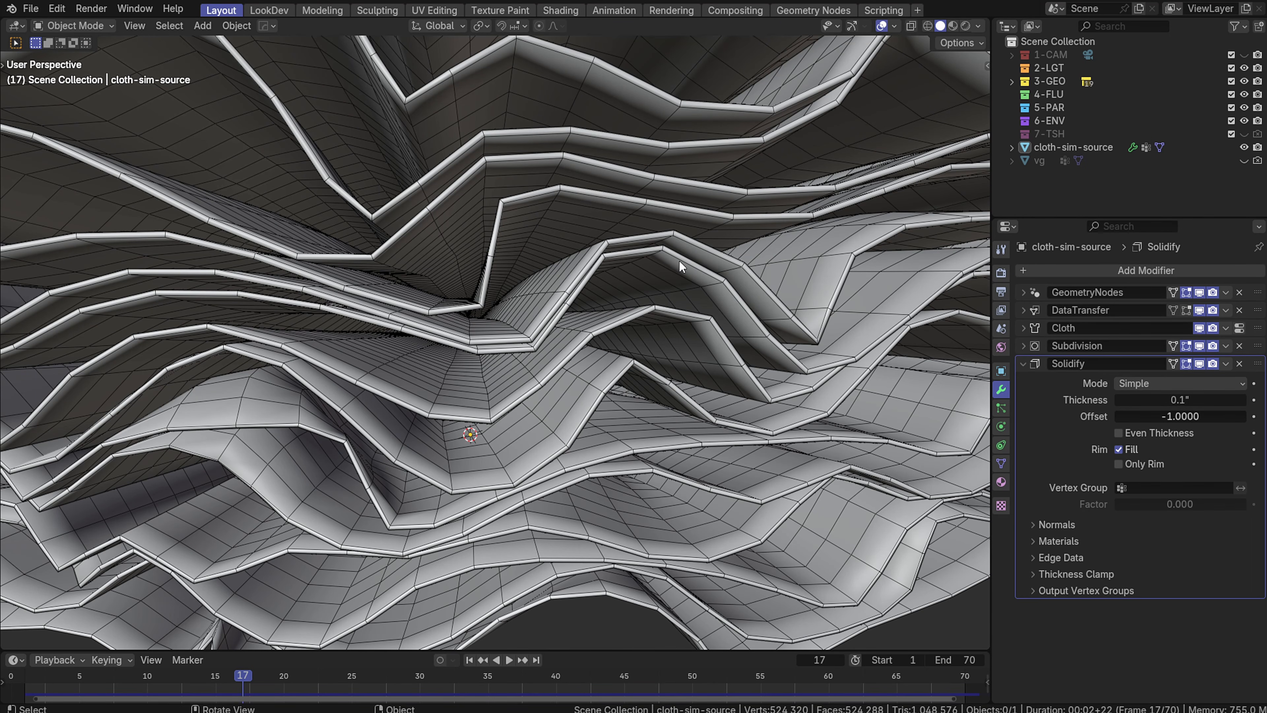
scroll(679, 260, "down", 6)
middle_click_drag(679, 261, 714, 379)
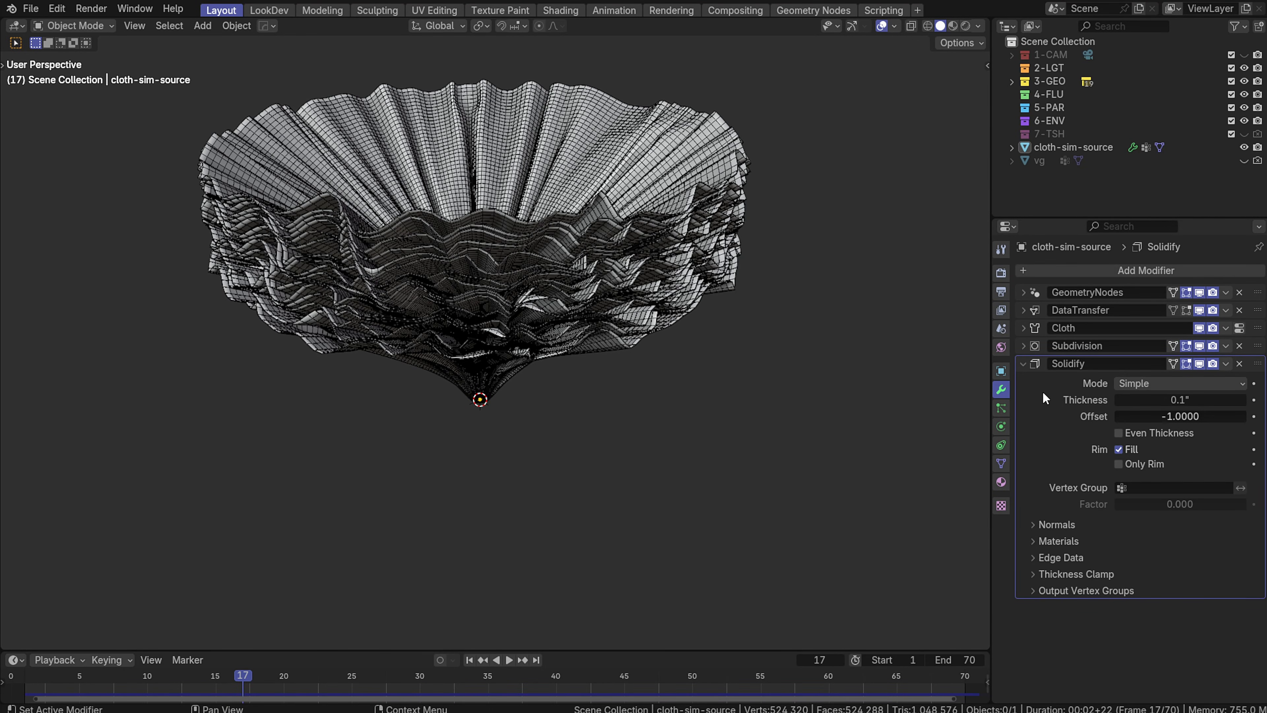
left_click(1022, 365)
Add a Smooth by Angle modifier after Solidify on cloth-sim-source and inspect the shading of the folds
scroll(640, 255, "up", 3)
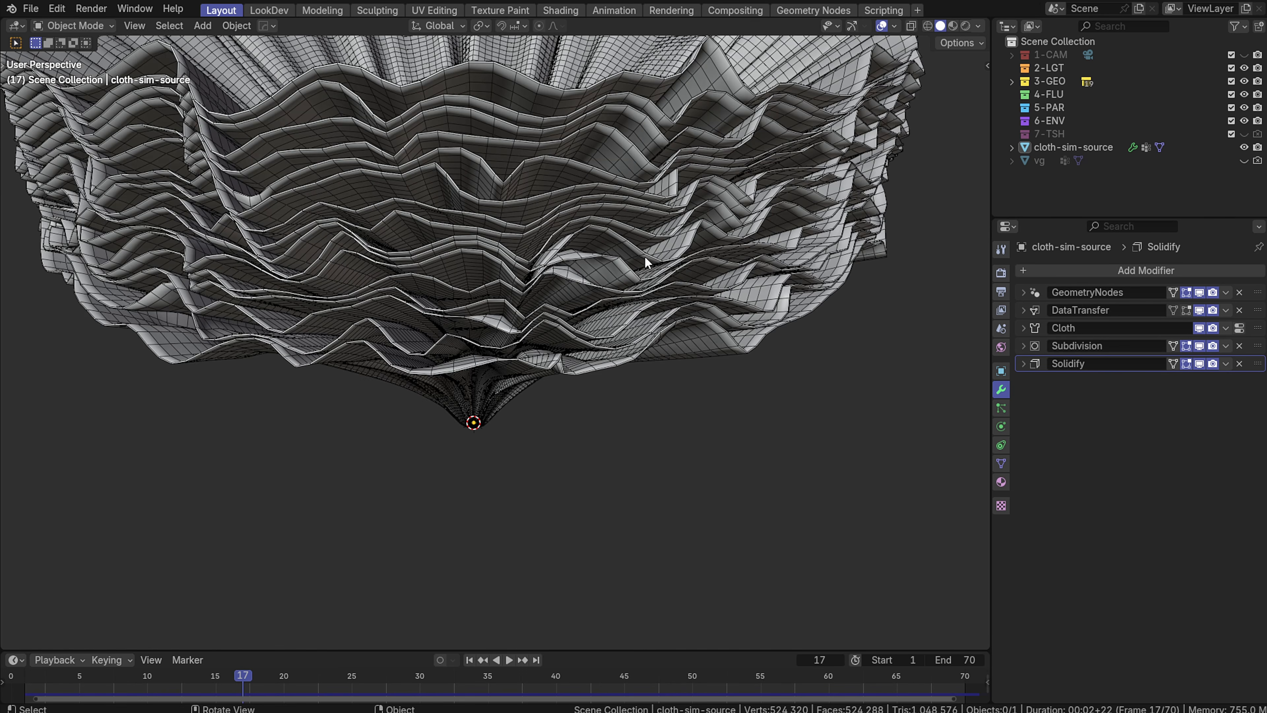
middle_click_drag(642, 255, 636, 276)
scroll(627, 270, "down", 4)
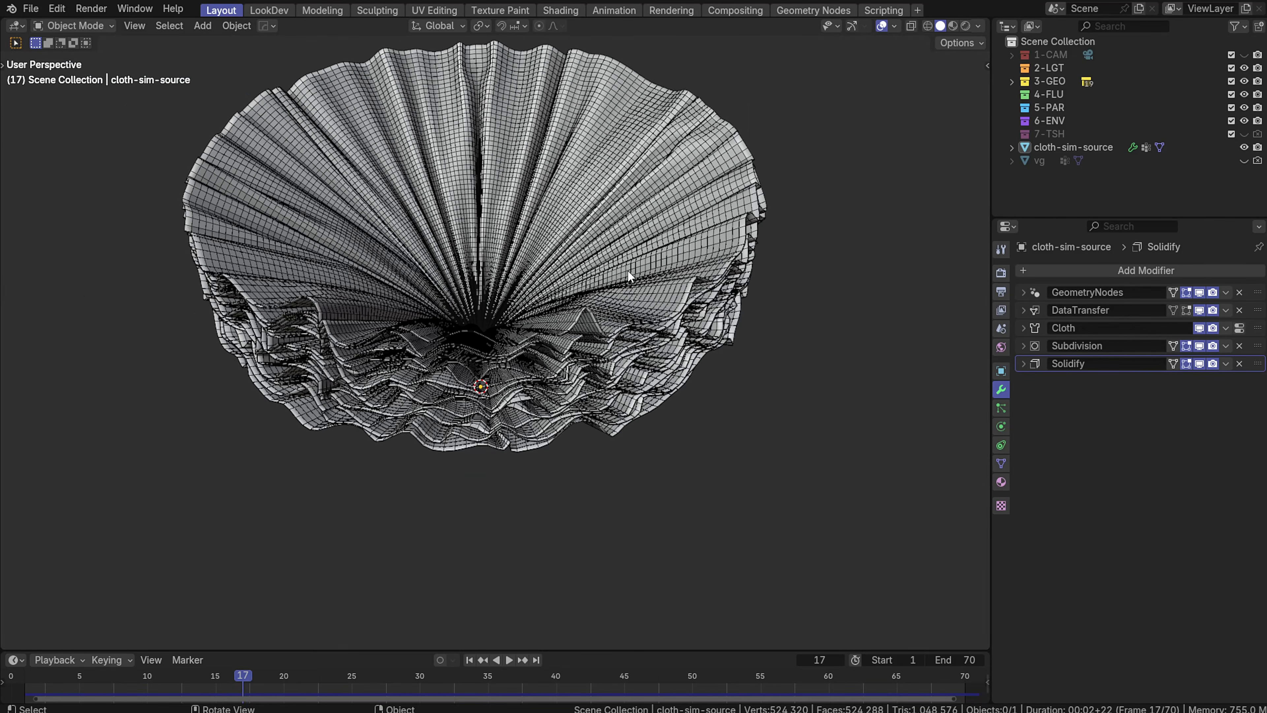
left_click(1139, 269)
type("smooth angl")
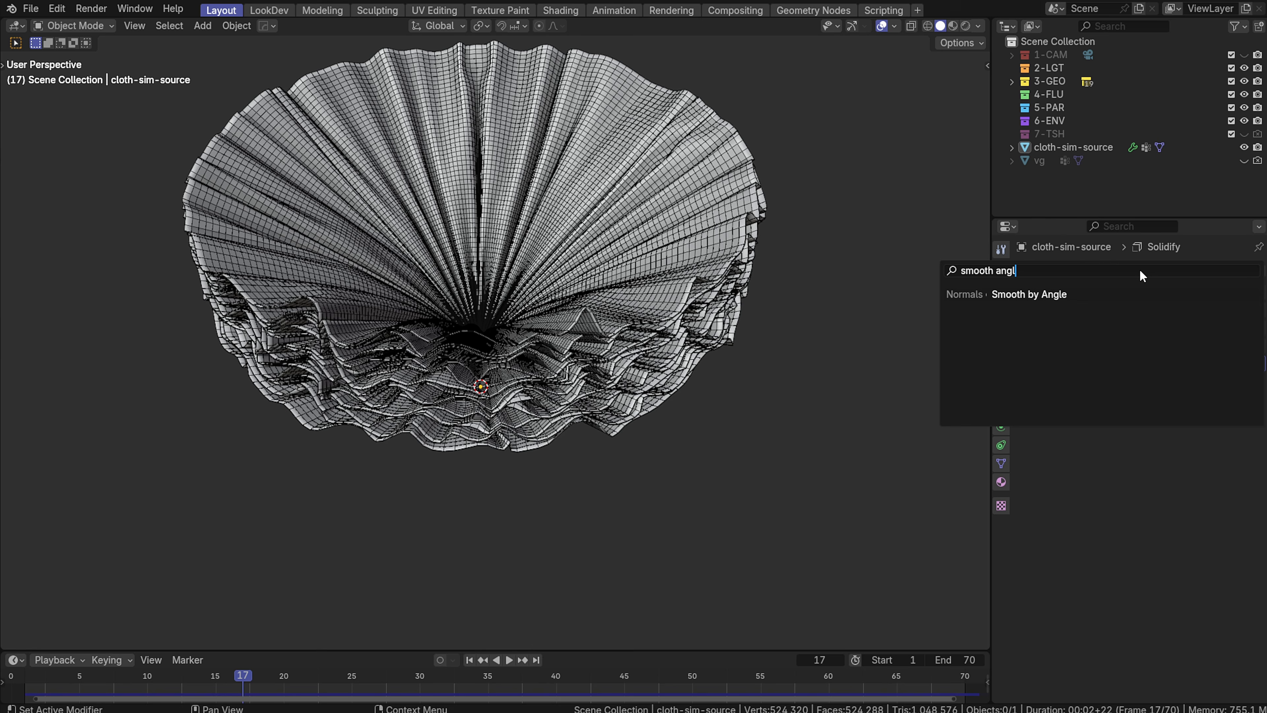
key("Return")
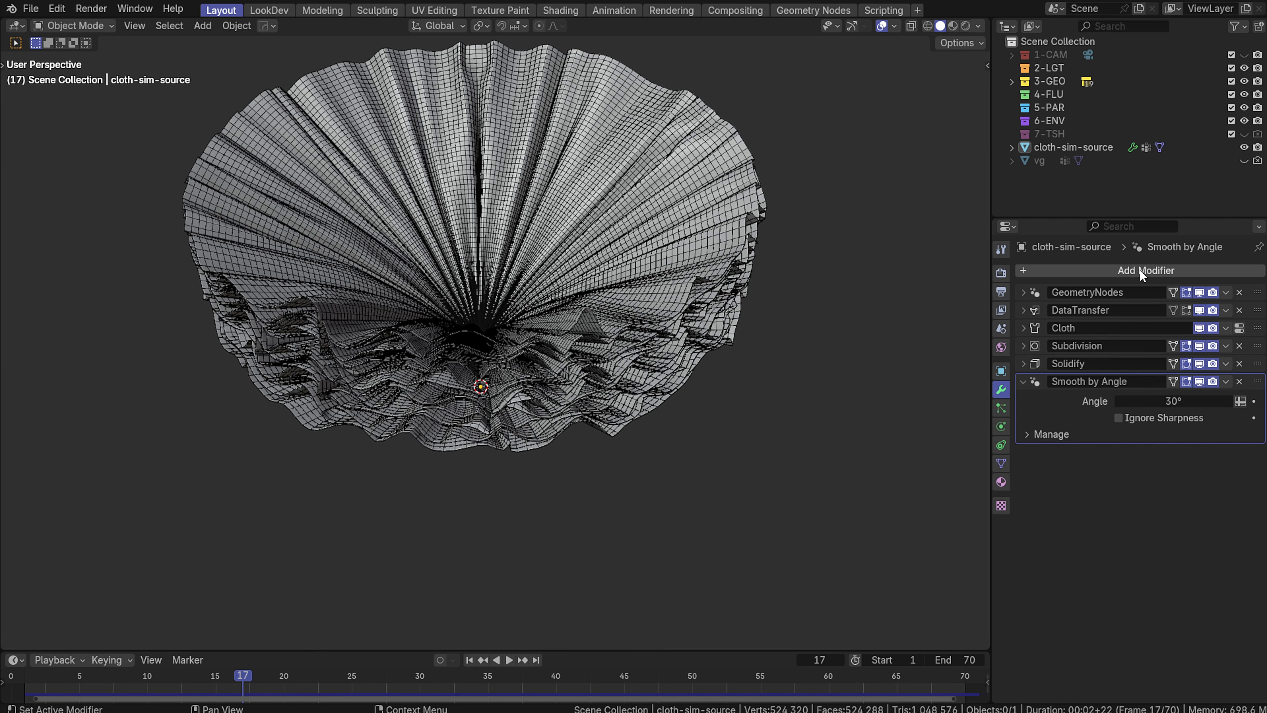
scroll(691, 401, "up", 3)
scroll(691, 401, "up", 2)
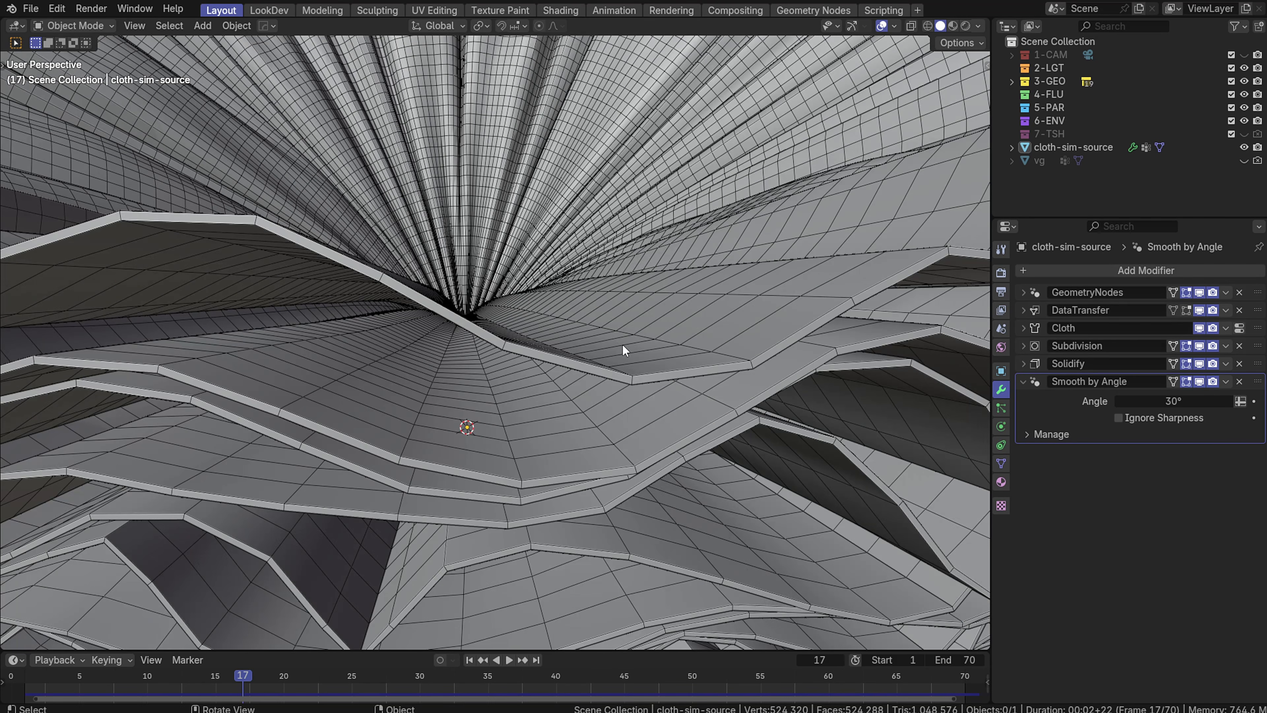
scroll(622, 344, "down", 6)
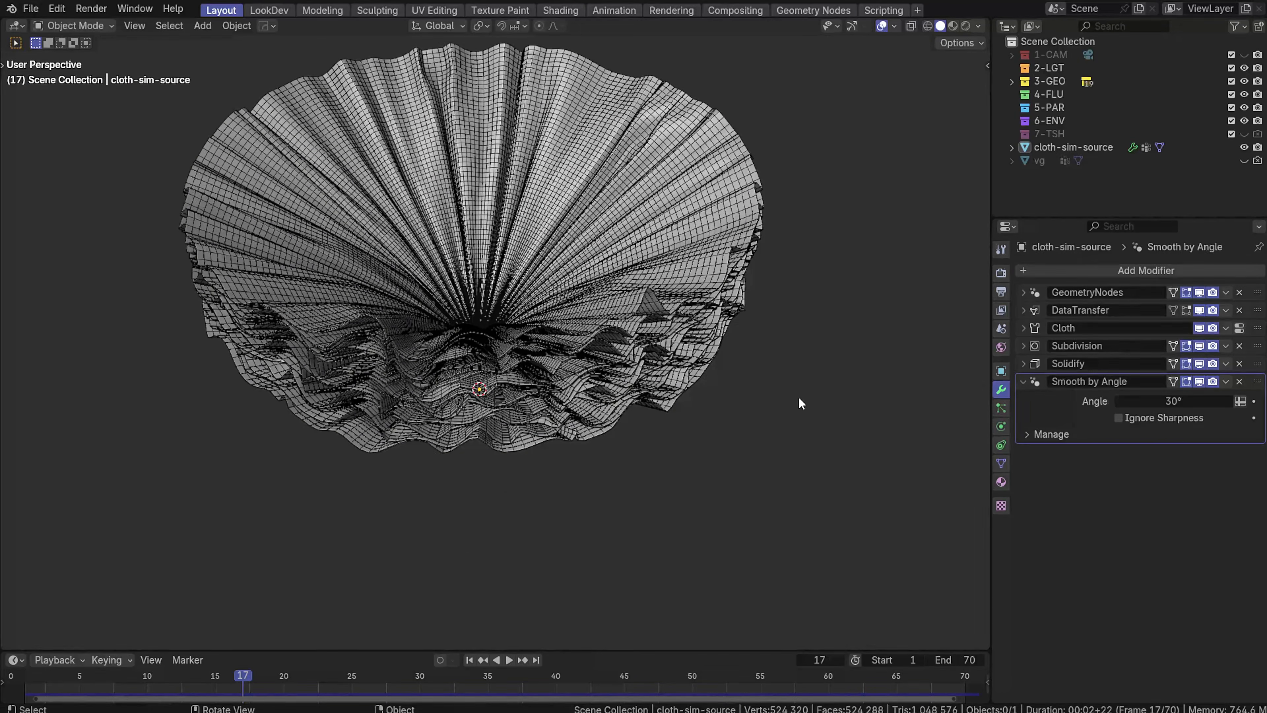
Leave the cloth deselected and scrub the timeline back to about frame 13 to review the smoothed folds
left_click(636, 264)
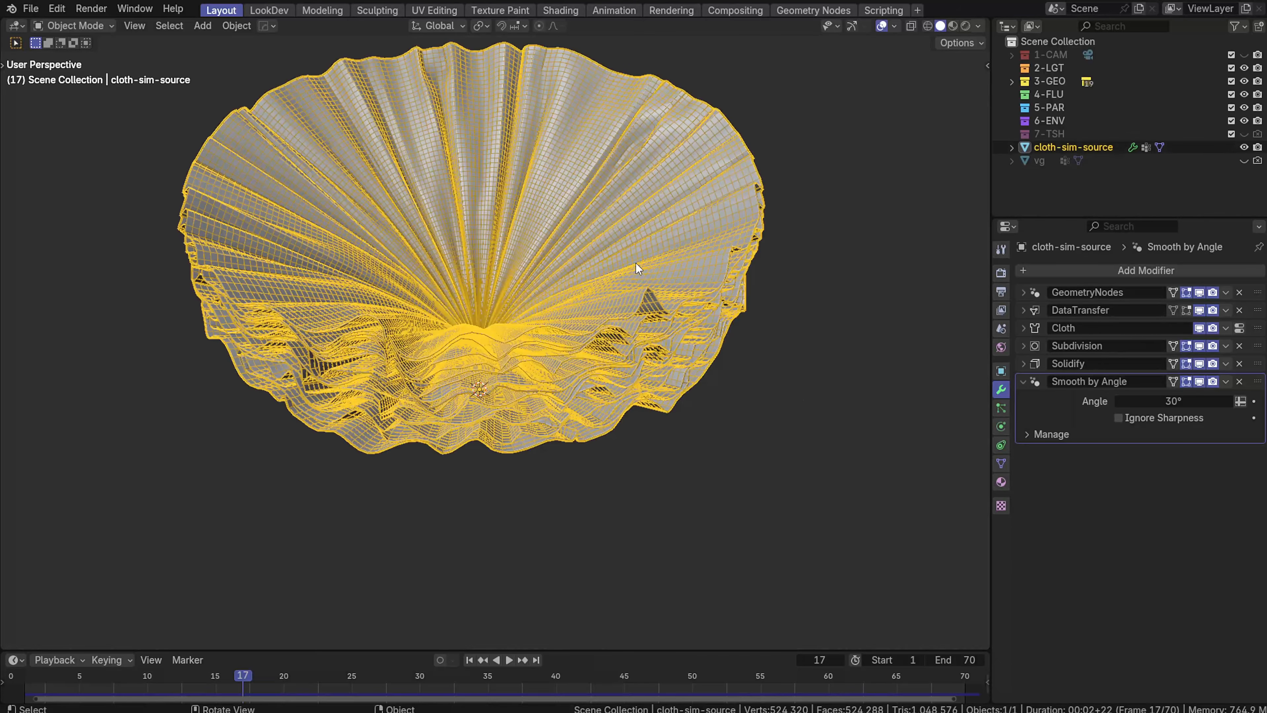
left_click(842, 383)
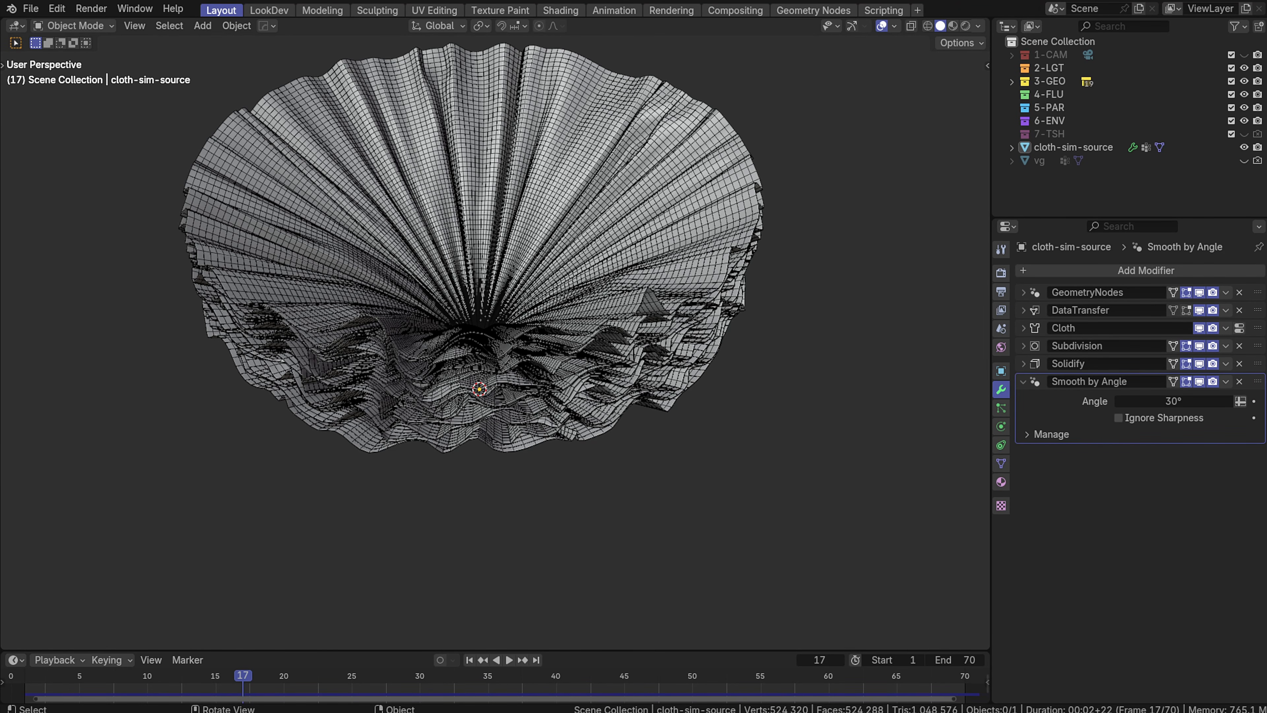
middle_click_drag(602, 388, 590, 458)
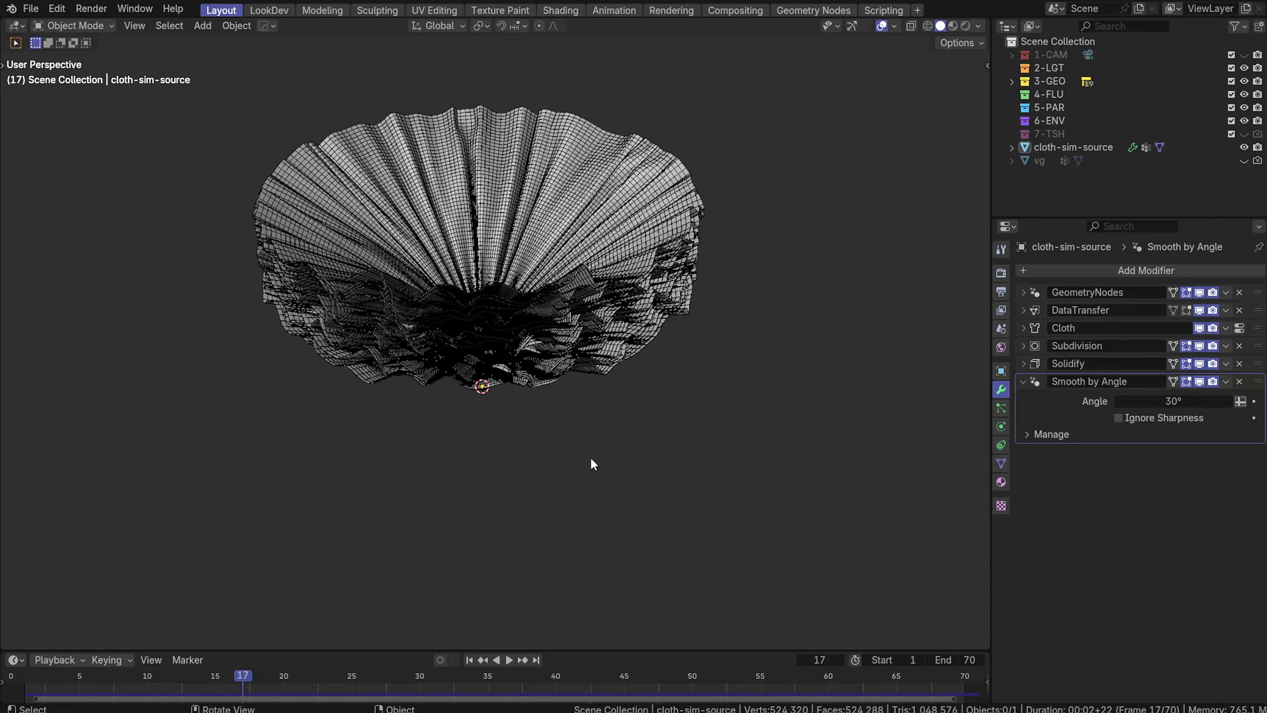
left_click_drag(191, 667, 151, 669)
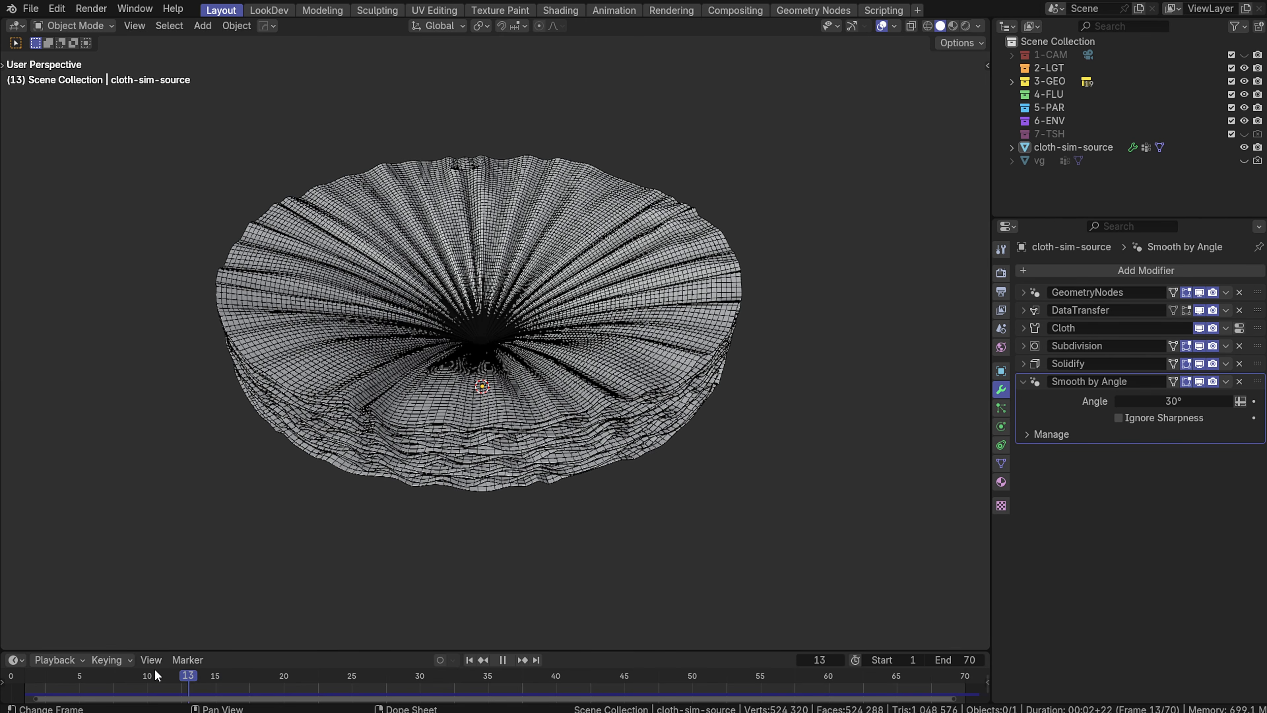
Play the cloth simulation on to frame 15, stop it there and select the cloth for a closer look
key("space")
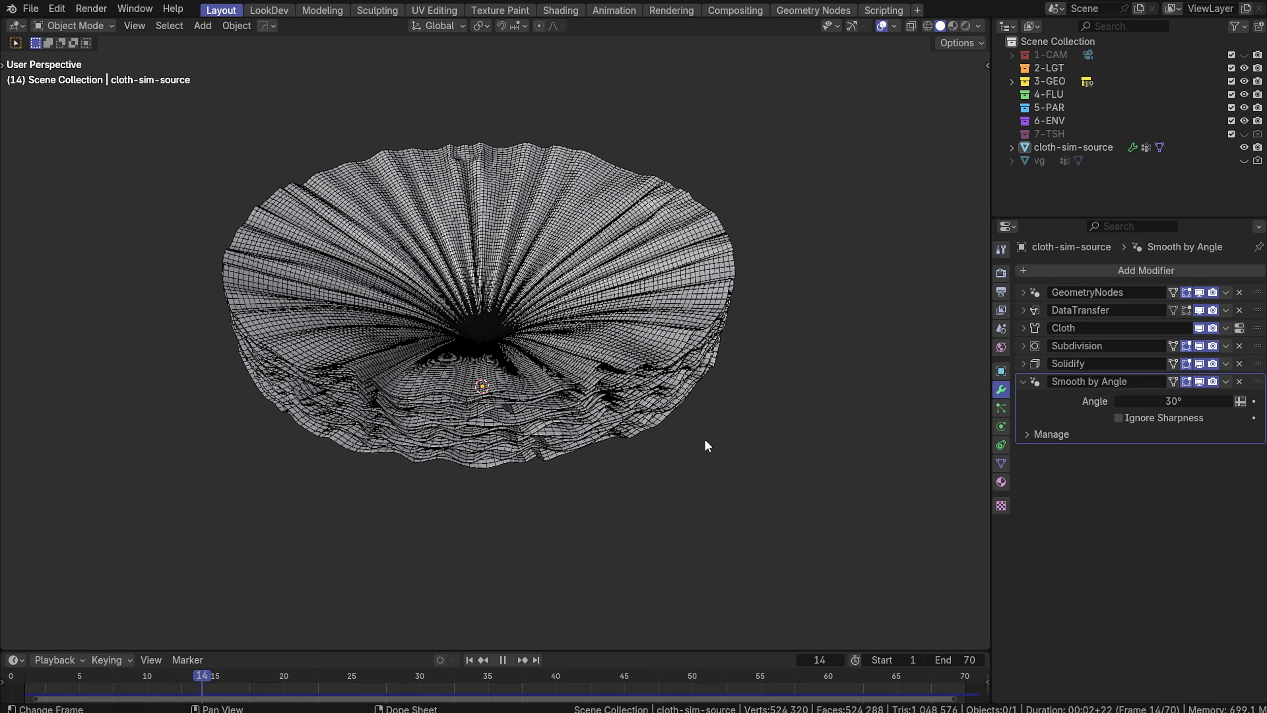
key("space")
key("space")
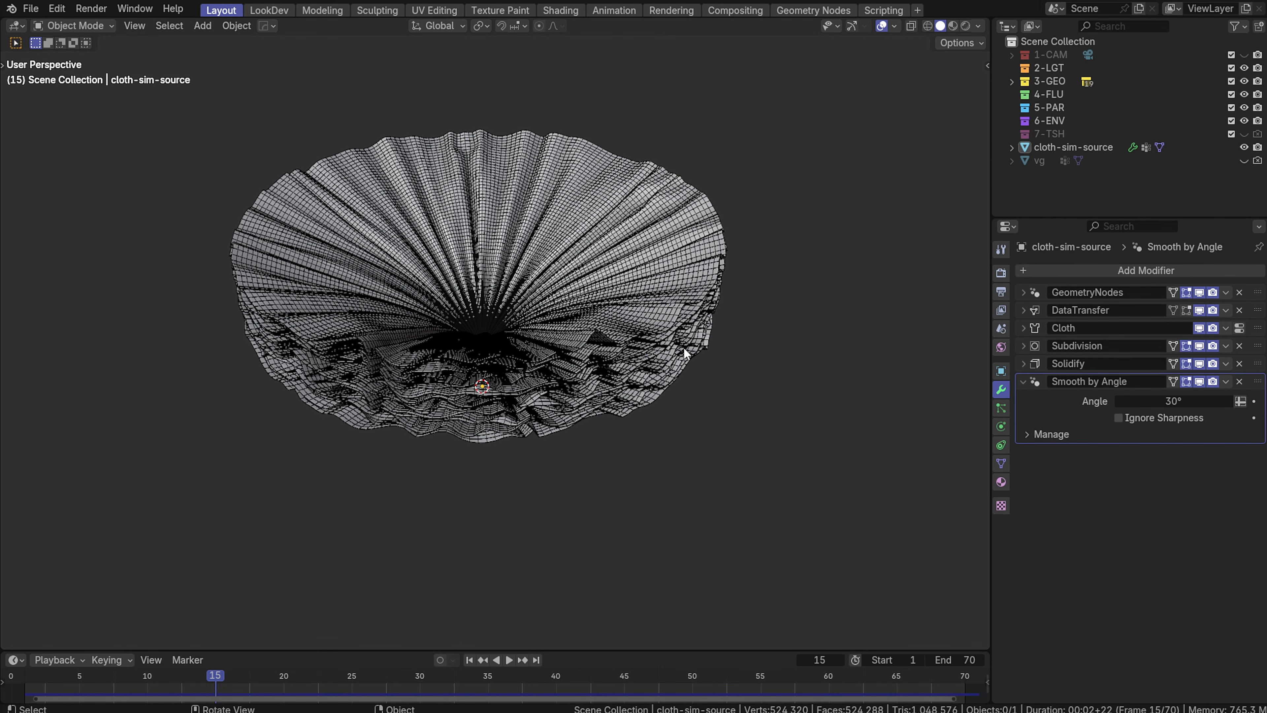
left_click(683, 349)
left_click(846, 417)
scroll(320, 312, "up", 3)
left_click(545, 353)
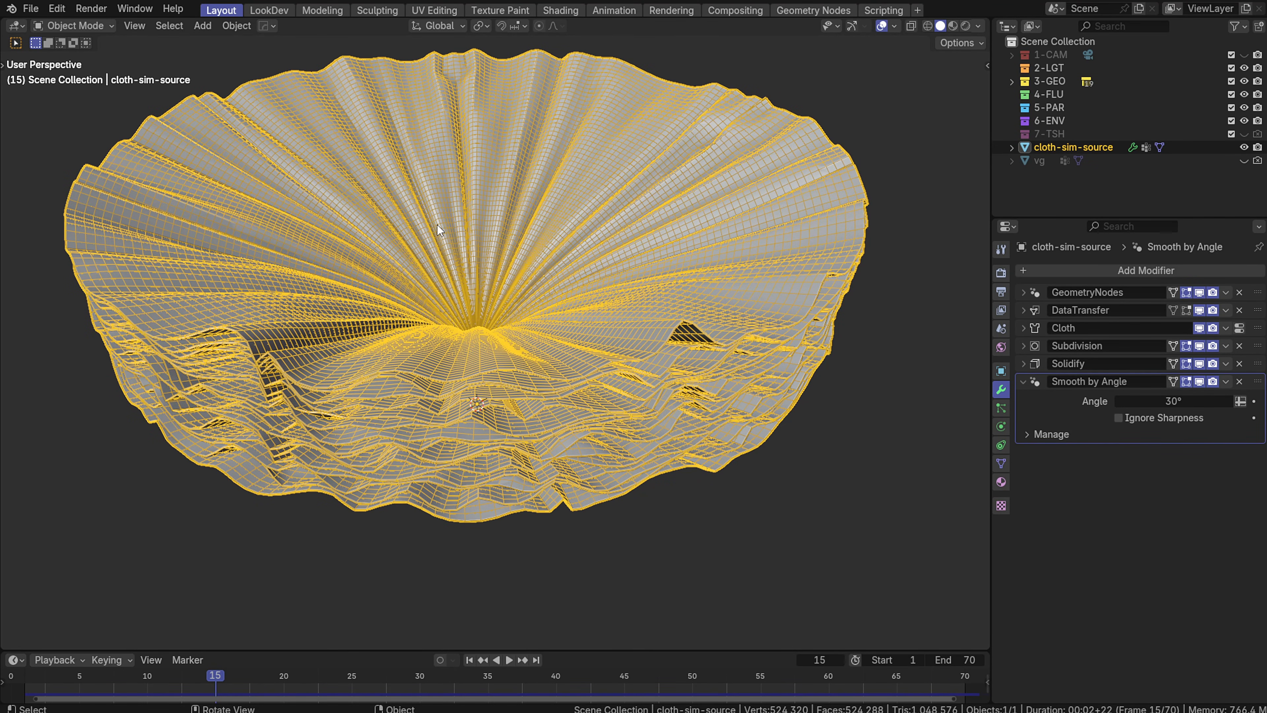
Delete all the sub-collections inside the 3-GEO collection, from 0_cad down to the last one
left_click(1012, 81)
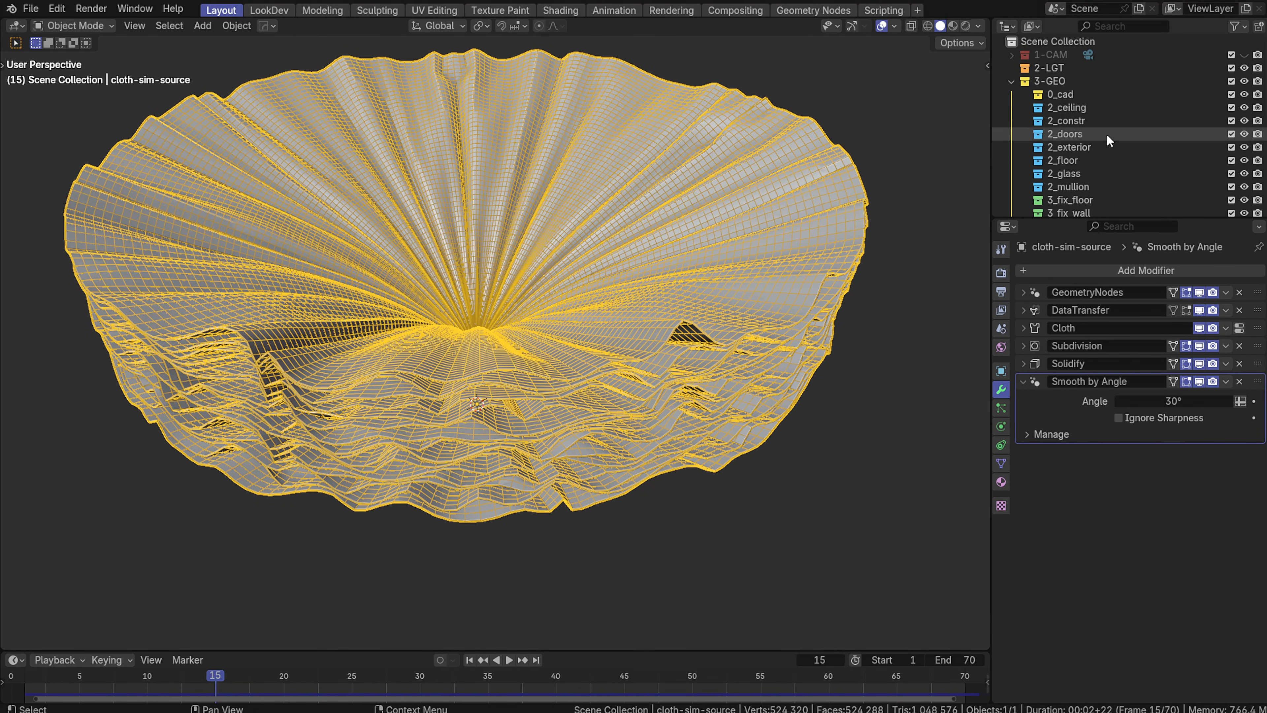
scroll(1097, 120, "down", 3)
scroll(1074, 109, "up", 5)
left_click(1067, 97)
scroll(1122, 159, "down", 6)
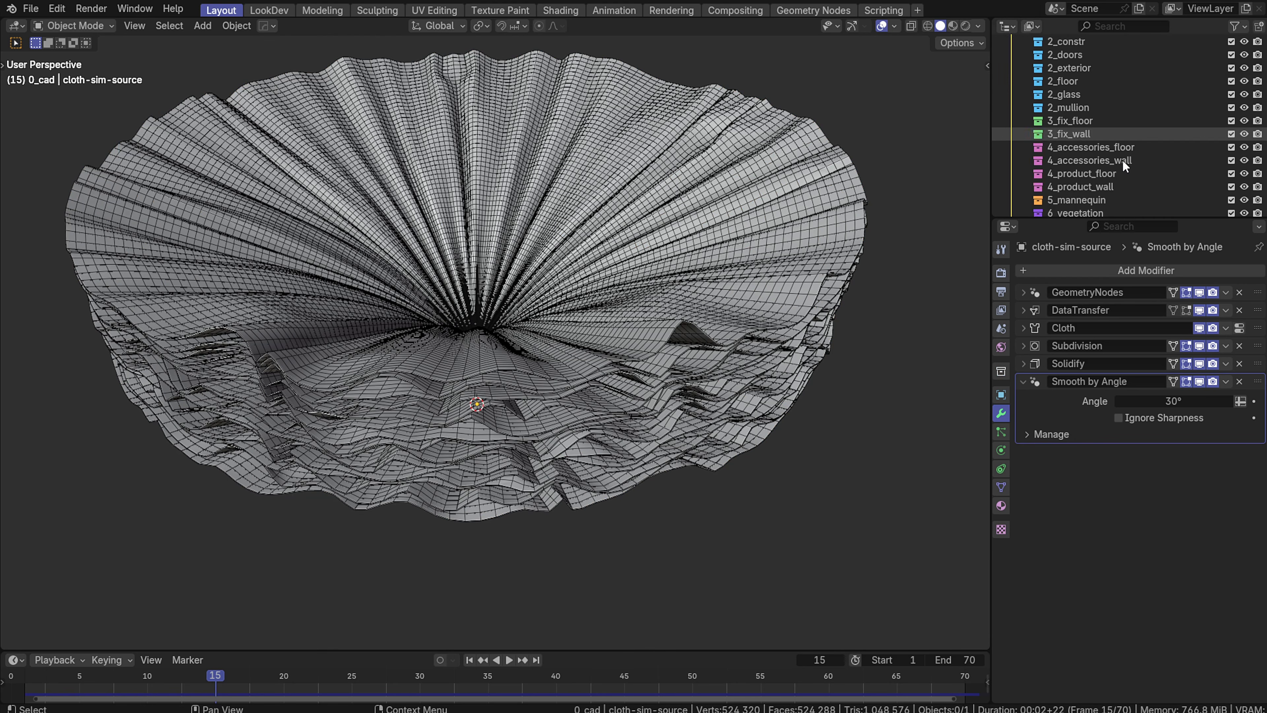
left_click(1100, 172, "shift")
key("x")
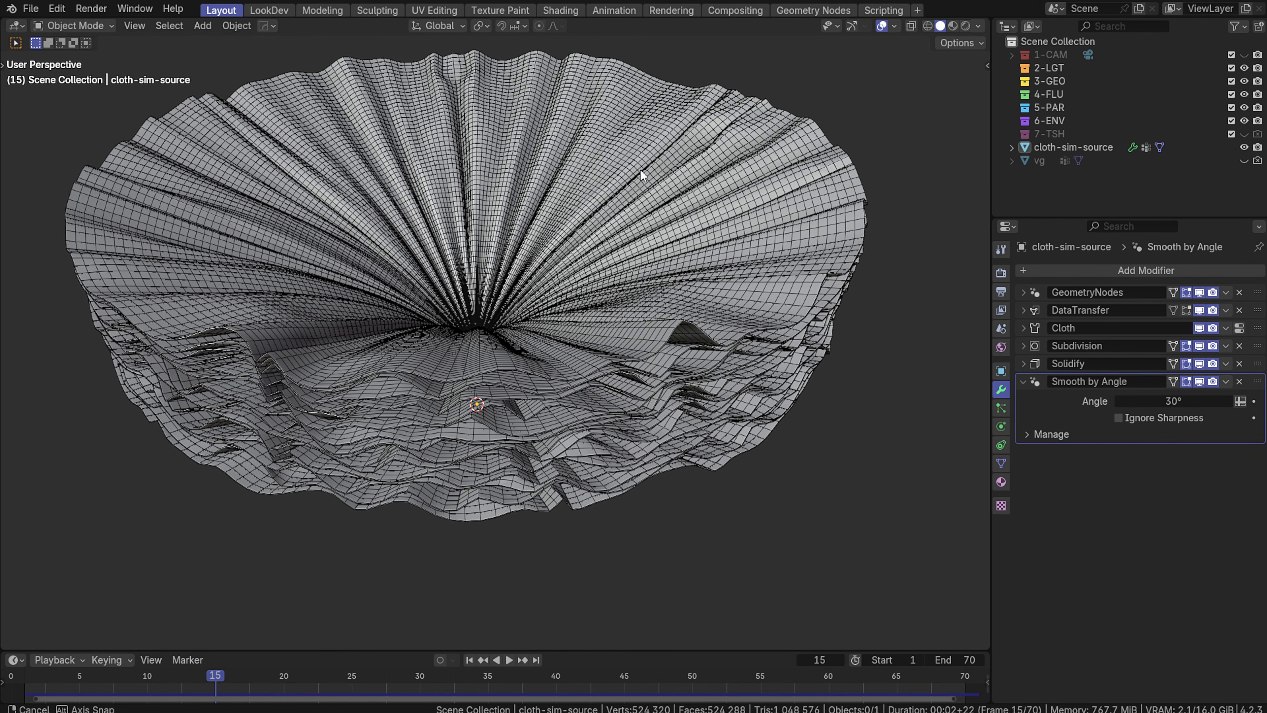
Move cloth-sim-source into a new collection named Cloth-Sim
middle_click_drag(642, 175, 636, 192)
left_click(1044, 148)
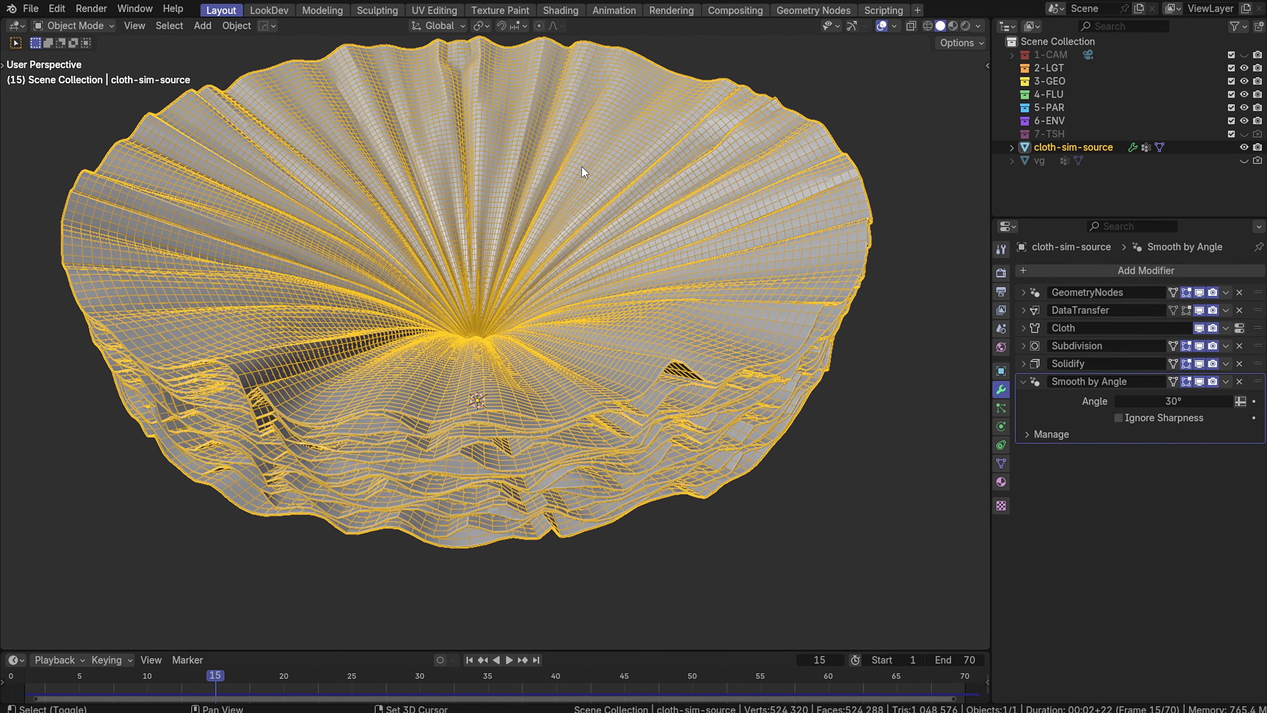
middle_click_drag(579, 170, 567, 210)
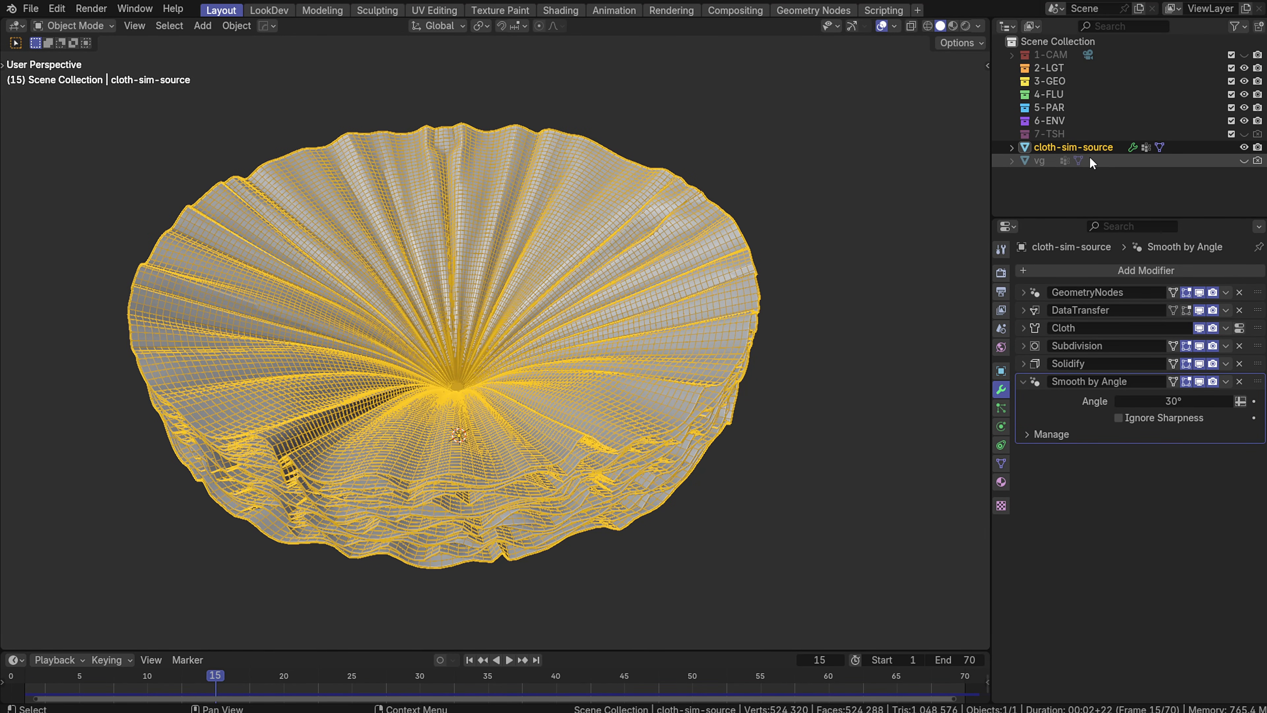
key("m")
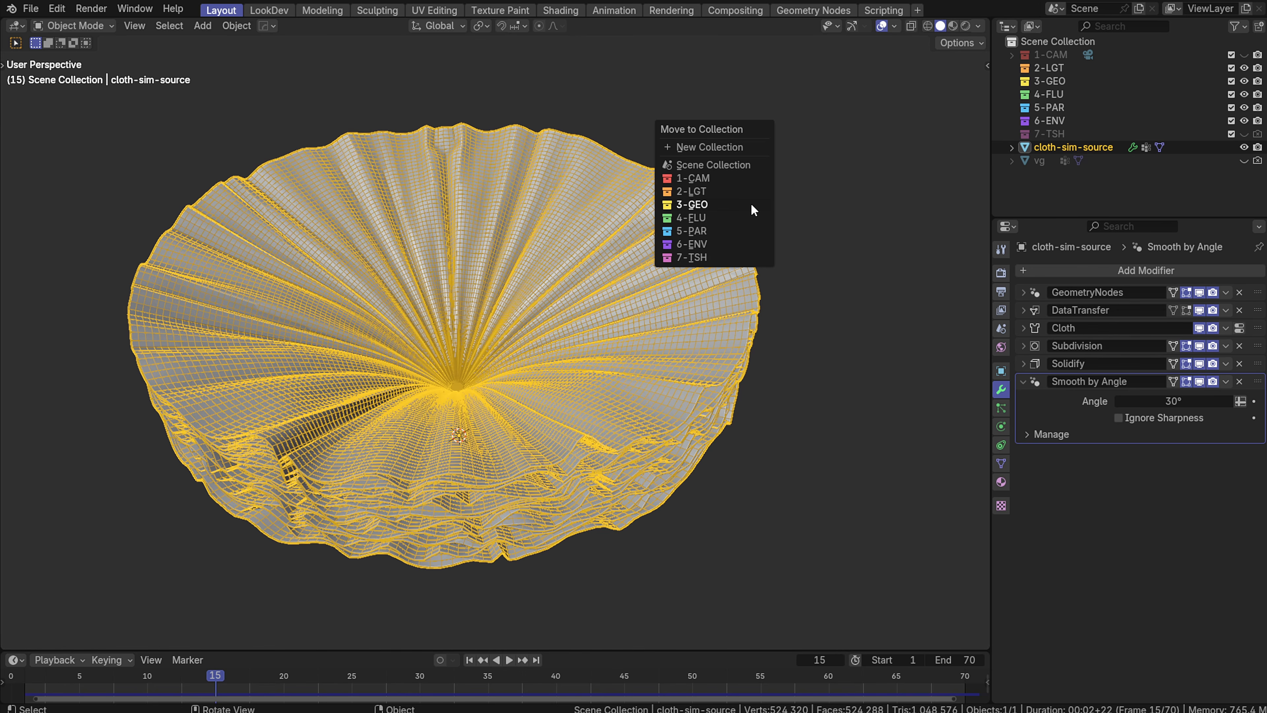
left_click(738, 148)
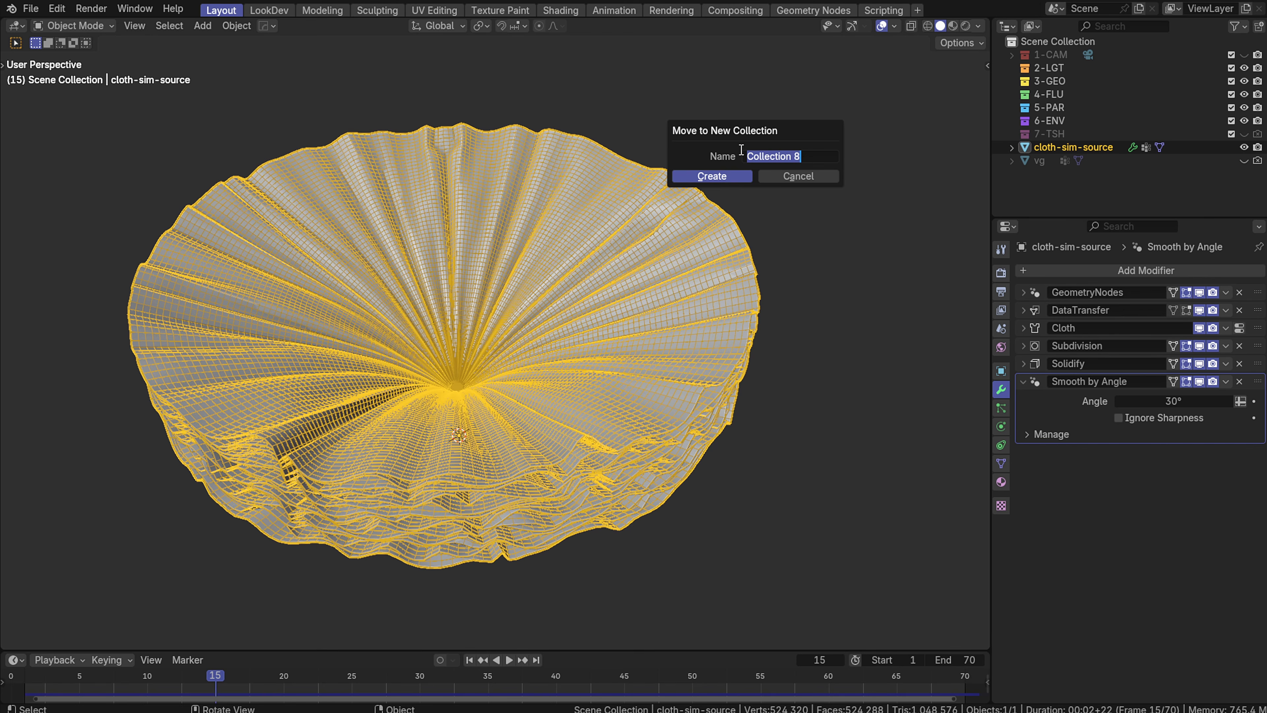
type("Cloth")
key("BackSpace")
key("BackSpace")
key("BackSpace")
type("oth-Sim")
key("Return")
key("Return")
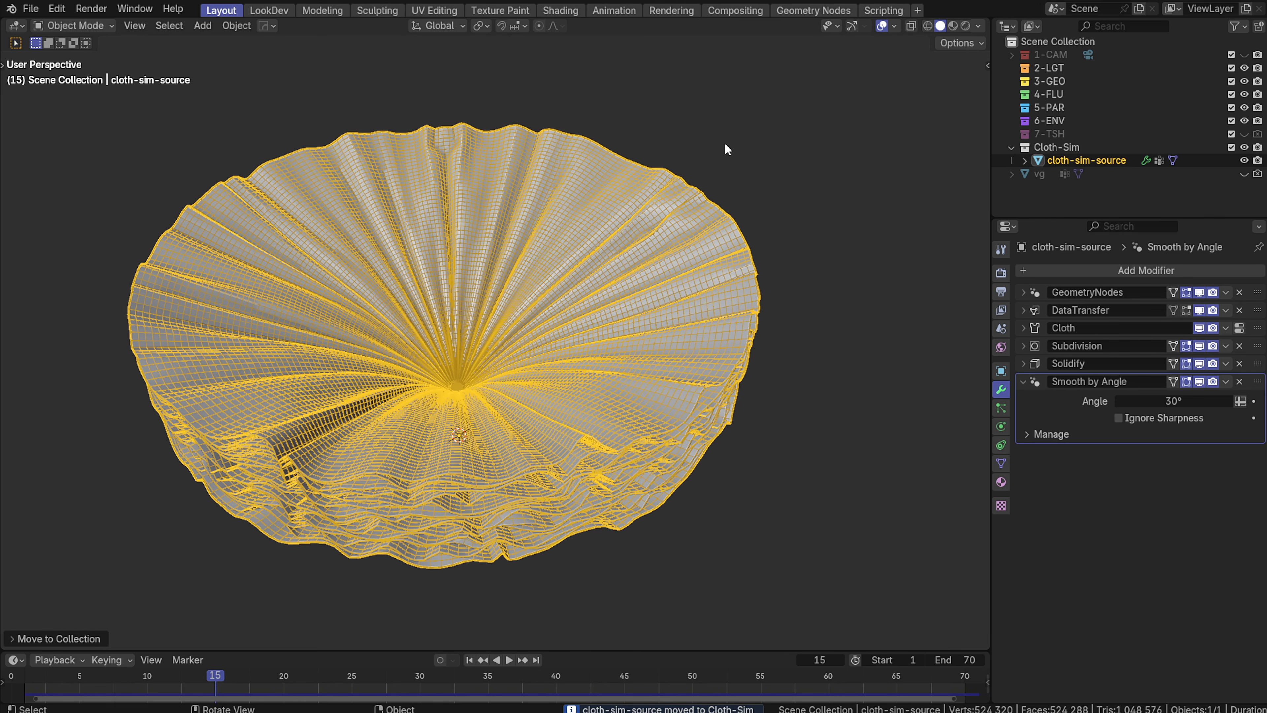
Nest the Cloth-Sim collection inside 3-GEO and disable 3-GEO in both the viewport and renders
left_click(1010, 147)
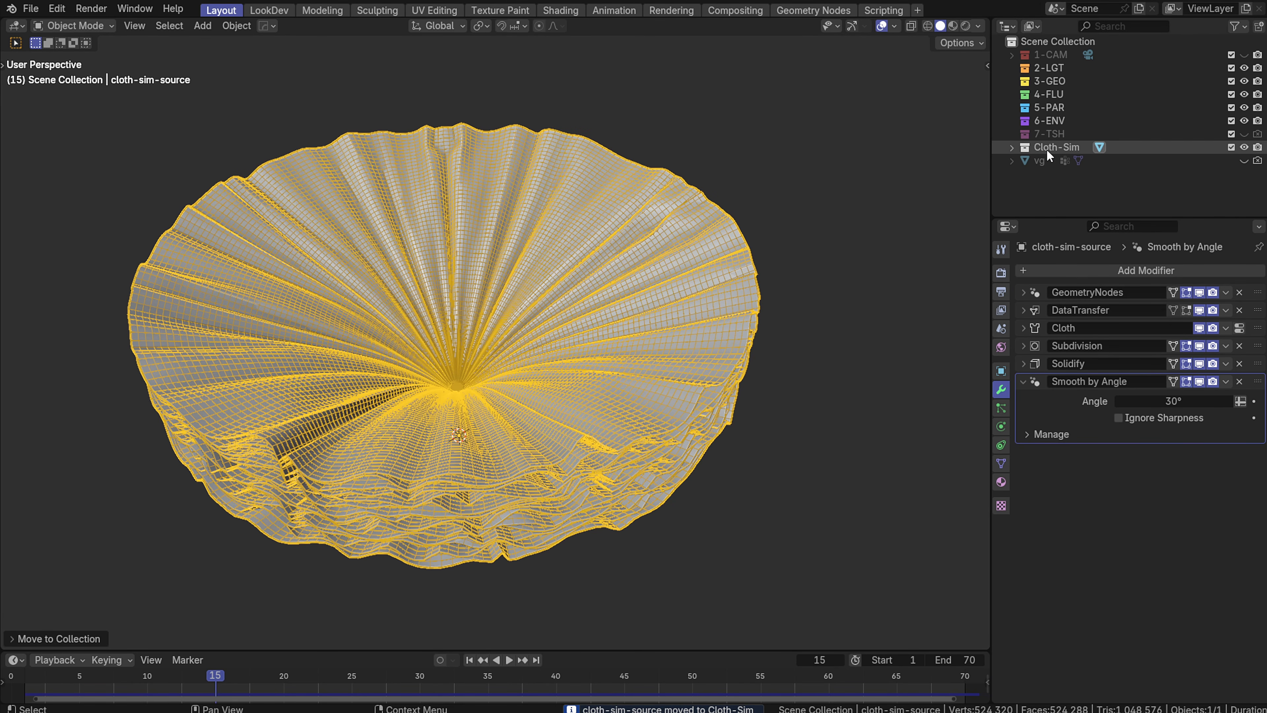
left_click_drag(1046, 148, 1061, 80)
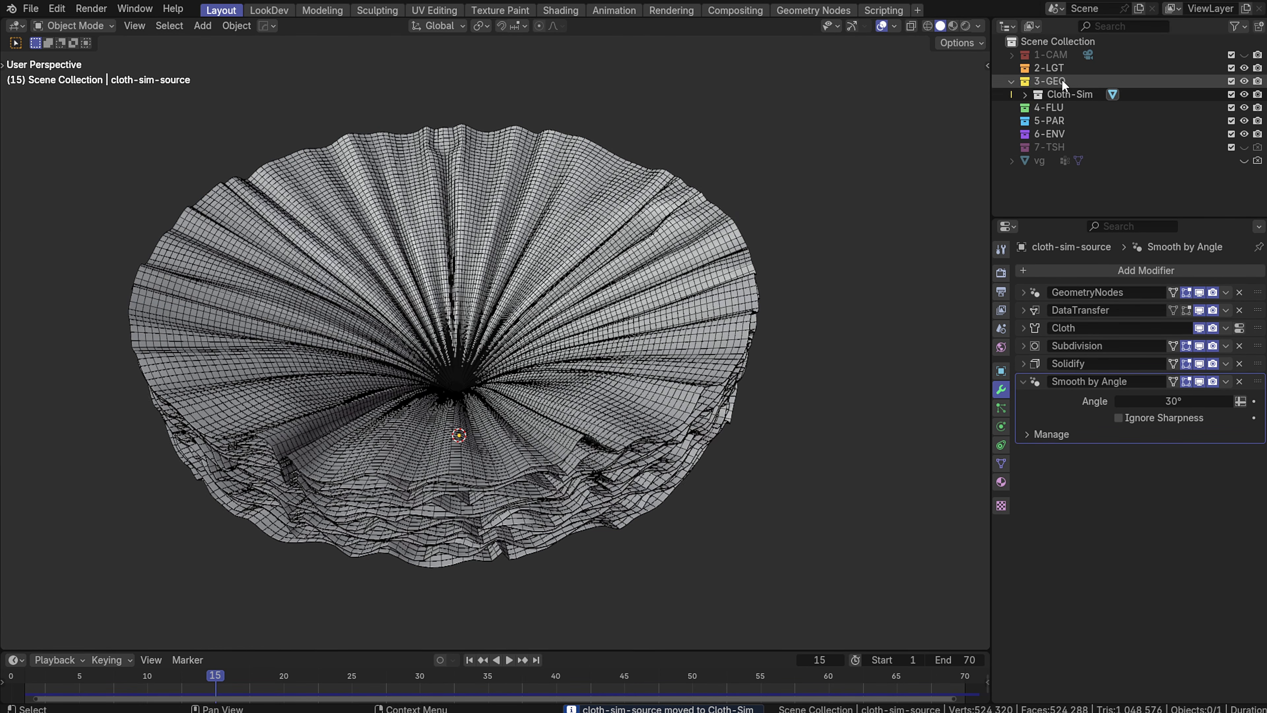
left_click(1010, 80)
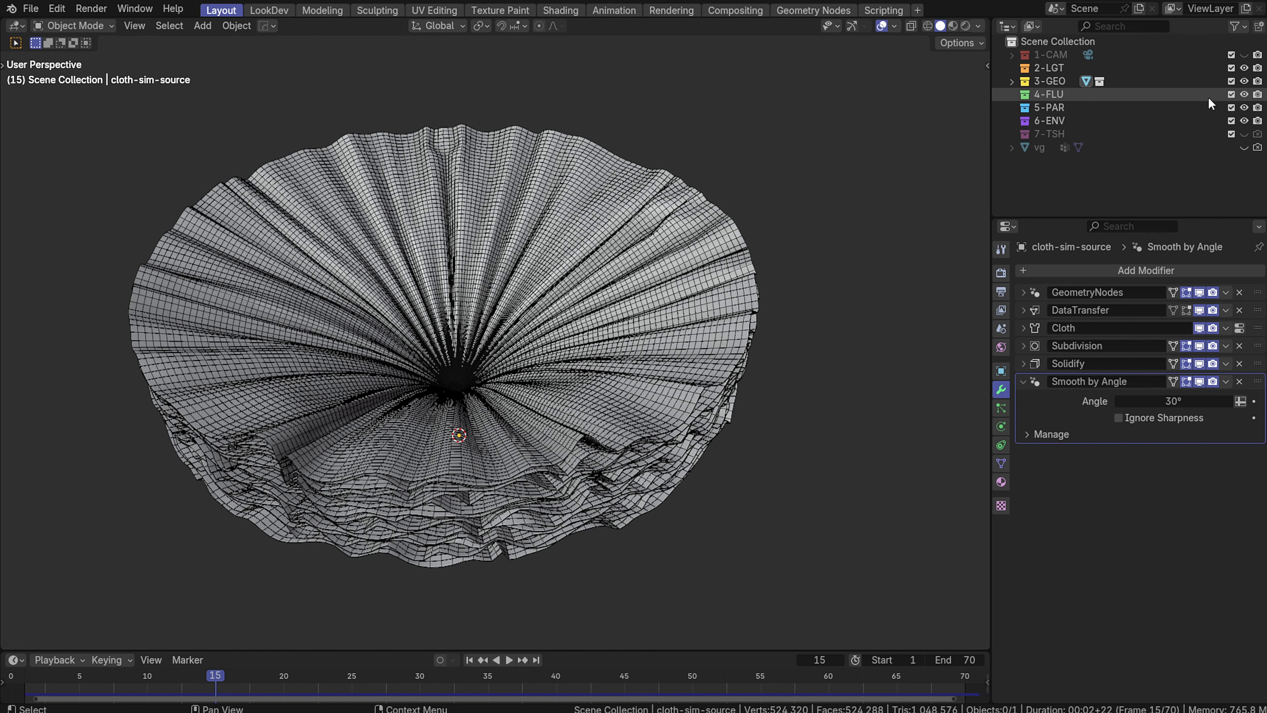
left_click(1244, 81)
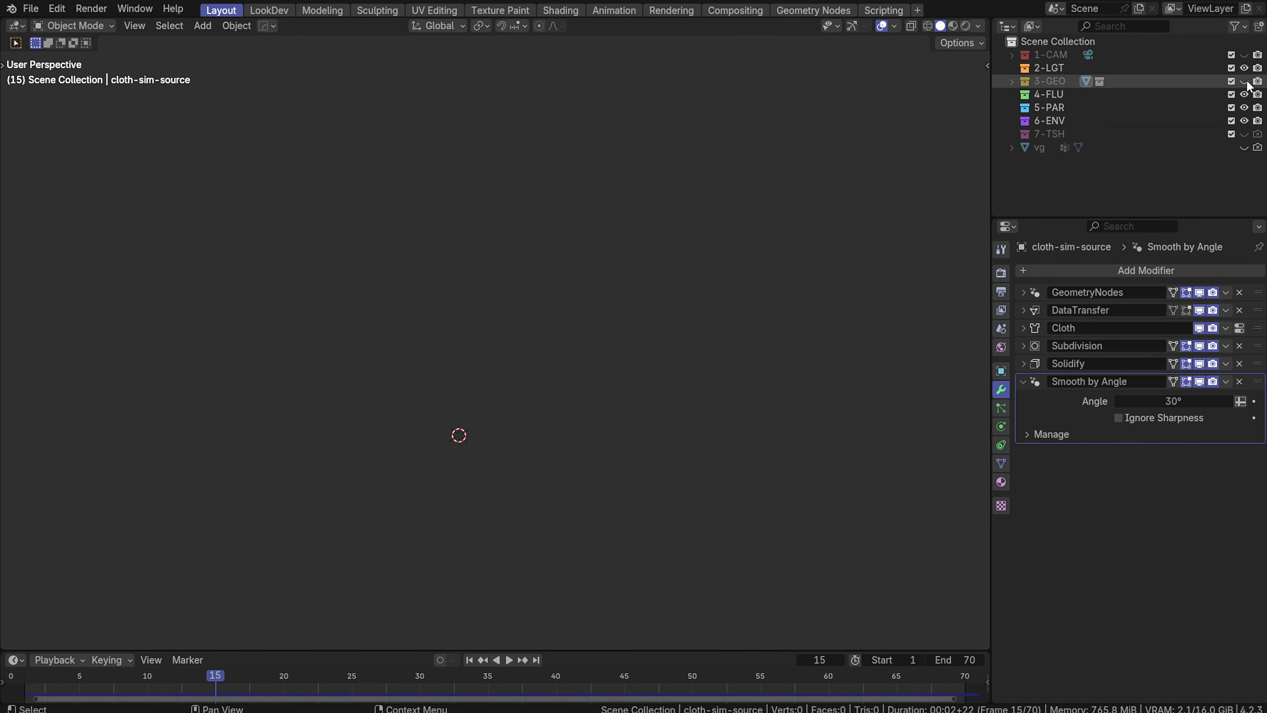
left_click(1257, 82)
Add a collection instance of Cloth-Sim to the scene and collapse the 3-GEO collection
left_click(1011, 82)
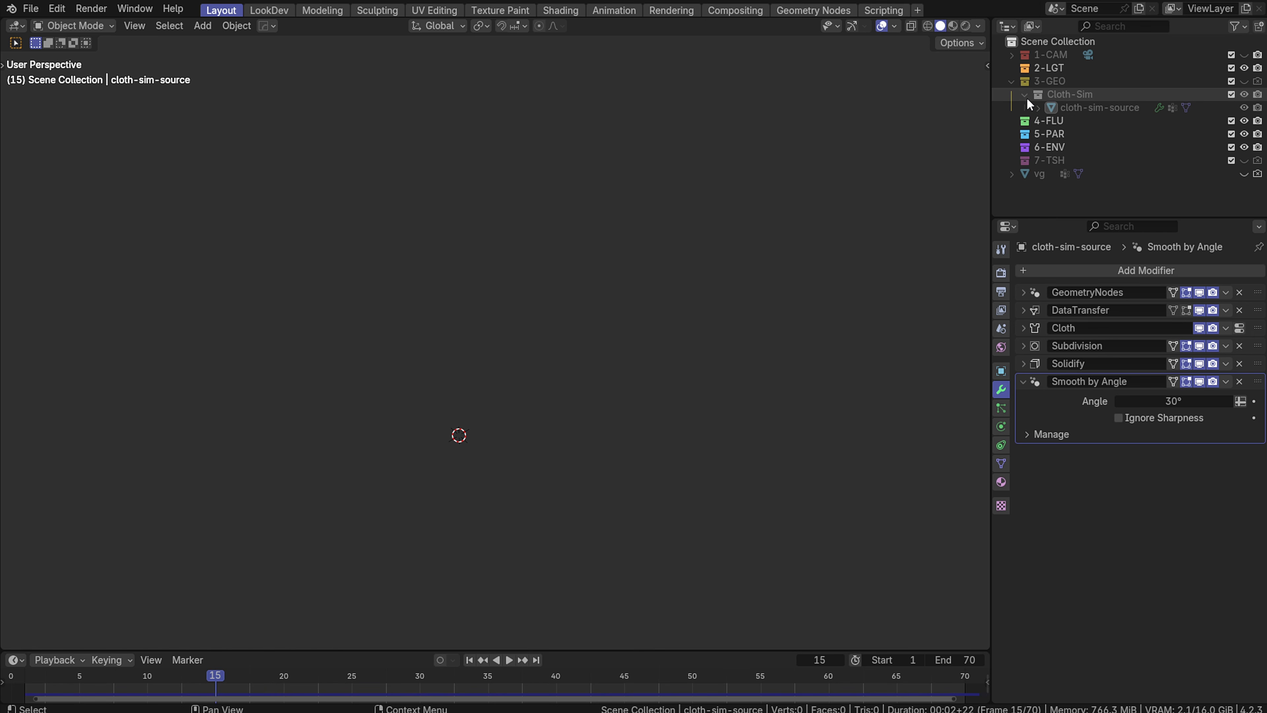
left_click(1025, 96)
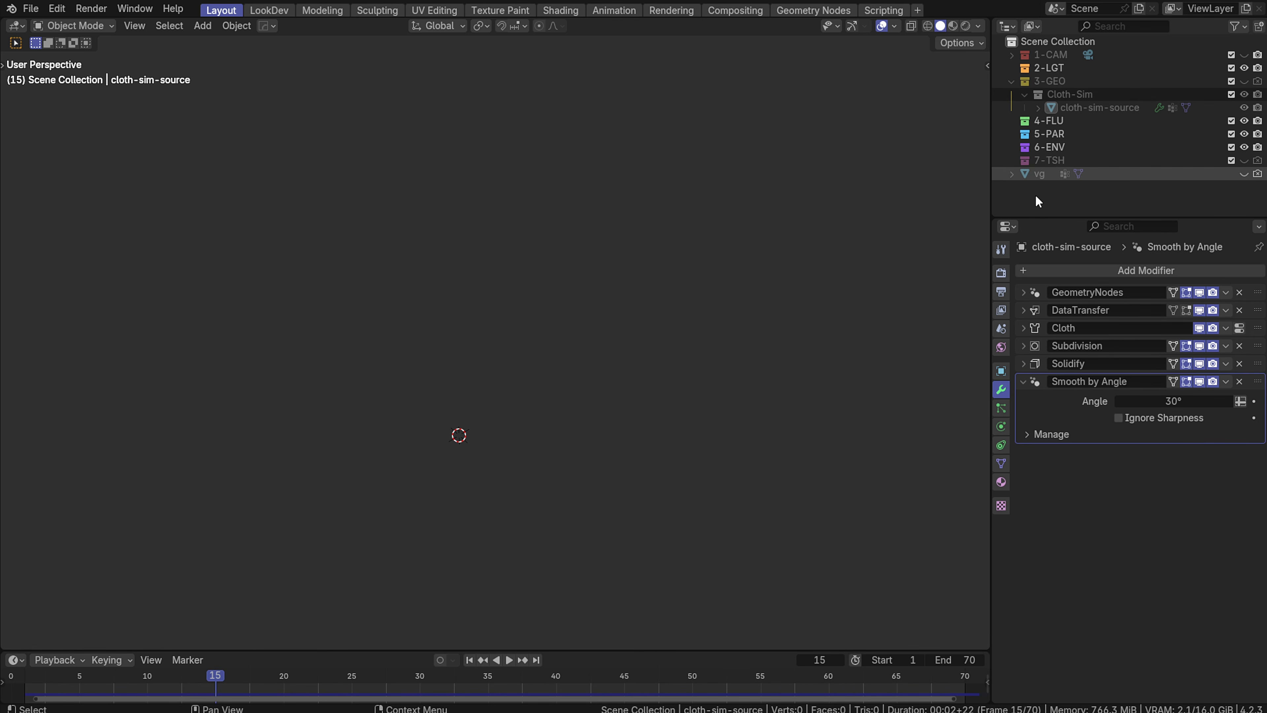
key("shift+a")
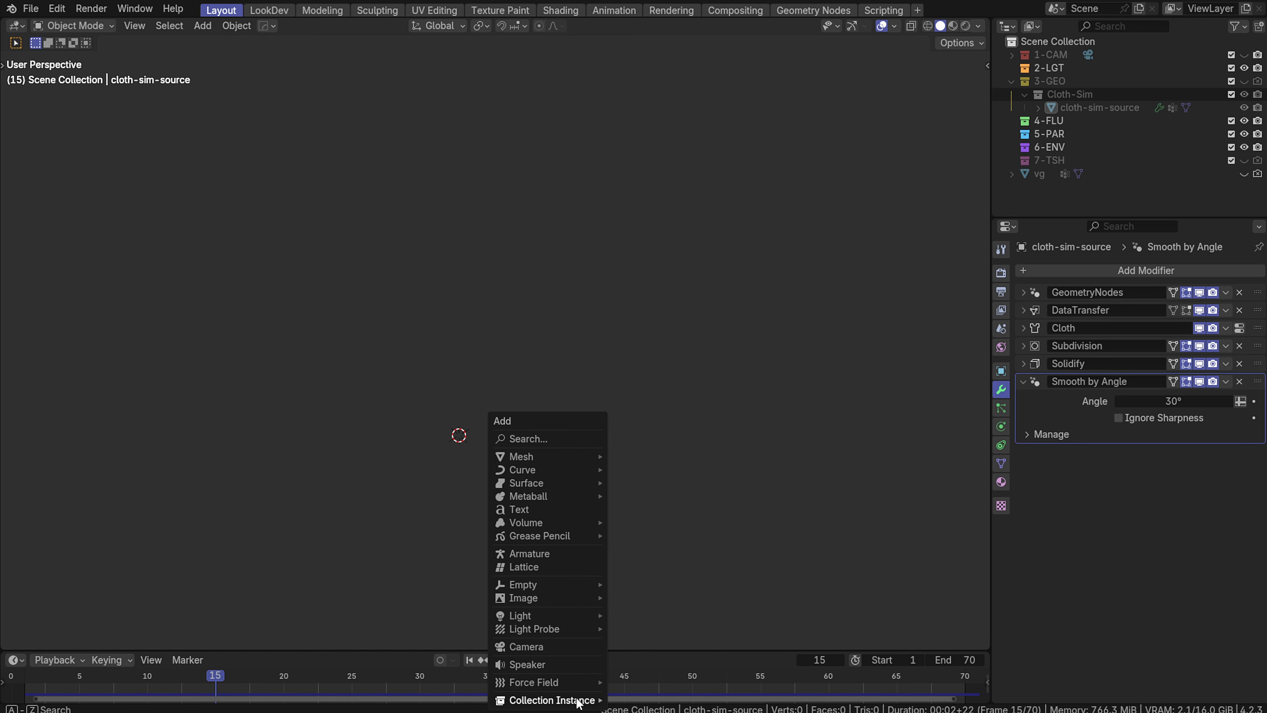
mouse_move(574, 700)
left_click(637, 701)
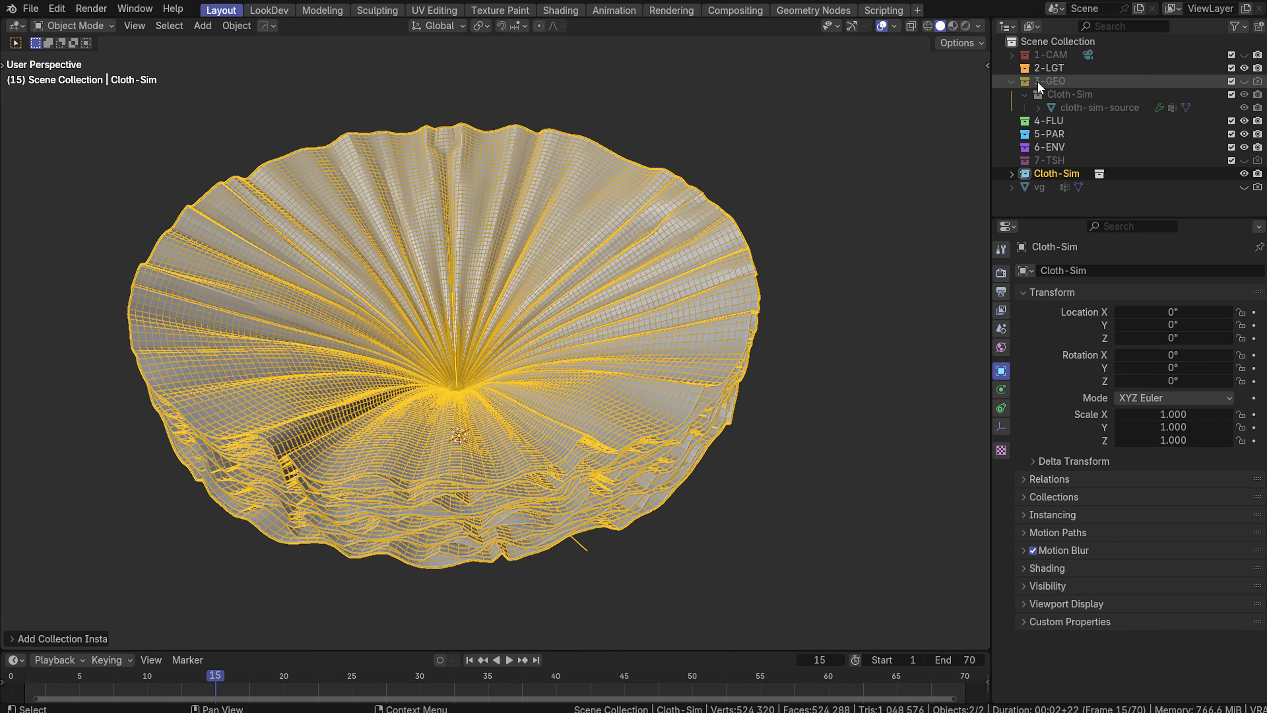
left_click(1012, 81)
left_click(750, 115)
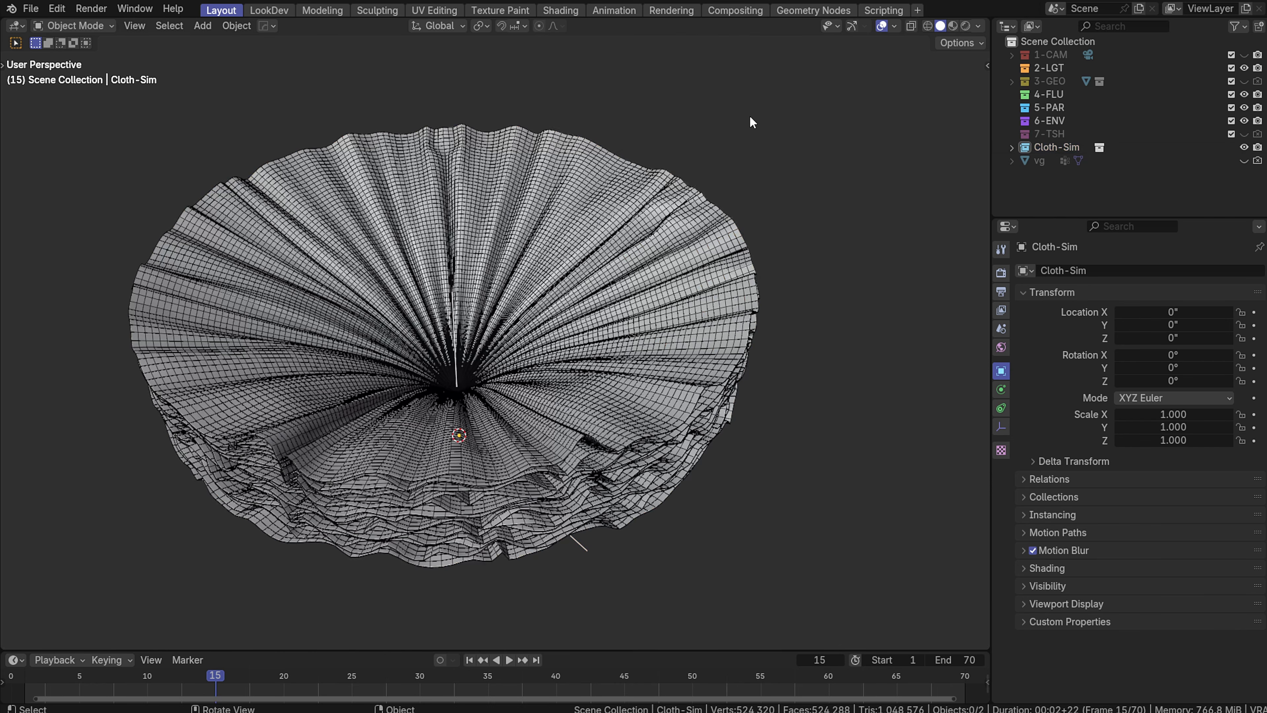
Rotate the Cloth-Sim instance and reposition it in the camera view of the LookDev workspace
left_click(641, 368)
scroll(427, 199, "down", 3)
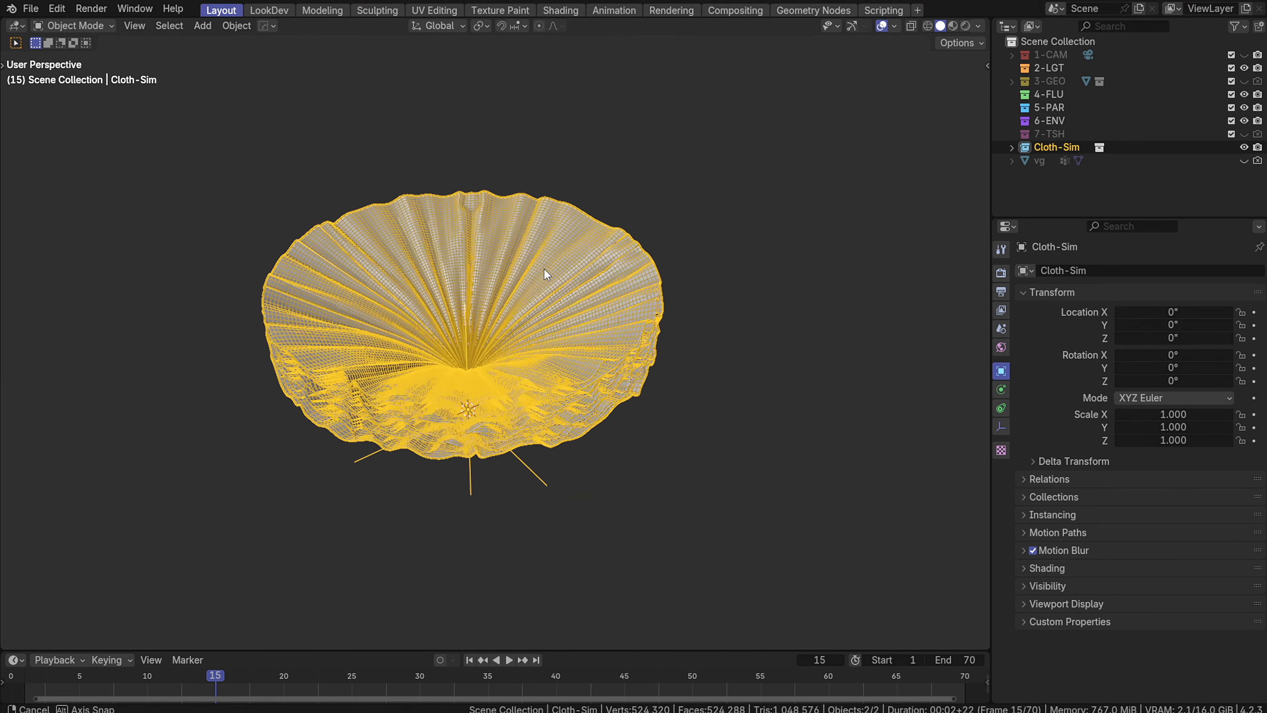
left_click(269, 11)
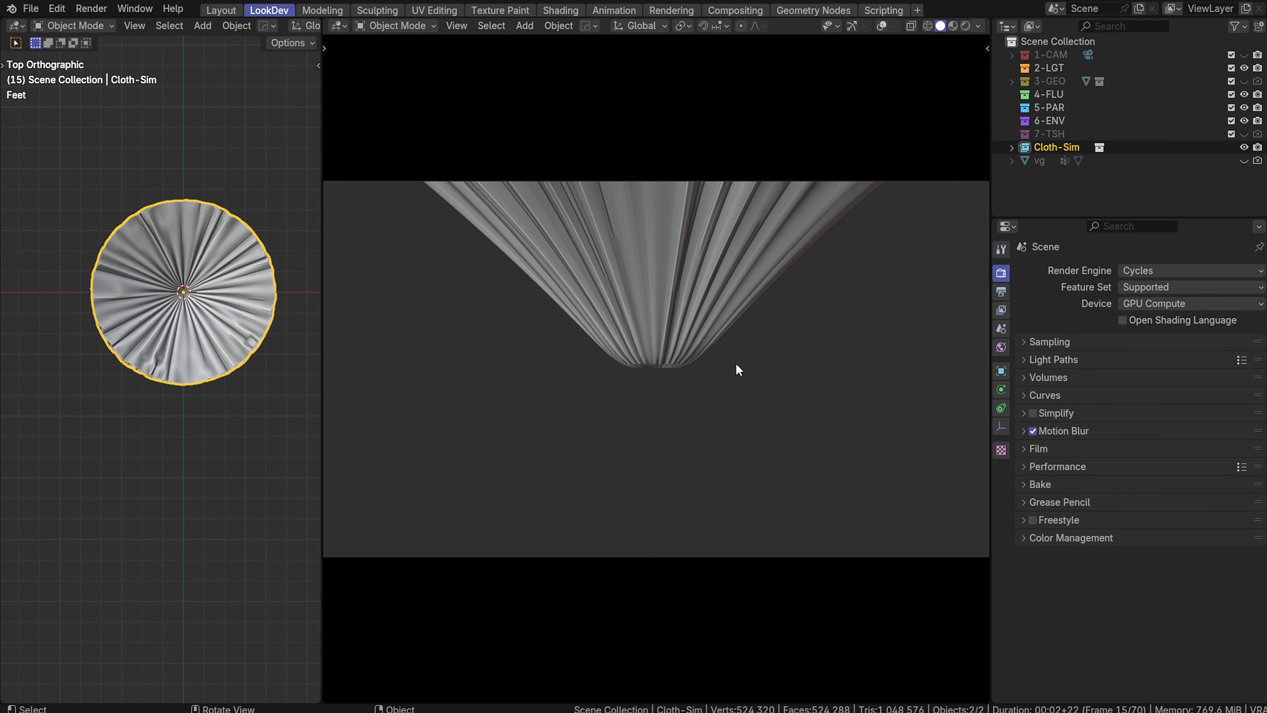
key("g")
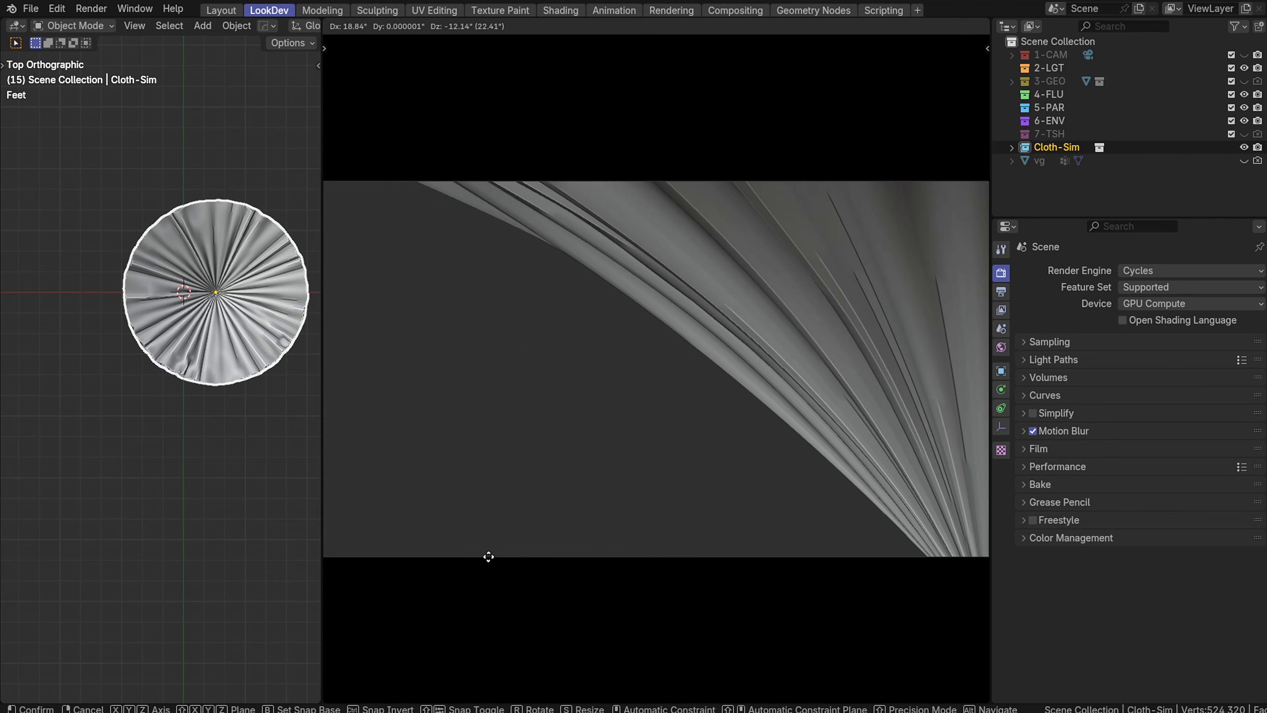
key("Escape")
key("r")
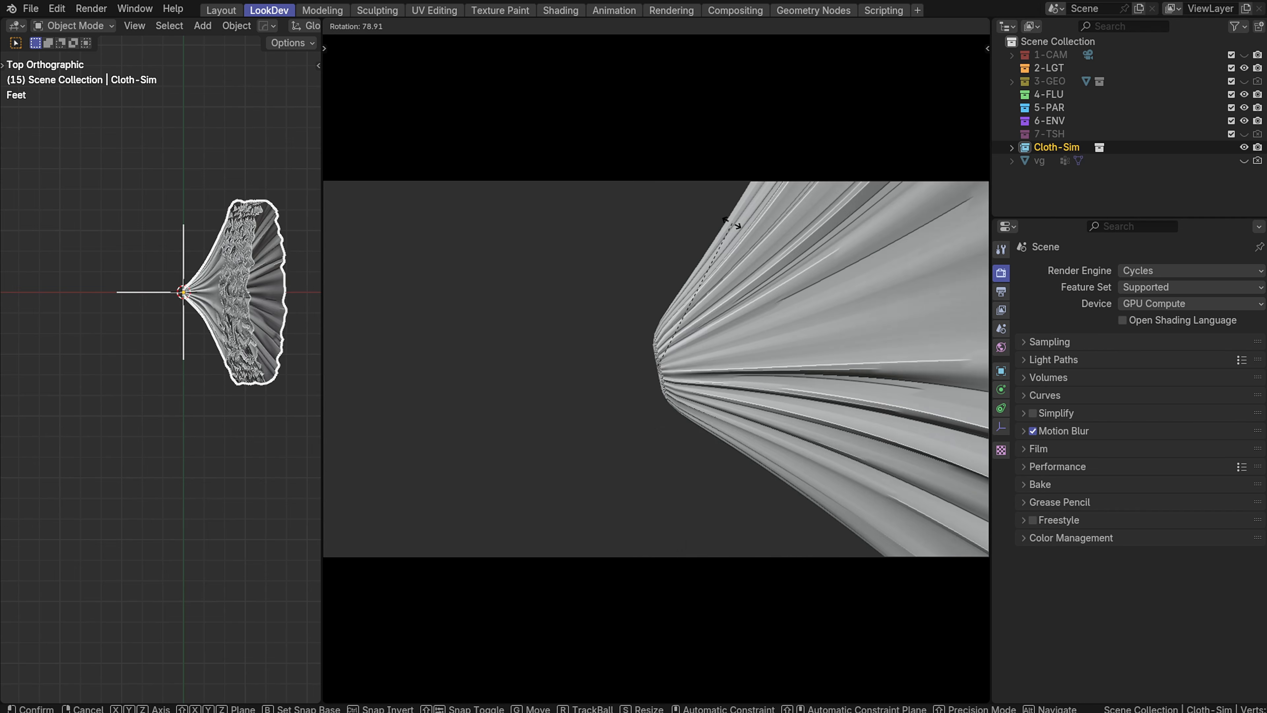
left_click(628, 199)
key("g")
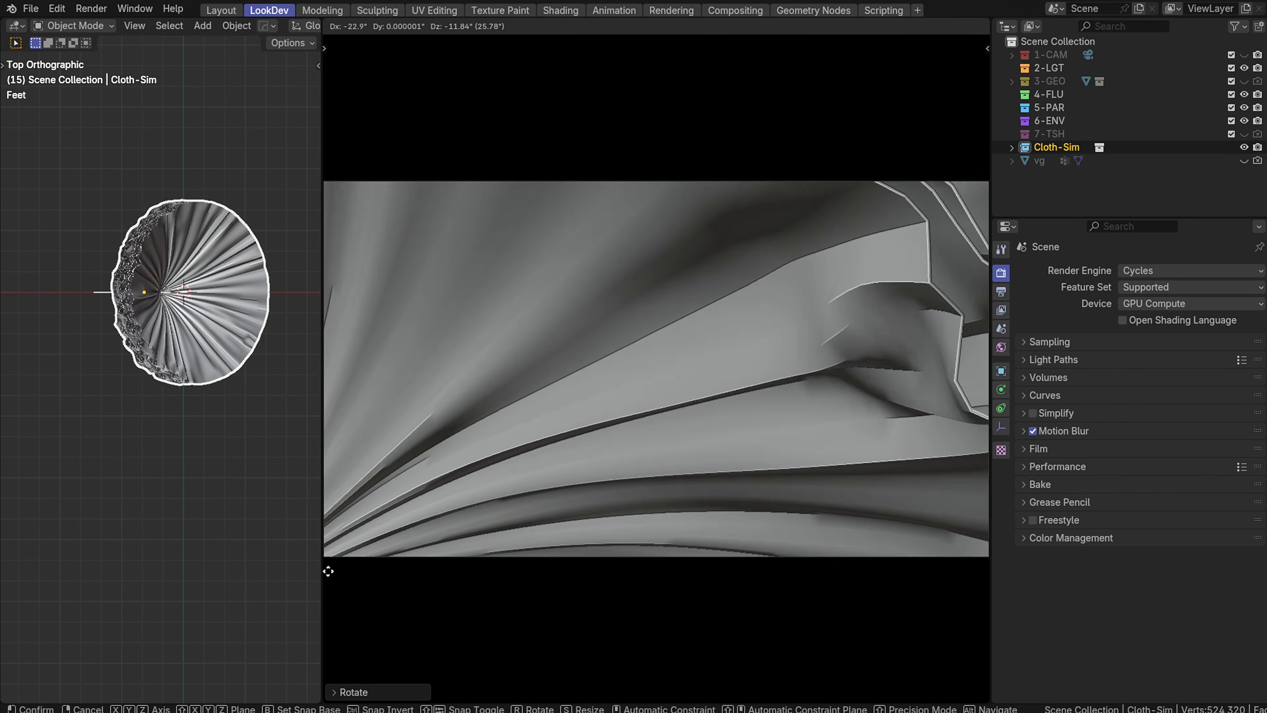
left_click(971, 583)
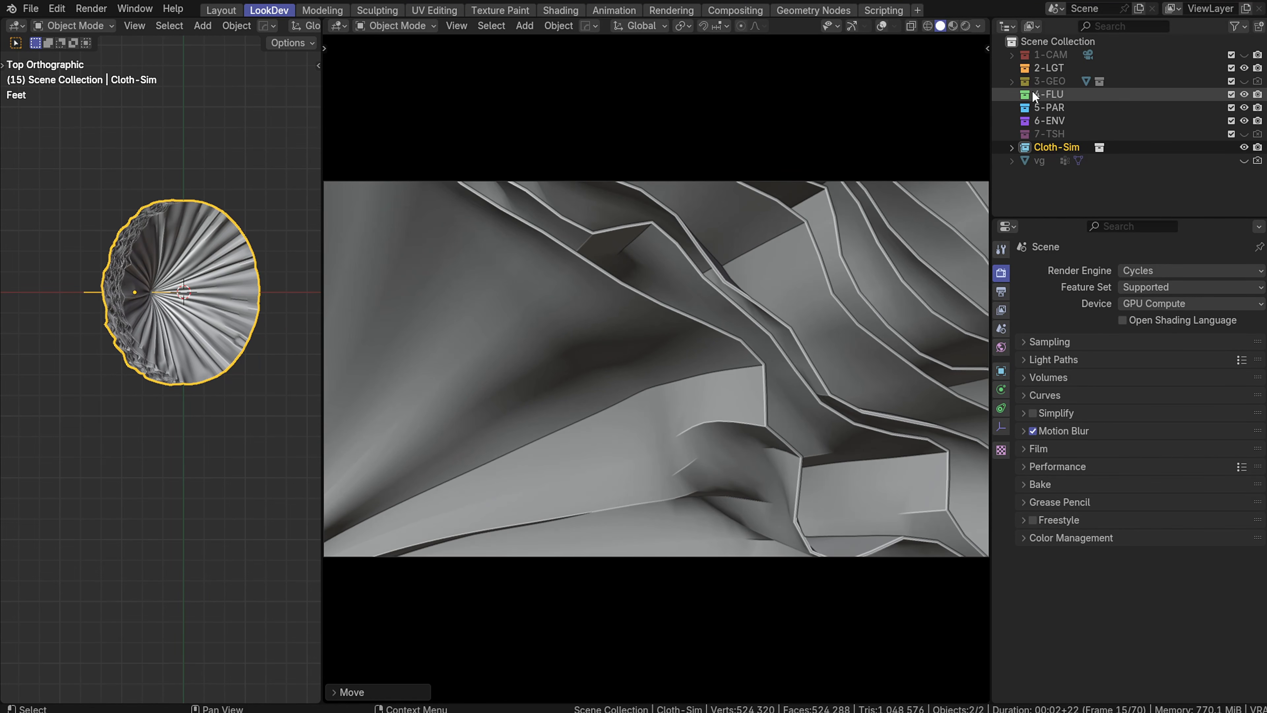
Select the hidden cloth-sim-source and the Cloth-Sim instance in turn to compare the source with its instance
left_click(1011, 80)
left_click(1087, 108)
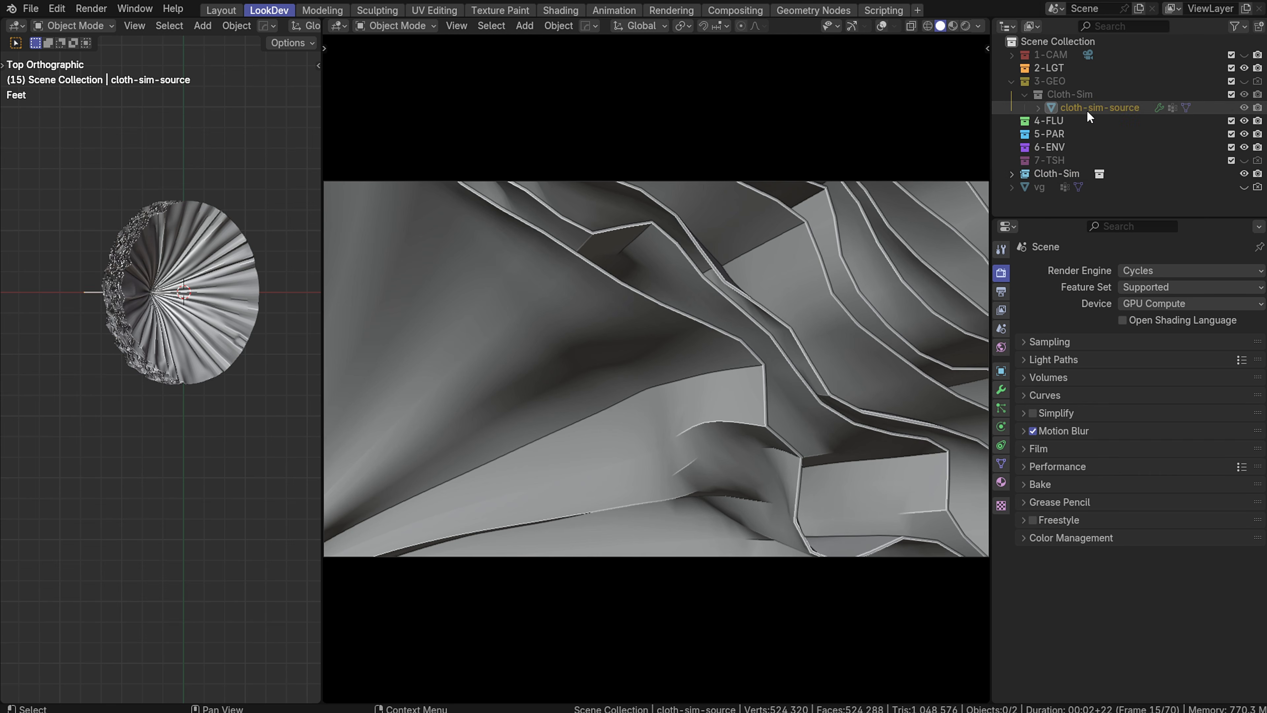
left_click(1048, 174)
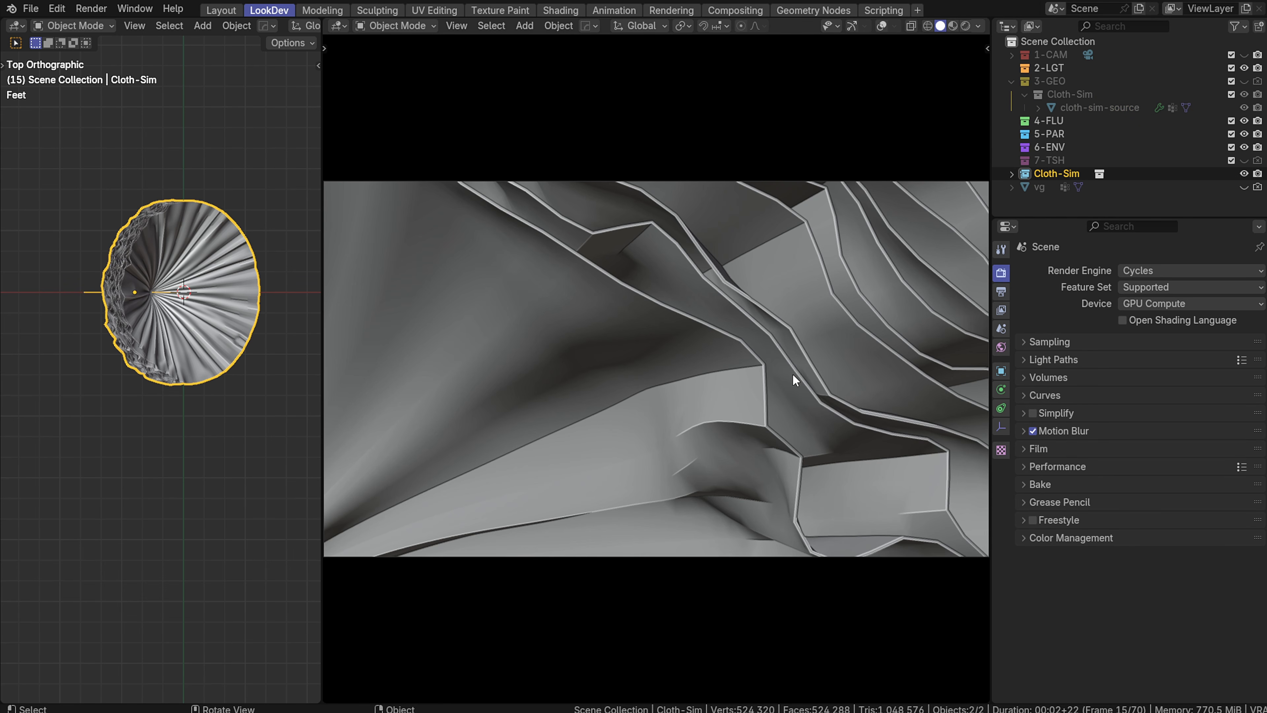
left_click(211, 427)
left_click(182, 320)
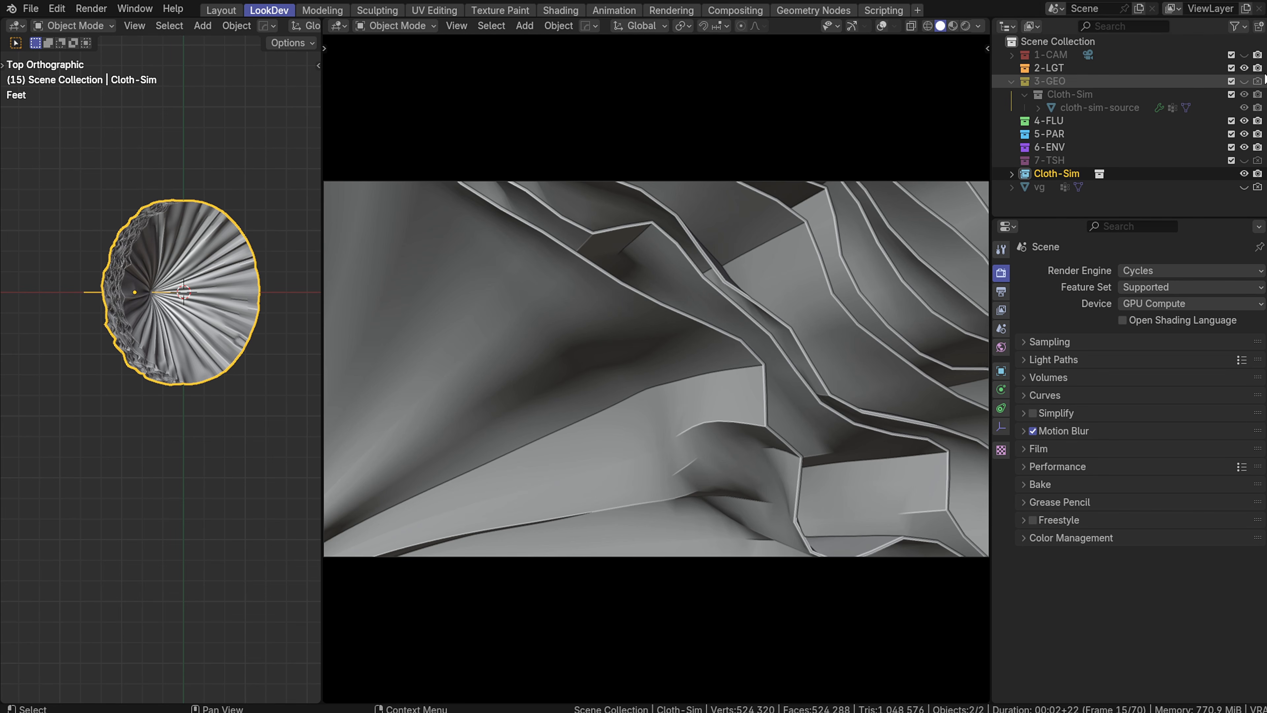
Show the 1-CAM collection and move the camera back about 210 inches along the Y axis
left_click(1244, 54)
scroll(177, 434, "down", 2)
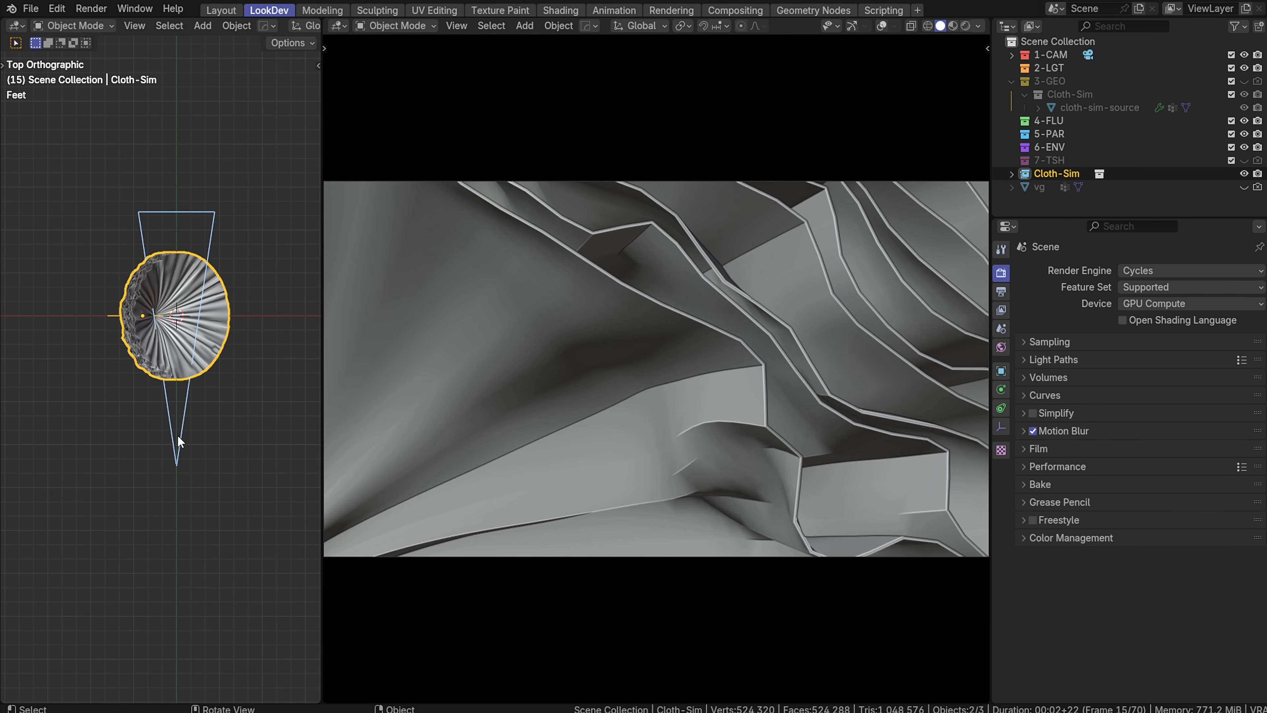
left_click(177, 434)
key("g")
key("y")
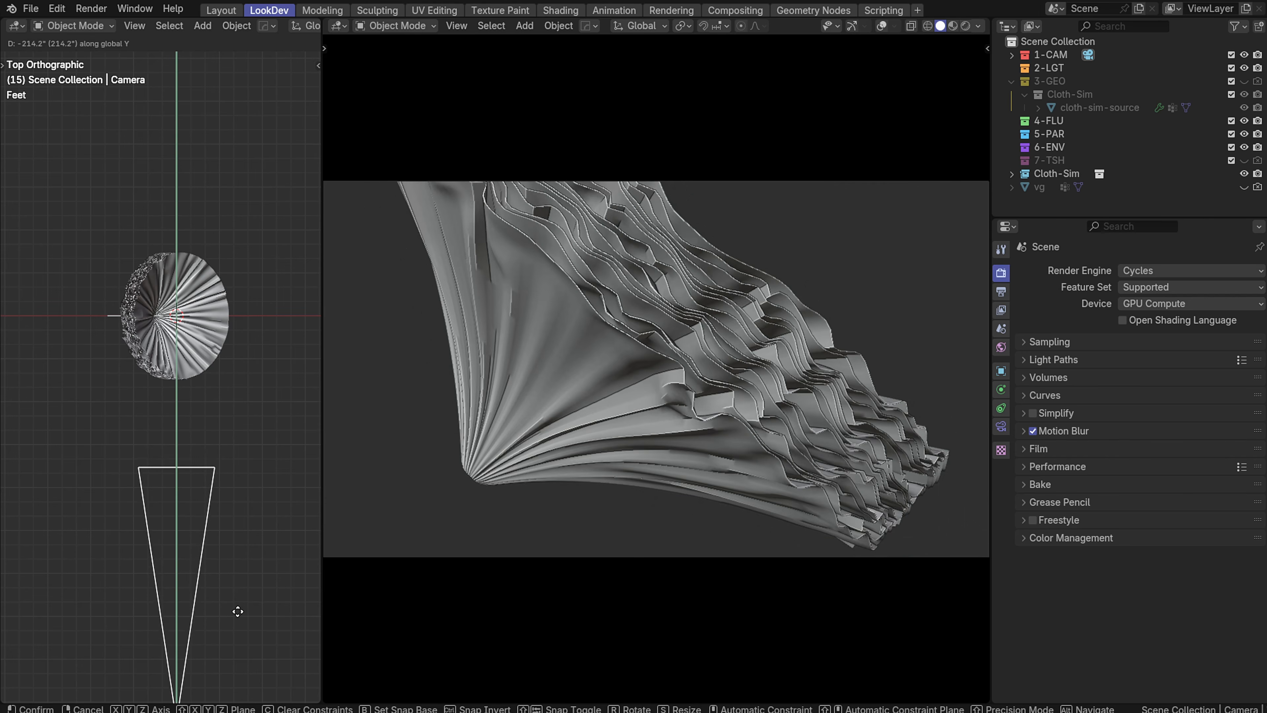
left_click(243, 604)
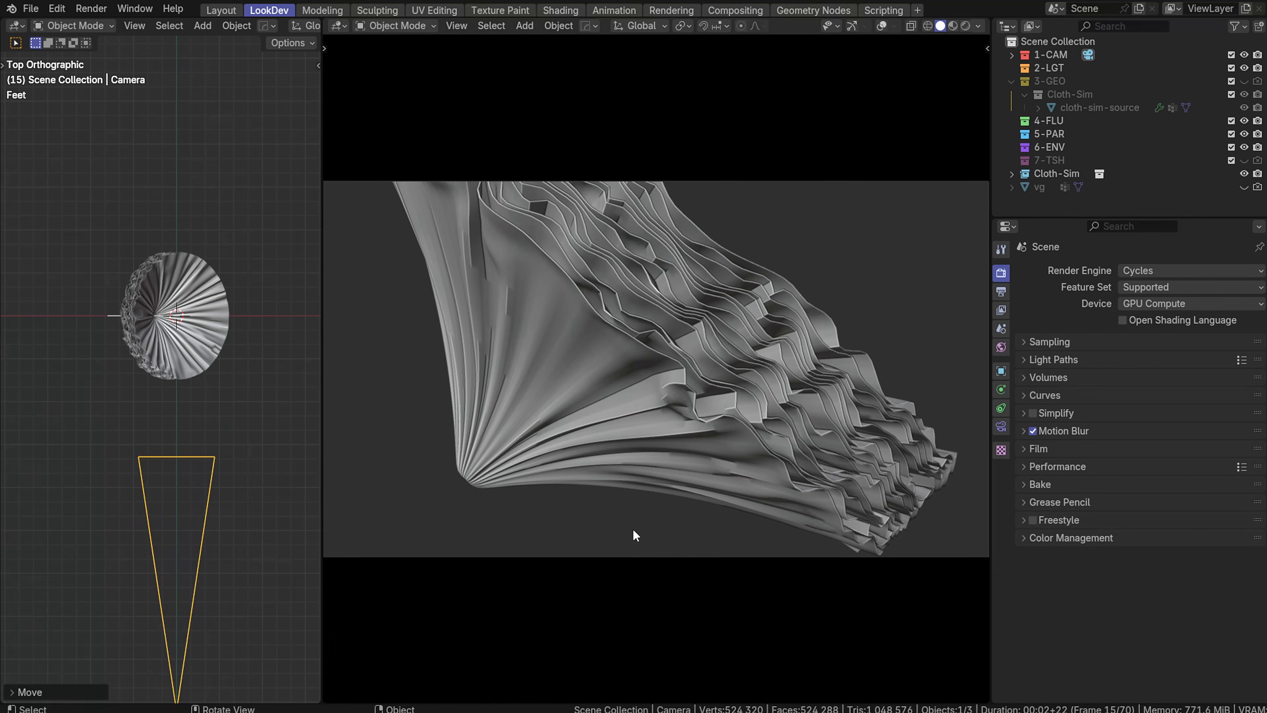
Trackball-rotate the Cloth-Sim instance to face its folds toward the camera, and move it about 12 inches in X and -11 inches in Z
left_click(614, 472)
key("r")
key("r")
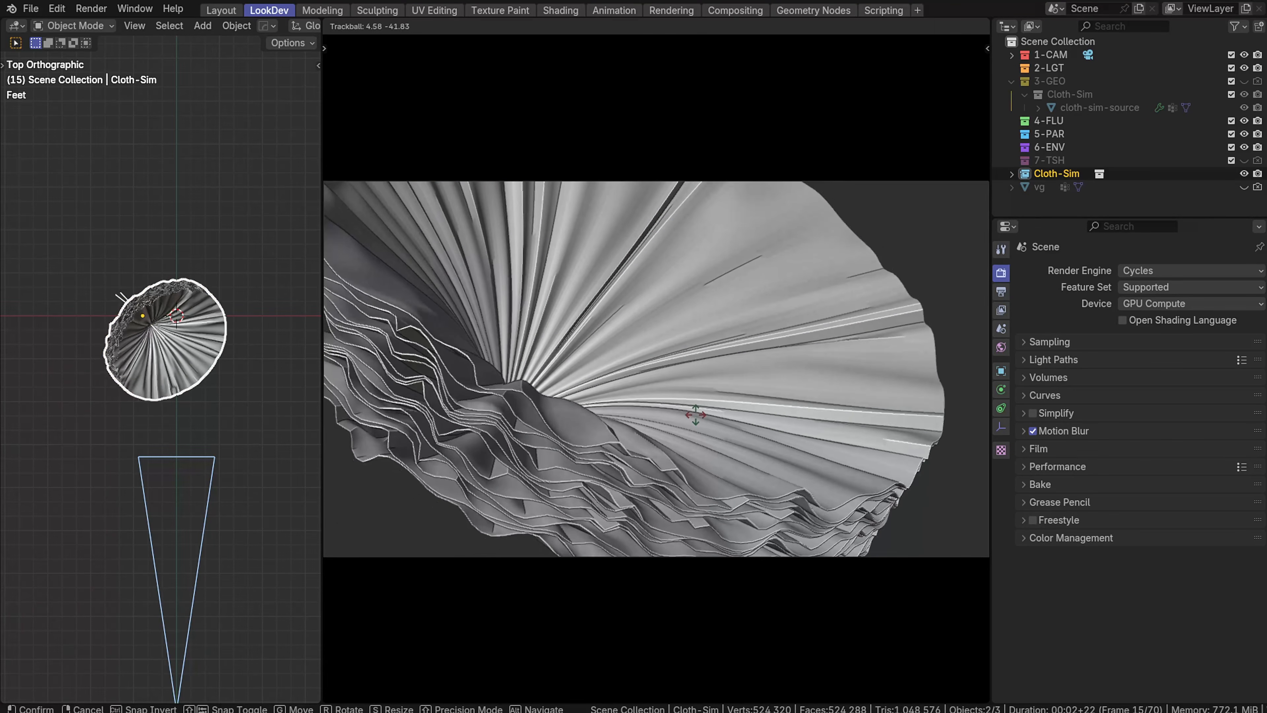
left_click(693, 419)
key("g")
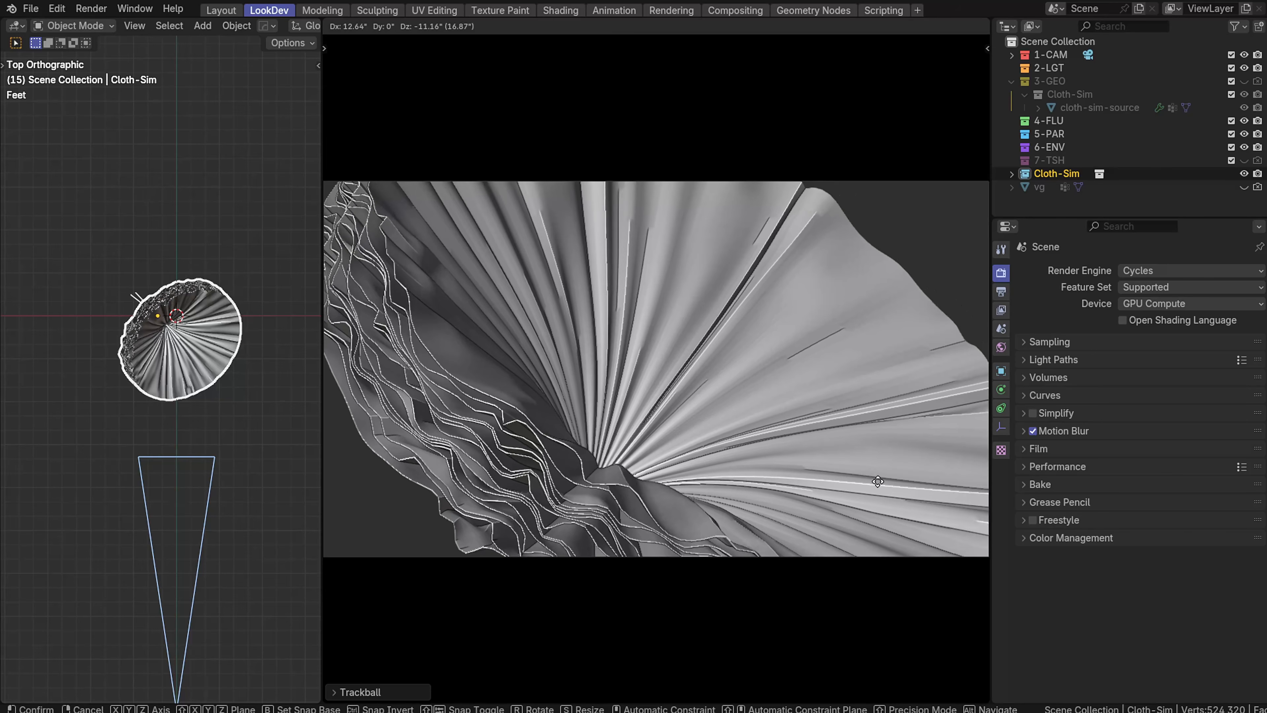
left_click(871, 474)
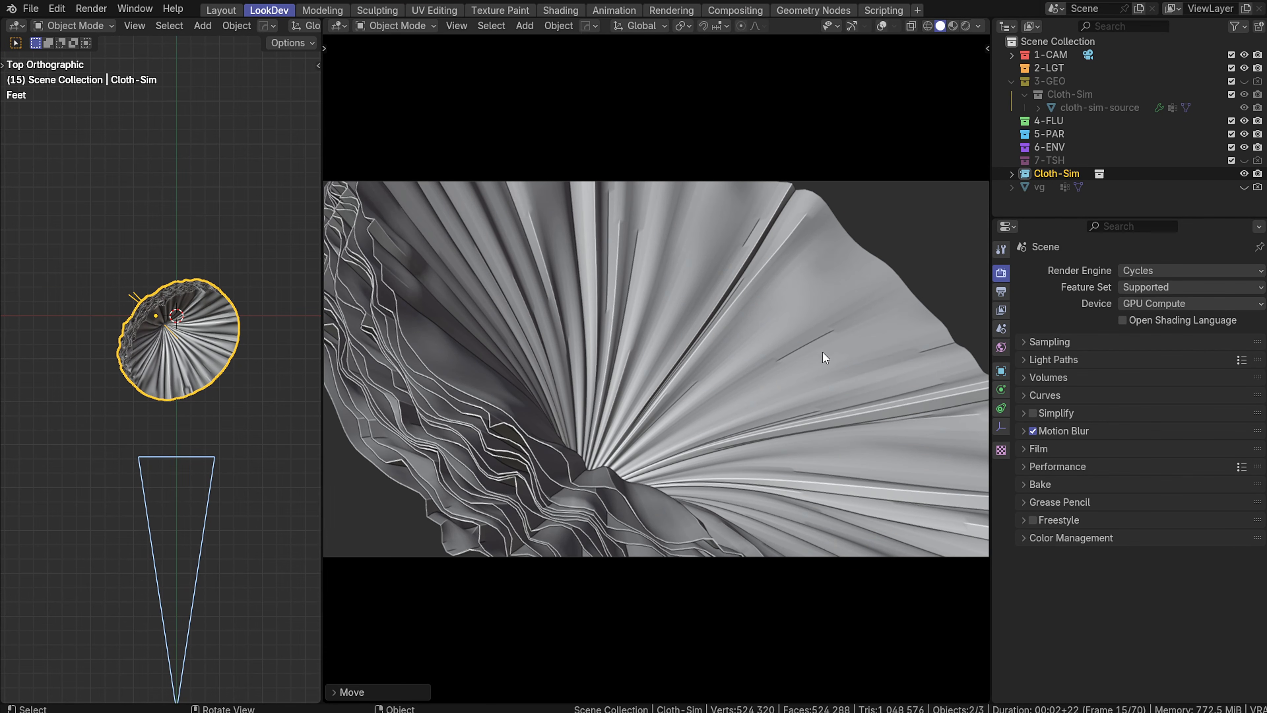
Move the camera farther back from the cloth along the Y axis
middle_click_drag(155, 513, 183, 226, "shift")
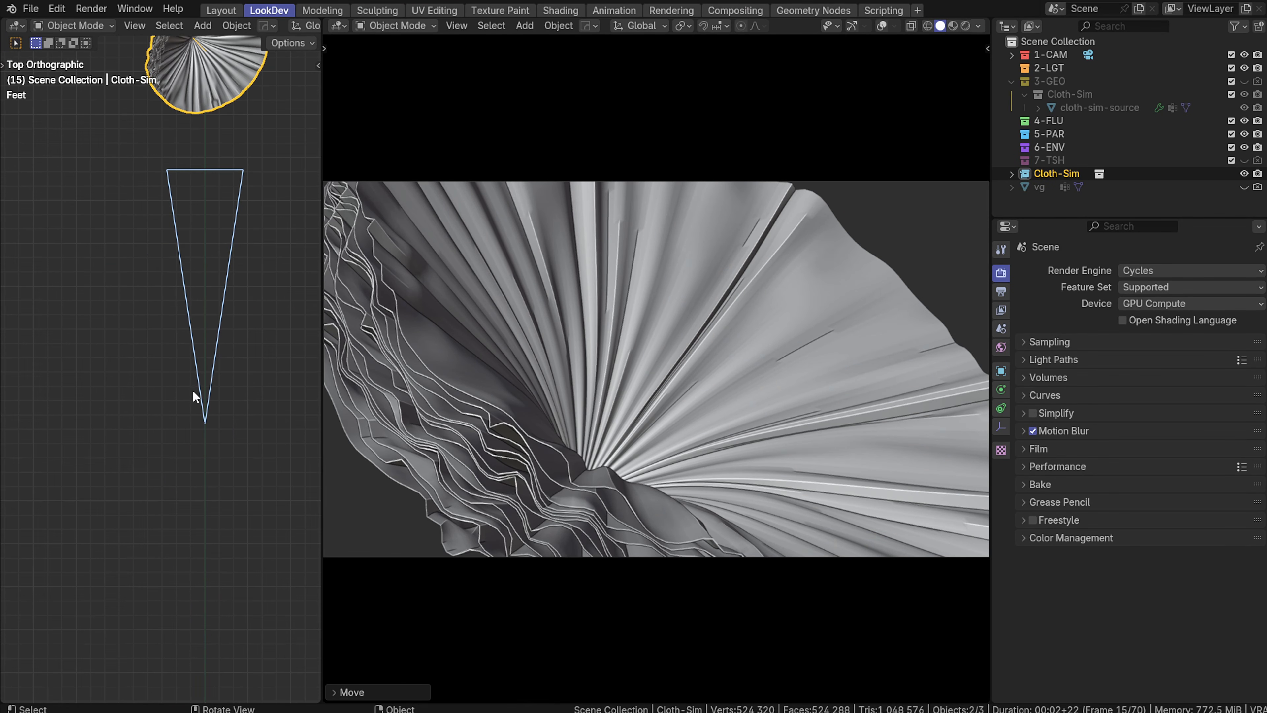
left_click(193, 391)
key("g")
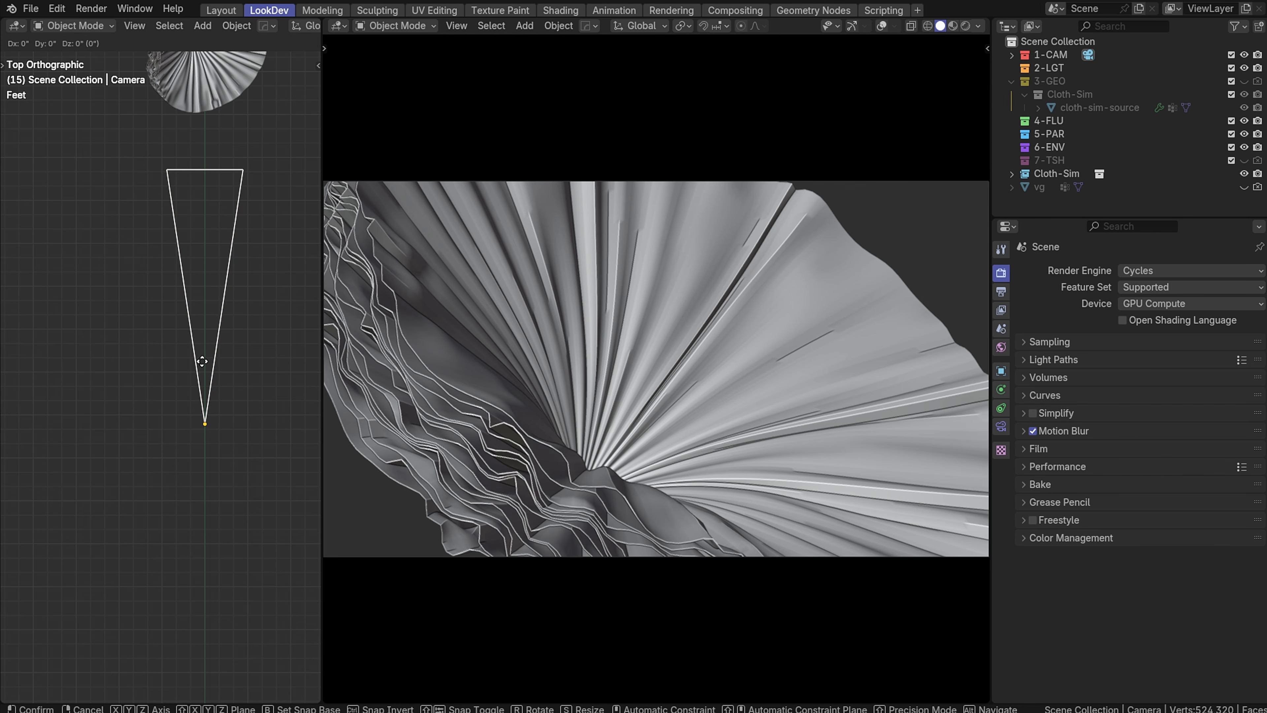
key("y")
left_click(206, 433)
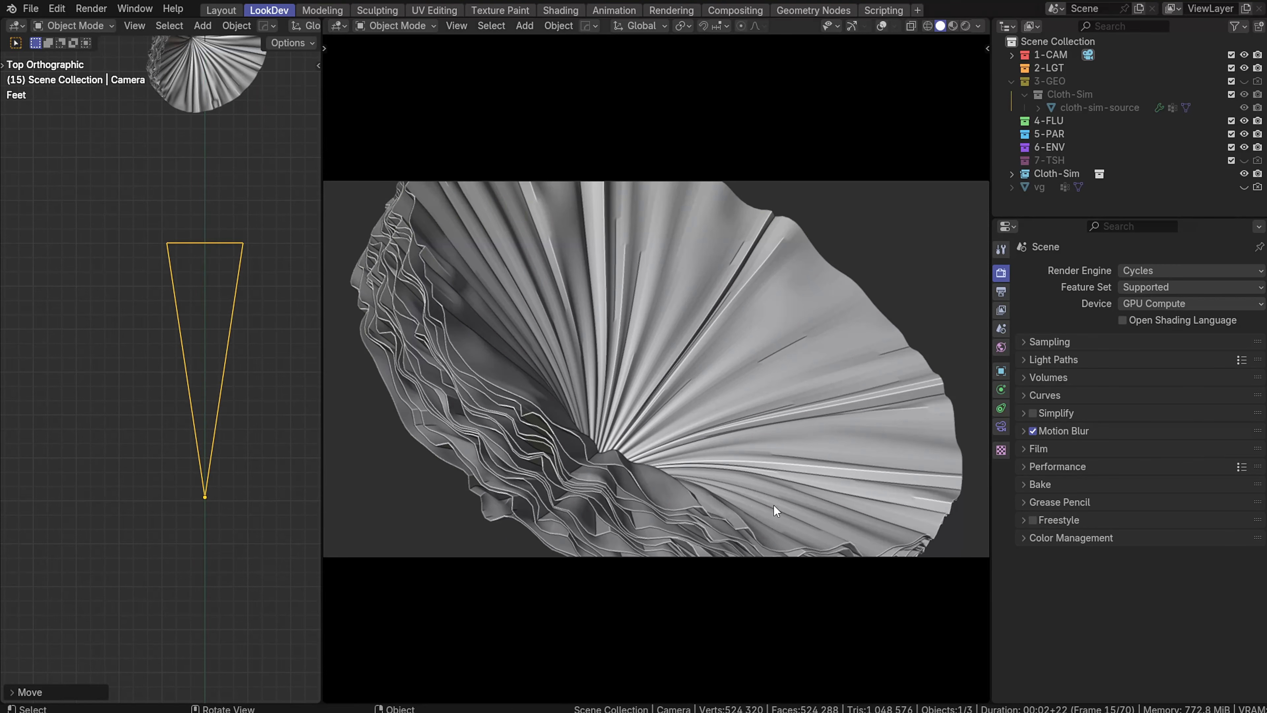
Reposition the Cloth-Sim instance in the camera frame and tilt it slightly with a trackball rotation
left_click(747, 492)
key("g")
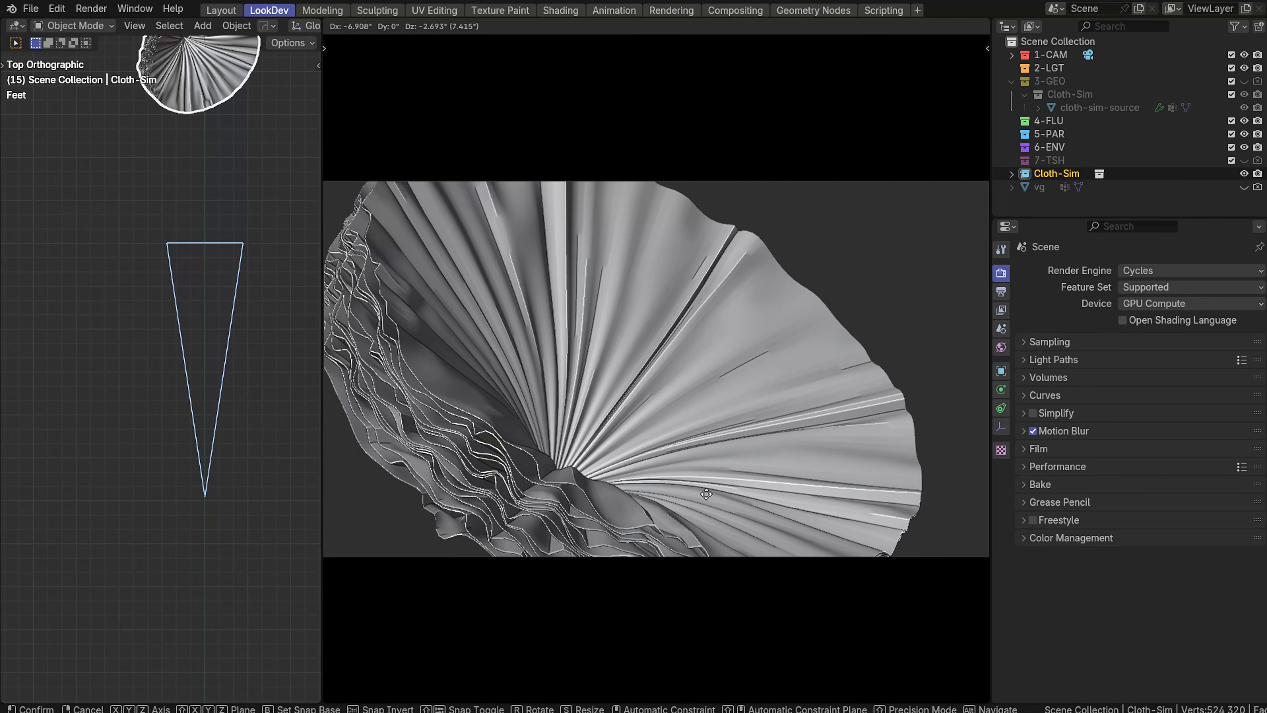
left_click(780, 436)
key("r")
key("r")
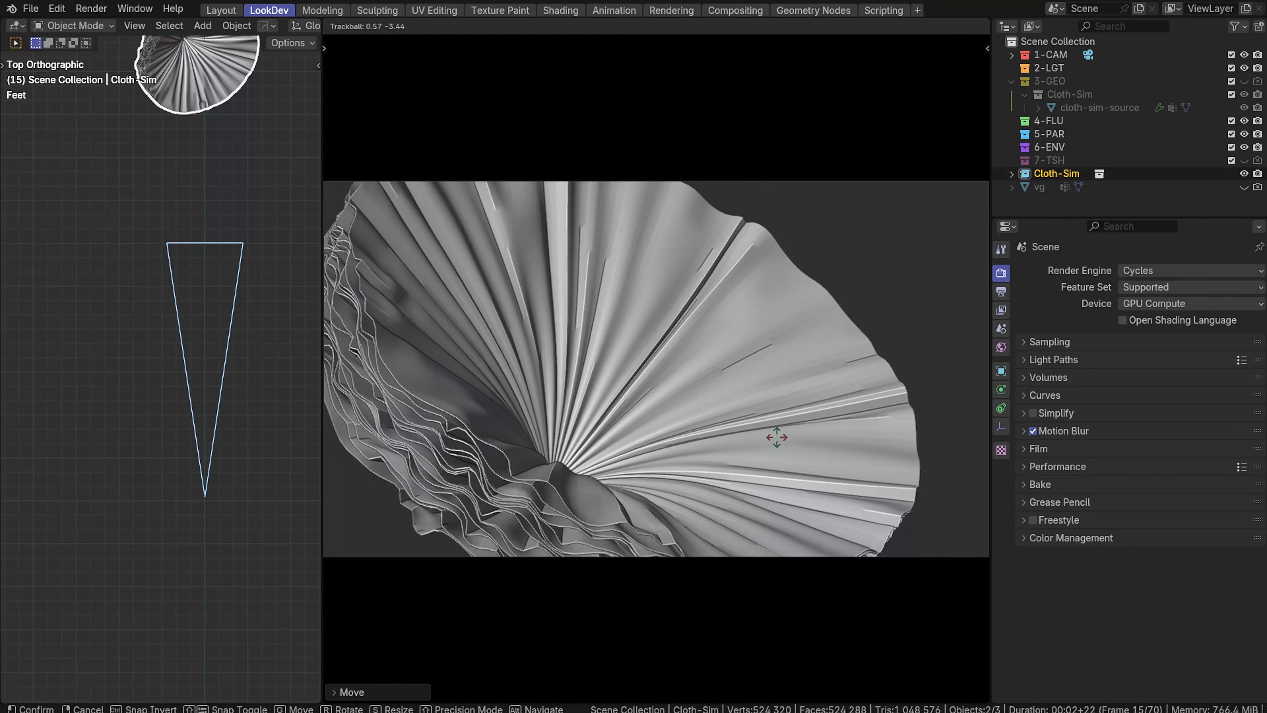
left_click(777, 443)
key("g")
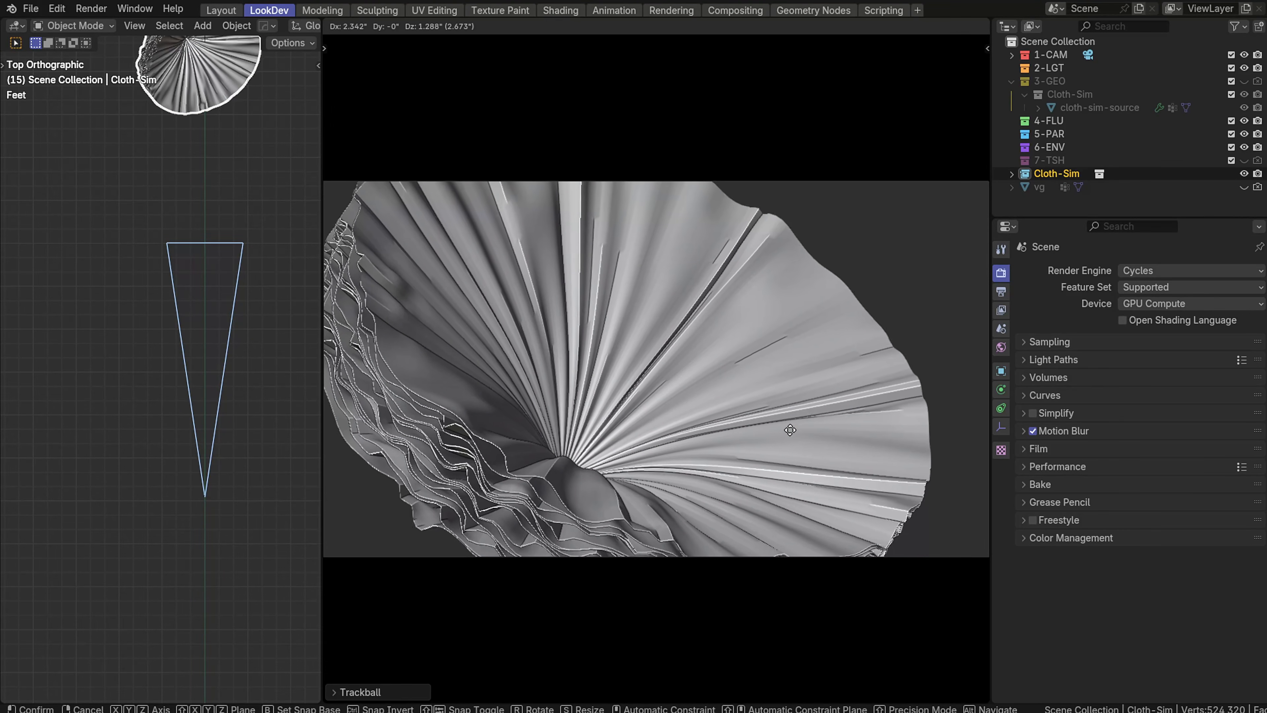
left_click(814, 435)
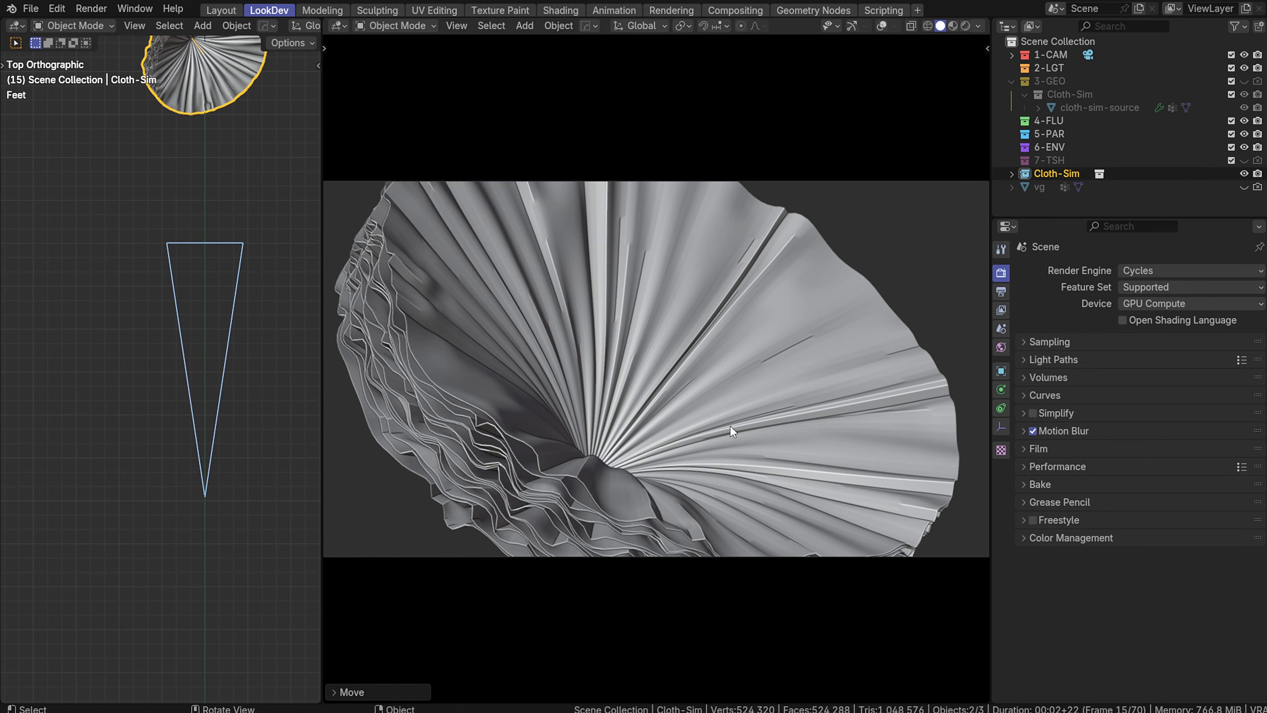
Make the output format square by setting the vertical resolution to 1920 px
left_click(1001, 249)
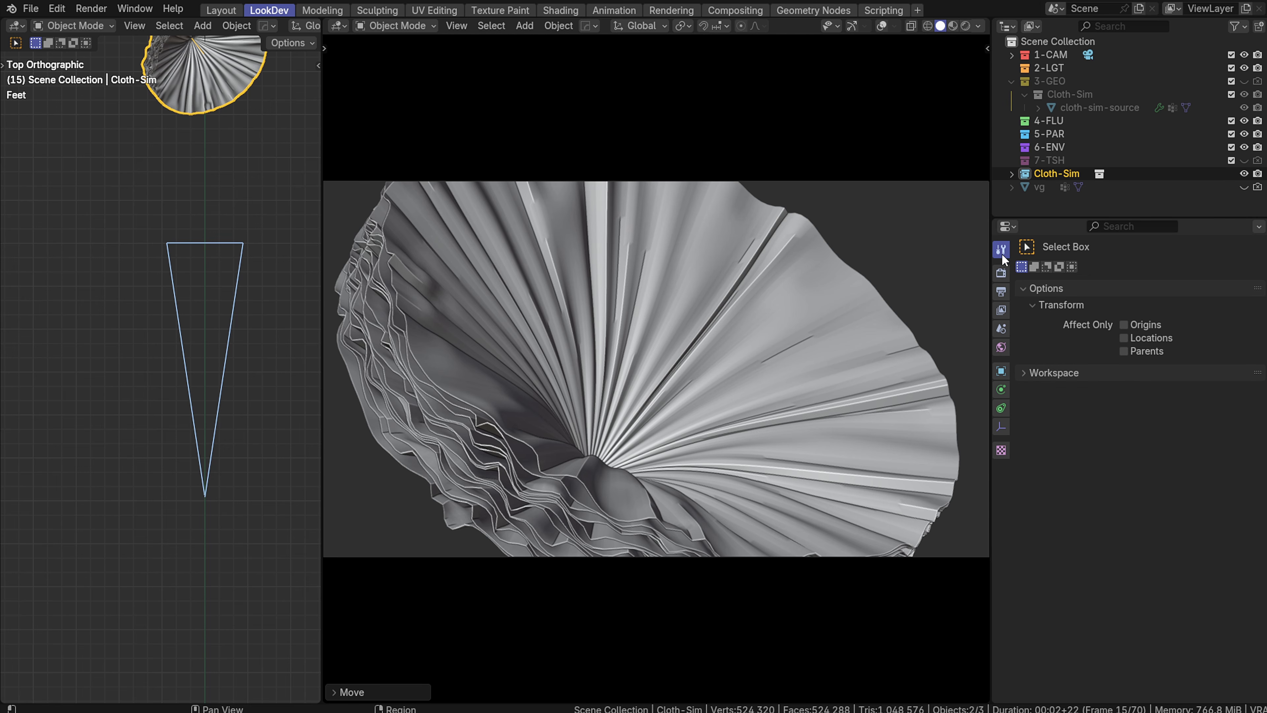
left_click(1001, 273)
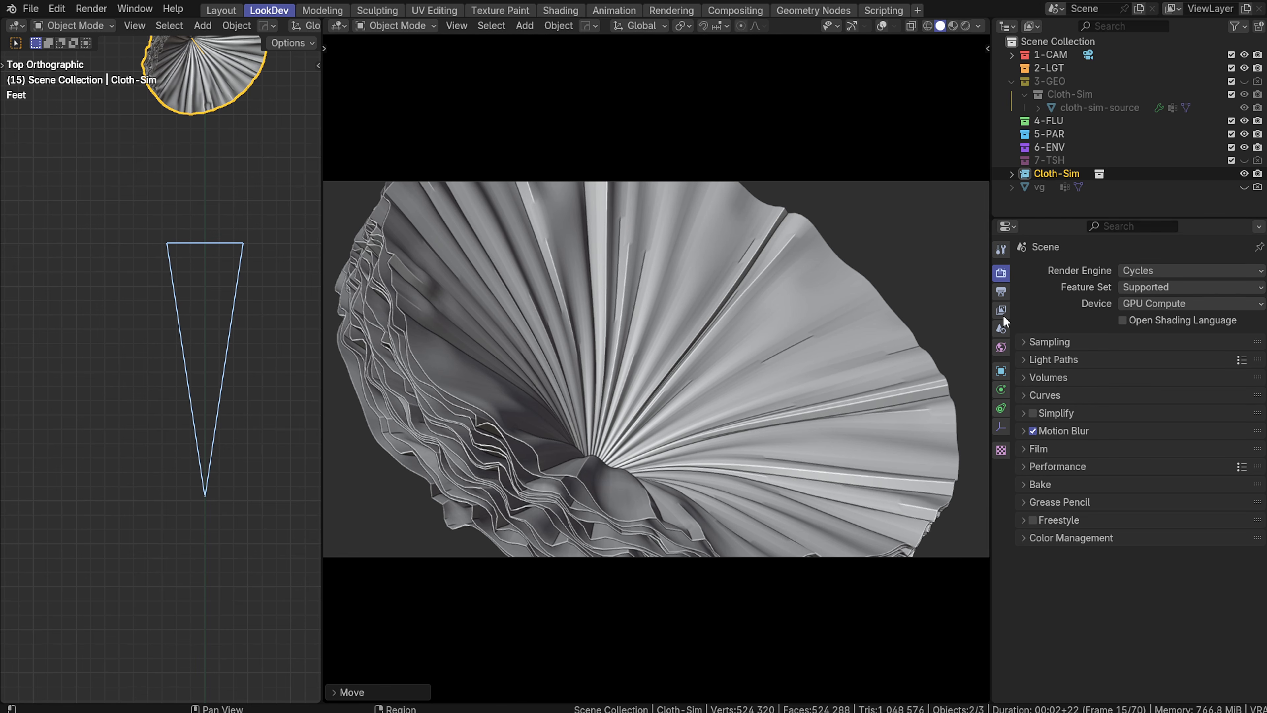
left_click(1000, 291)
left_click(1027, 268)
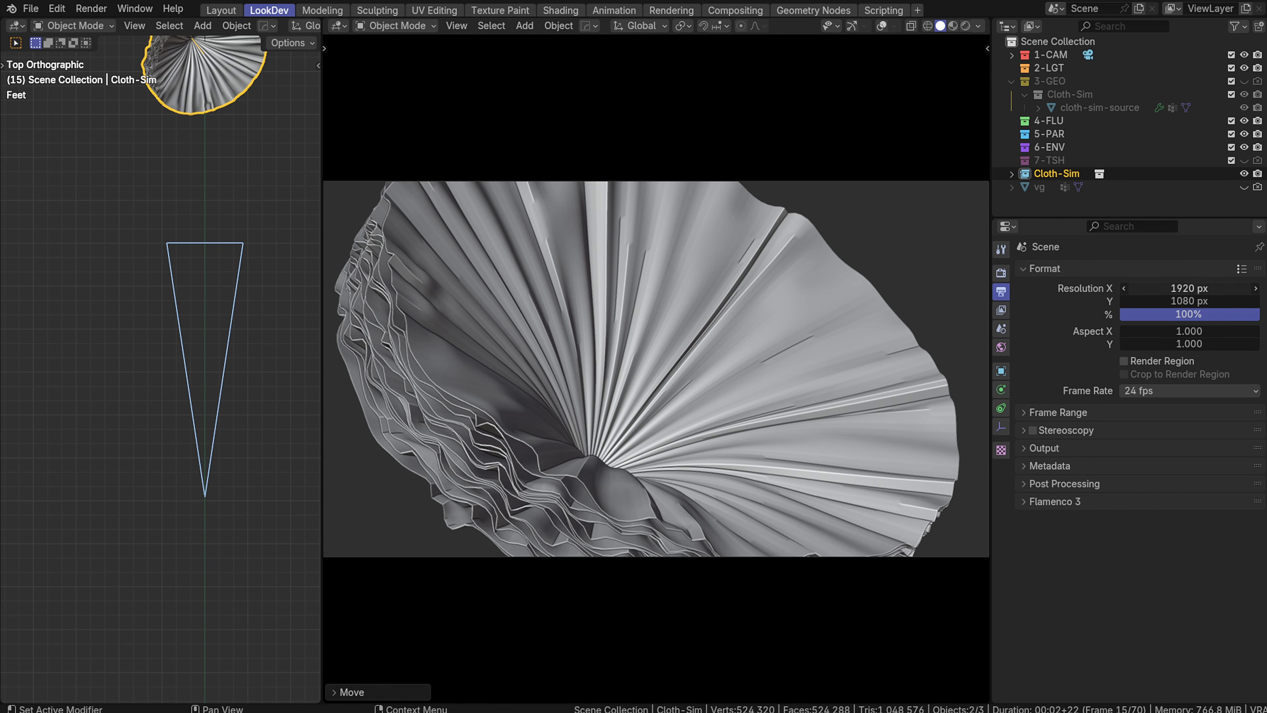
left_click(1166, 300)
type("1920")
key("Return")
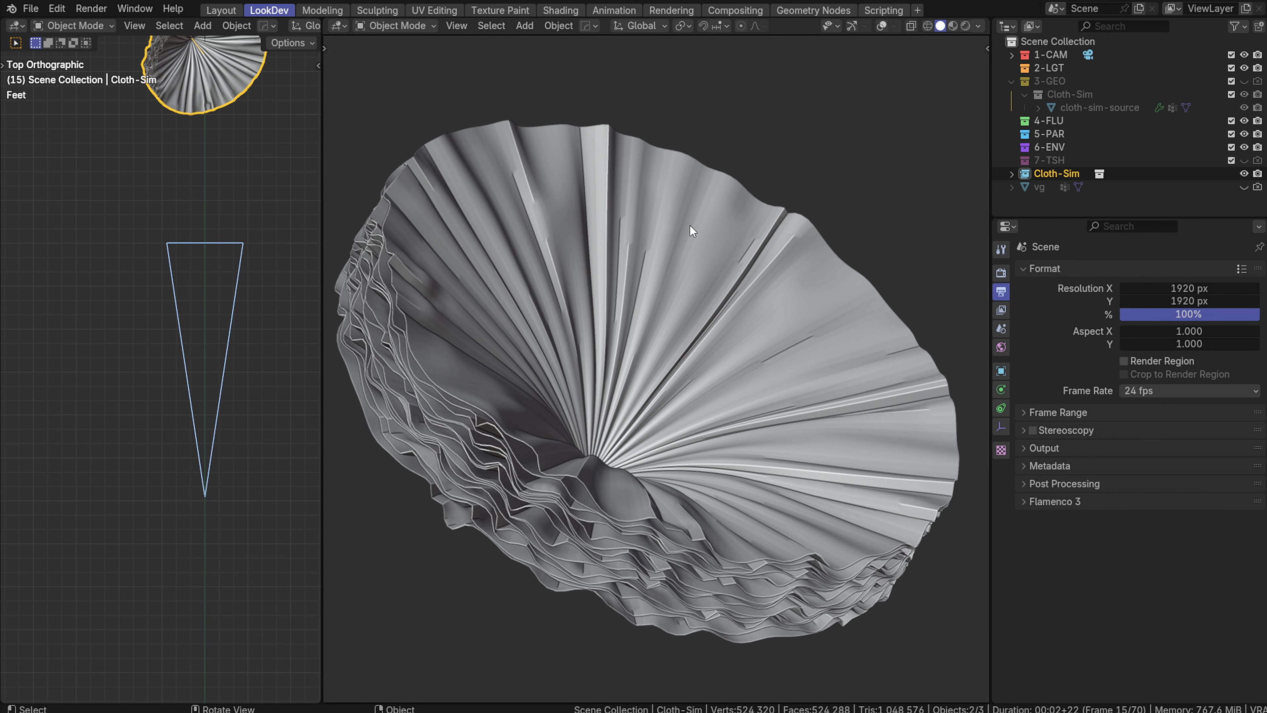
Nudge the Cloth-Sim instance within the frame and move the camera about 38 inches along Y toward the cloth
key("g")
left_click(692, 349)
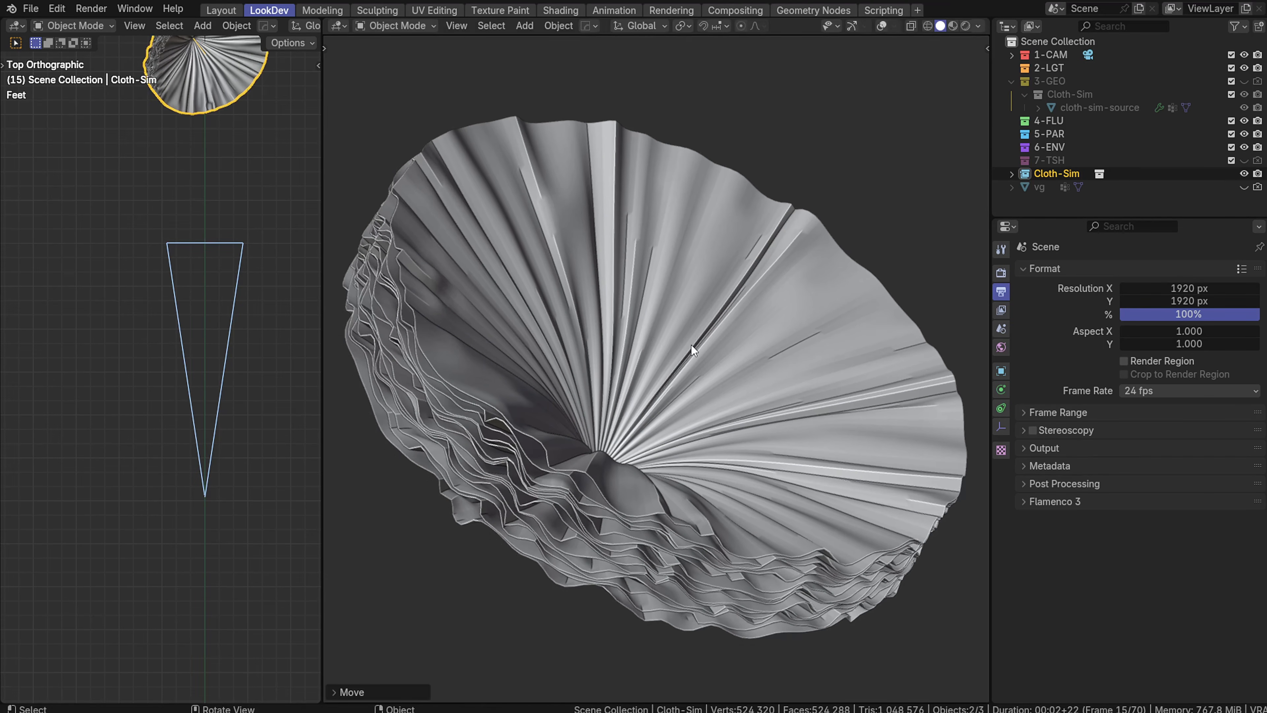
left_click(208, 420)
left_click(211, 446)
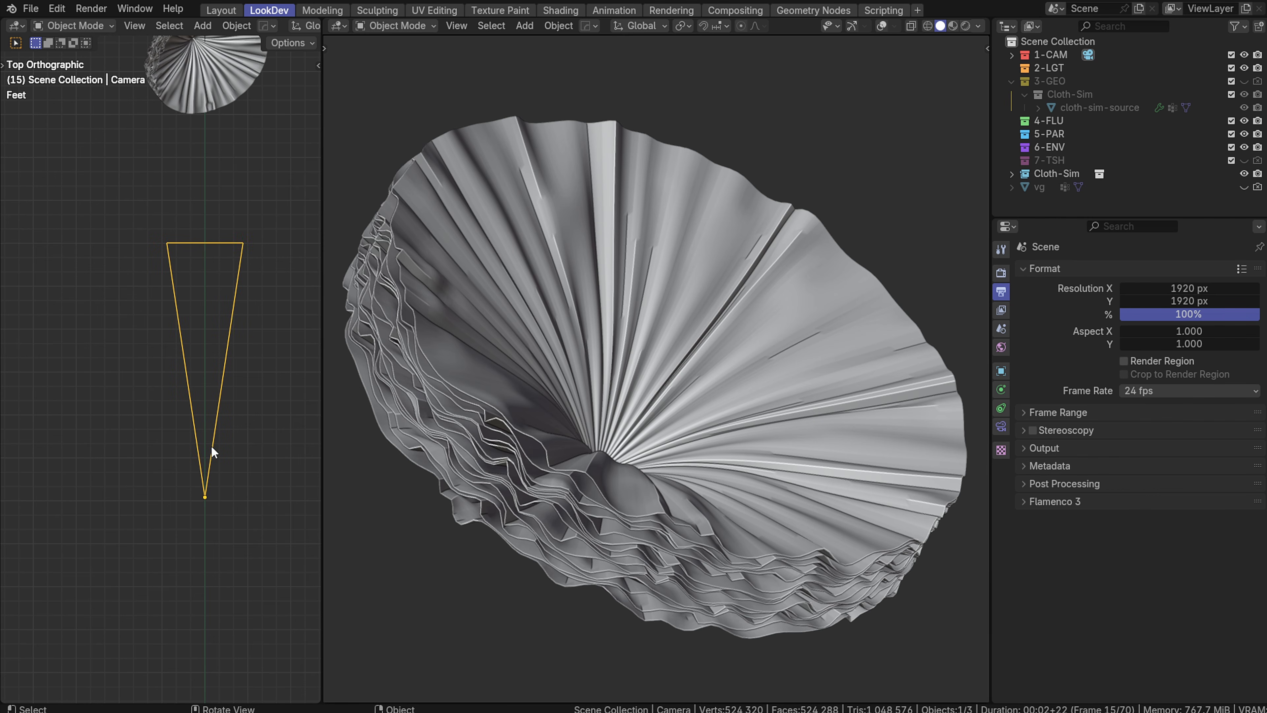
key("g")
key("y")
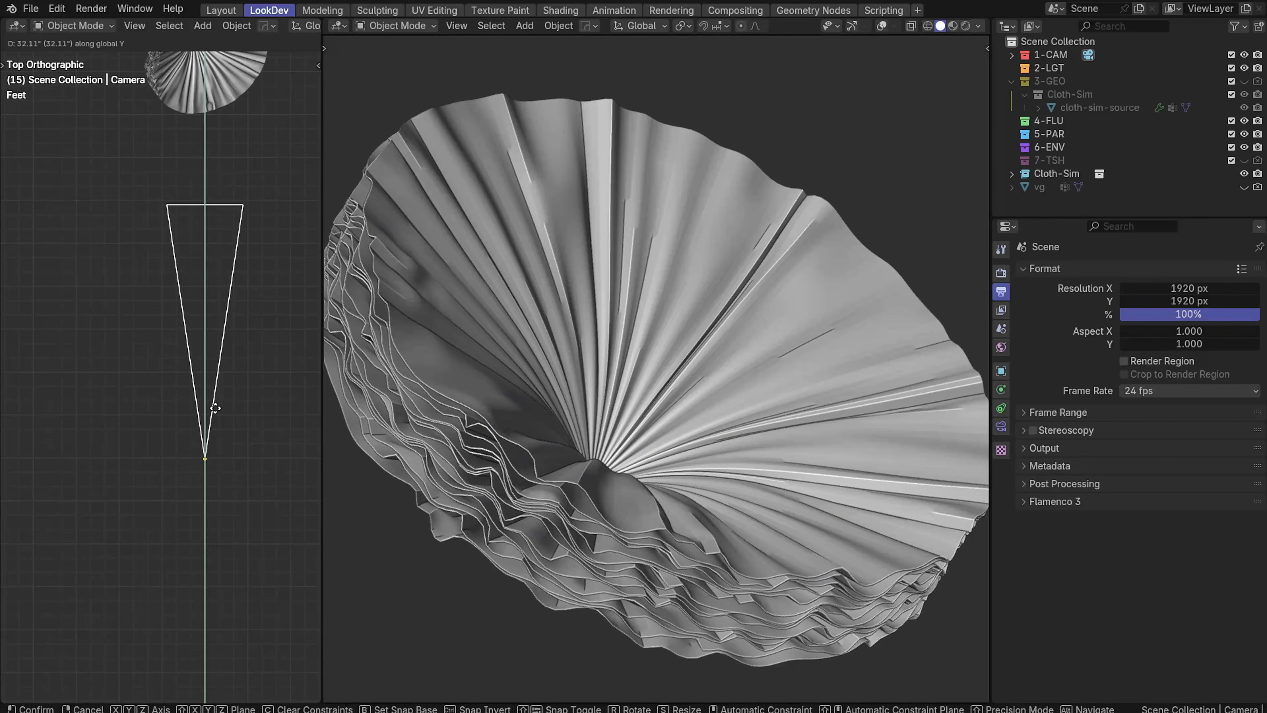
left_click(215, 409)
key("g")
key("y")
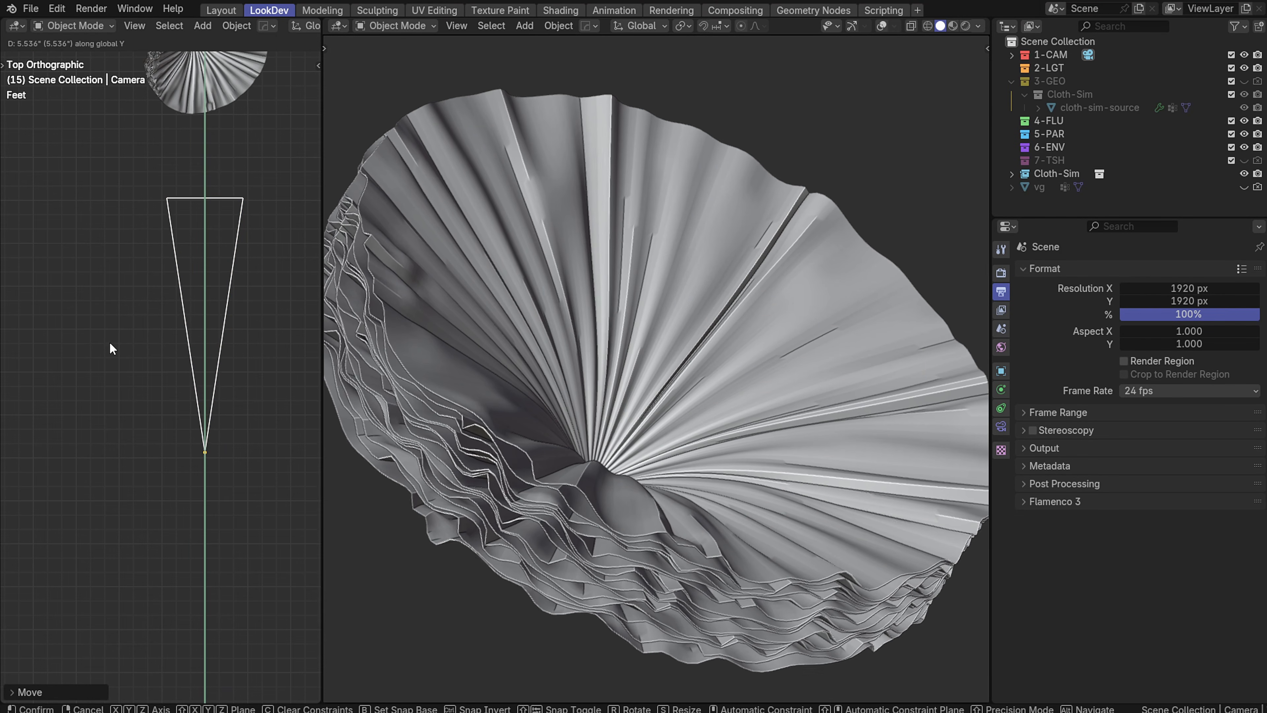
left_click(112, 346)
left_click(177, 258)
Step back and forth through the neighbouring simulation frames to compare the folds, and settle on frame 16
scroll(208, 262, "down", 4)
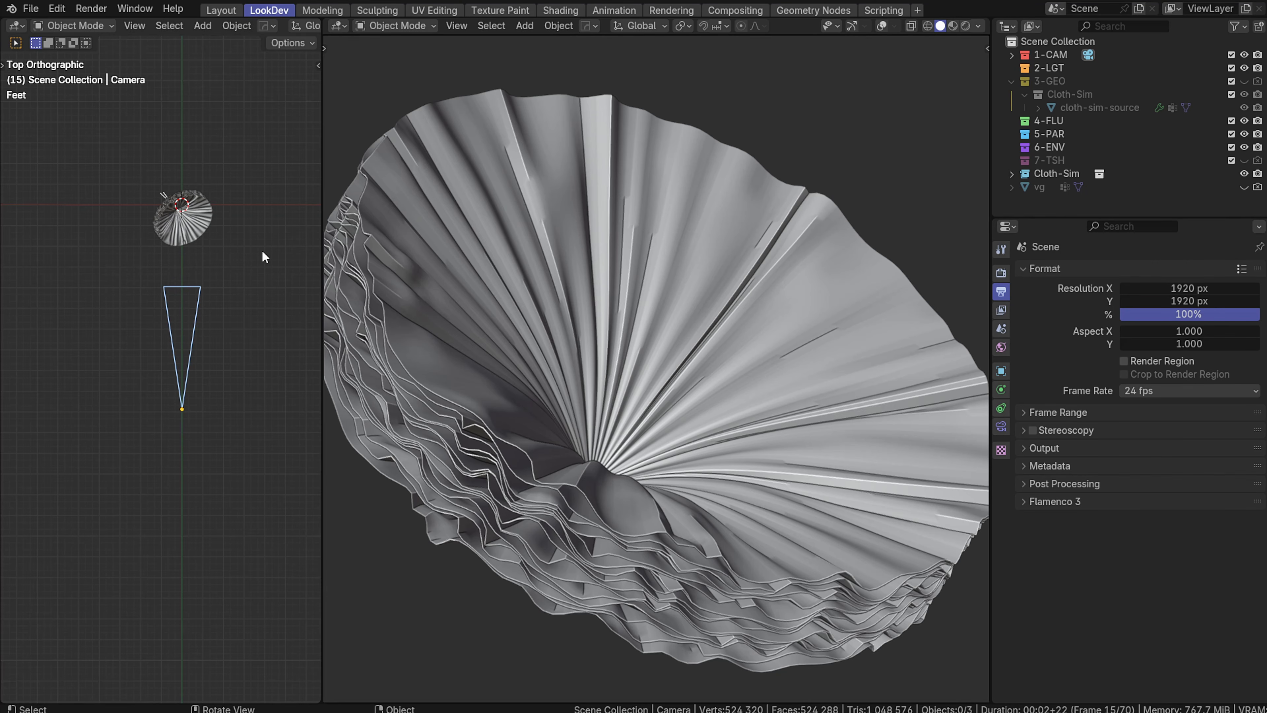
scroll(150, 344, "up", 3)
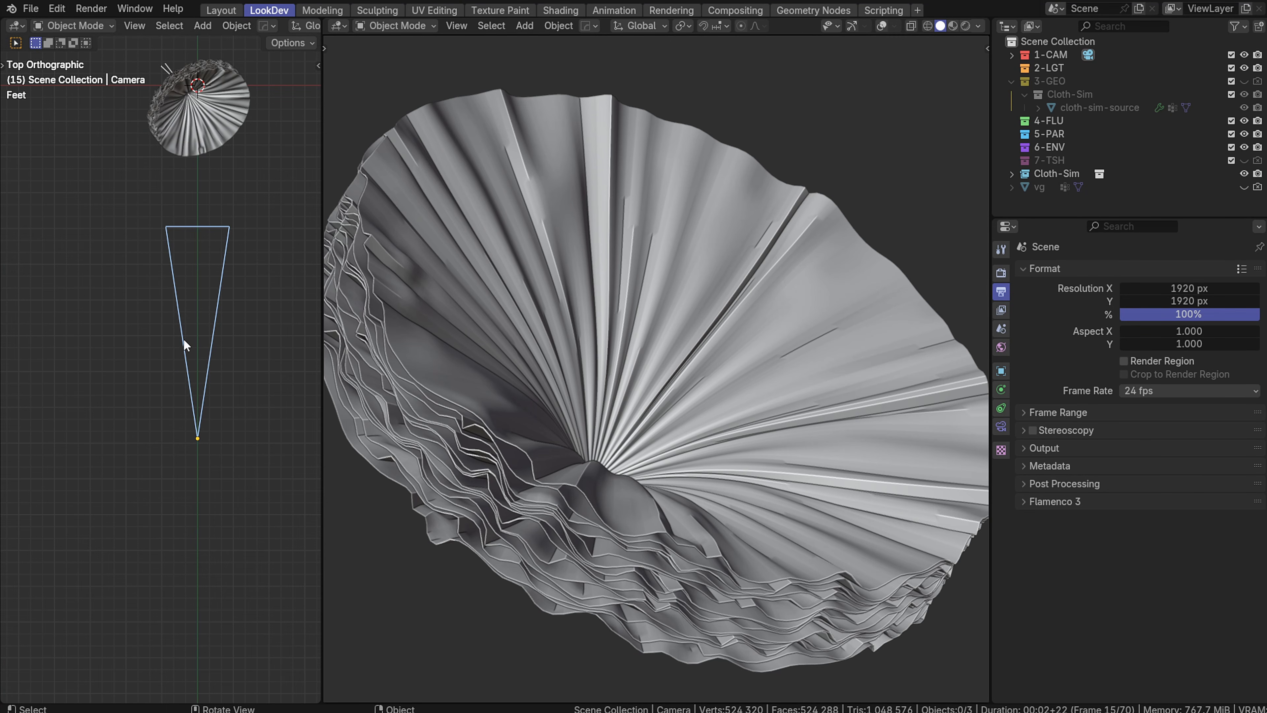
scroll(165, 319, "down", 2)
left_click(202, 352)
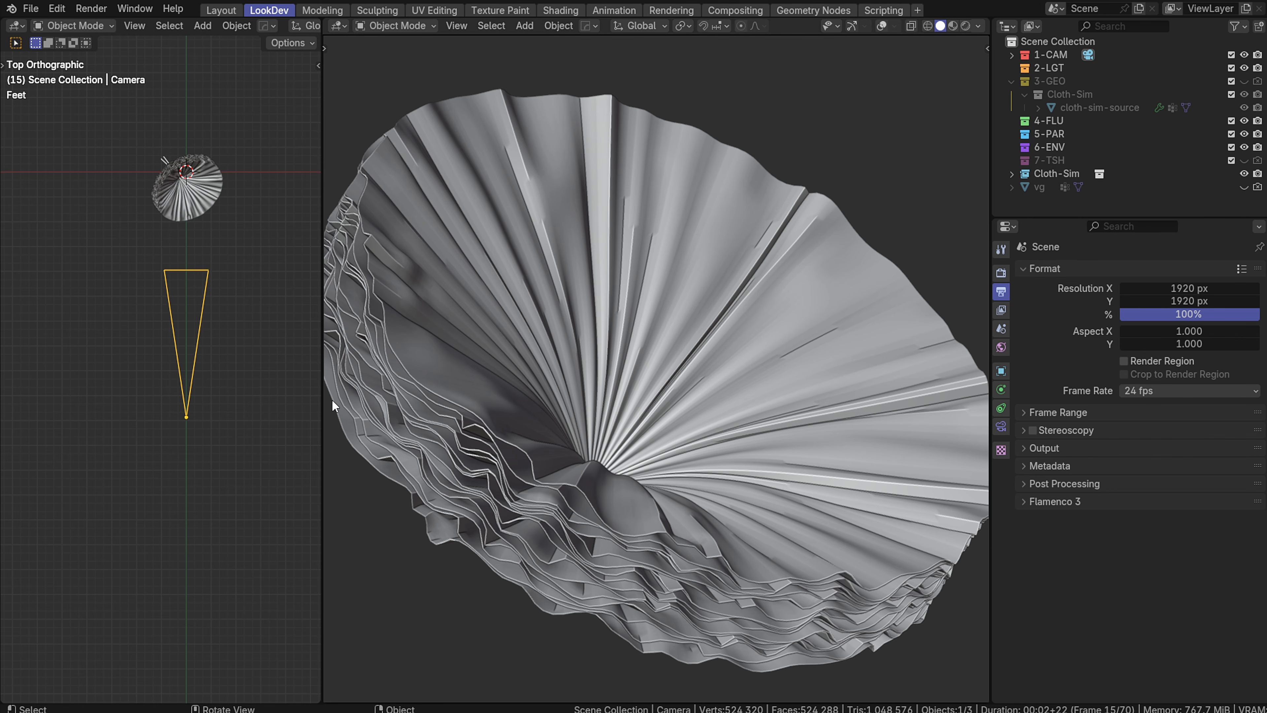
left_click(670, 443)
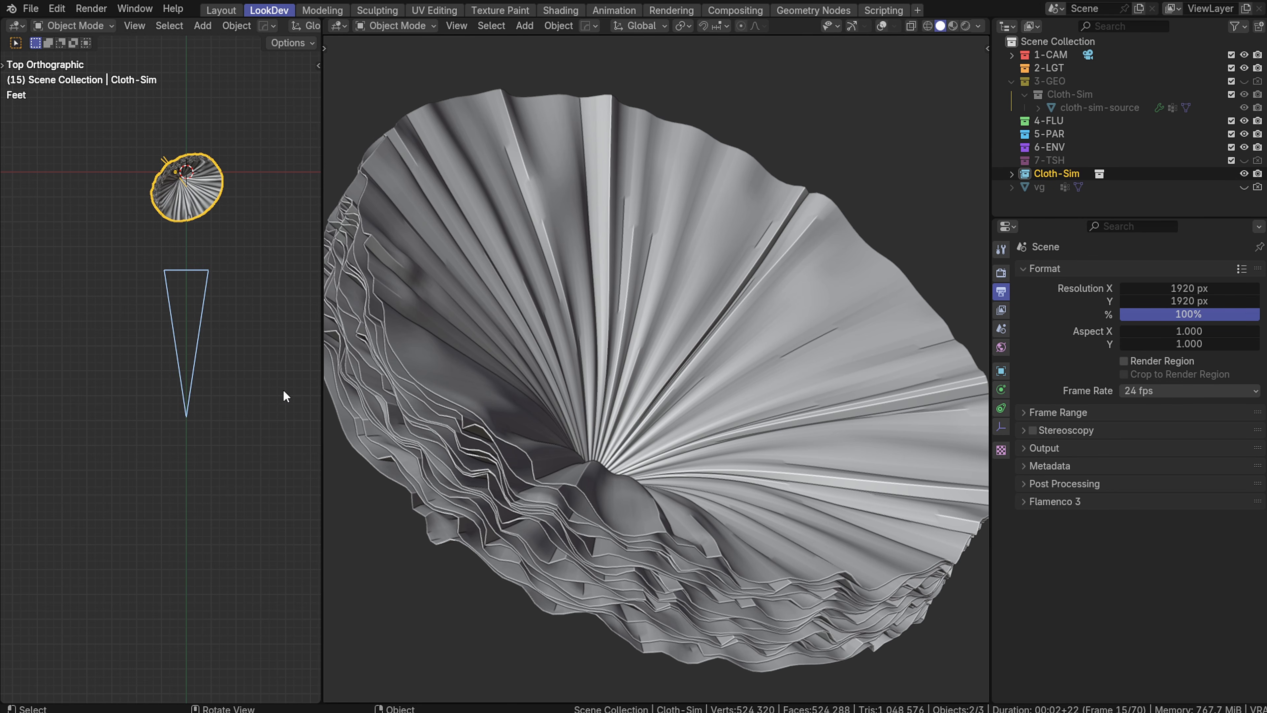
key("Left")
key("Left")
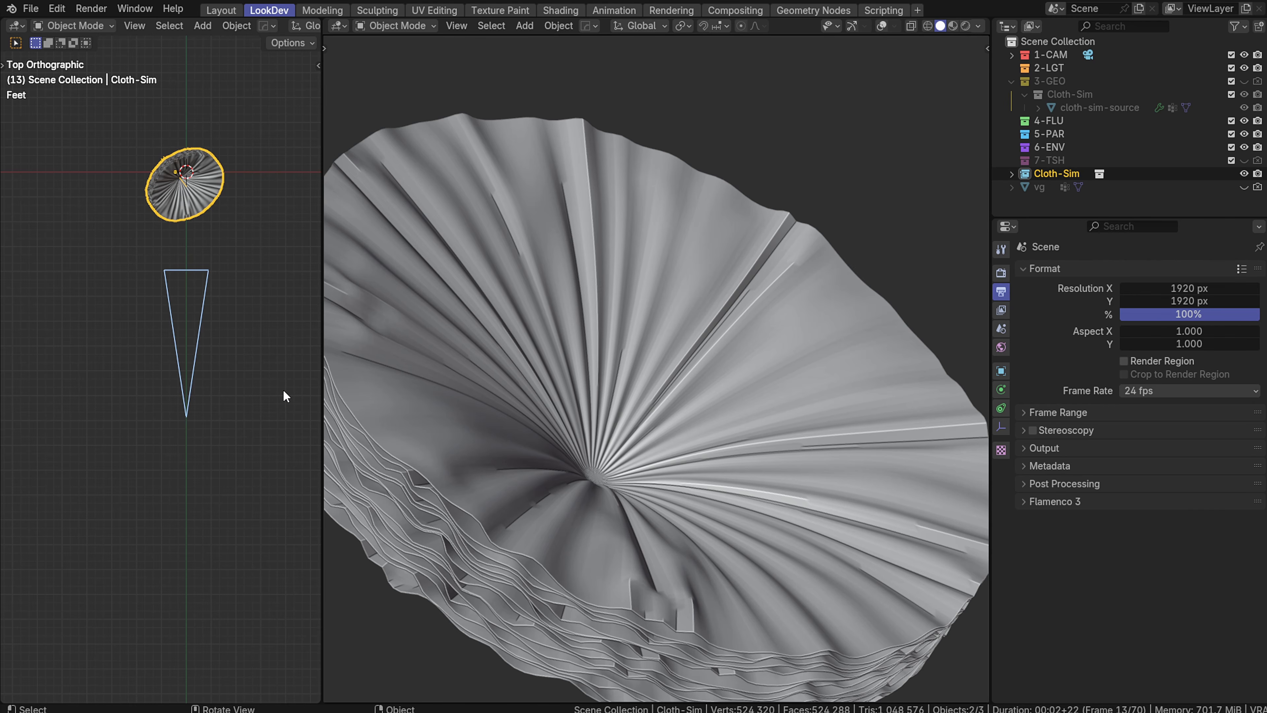
key("Left")
key("Right")
key("Right")
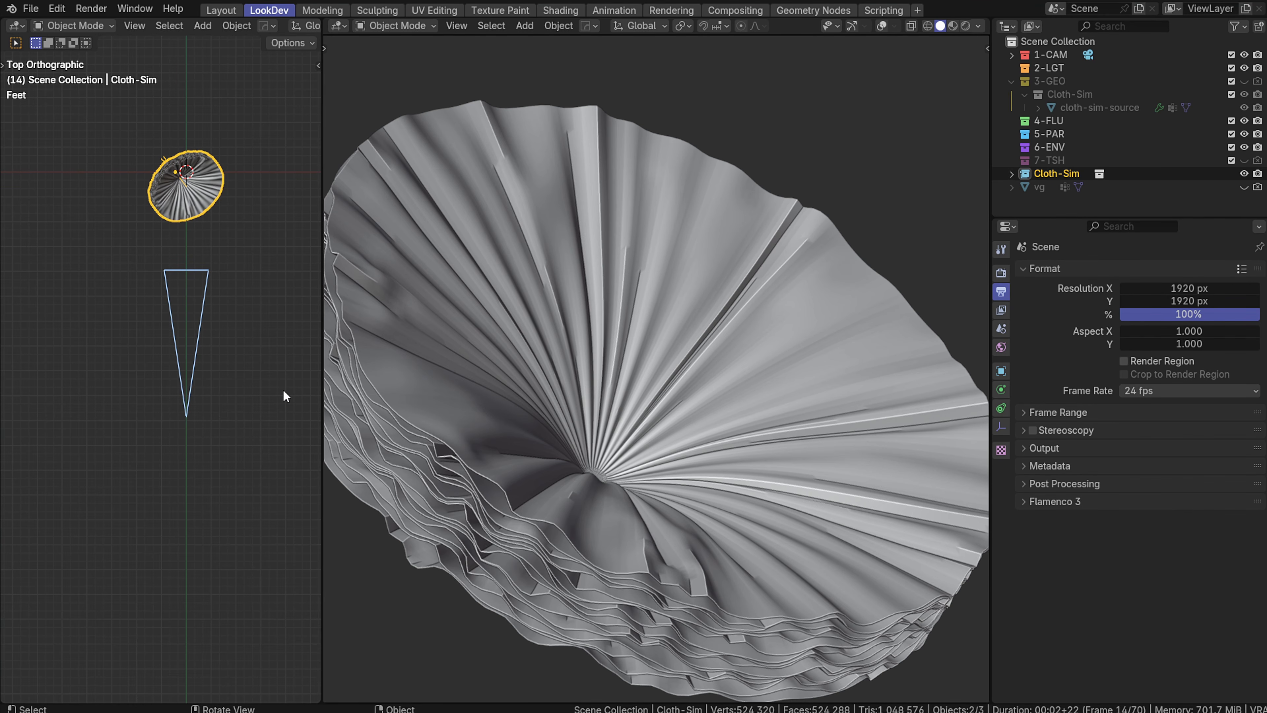
key("Right")
key("Right")
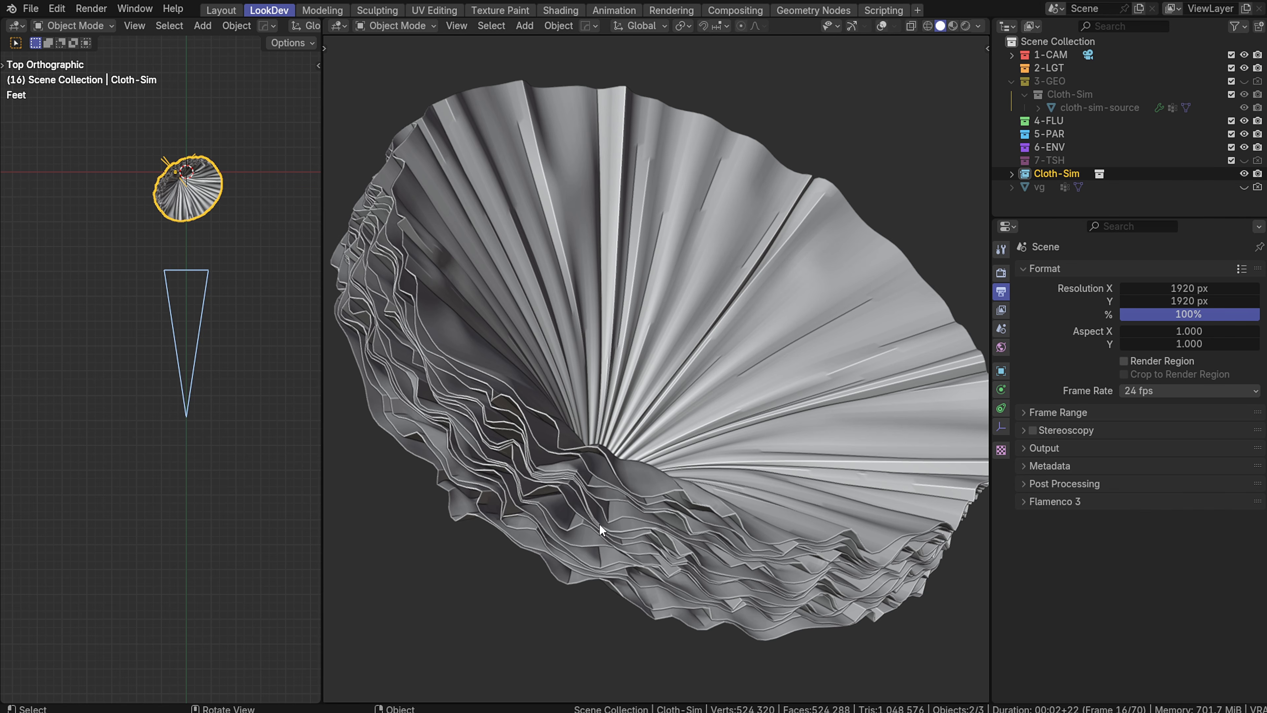
Move the camera closer to the cloth along the Y axis so the folds fill more of the frame
left_click(187, 369)
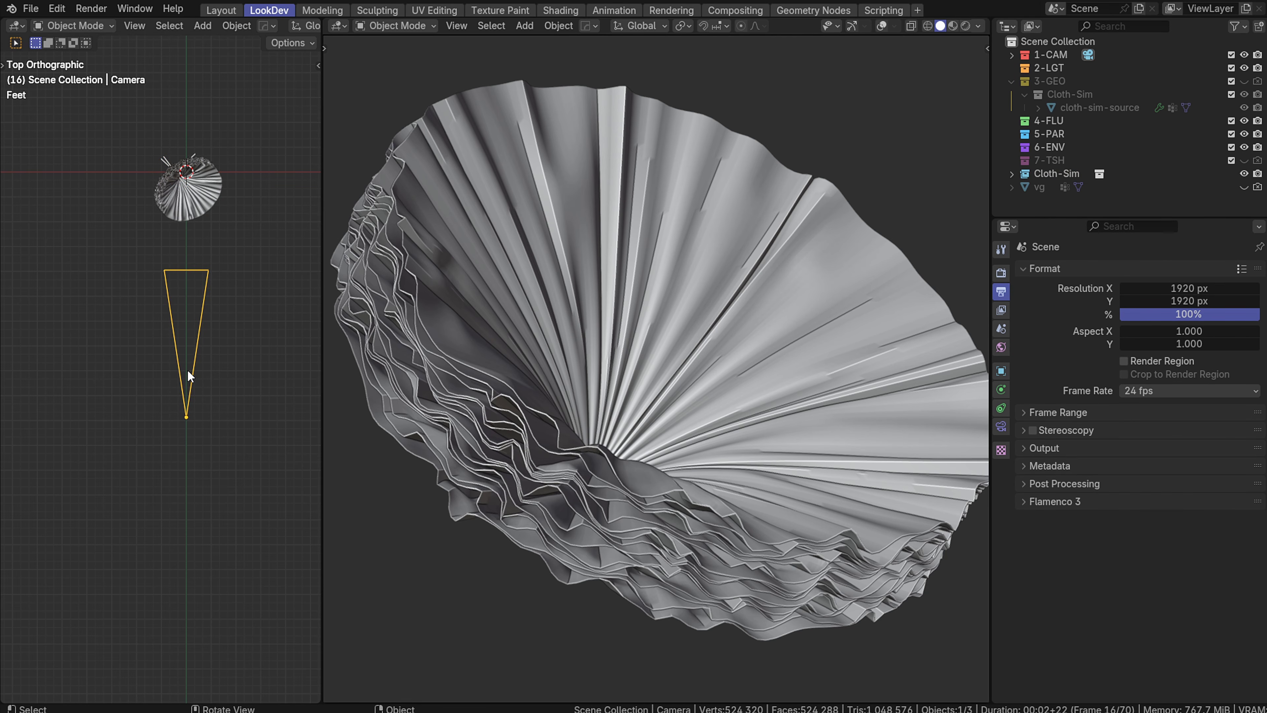
key("g")
key("y")
left_click(188, 347)
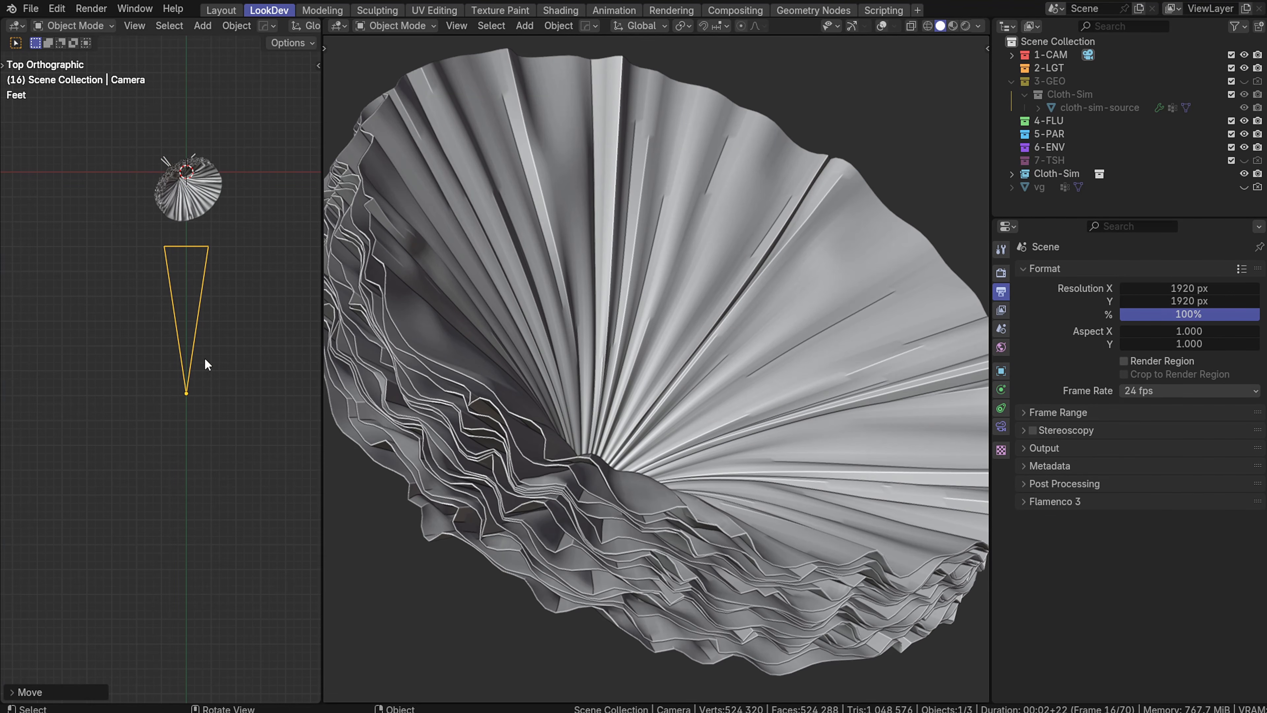
Move the Cloth-Sim instance about -5 inches in X and -3 inches in Z, and deselect it
left_click(645, 554)
key("g")
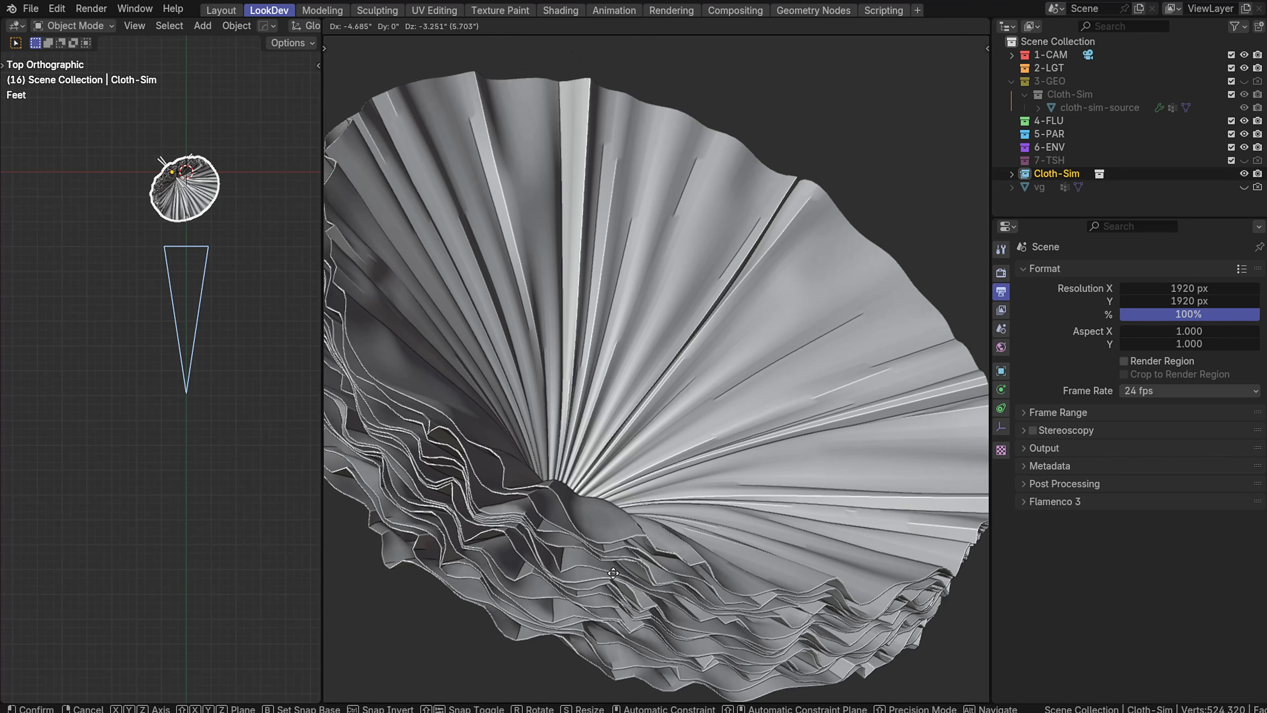
left_click(549, 528)
left_click(170, 399)
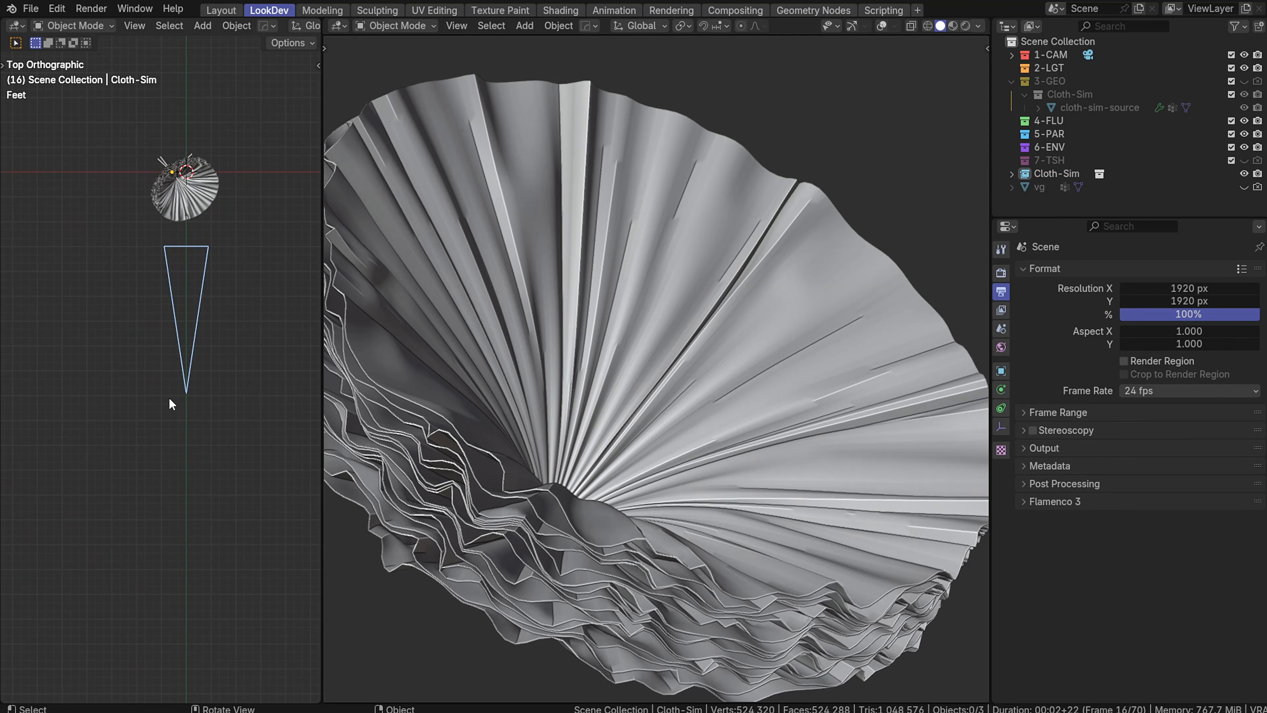
Fit the whole square frame in the camera view and switch that view to Rendered shading
mouse_move(755, 308)
middle_mouse_down("ctrl")
mouse_move(684, 339)
mouse_move(697, 321)
middle_mouse_up("ctrl")
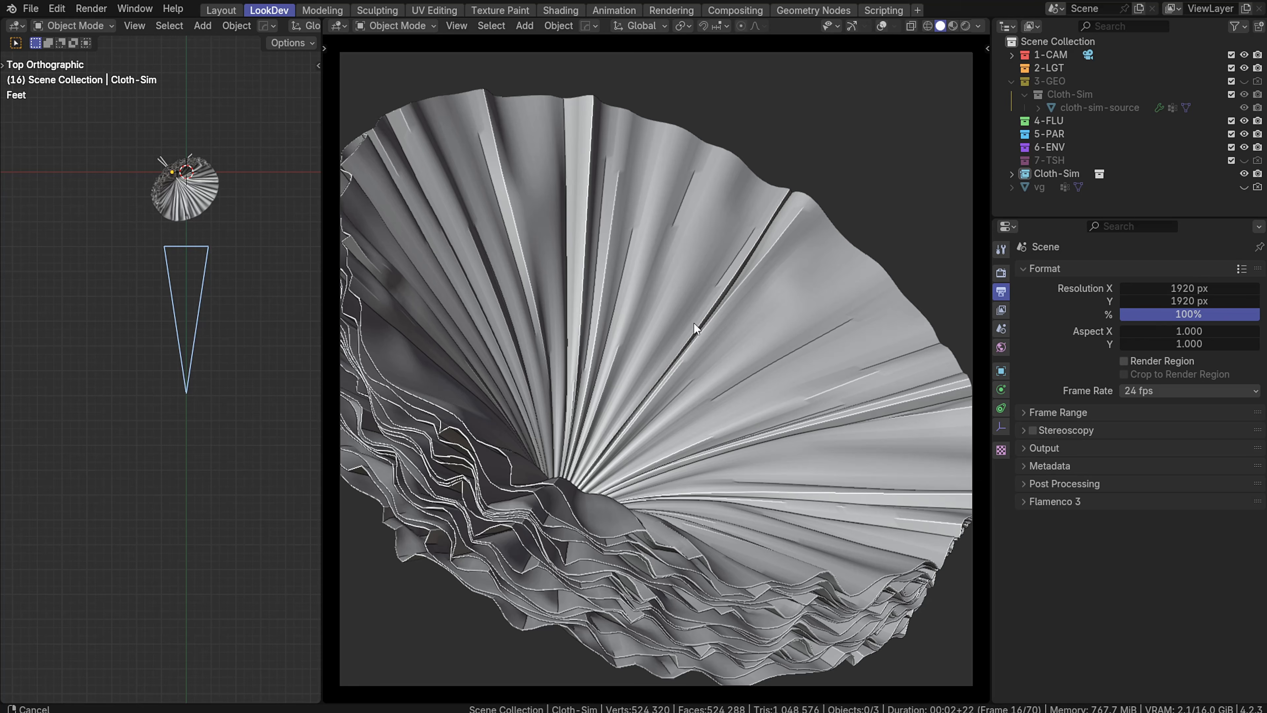
key("z")
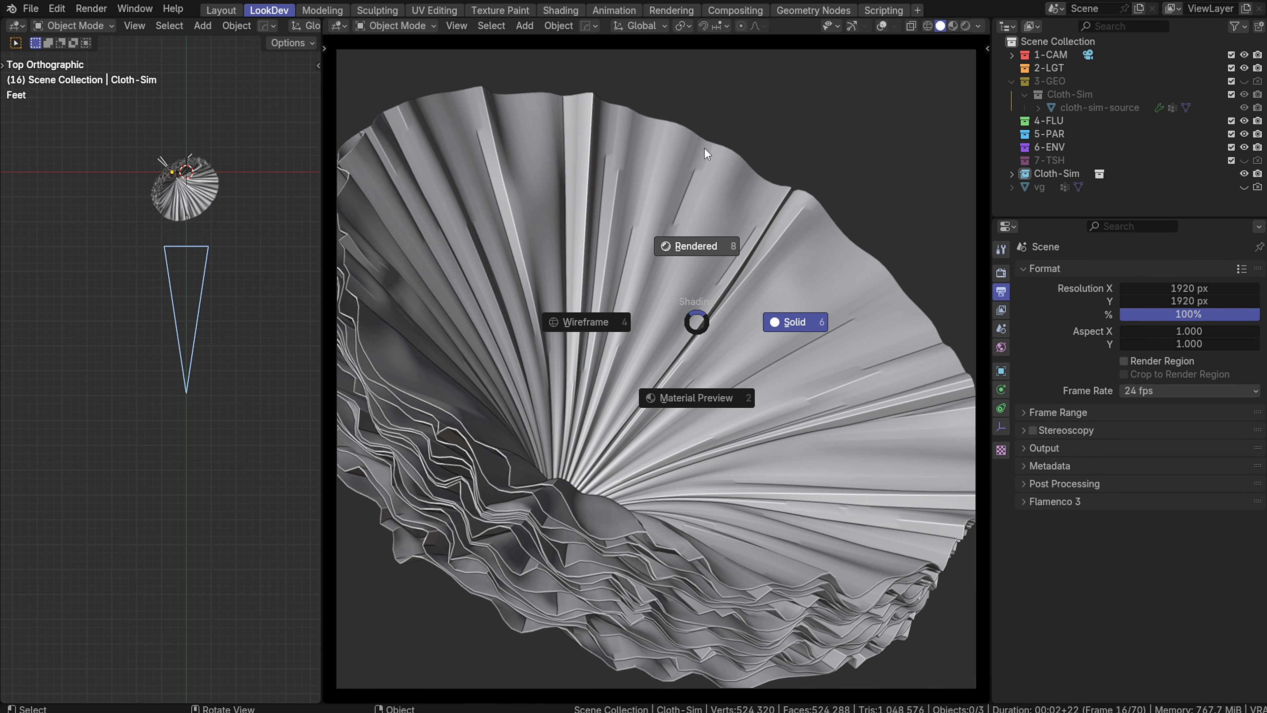
key("8")
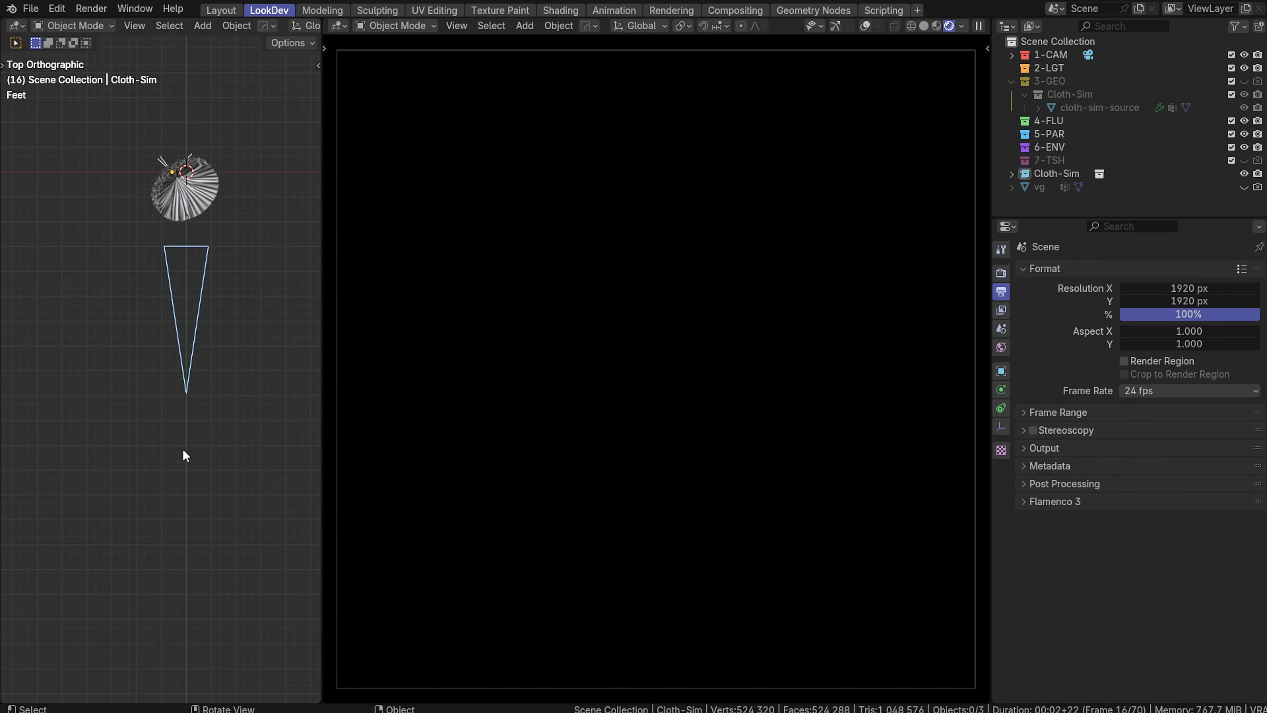
Add an area light to the scene and move it about 104 inches along the X axis, beside the cloth
key("shift+a")
key("Escape")
key("shift+a")
mouse_move(230, 288)
type("area")
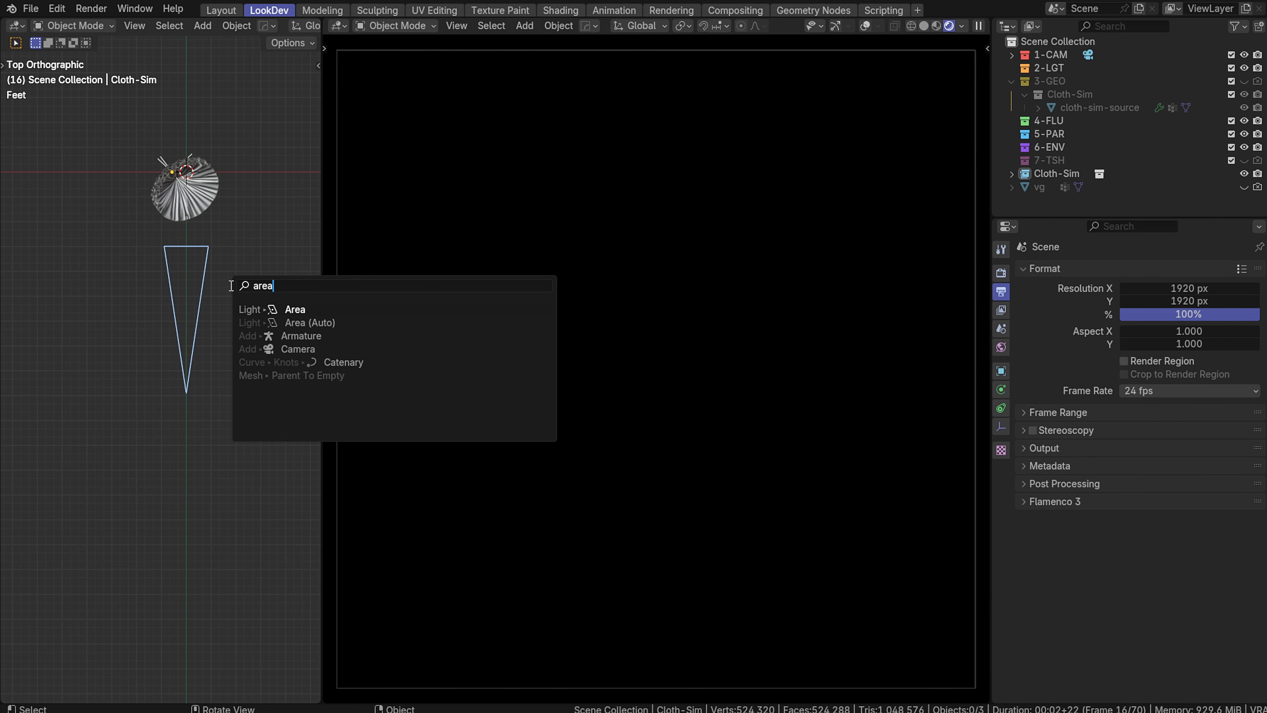
key("Return")
key("g")
key("x")
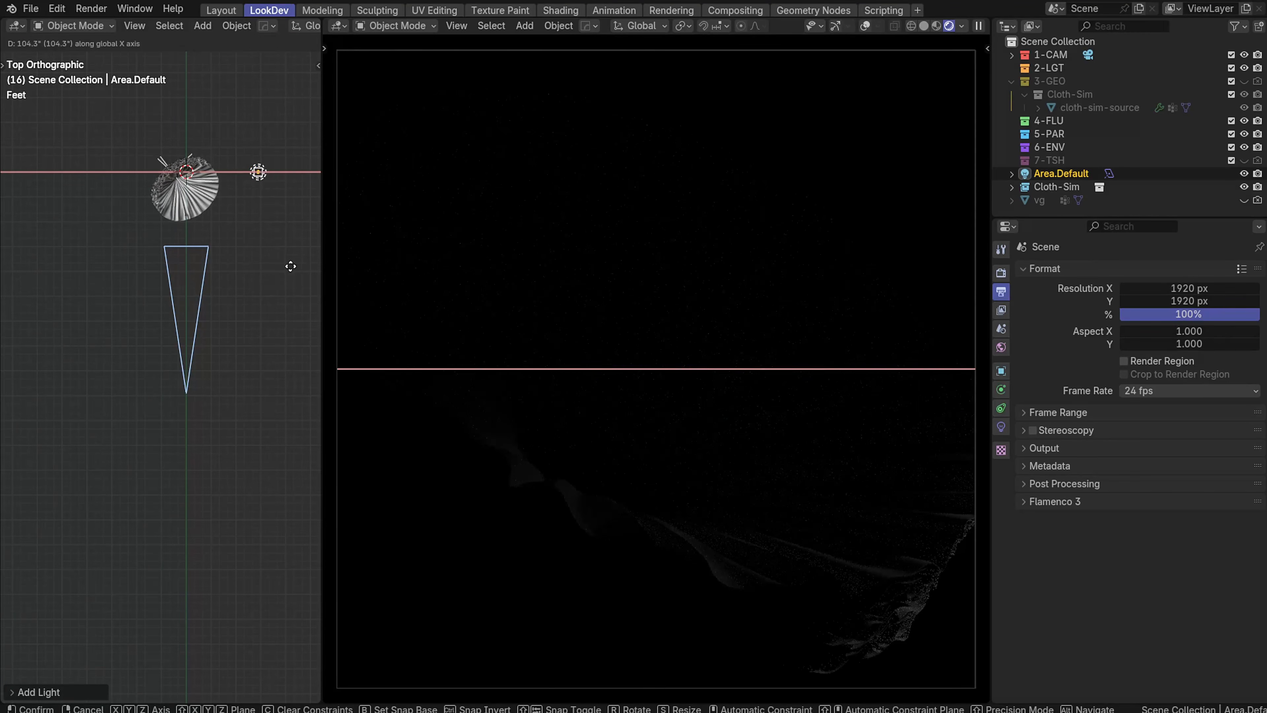
left_click(293, 270)
Rotate the area light 90 degrees about the Y axis to face the cloth, and scale it up
type("rx")
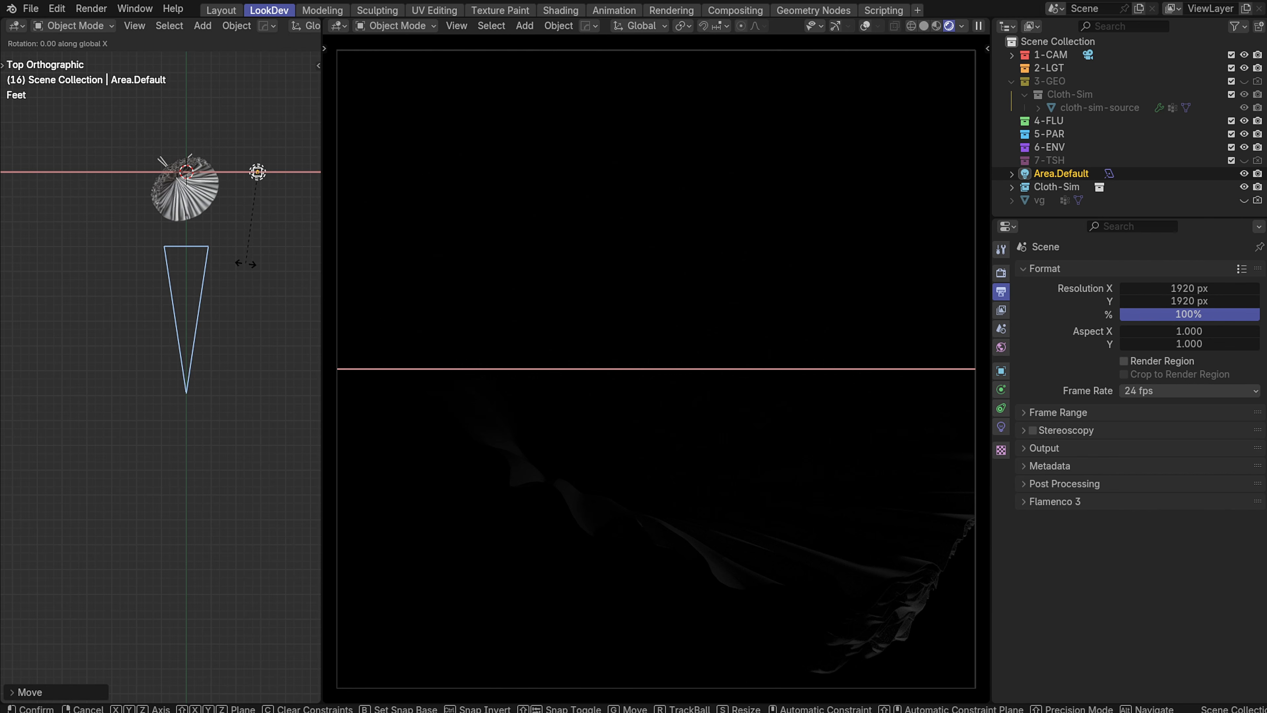
type("y90")
key("Return")
middle_click_drag(197, 231, 87, 333)
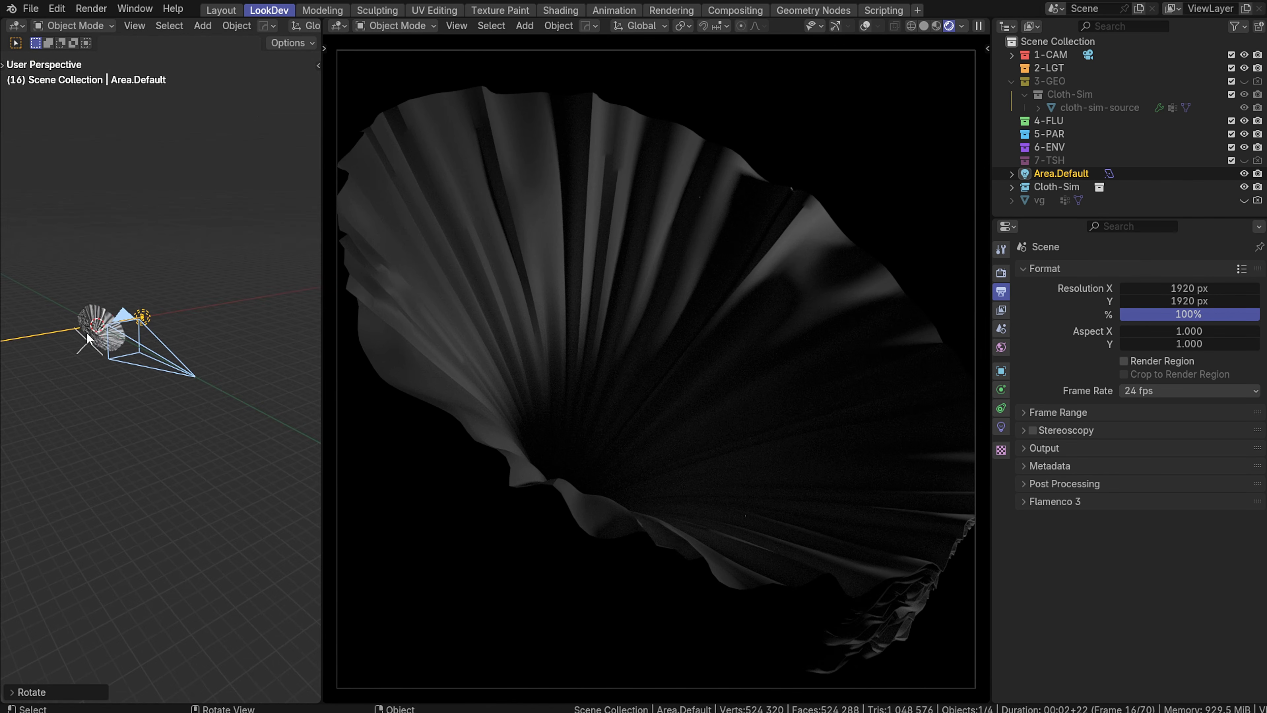
scroll(87, 333, "up", 4)
key("s")
left_click(176, 416)
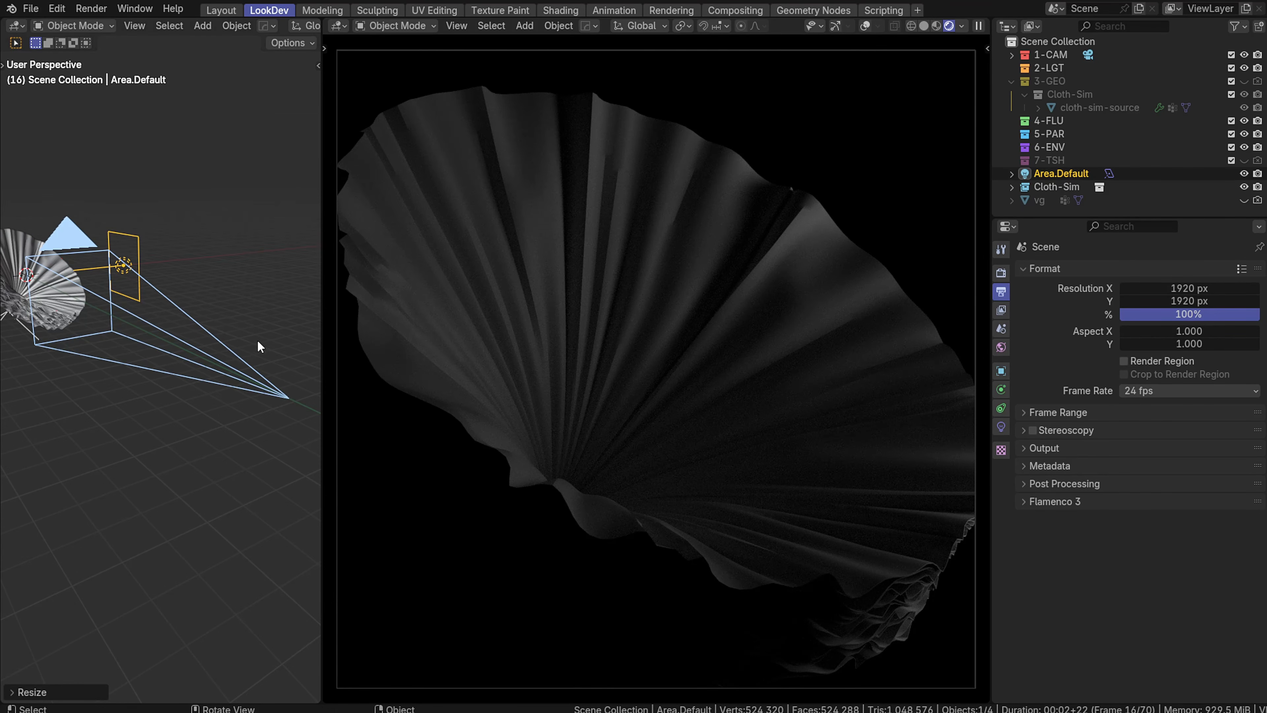
middle_click_drag(259, 346, 183, 446)
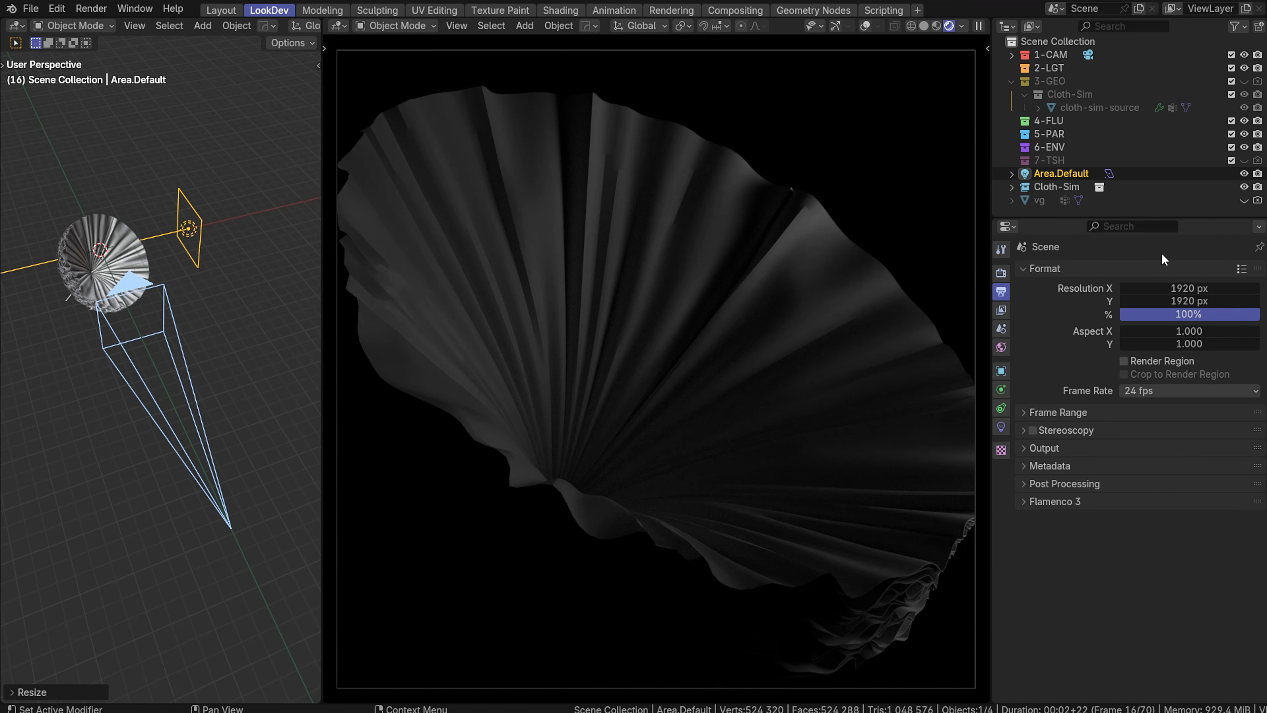
Set the world background colour to white by raising its HSV value to 1.000
left_click(1001, 347)
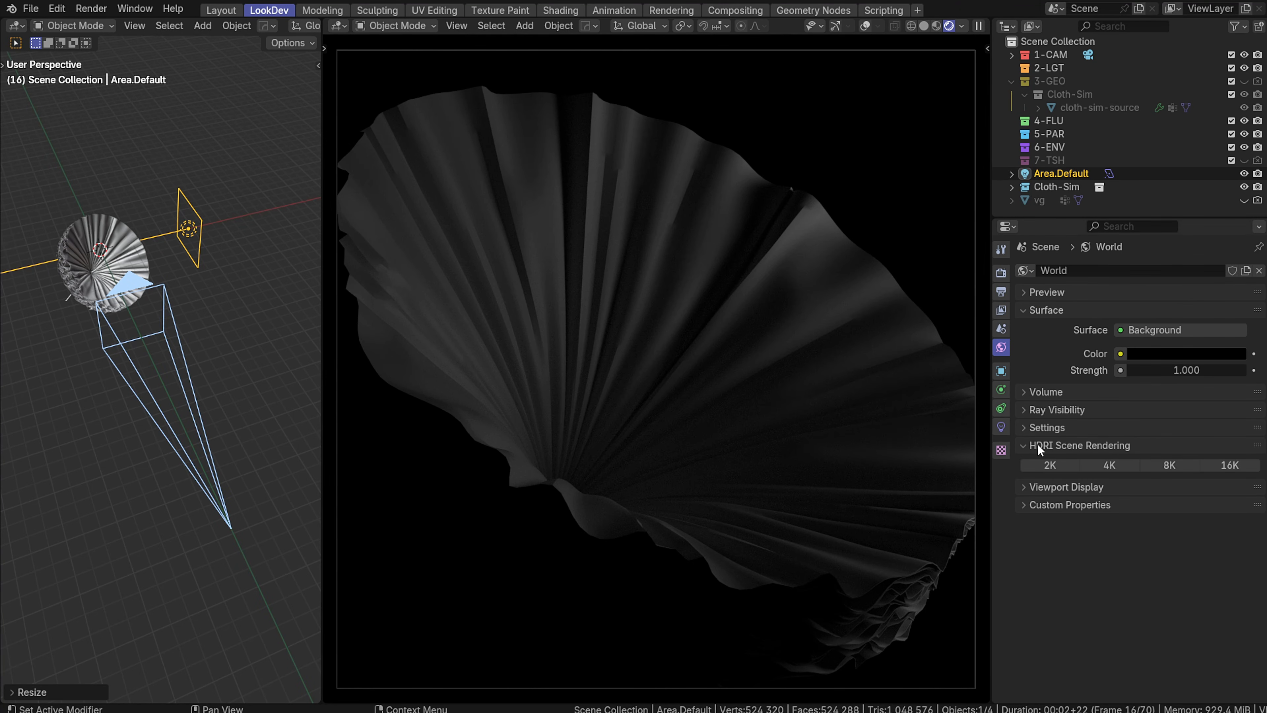
left_click(1001, 273)
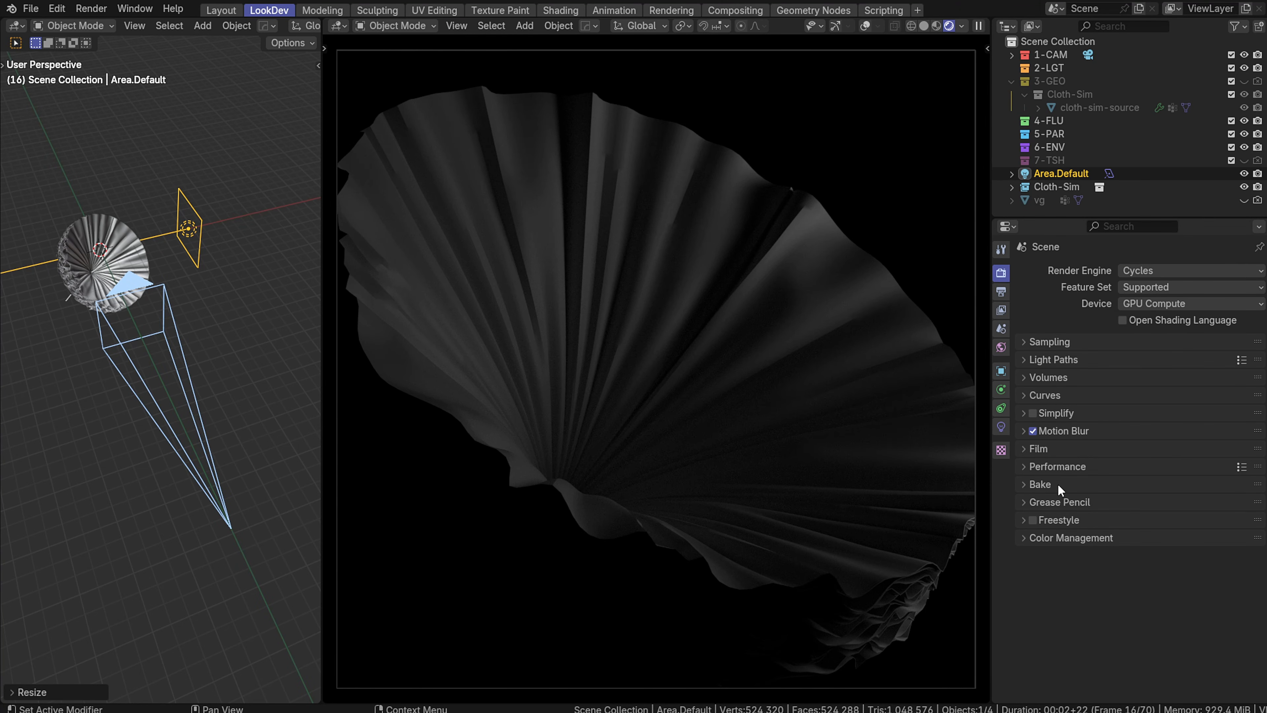
left_click(1001, 348)
left_click(1177, 354)
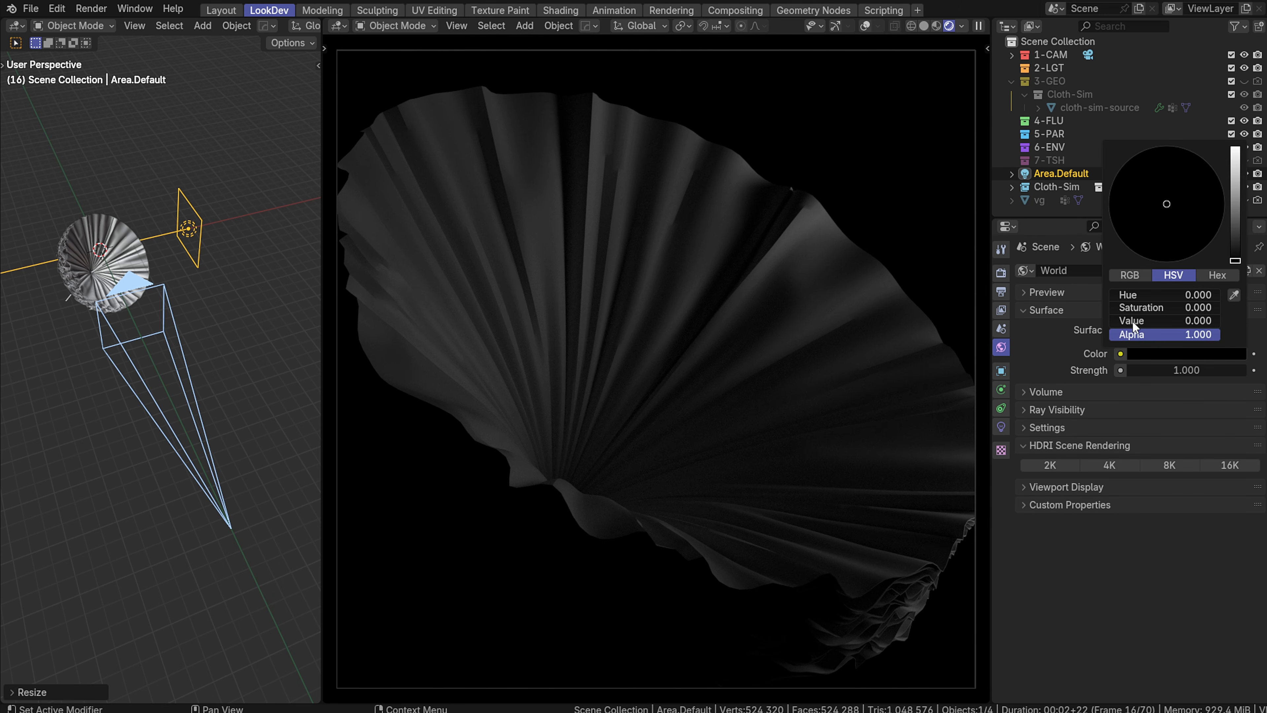
left_click_drag(1160, 320, 1220, 320)
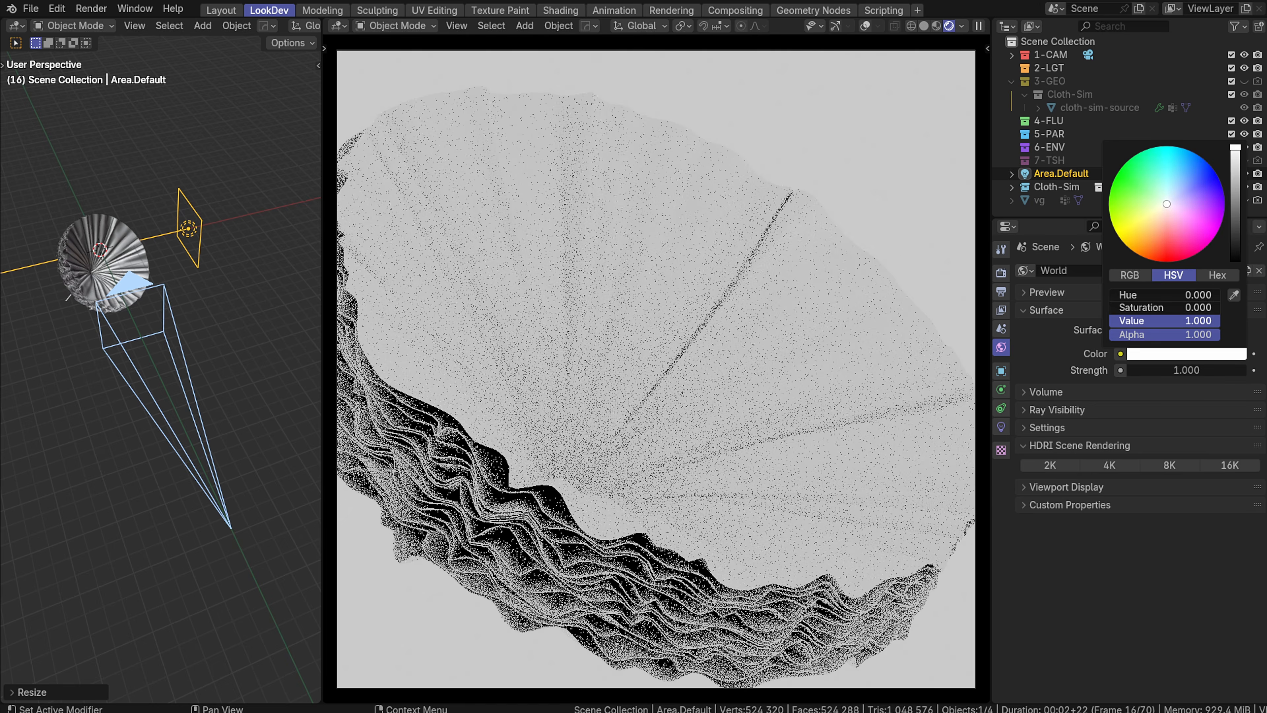
Turn off the world's ray visibility for Diffuse rays
left_click(1038, 310)
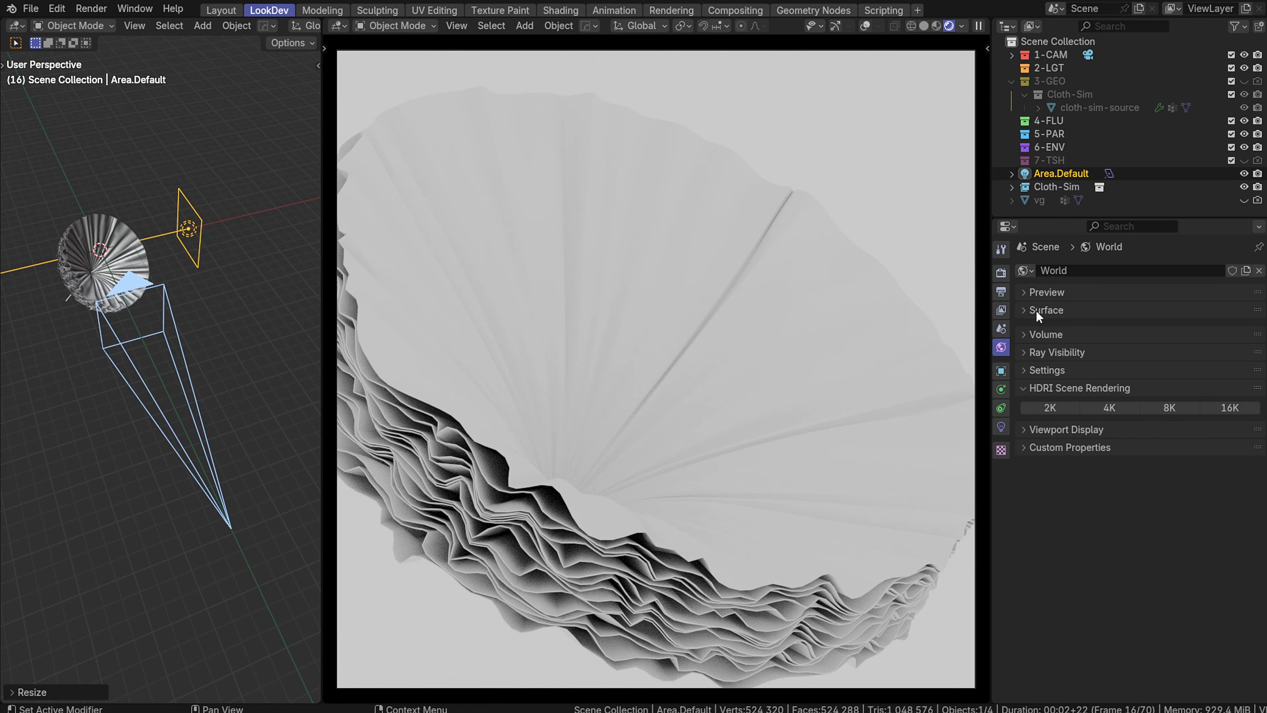
left_click(1035, 348)
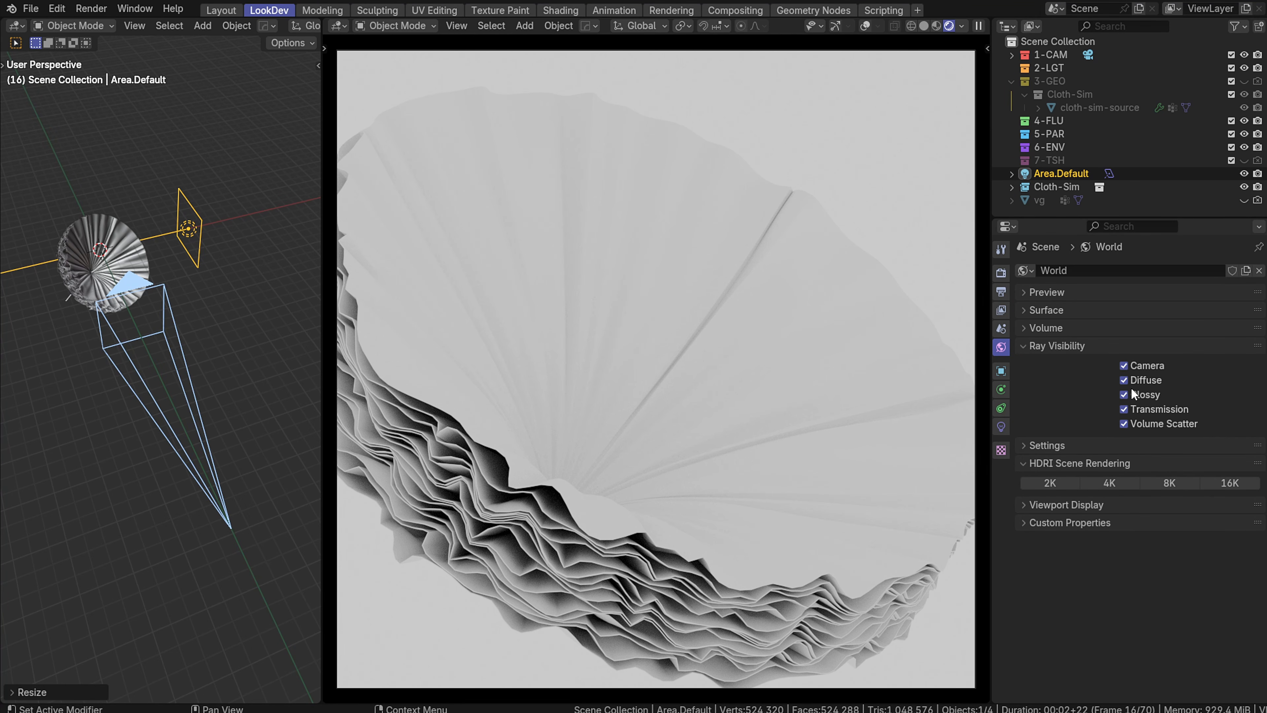
left_click(1123, 380)
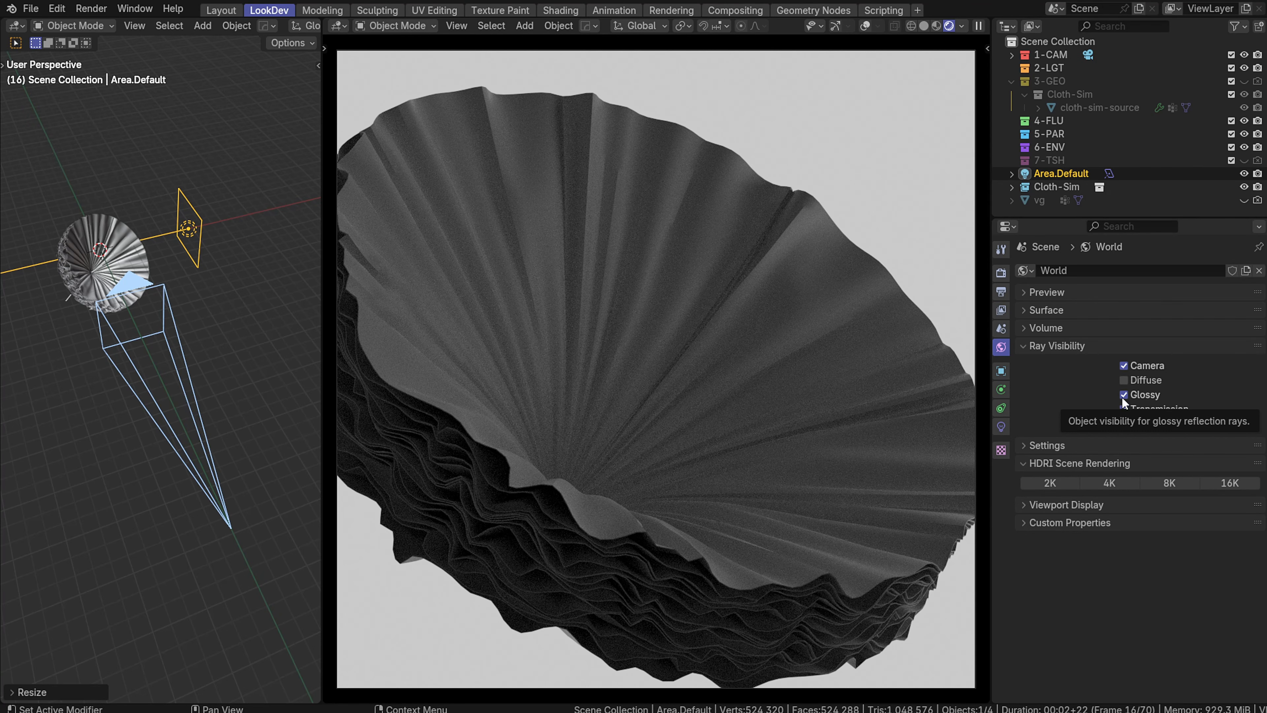
Disable the world's ray visibility for Glossy, Transmission and Volume Scatter, leaving only Camera enabled
left_click(1123, 395)
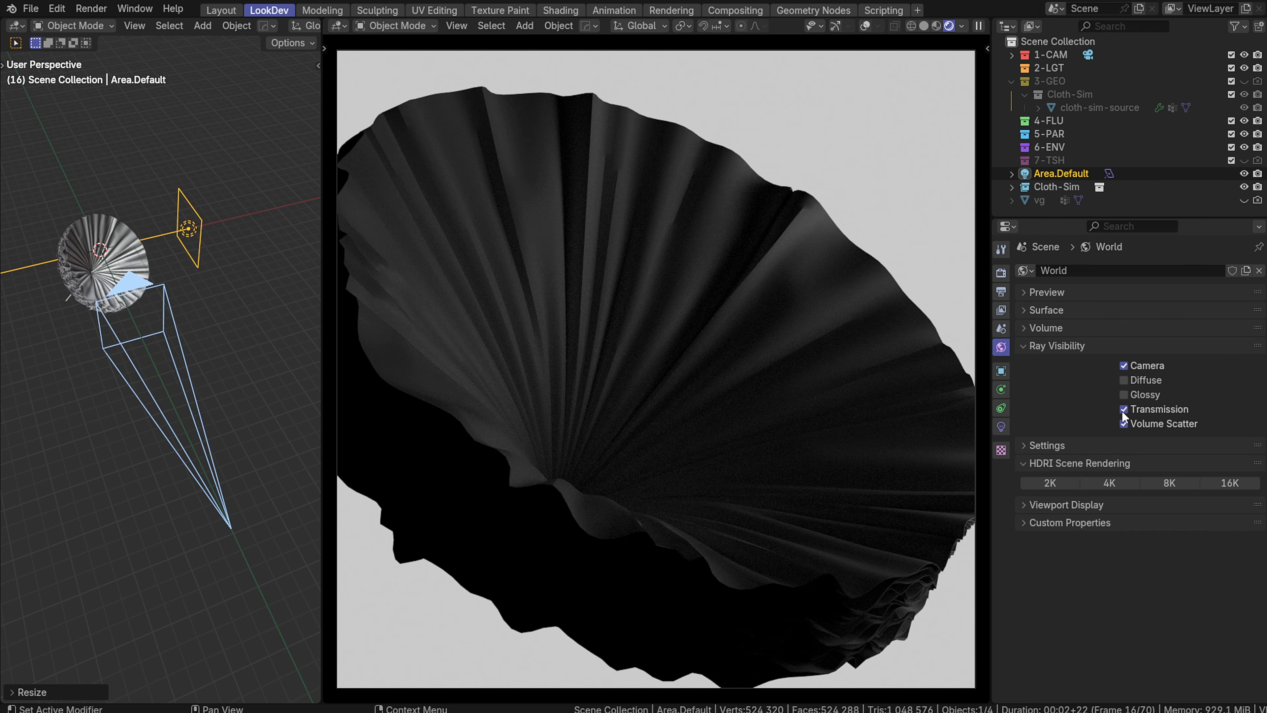
left_click(1122, 410)
left_click(1123, 424)
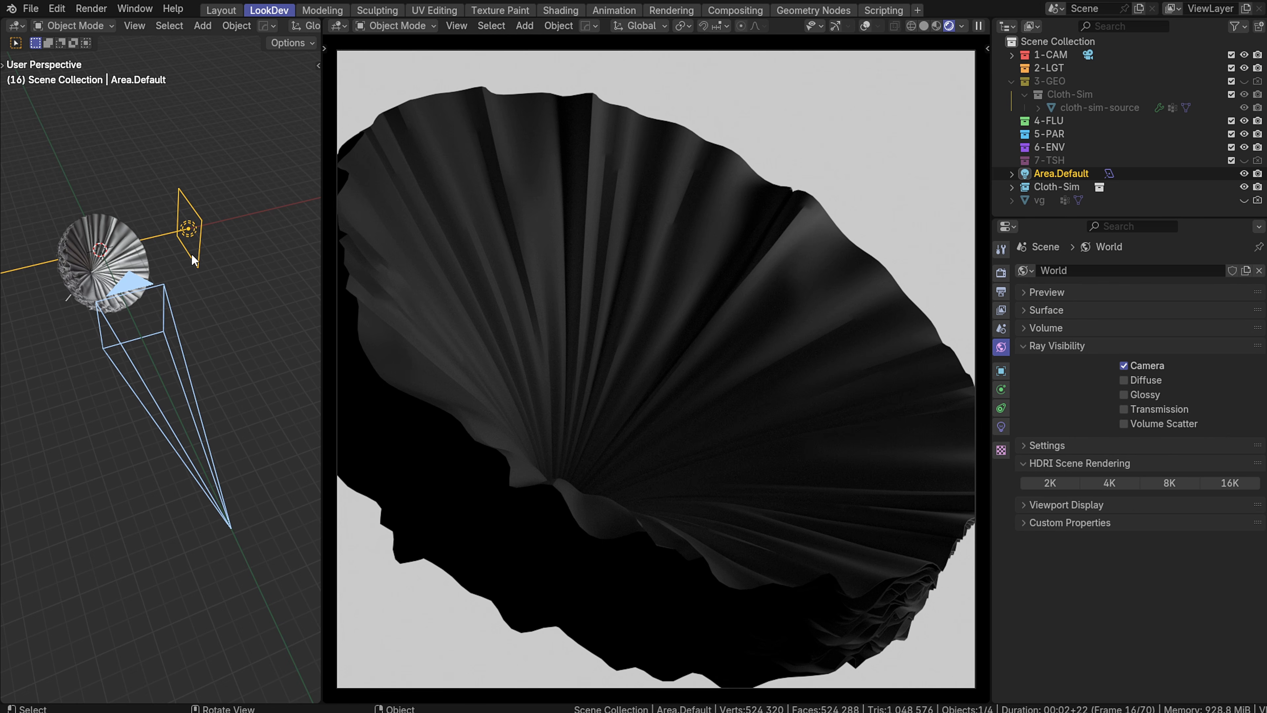
Scale the area light up uniformly to about 7.874
key("grave")
left_click(189, 148)
middle_click_drag(195, 160, 216, 310)
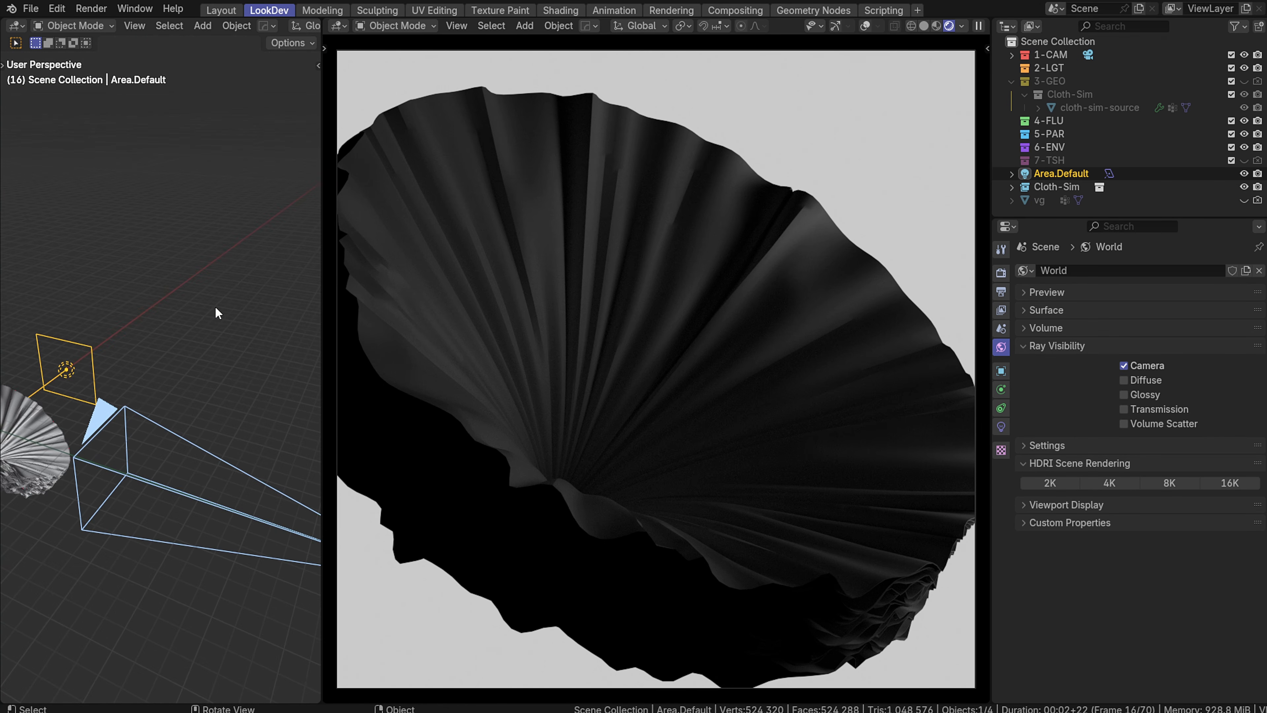
key("s")
left_click(155, 408)
Move the area light along the Y axis toward the camera, to about -20.76 inches
key("grave")
left_click(154, 282)
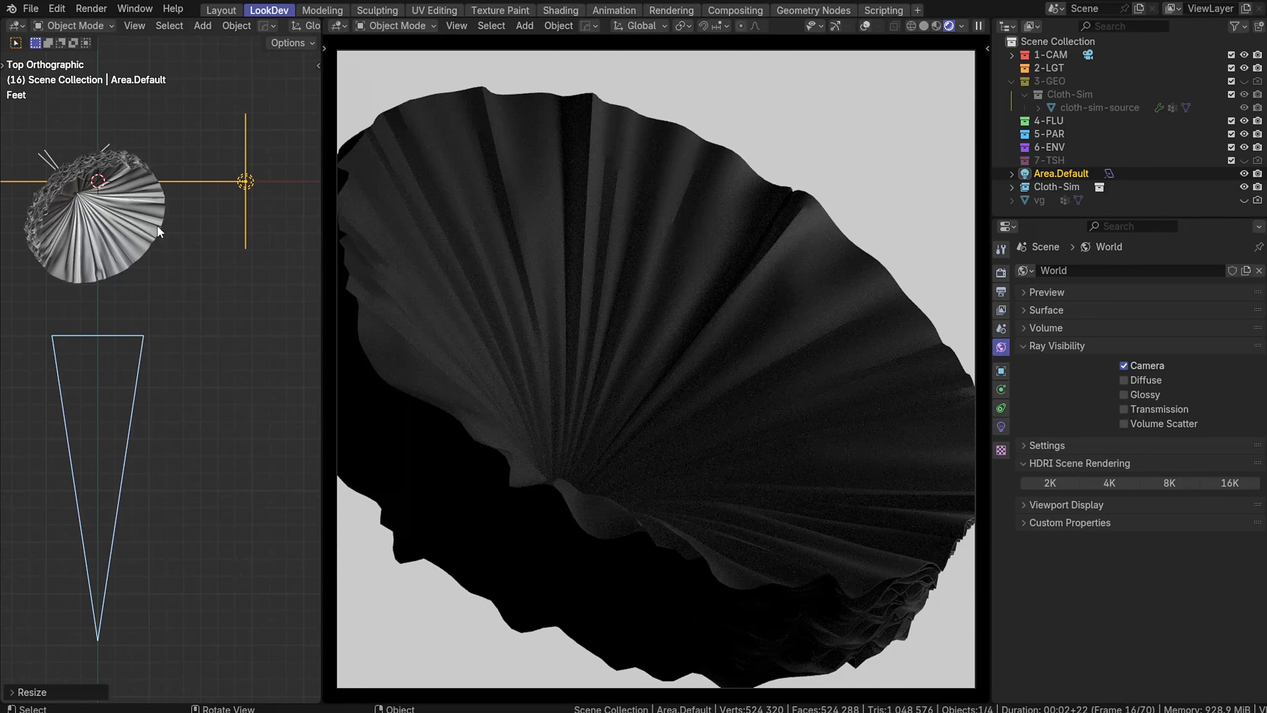
middle_click_drag(165, 279, 219, 364, "shift")
key("g")
key("y")
left_click(221, 382)
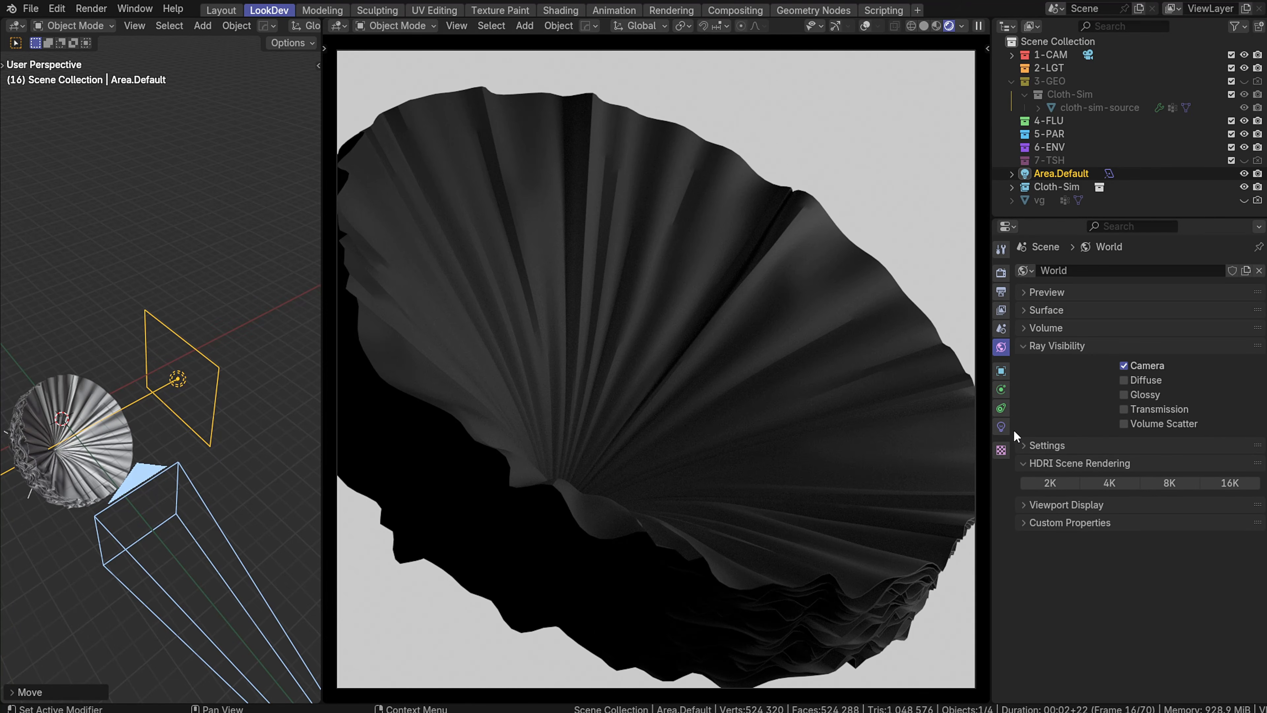
Set the area light's power to 64 W
left_click(1001, 427)
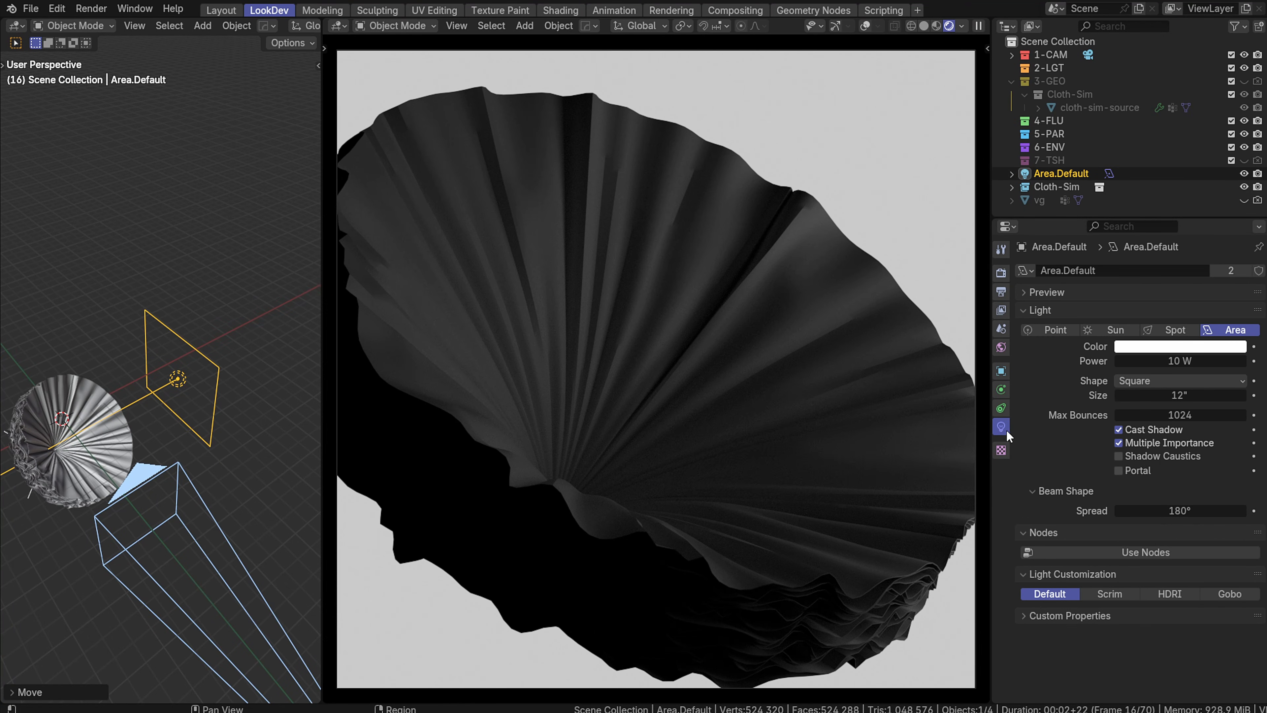
left_click(1182, 363)
type("64")
key("Return")
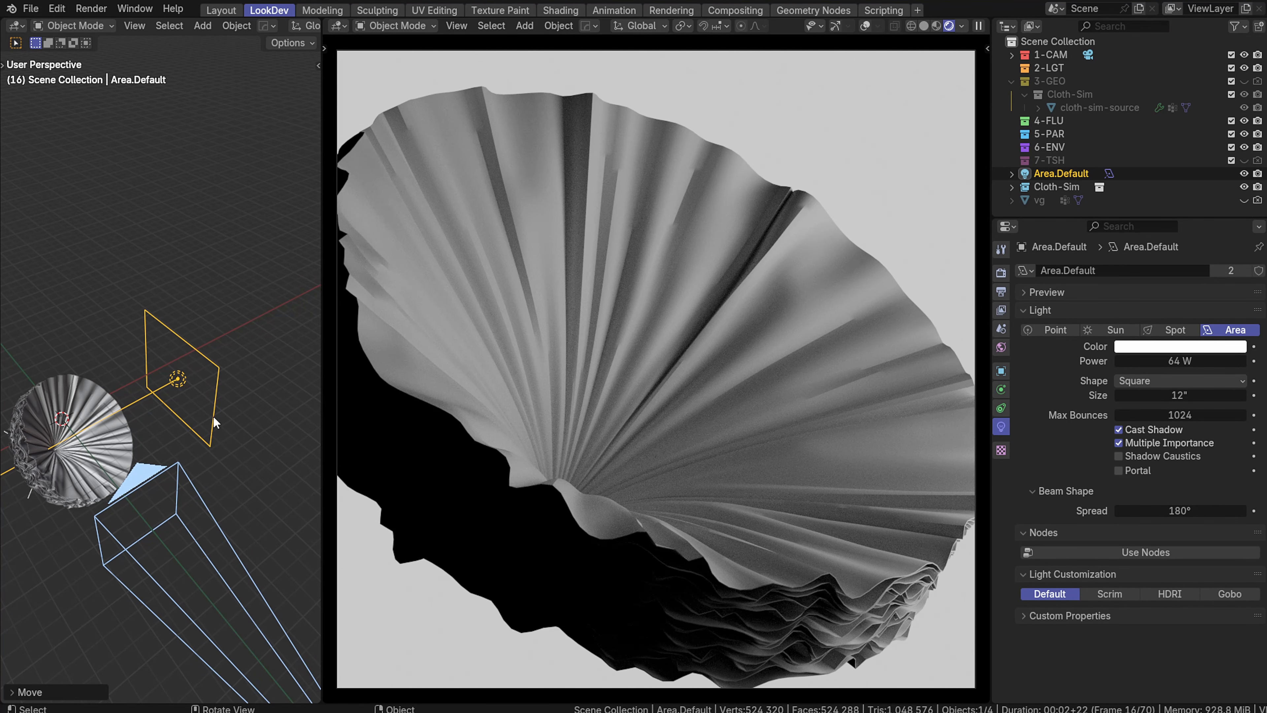
middle_click_drag(222, 460, 259, 247)
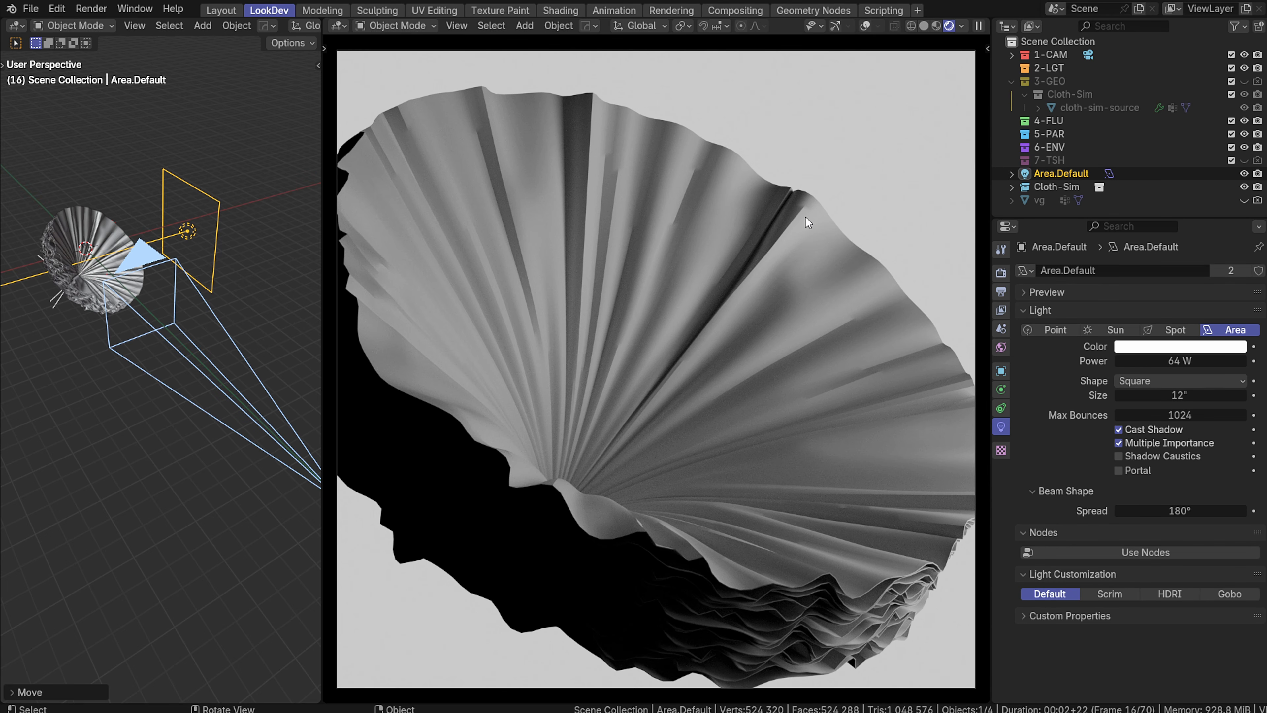
Set the angle of the Smooth by Angle modifier on cloth-sim-source to 60°
left_click(1071, 106)
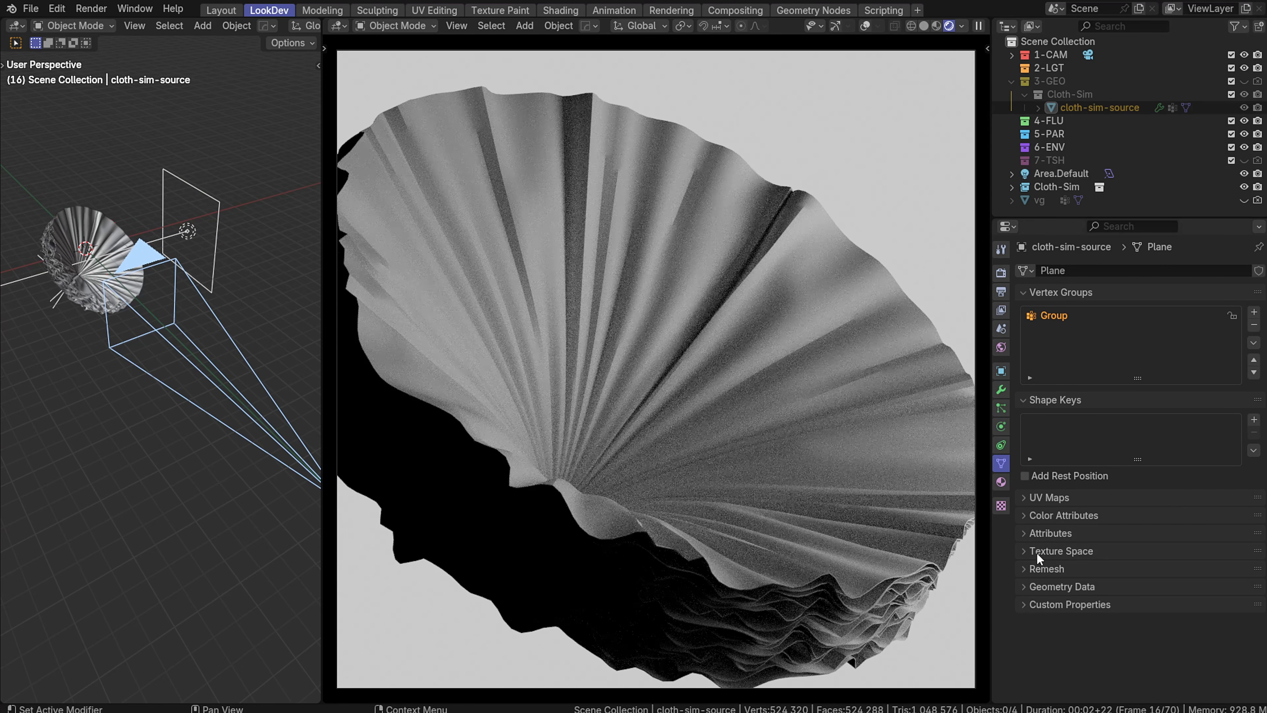
left_click(1000, 390)
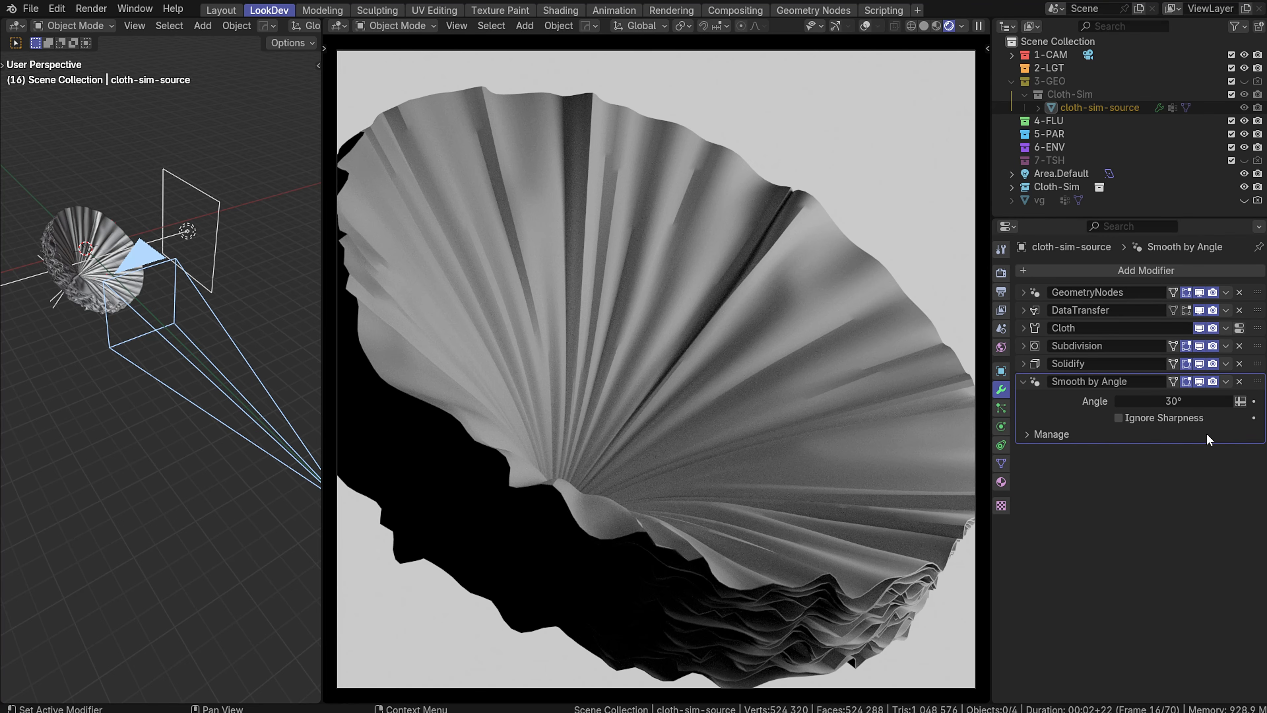
double_click(1212, 401)
type("60")
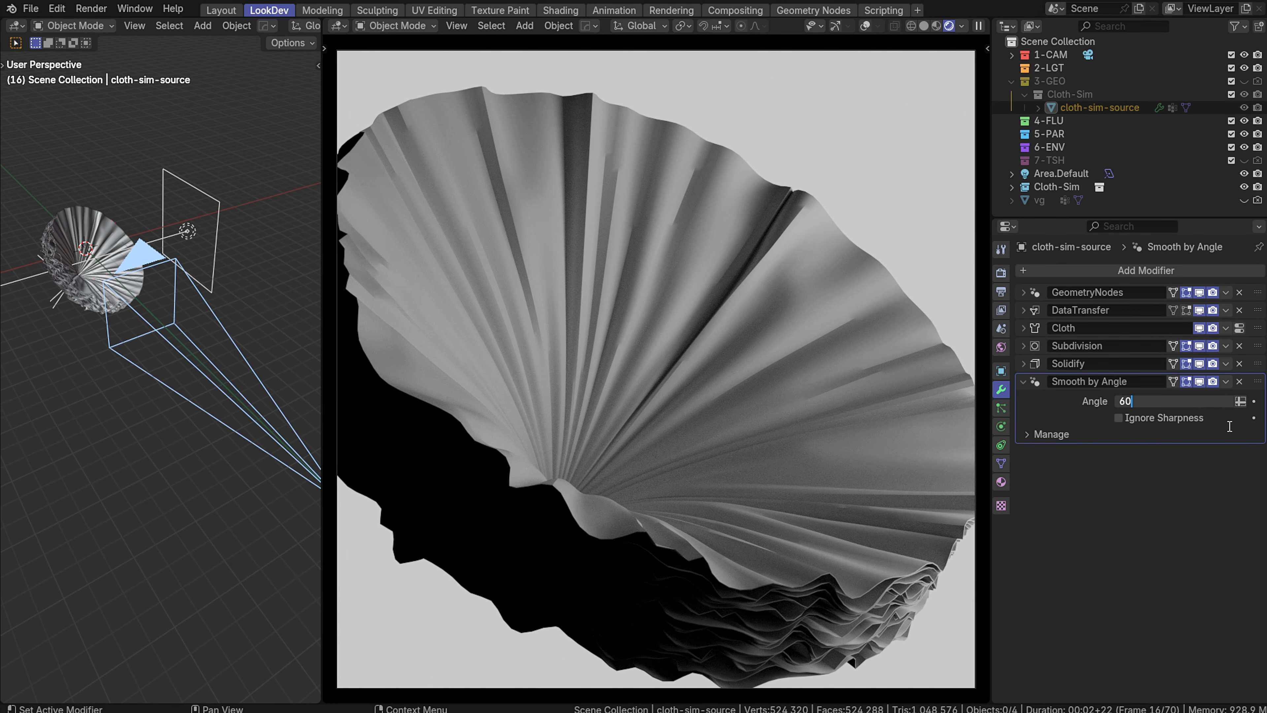
key("Return")
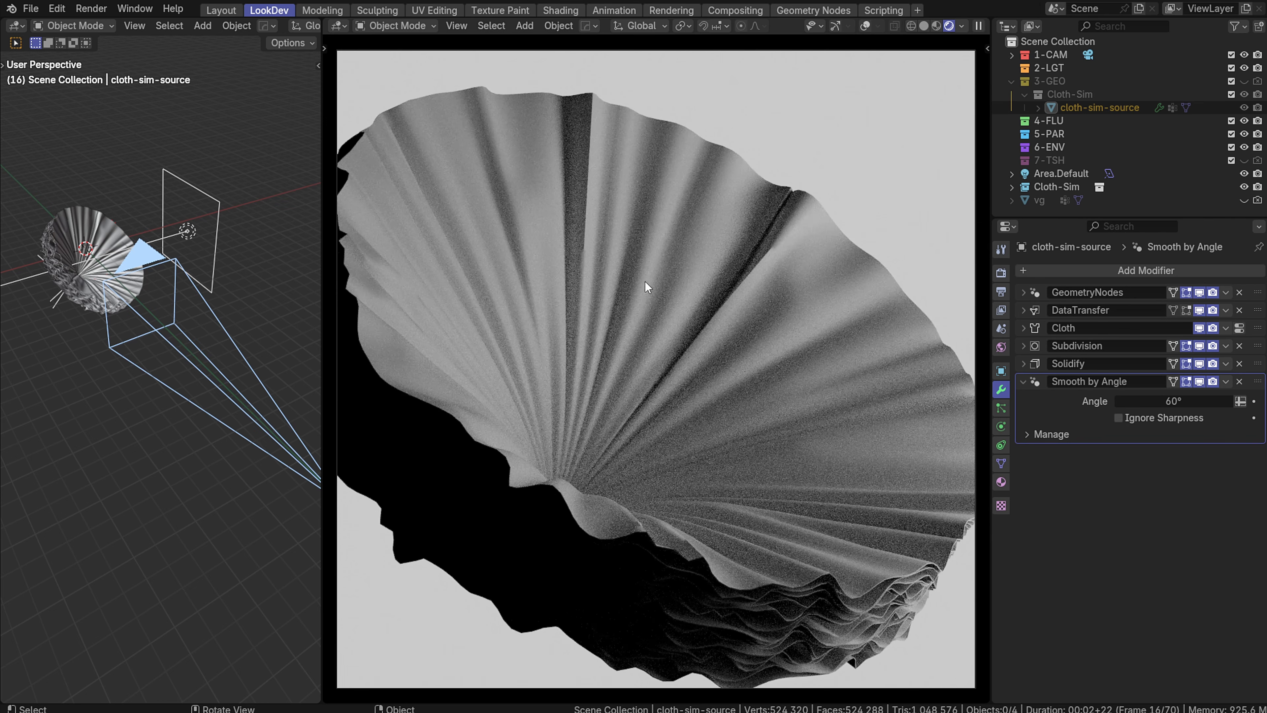
Try Smooth by Angle values of 0° and 90° on cloth-sim-source
double_click(1153, 402)
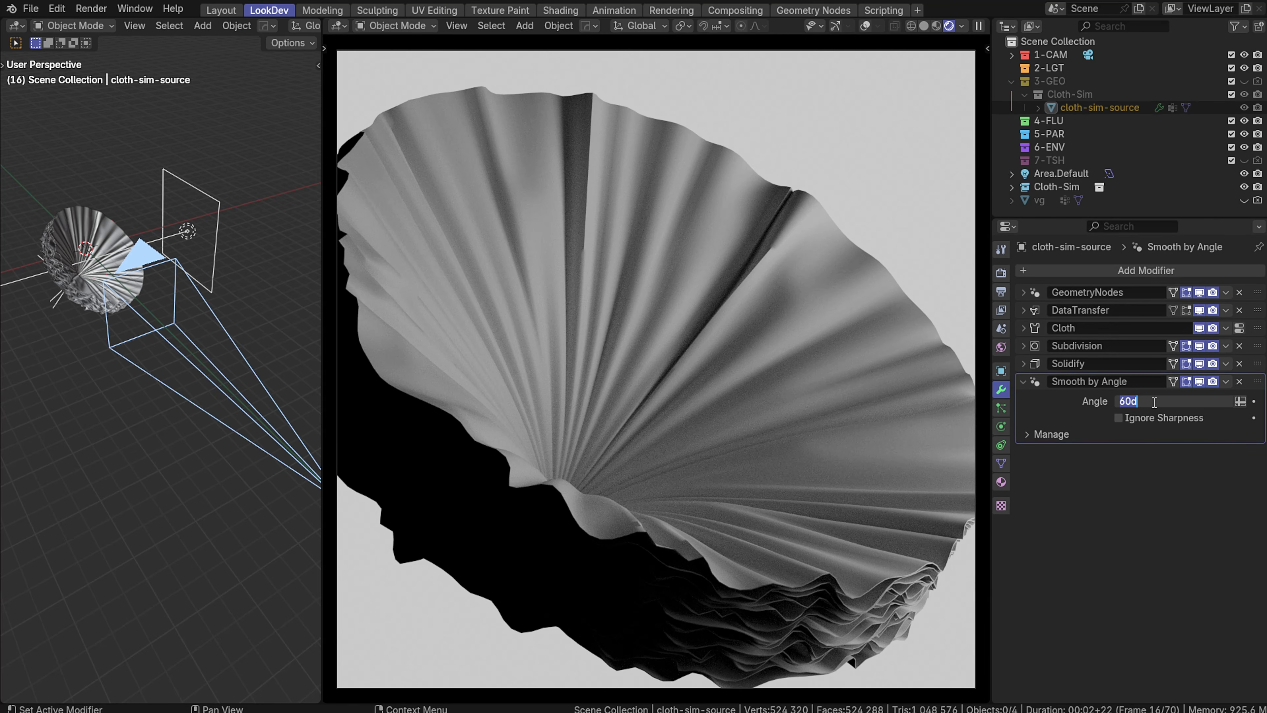
type("0")
key("Return")
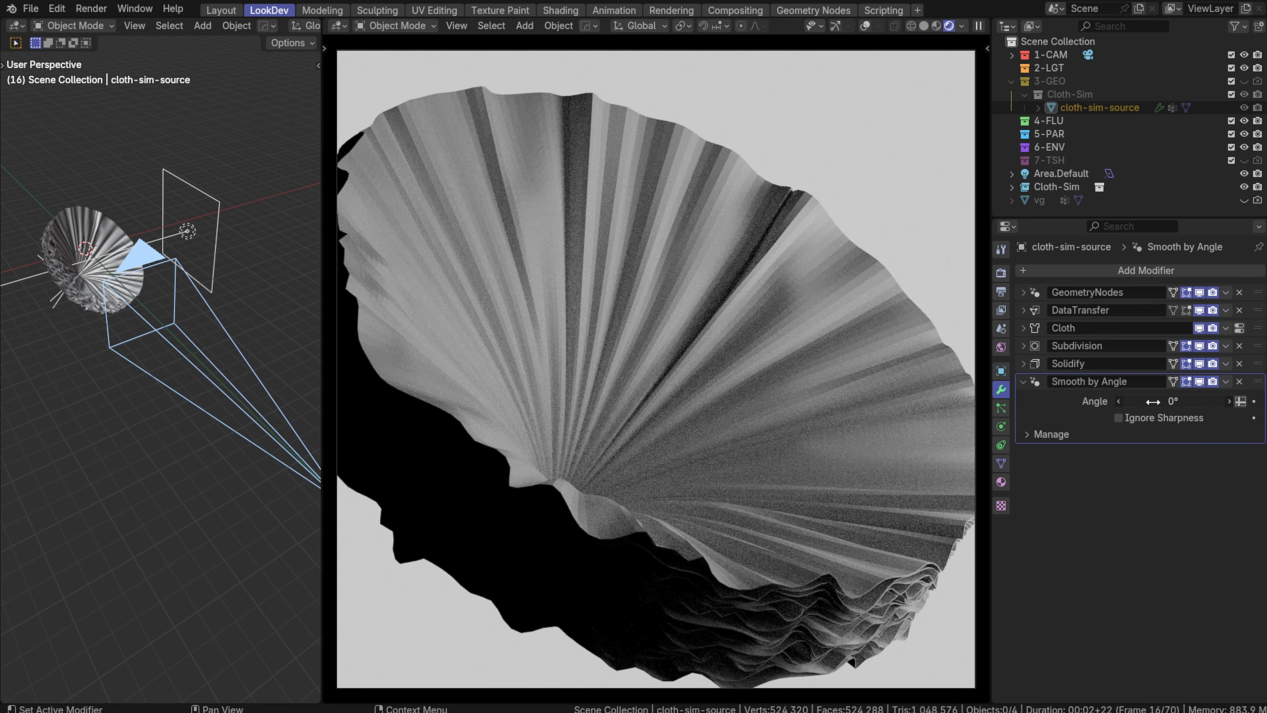
double_click(1201, 401)
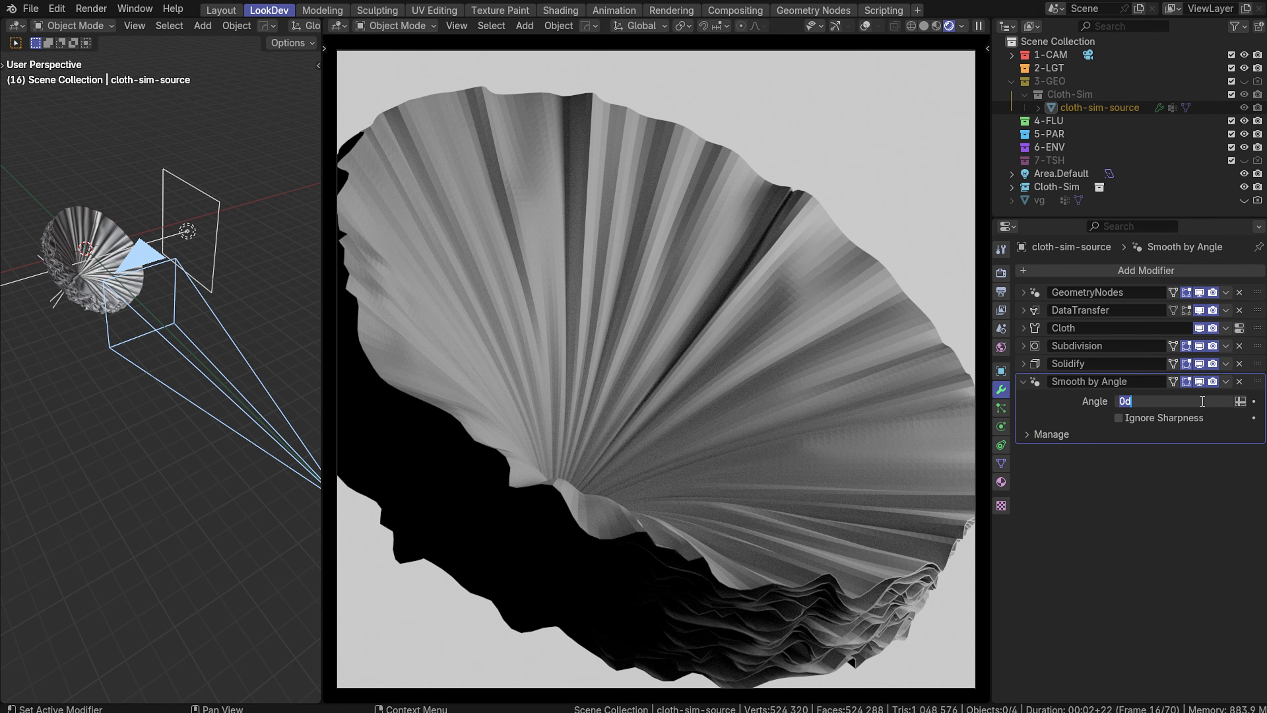
type("90")
key("Return")
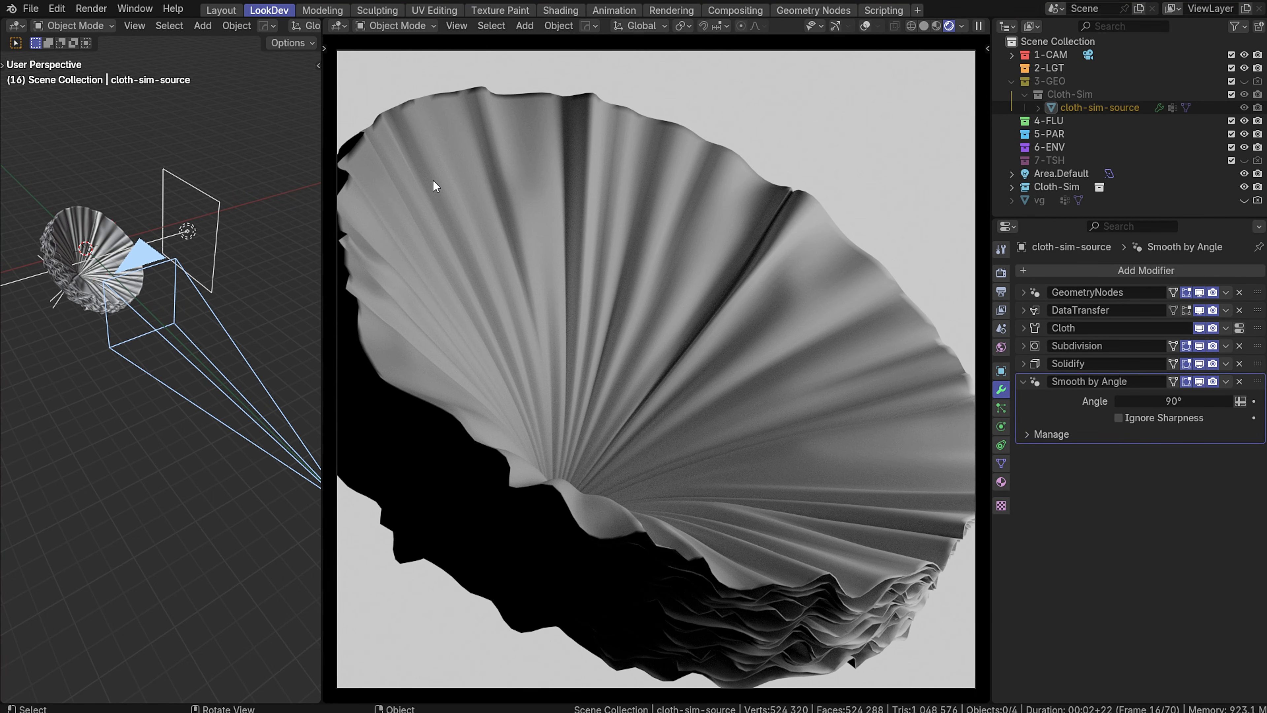
Try larger Smooth by Angle values of 120° and 100° on cloth-sim-source
left_click(1177, 402)
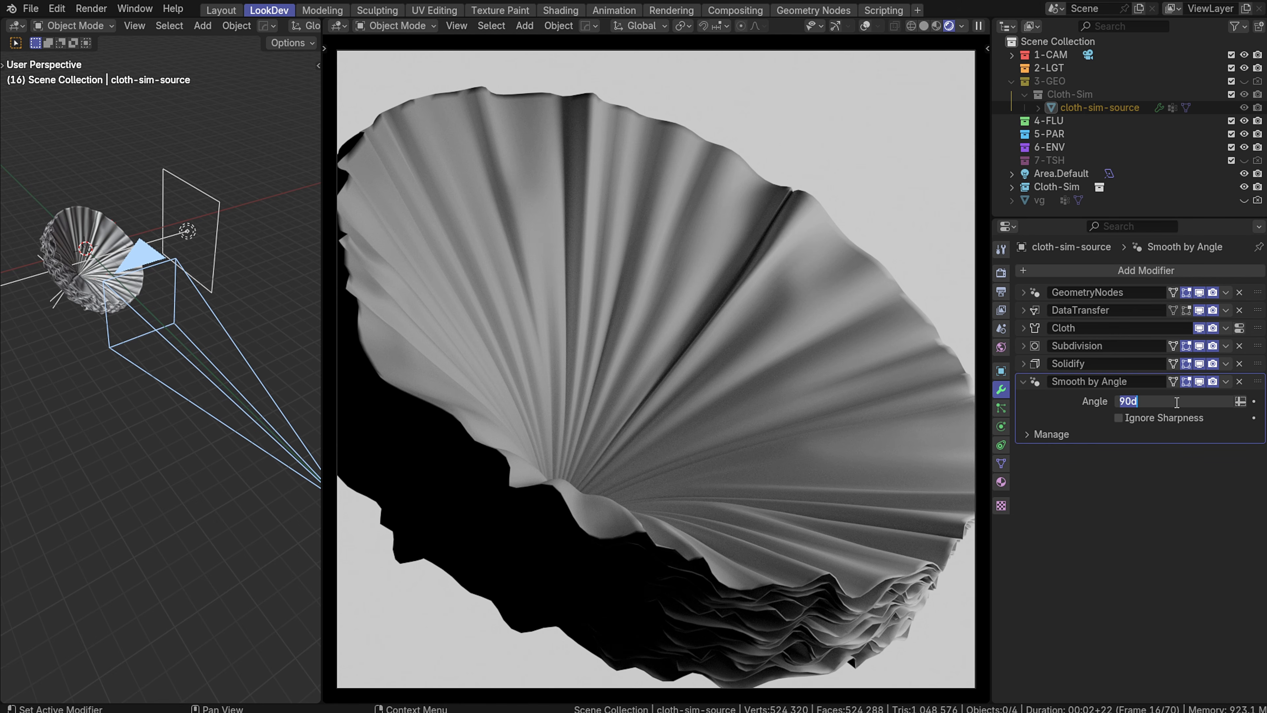
type("120")
key("Return")
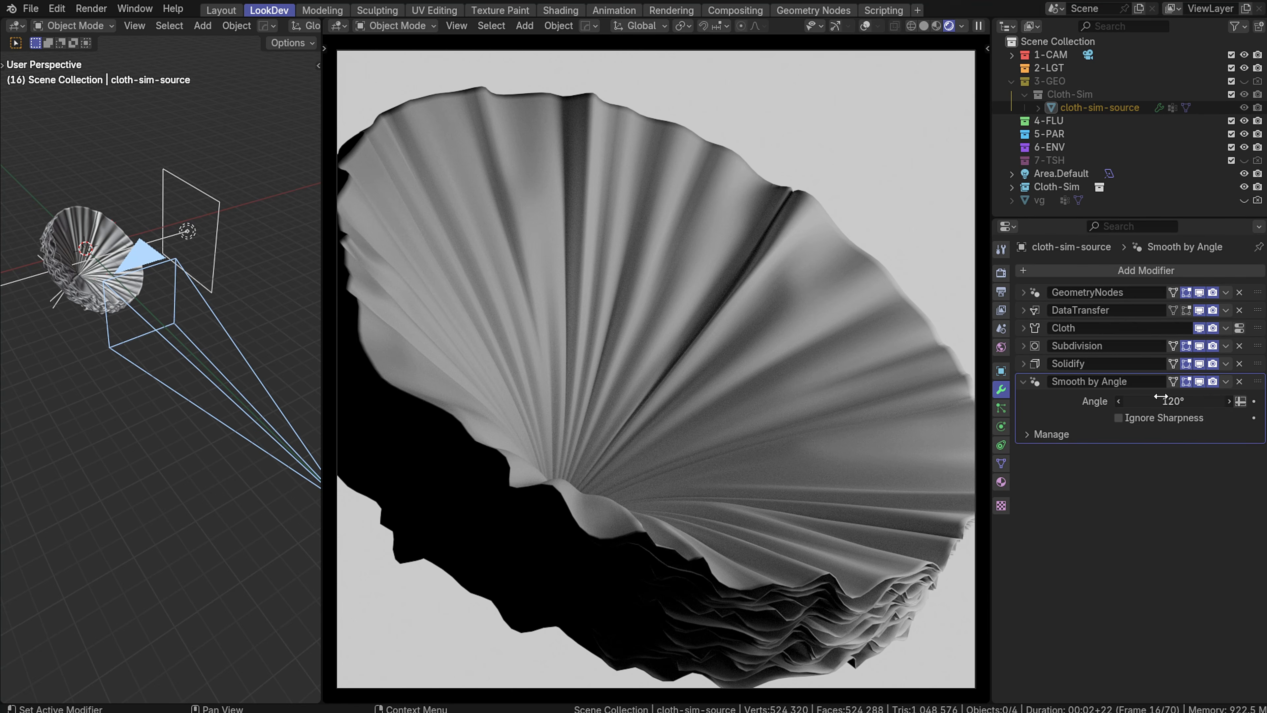
left_click(1161, 397)
type("1")
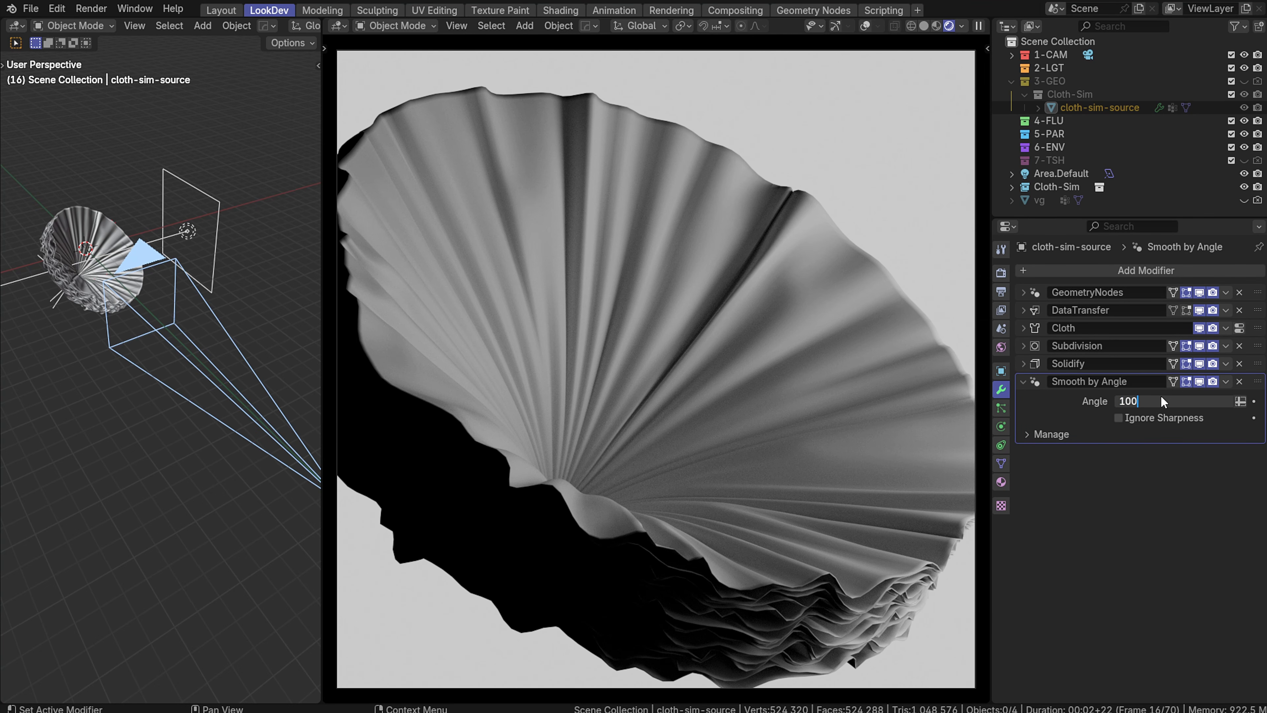
key("Return")
Try lower Smooth by Angle values of 90° and 80° on cloth-sim-source
left_click(1162, 397)
type("90")
key("Return")
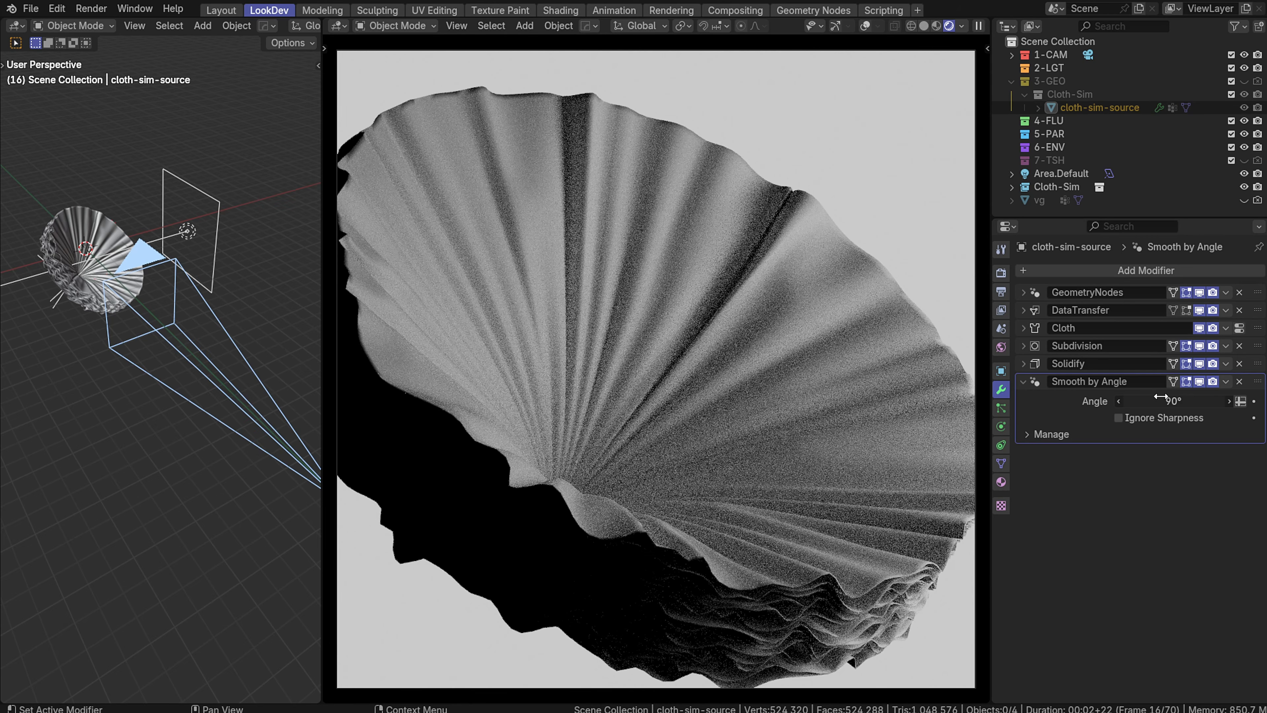
left_click(1162, 397)
type("8")
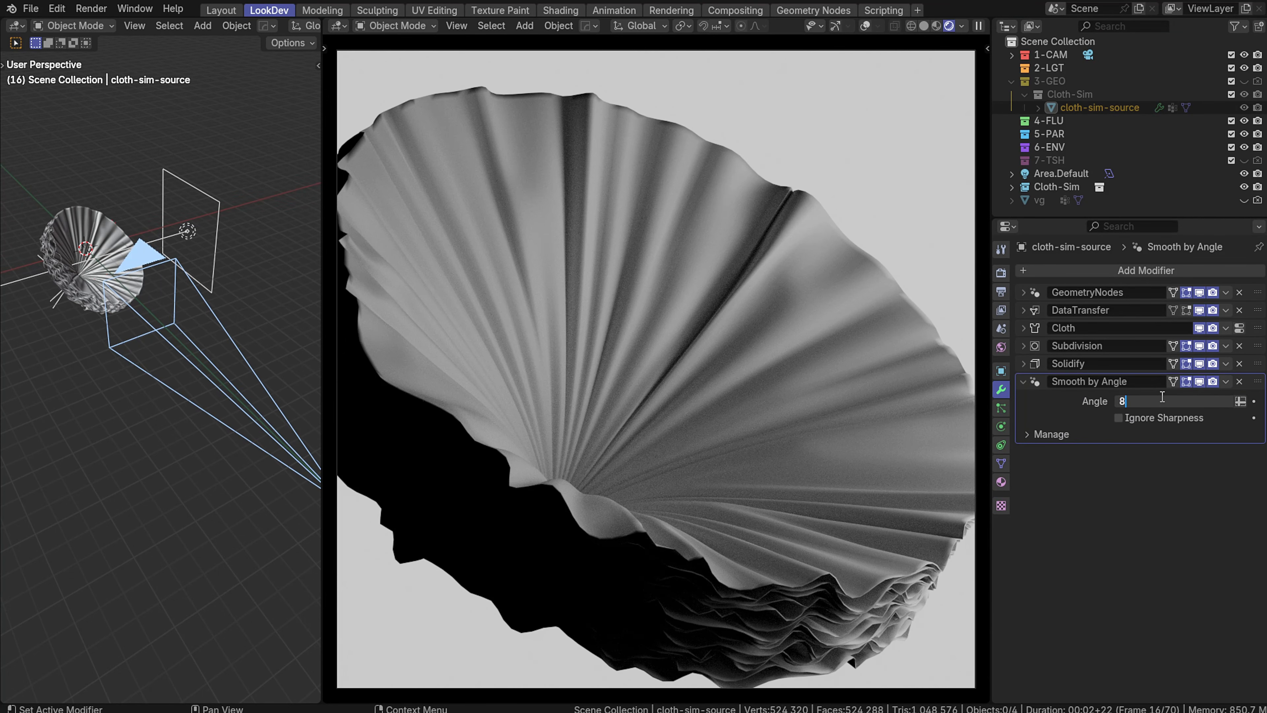
type("0")
key("Return")
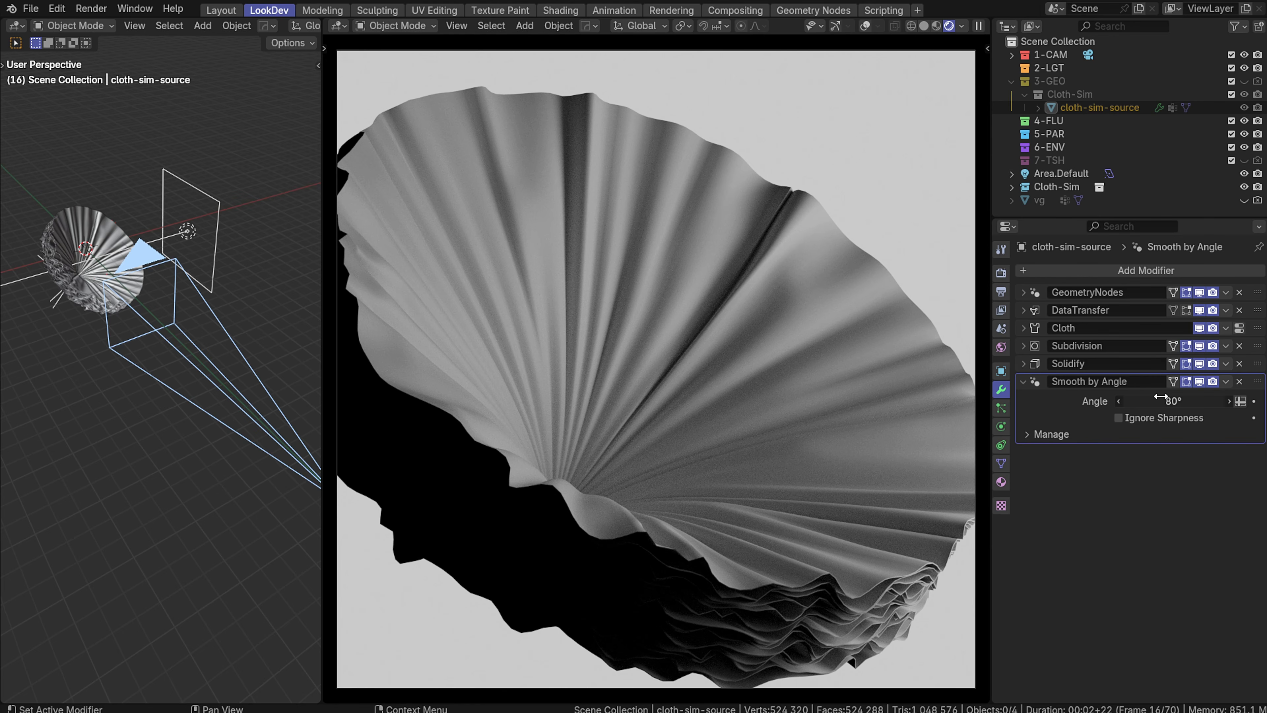
Set the Smooth by Angle modifier's angle to 89°
left_click(1160, 397)
type("99")
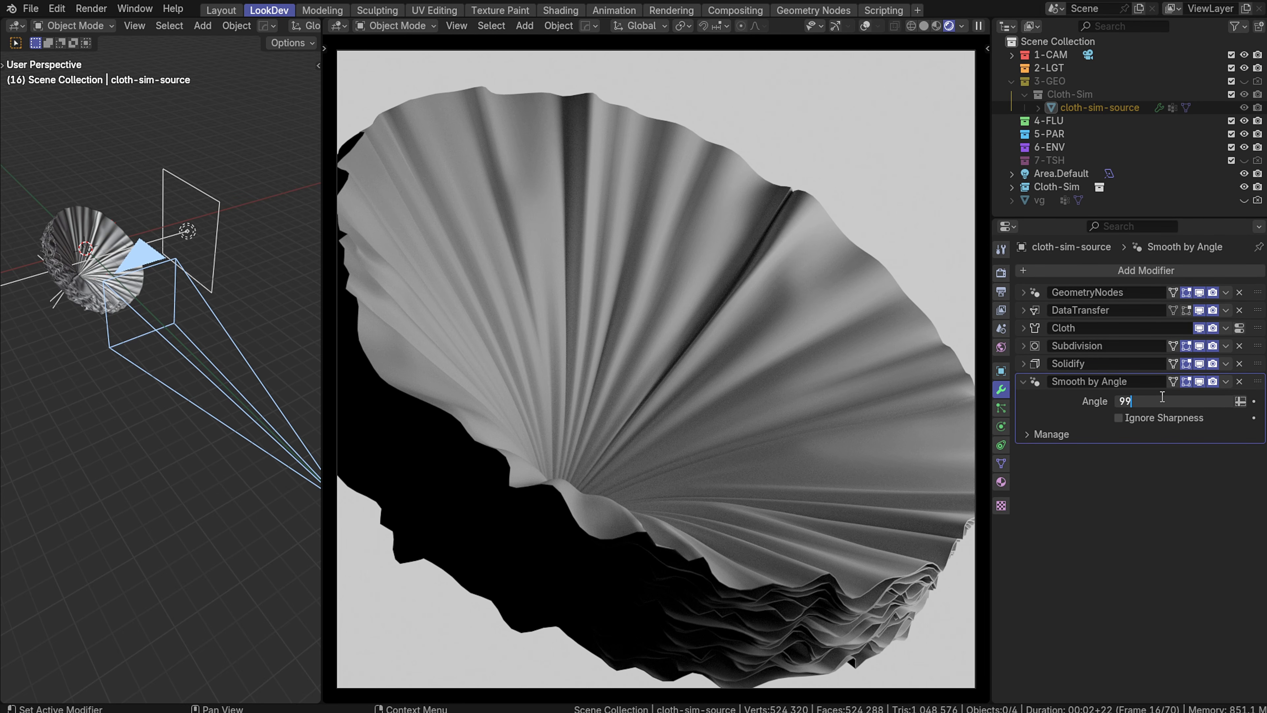
type("889")
key("Return")
left_click(1170, 402)
type("89")
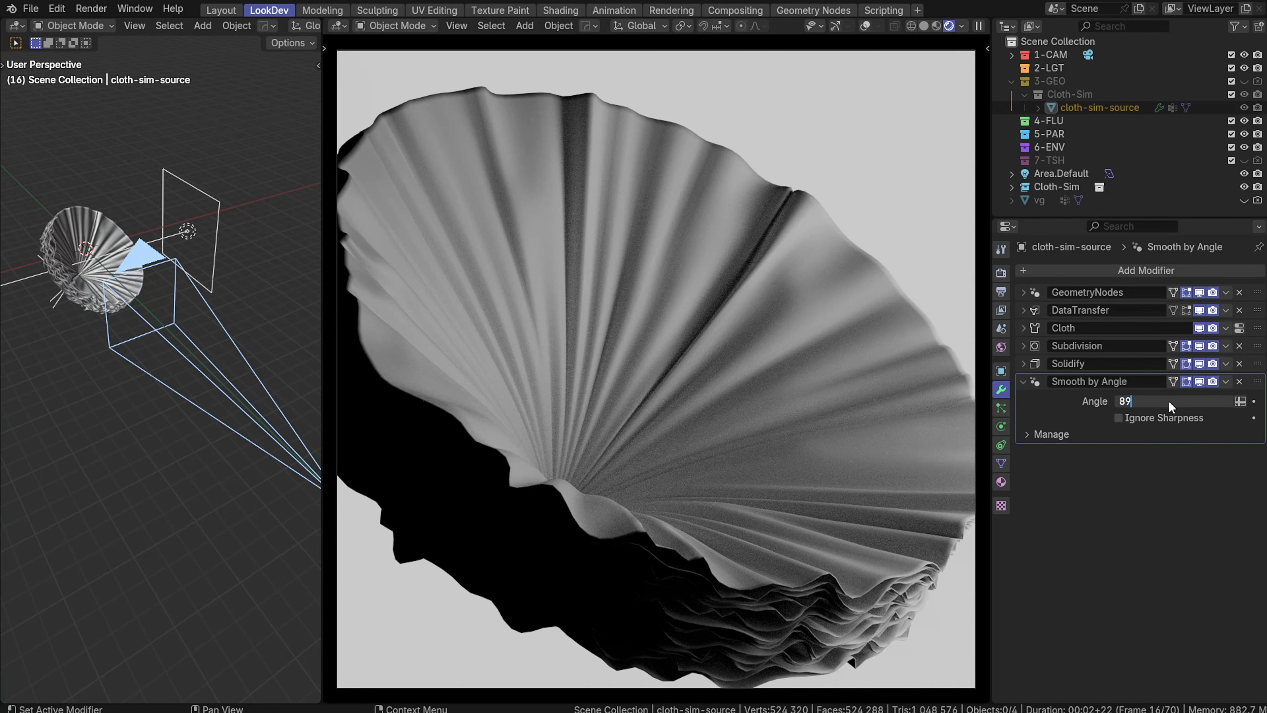
key("Return")
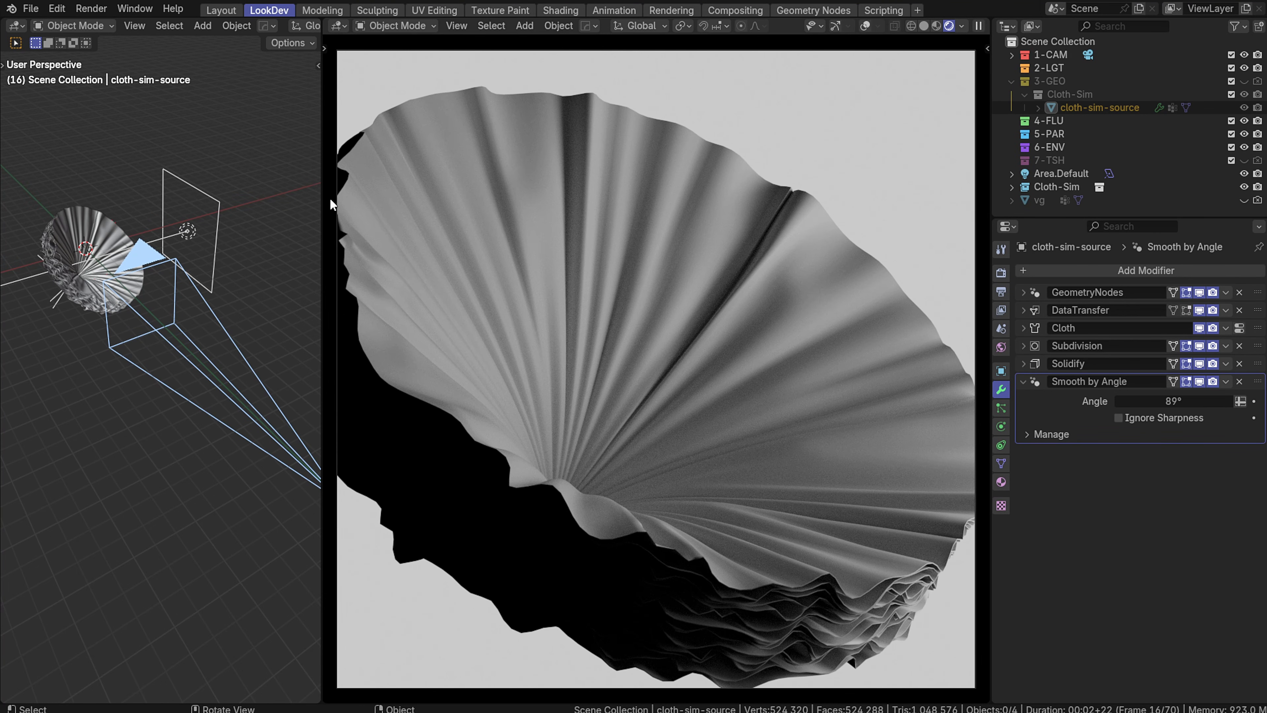
Select the area light and raise its power to 128 W
left_click(207, 234)
left_click(226, 192)
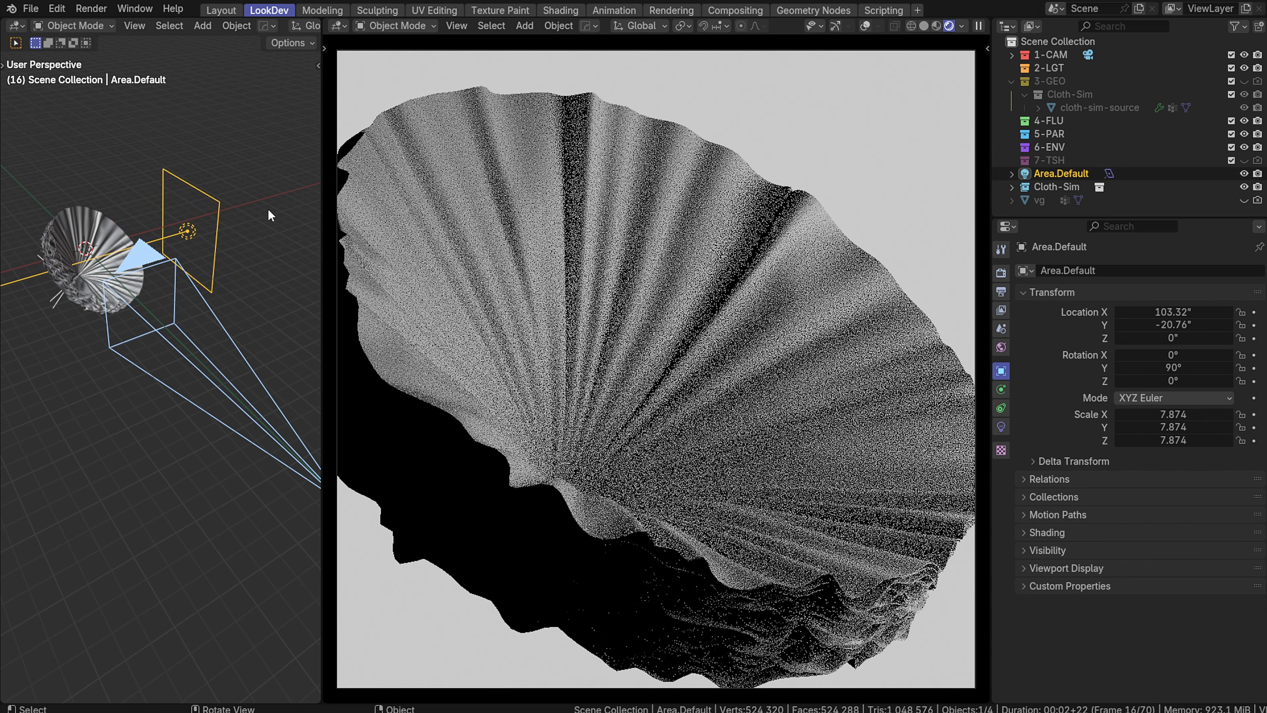
left_click(1001, 427)
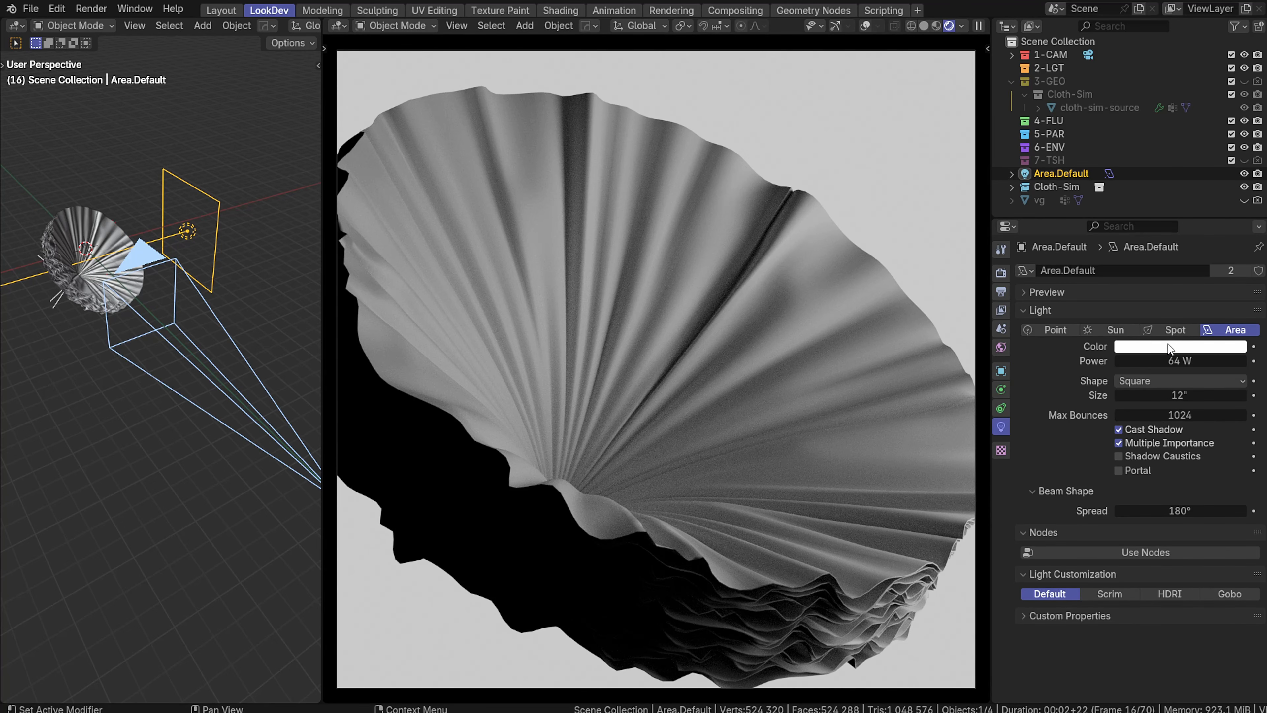
left_click(1171, 361)
type("128")
key("Return")
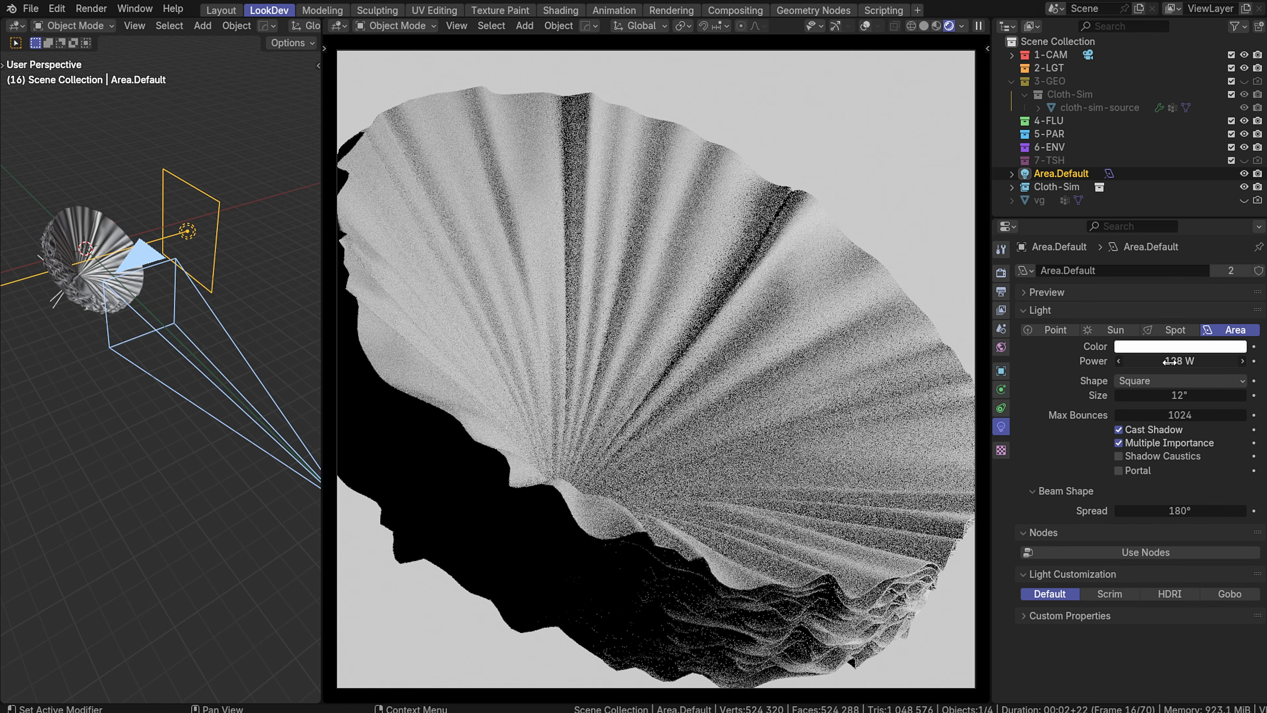
Try to add a plane while in the front orthographic view
scroll(84, 305, "down", 1)
middle_click_drag(132, 303, 123, 200)
left_click(123, 200)
key("shift+a")
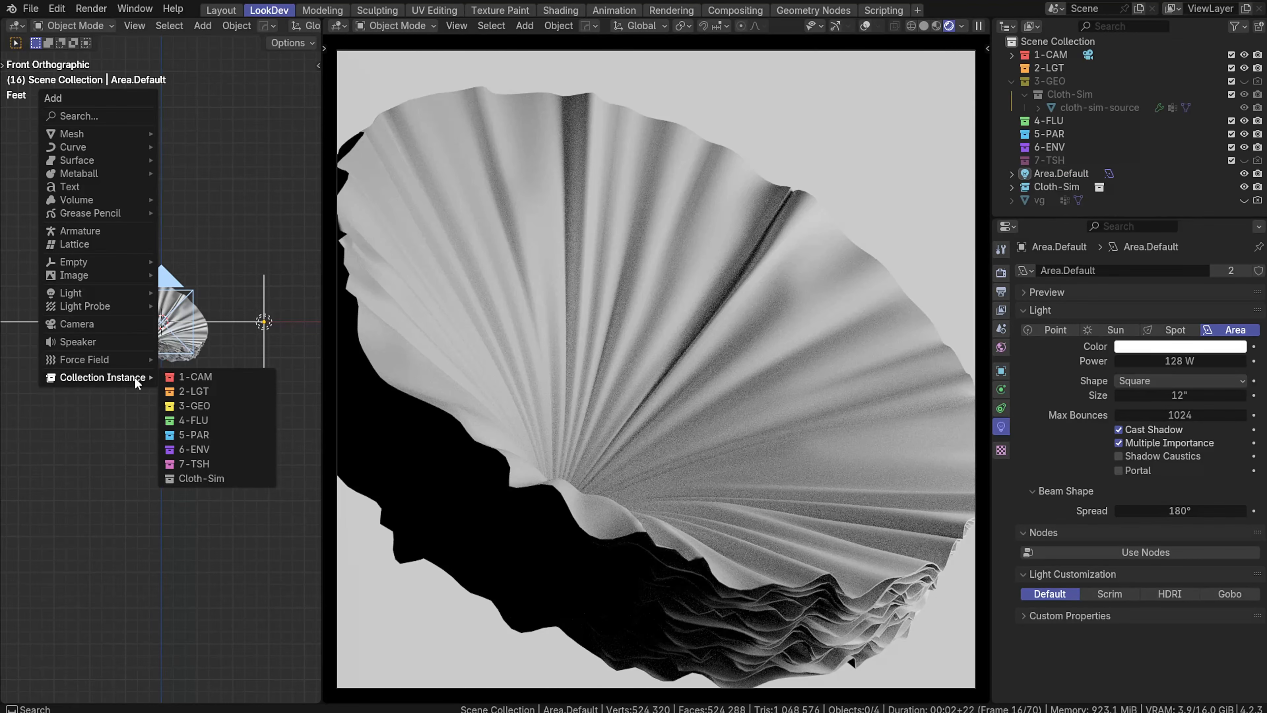
type("plane")
key("Return")
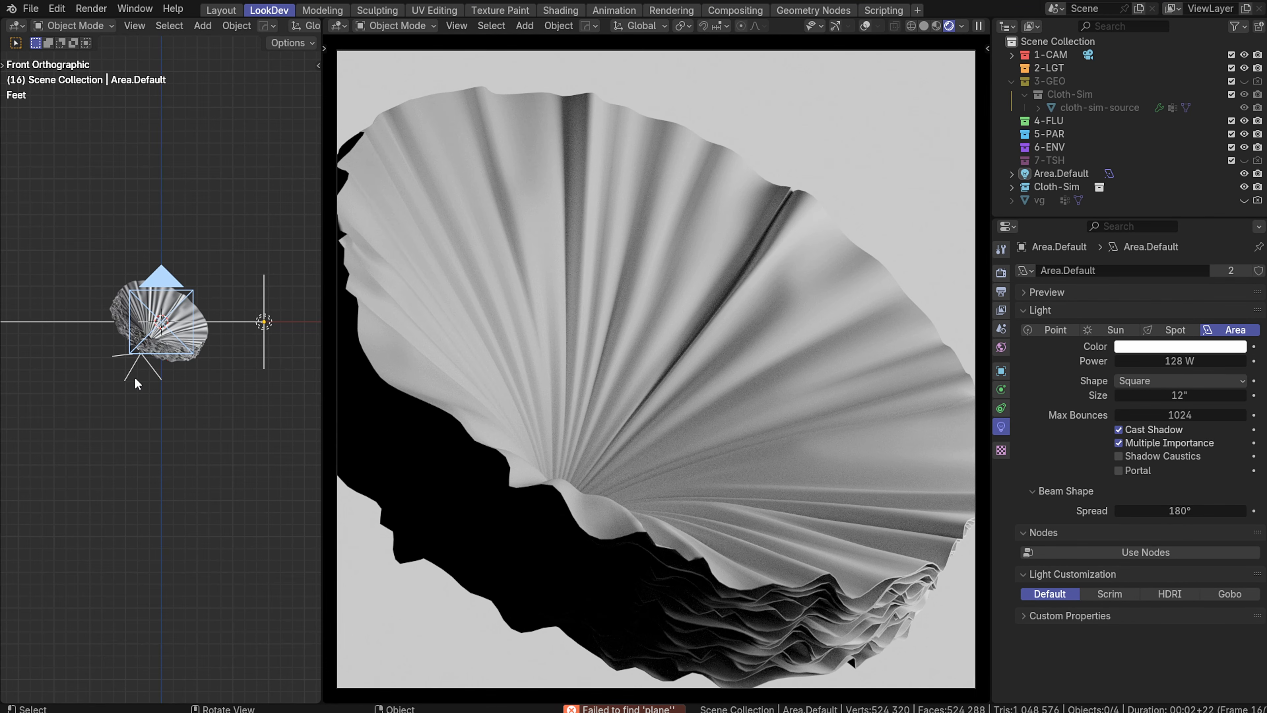
Add a mesh plane and move it down along the Z axis, below the cloth object
middle_click_drag(135, 377, 192, 301)
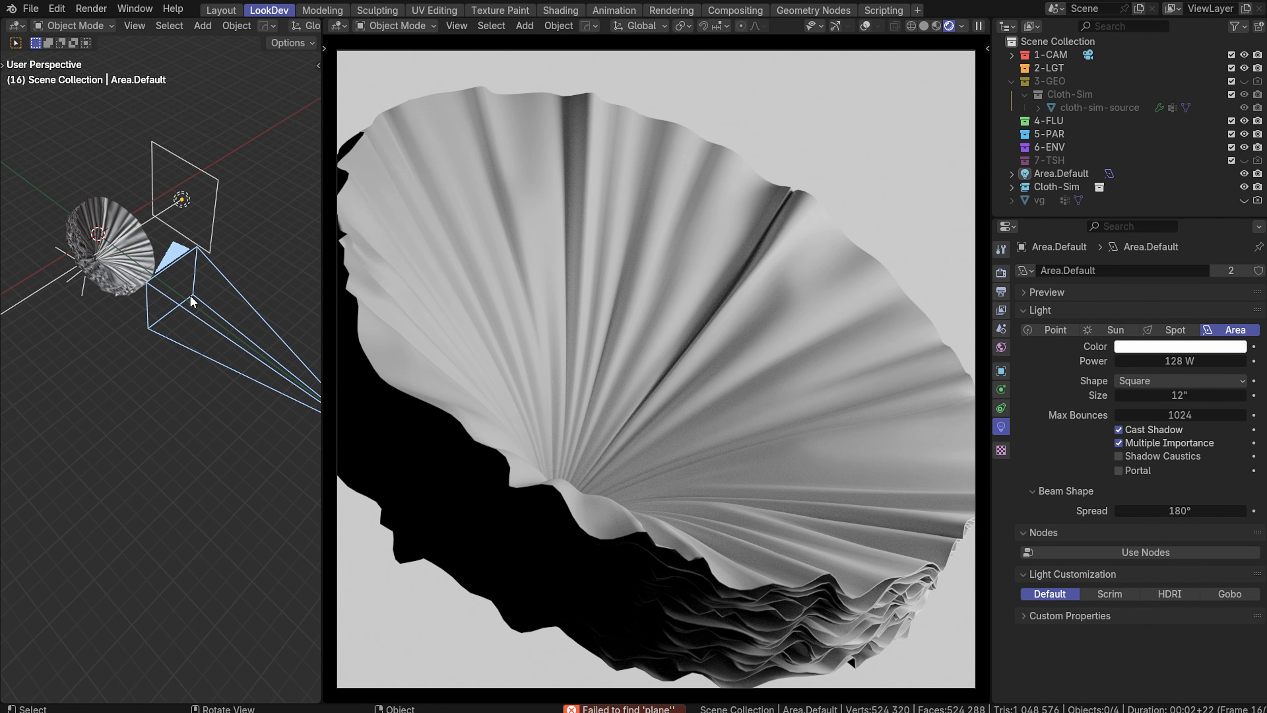
key("shift+a")
mouse_move(192, 298)
type("plane")
key("Return")
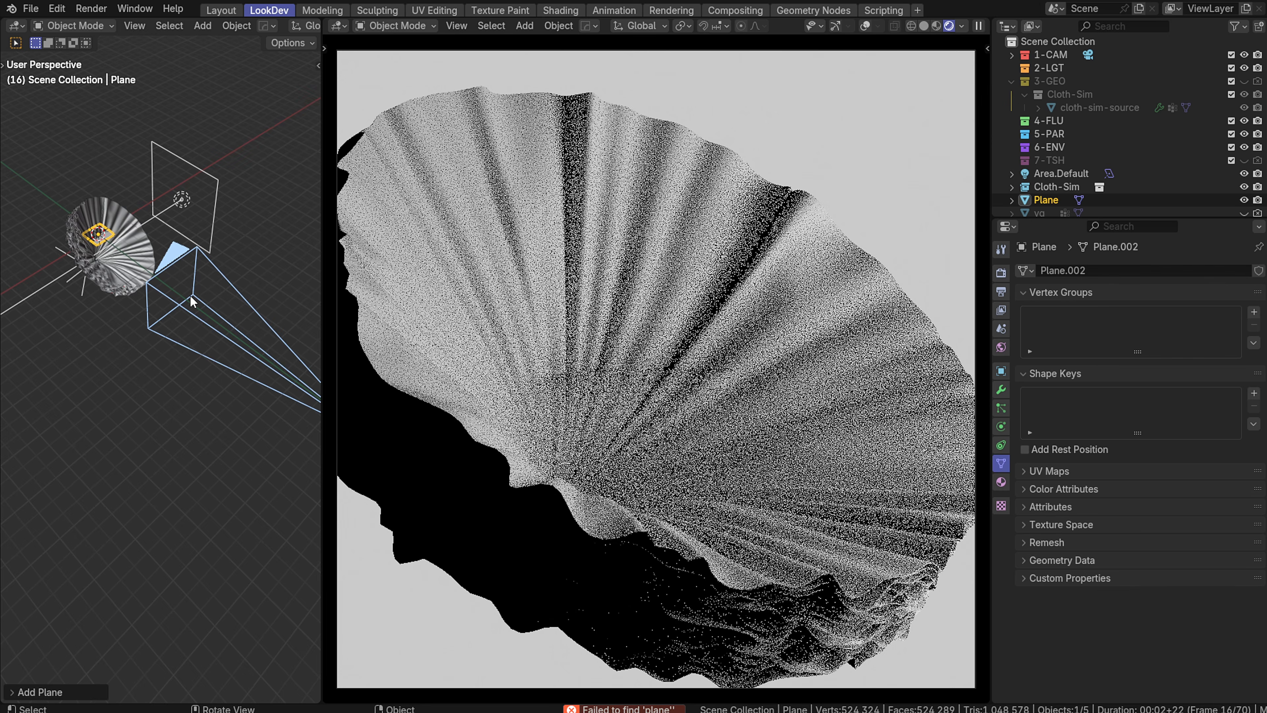
key("g")
key("z")
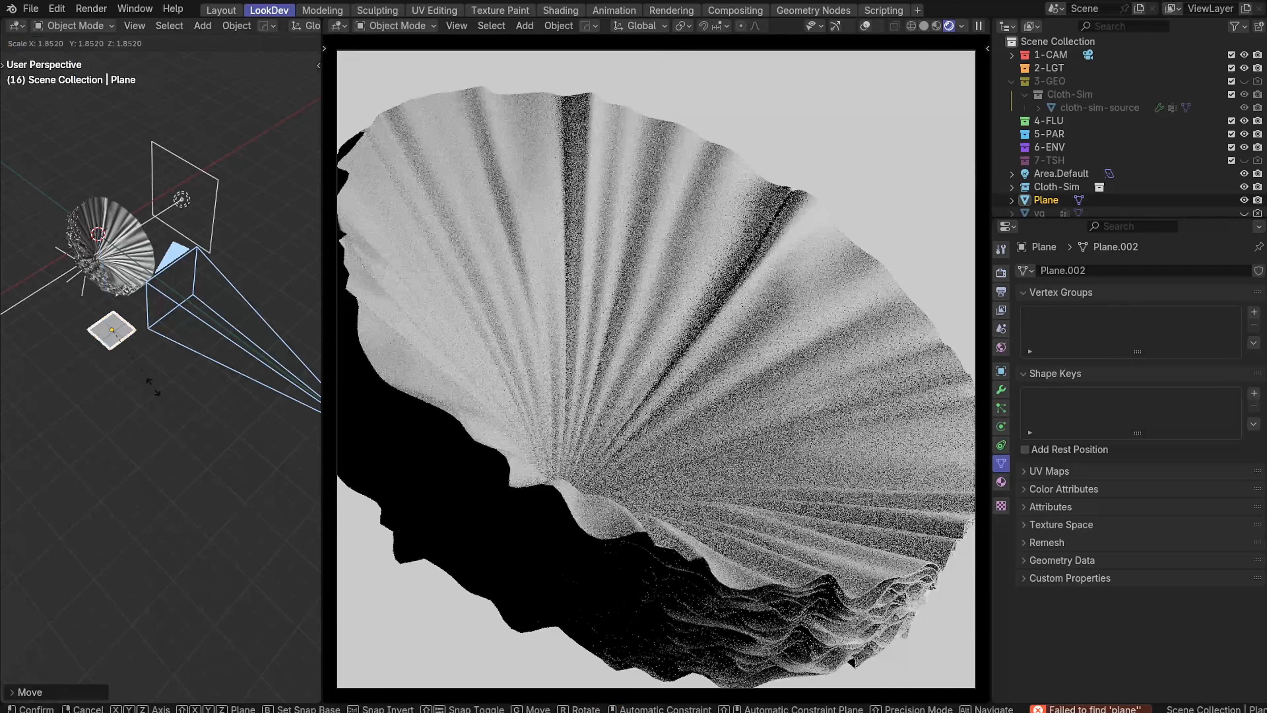
Scale the plane up into a large floor and raise it along Z to just beneath the cloth object
key("s")
left_click(192, 596)
middle_click_drag(189, 373, 244, 399)
key("g")
key("z")
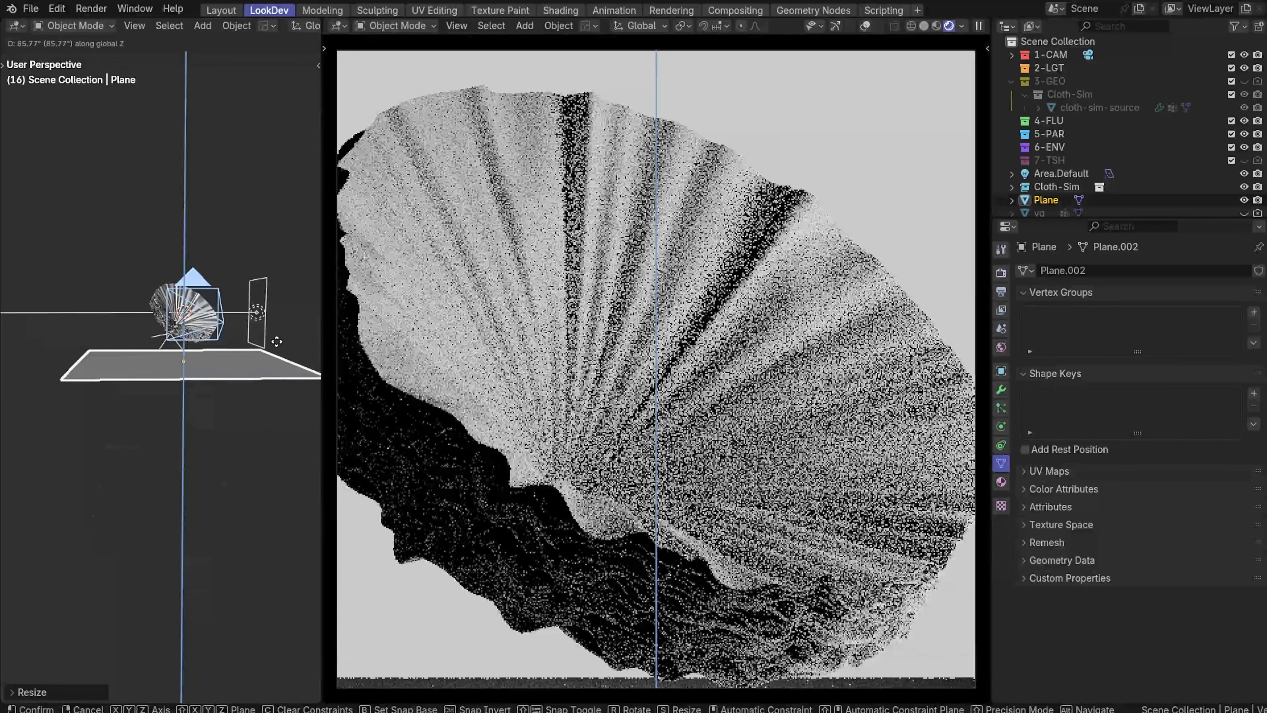
left_click(279, 351)
Rotate the floor plane about 30° around the global Y axis
middle_click_drag(279, 351, 157, 364)
key("r")
key("y")
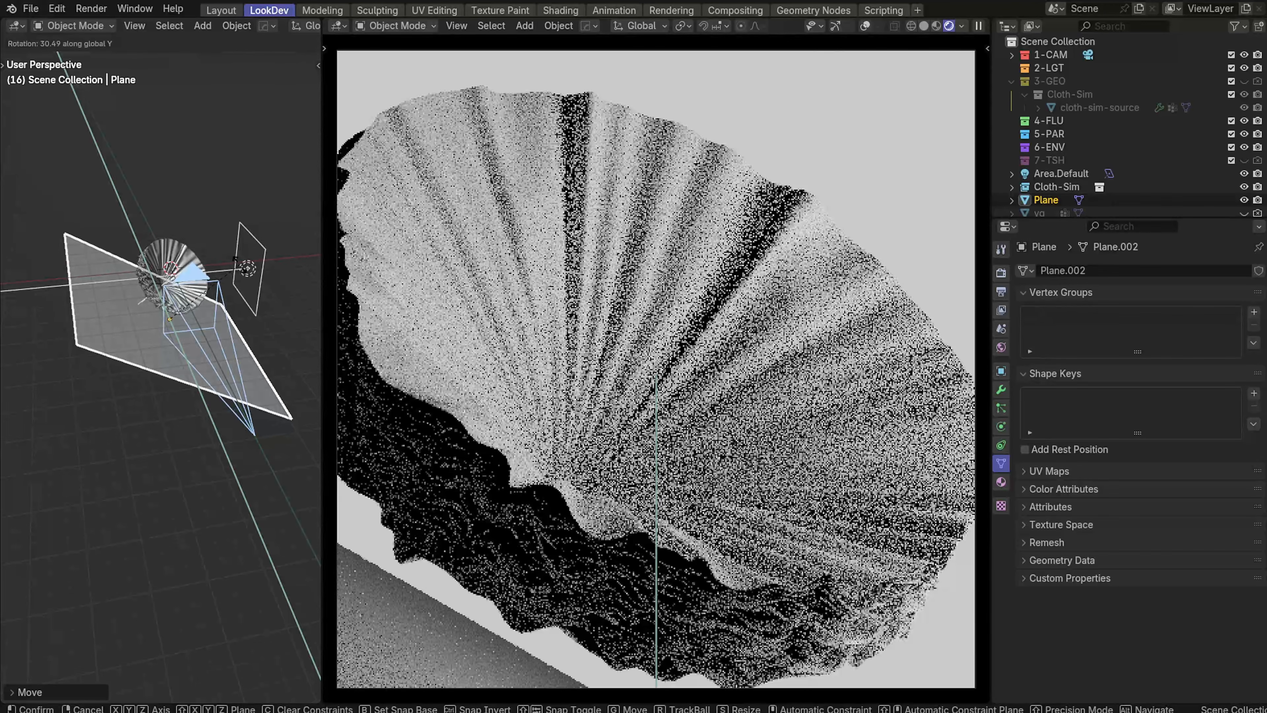
left_click(241, 269)
In the front view, move the tilted plane away from the area light and rotate it about 10° steeper
key("grave")
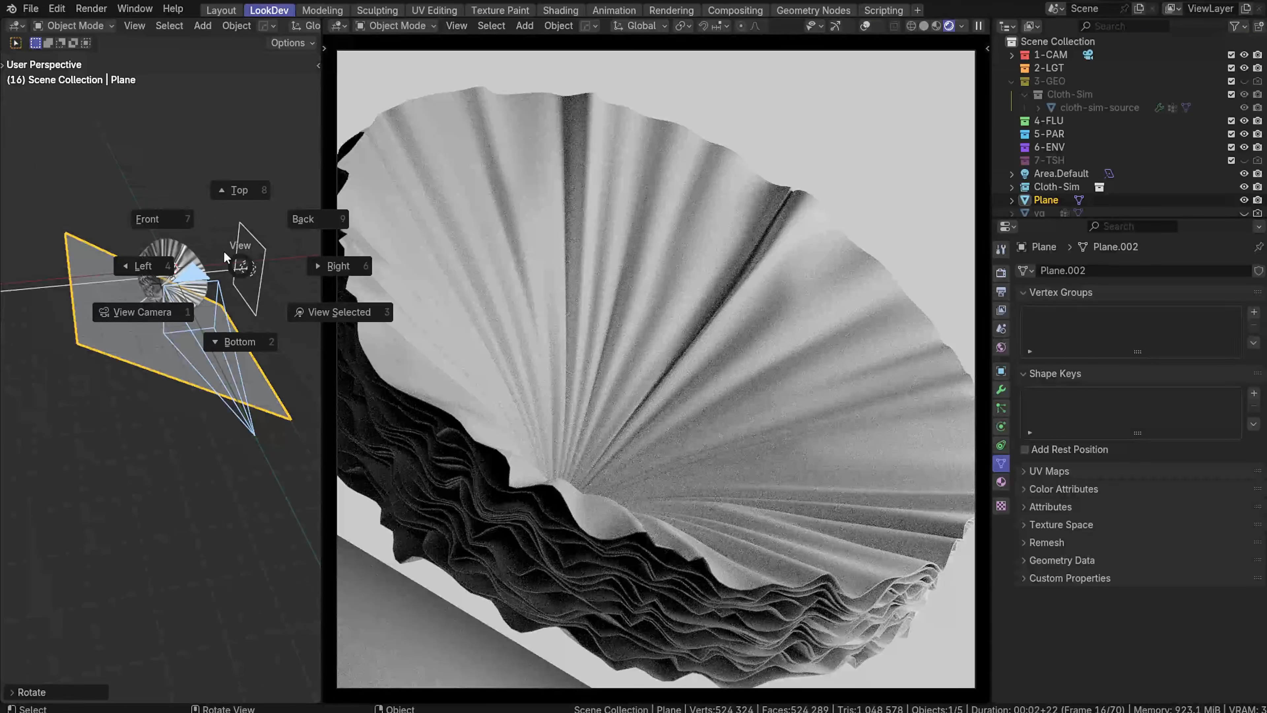
left_click(152, 201)
key("g")
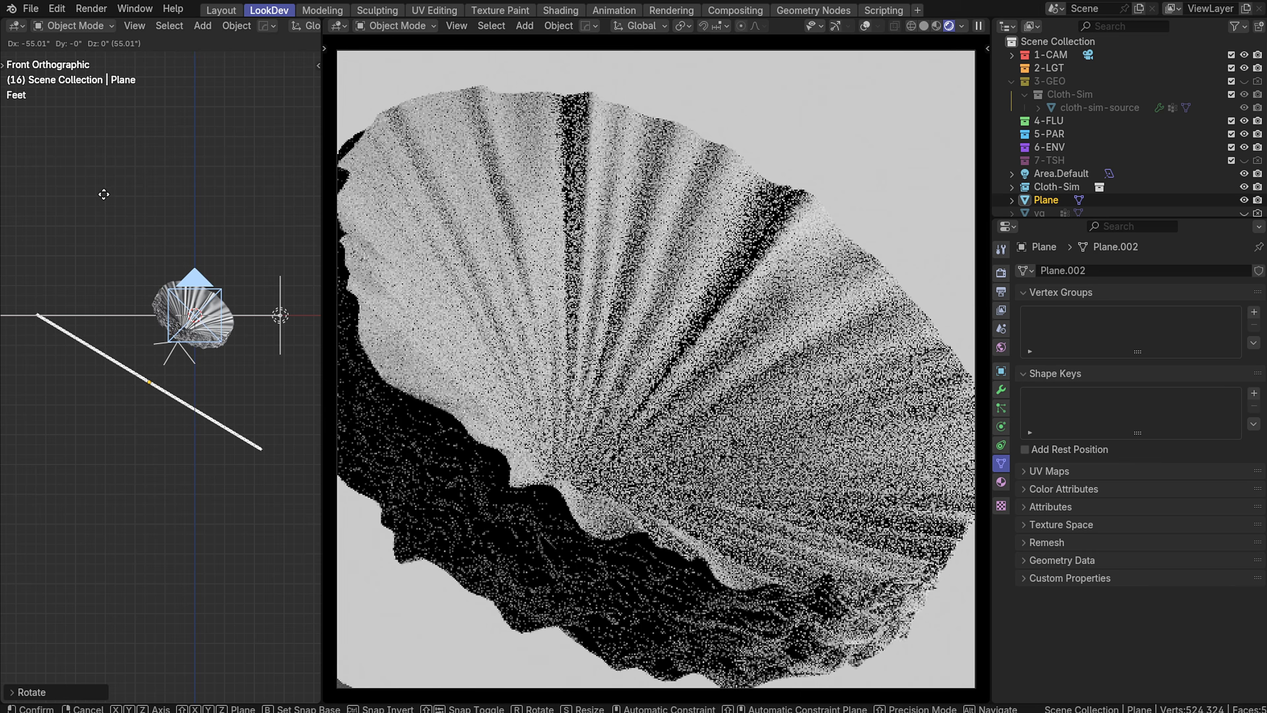
left_click(101, 202)
key("r")
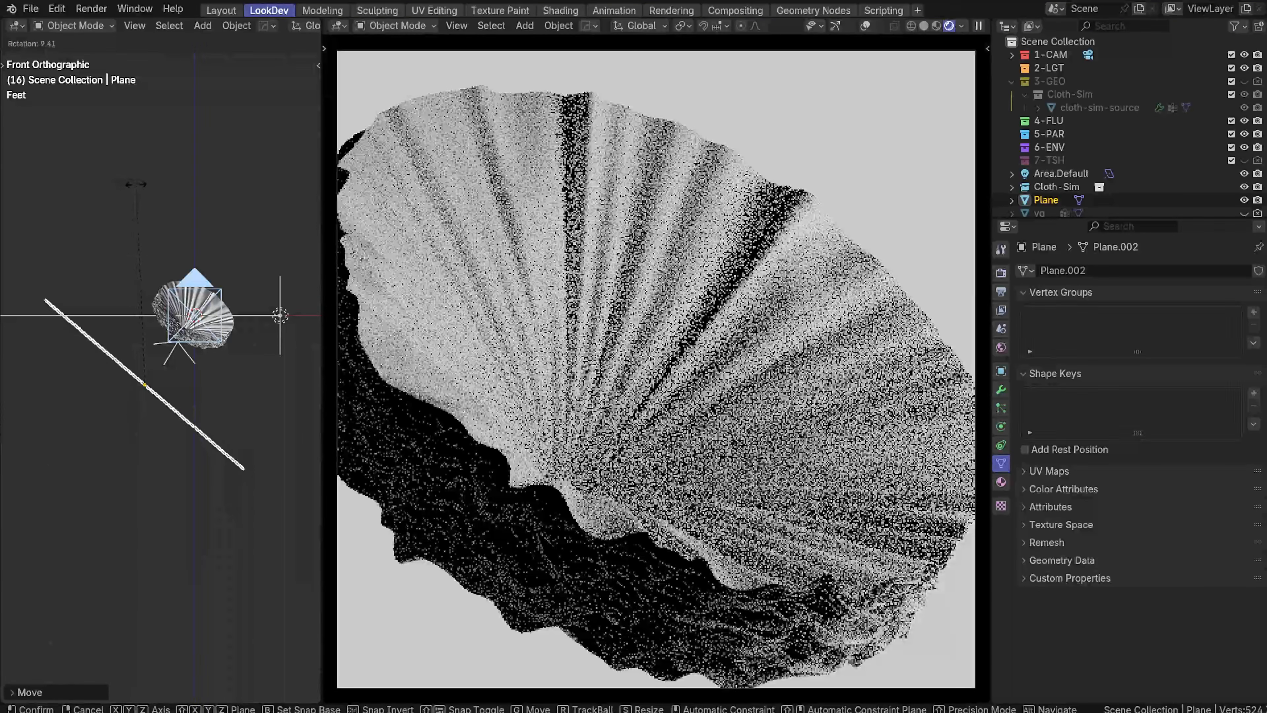
left_click(188, 295)
Scale the tilted plane up and shift it slightly farther down and away from the cloth in the front view
middle_click_drag(192, 298, 165, 280)
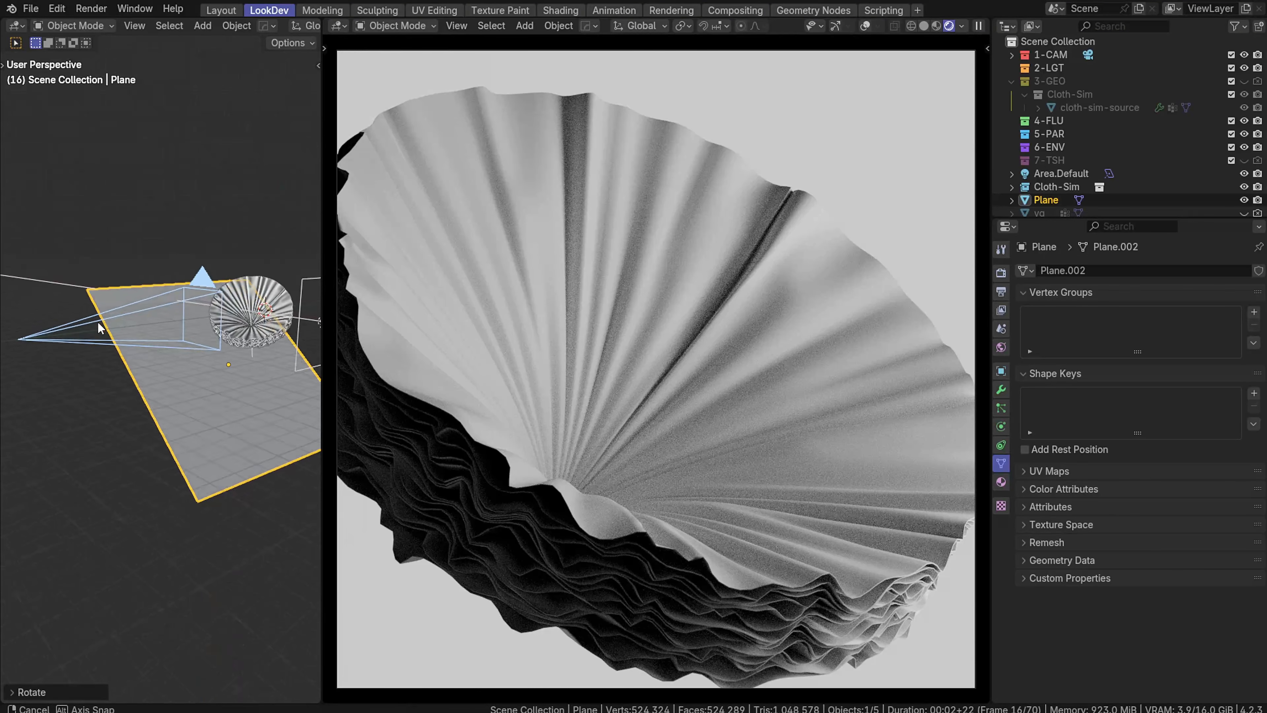
key("s")
left_click(168, 474)
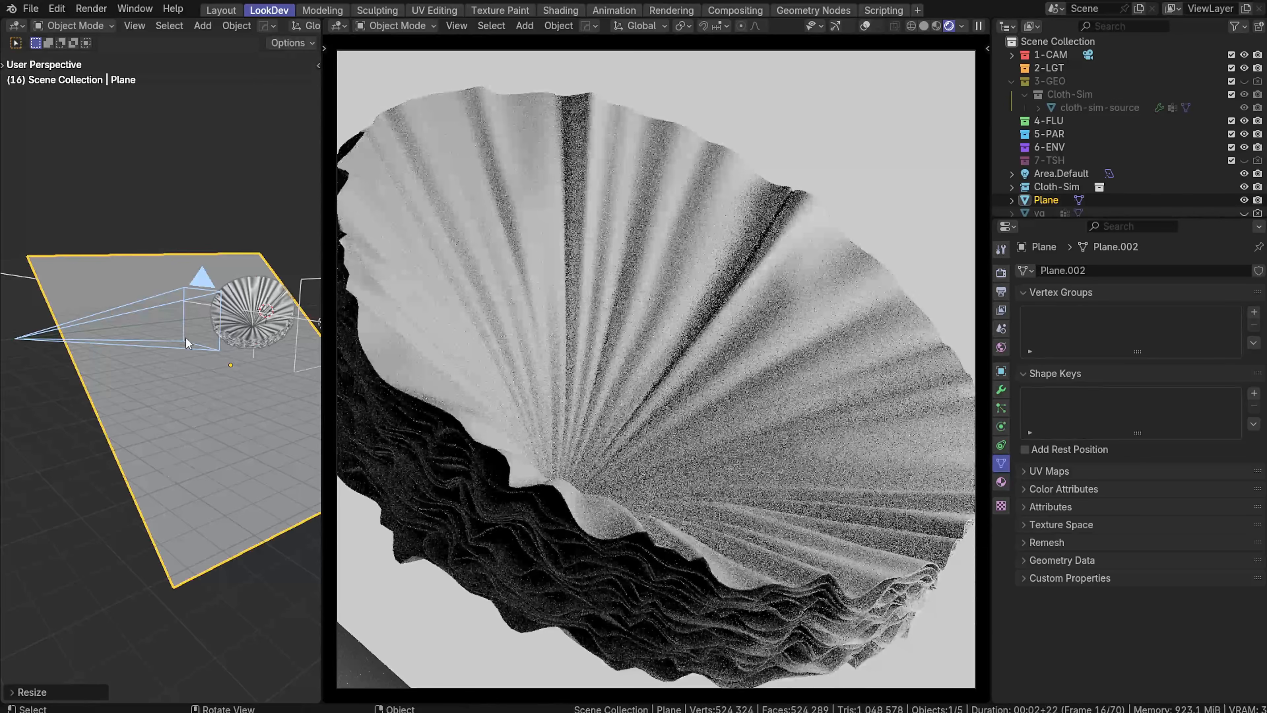
middle_click_drag(168, 474, 182, 381)
key("KP_1")
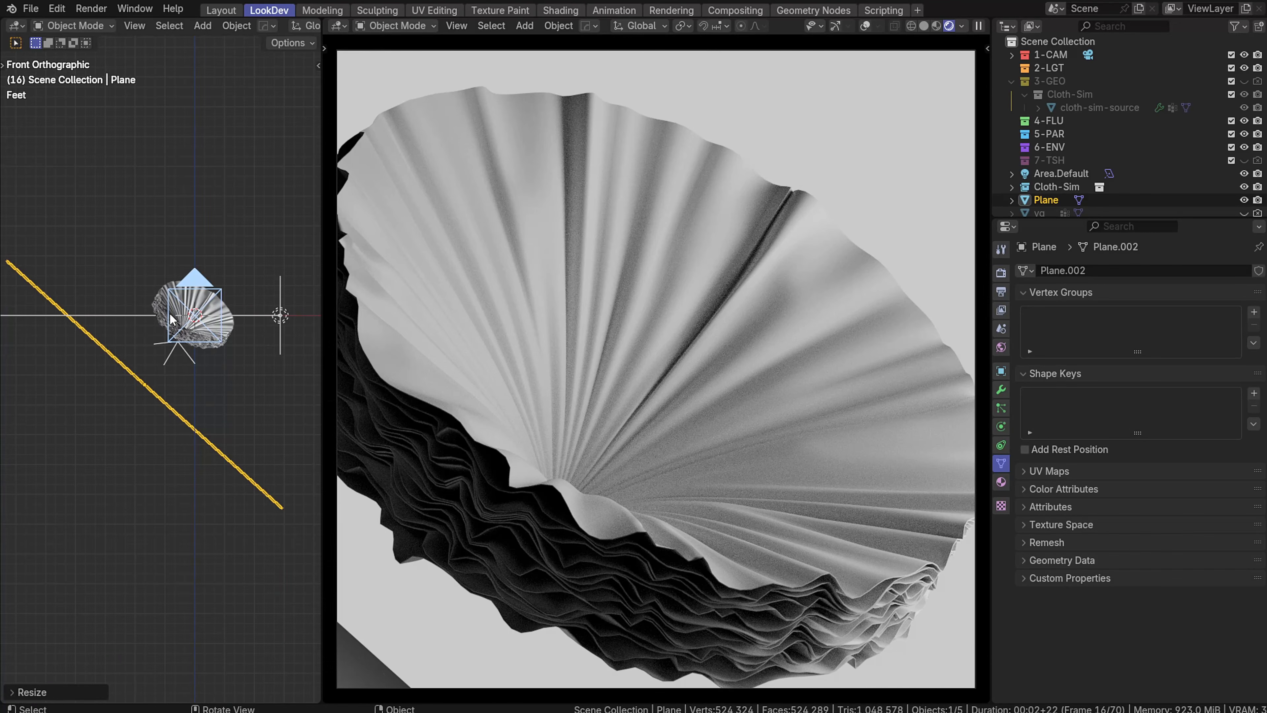
key("g")
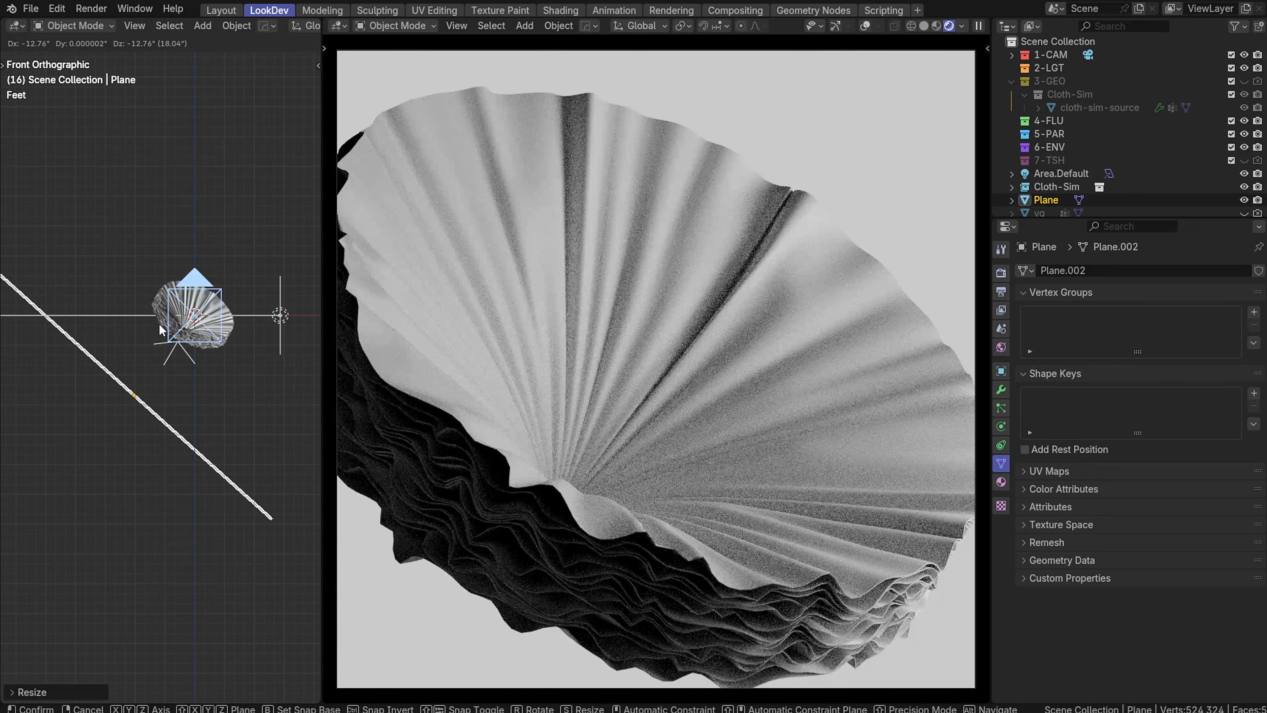
left_click(159, 325)
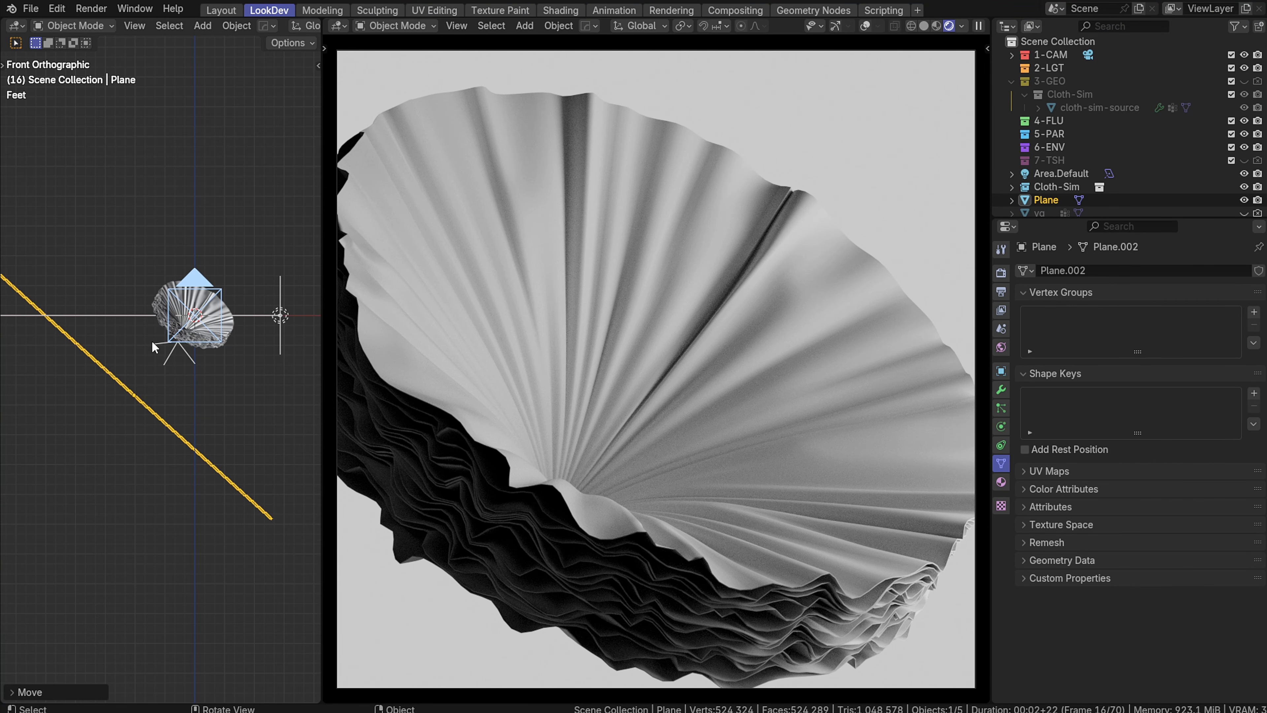
middle_click_drag(152, 341, 113, 213)
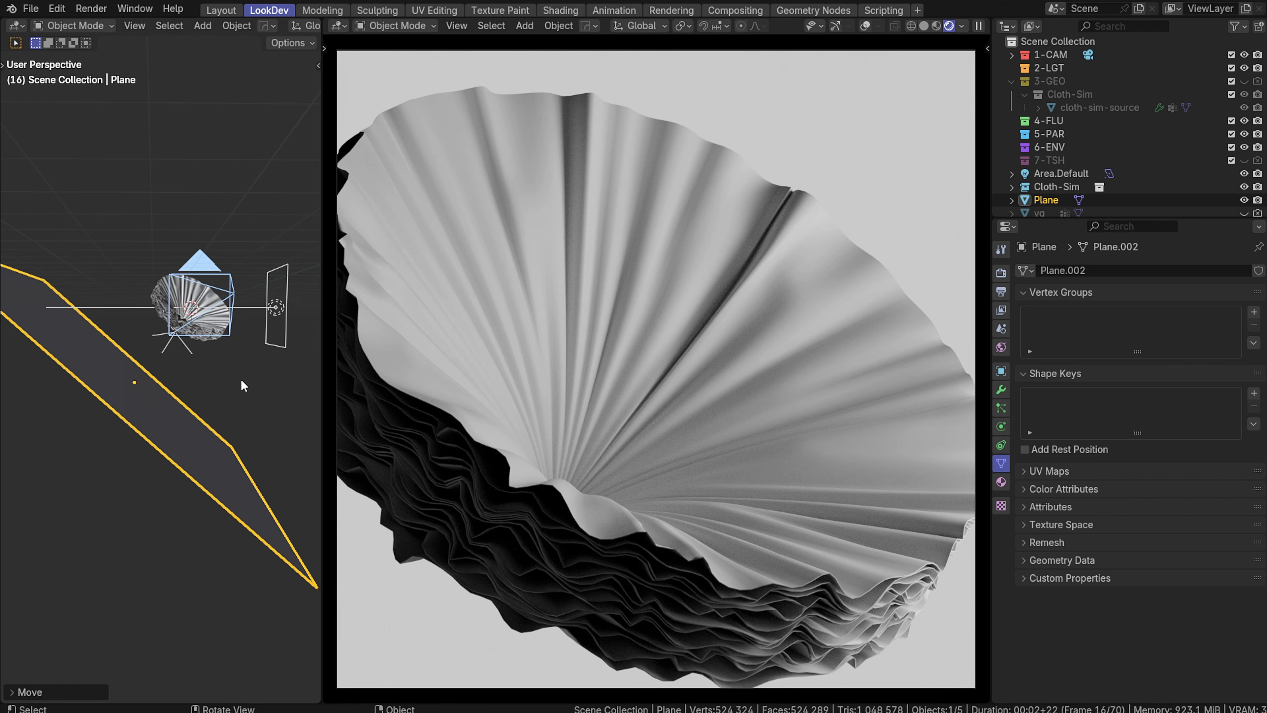
middle_click_drag(242, 380, 148, 396)
scroll(148, 396, "up", 1)
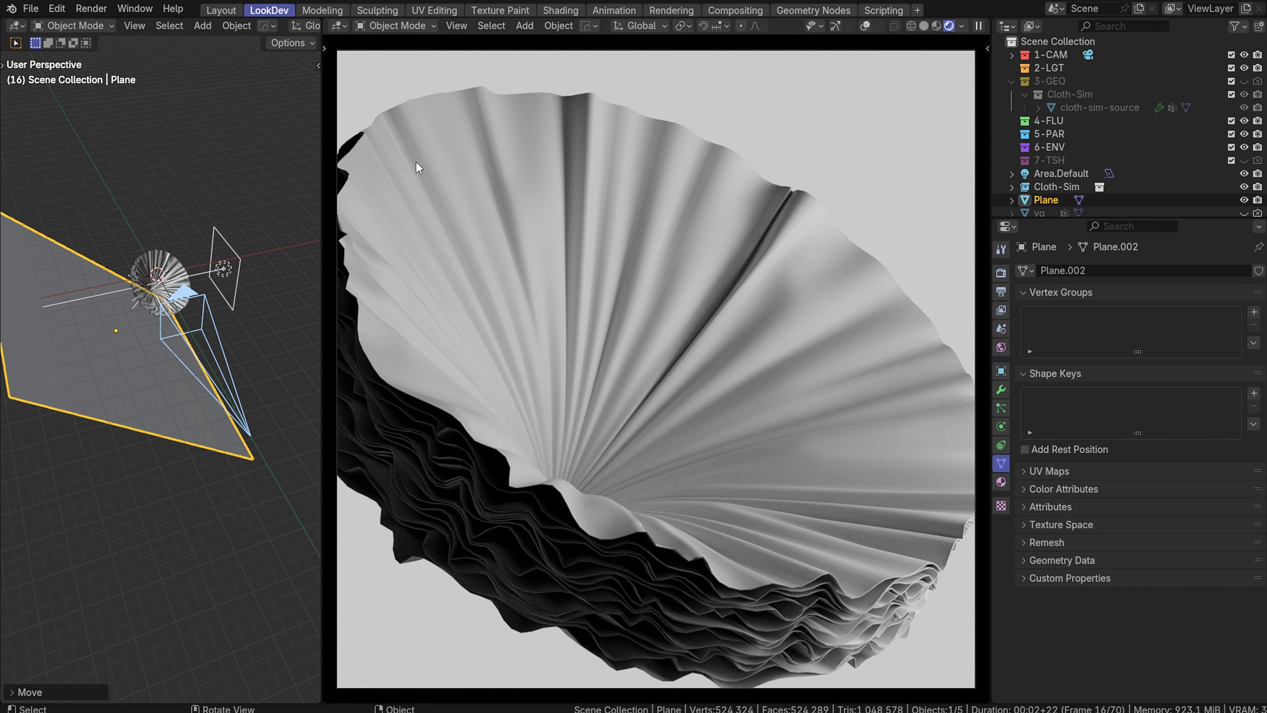
middle_click_drag(250, 331, 283, 309)
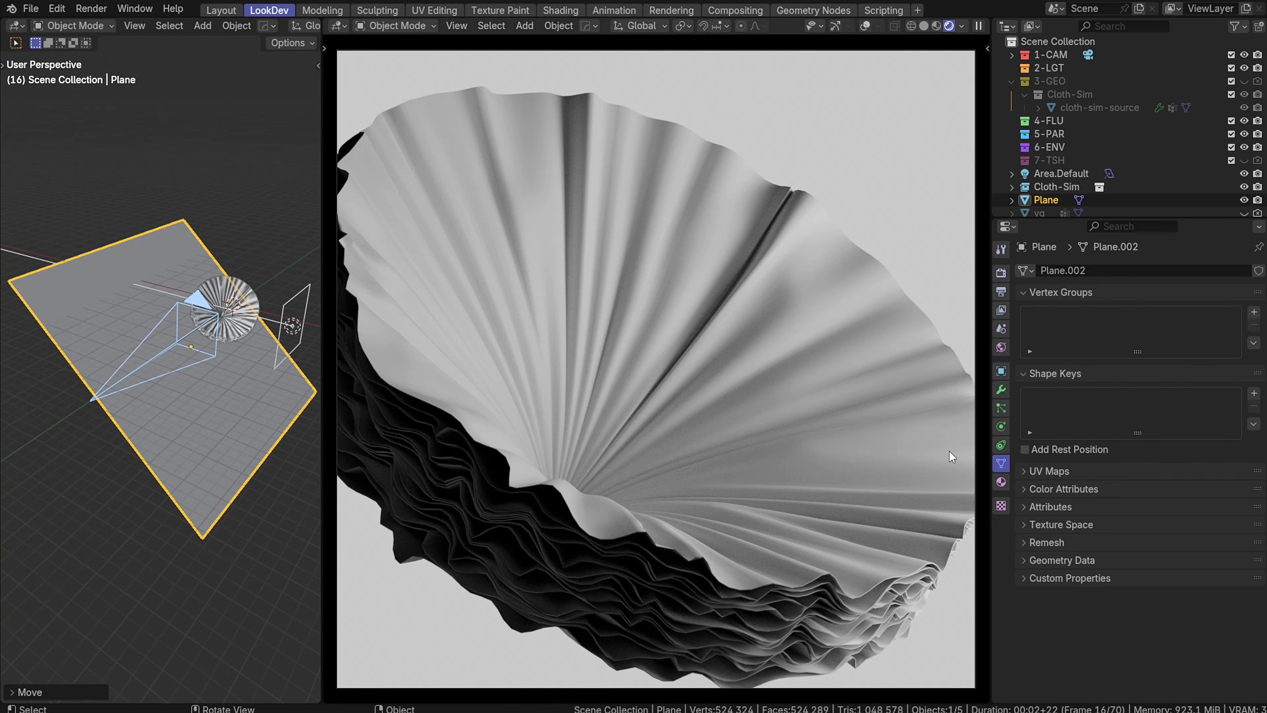
middle_click_drag(172, 241, 331, 184)
Widen the scene layout viewport beside the render and turn it into a Shader Editor with its sidebar hidden
left_click_drag(322, 189, 409, 210)
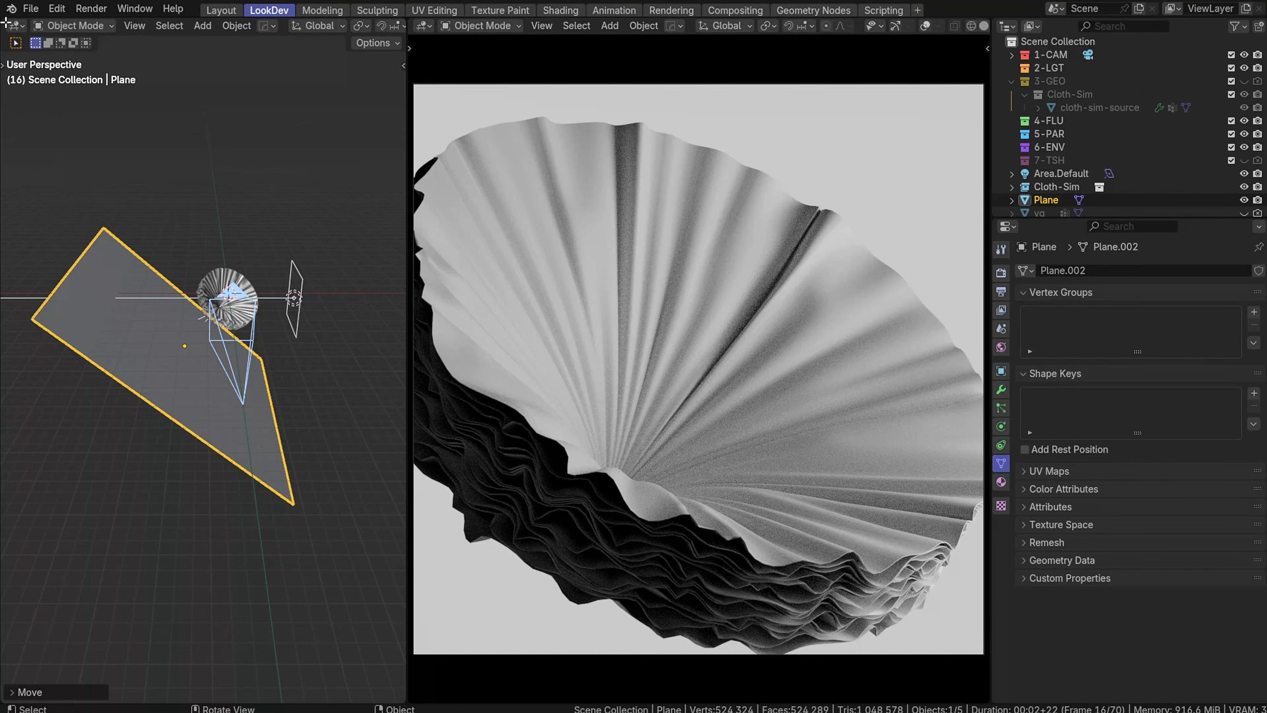
left_click(18, 26)
left_click(58, 149)
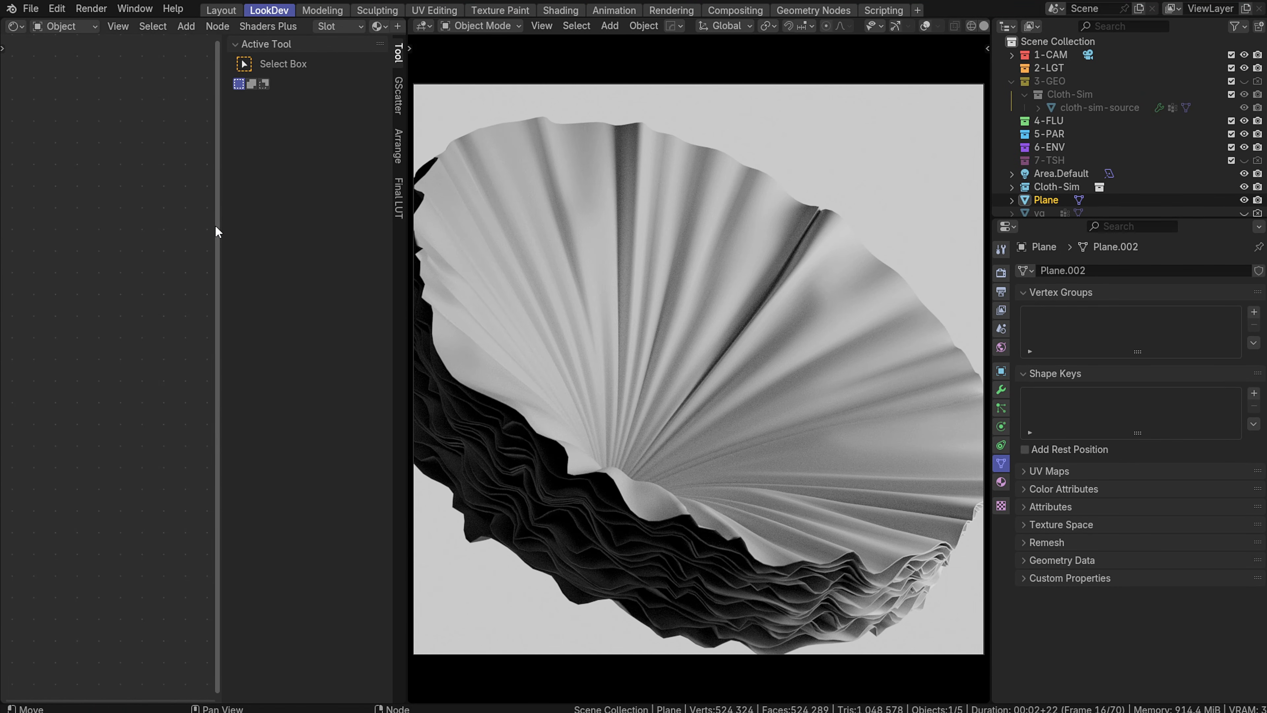
key("n")
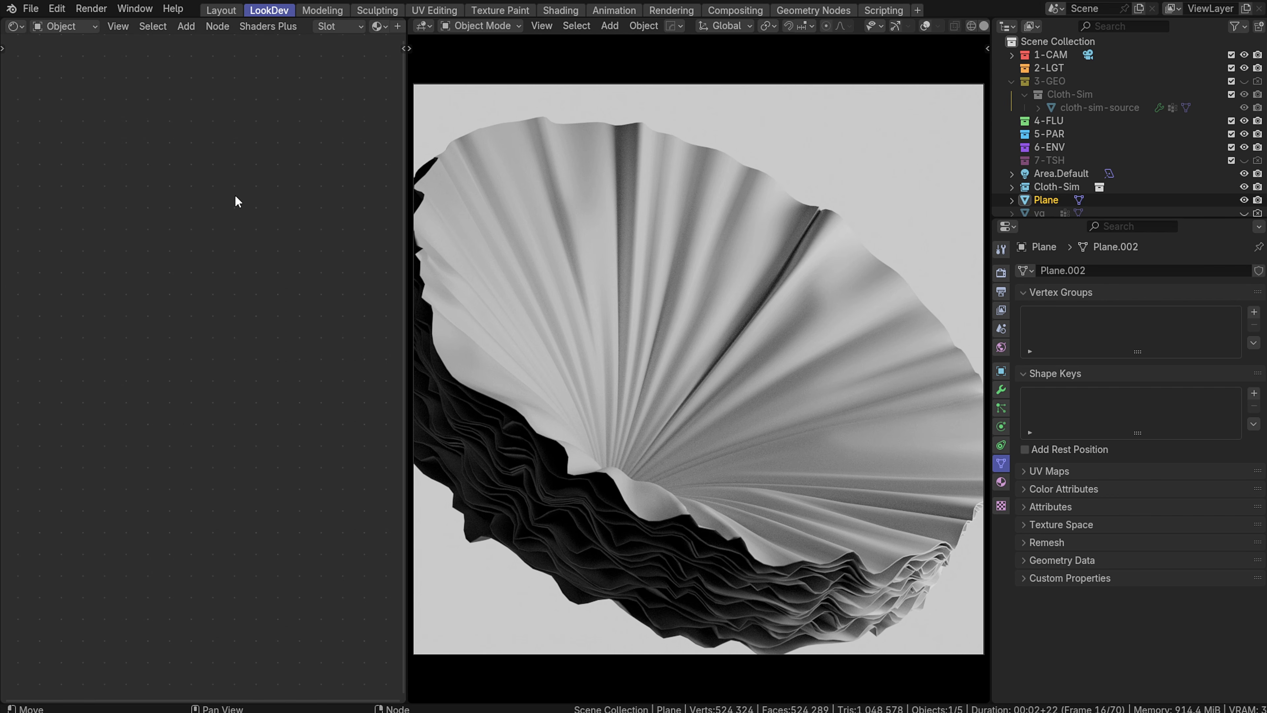
Select the cloth-sim-source object and frame the nodes of its cloth-001 material
left_click(1111, 107)
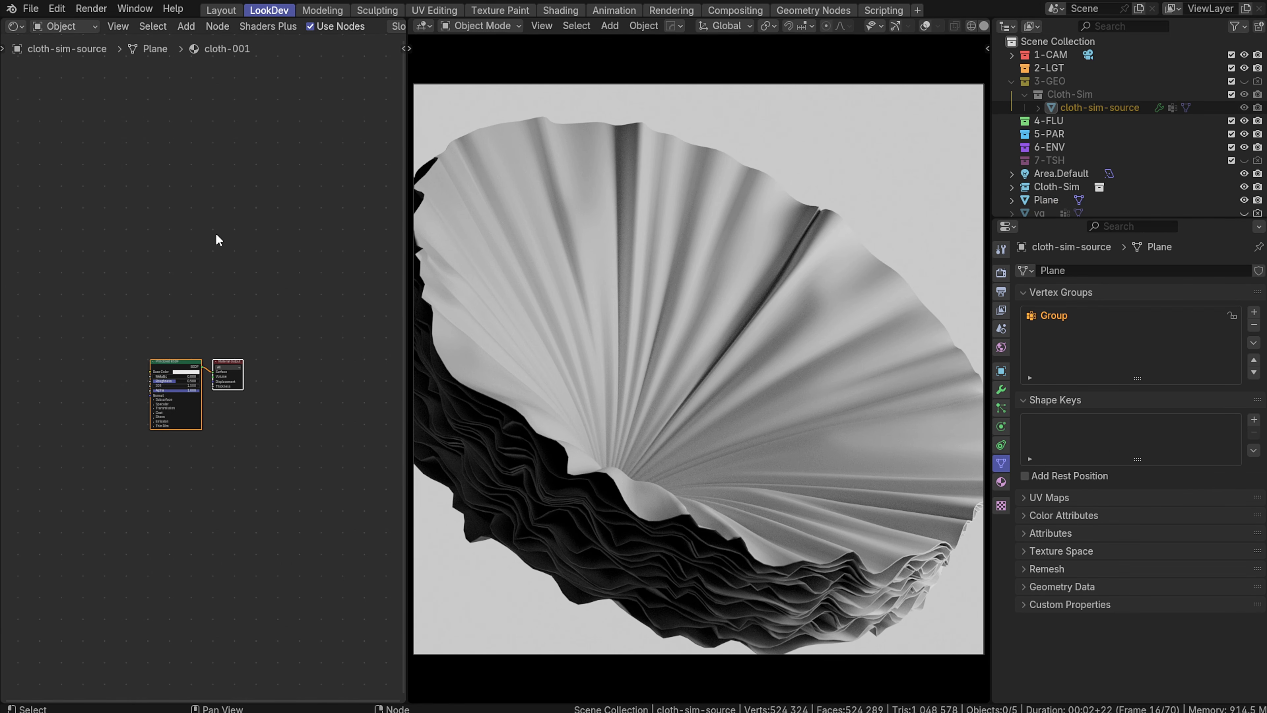
middle_click_drag(155, 474, 199, 387)
scroll(199, 331, "up", 2)
key("Home")
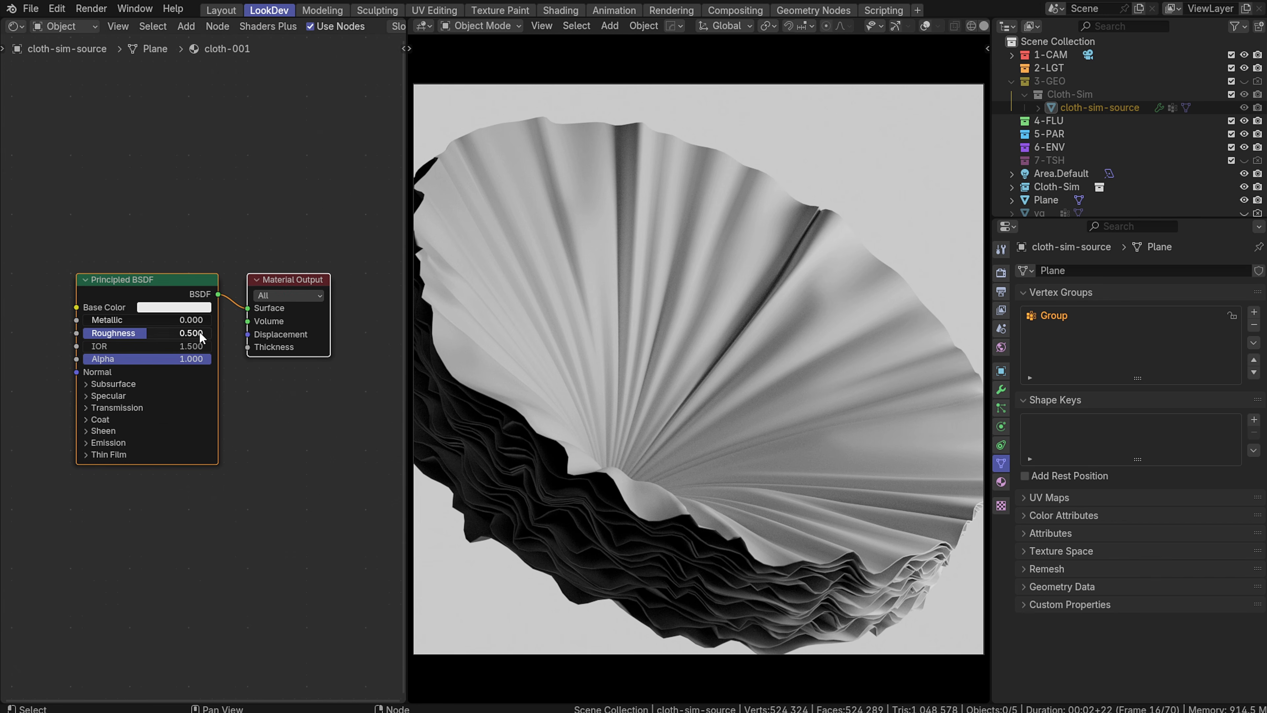
Add a Color Ramp node and connect its Color output to the Base Color of the Principled BSDF
middle_click_drag(194, 284, 260, 261)
left_click(60, 151)
middle_click_drag(94, 208, 149, 176)
key("shift+a")
type("ramp")
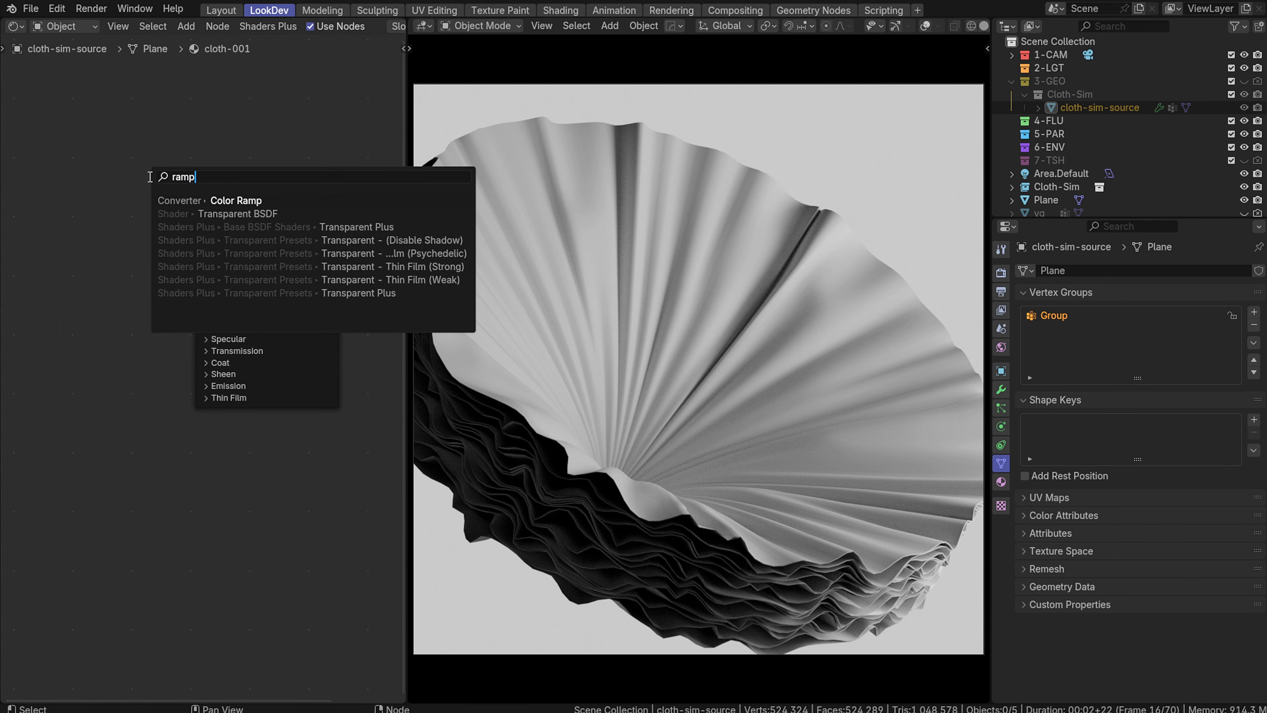
key("Return")
left_click(87, 212)
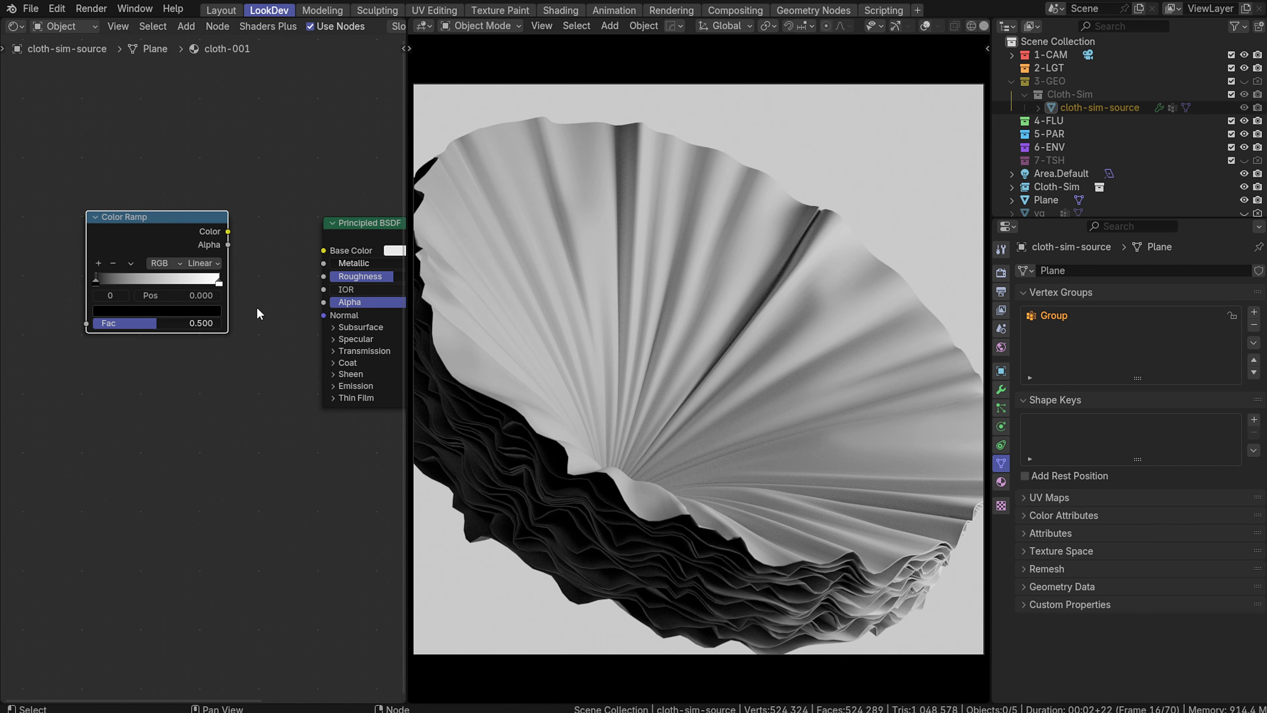
left_click_drag(230, 234, 323, 250)
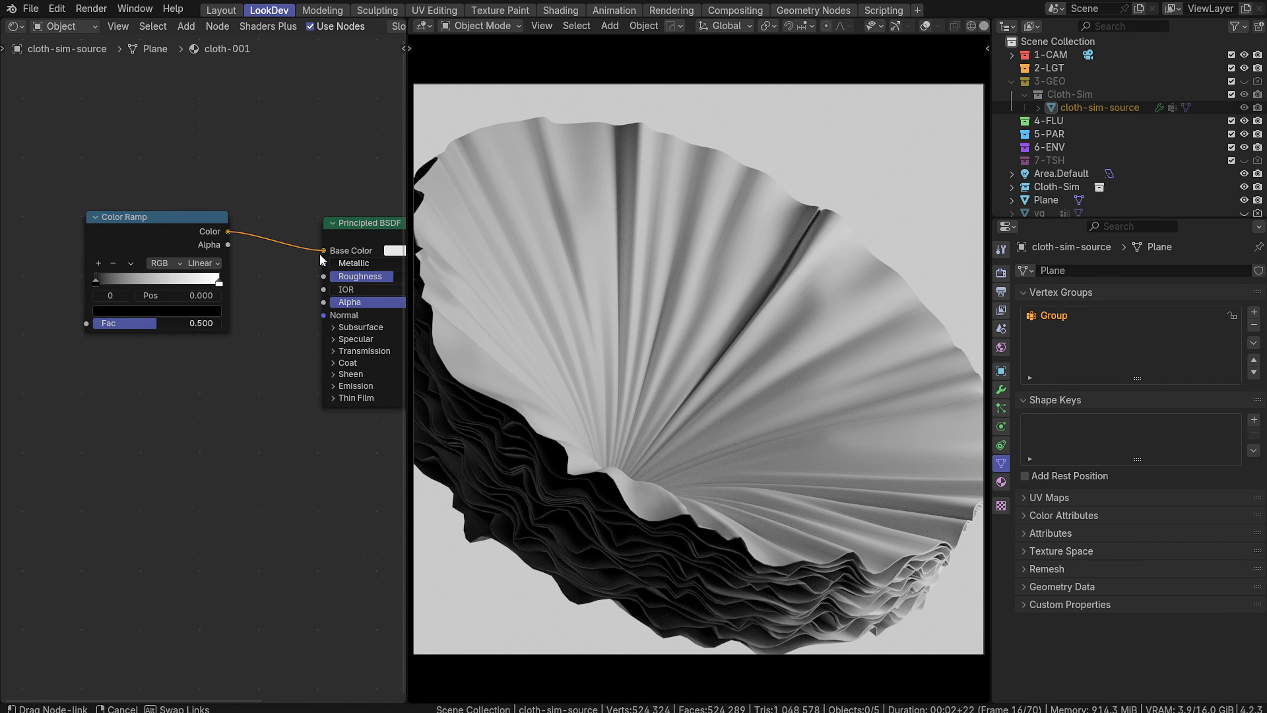
left_click(177, 253)
left_click_drag(177, 253, 233, 306)
left_click(218, 158)
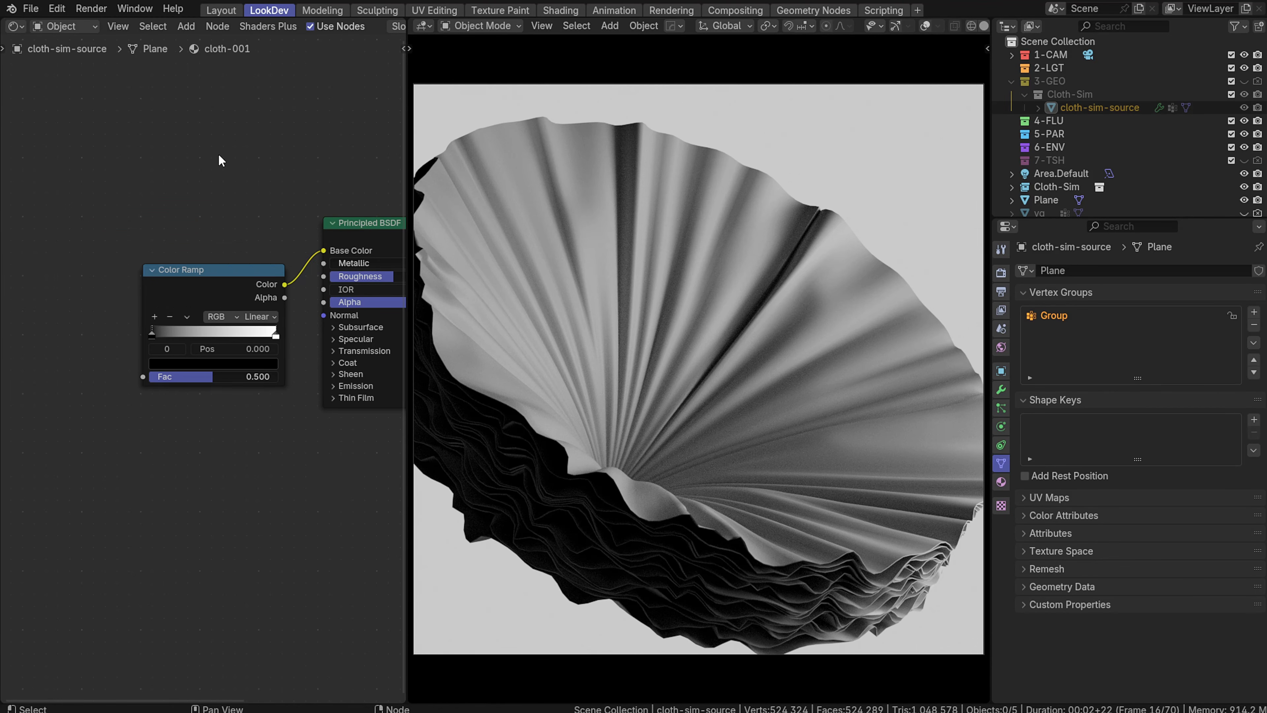
Add an Image Texture node and connect its Color output to the Fac input of the Color Ramp
middle_click_drag(135, 277, 235, 225)
key("shift+a")
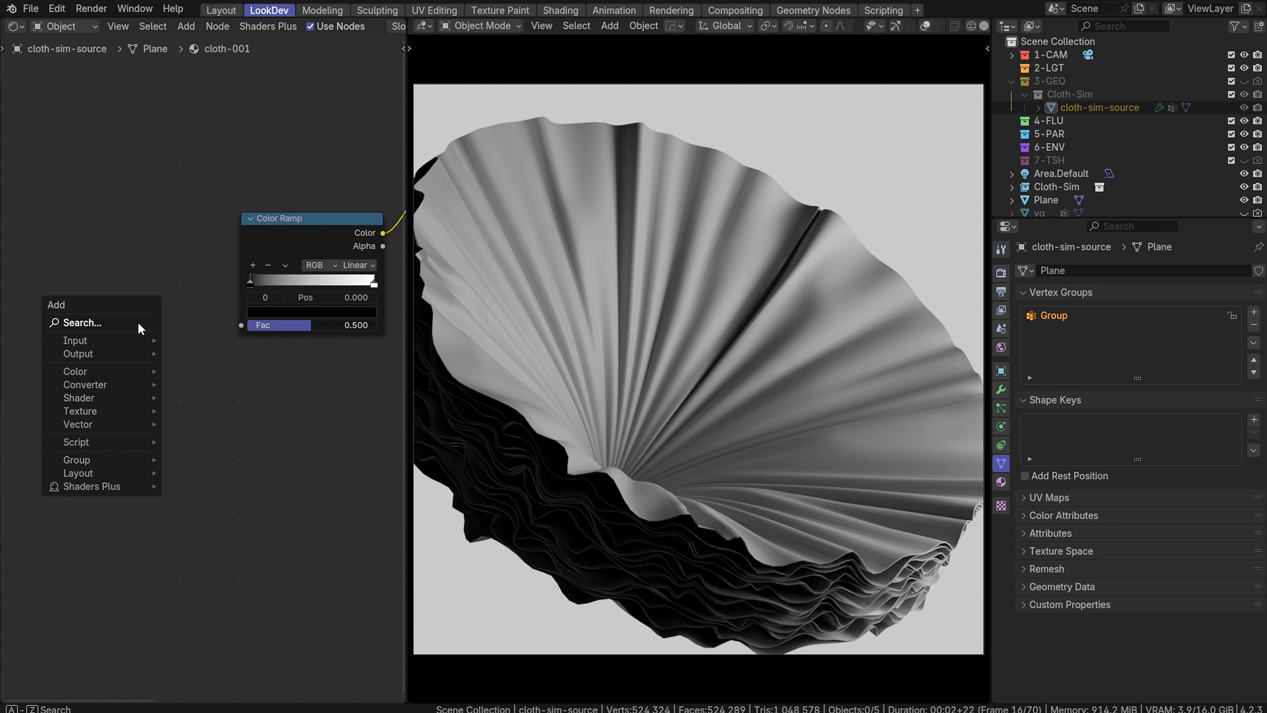
type("image")
key("Return")
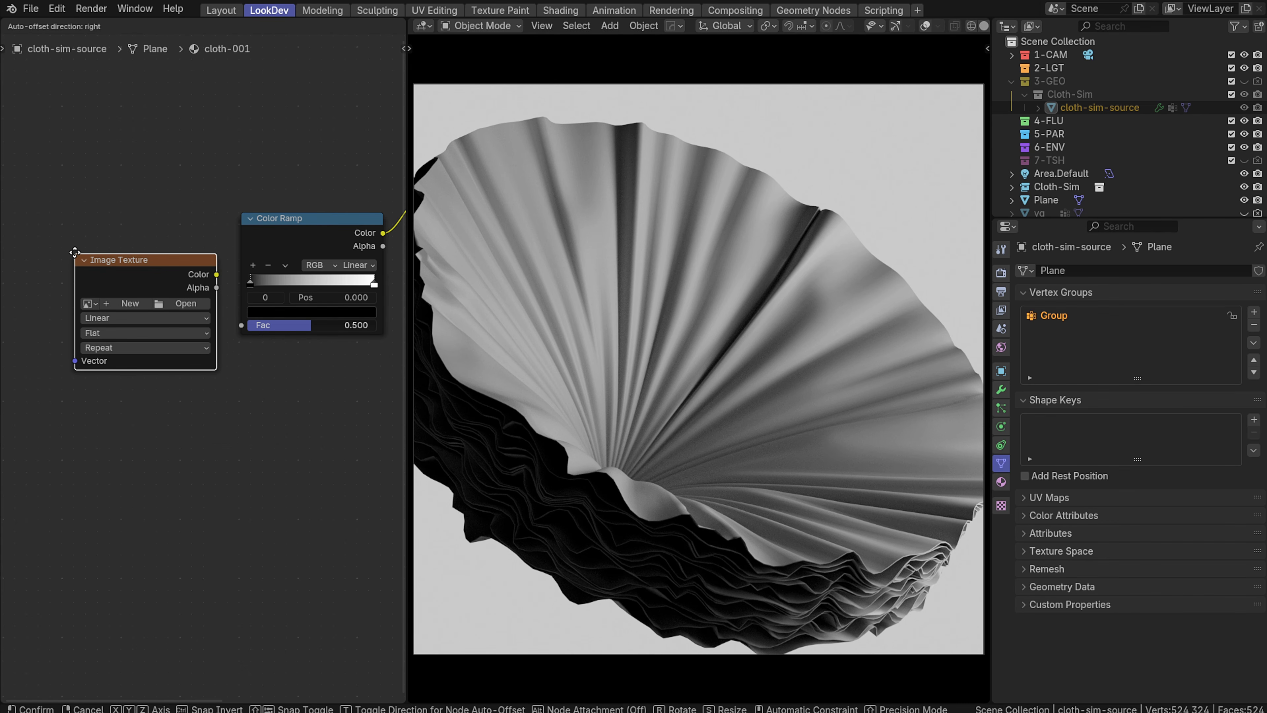
left_click(55, 236)
left_click(156, 196)
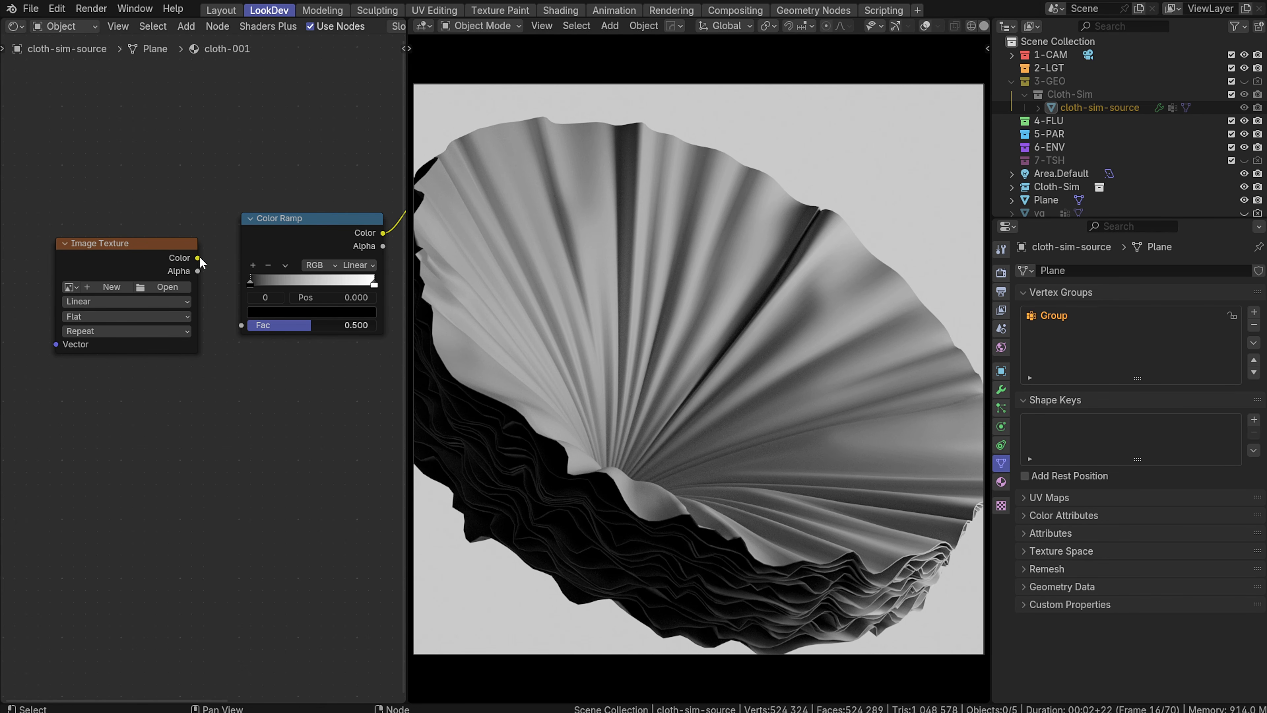
left_click_drag(198, 257, 241, 325)
Add Texture Coordinate and Mapping nodes to the Image Texture and load the TexturesCom image ending in rns0003_M.jpg
middle_click_drag(118, 297, 191, 273)
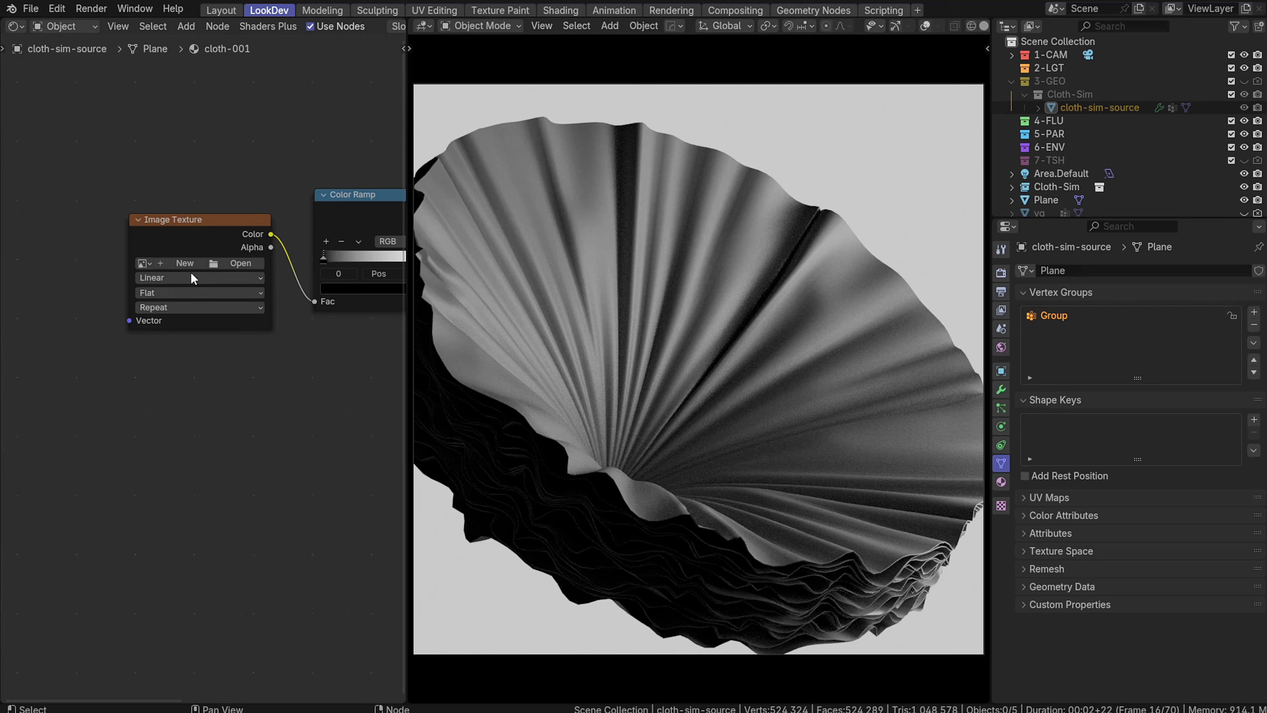
left_click(185, 240)
key("ctrl+t")
middle_click_drag(98, 386, 229, 465)
middle_click_drag(179, 362, 55, 347)
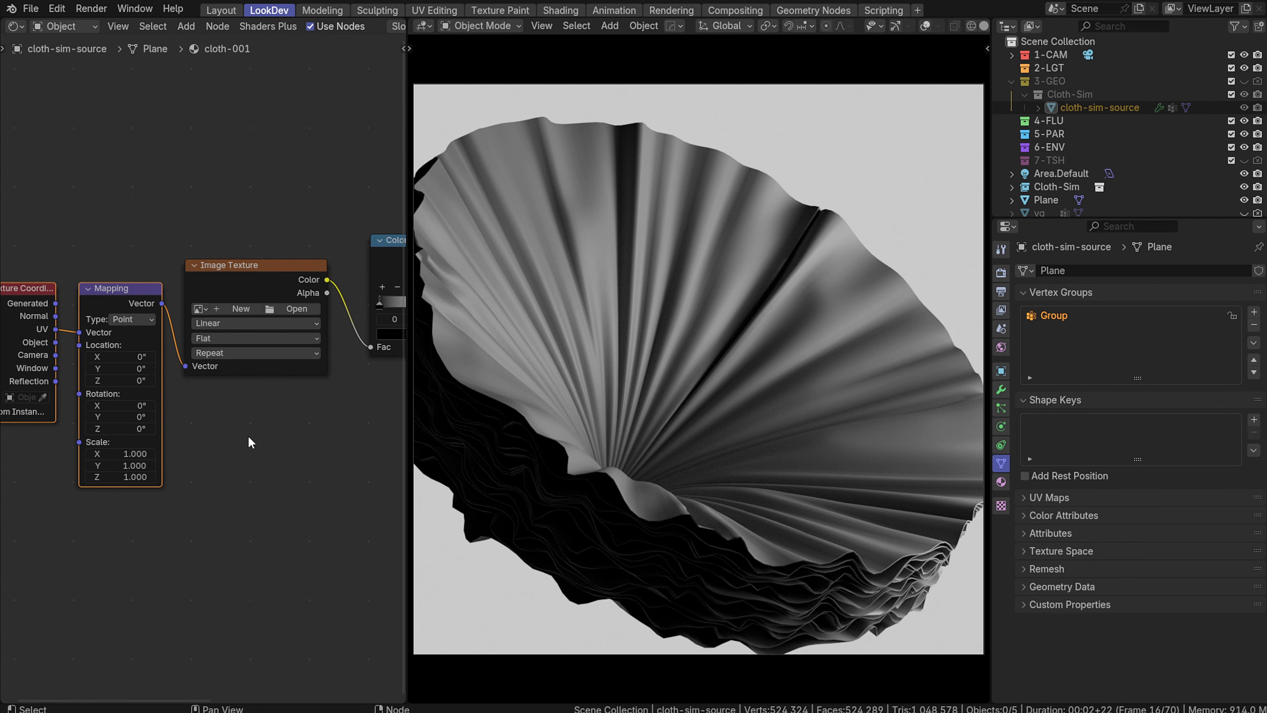
left_click(249, 441)
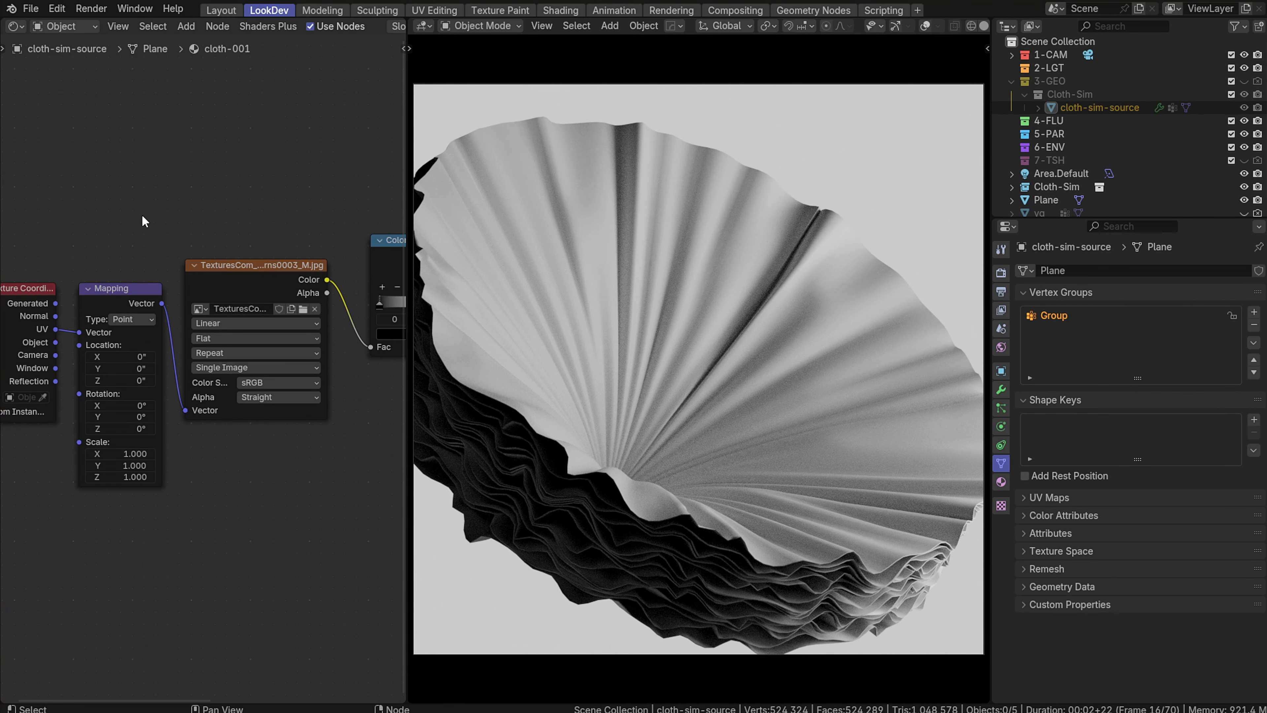
Connect the image texture's Color output directly to the Principled BSDF's Base Color, bypassing the Color Ramp
middle_click_drag(264, 210, 242, 149)
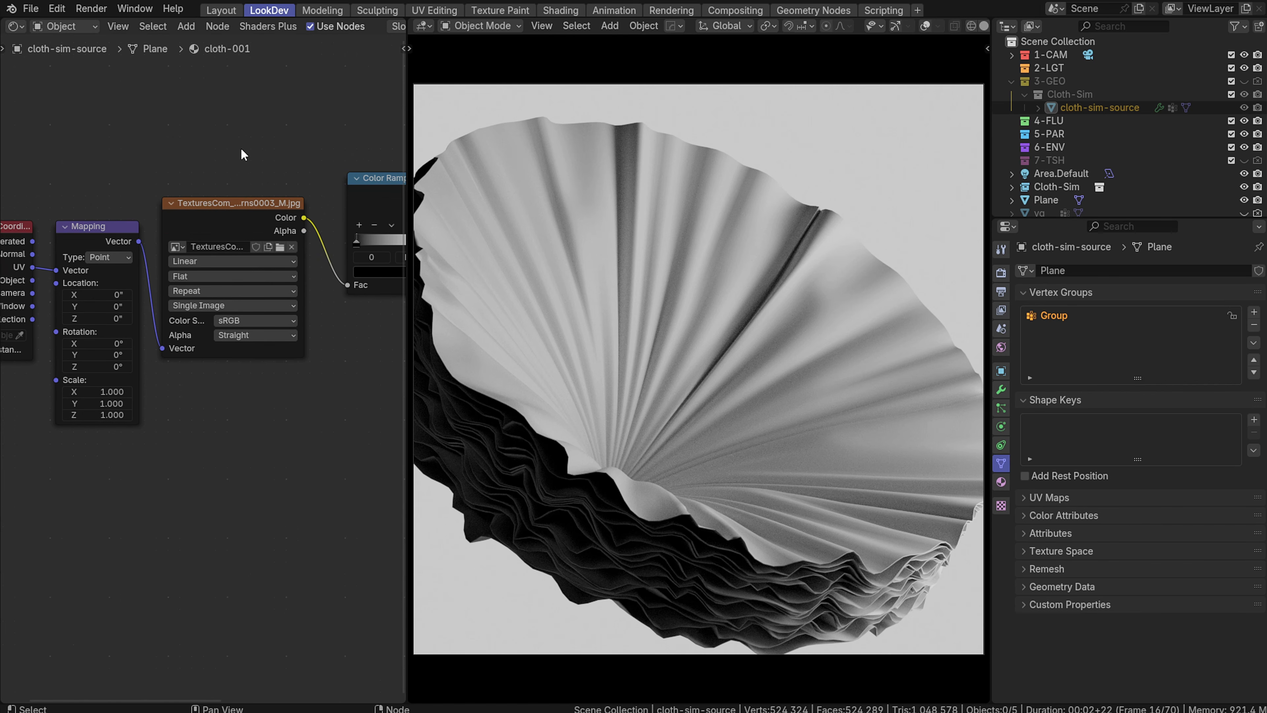
middle_click_drag(55, 349, 10, 337)
middle_click_drag(305, 389, 278, 430)
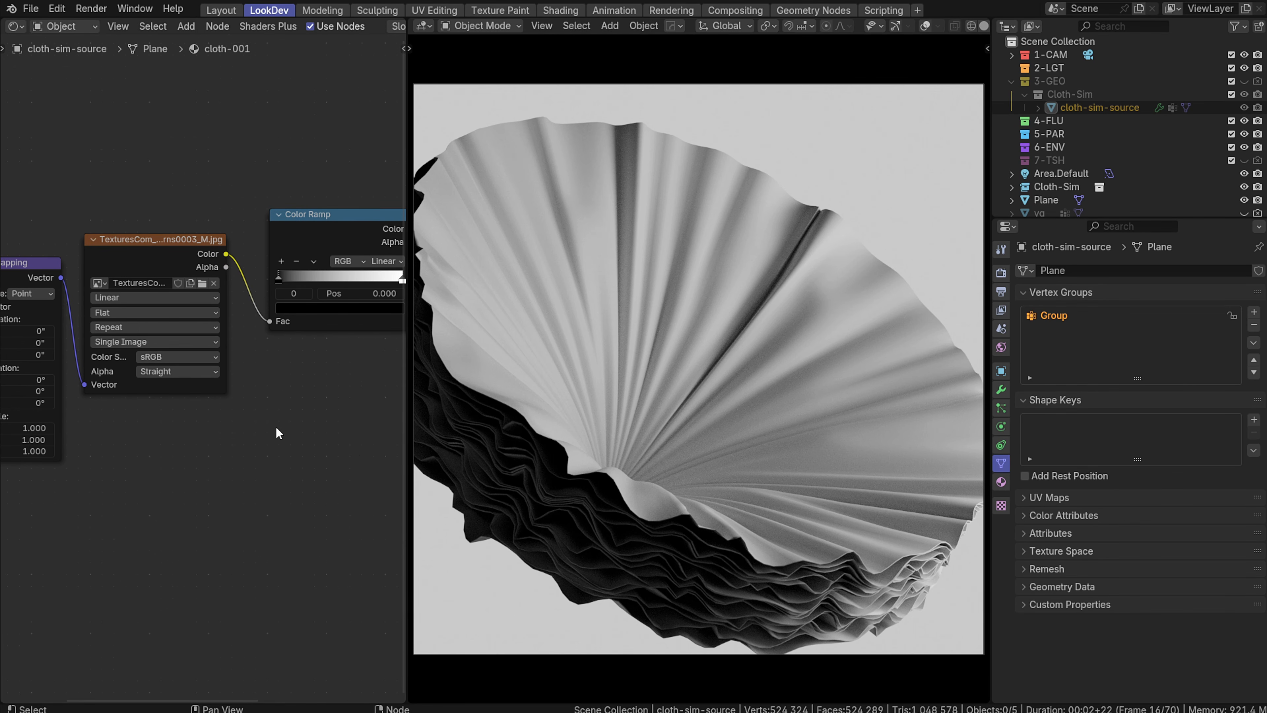
scroll(287, 345, "up", 4)
scroll(188, 371, "down", 2)
middle_click_drag(189, 365, 40, 382)
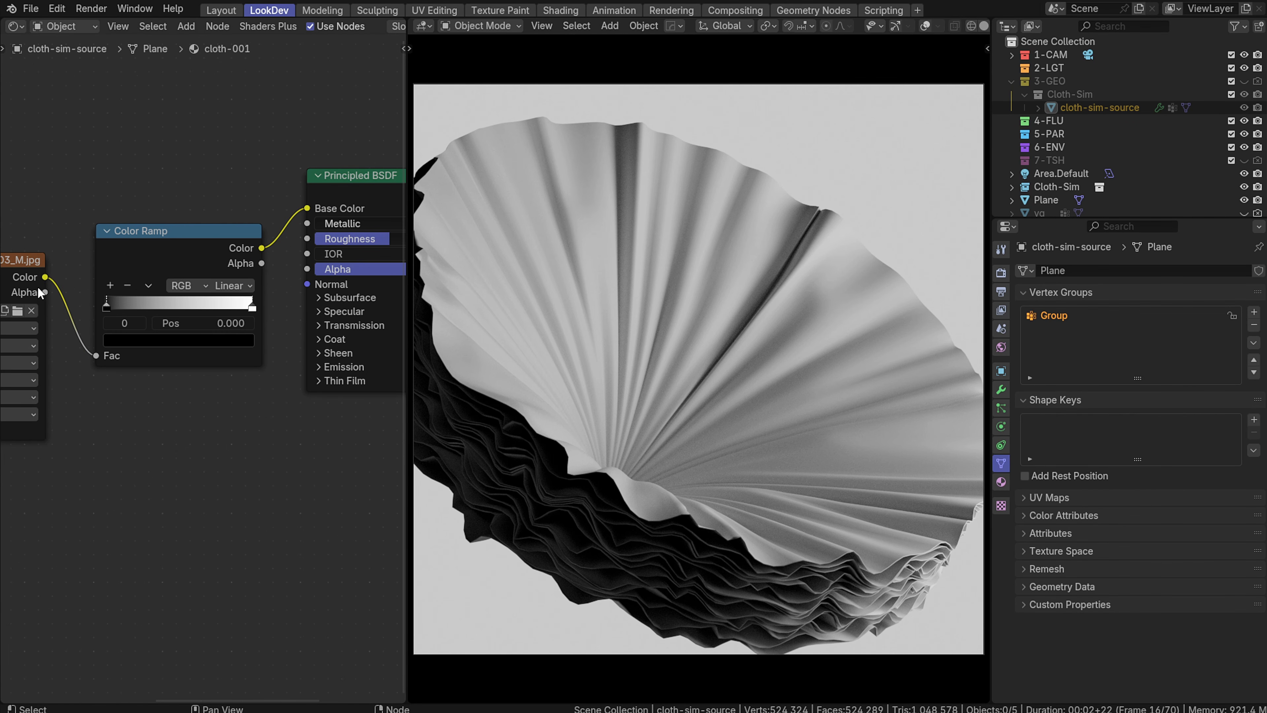
left_click_drag(43, 276, 303, 204)
middle_click_drag(235, 375, 269, 359)
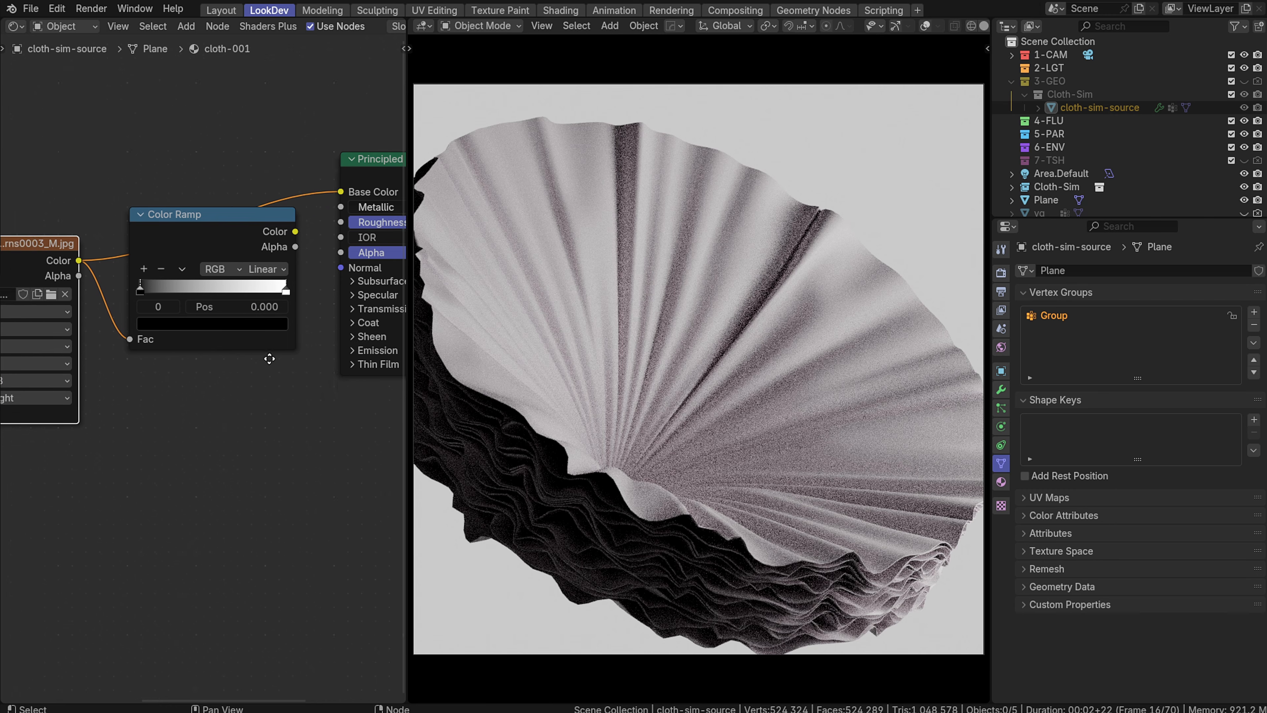
Examine the node chain from Texture Coordinate and Mapping through the image texture to the Principled BSDF
middle_click_drag(42, 409, 264, 365)
scroll(255, 369, "down", 4)
middle_click_drag(52, 439, 230, 383)
scroll(254, 326, "up", 8)
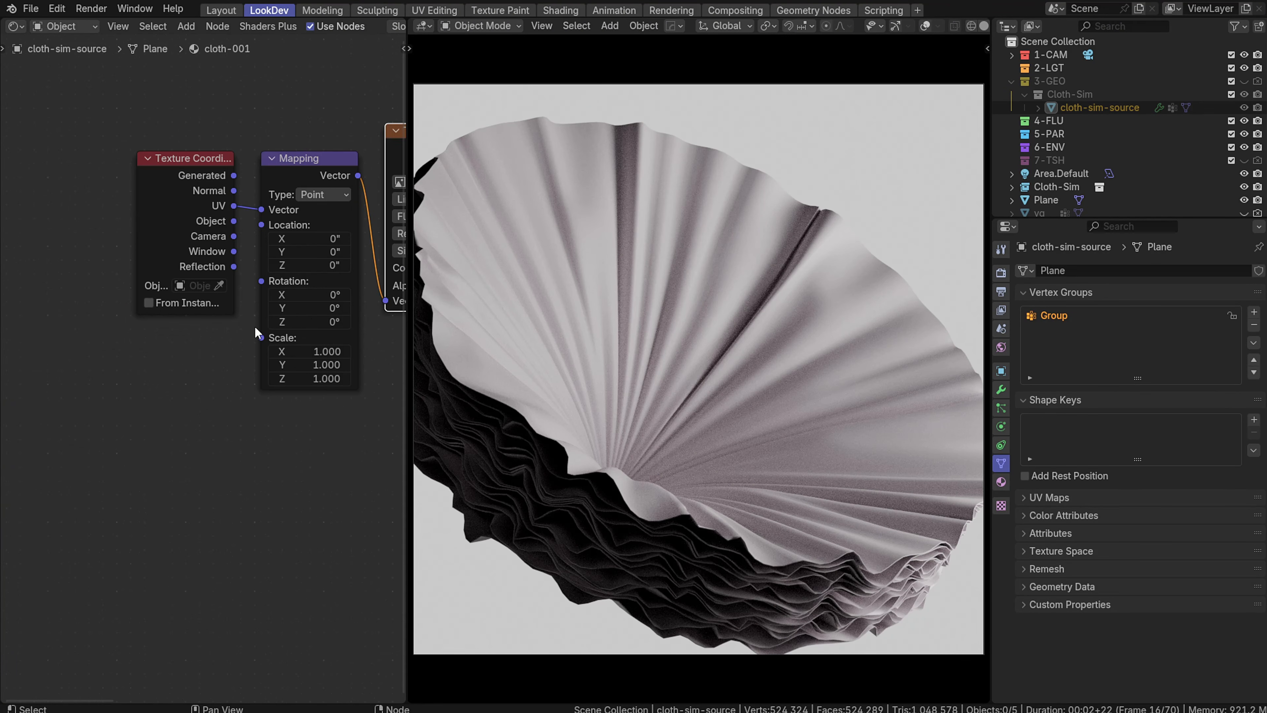
middle_click_drag(198, 302, 147, 407)
middle_click_drag(271, 266, 125, 298)
mouse_move(235, 302)
middle_mouse_down()
mouse_move(172, 302)
mouse_move(127, 333)
mouse_move(214, 313)
middle_mouse_up()
scroll(178, 316, "down", 4)
middle_click_drag(328, 317, 152, 344)
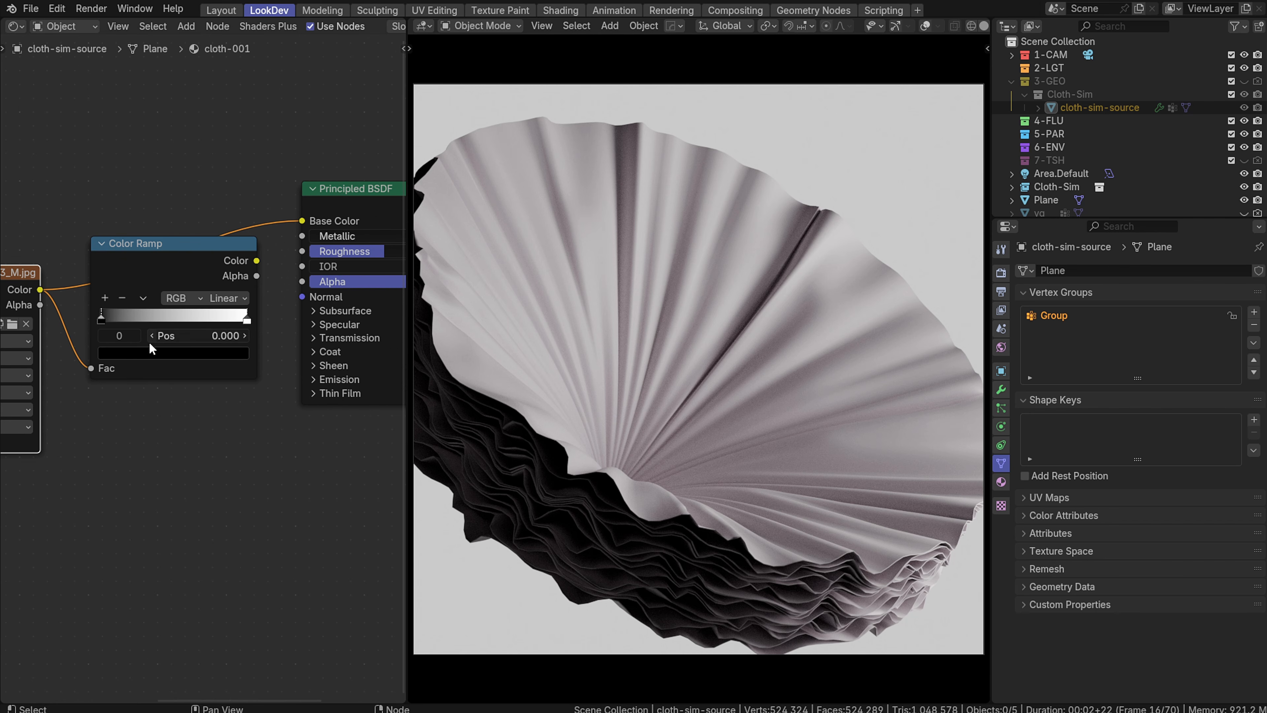
middle_click_drag(11, 357, 262, 335)
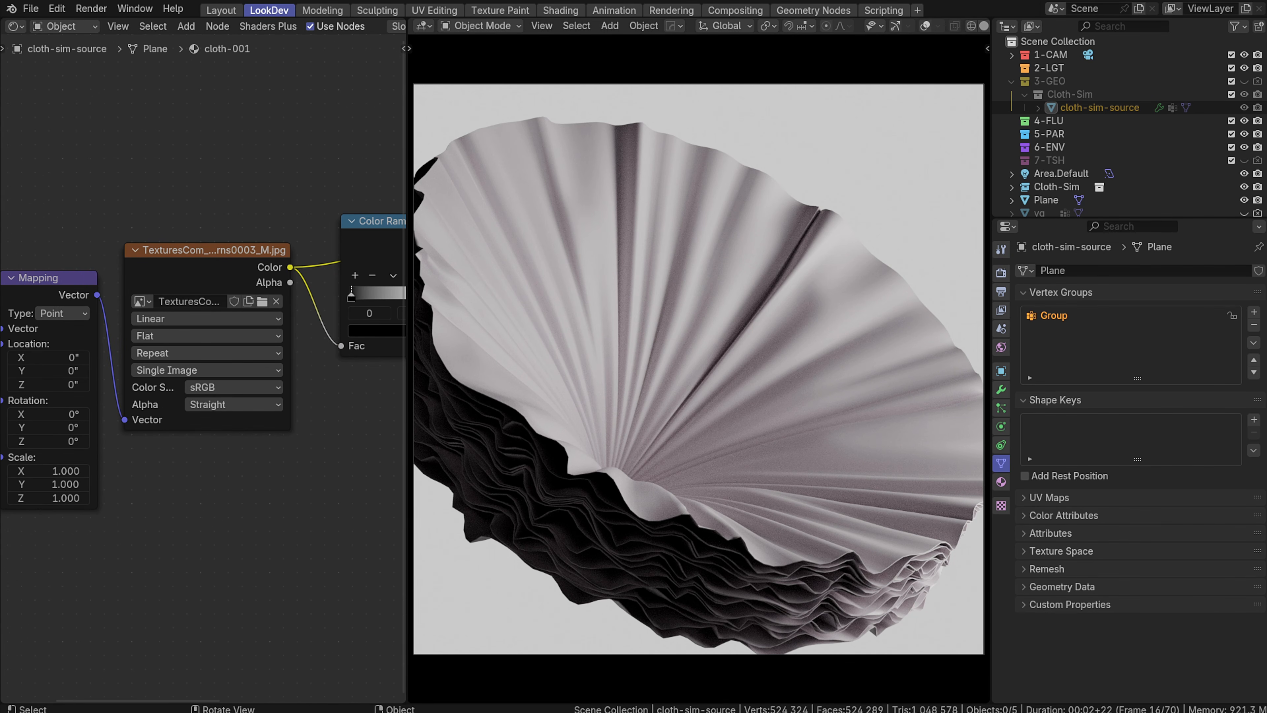
Connect the Generated output of the Texture Coordinate node to the Mapping node's Vector input
middle_click_drag(227, 246, 520, 207)
middle_click_drag(175, 271, 291, 199)
scroll(265, 265, "up", 4)
middle_click_drag(211, 305, 395, 306)
left_click_drag(220, 72, 247, 260)
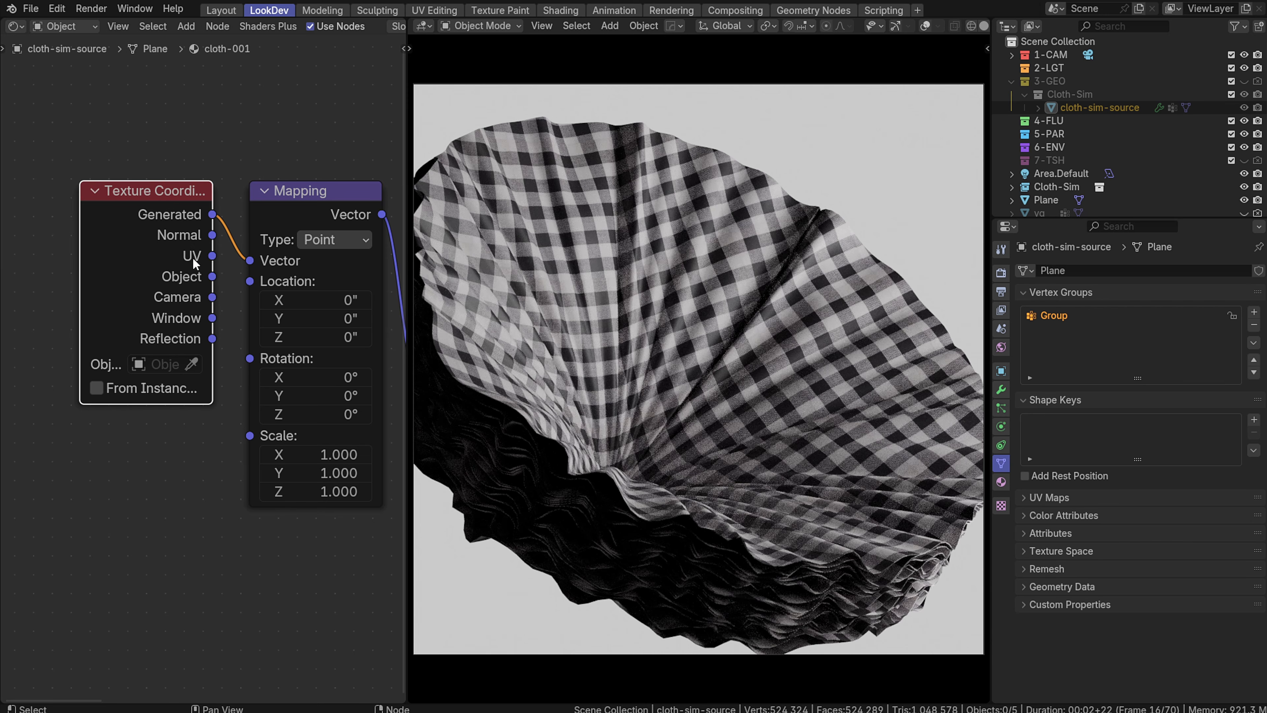
Connect the Color Ramp's Color output to the Principled BSDF's Base Color
scroll(189, 262, "down", 4)
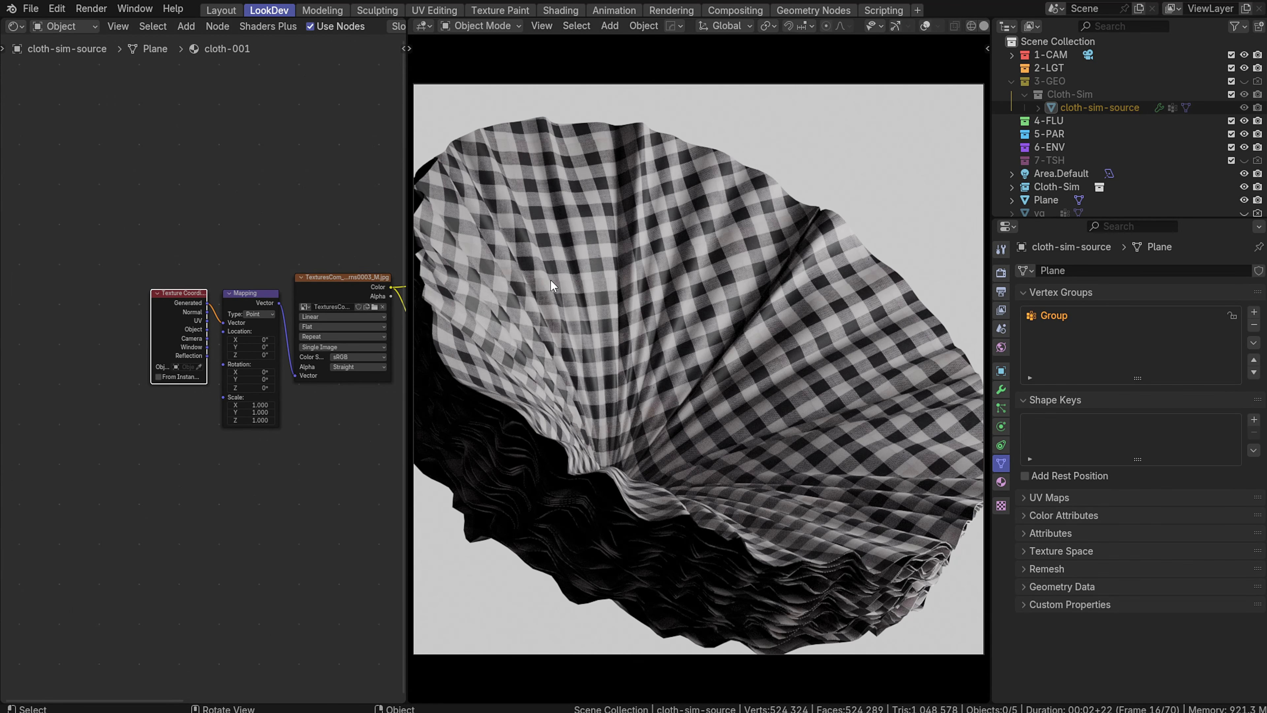
middle_click_drag(393, 195, 99, 254)
scroll(246, 278, "up", 8)
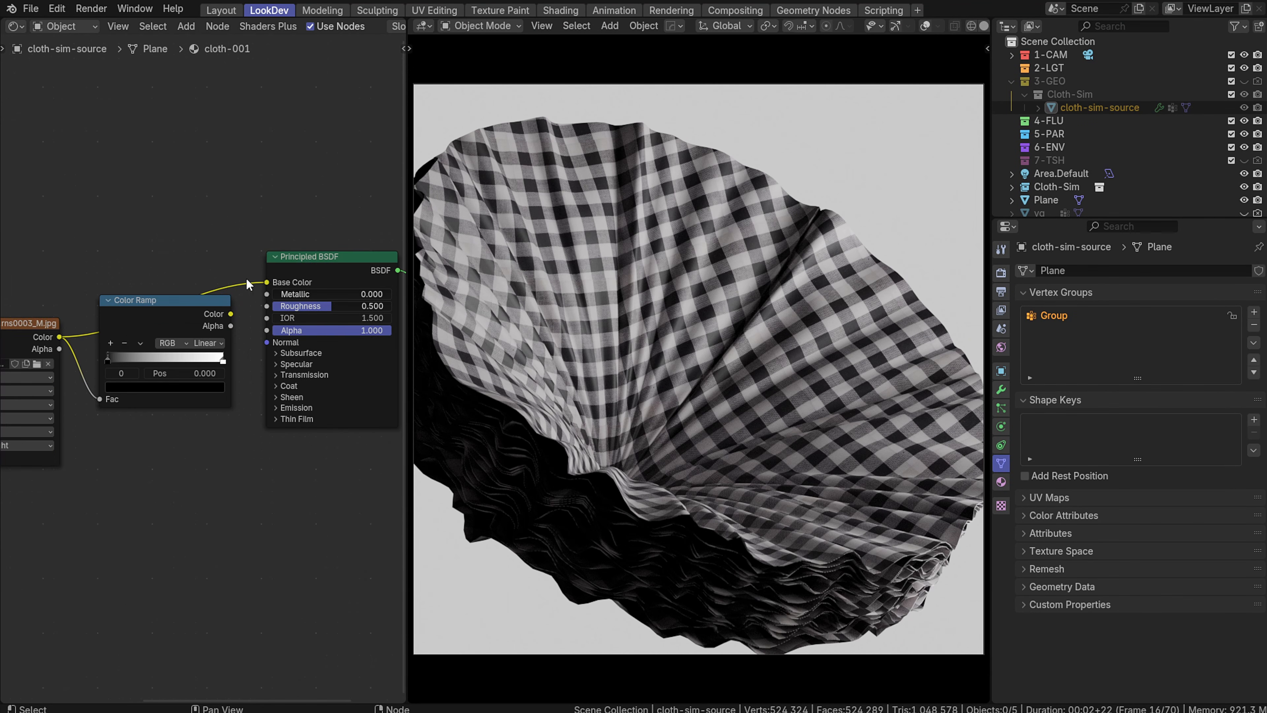
left_click_drag(240, 292, 284, 262)
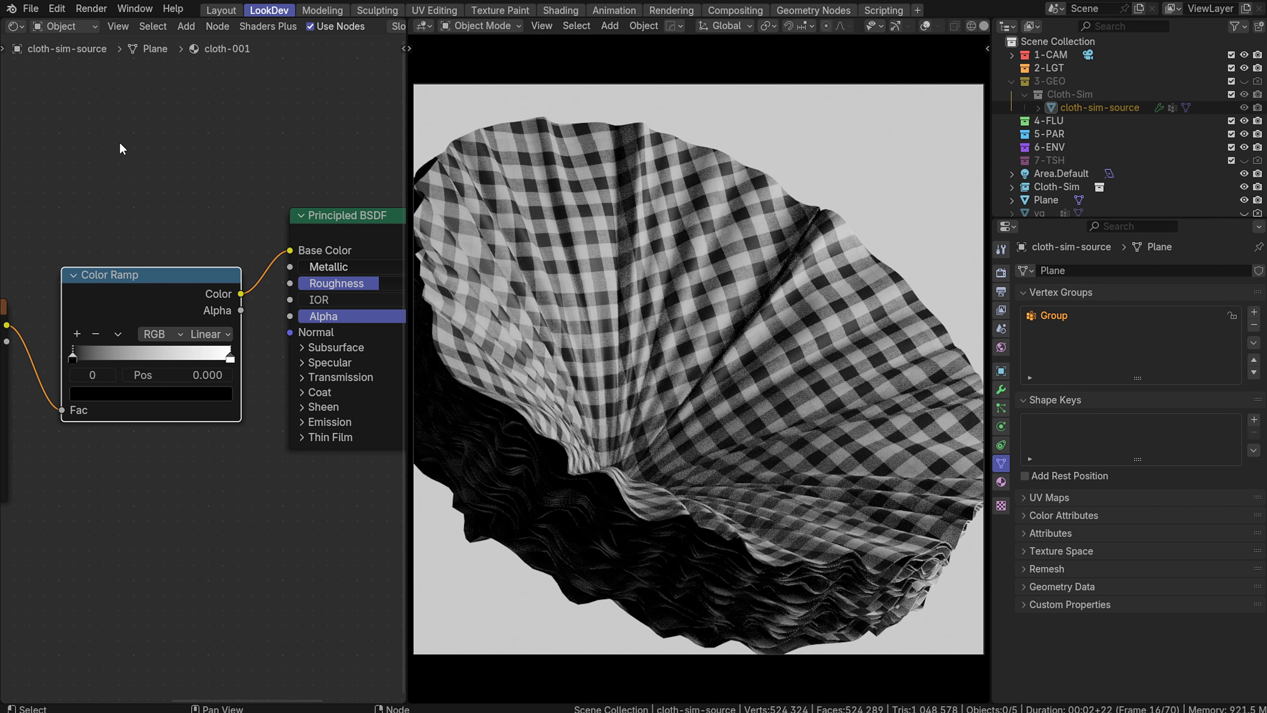
left_click(119, 145)
Color the Color Ramp's first stop green, with Green at 1.000, and darken it by lowering its HSV value
middle_click_drag(116, 252, 332, 95)
middle_click_drag(124, 221, 174, 268)
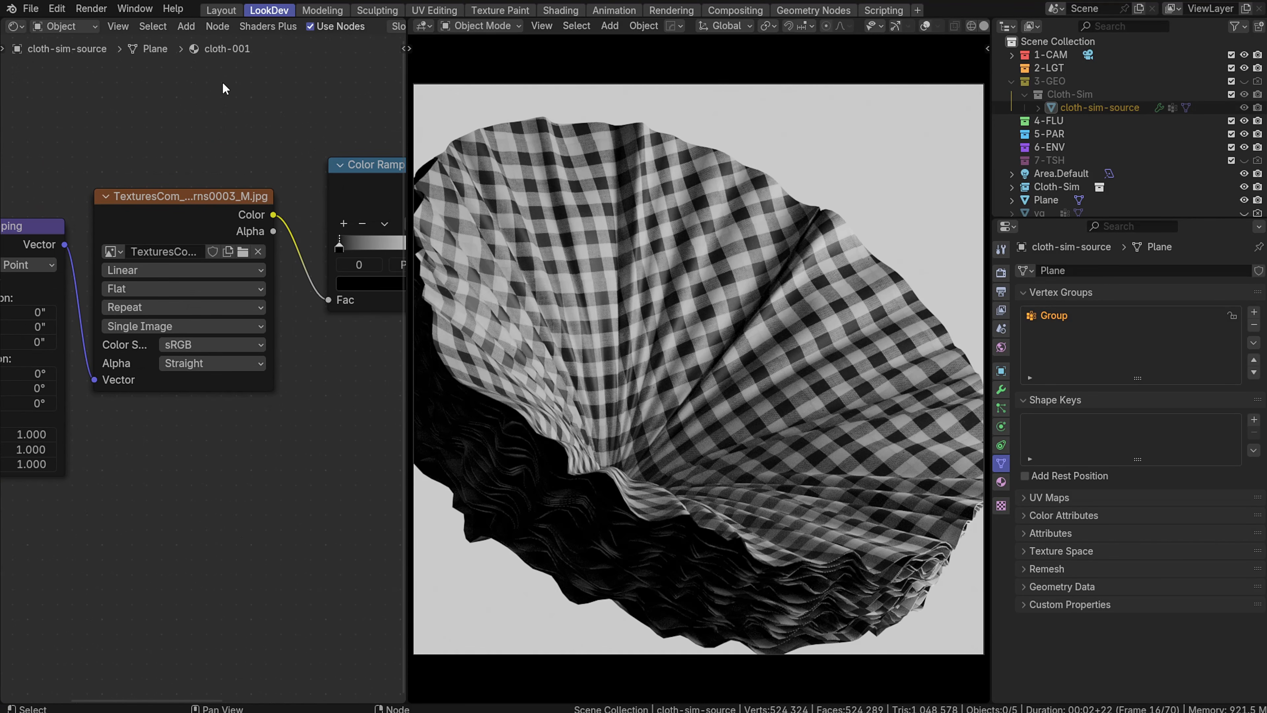
scroll(79, 210, "down", 3)
middle_click_drag(88, 223, 98, 214)
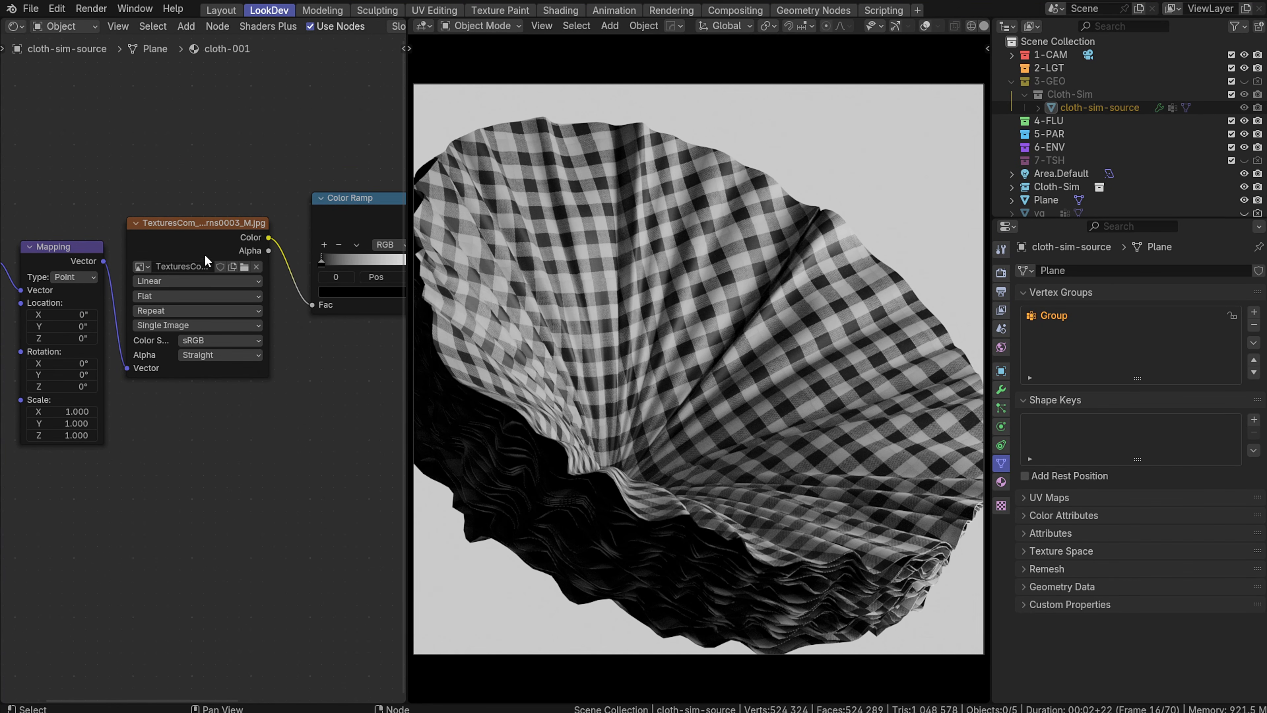
middle_click_drag(290, 276, 179, 284)
scroll(287, 311, "up", 7)
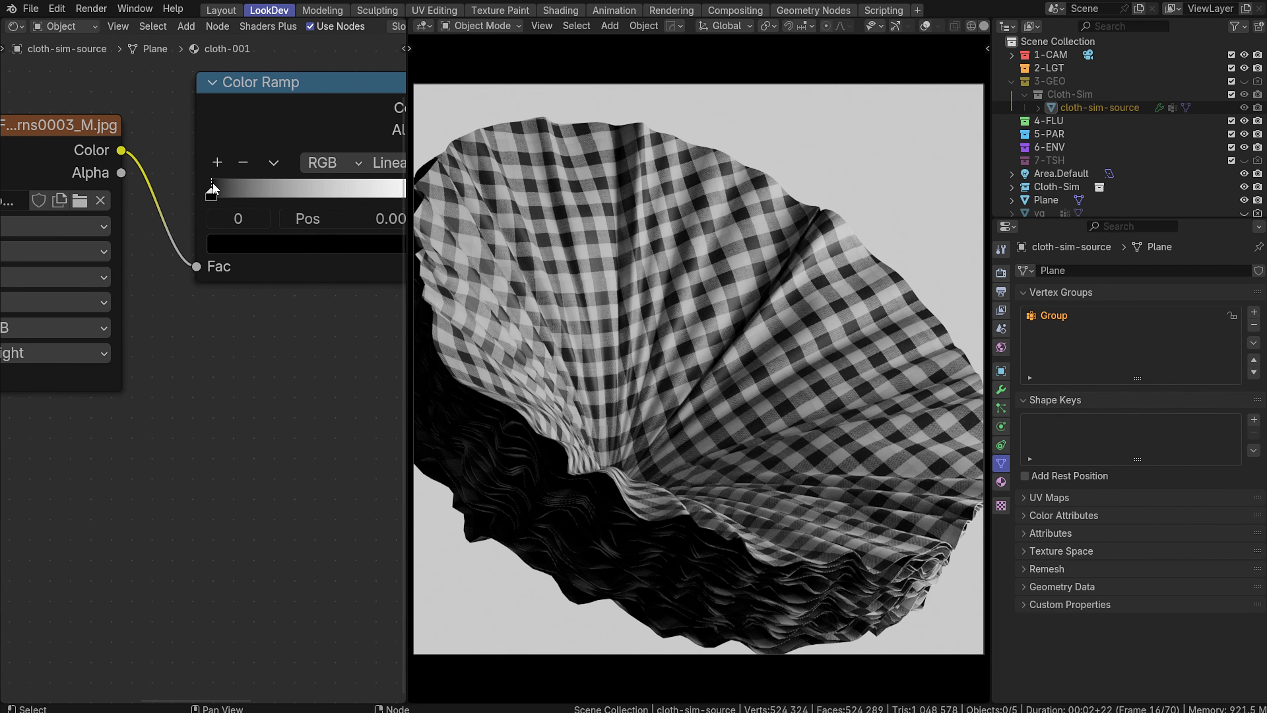
middle_click_drag(213, 189, 66, 211)
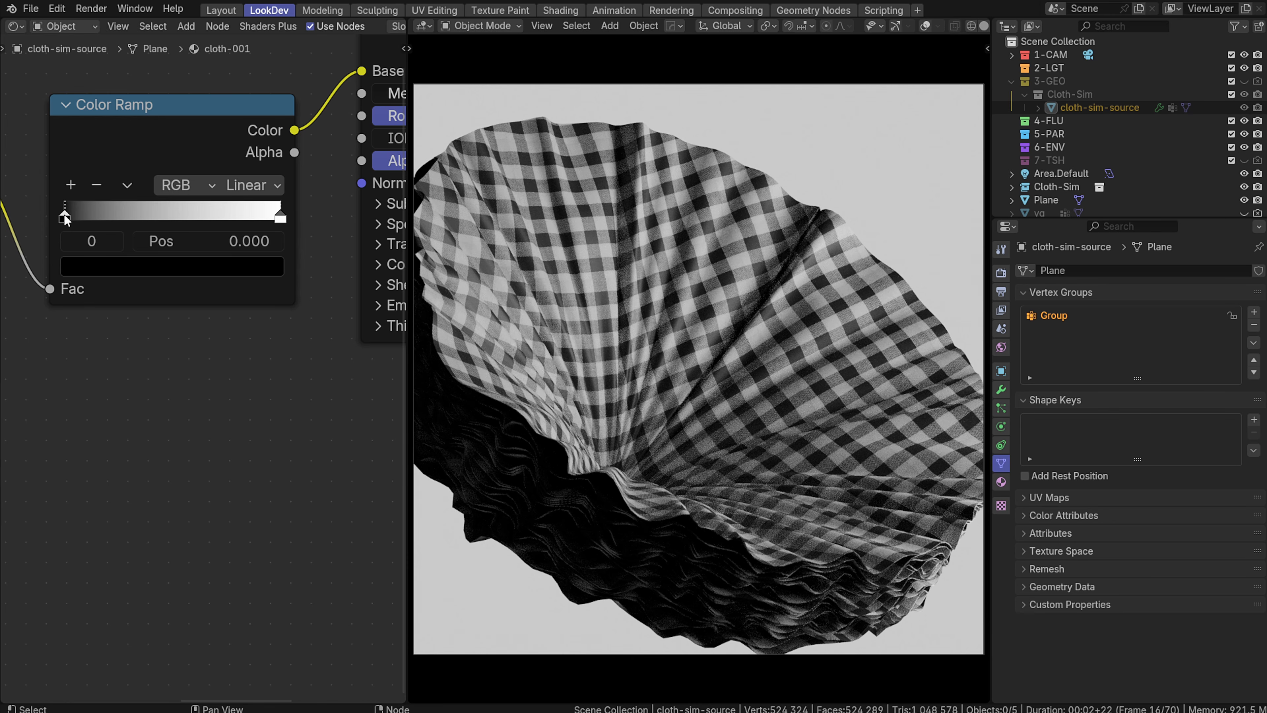
left_click(139, 268)
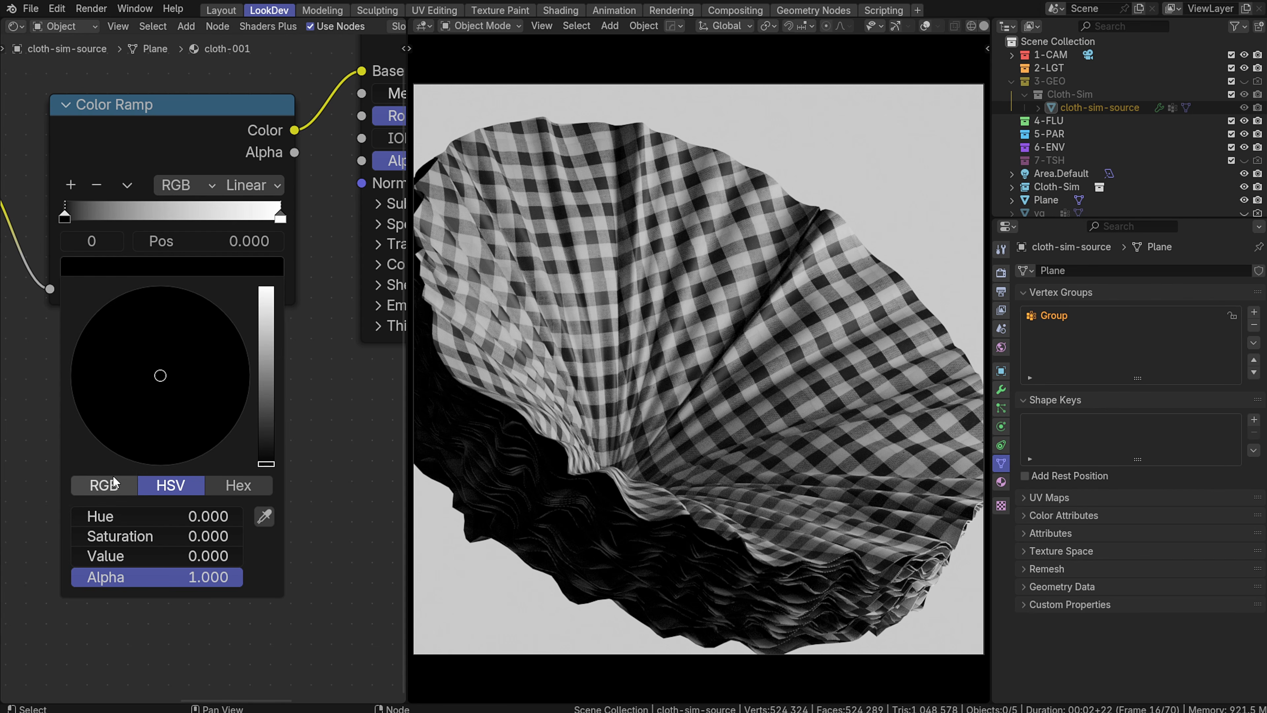
left_click(132, 487)
left_click_drag(132, 534, 229, 535)
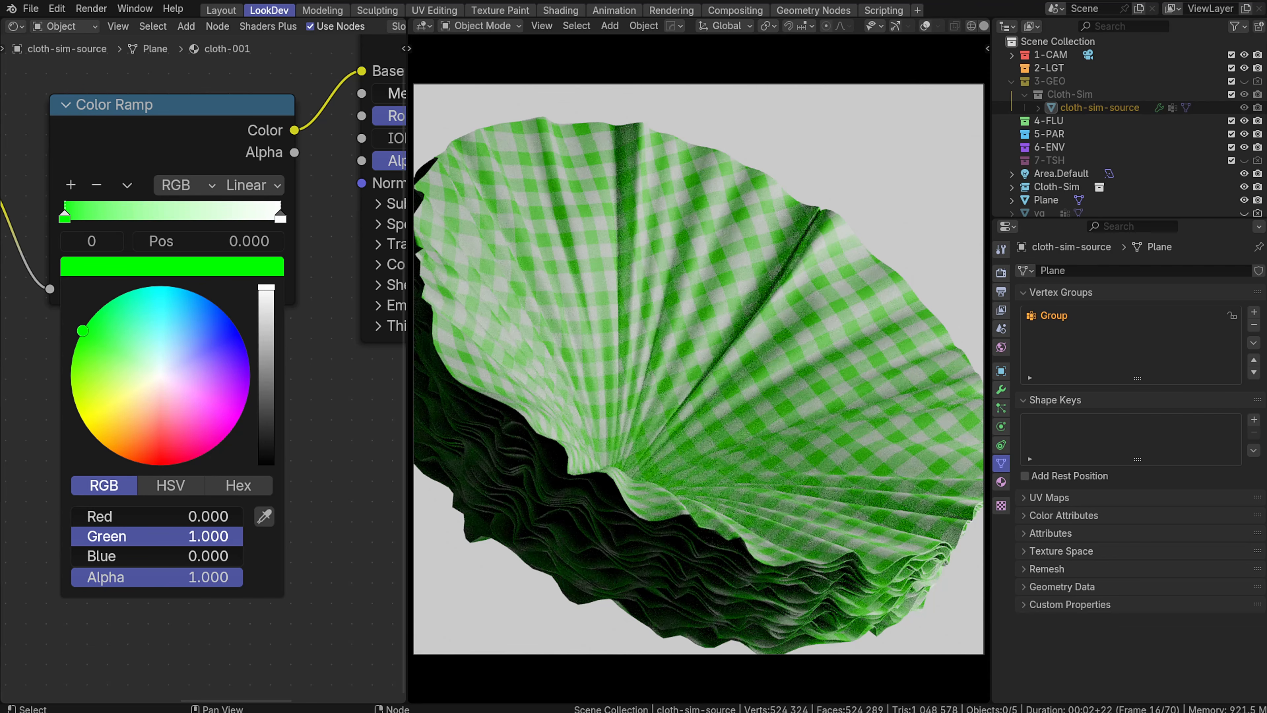
left_click(171, 485)
left_click_drag(164, 556, 24, 555)
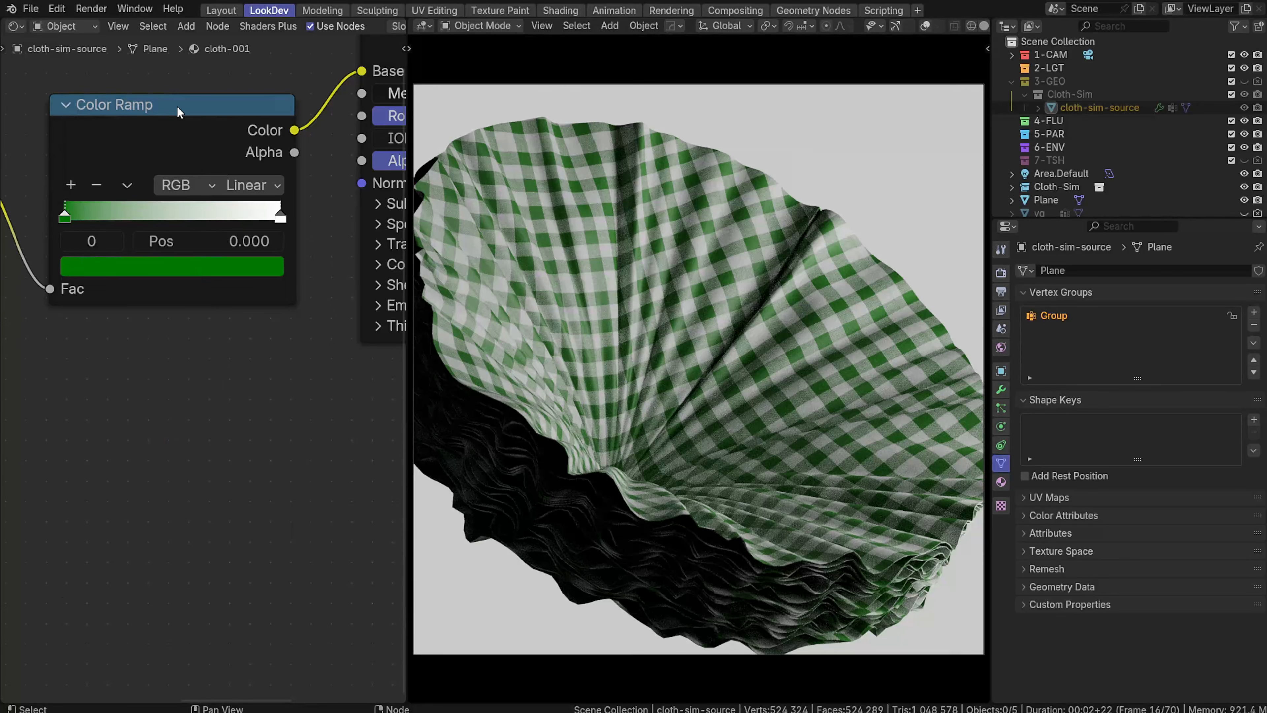
Turn the Color Ramp's last stop magenta by reducing its Green component to zero
left_click(281, 217)
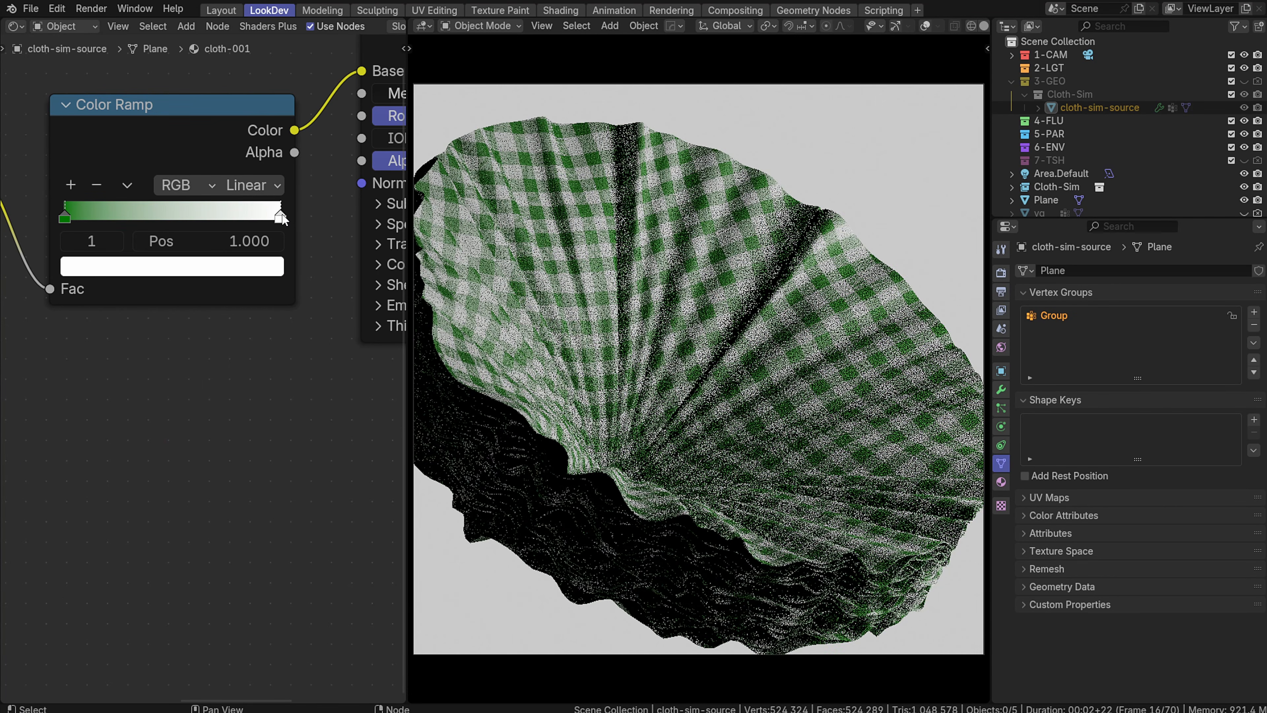
left_click(224, 266)
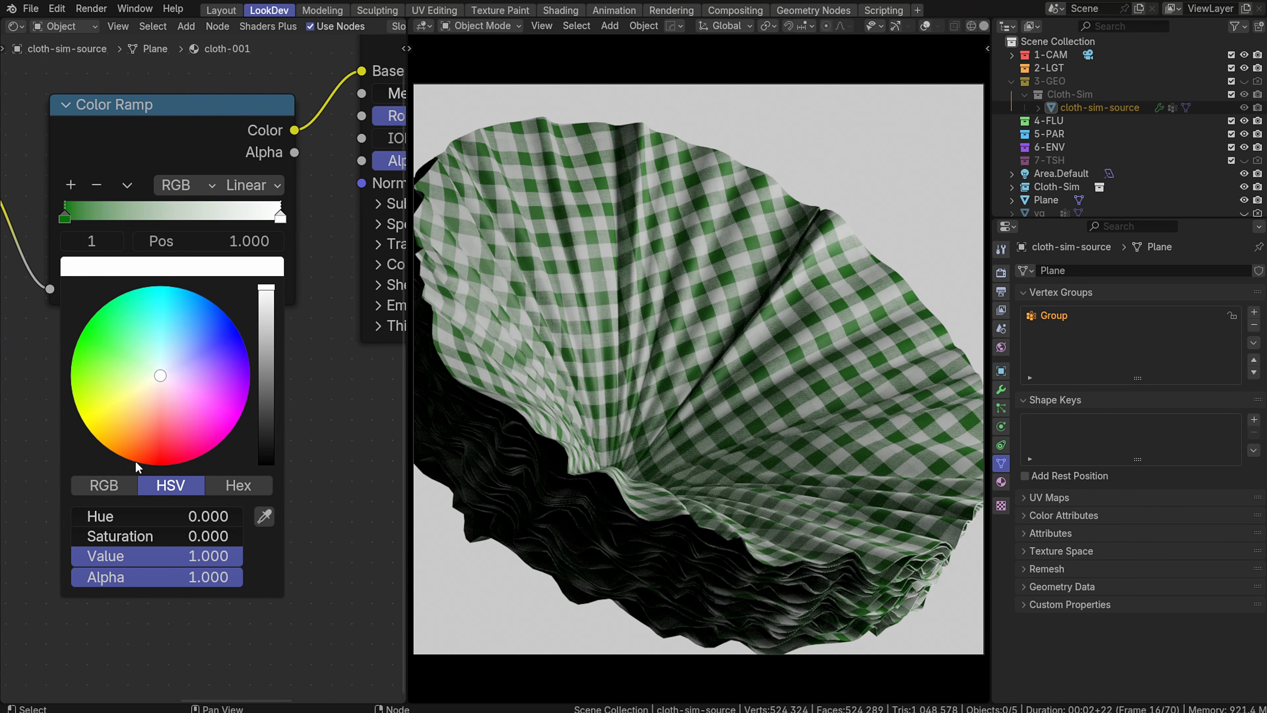
left_click(103, 485)
left_click_drag(149, 536, 80, 533)
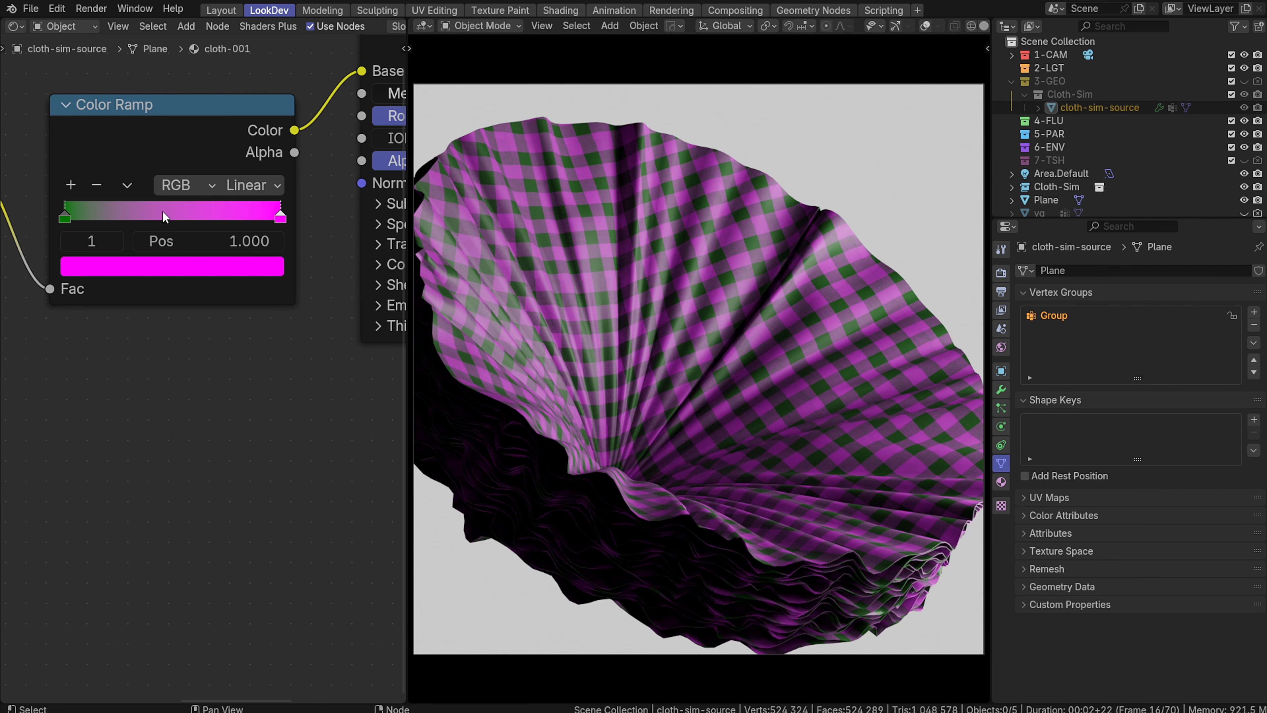
Make the Color Ramp's first stop near black, with saturation 0 and value 0.001
left_click(68, 214)
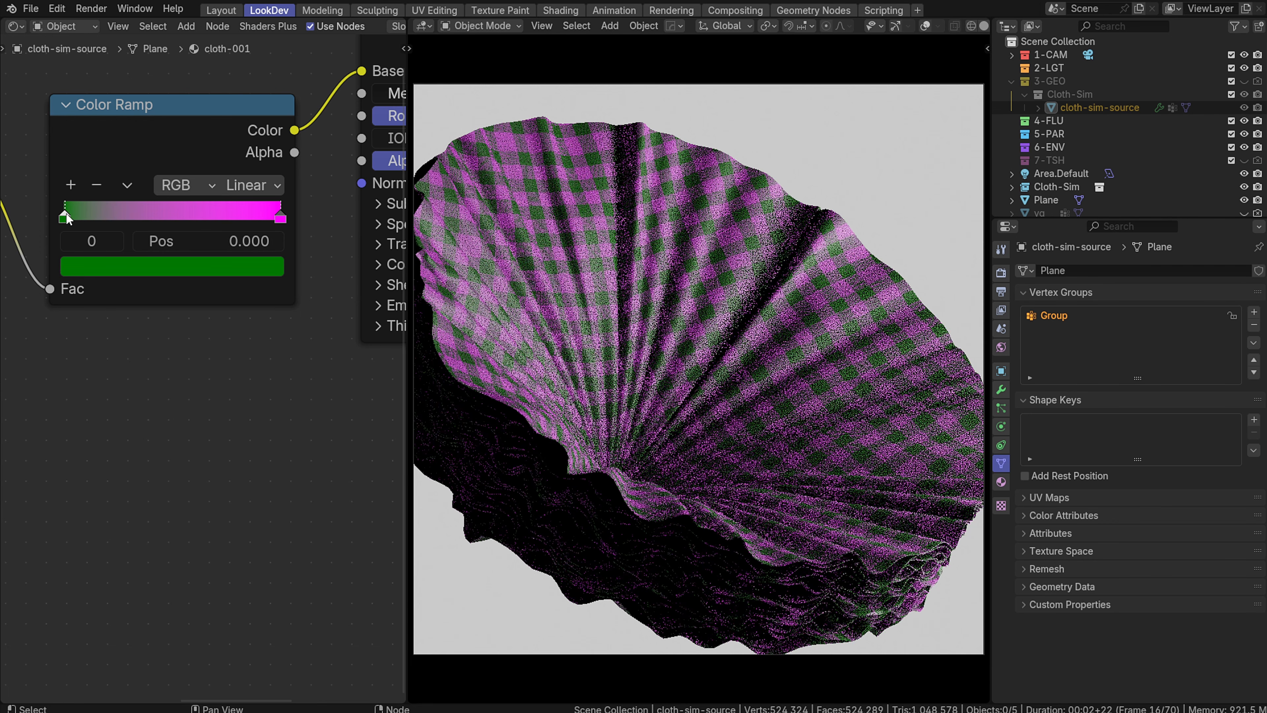
left_click(125, 267)
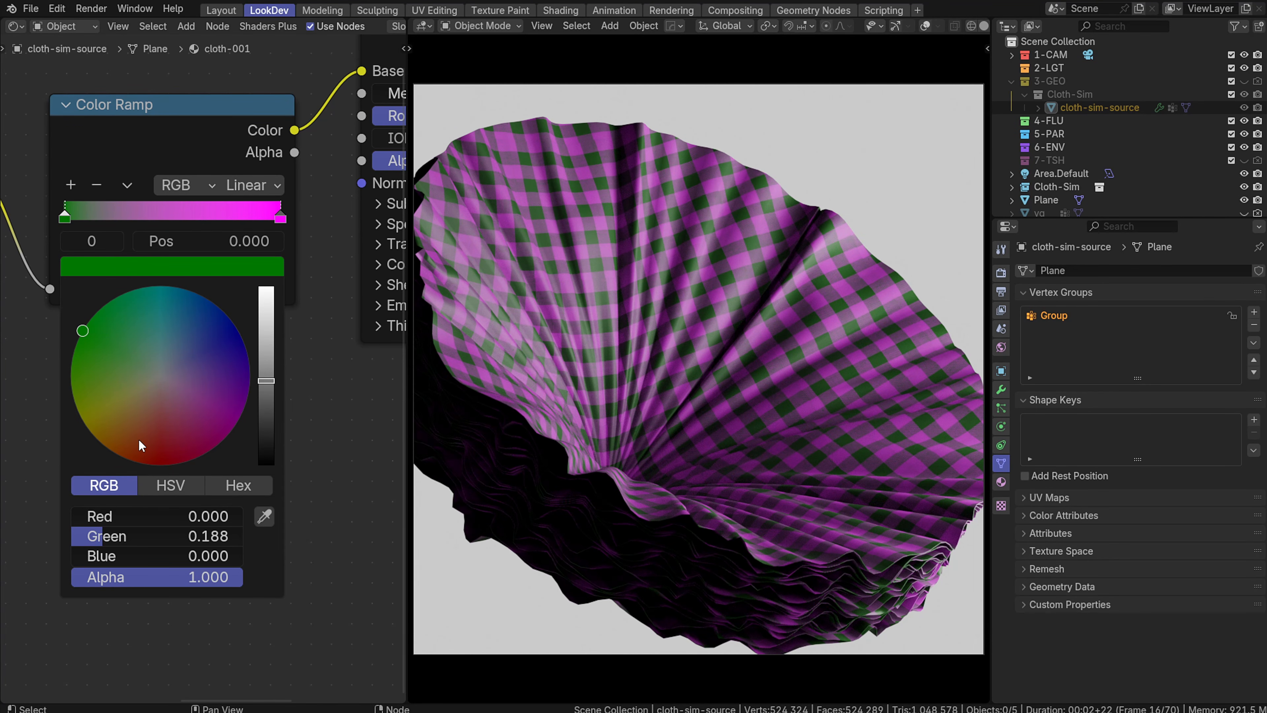
left_click(179, 487)
left_click_drag(118, 556, 71, 555)
left_click_drag(197, 537, 94, 536)
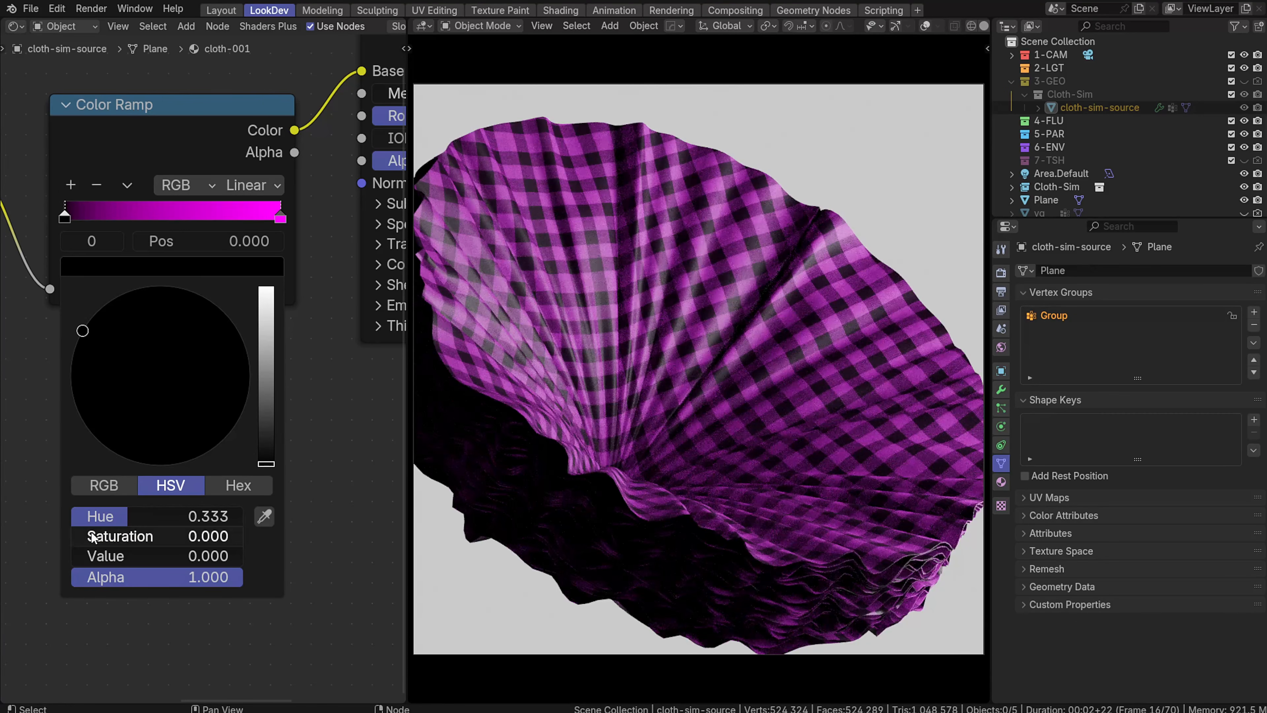
left_click(151, 551)
type("0.001")
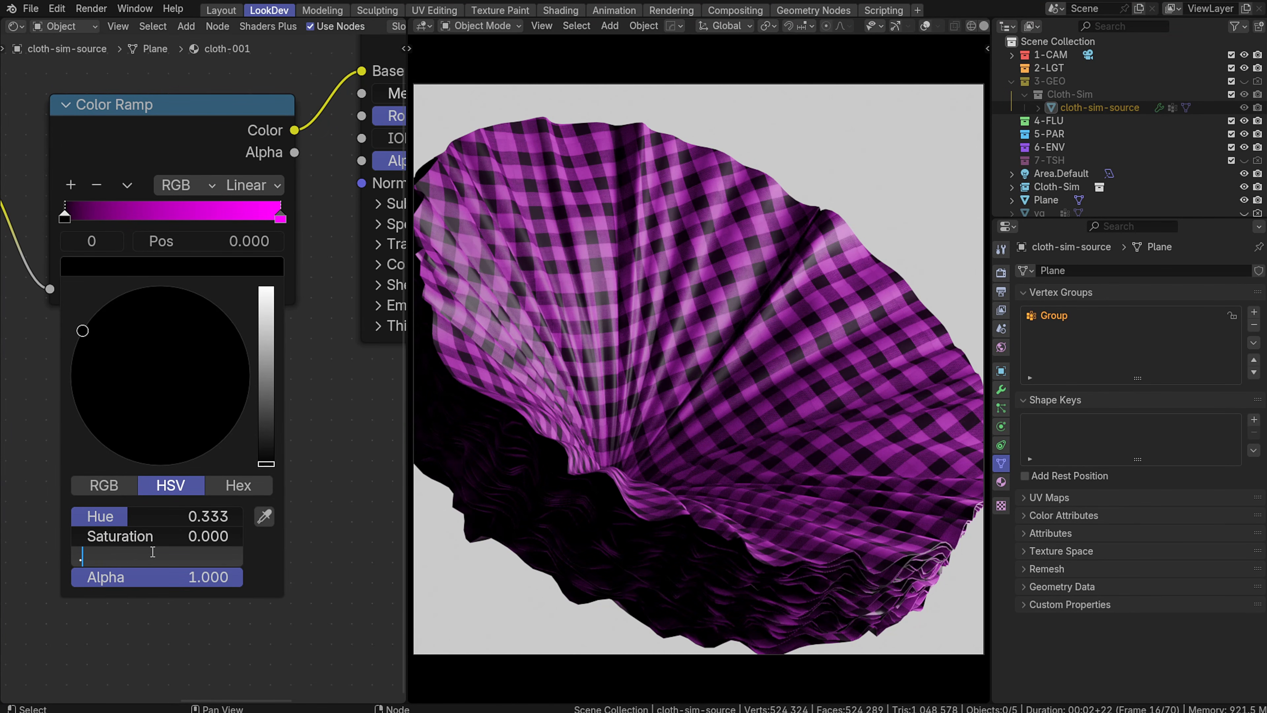
key("Return")
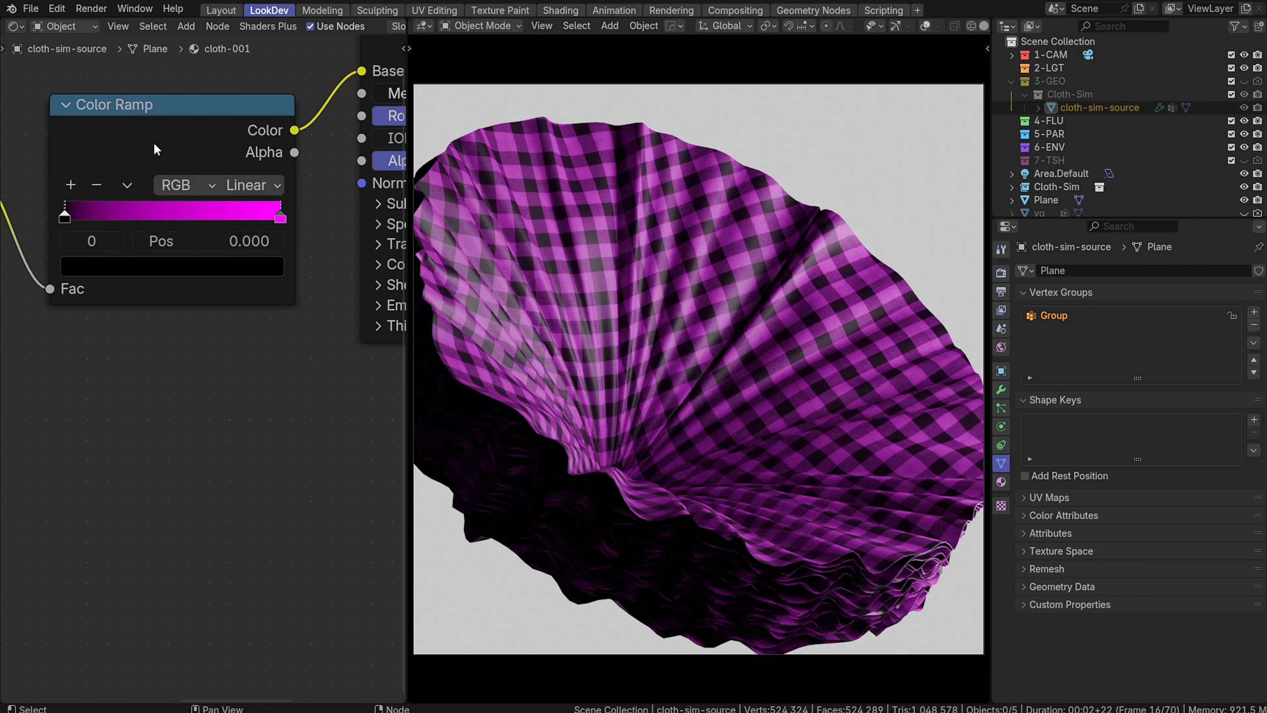
Turn the Color Ramp's last stop pure red by reducing its Blue component to 0
left_click(279, 219)
left_click(229, 264)
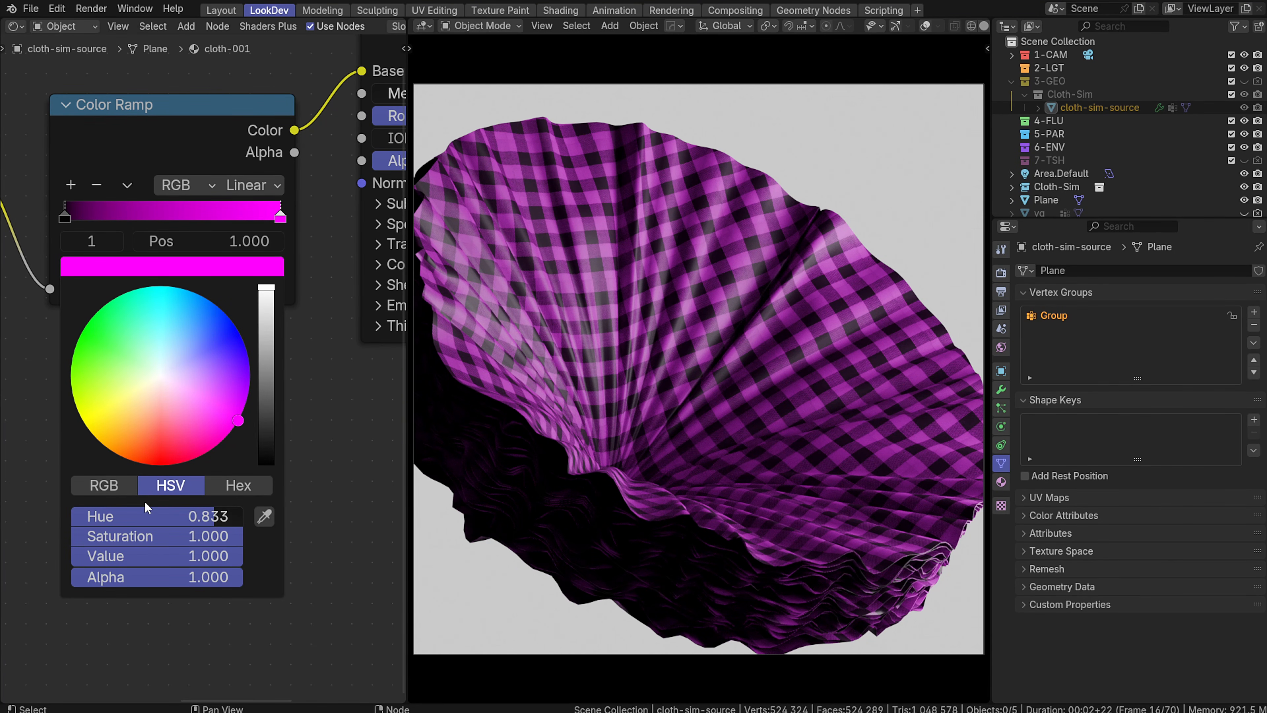
left_click(131, 485)
left_click_drag(134, 555, 30, 555)
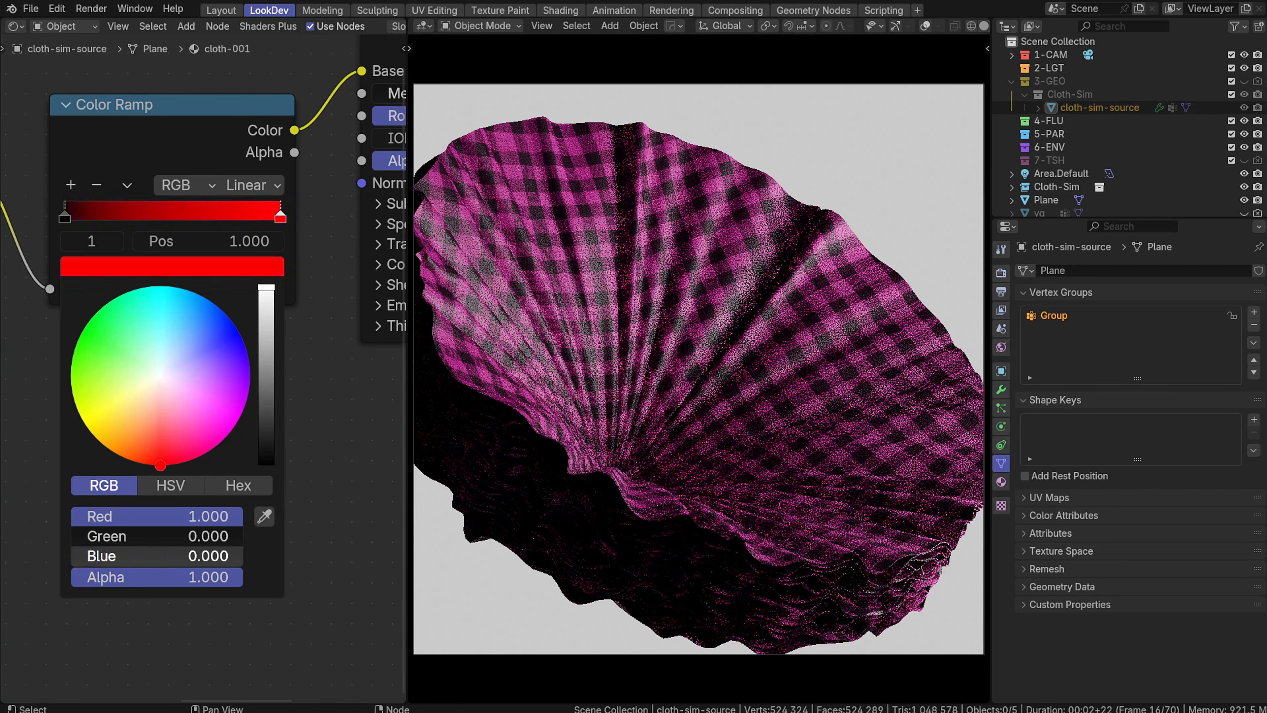
left_click(204, 259)
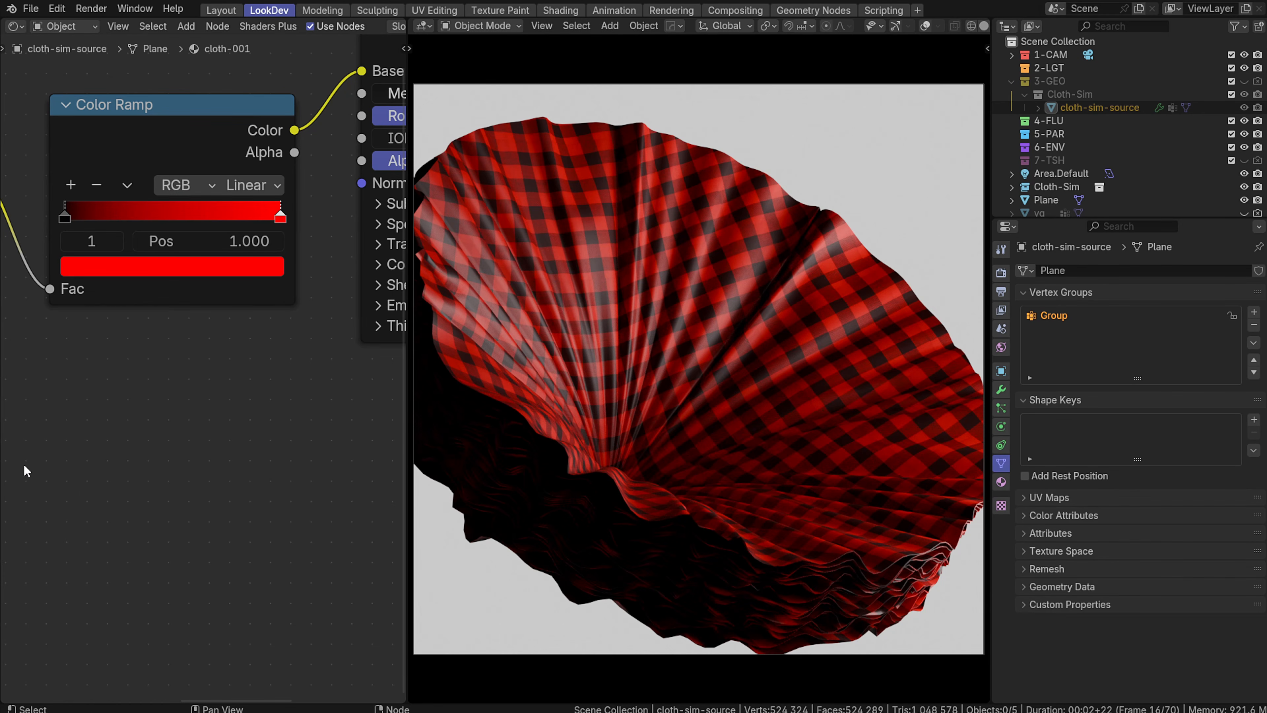
Try a saturation of 0.8 on the Color Ramp's red stop, and readjust it to about 0.952 with a value of 0.806
left_click(186, 265)
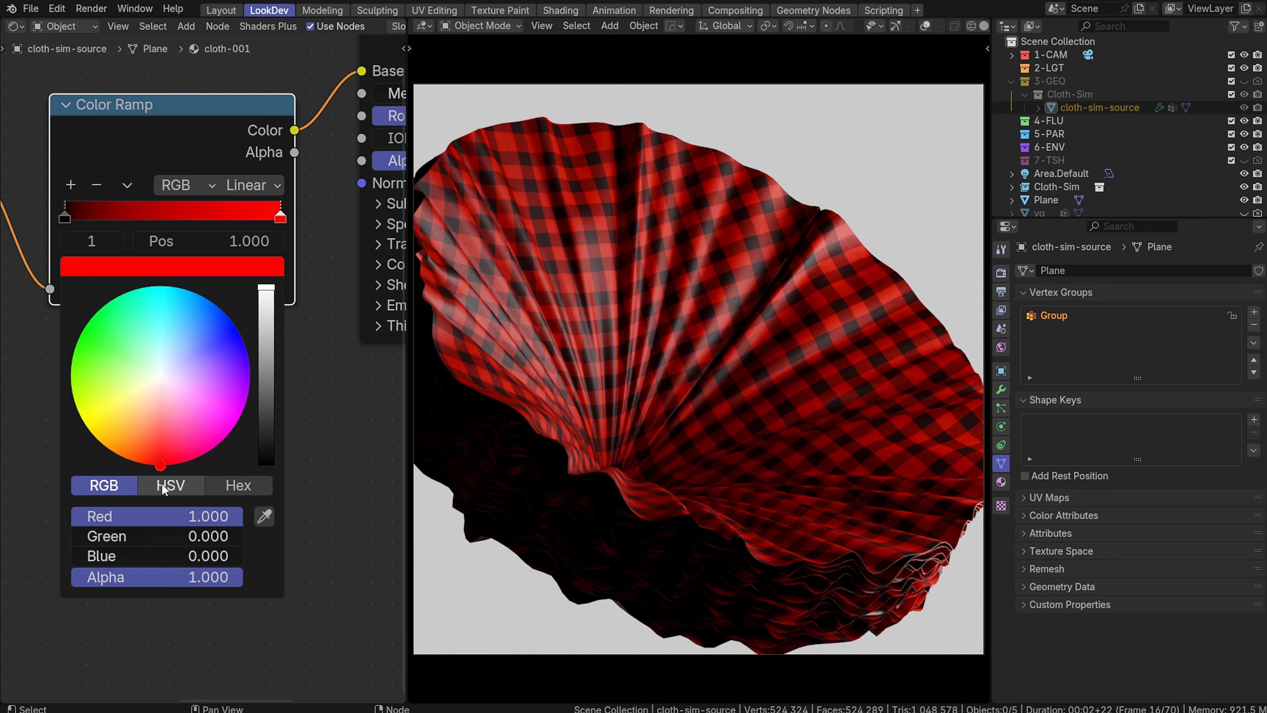
left_click(170, 485)
left_click(168, 537)
type("0.8")
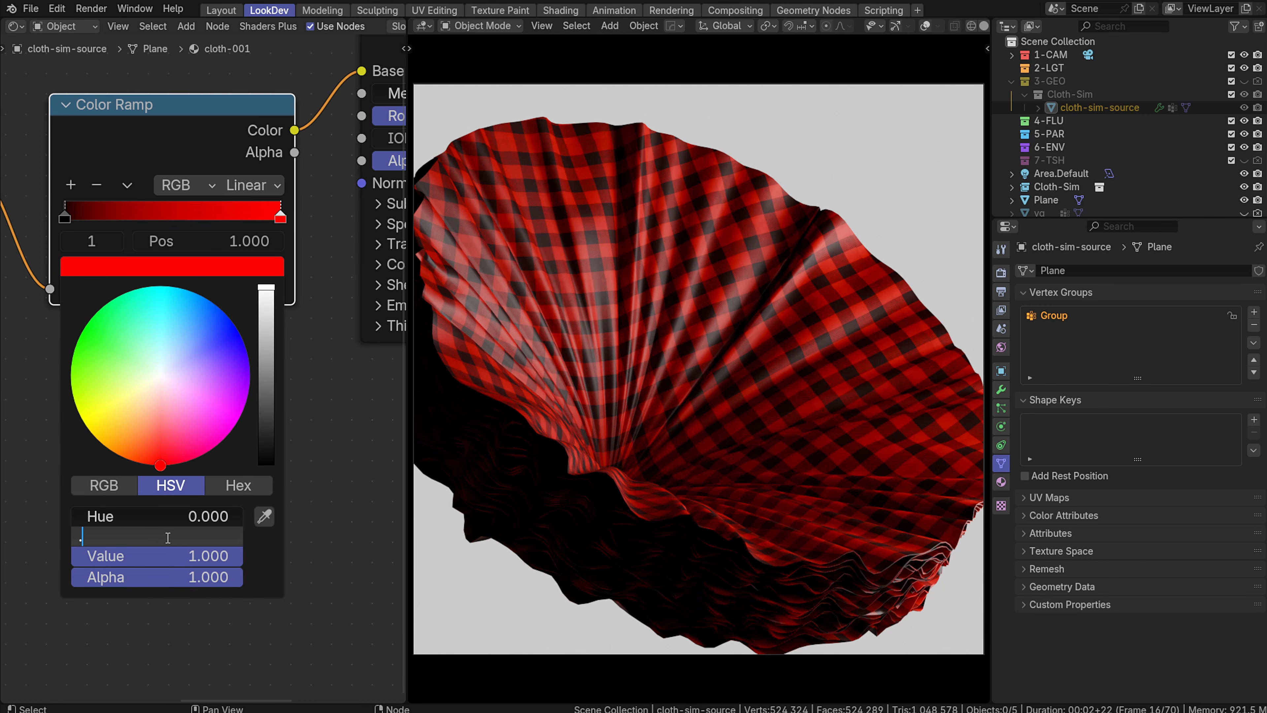
key("Return")
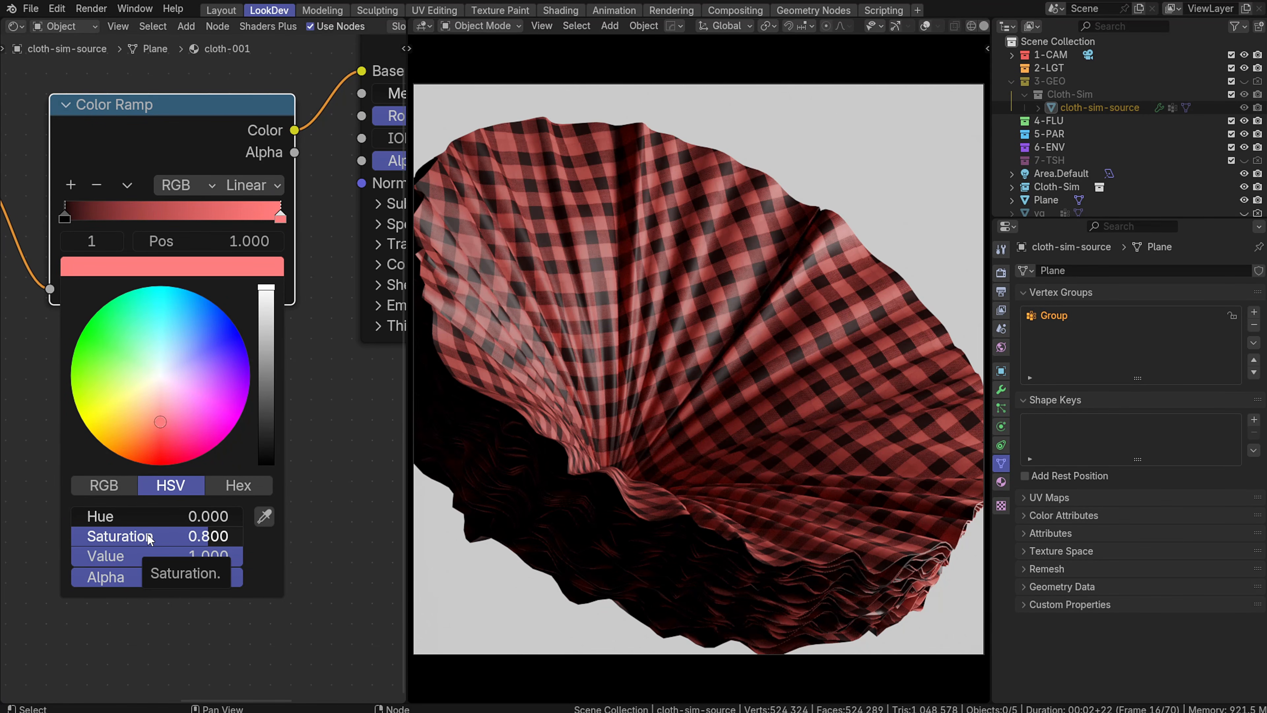
mouse_move(170, 536)
left_mouse_down()
mouse_move(192, 536)
mouse_move(214, 562)
mouse_move(171, 562)
mouse_move(236, 555)
mouse_move(246, 536)
left_mouse_up()
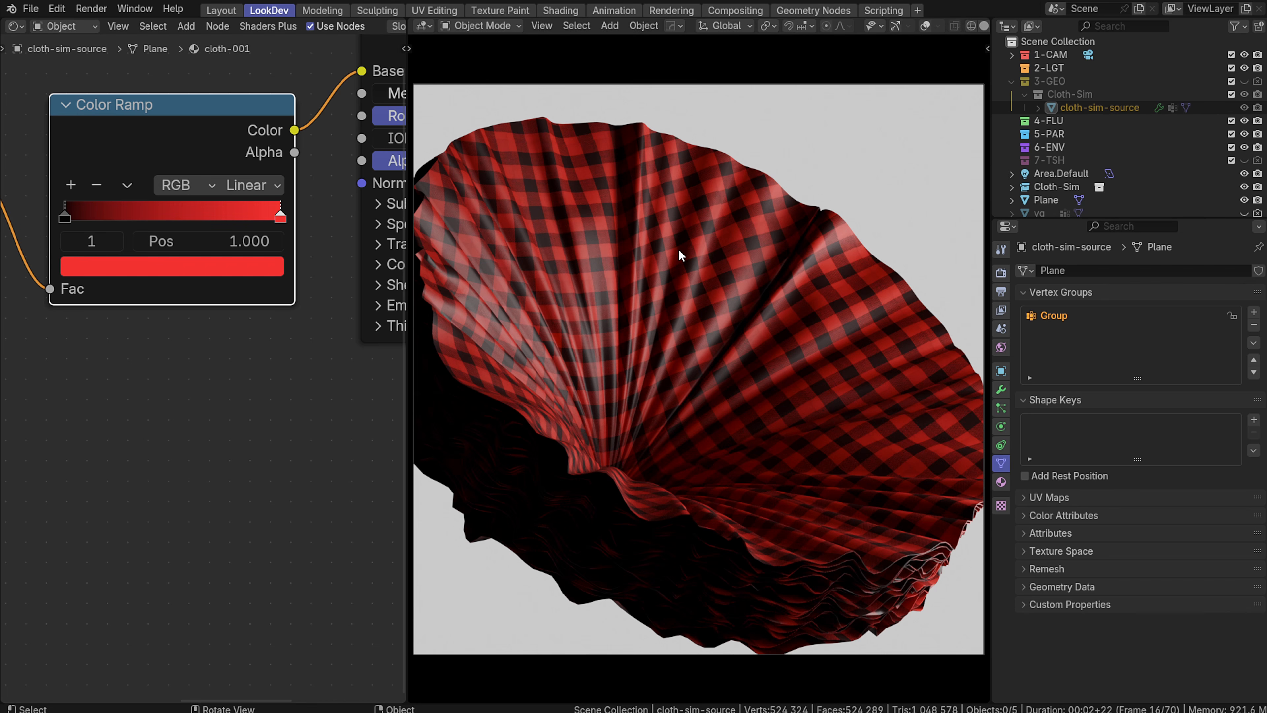
Examine the node chain from the image texture through the Color Ramp to the Principled BSDF's inputs
scroll(187, 359, "down", 2)
middle_click_drag(187, 358, 471, 270)
mouse_move(369, 313)
middle_mouse_down()
mouse_move(142, 357)
mouse_move(357, 301)
middle_mouse_up()
mouse_move(272, 247)
middle_mouse_down()
mouse_move(195, 382)
mouse_move(66, 305)
middle_mouse_up()
mouse_move(262, 332)
middle_mouse_down()
mouse_move(226, 394)
mouse_move(215, 274)
middle_mouse_up()
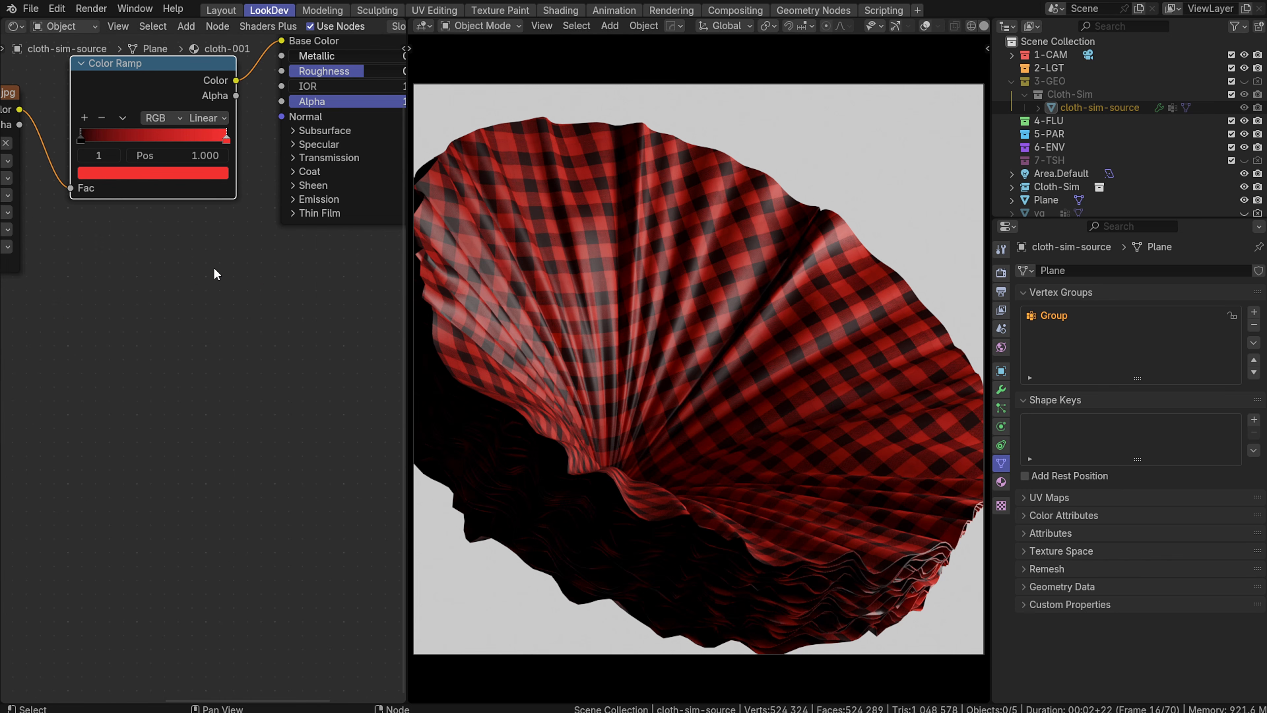
mouse_move(221, 224)
middle_mouse_down()
mouse_move(243, 325)
mouse_move(227, 379)
middle_mouse_up()
middle_click_drag(191, 396, 113, 291)
scroll(259, 239, "up", 3)
scroll(278, 129, "up", 3)
middle_click_drag(278, 131, 219, 278)
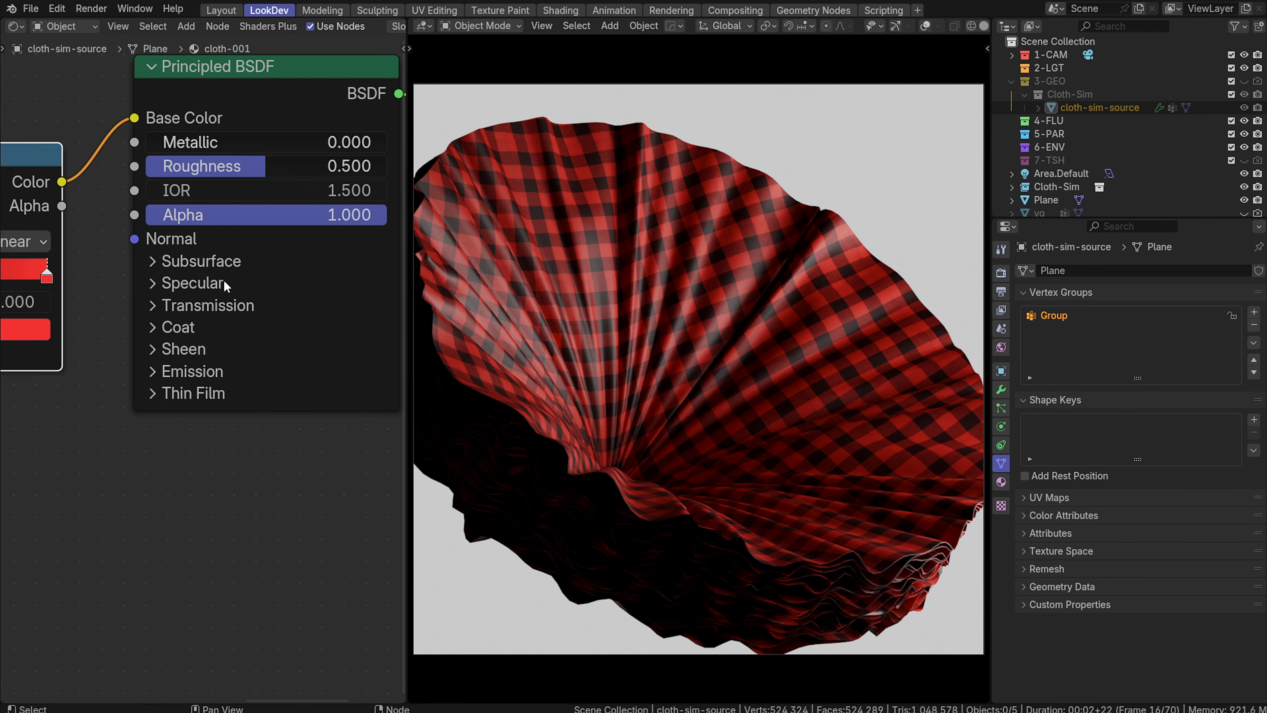
Deepen the Color Ramp's last stop to a darker red with a saturation of about 0.985 and a lower value
middle_click_drag(104, 374, 313, 260)
scroll(212, 249, "down", 4)
scroll(221, 295, "up", 4)
middle_click_drag(221, 294, 229, 205)
left_click(256, 171)
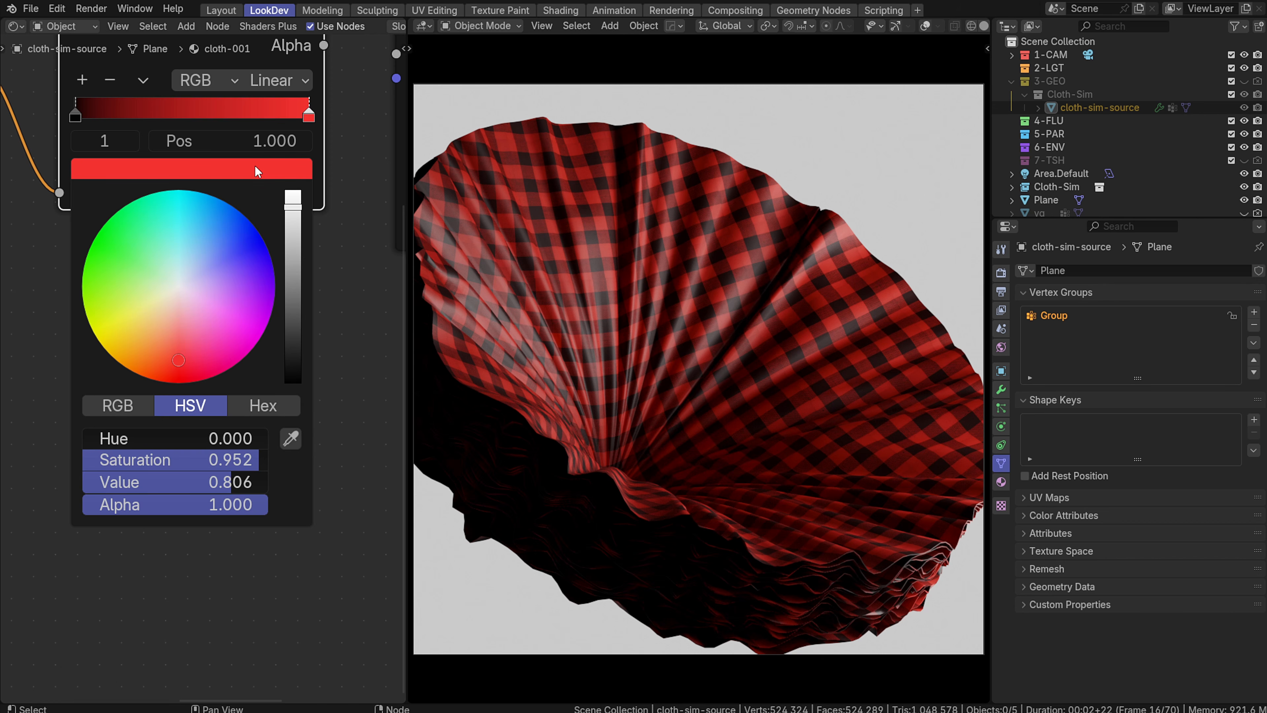
left_click_drag(182, 481, 162, 482)
left_click_drag(178, 361, 177, 370)
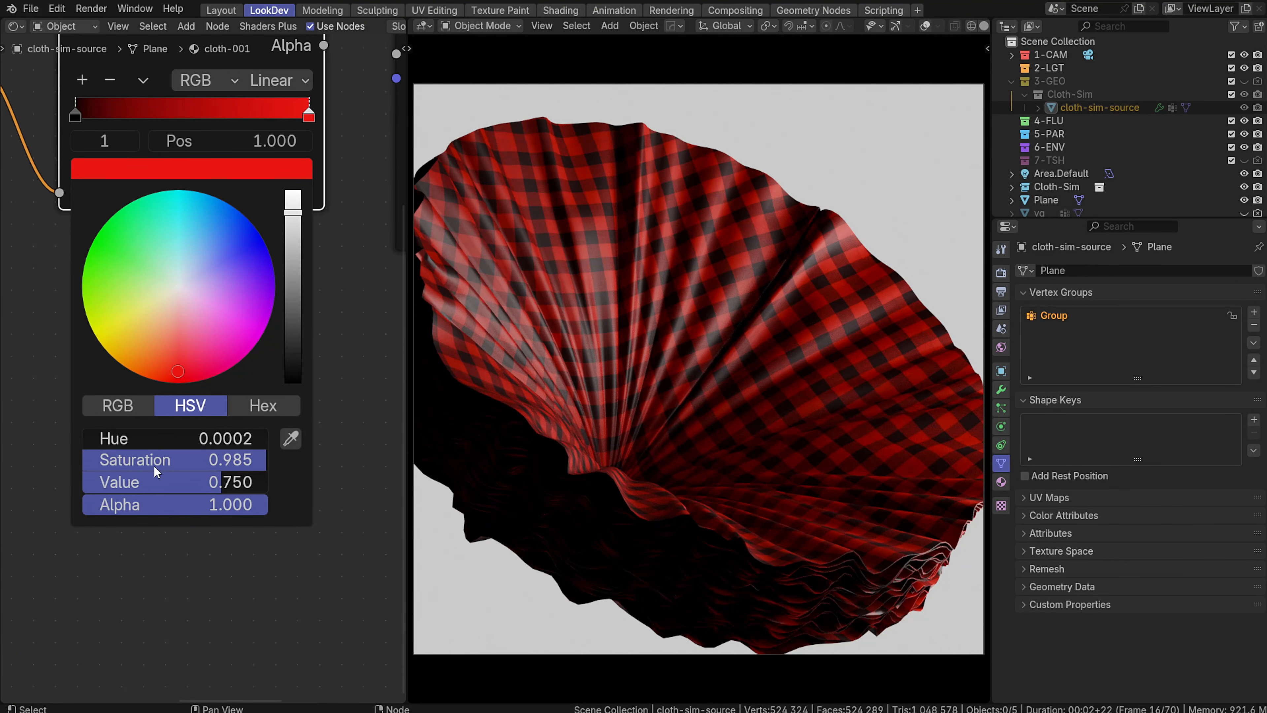
left_click_drag(225, 482, 194, 483)
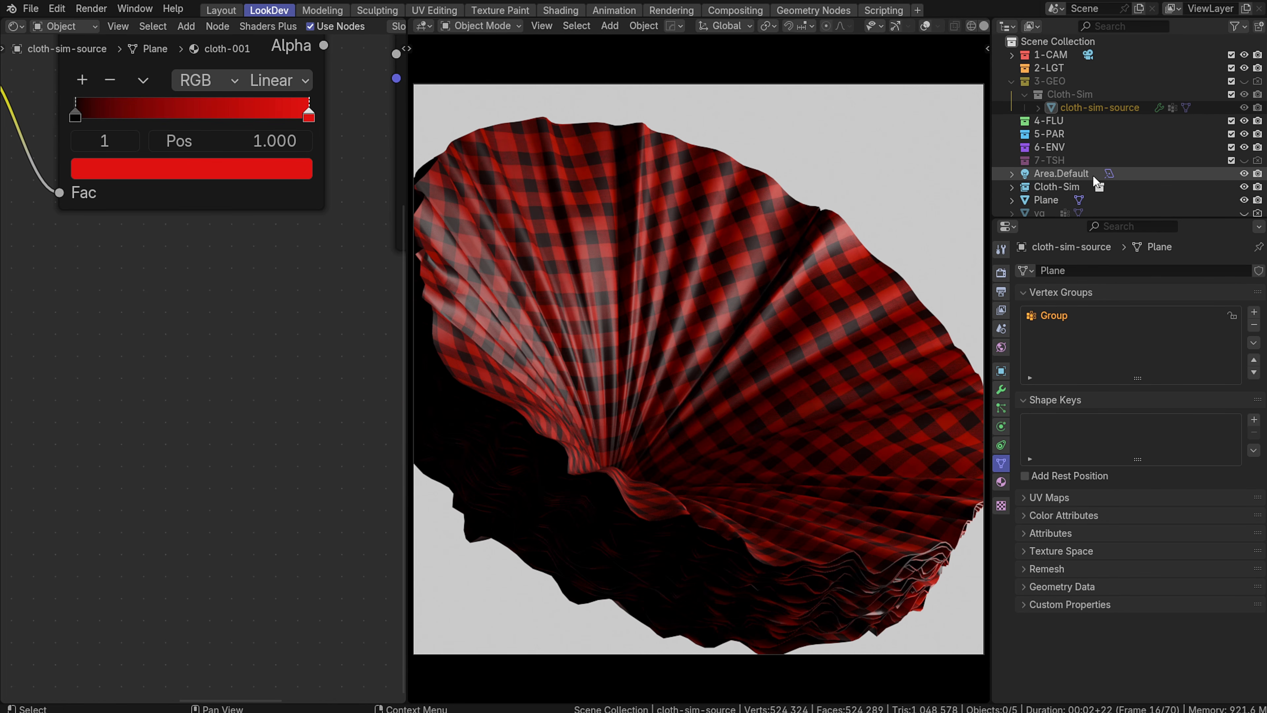
Set the Area.Default light's power to 256 W
scroll(1050, 192, "down", 1)
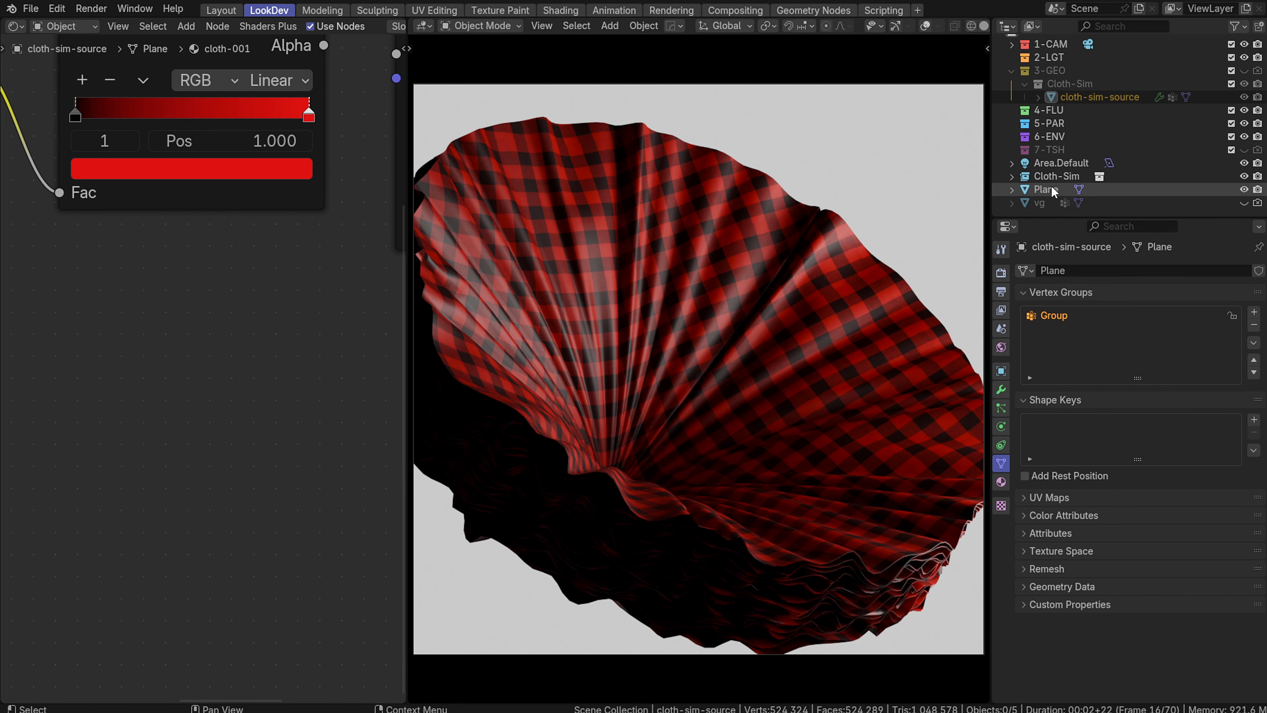
left_click(1042, 165)
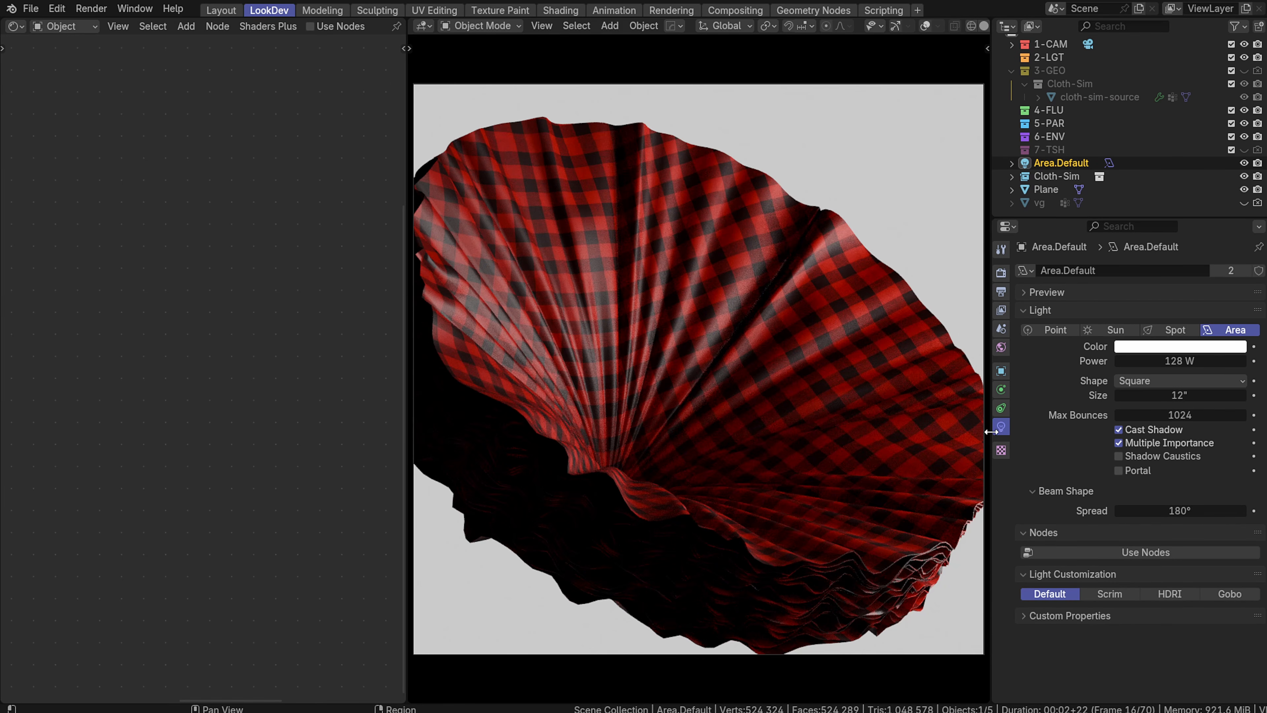
left_click(1167, 356)
type("256")
key("Return")
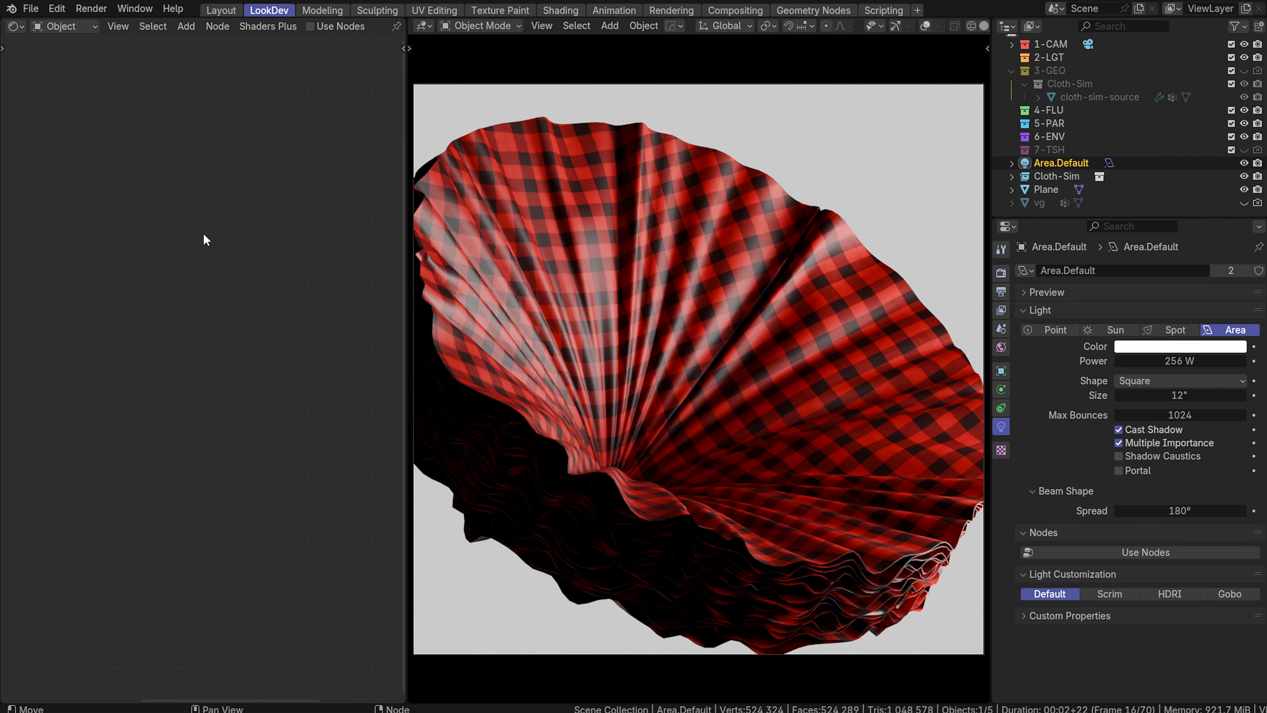
Duplicate the Image Texture node in the cloth-sim-source material and place the copy below the original
left_click(1141, 100)
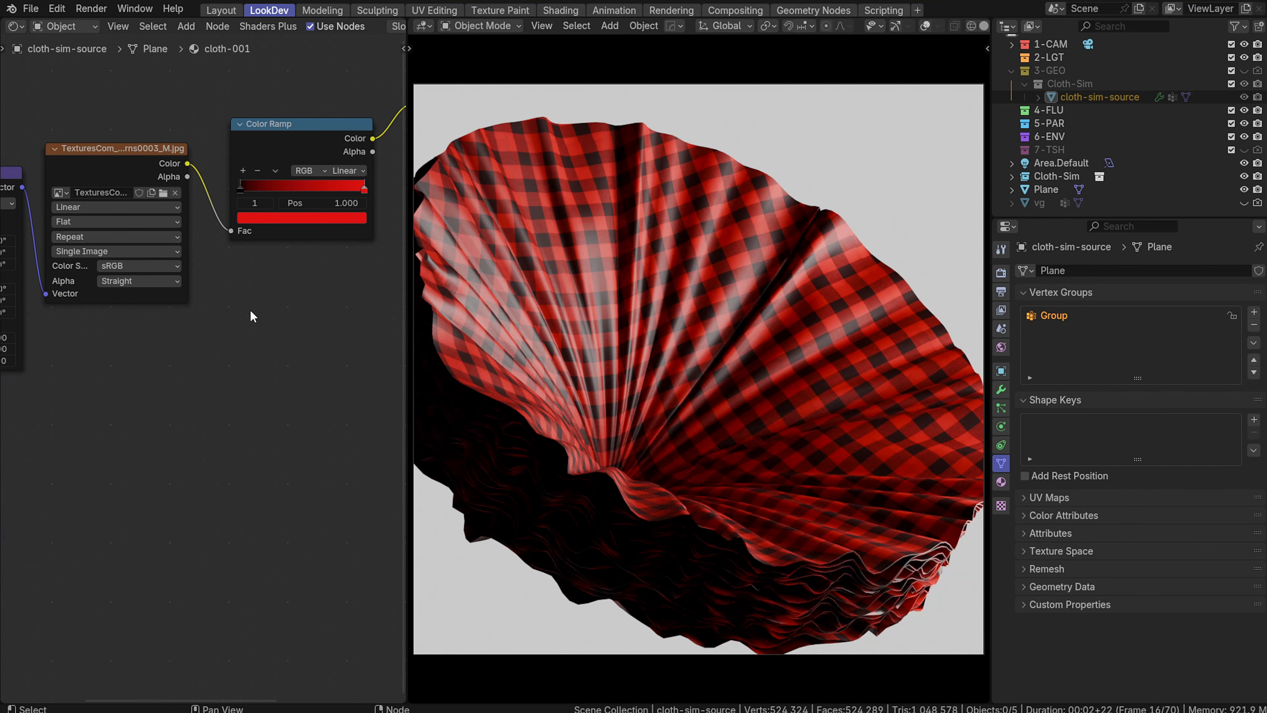
left_click(99, 170)
key("shift+d")
left_click(113, 381)
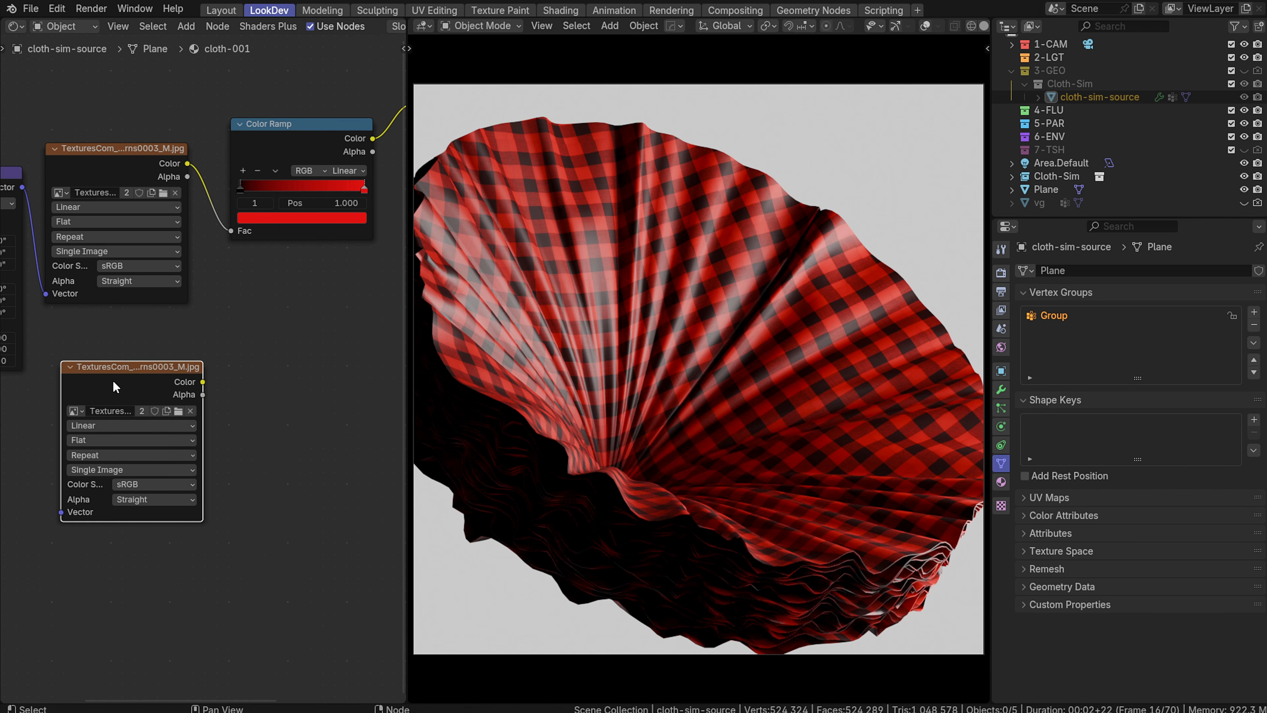
Load FabricPlain0028_2_M.jpg into the duplicated Image Texture node and add a Bump node beside it
left_click(227, 434)
left_click(141, 411)
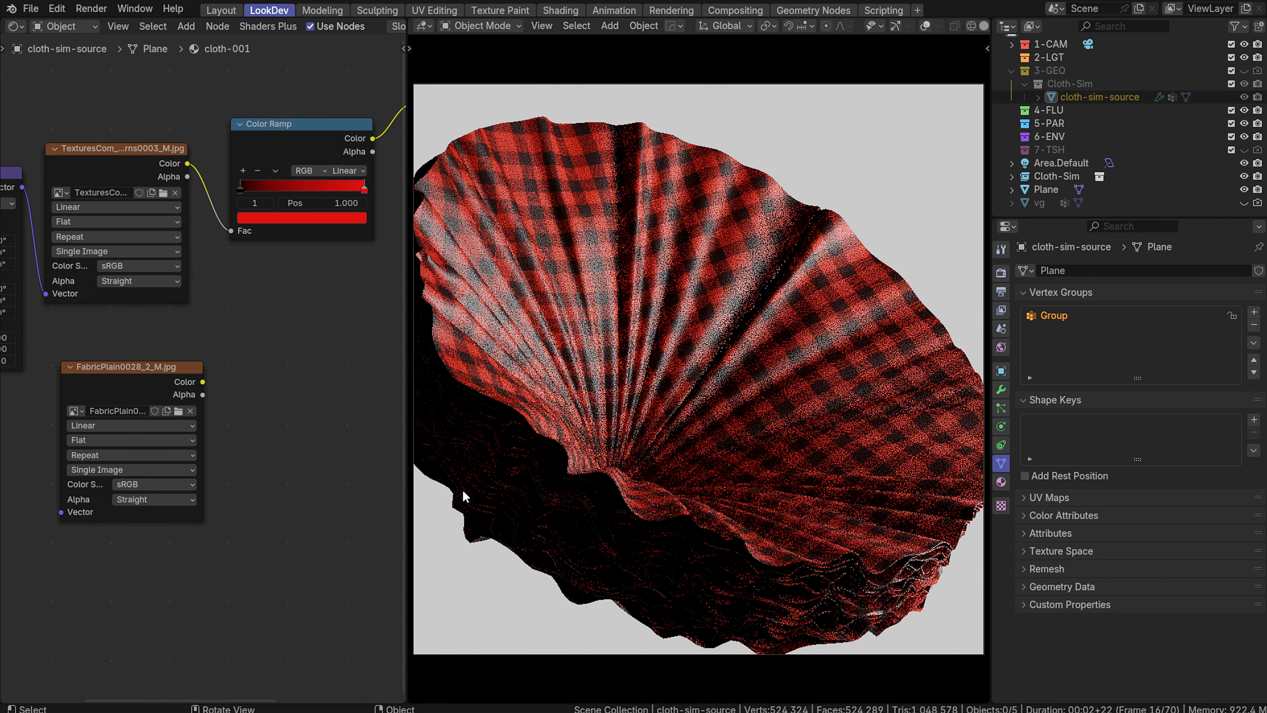
middle_click_drag(239, 299, 122, 325)
key("shift+a")
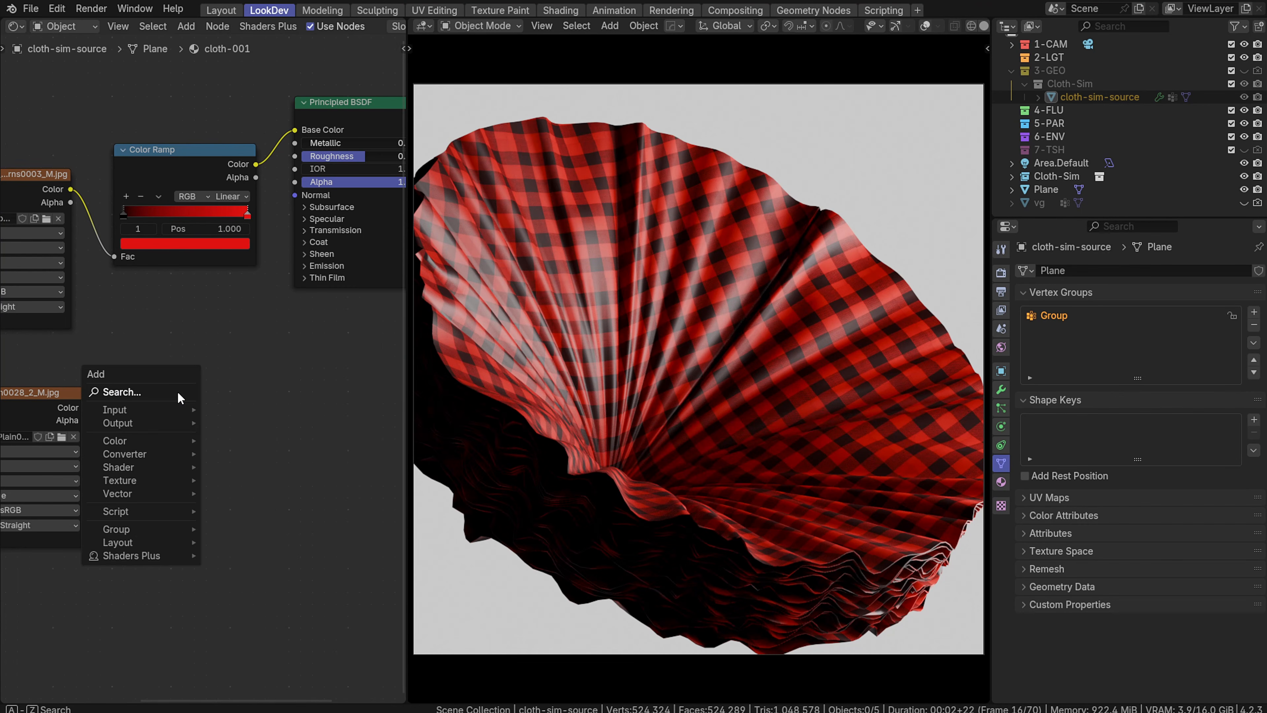
type("bump")
key("Return")
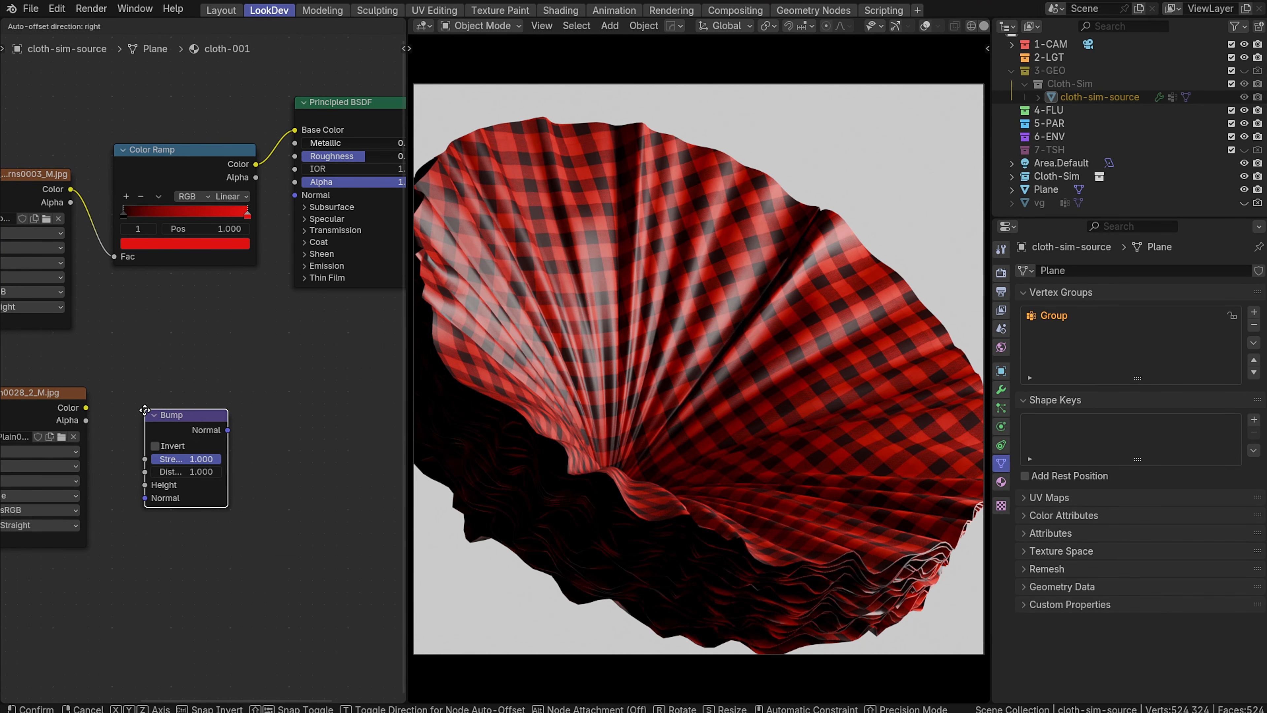
left_click(110, 344)
Connect the plain fabric texture's Color to the Bump's Height and the Bump's Normal to the Principled BSDF's Normal
middle_click_drag(110, 345, 364, 275)
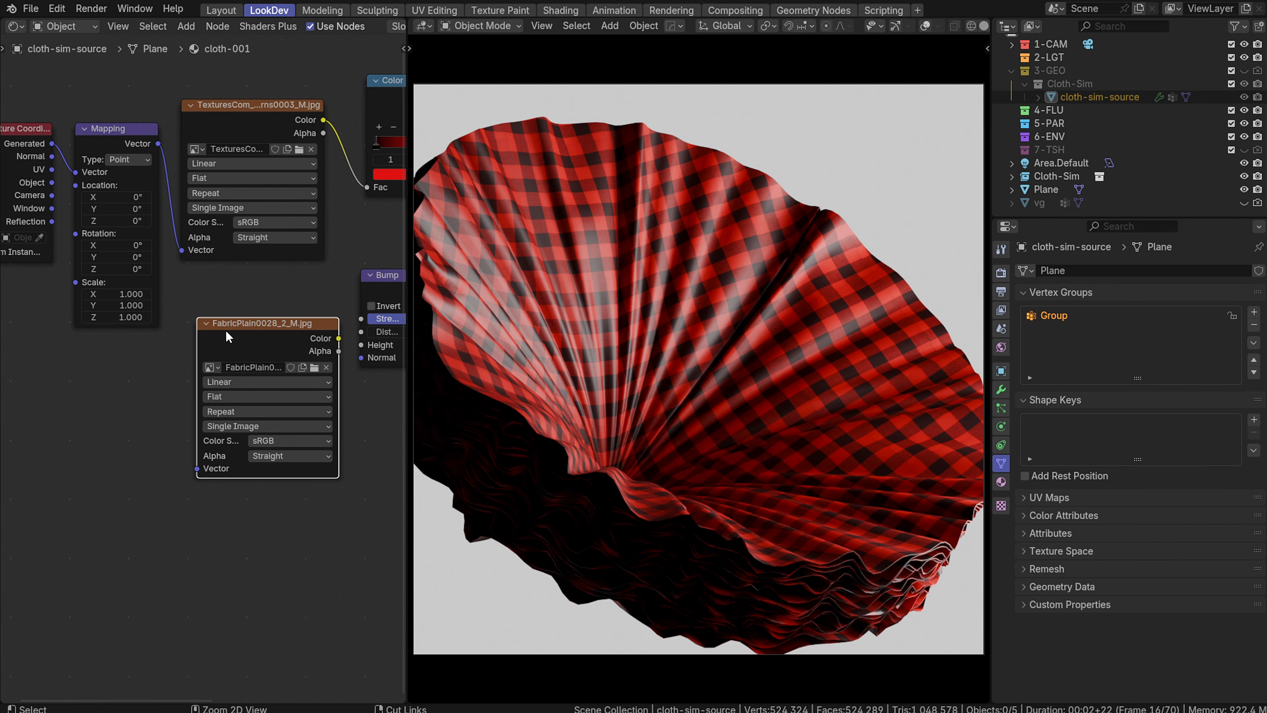
middle_click_drag(226, 331, 149, 353)
scroll(149, 353, "up", 1)
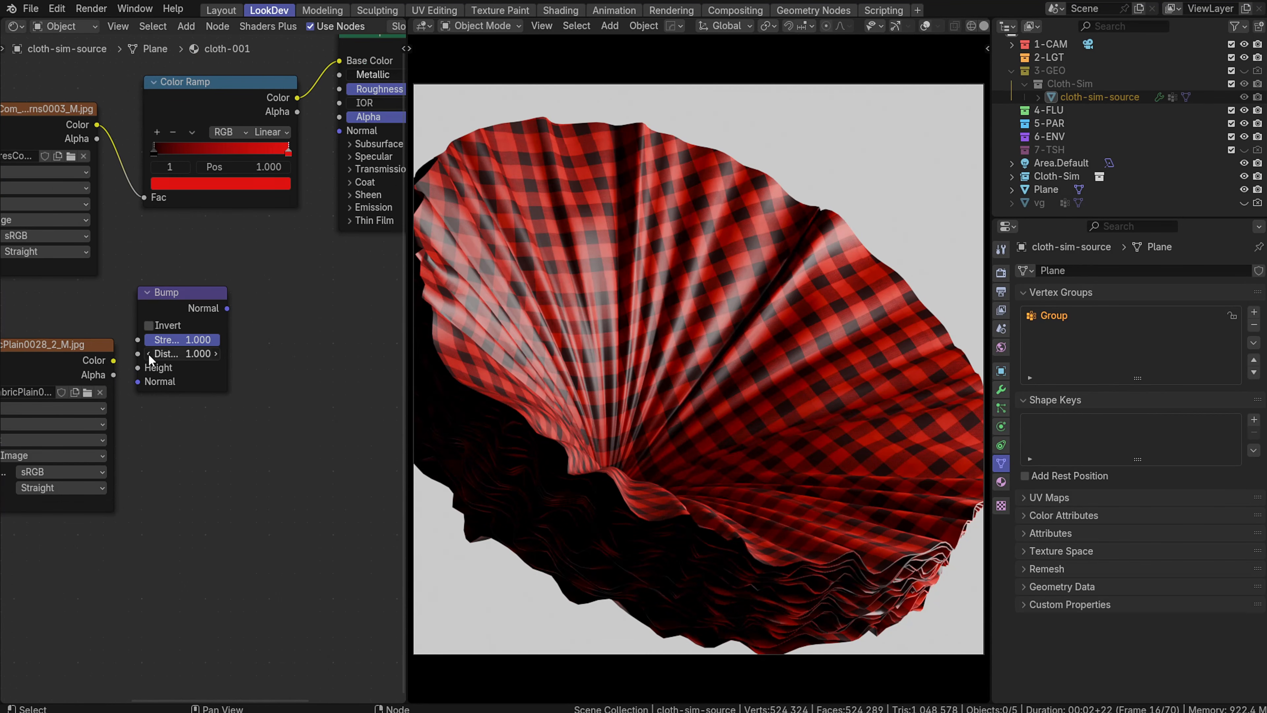
left_click_drag(113, 361, 138, 368)
middle_click_drag(294, 365, 225, 431)
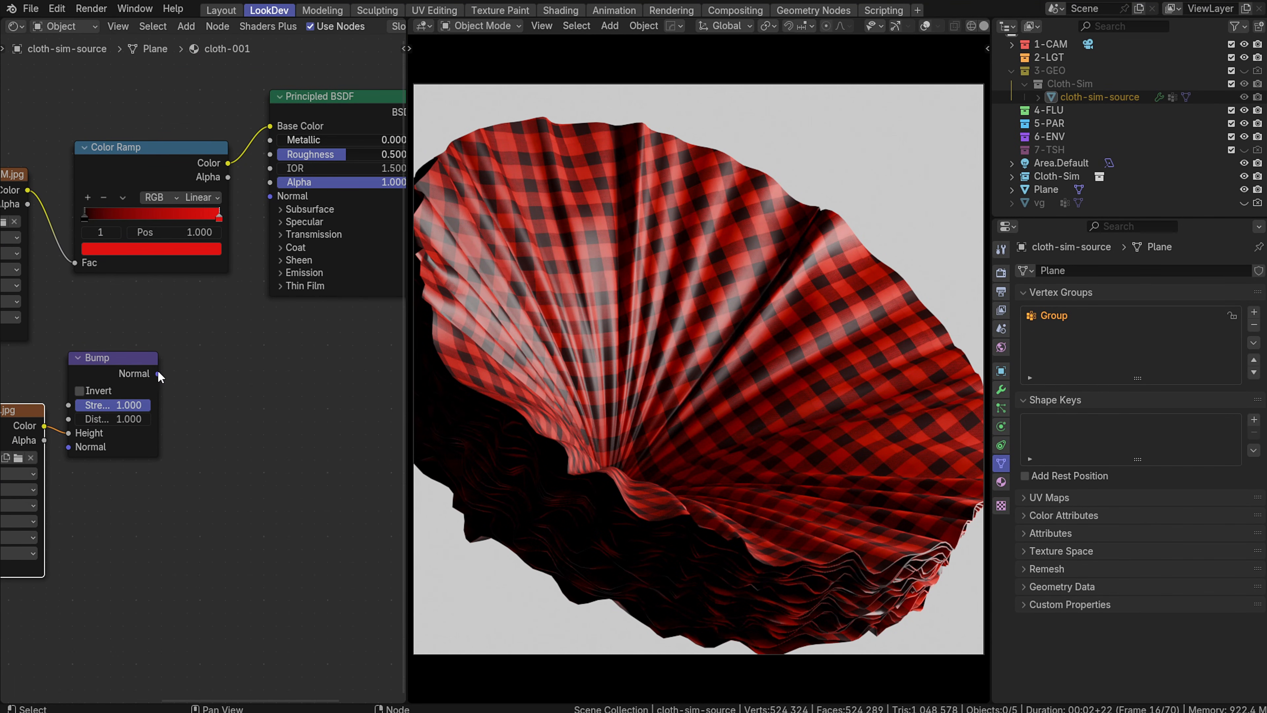
mouse_move(157, 374)
left_mouse_down()
mouse_move(264, 230)
mouse_move(270, 195)
left_mouse_up()
Give the plain fabric texture its own Mapping node driven by the Generated output of a separate Texture Coordinate node
mouse_move(178, 447)
middle_mouse_down()
mouse_move(337, 360)
mouse_move(174, 408)
middle_mouse_up()
left_click_drag(156, 338, 182, 369)
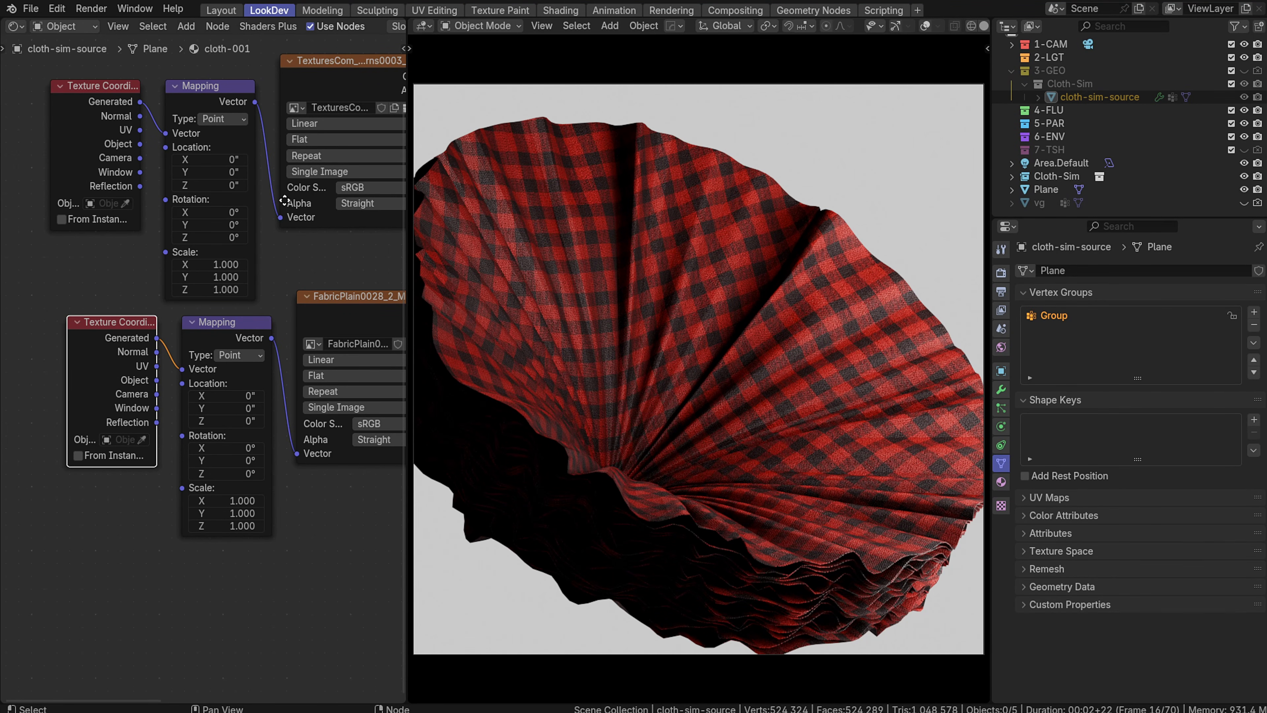
Disconnect the Color Ramp from the Principled BSDF's Base Color and darken the plain base color to a mid grey
middle_click_drag(346, 201, 99, 292)
middle_click_drag(269, 222, 56, 331)
scroll(206, 178, "up", 6)
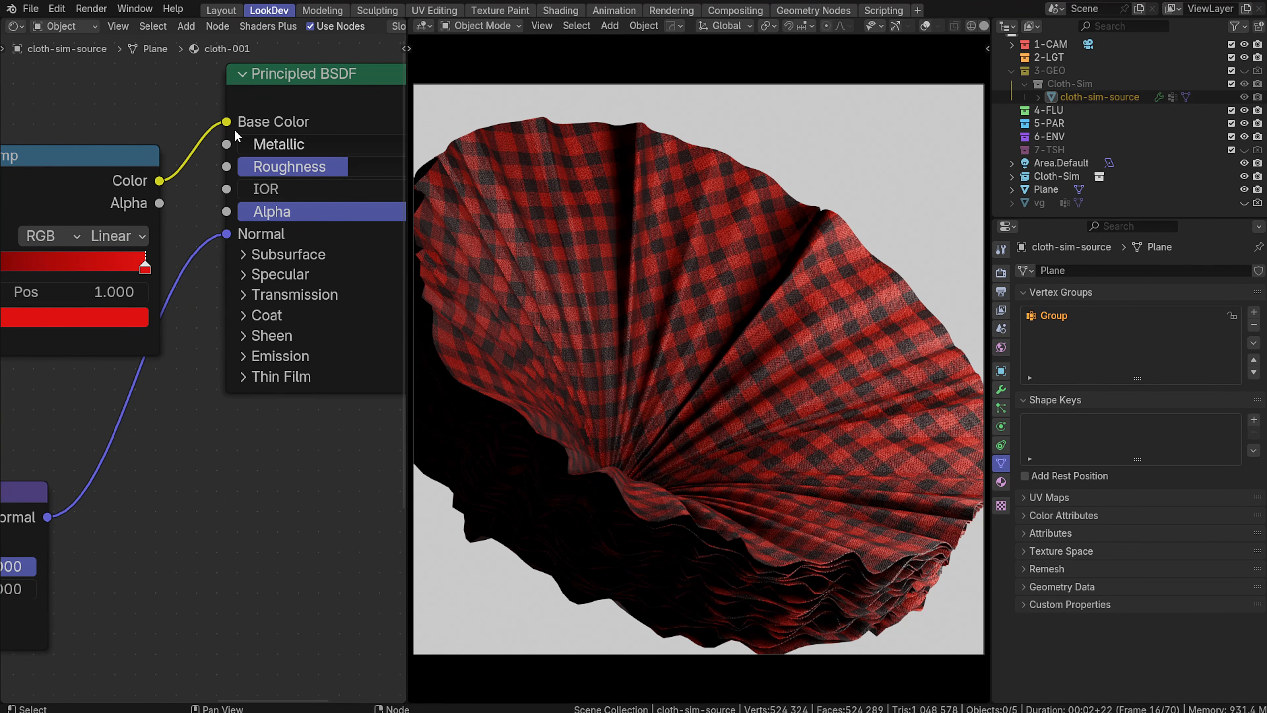
left_click_drag(226, 121, 101, 88)
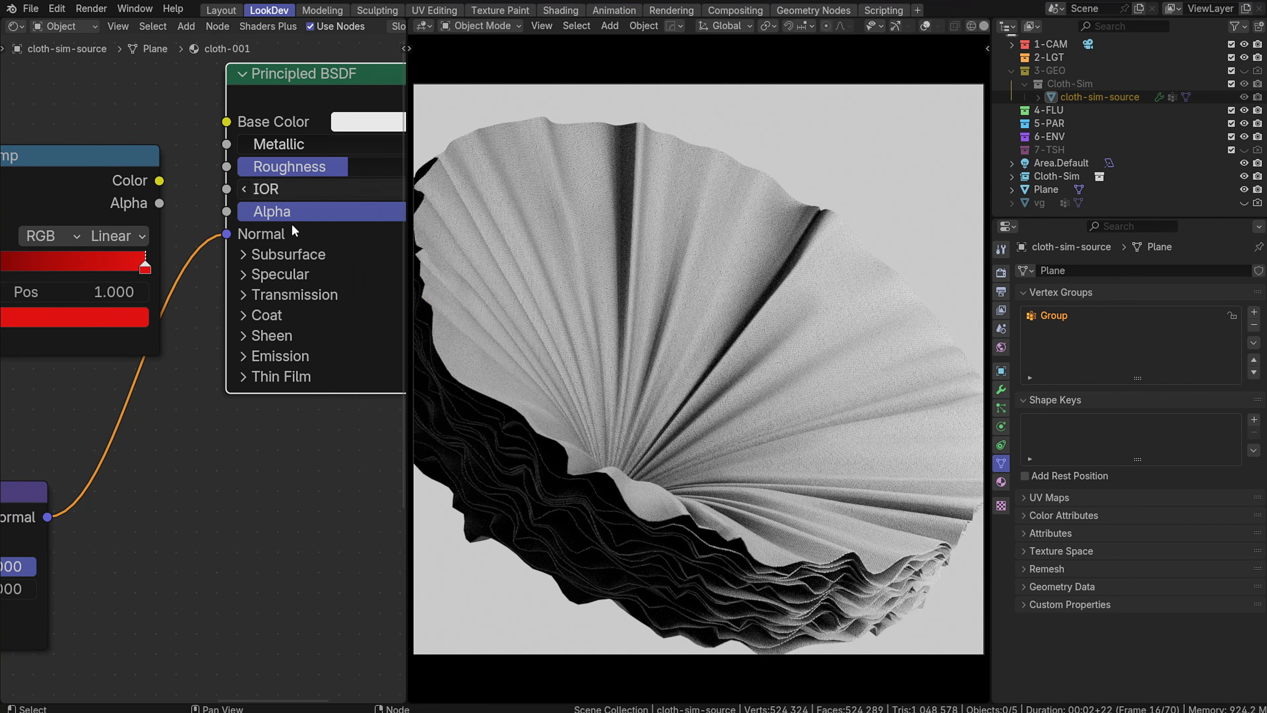
left_click(366, 121)
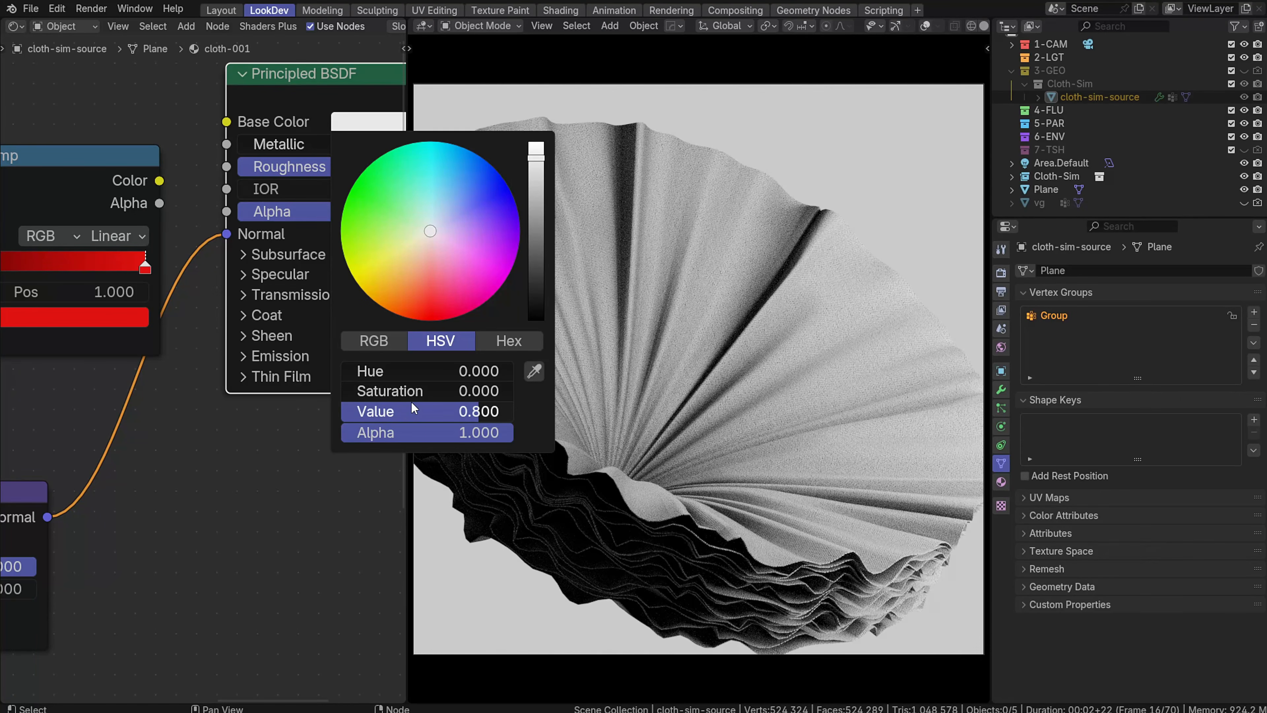
left_click_drag(413, 408, 325, 408)
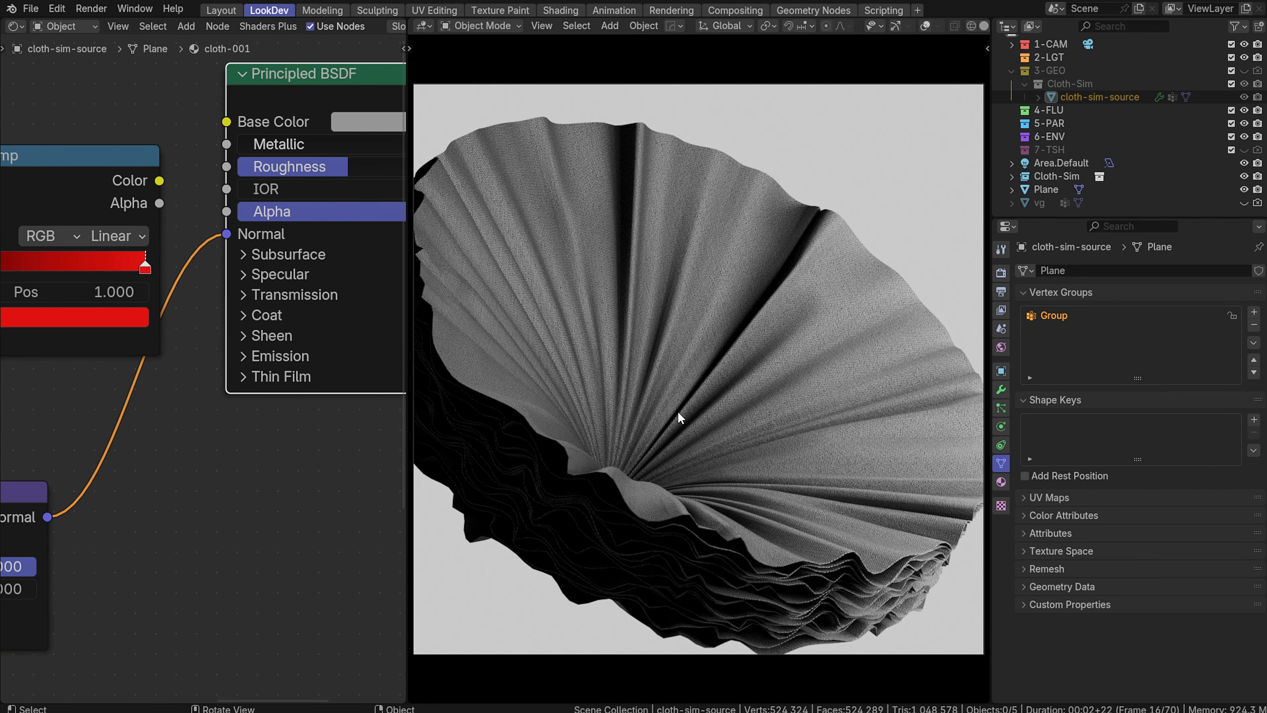
Set the Bump node's Distance to 0.1 and its Strength to 0.5
middle_click_drag(160, 523, 59, 320)
middle_click_drag(290, 310, 155, 351)
scroll(219, 347, "up", 3)
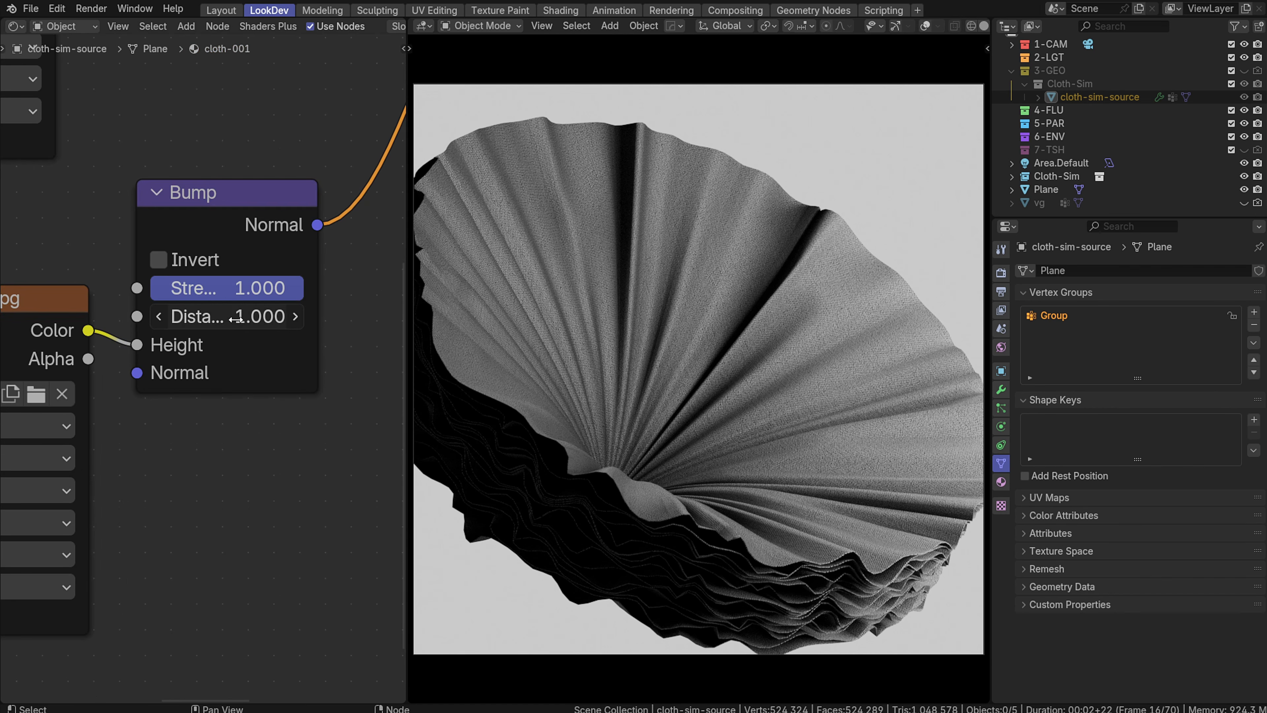
left_click(237, 319)
type(".1")
key("Return")
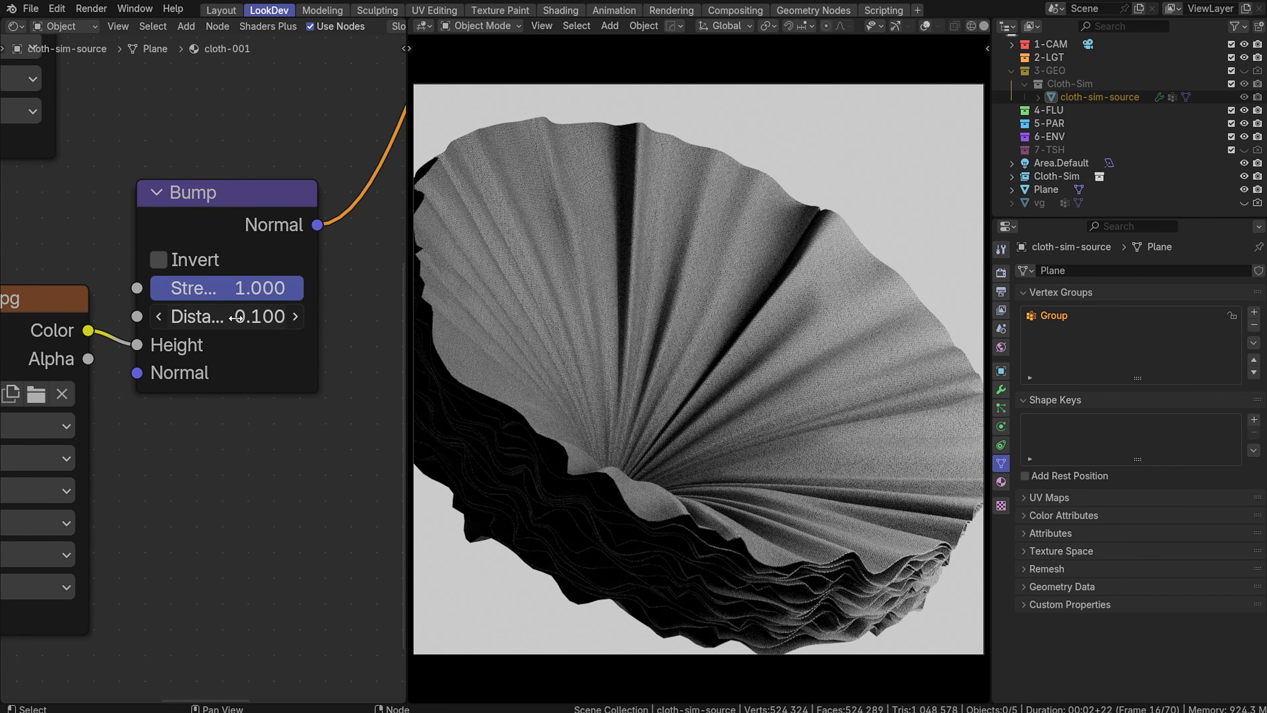
left_click(261, 292)
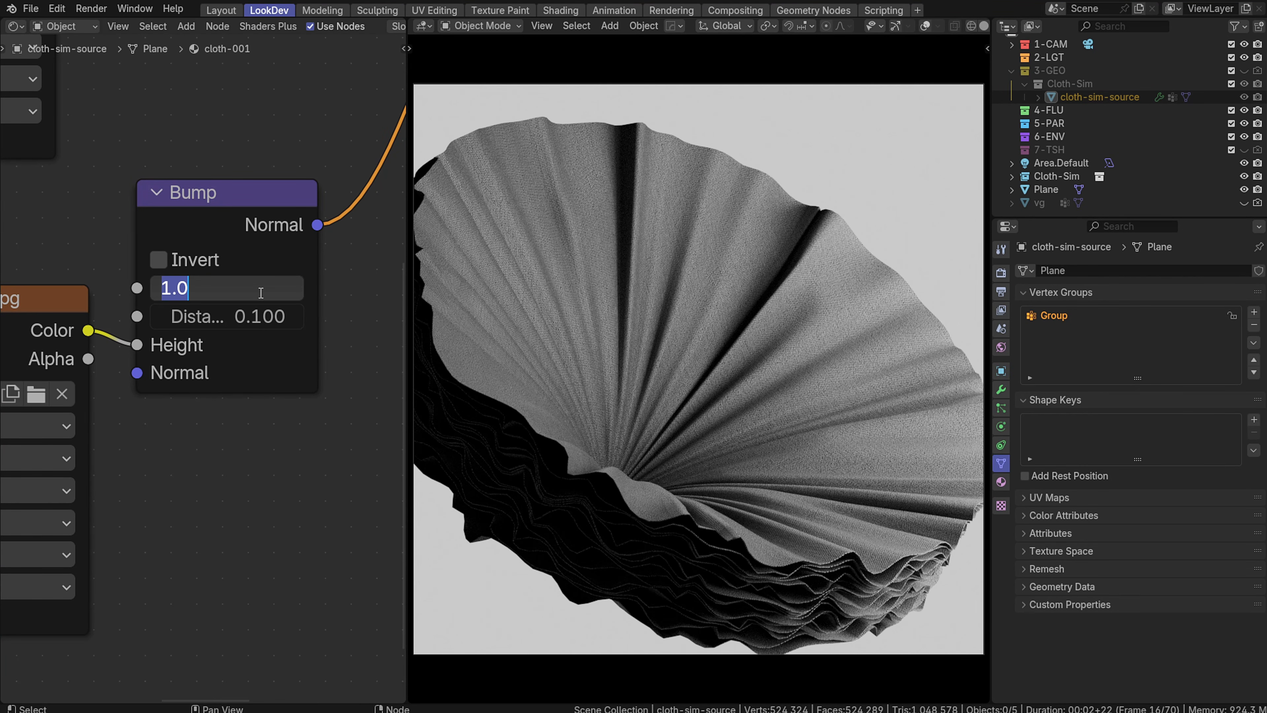
type(".5")
key("Return")
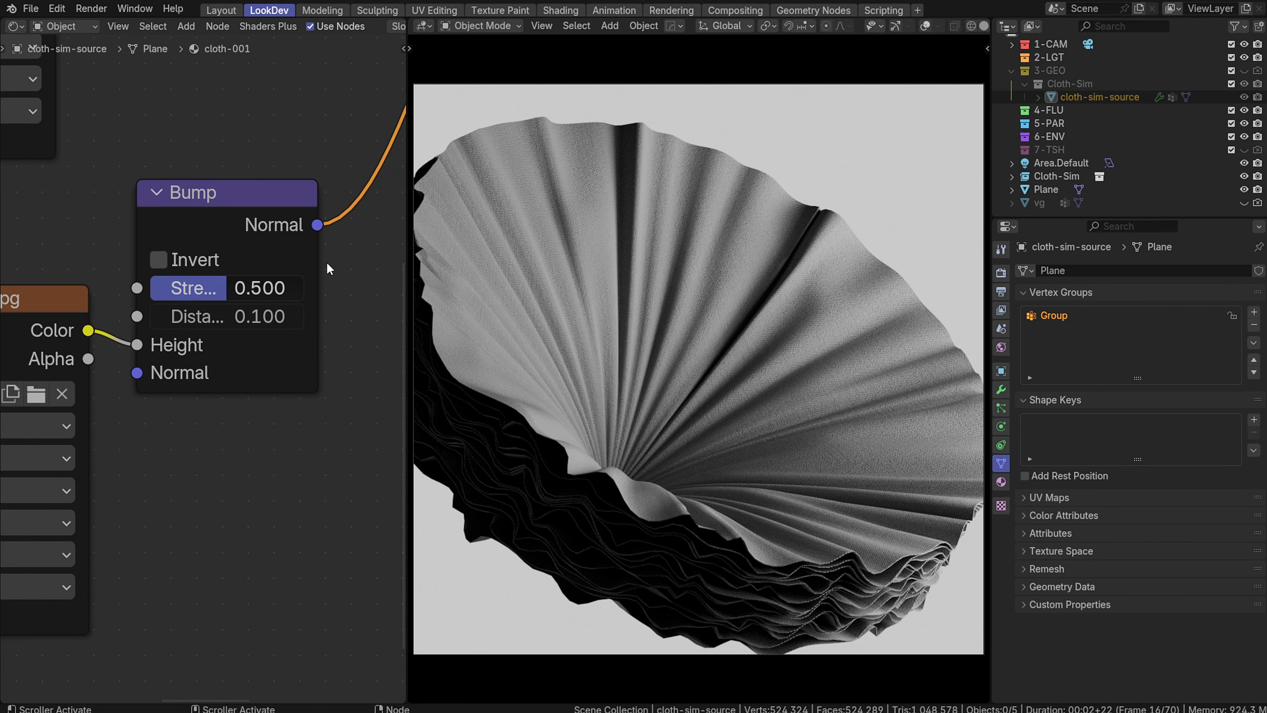
Set the plain fabric texture's Mapping scale to 2 on X, Y and Z
scroll(229, 366, "down", 4)
middle_click_drag(231, 314, 389, 275)
scroll(125, 342, "up", 2)
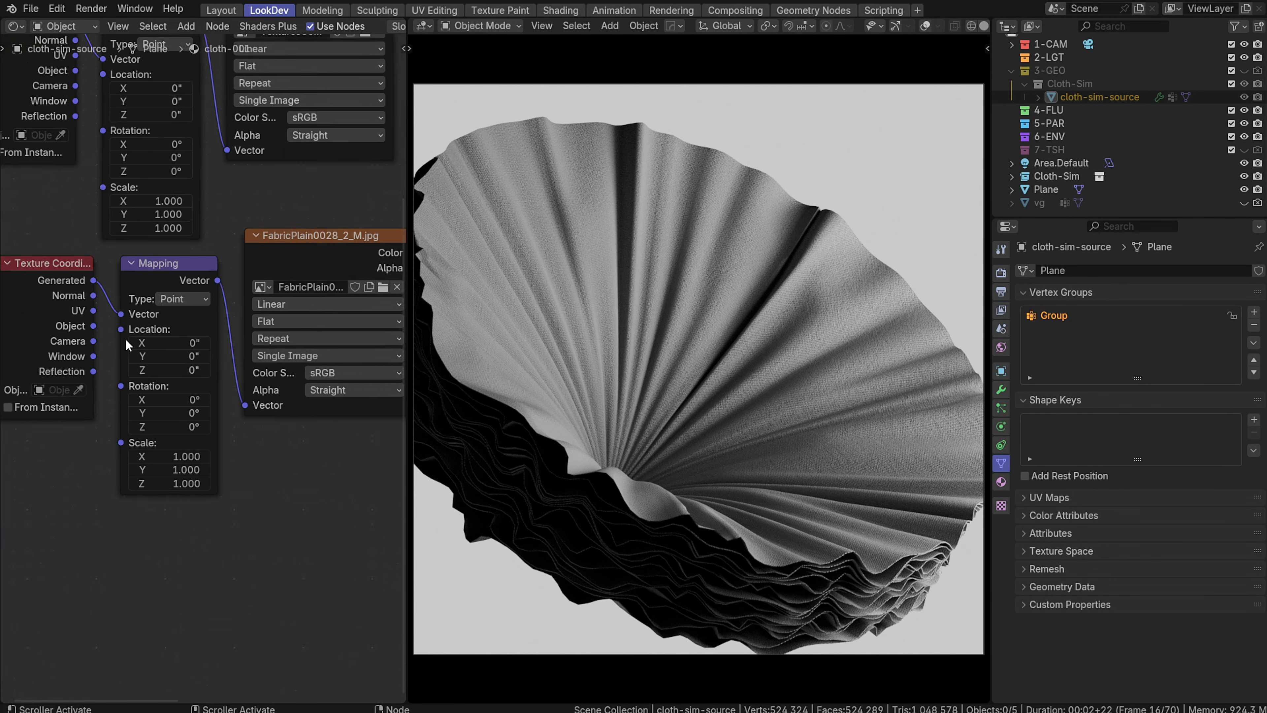
scroll(124, 342, "up", 3)
middle_click_drag(142, 355, 210, 301)
scroll(214, 304, "up", 3)
scroll(186, 277, "up", 1)
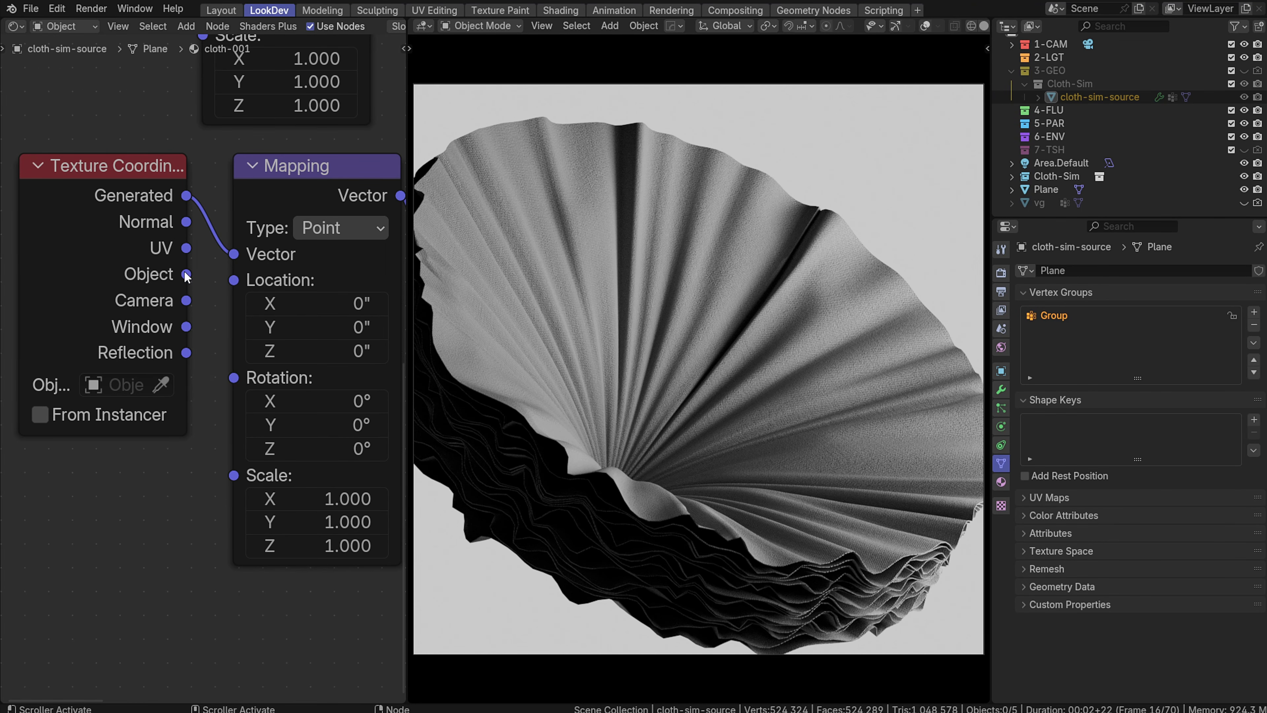
left_click(324, 499)
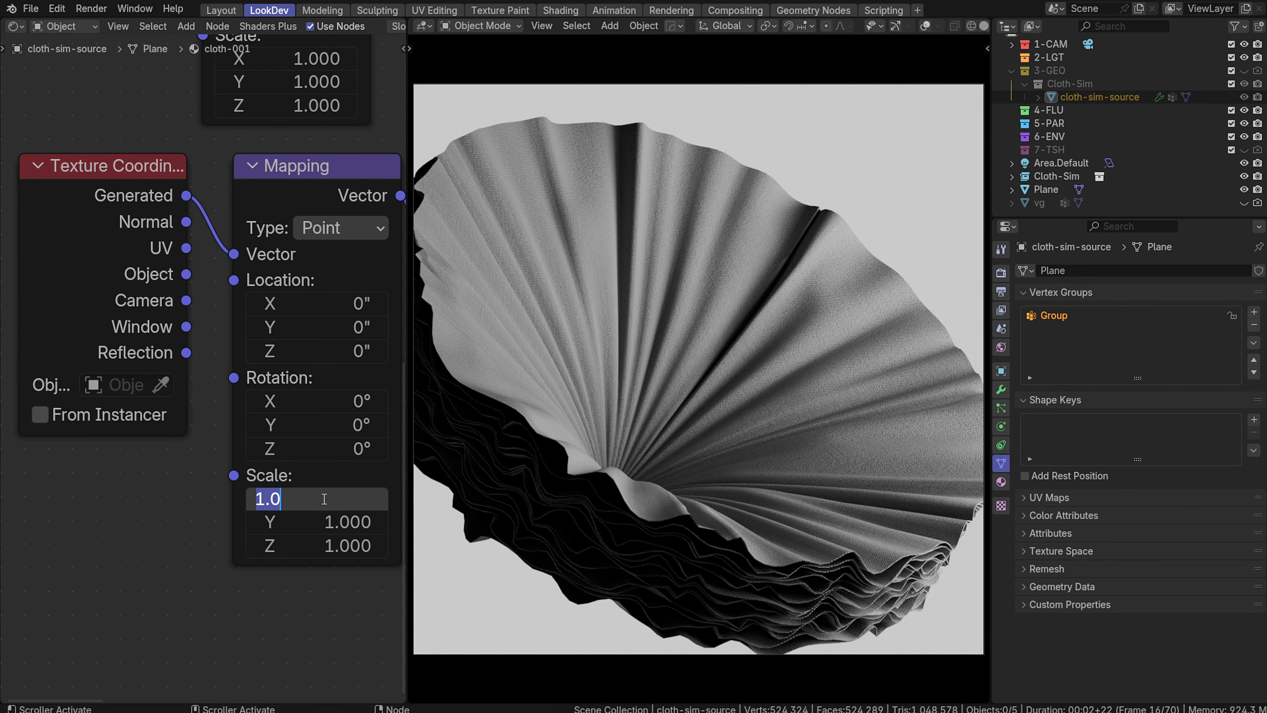
type("2")
key("Tab")
type("2")
key("Tab")
type("2")
key("Return")
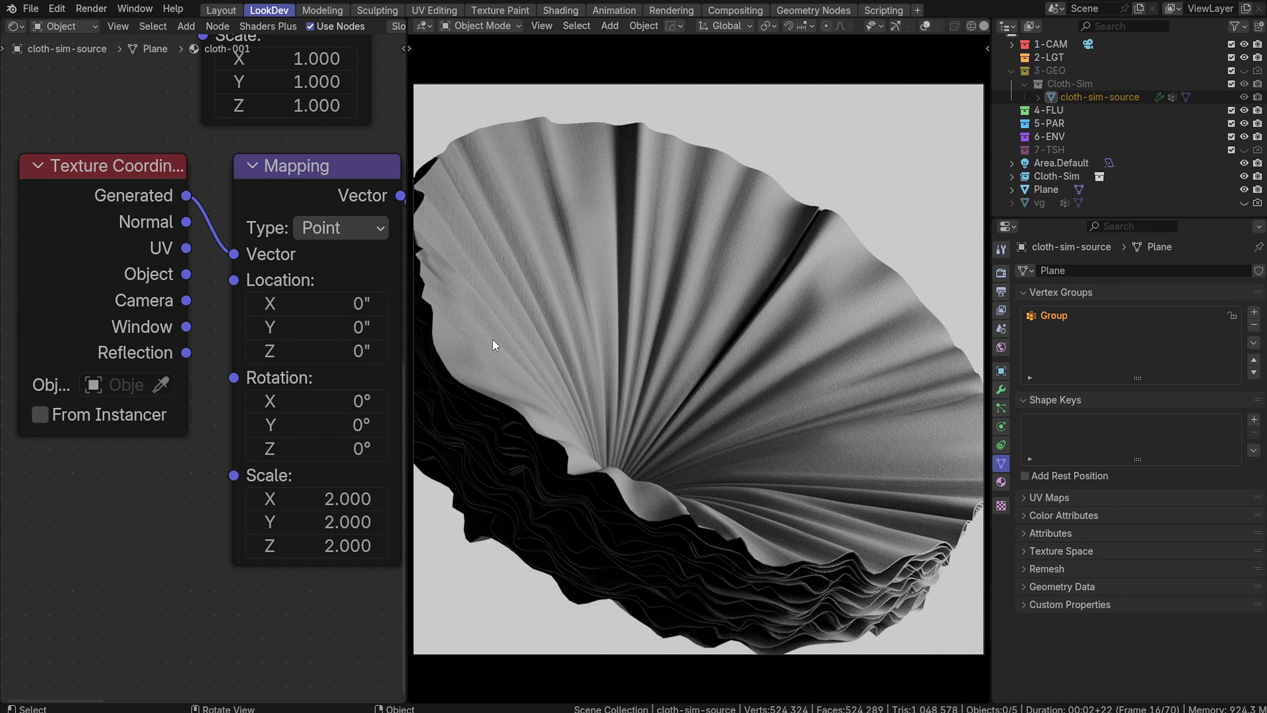
Return the plain fabric texture's Mapping scale to 1 on X, Y and Z
left_click(301, 499)
type("1")
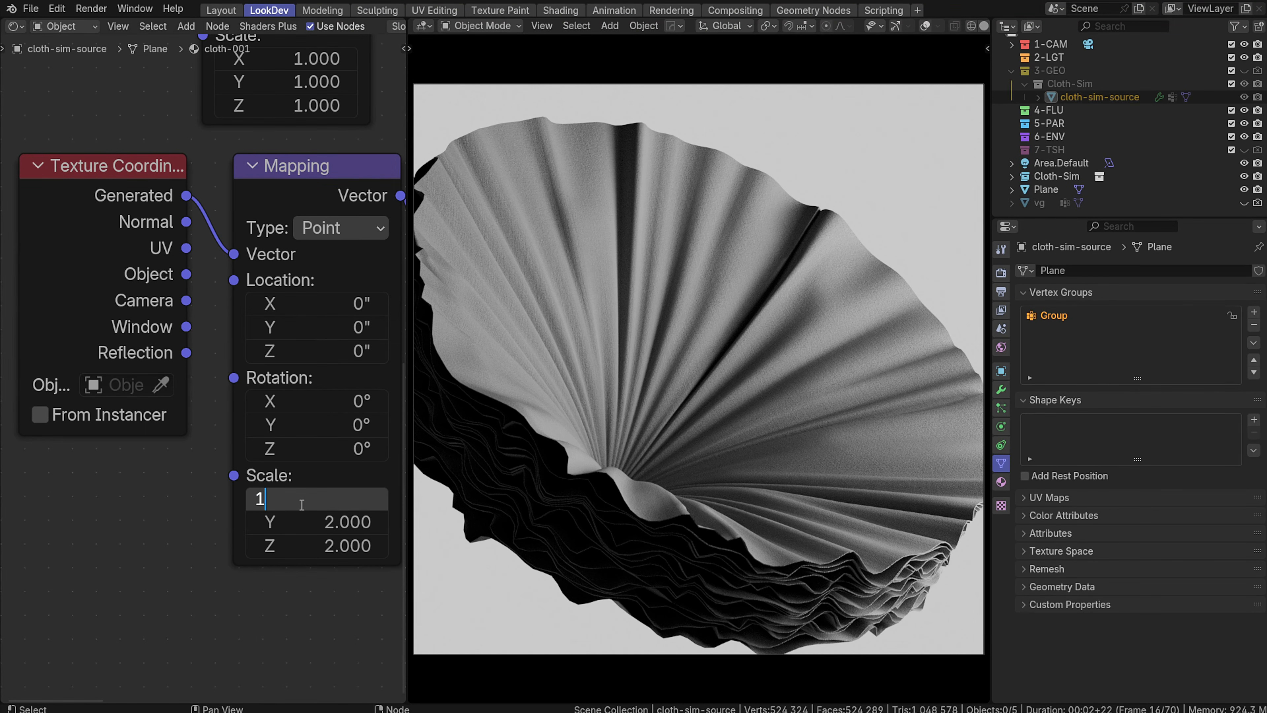
key("Tab")
type("1")
key("Tab")
type("1")
key("Tab")
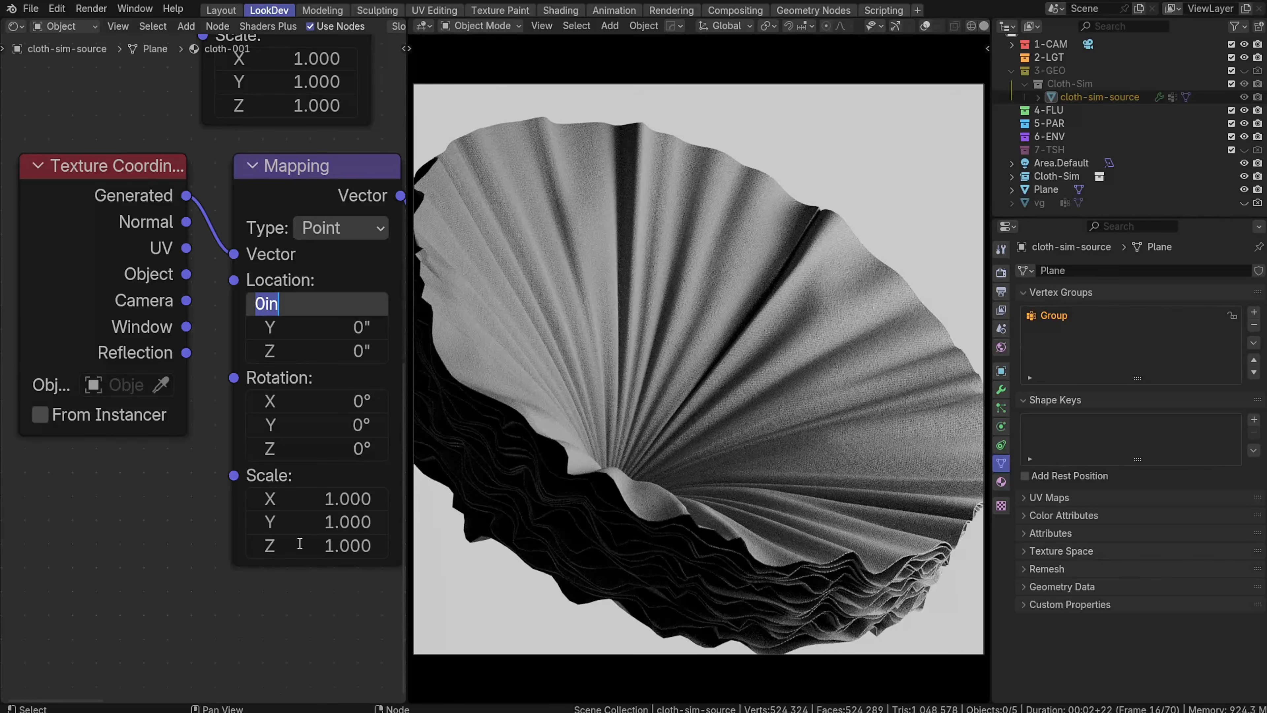
key("Return")
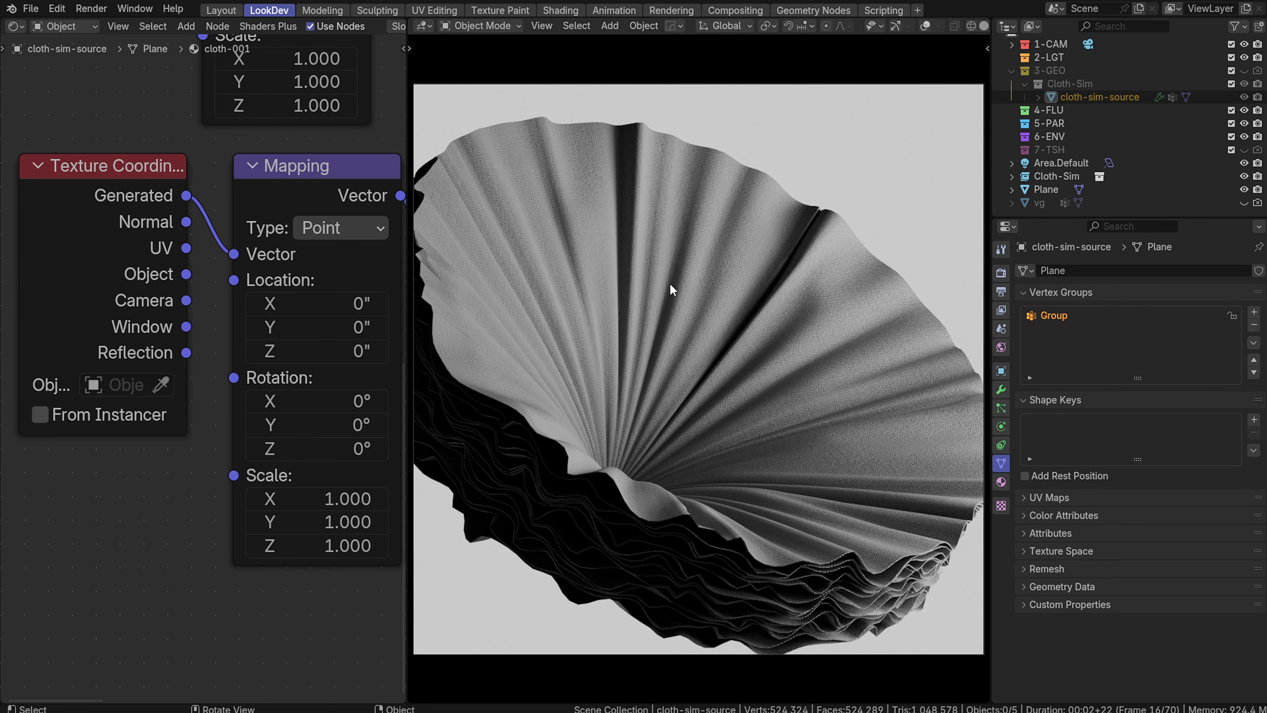
Reconnect the Color Ramp's Color output to the Principled BSDF's Base Color and nudge the Color Ramp node slightly upward
scroll(179, 335, "down", 10)
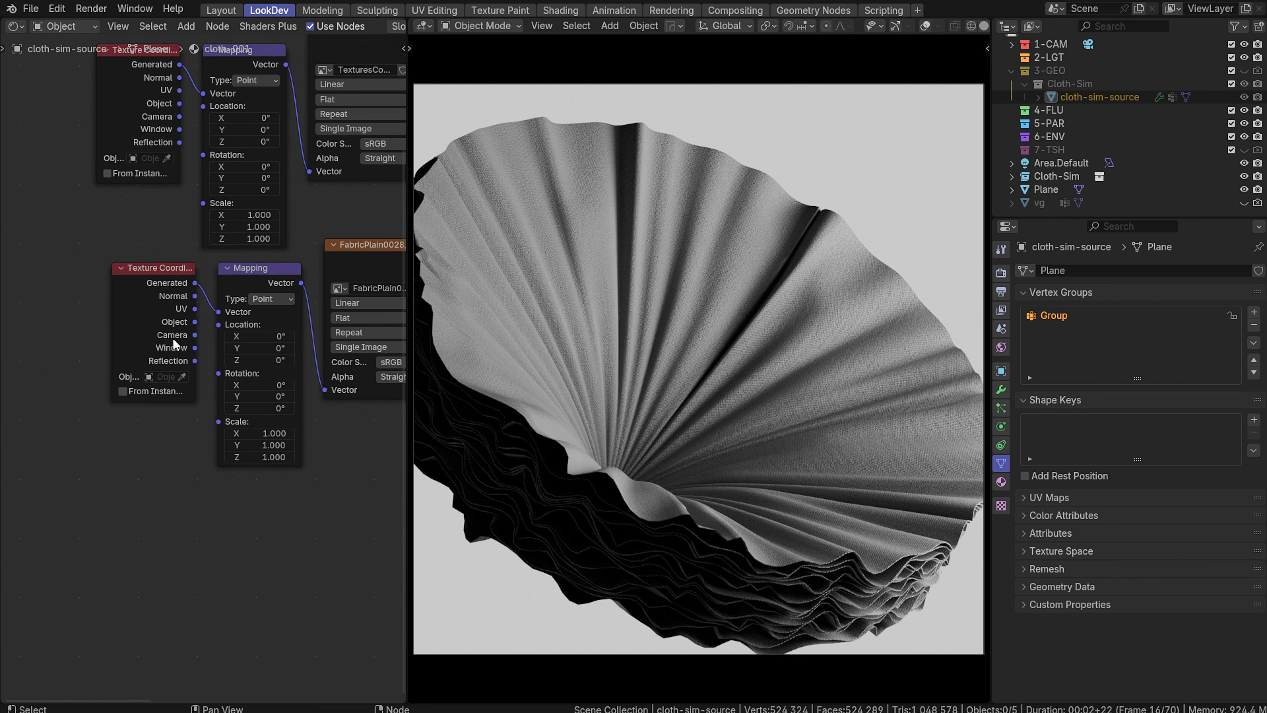
middle_click_drag(277, 311, 198, 363)
scroll(198, 362, "up", 1)
middle_click_drag(280, 340, 41, 429)
scroll(257, 324, "down", 1)
scroll(257, 324, "up", 3)
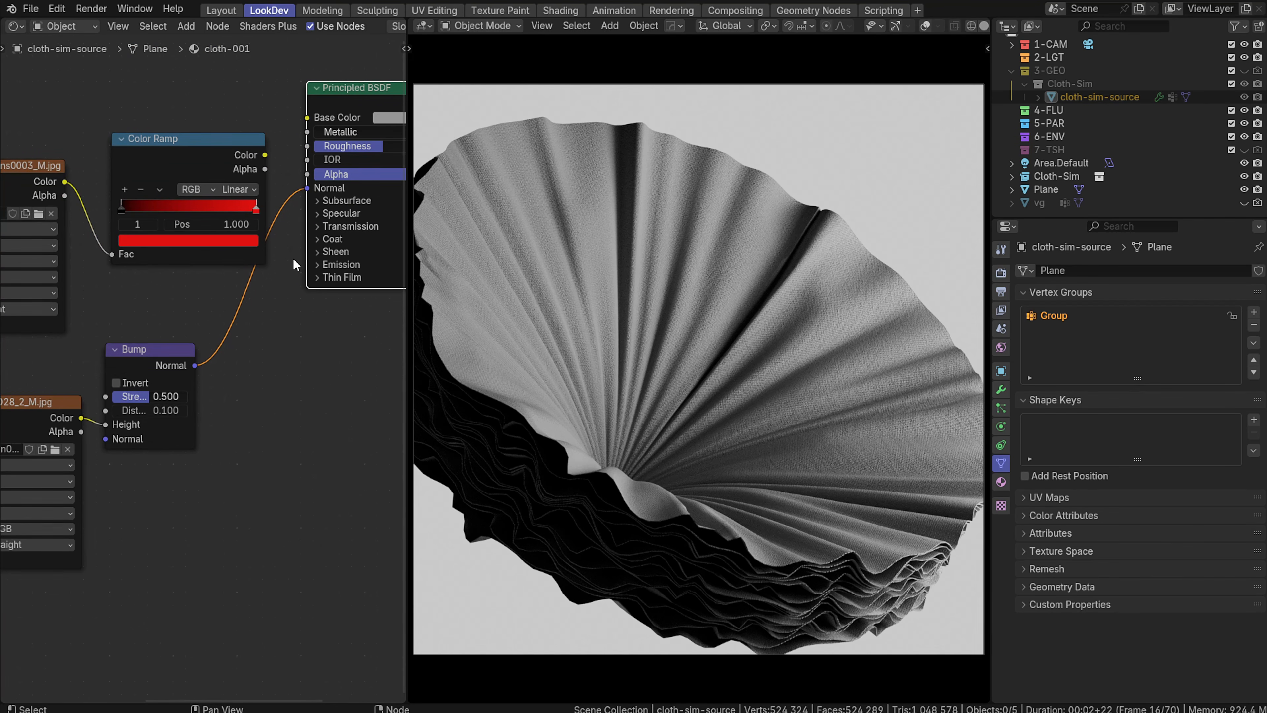
middle_click_drag(325, 240, 246, 292)
scroll(246, 291, "up", 5)
middle_click_drag(181, 175, 168, 281)
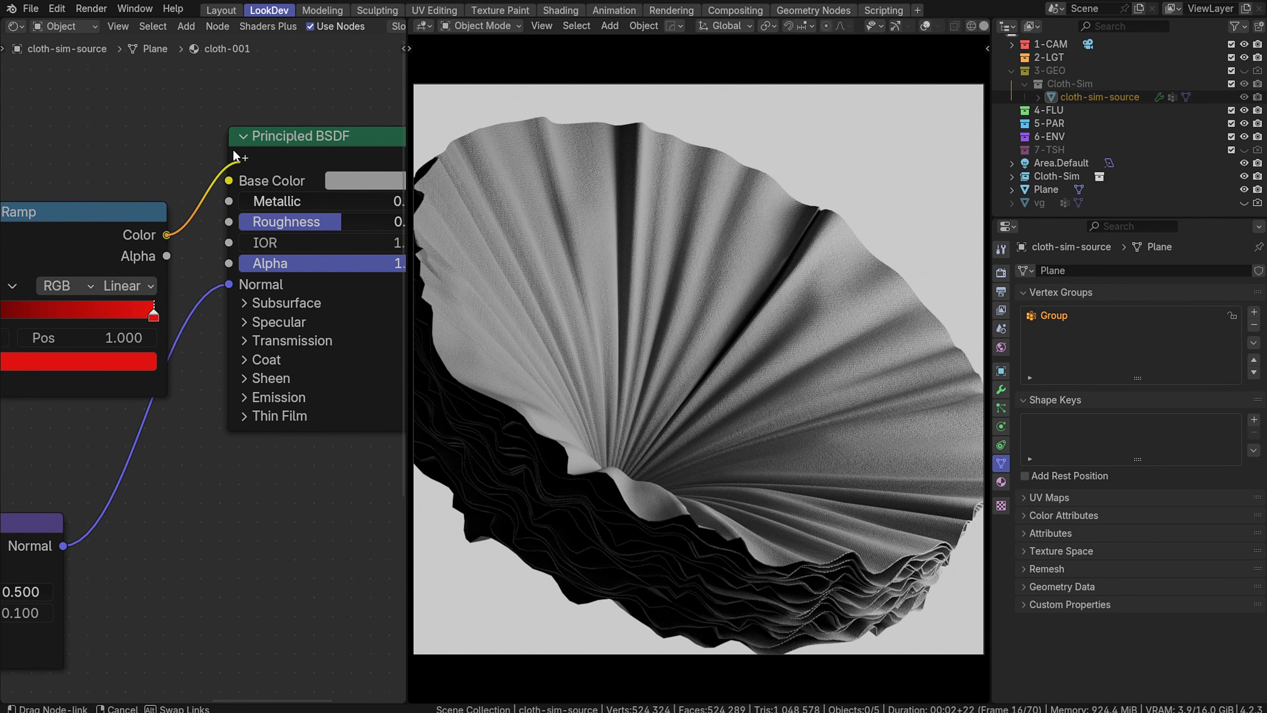
left_click_drag(168, 235, 228, 180)
middle_click_drag(188, 424, 231, 410)
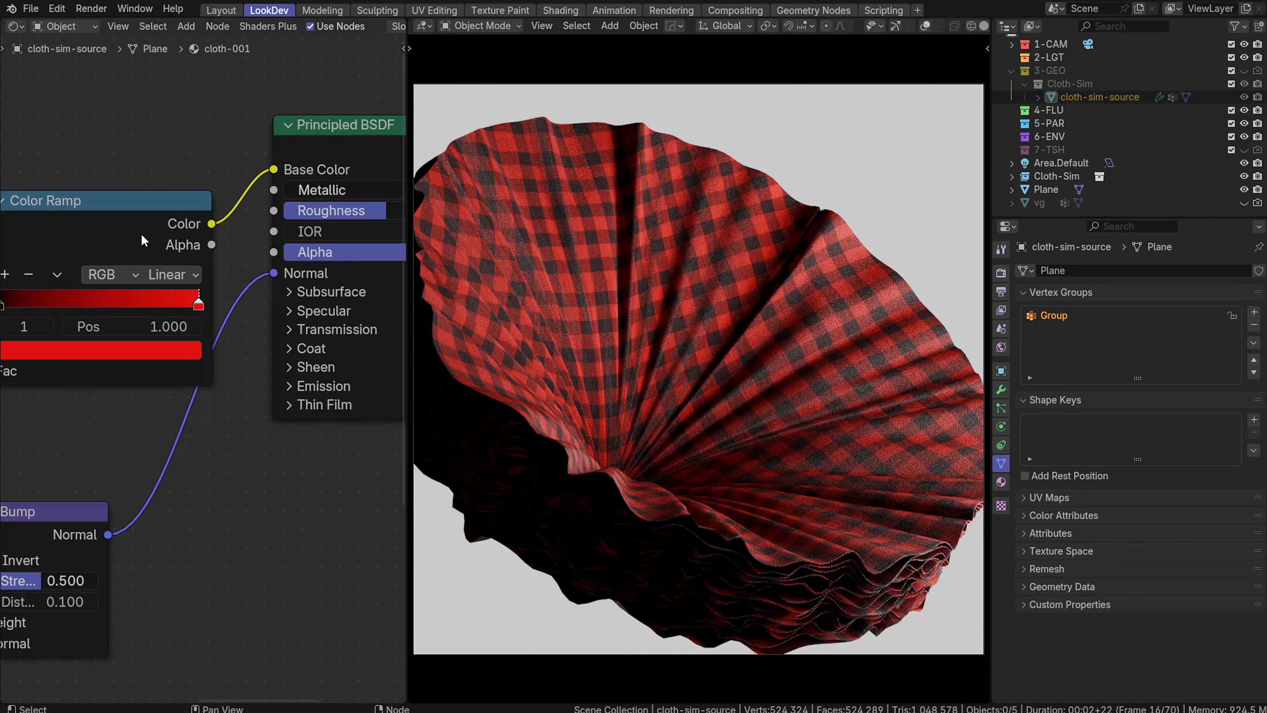
left_click_drag(142, 238, 138, 218)
Set the Principled BSDF's Roughness to 0.8
middle_click_drag(195, 357, 166, 397)
middle_click_drag(325, 338, 219, 366)
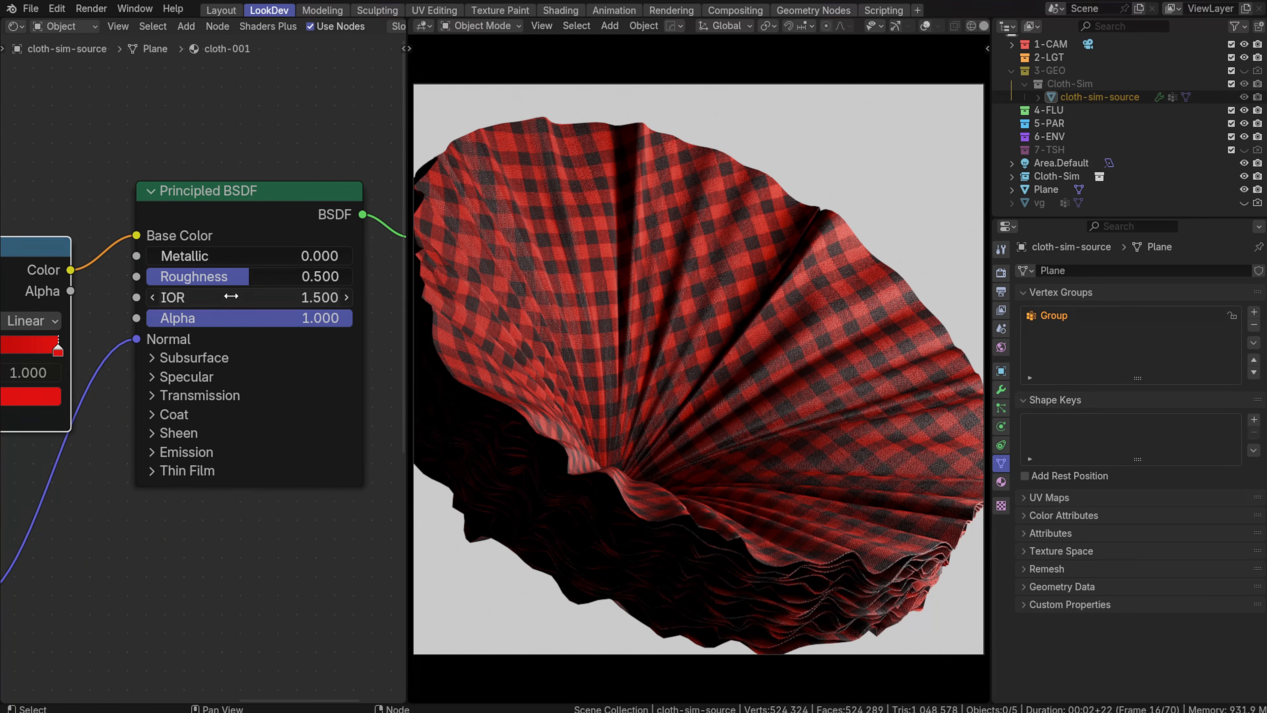
left_click(239, 280)
type("0.8")
key("Return")
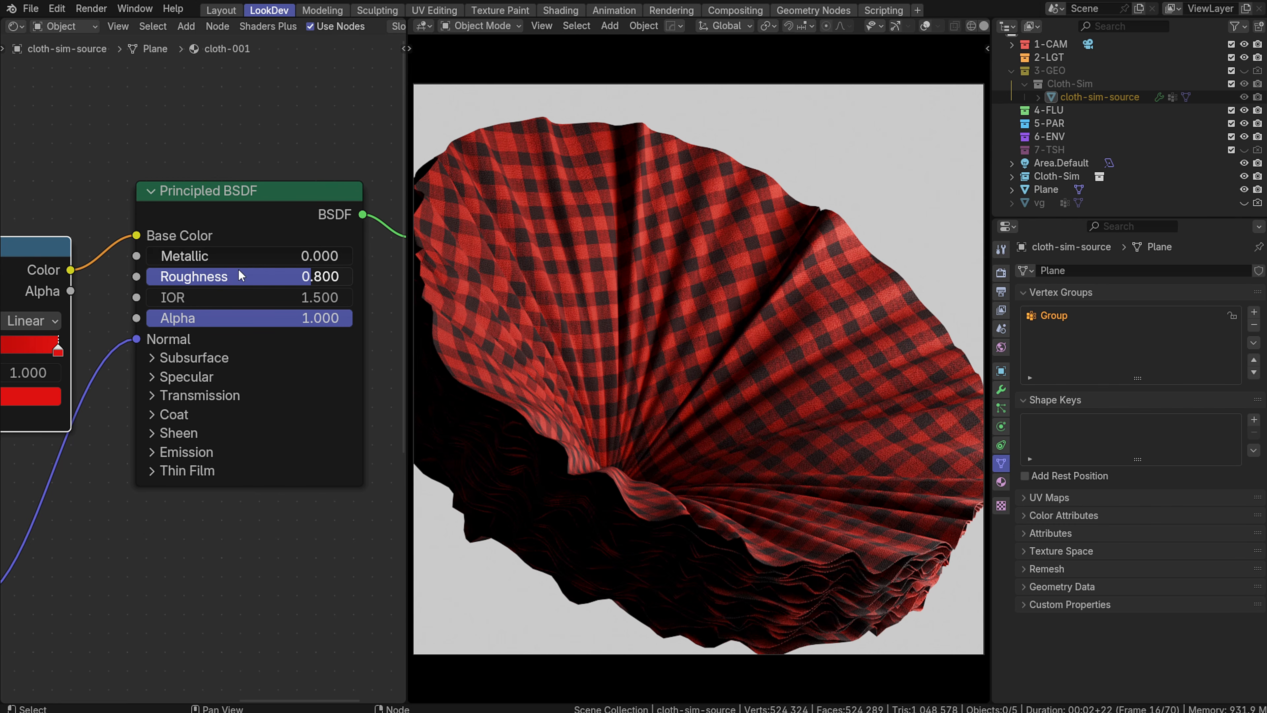
Try a Roughness of 1 on the Principled BSDF and return it to 0.8
left_click_drag(238, 273, 352, 280)
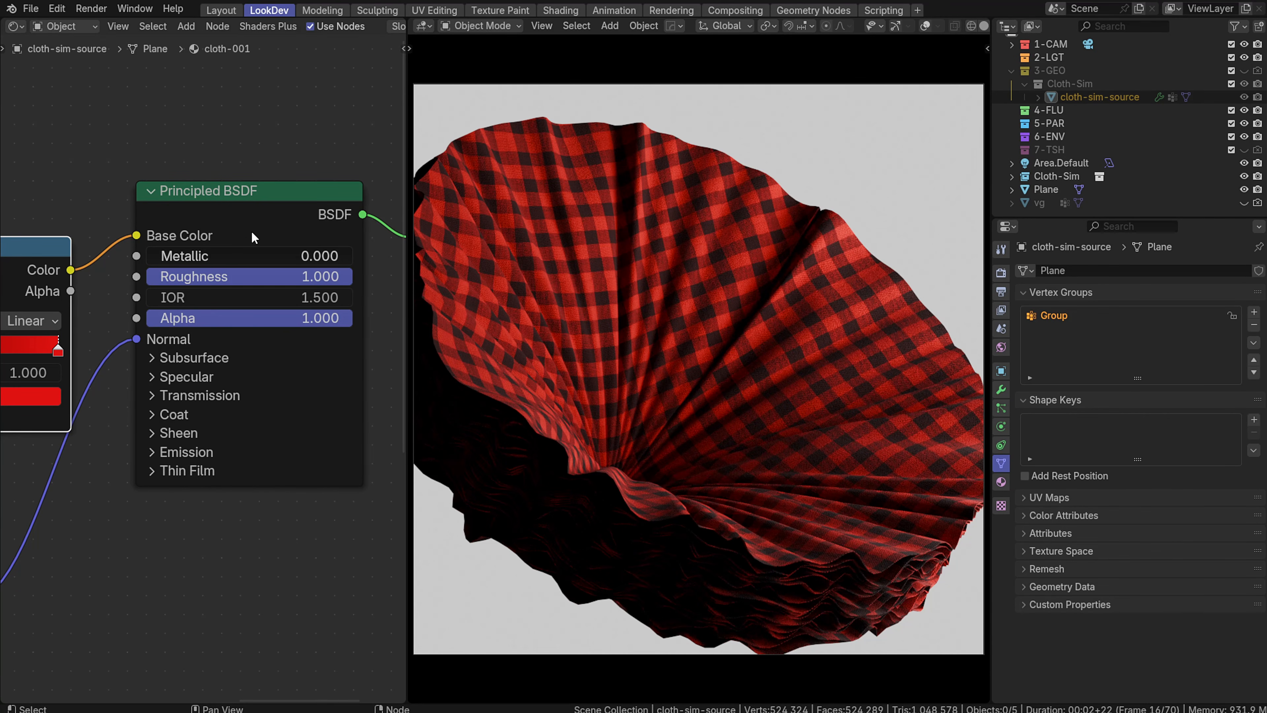
left_click(263, 272)
key("Return")
left_click(263, 272)
type("0.8")
key("Return")
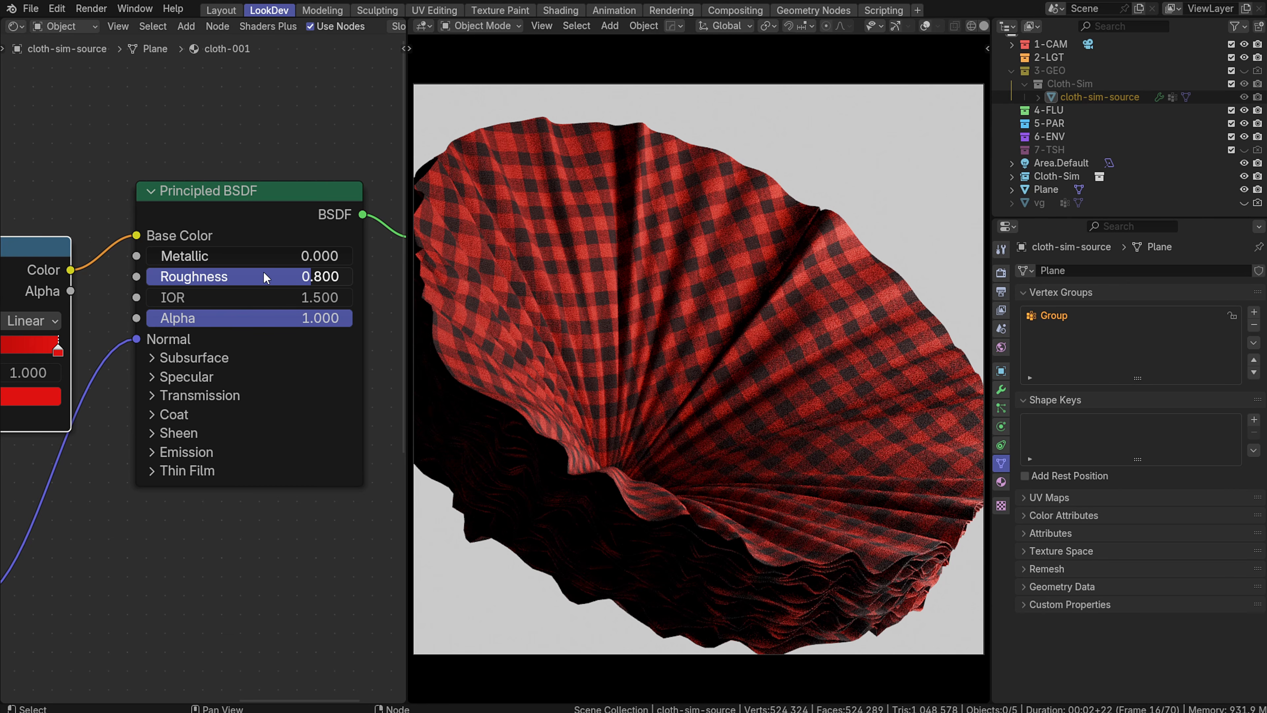
Expand the Principled BSDF's Sheen settings and set the sheen Weight to 0.125
left_click(192, 432)
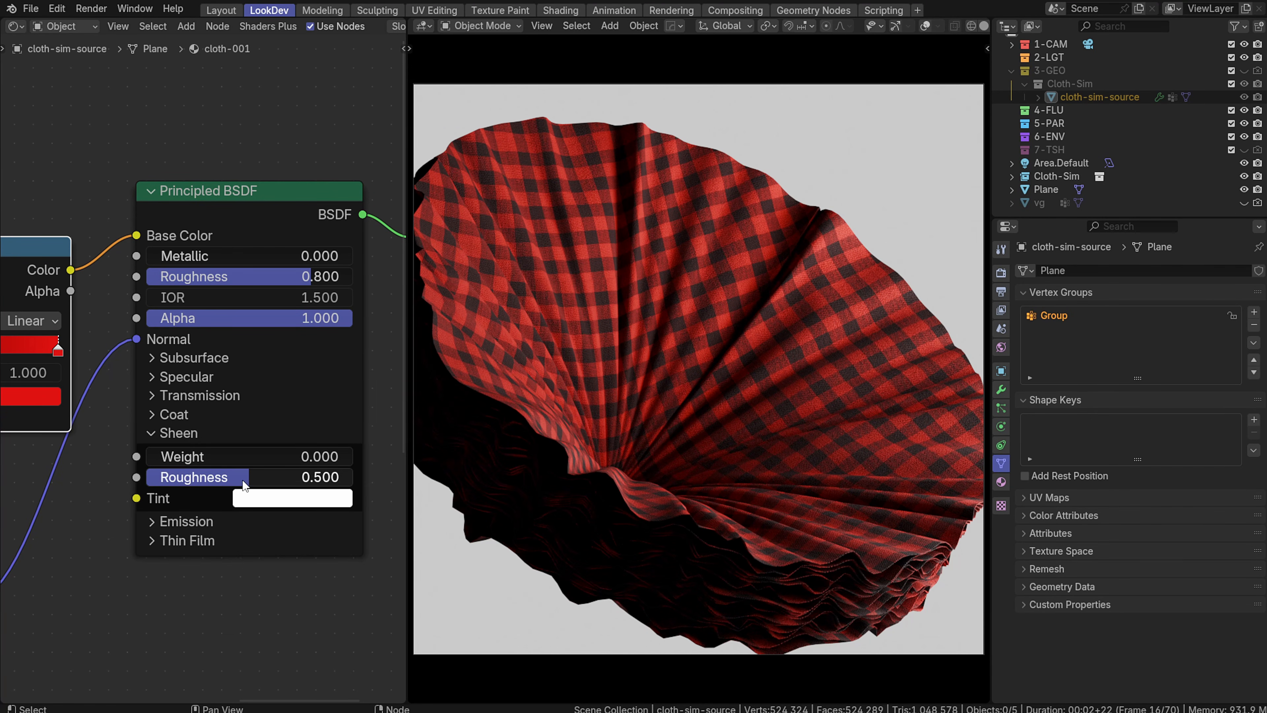
left_click_drag(240, 459, 317, 459)
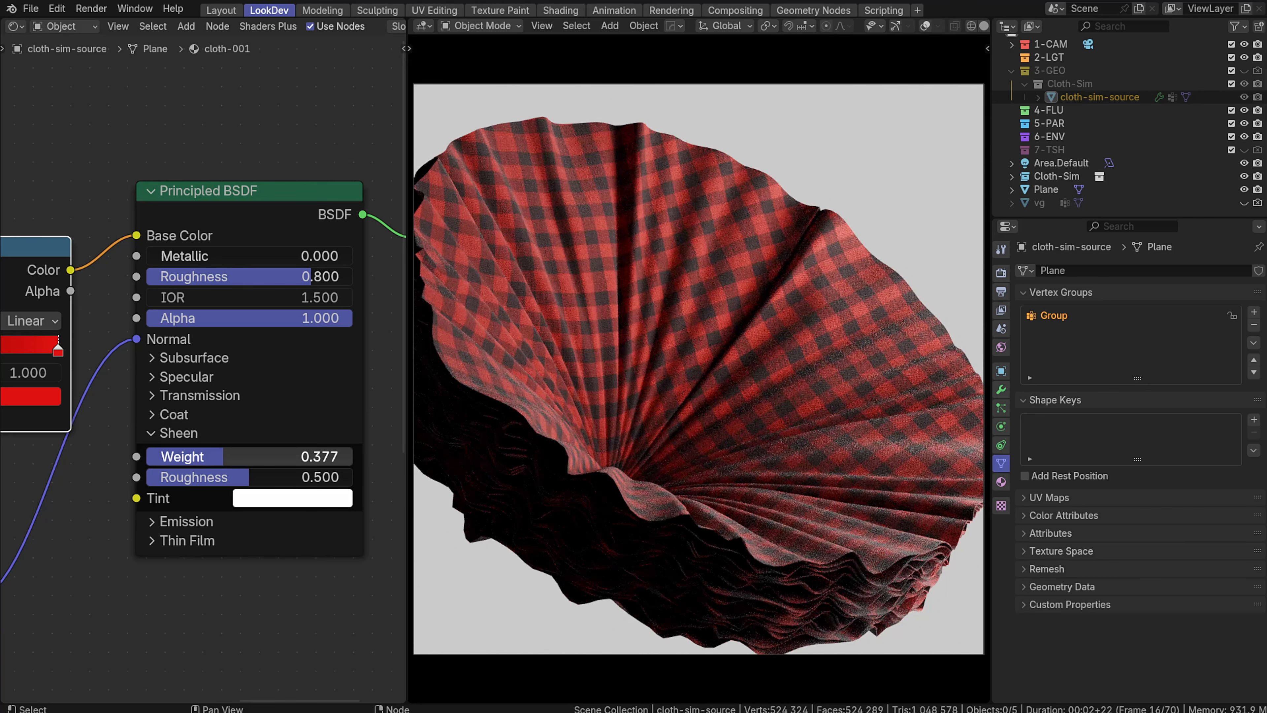
left_click_drag(224, 456, 205, 459)
left_click(205, 456)
type(".125")
key("Return")
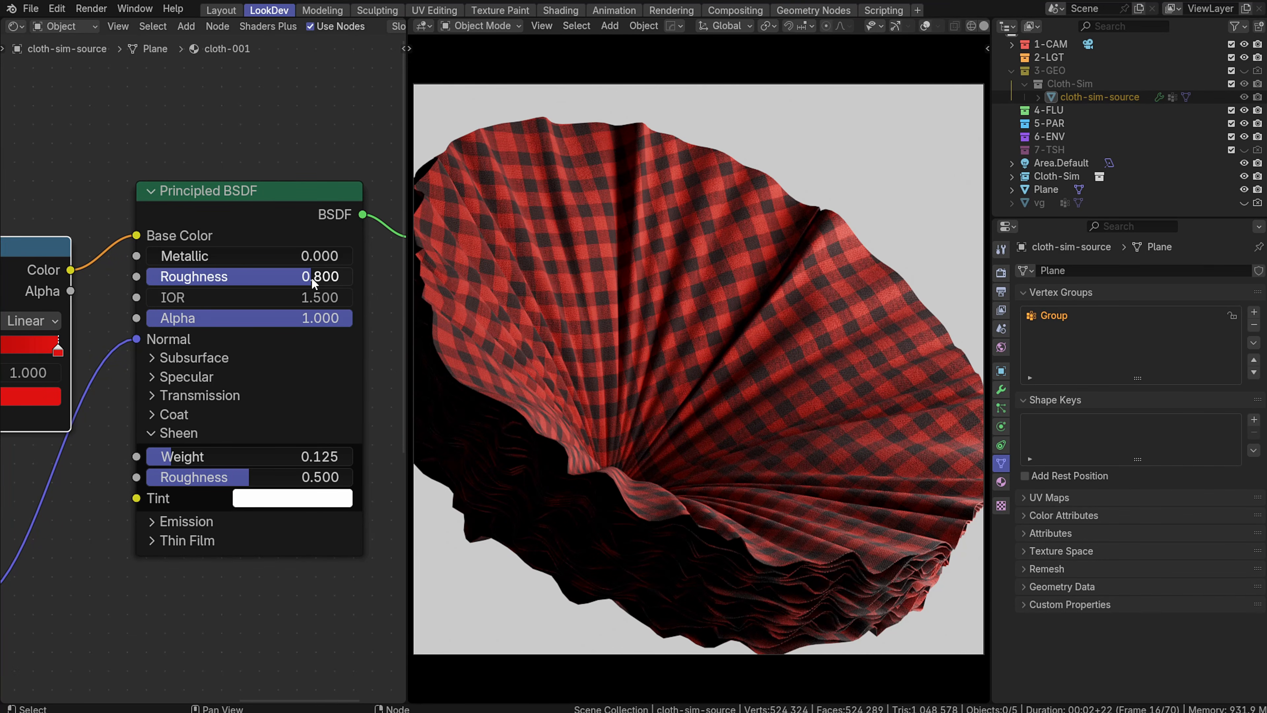
Raise the Principled BSDF's main Roughness to 1
left_click_drag(311, 277, 353, 276)
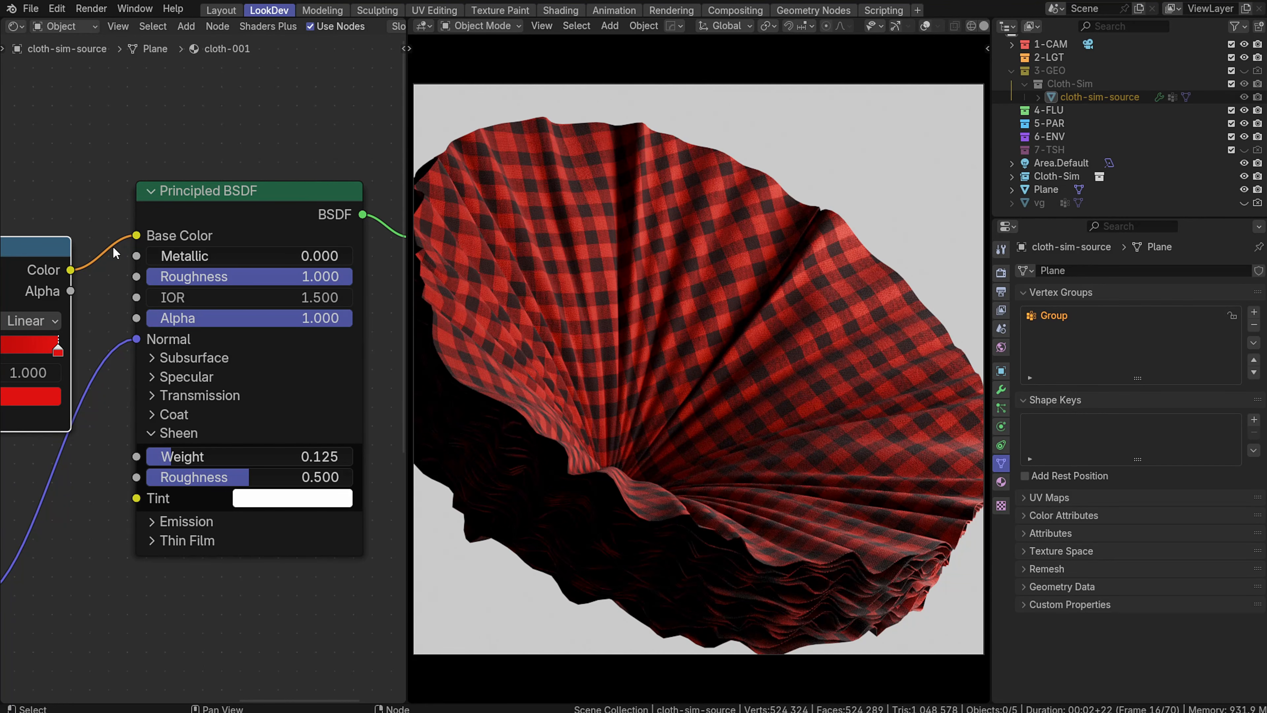
middle_click_drag(152, 457, 189, 315)
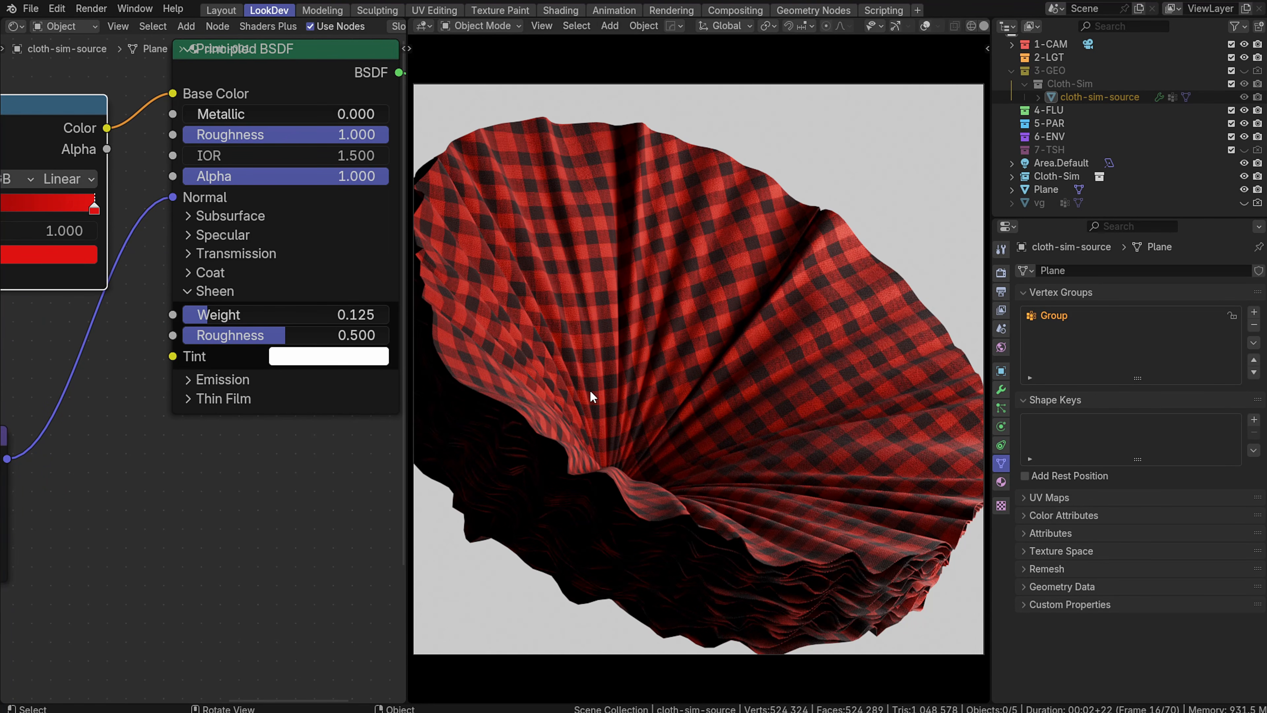
Set the Bump node's Strength to 0.75 and check the weave up close on the rendered cloth
middle_click_drag(216, 396, 407, 252)
middle_click_drag(311, 276, 279, 412)
double_click(150, 493)
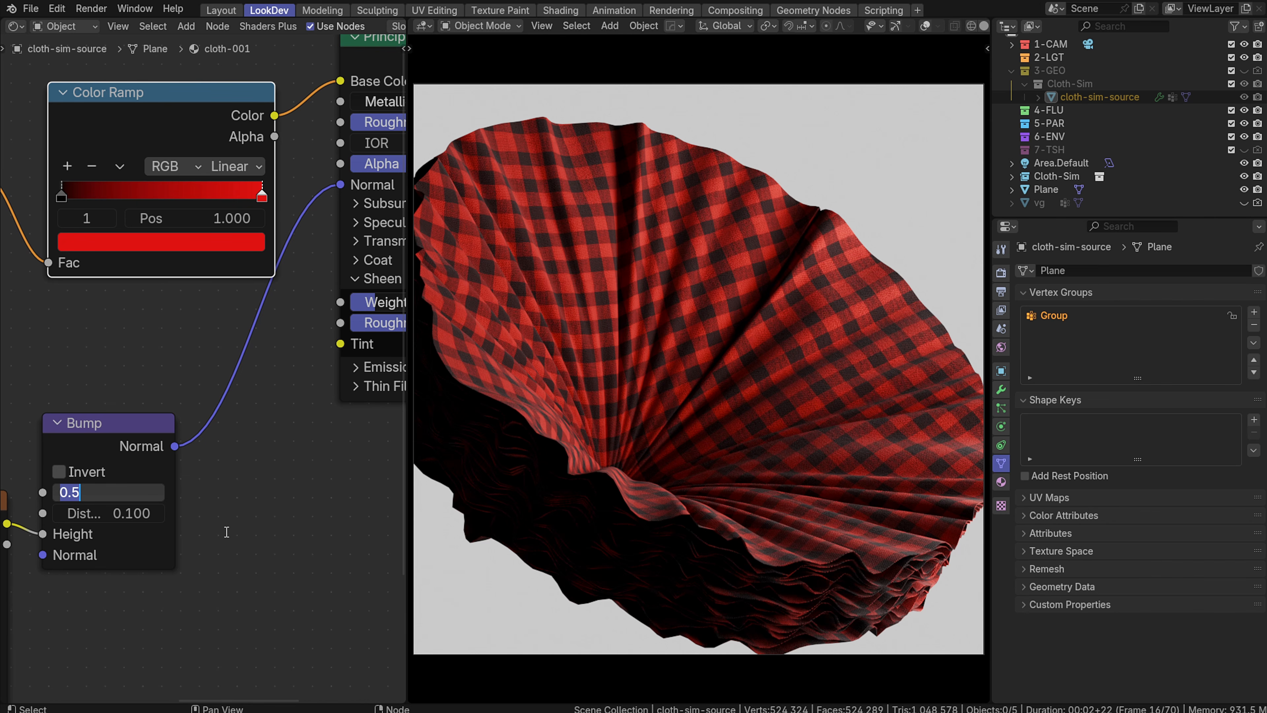
type(".75")
key("Return")
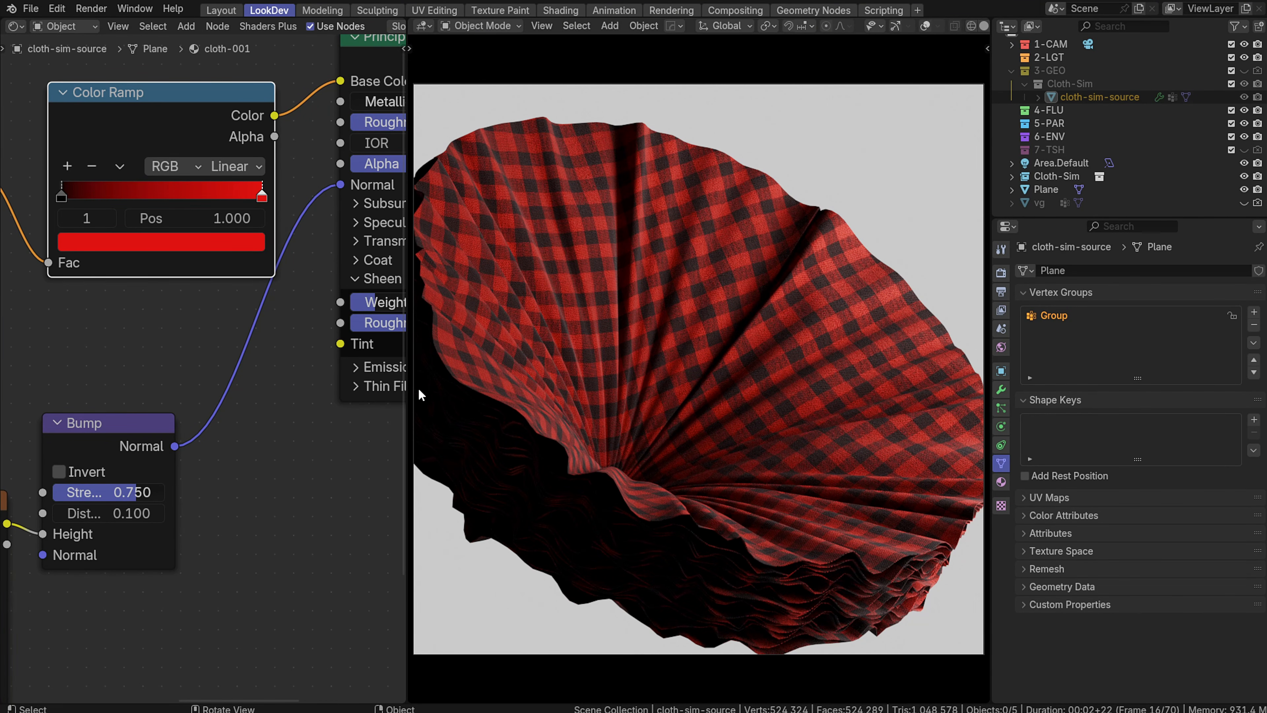
scroll(621, 365, "up", 3)
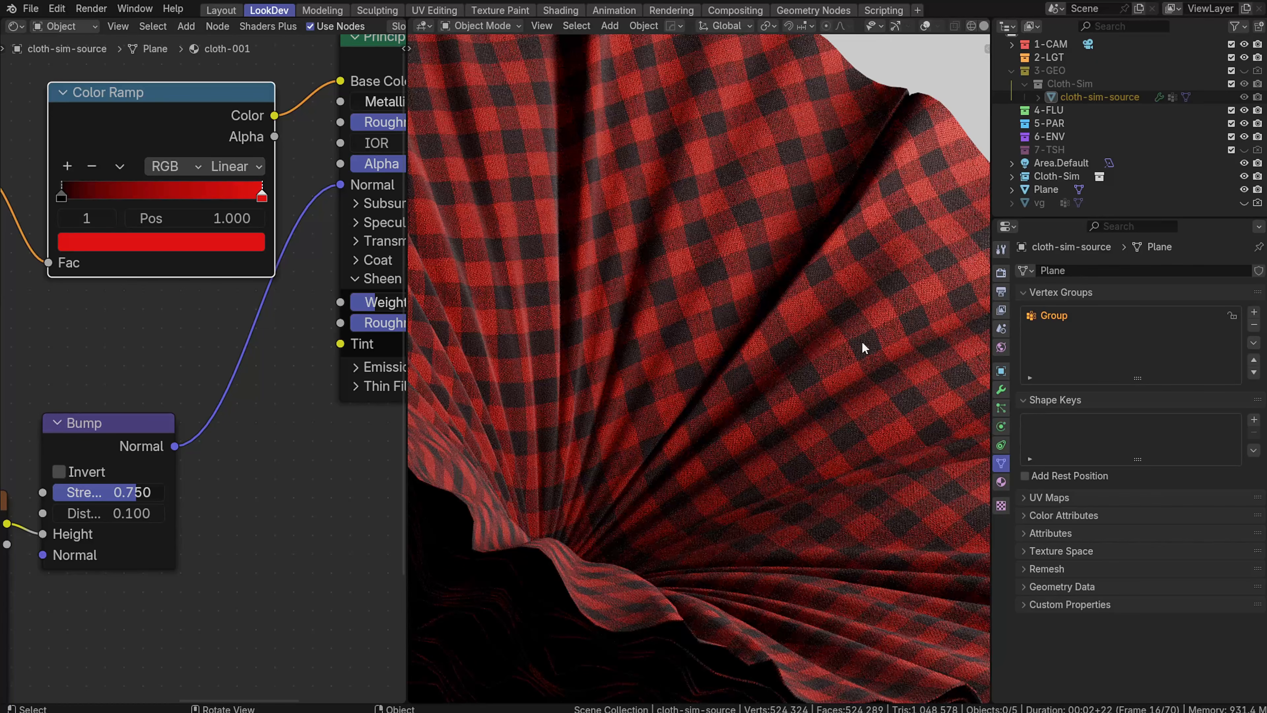
scroll(868, 337, "up", 3)
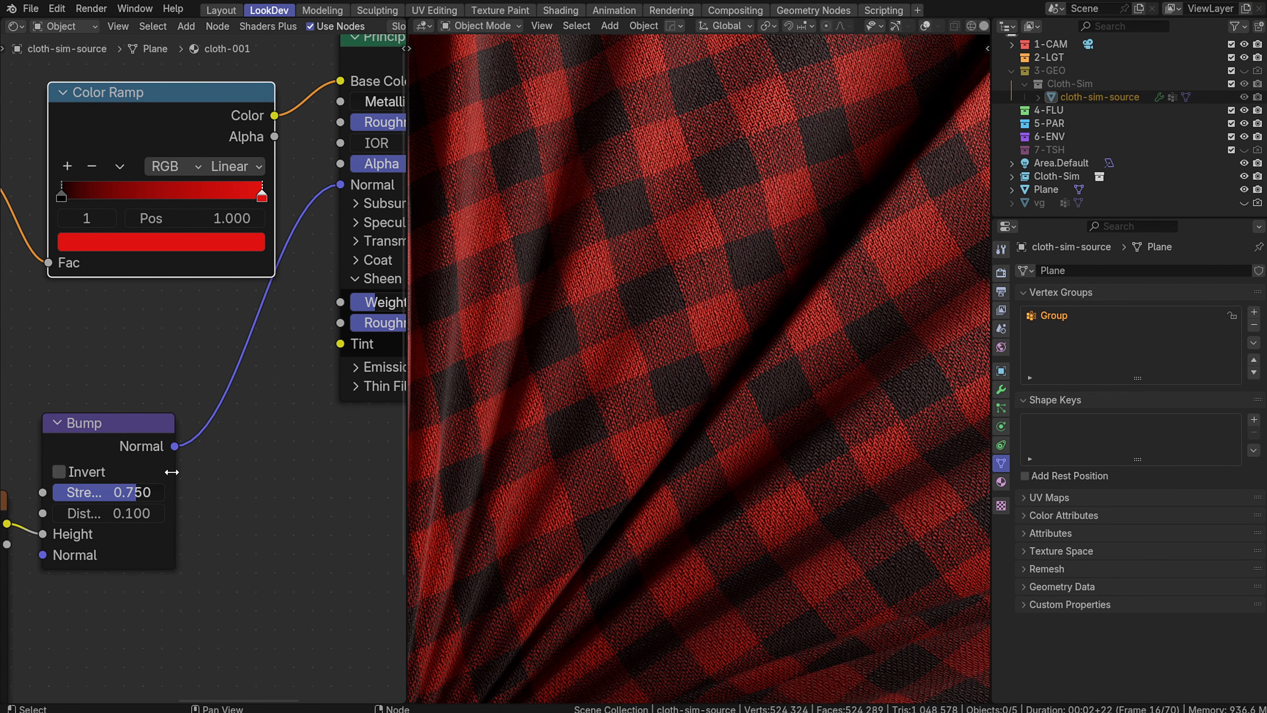
middle_click_drag(130, 491, 128, 503)
double_click(127, 503)
type("0.75")
key("Return")
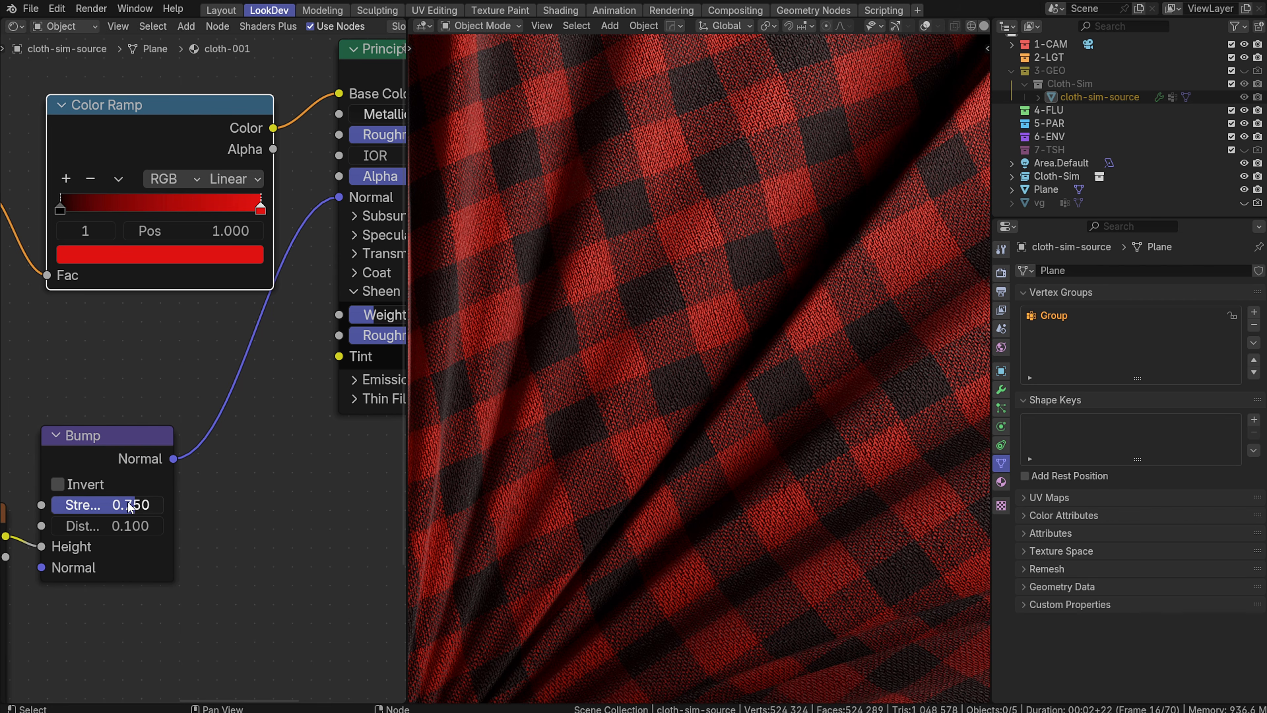
key("ctrl+z")
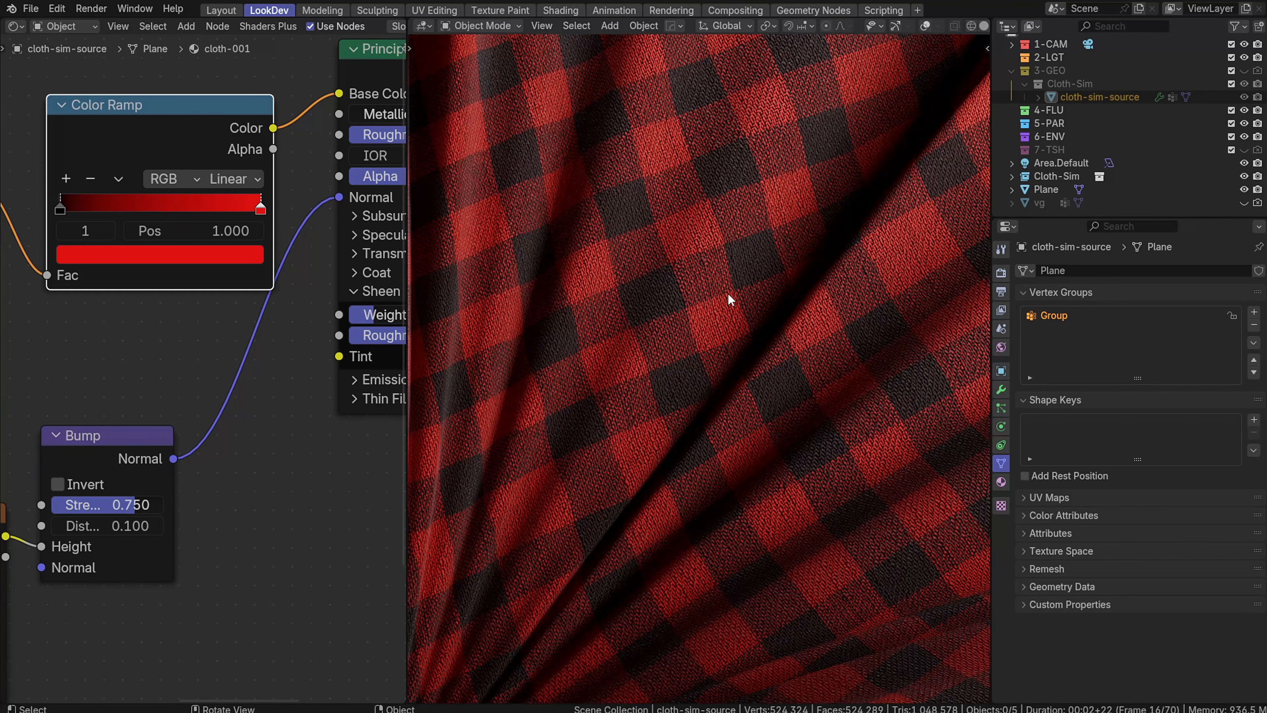
Examine the bumped fabric at full view and up close, along with the FabricPlain0028_2_M.jpg texture and its connected nodes
scroll(659, 299, "down", 8)
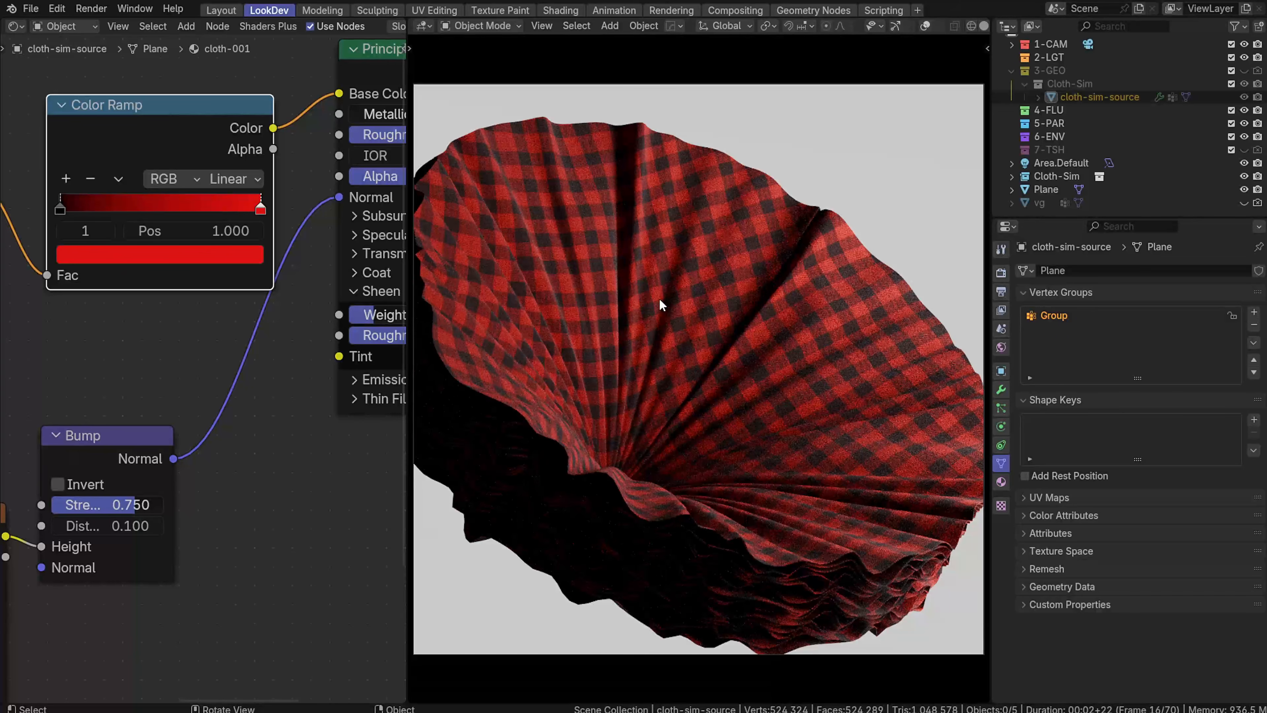
middle_click_drag(186, 363, 478, 147)
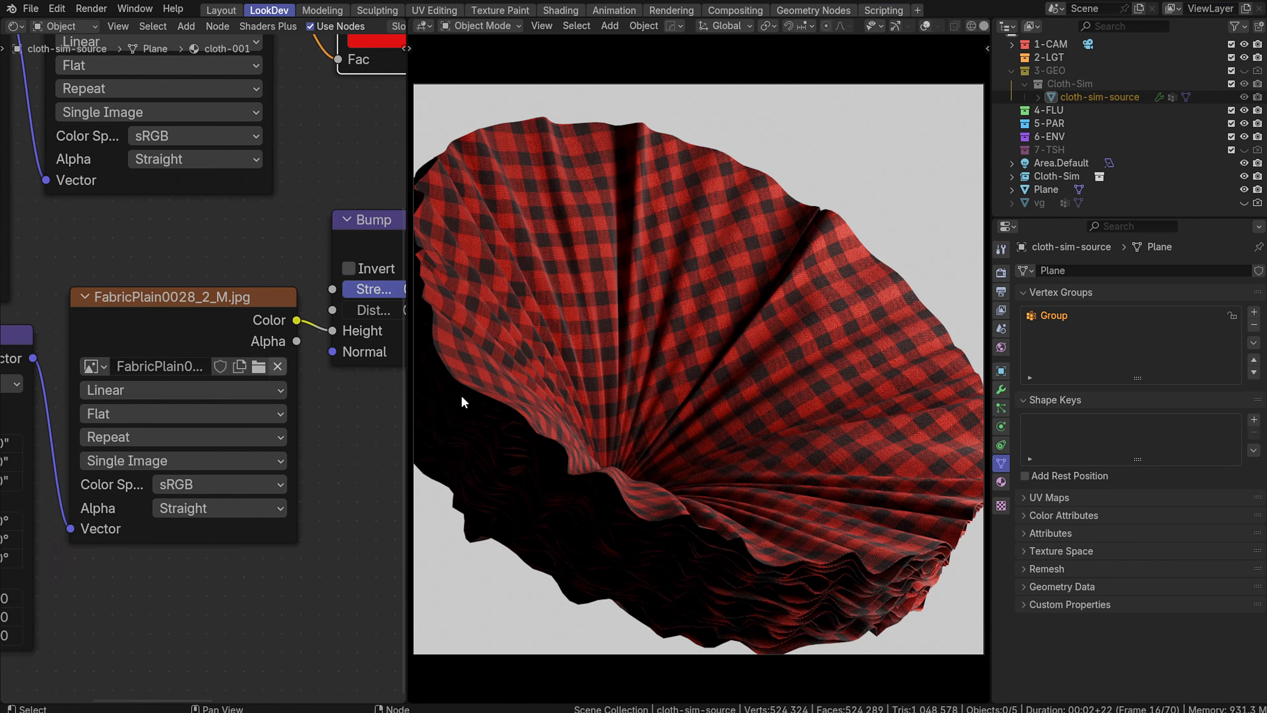
scroll(757, 389, "up", 8)
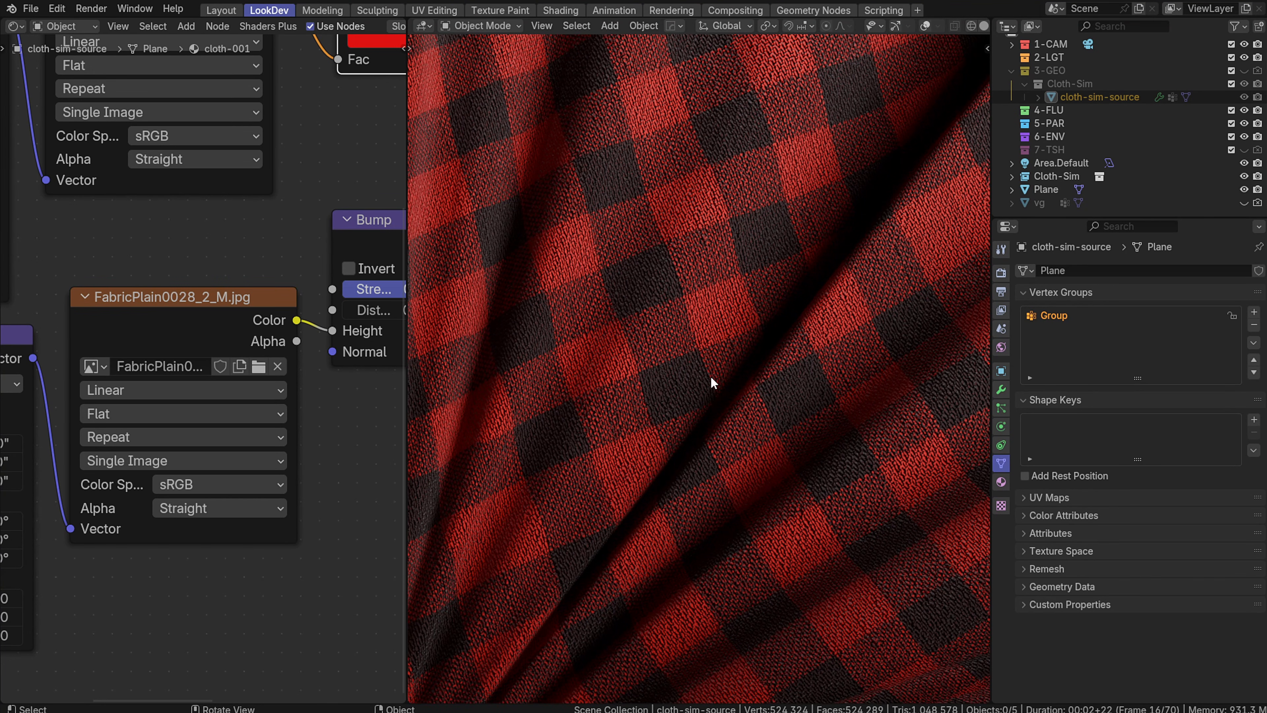
scroll(710, 376, "down", 8)
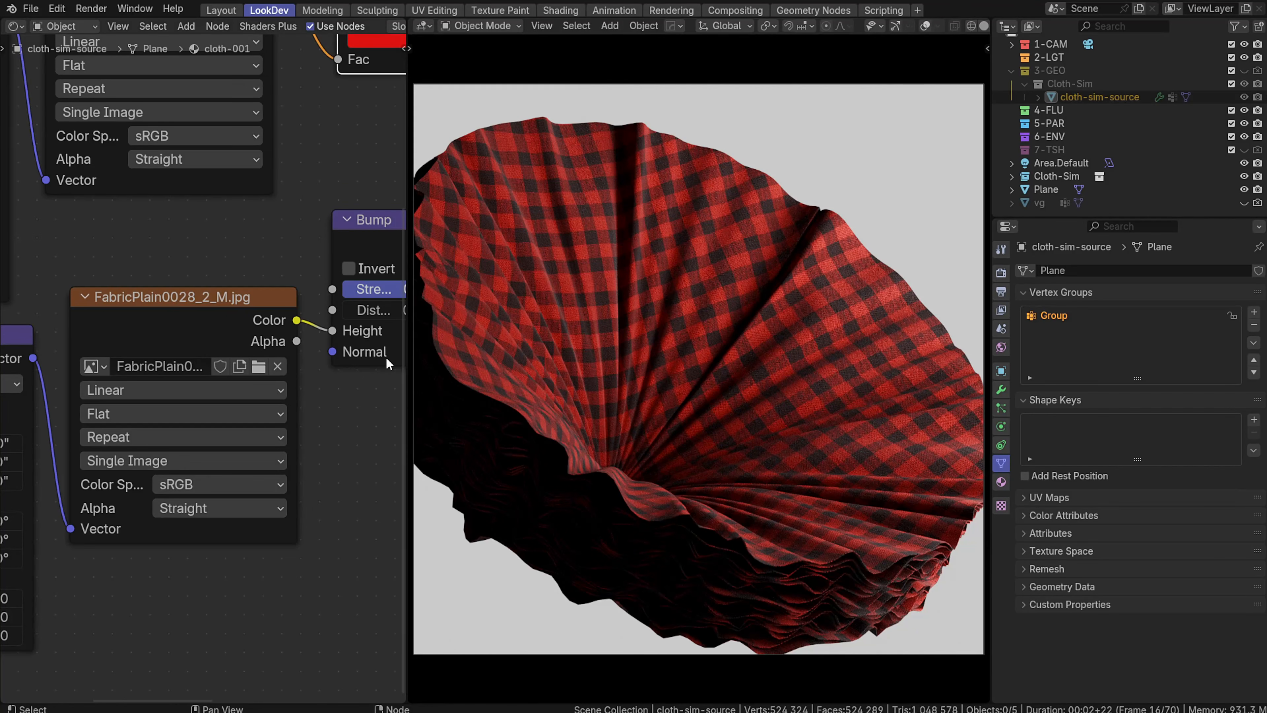
middle_click_drag(77, 666, 82, 543)
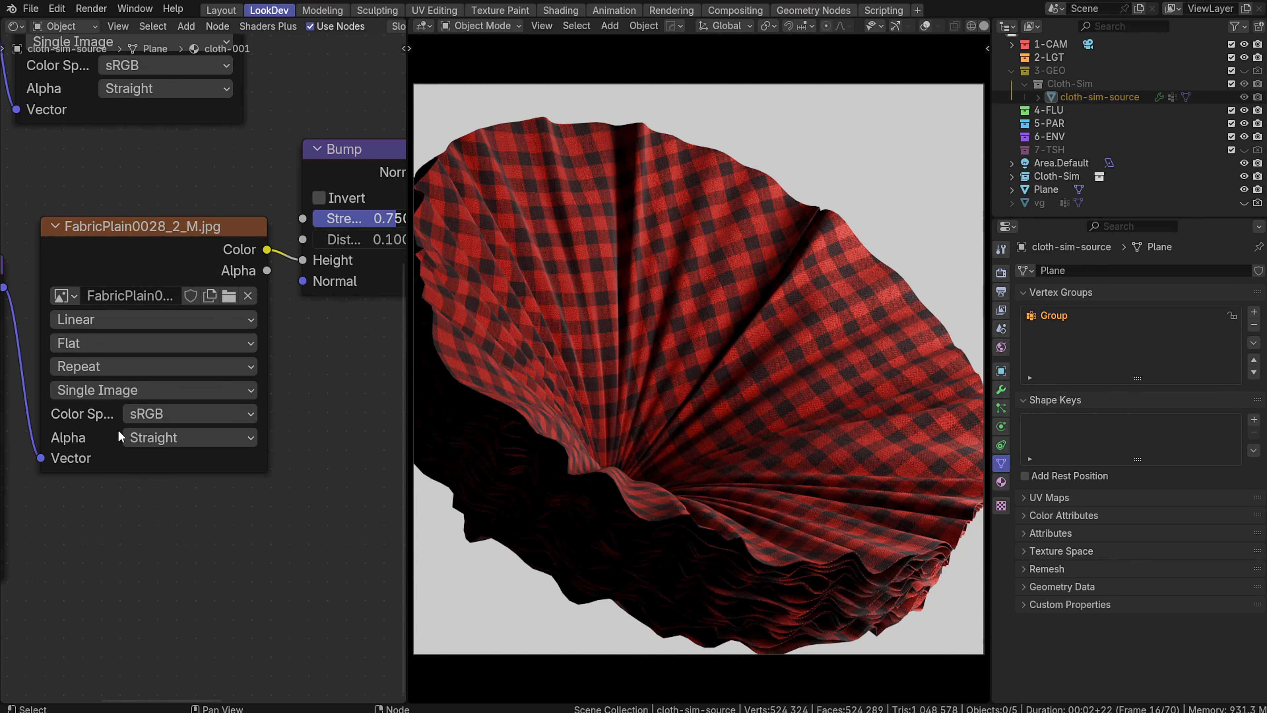
middle_click_drag(123, 292, 93, 532)
scroll(109, 417, "down", 4)
middle_click_drag(208, 533, 5, 611)
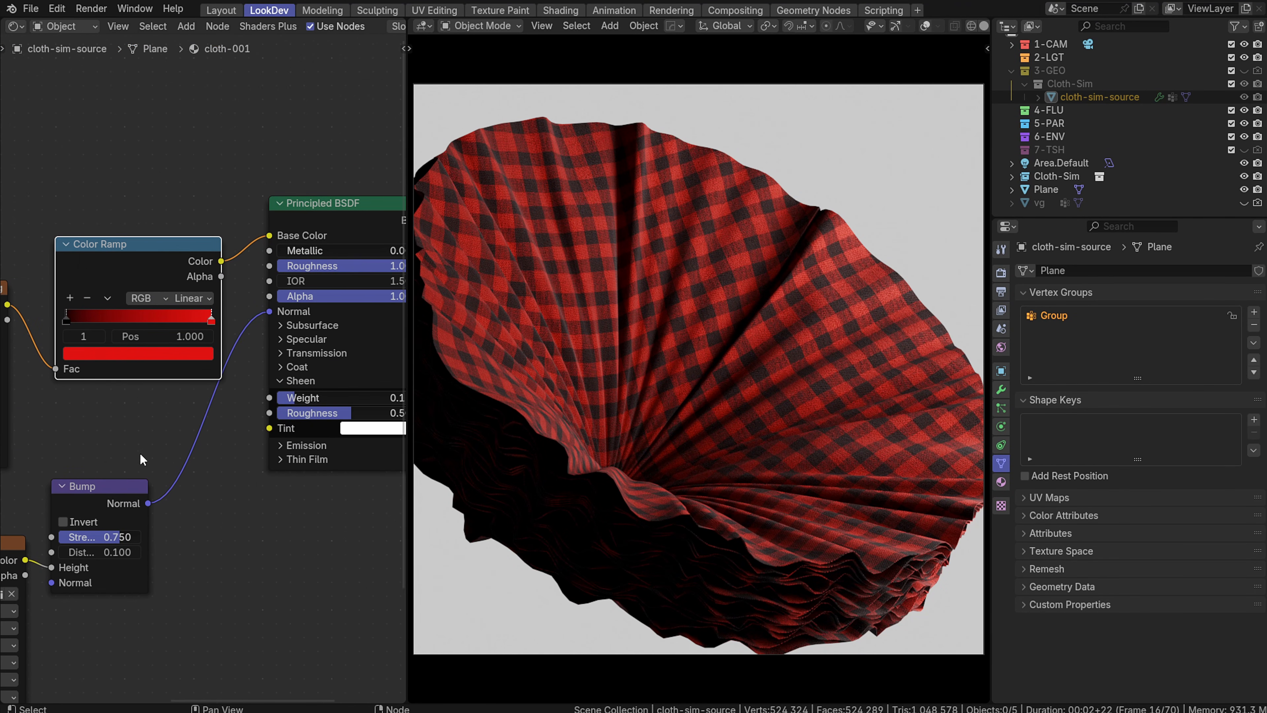
Move the Color Ramp node slightly higher above the Bump node and review the texture mapping nodes
left_click_drag(124, 250, 122, 230)
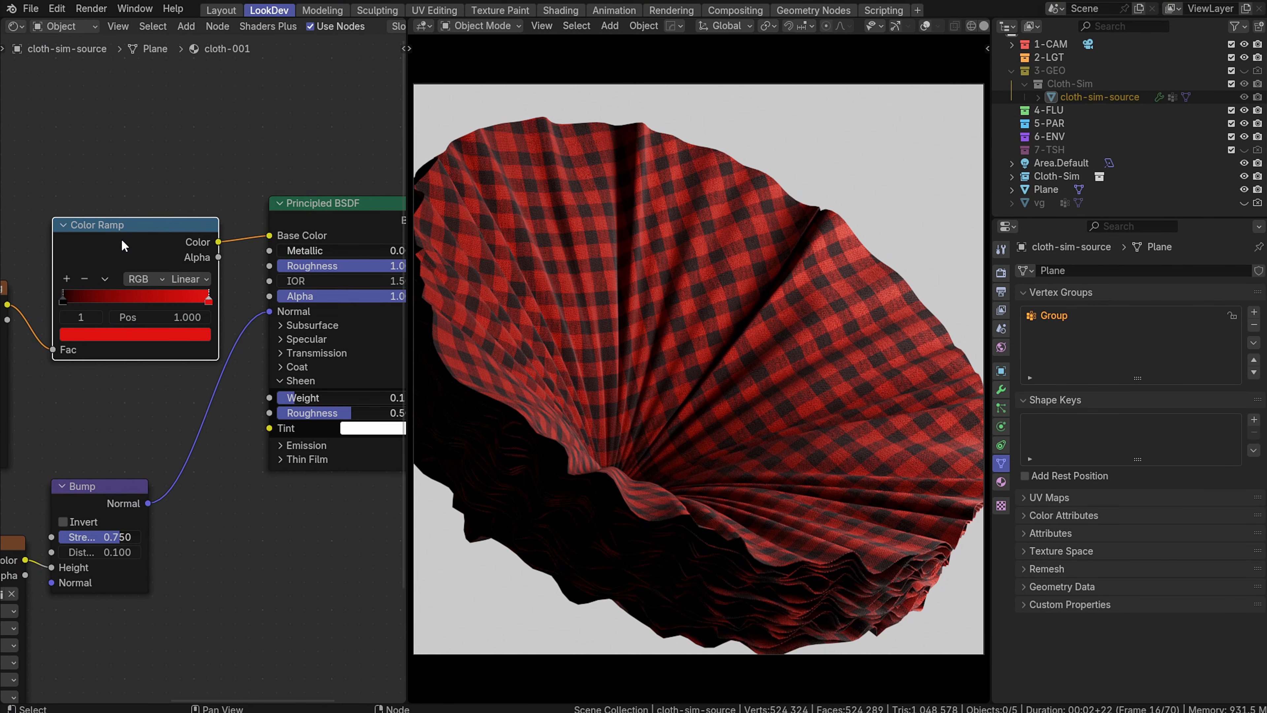
middle_click_drag(103, 434, 168, 396)
middle_click_drag(126, 495, 195, 475)
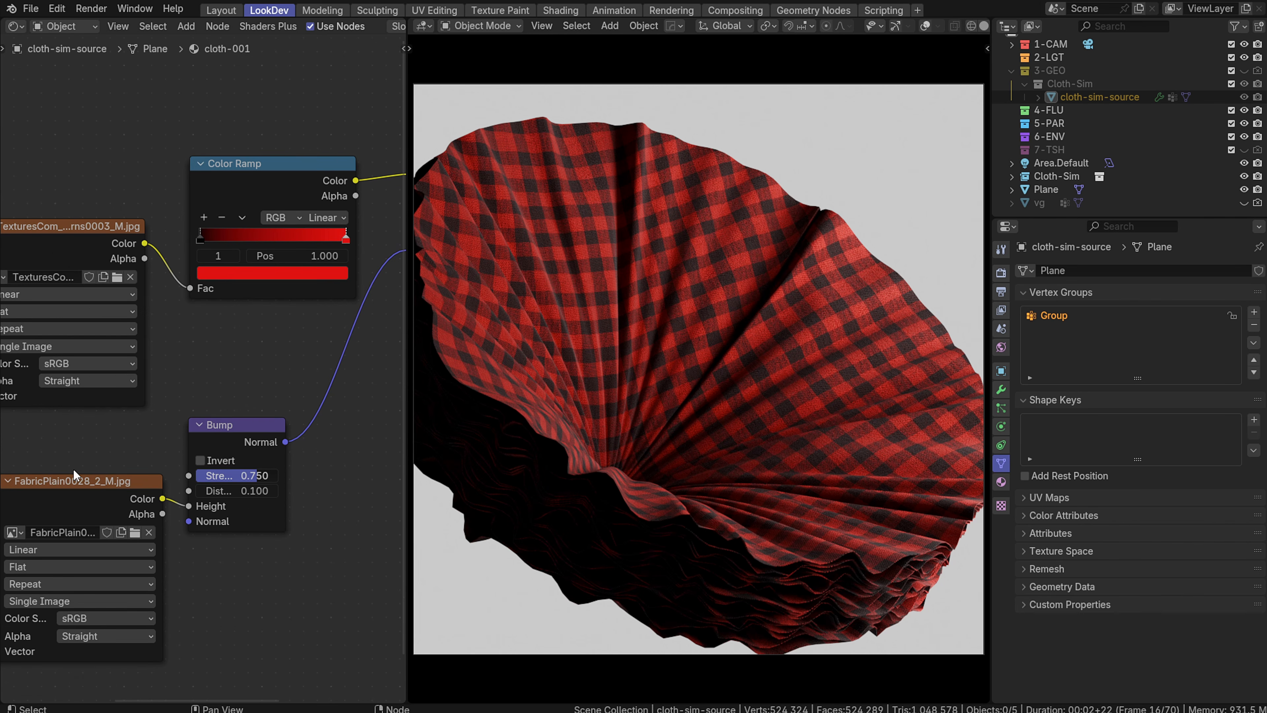
middle_click_drag(73, 468, 176, 435)
middle_click_drag(7, 498, 299, 420)
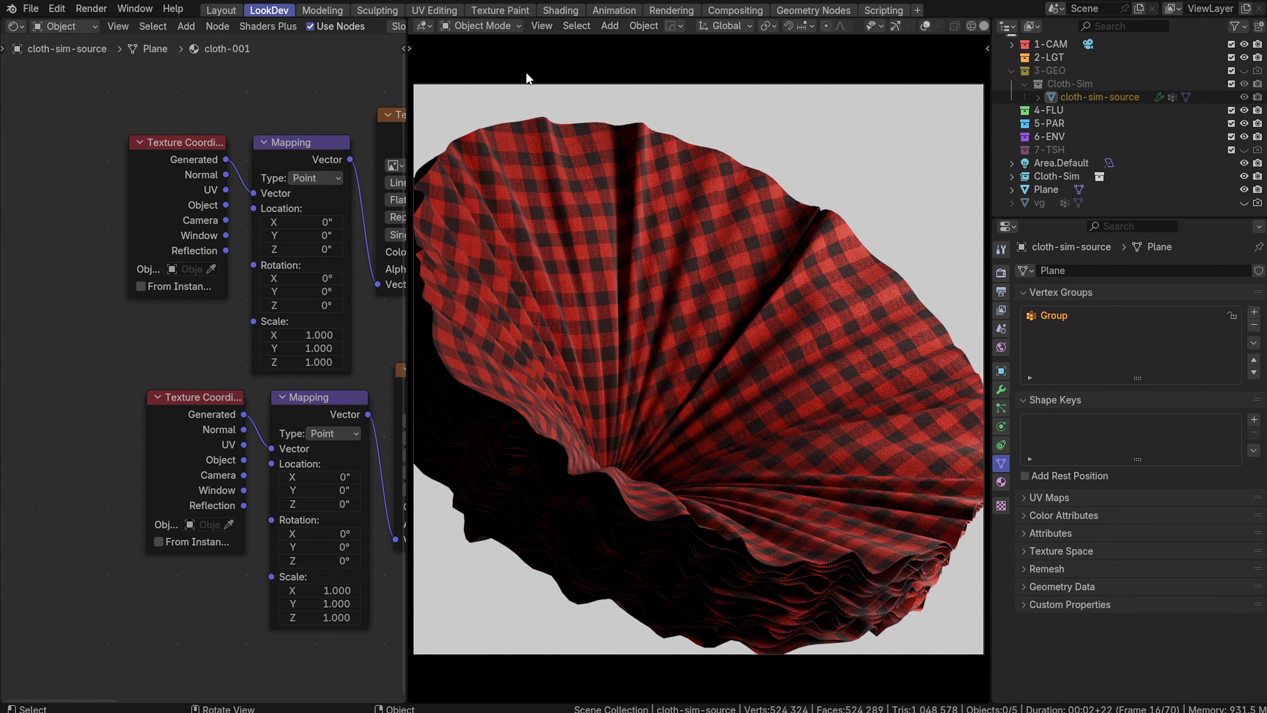
middle_click_drag(253, 224, 131, 236)
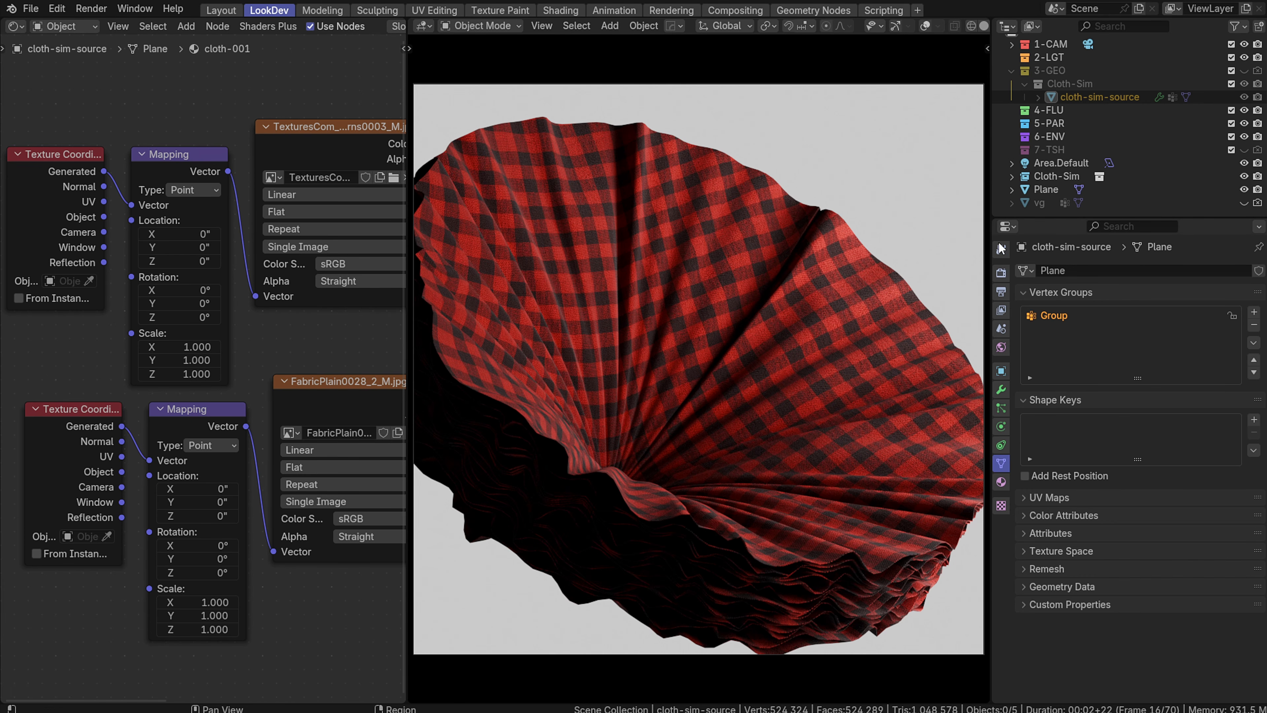
Collapse the Smooth by Angle modifier and add a new particle system to cloth-sim-source
left_click(1001, 390)
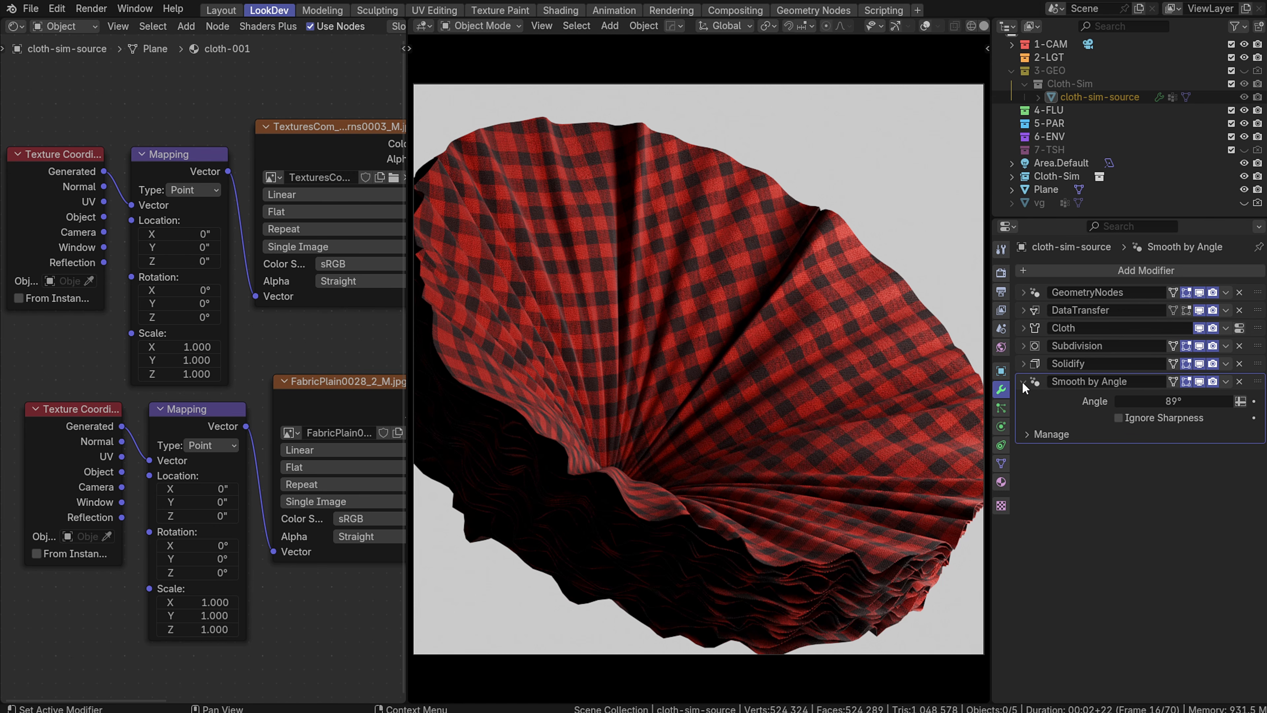
left_click(1035, 383)
left_click(1001, 407)
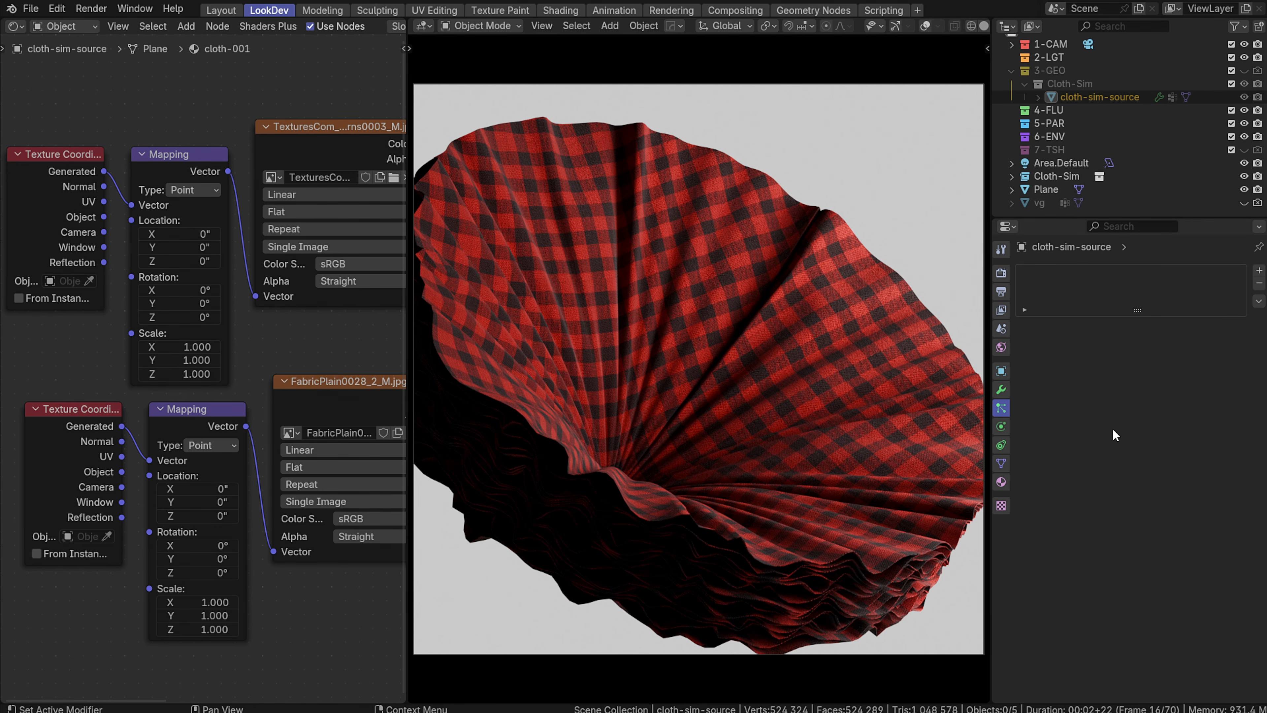
left_click(769, 368)
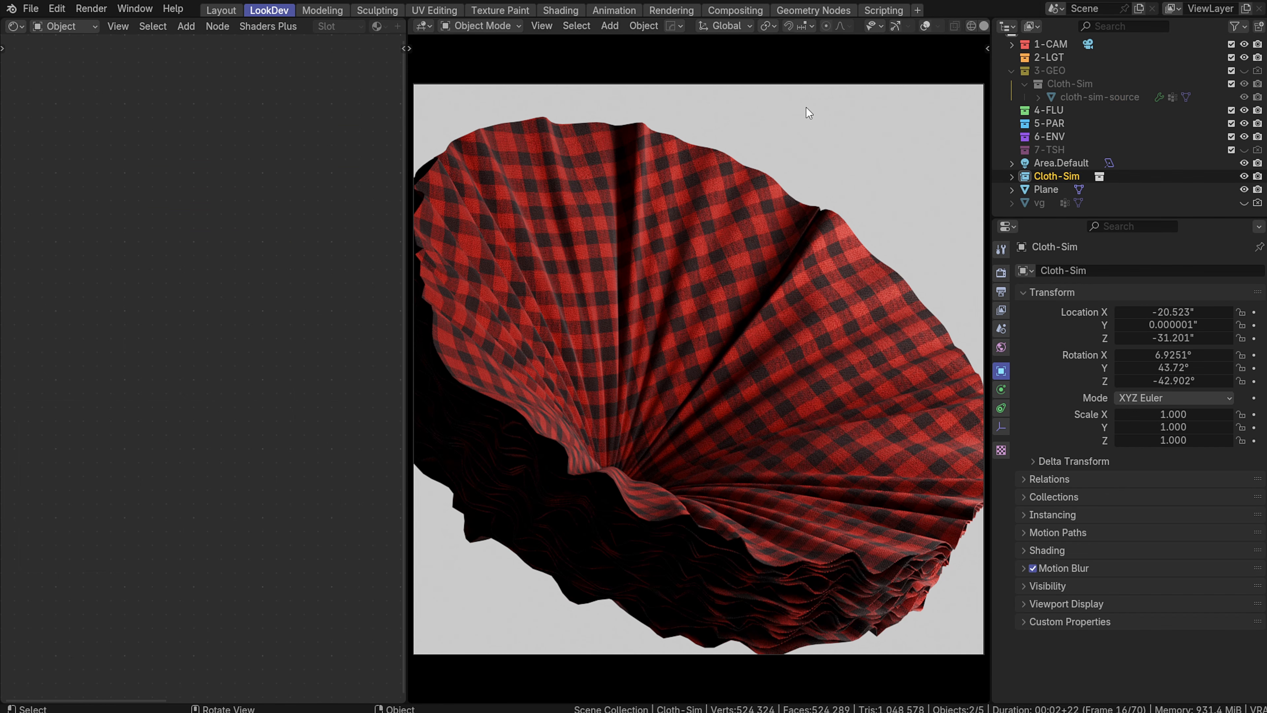
left_click(1111, 96)
left_click(1001, 389)
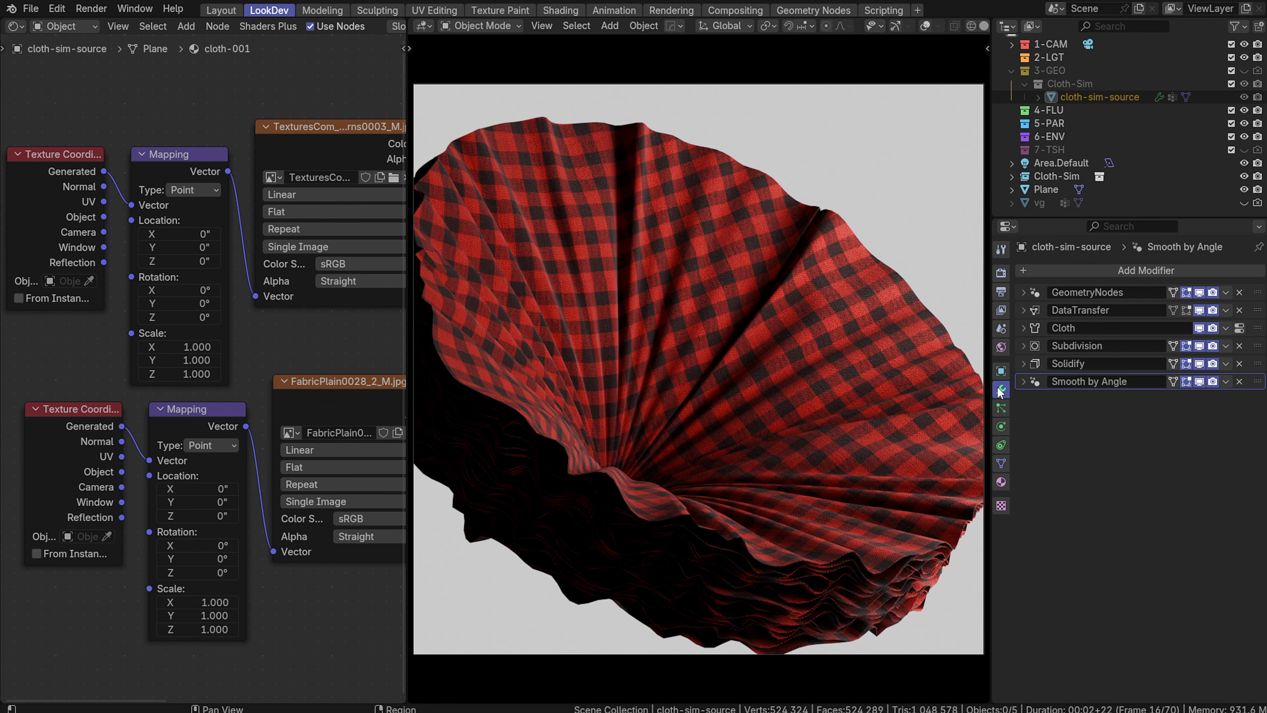
left_click(1001, 408)
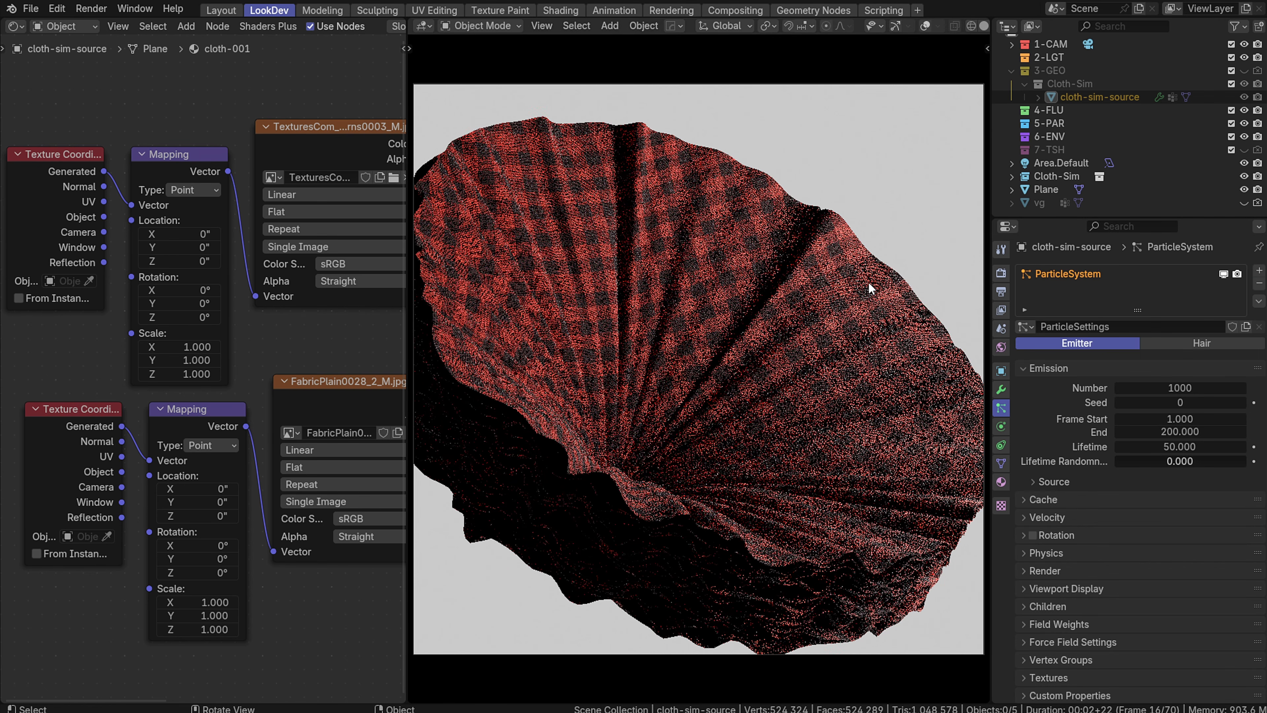
Switch the viewport to Solid shading and change the particle system's type to Hair
key("z")
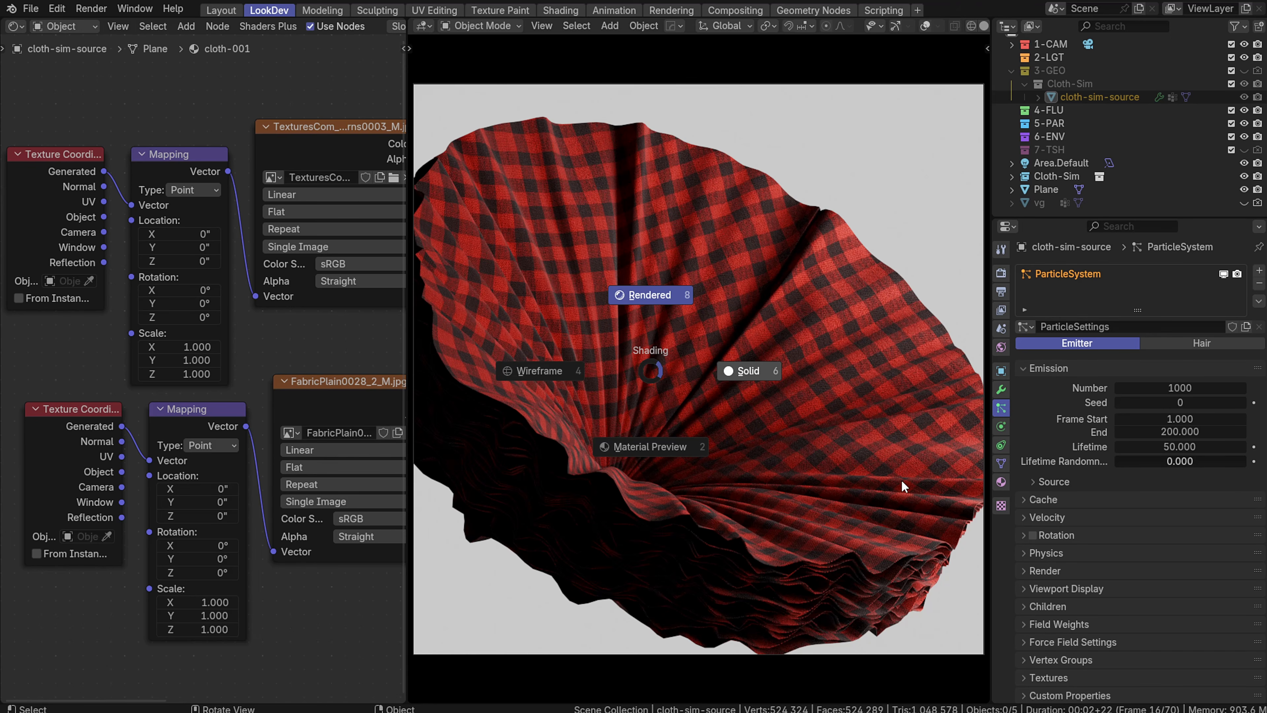
left_click(748, 370)
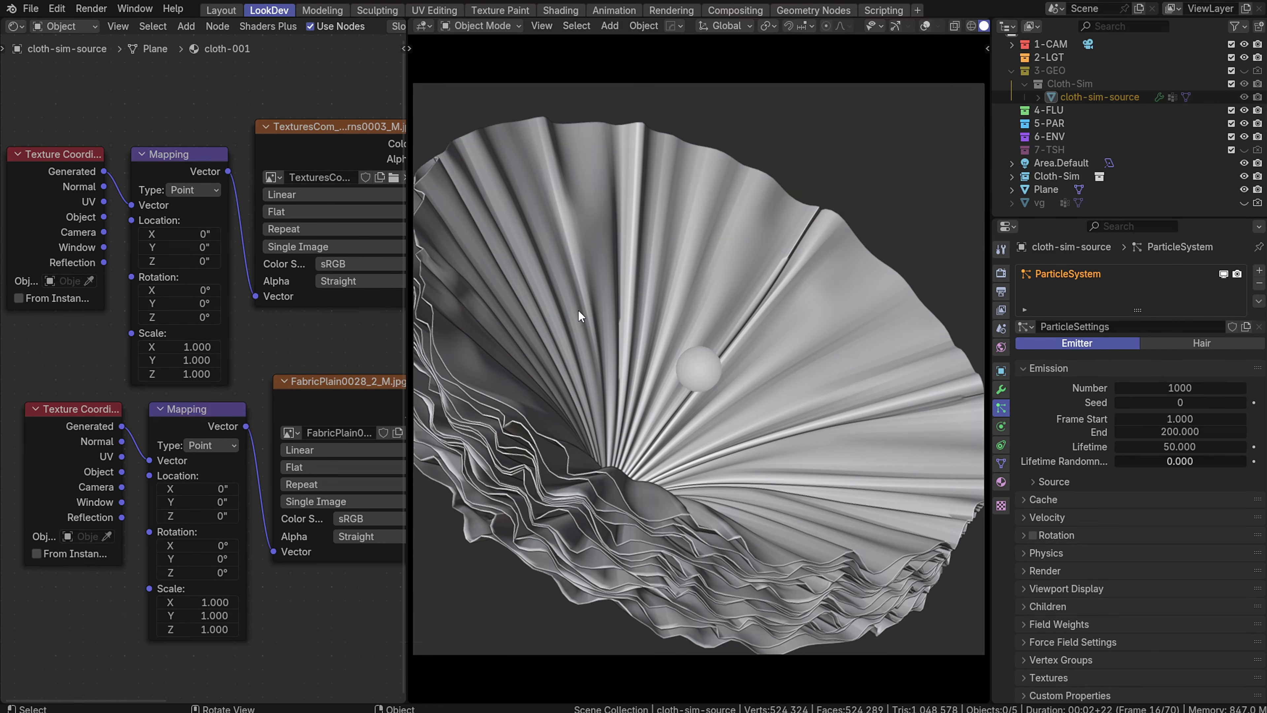
left_click(1197, 341)
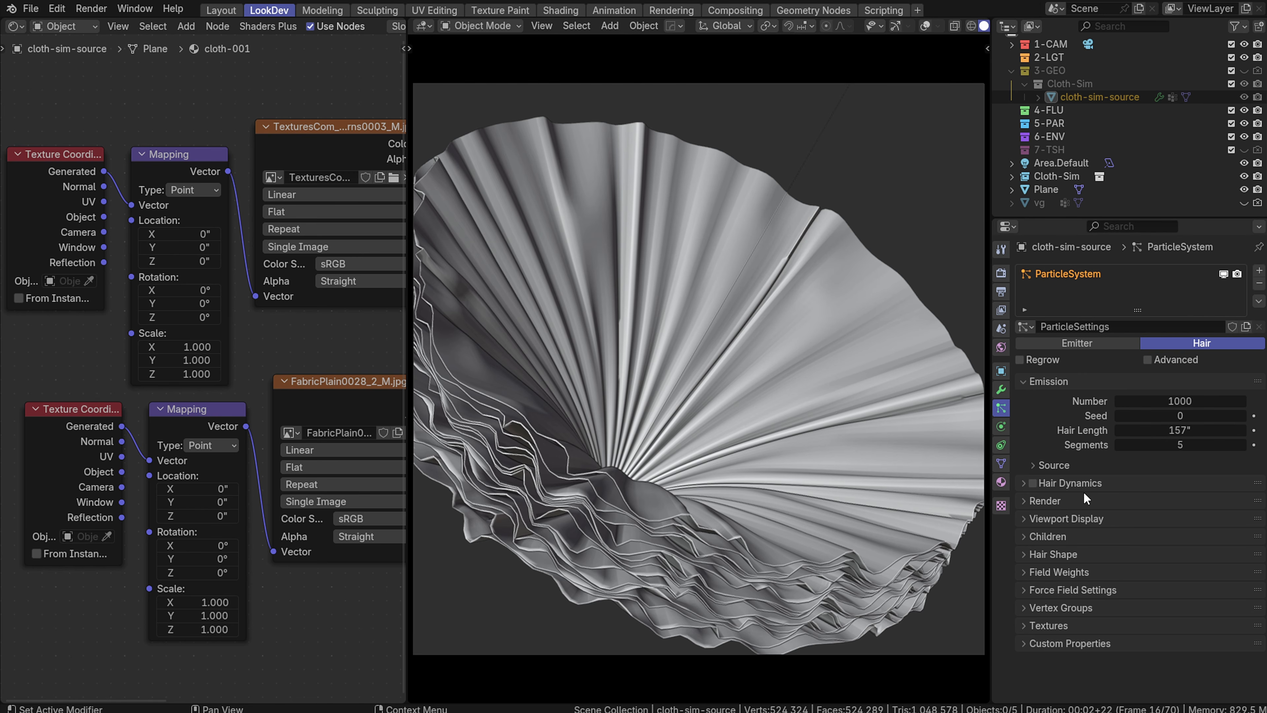
Set the particle system's Hair Length to 1 inch and its emission Number to 1024
left_click(1187, 433)
type("12")
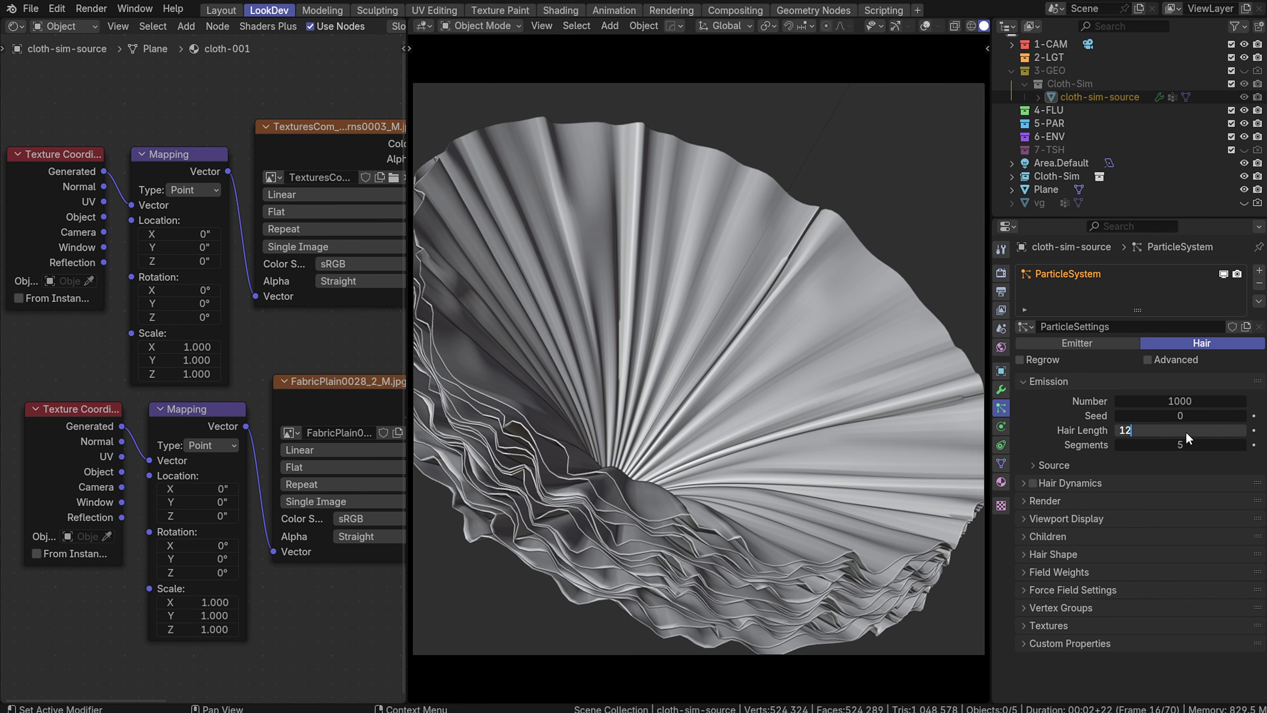
key("Return")
left_click(1187, 432)
key("Return")
left_click(1181, 402)
type("1024")
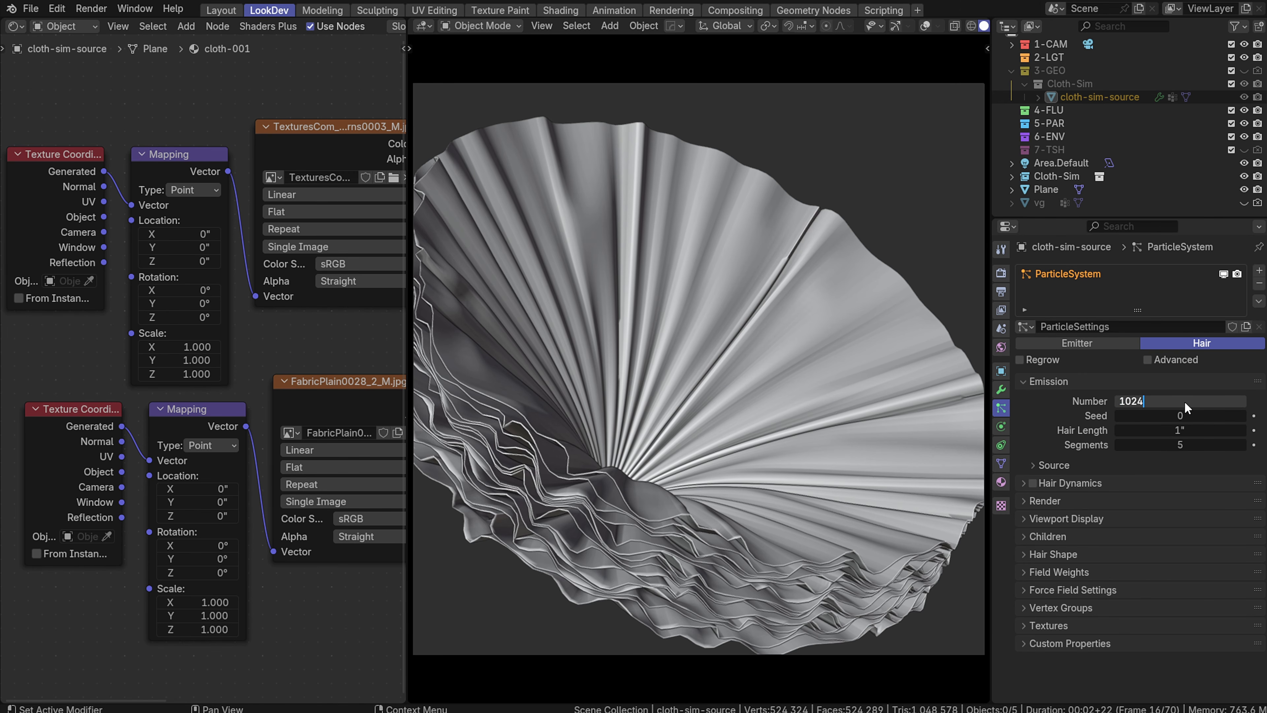
key("Return")
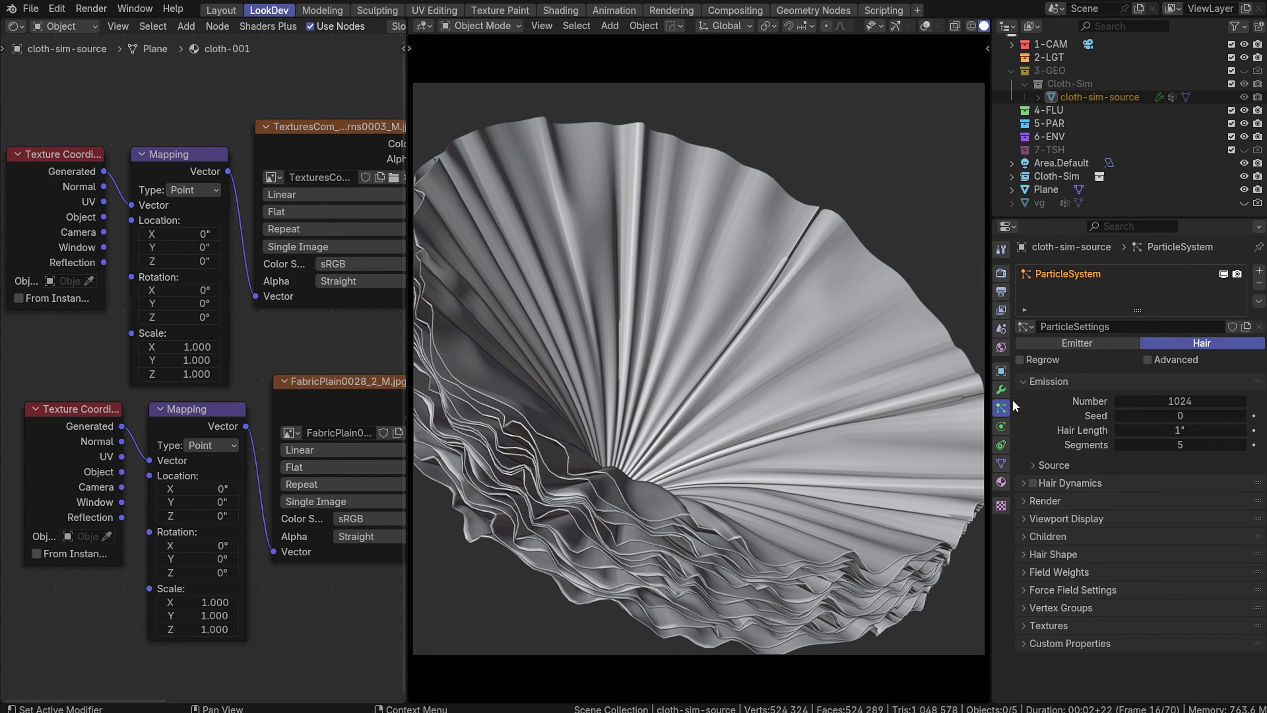
Make the hair emit from Vertices and enable Use Modifier Stack in the emission source settings
left_click(1032, 464)
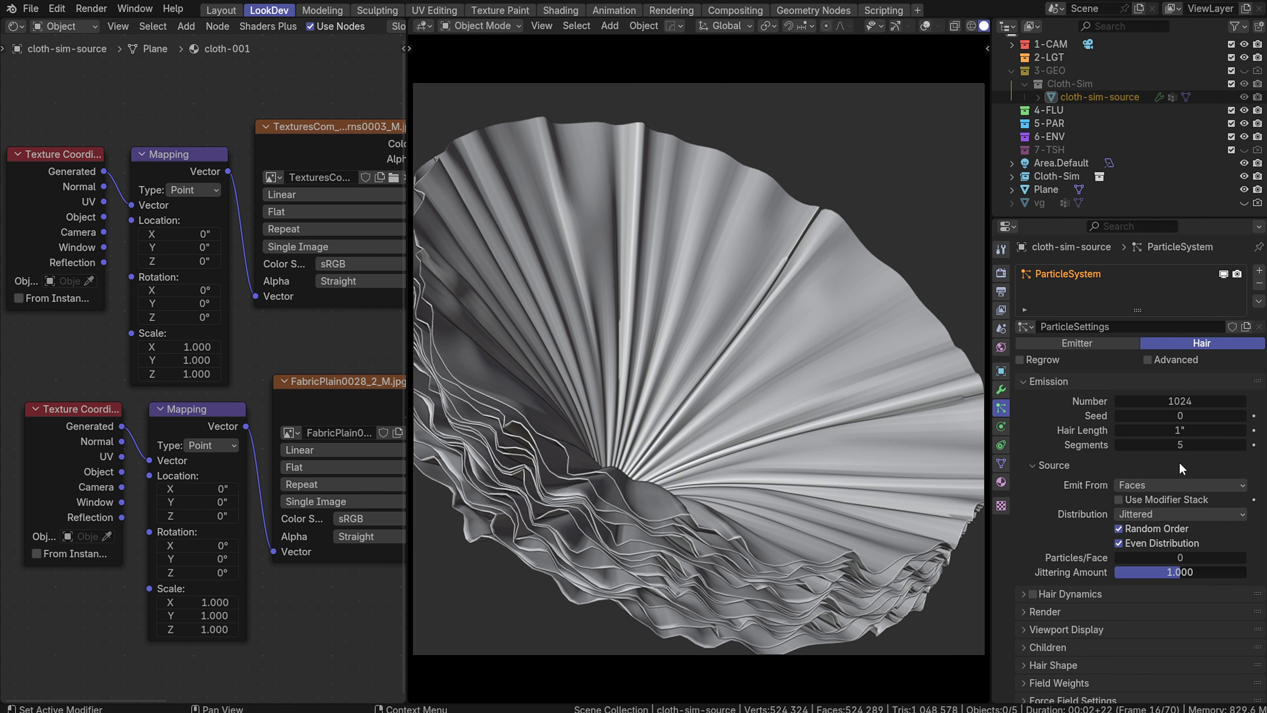
left_click(1160, 485)
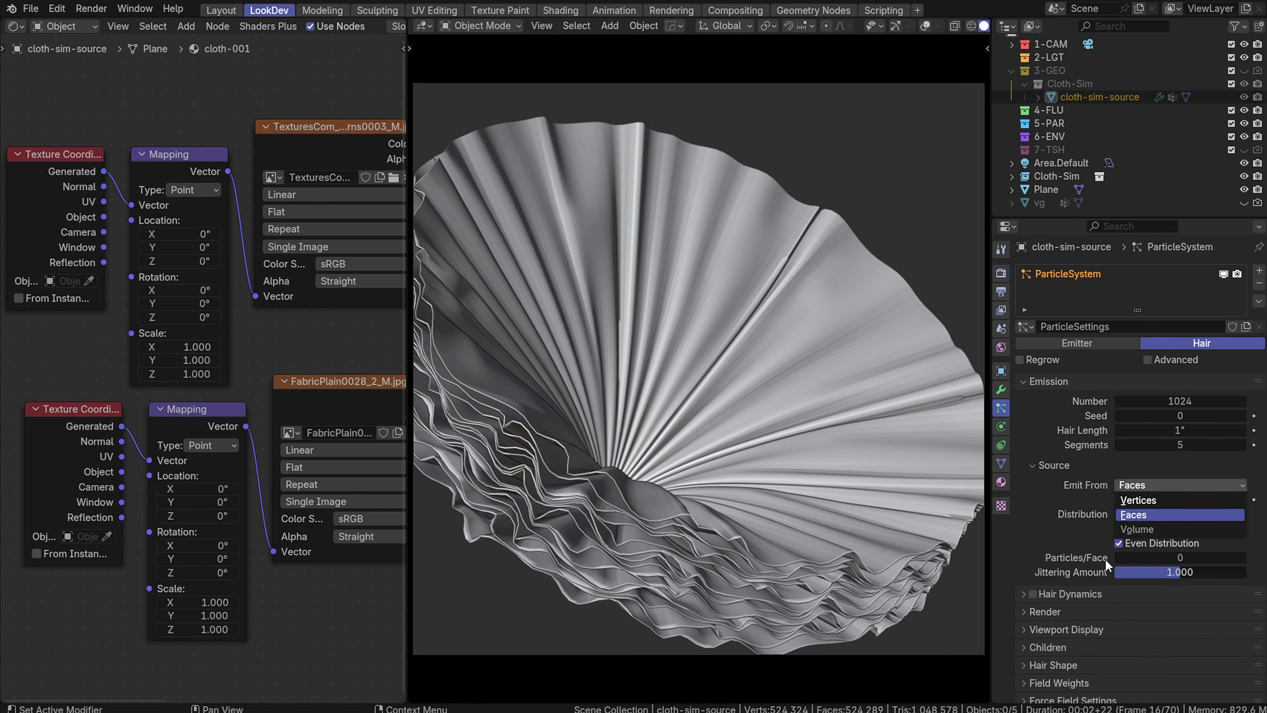
left_click(1138, 500)
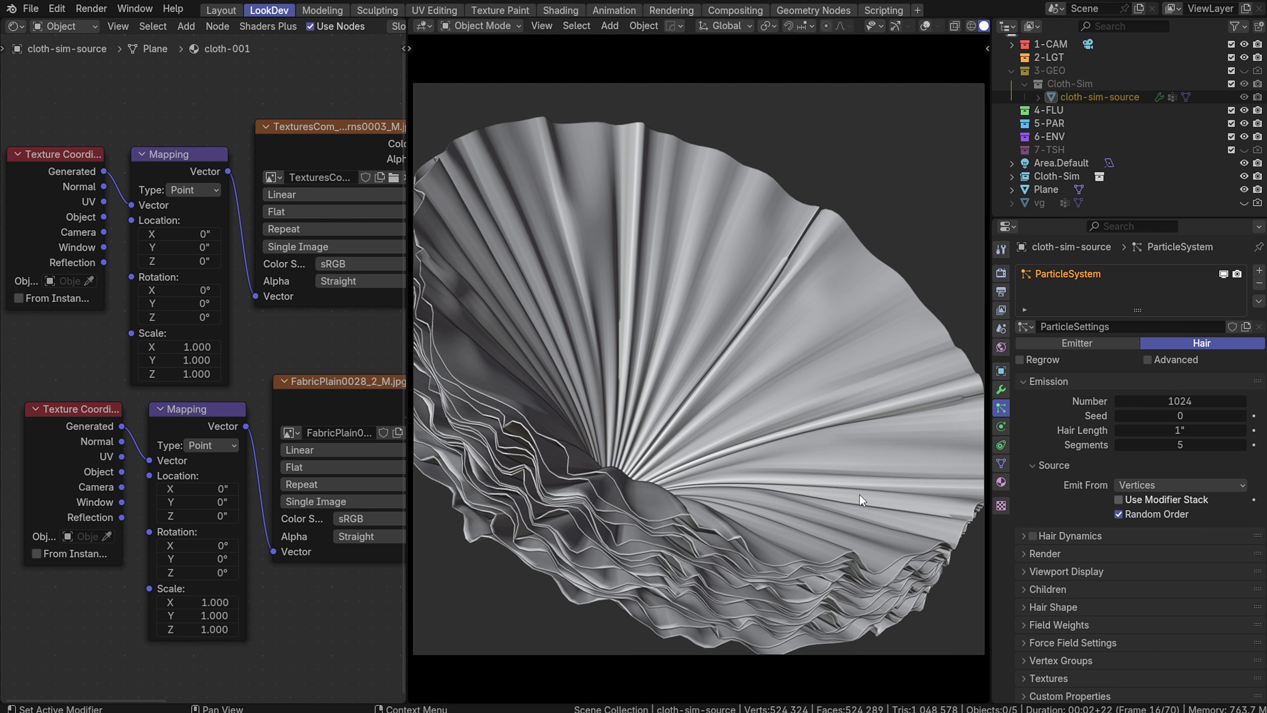
left_click(1118, 499)
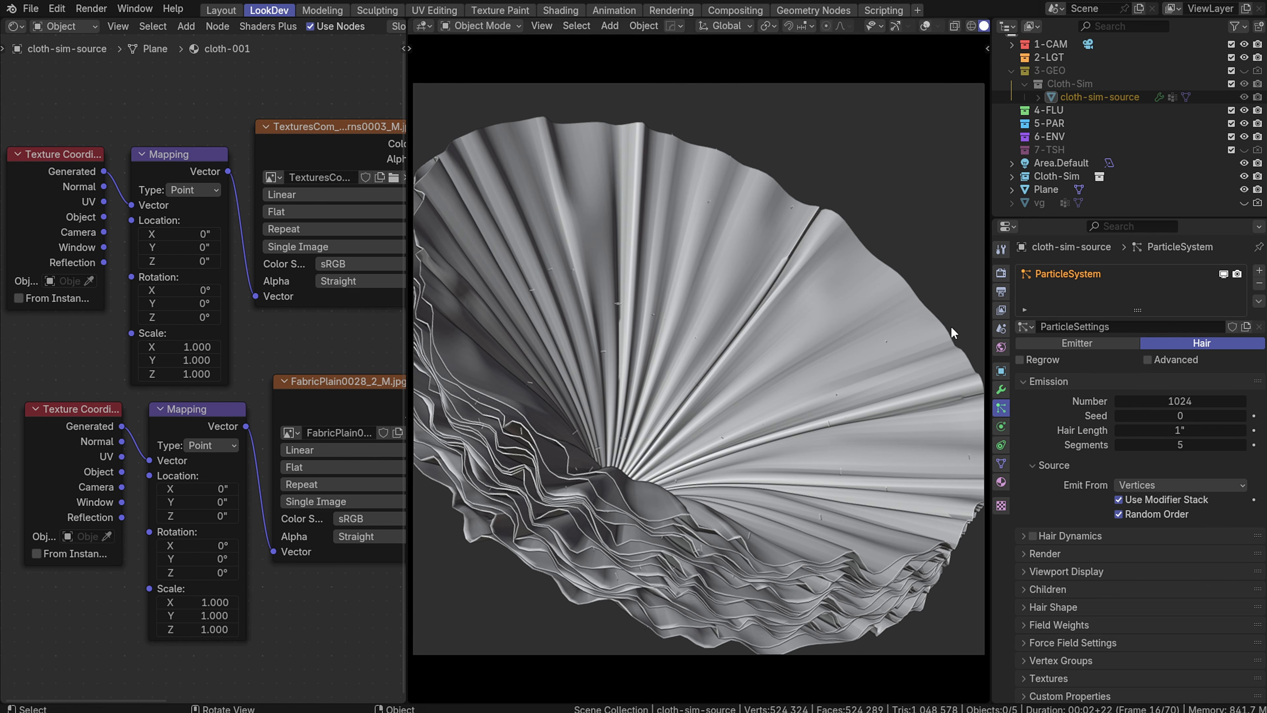
Collapse the Emission settings and set the hair particles' Children to Interpolated
left_click(1029, 383)
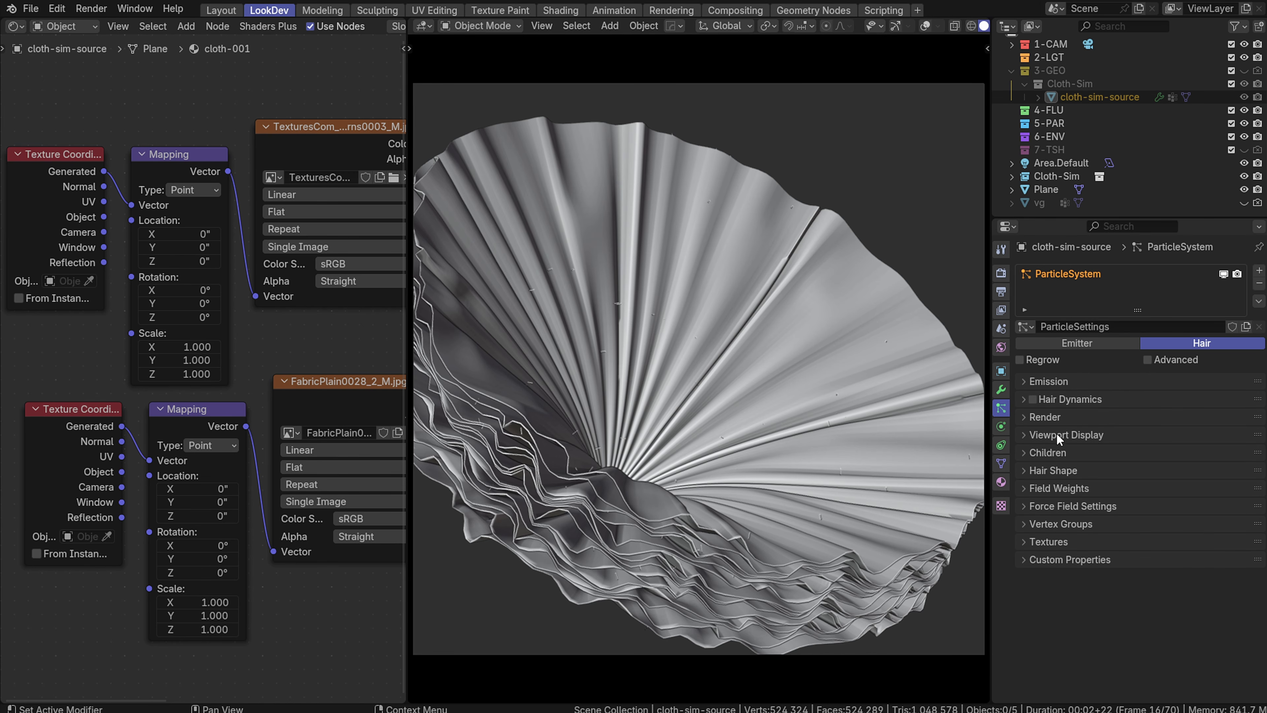
left_click(1048, 435)
left_click(1047, 434)
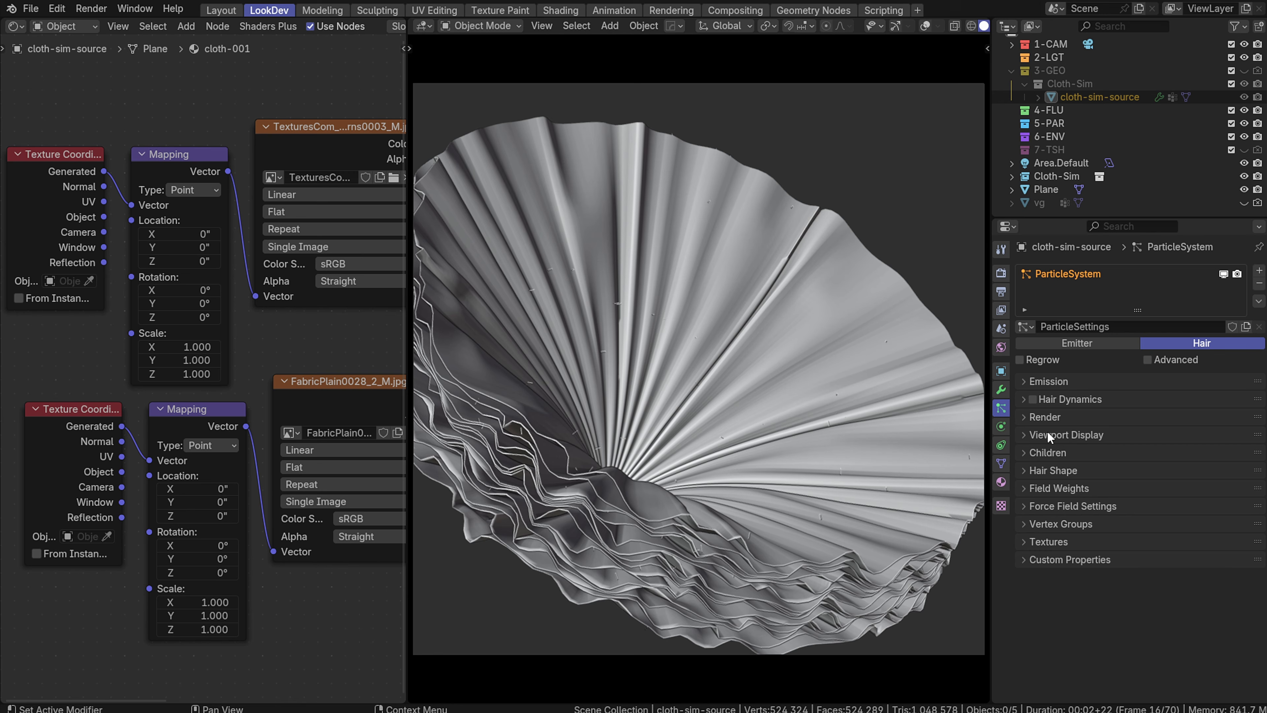
left_click(1049, 453)
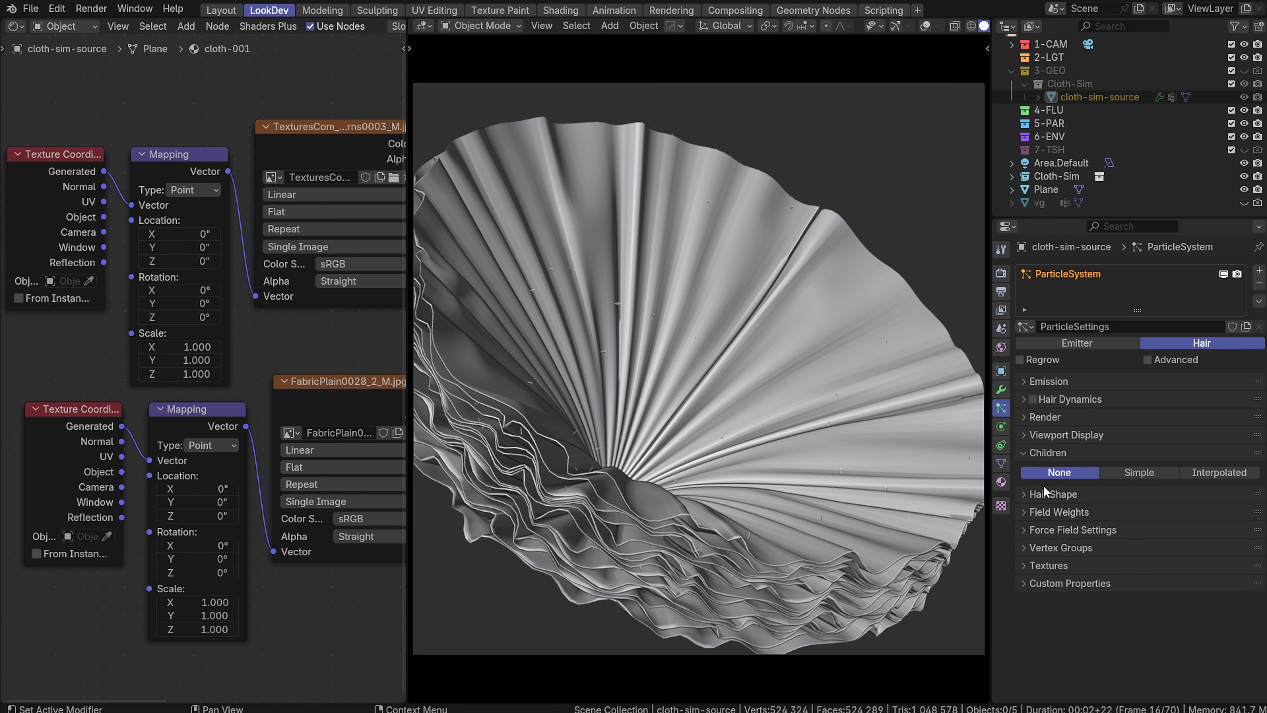
left_click(1215, 471)
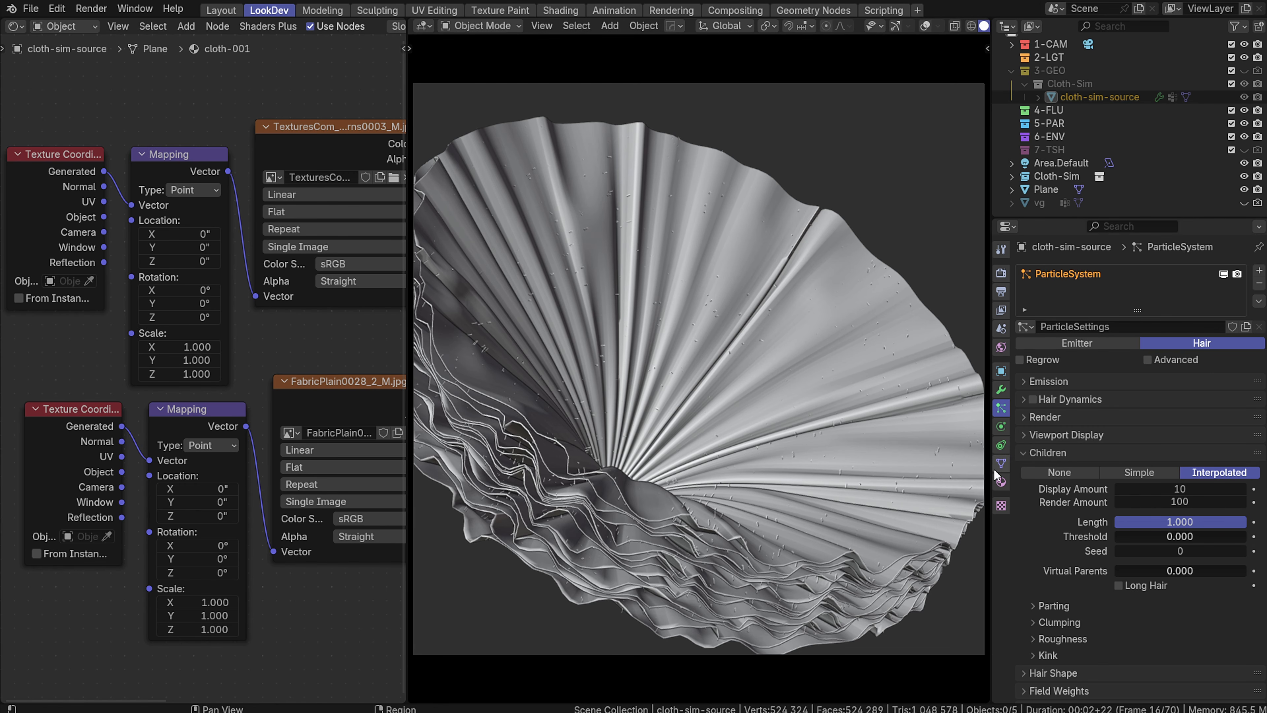
Collapse the Children settings and switch the viewport to Rendered shading to inspect the hairs on the cloth up close
left_click(1031, 457)
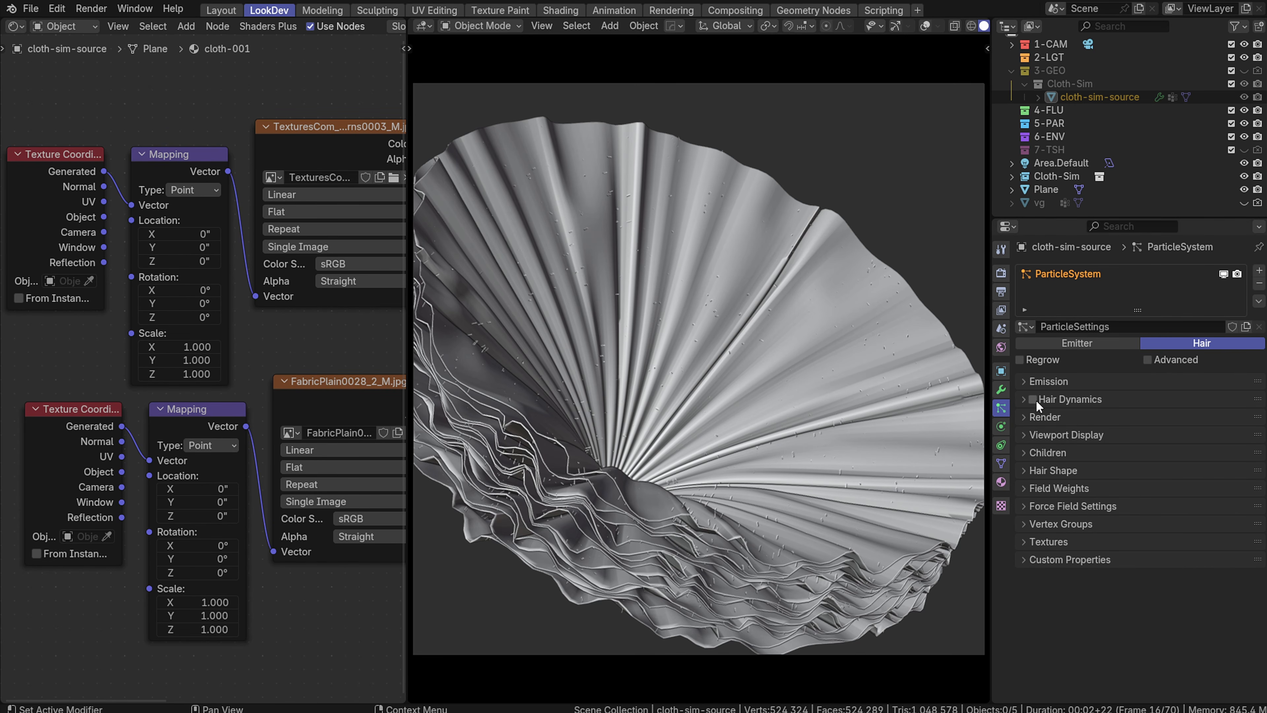
key("z")
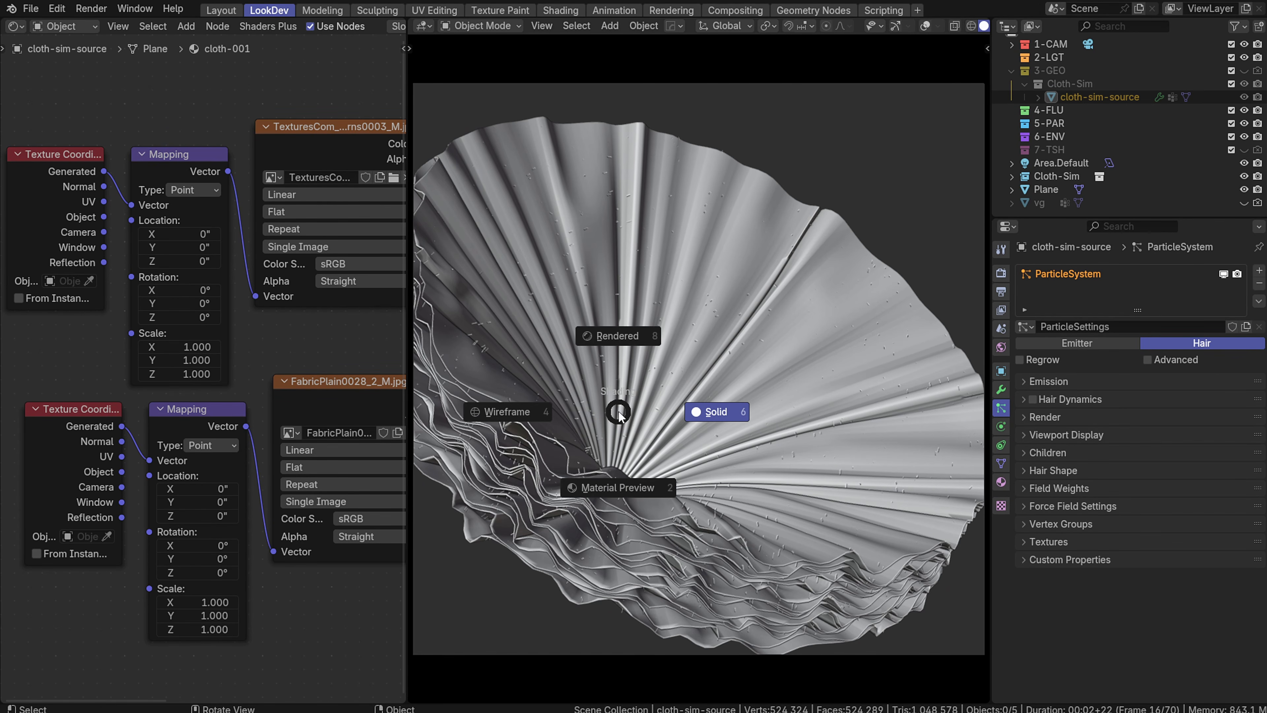
left_click(614, 329)
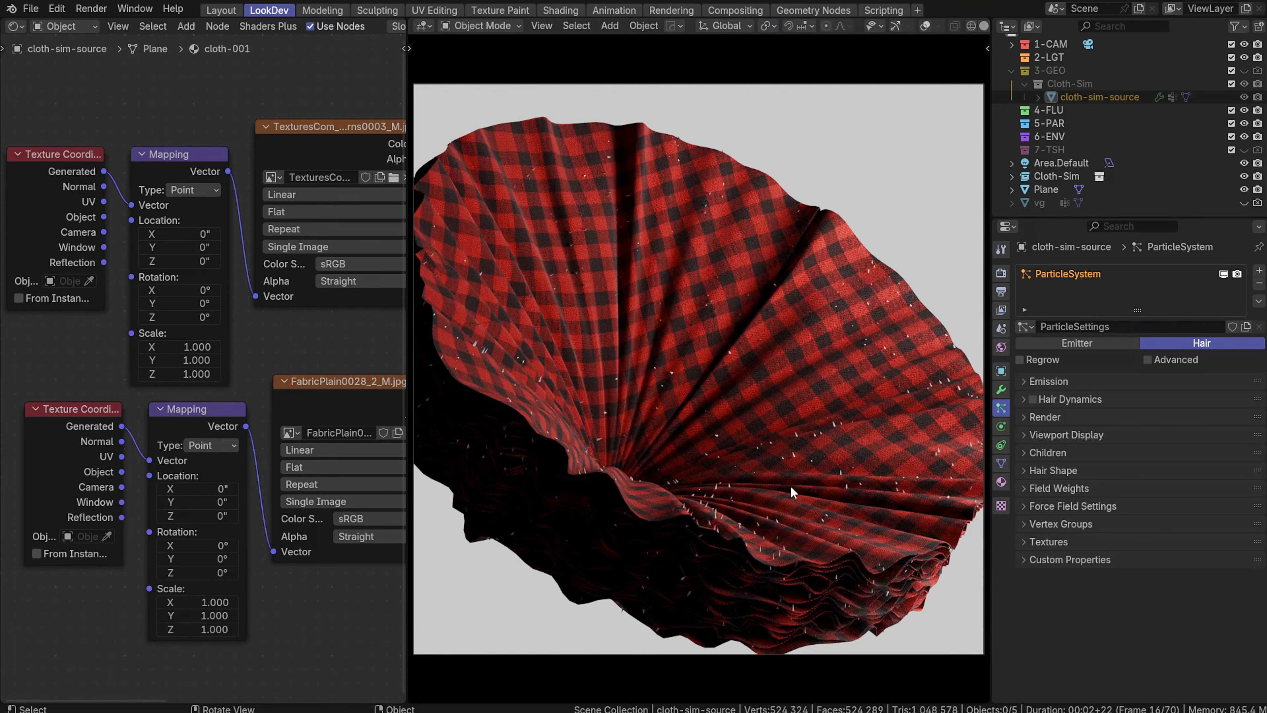
scroll(869, 484, "up", 5)
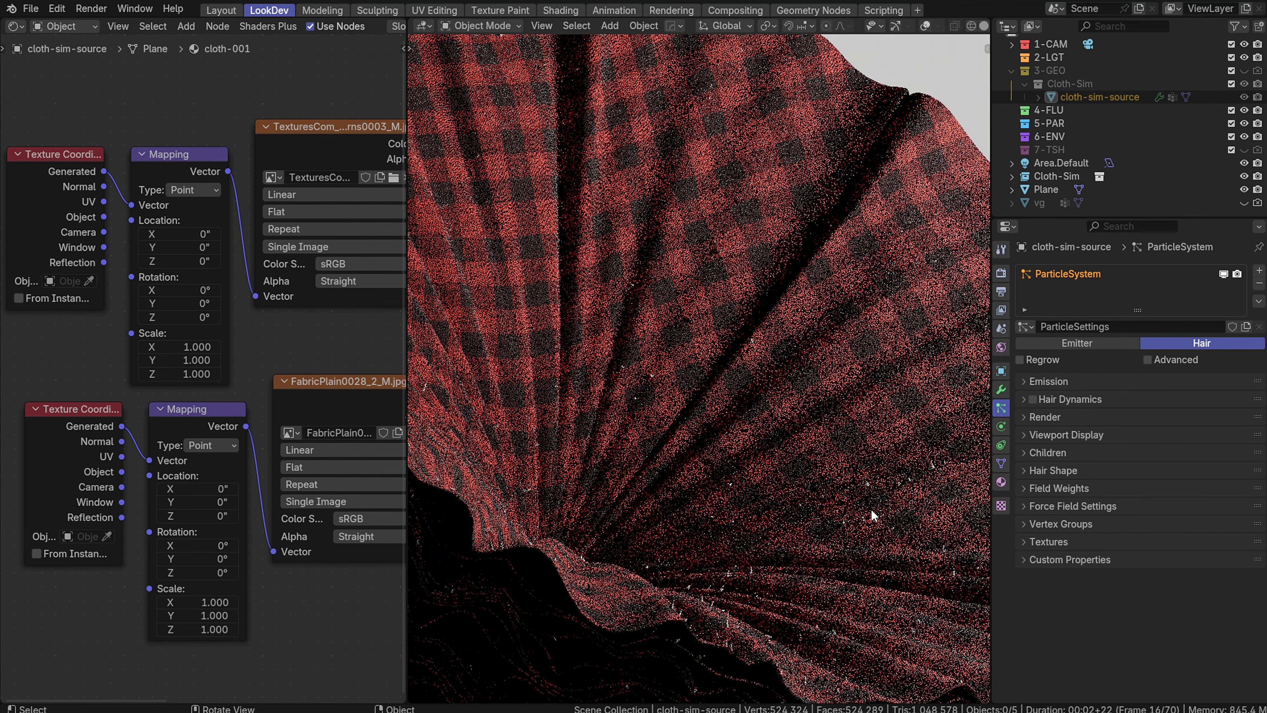
scroll(871, 511, "down", 2)
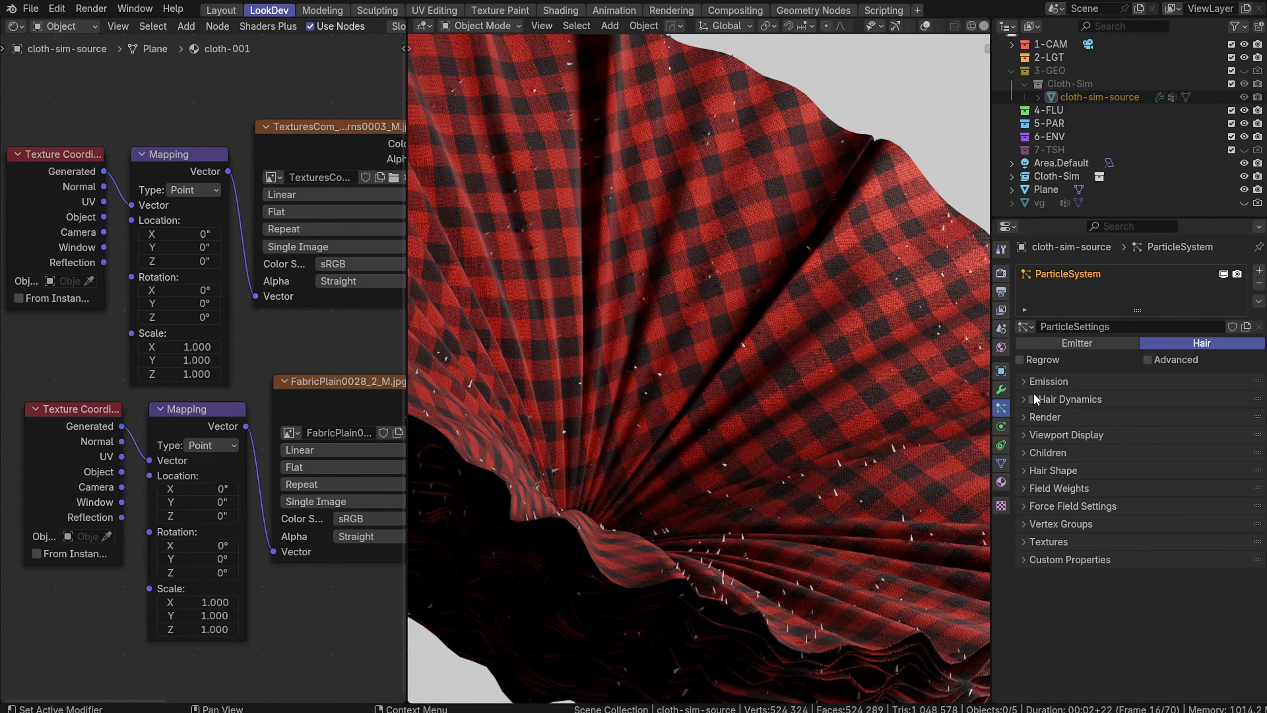
scroll(886, 576, "up", 5)
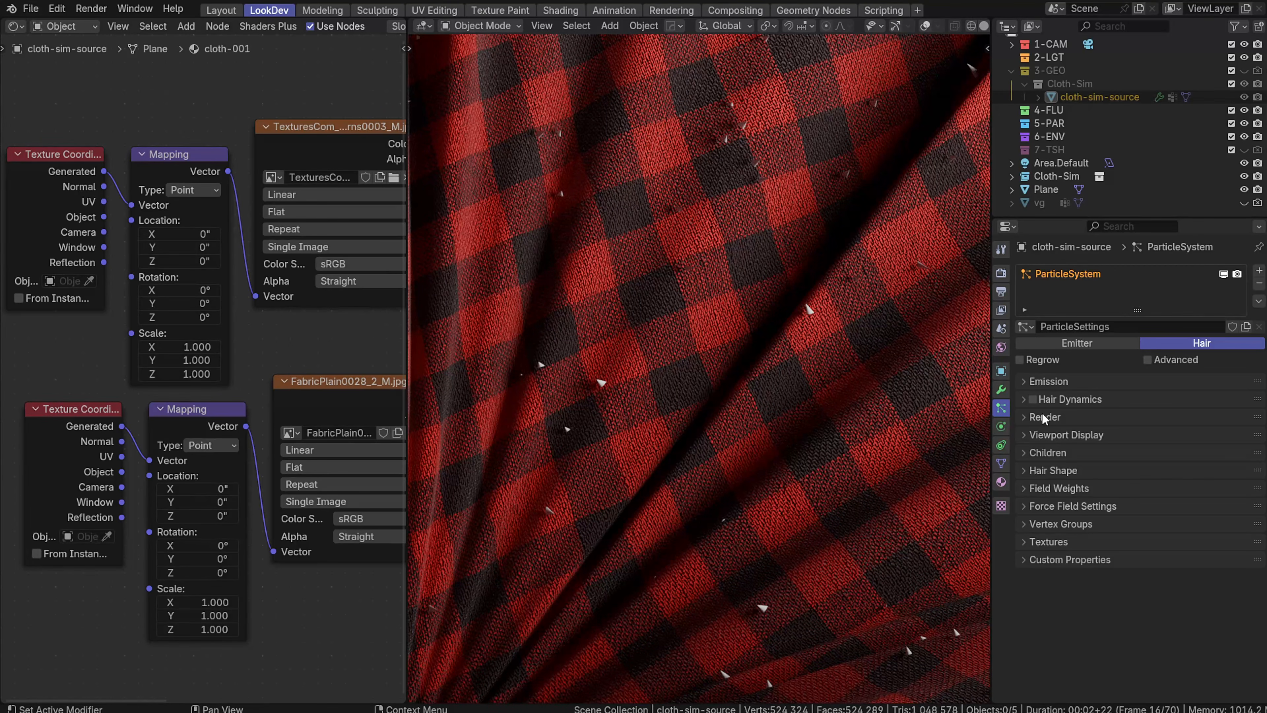
Collapse the emission Source settings and set the Diameter Root of the Hair Shape to 1 inch
left_click(1072, 384)
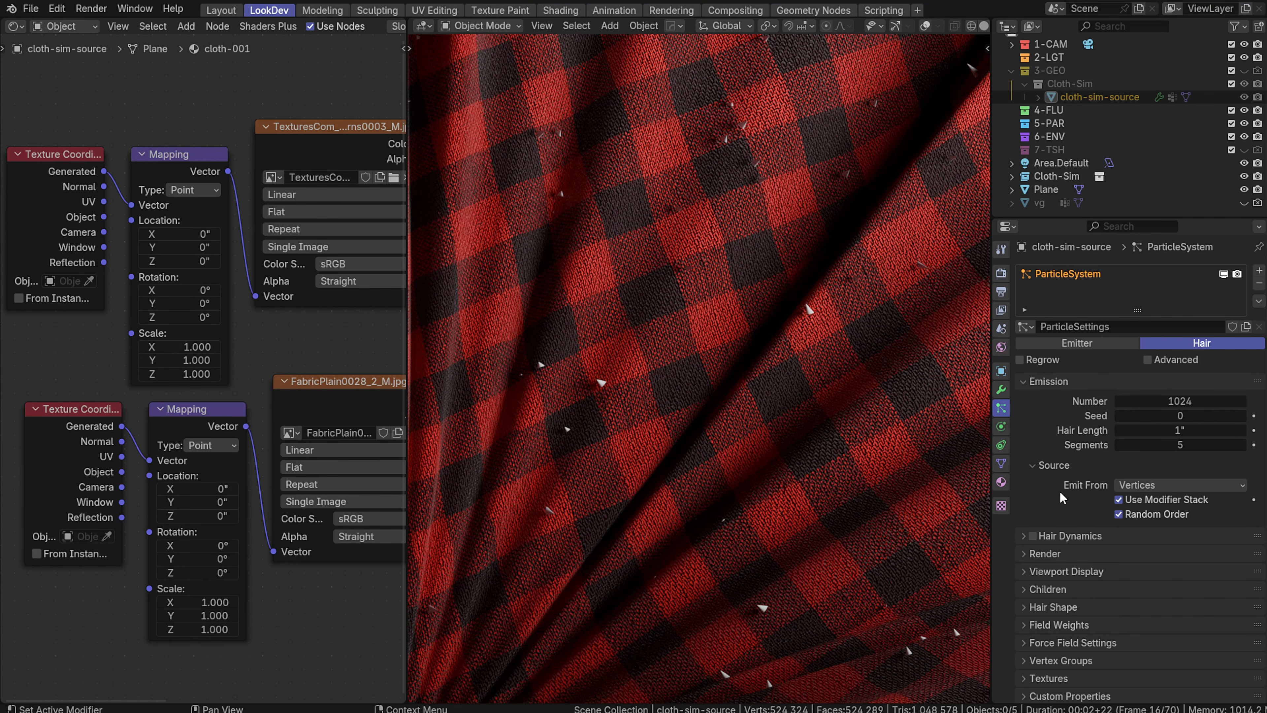
left_click(1053, 466)
left_click(1042, 385)
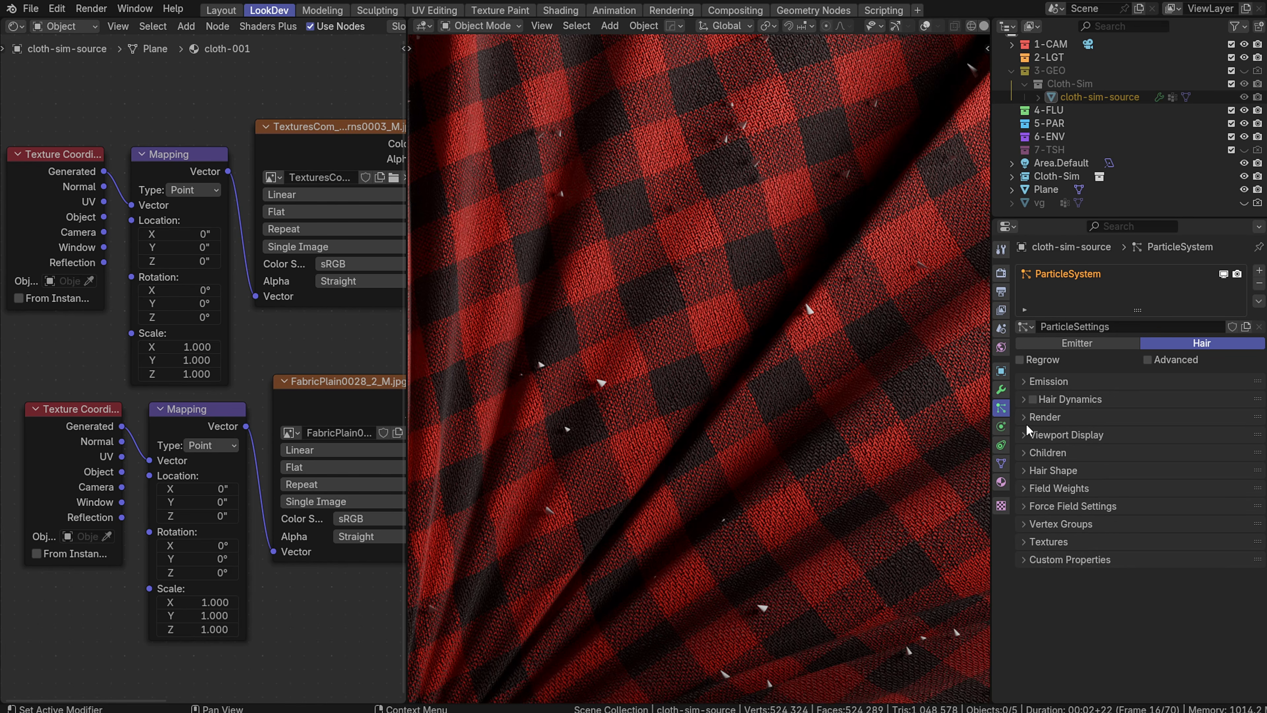
left_click(1042, 470)
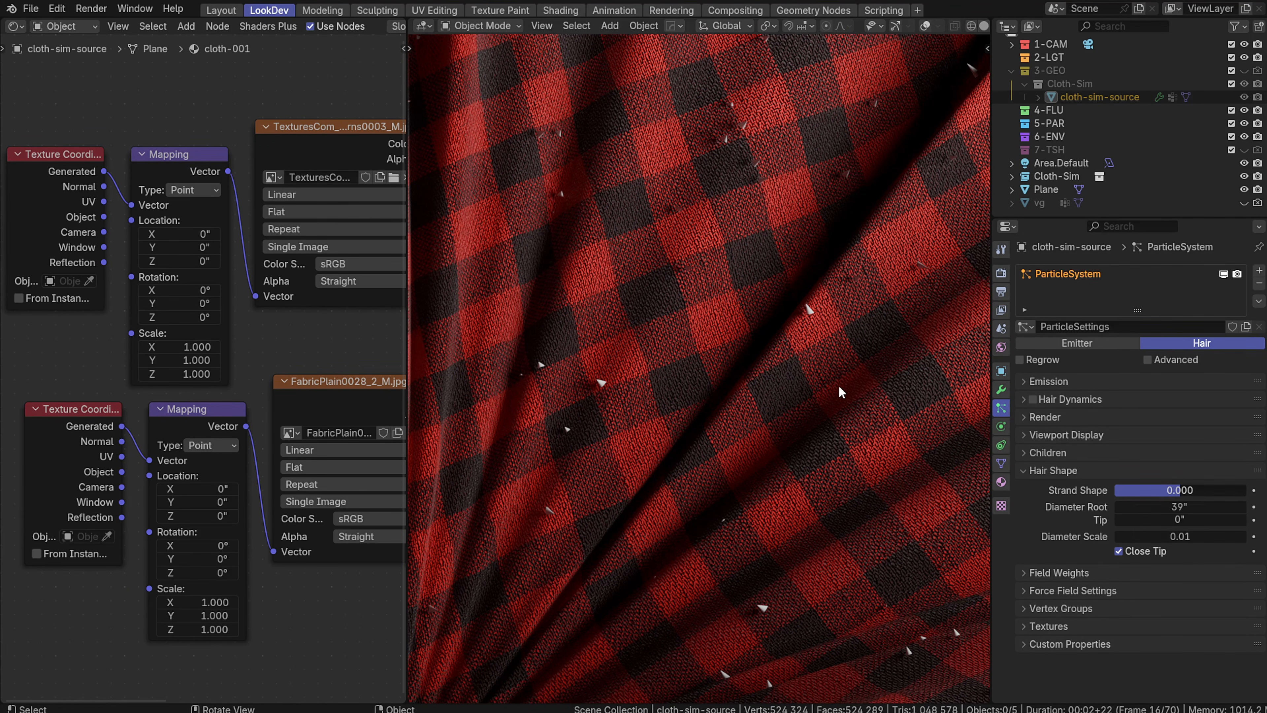
middle_click_drag(787, 268, 779, 256)
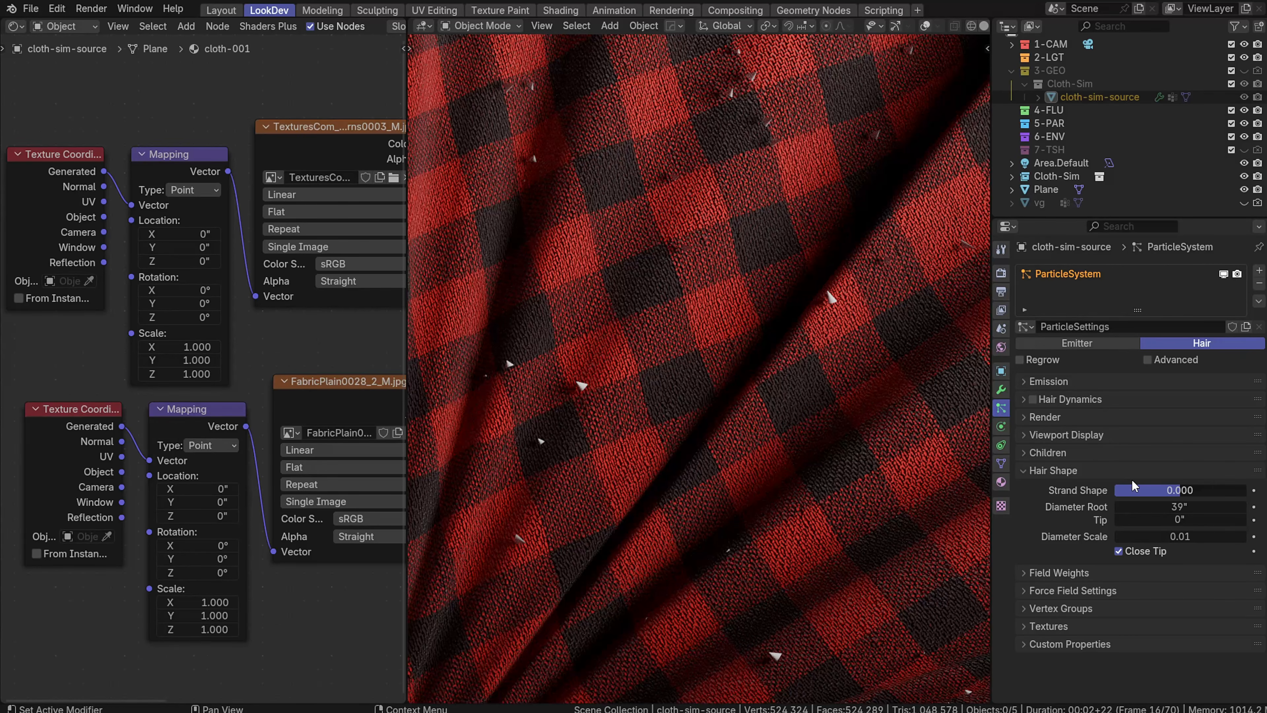
left_click(1159, 504)
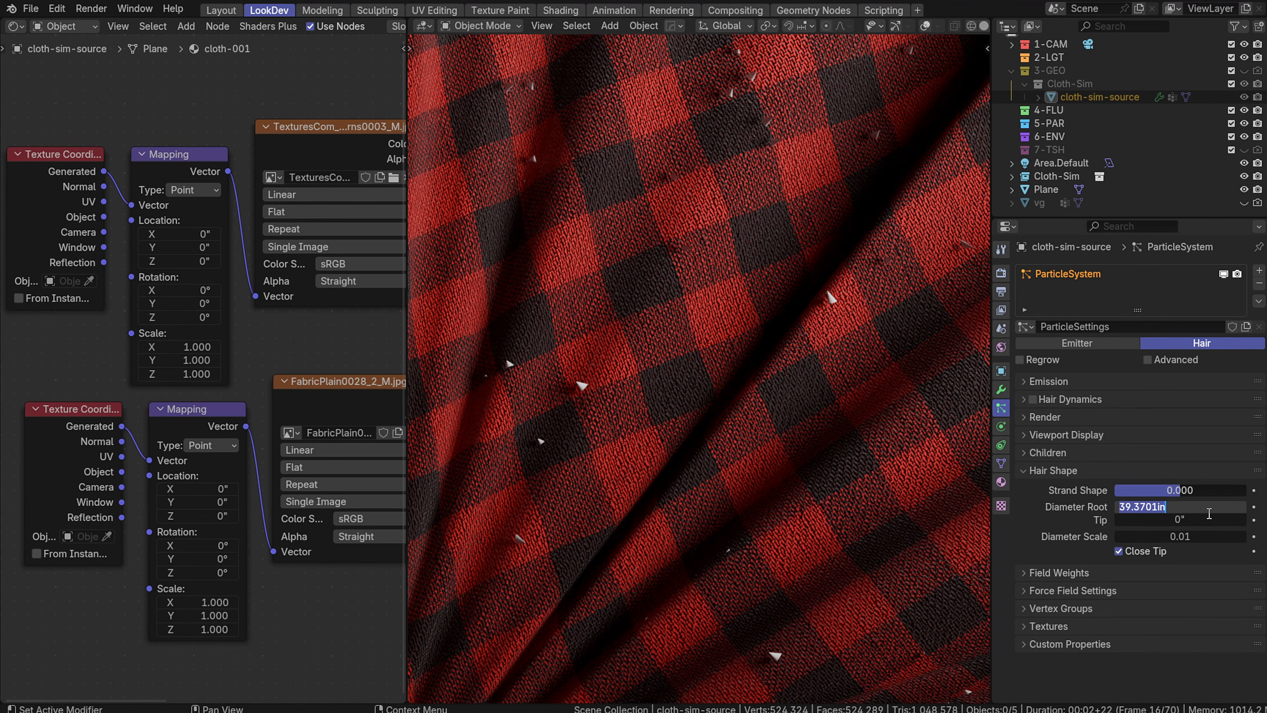
type("1")
key("Return")
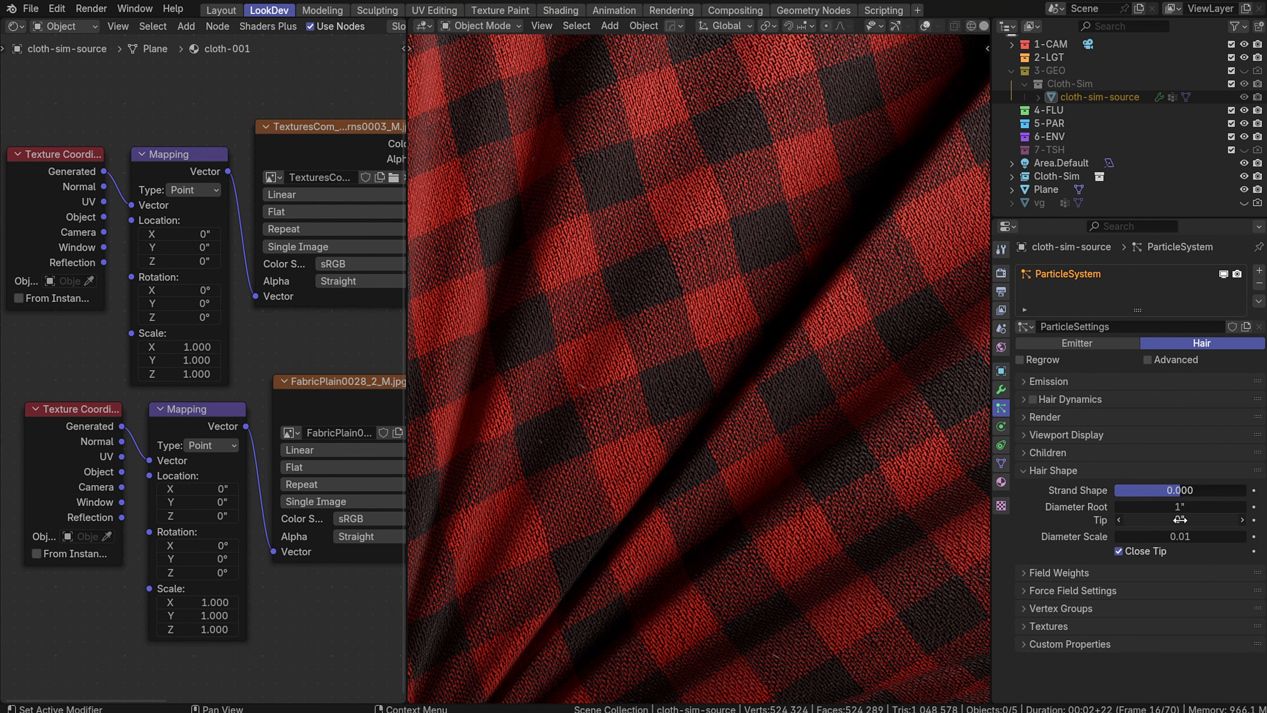
Reduce the hair's Diameter Root to 0.5 inch and check the rendered cloth from the camera view and up close
left_click(1208, 505)
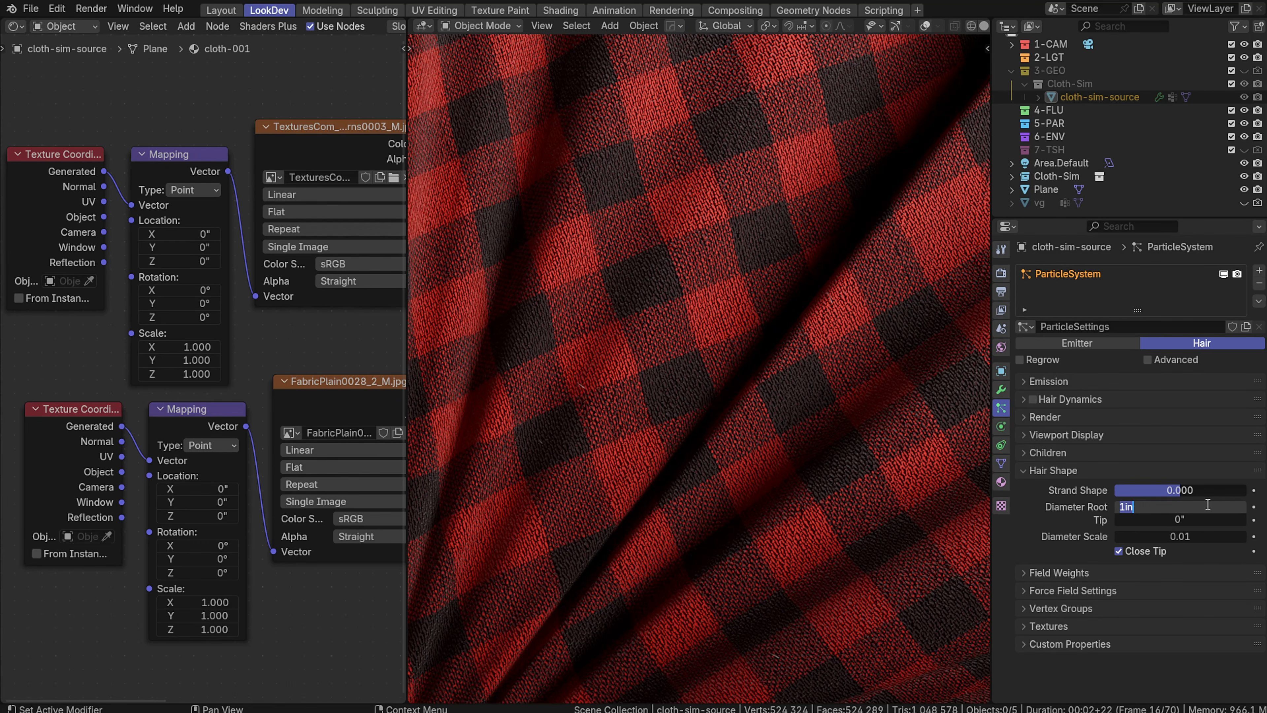
type(".5")
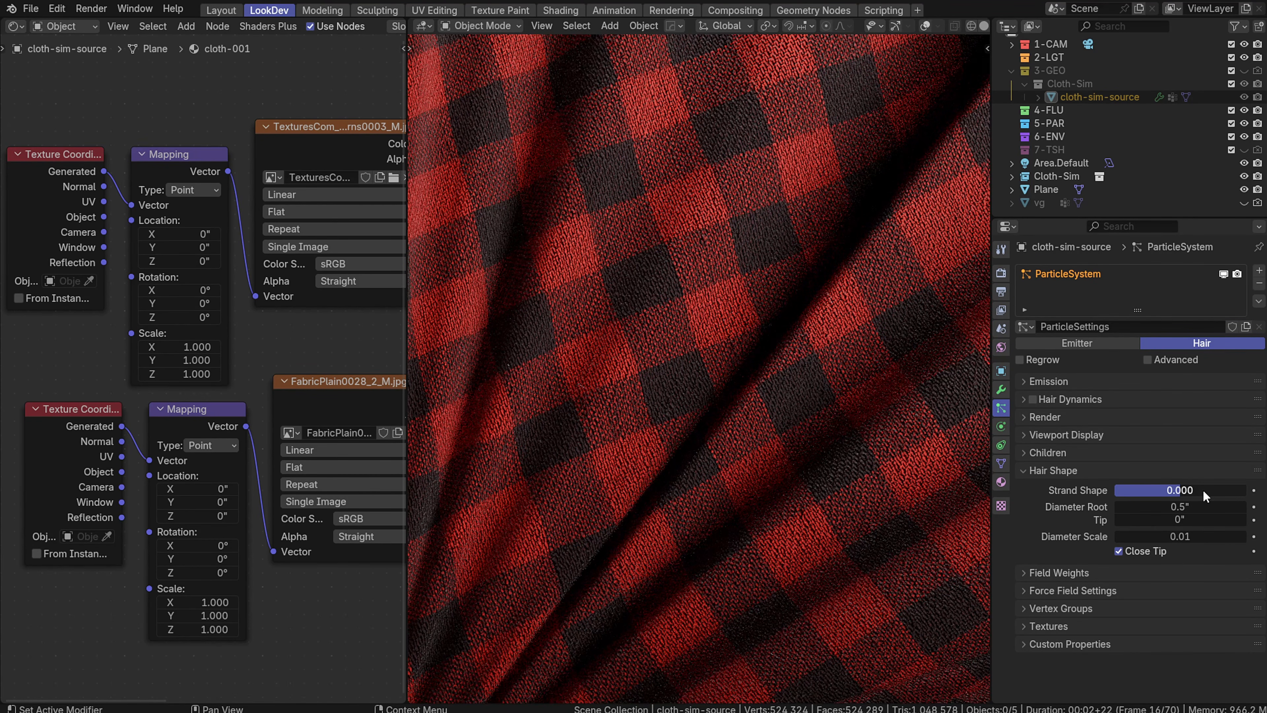
key("Return")
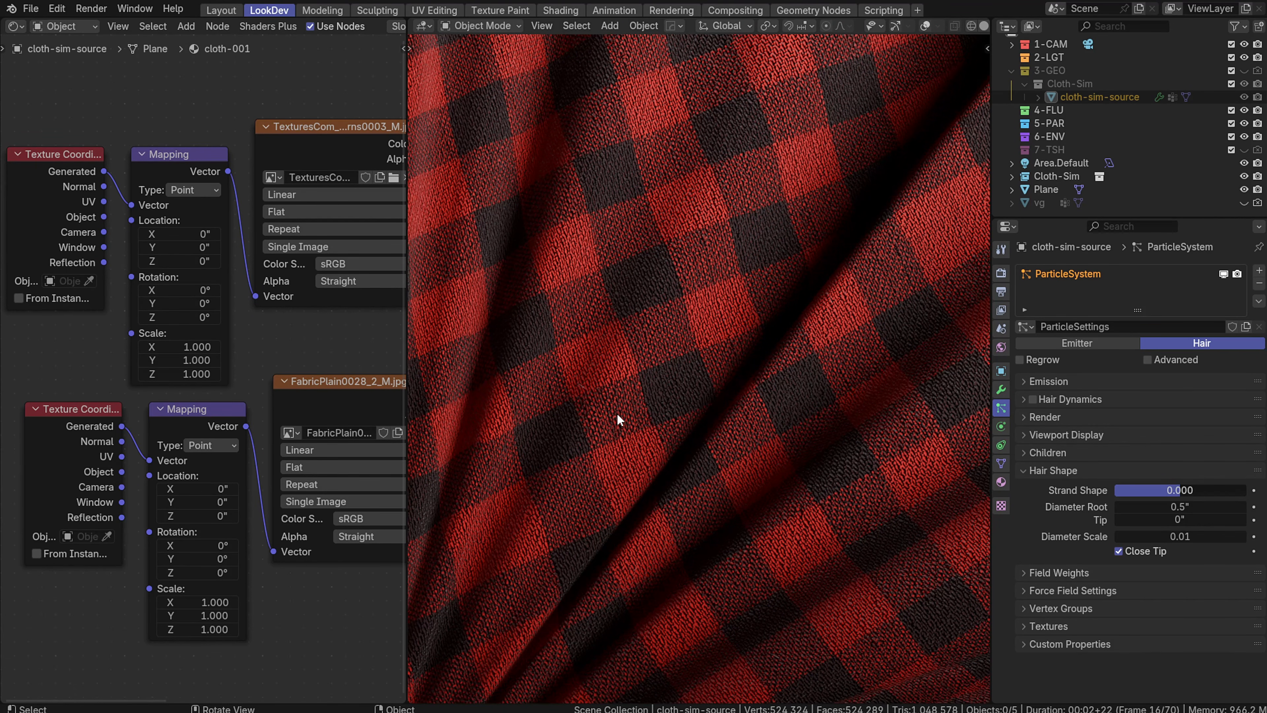
scroll(651, 405, "down", 6)
scroll(780, 626, "up", 5)
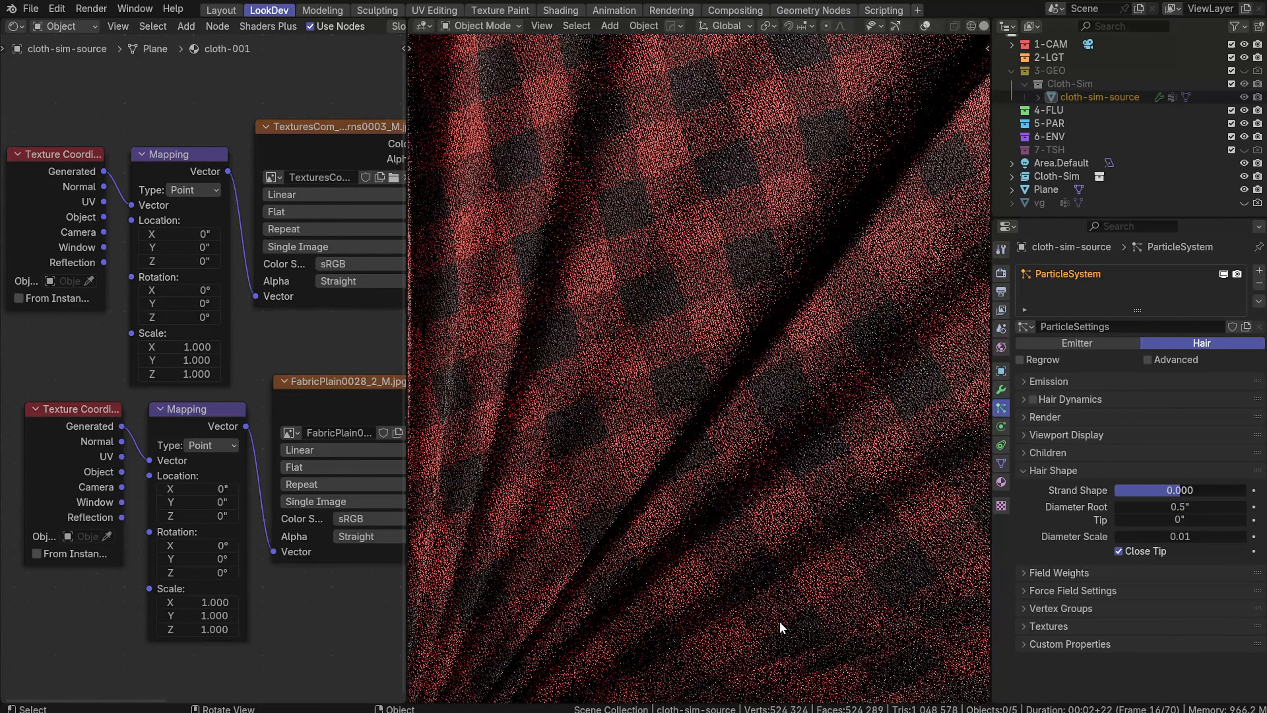
scroll(641, 333, "down", 5)
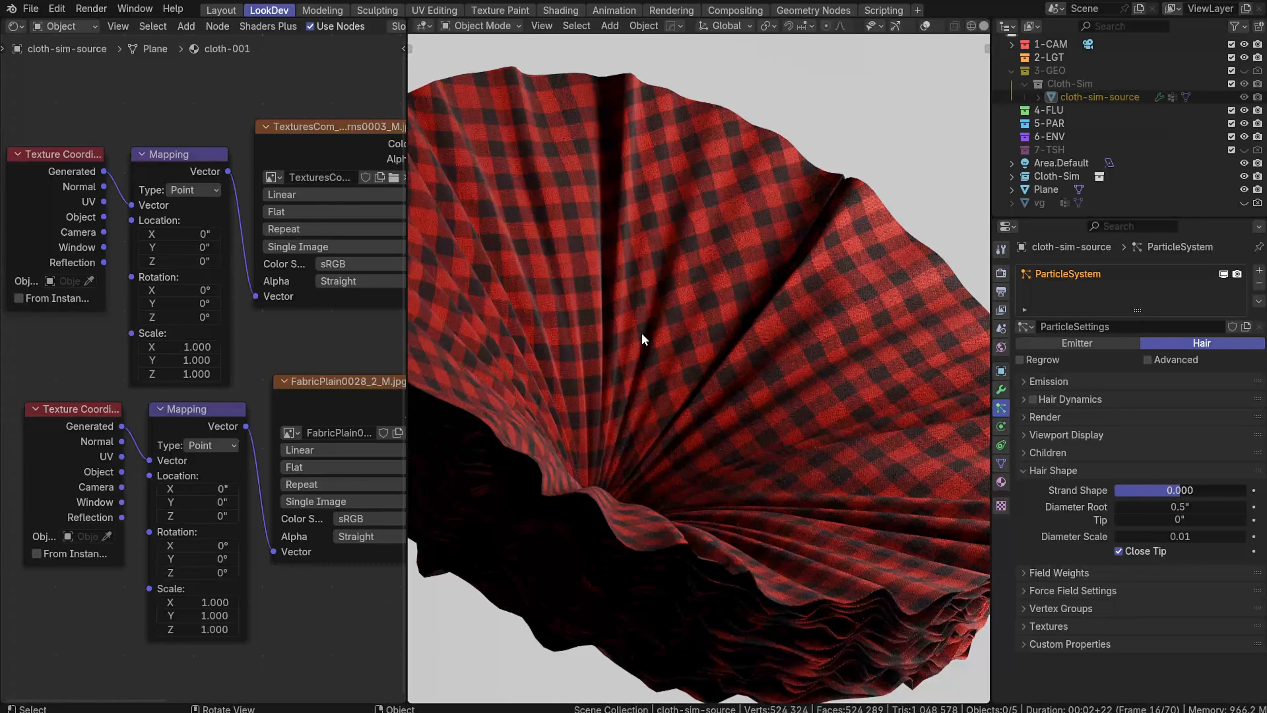
key("KP_0")
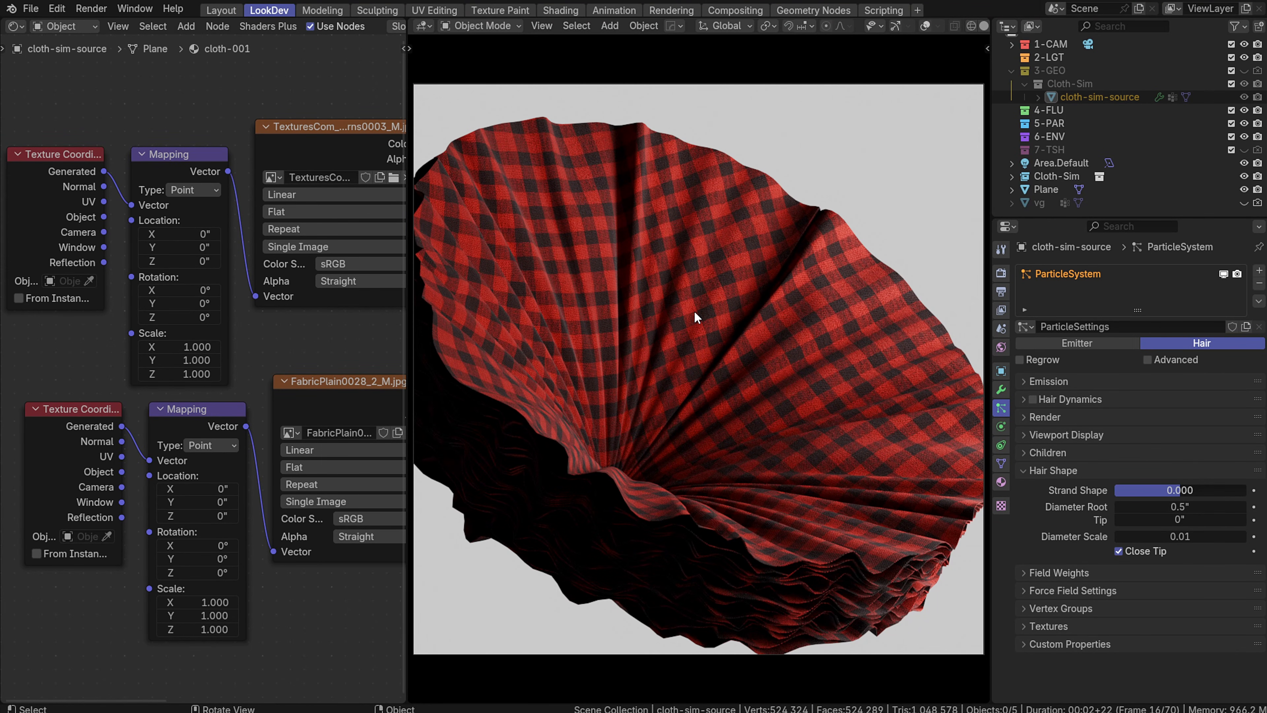
scroll(738, 492, "up", 6)
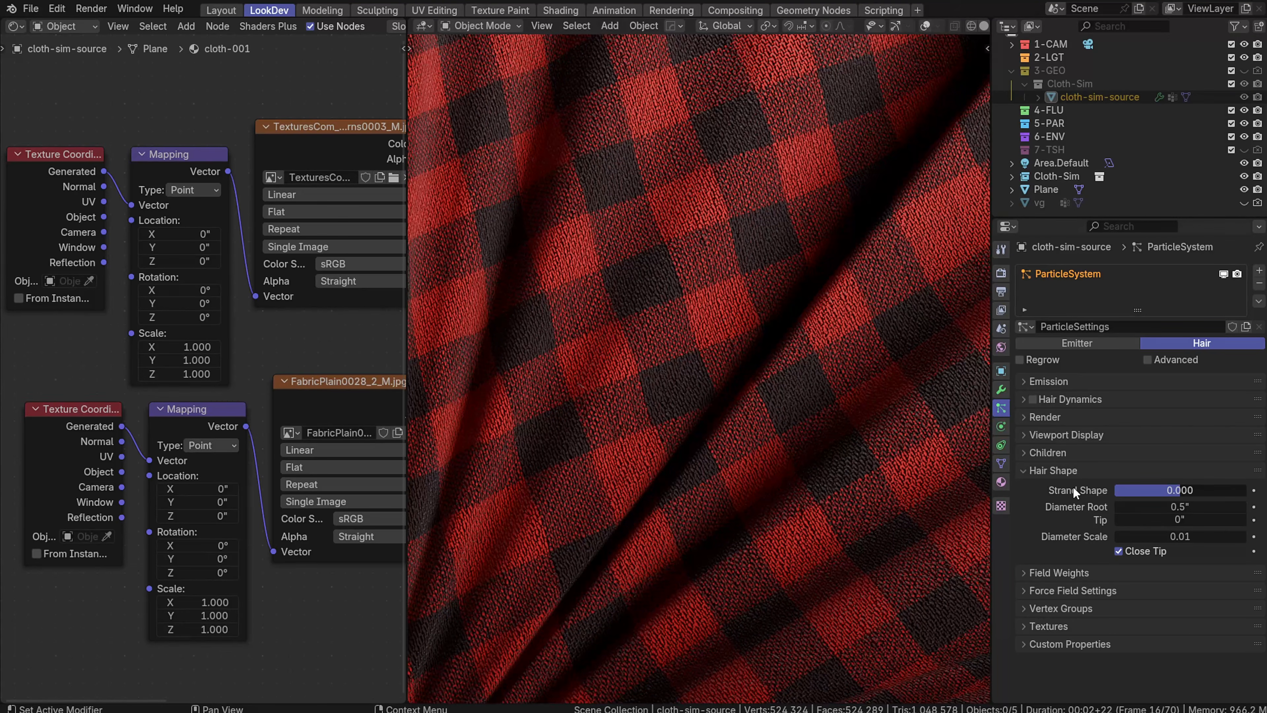
Collapse the Hair Shape settings and set the hair emission Number to 4096
left_click(1070, 469)
left_click(1071, 451)
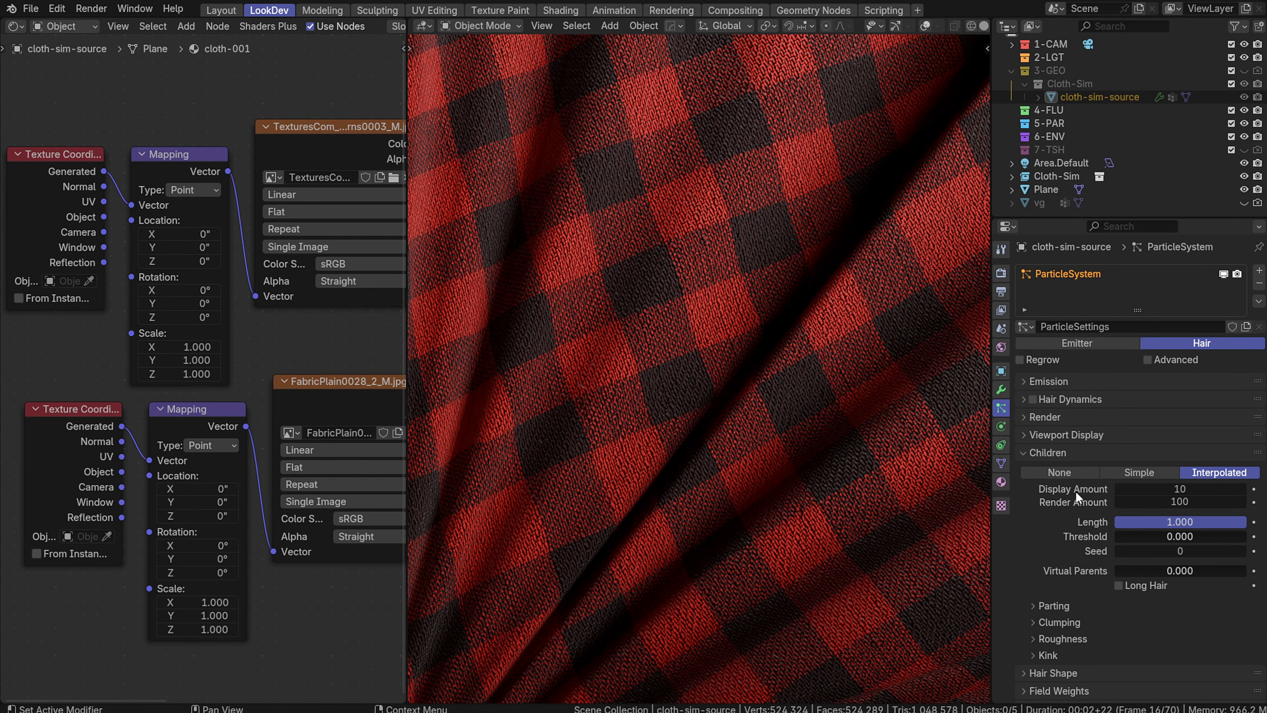
left_click(1055, 456)
left_click(1063, 380)
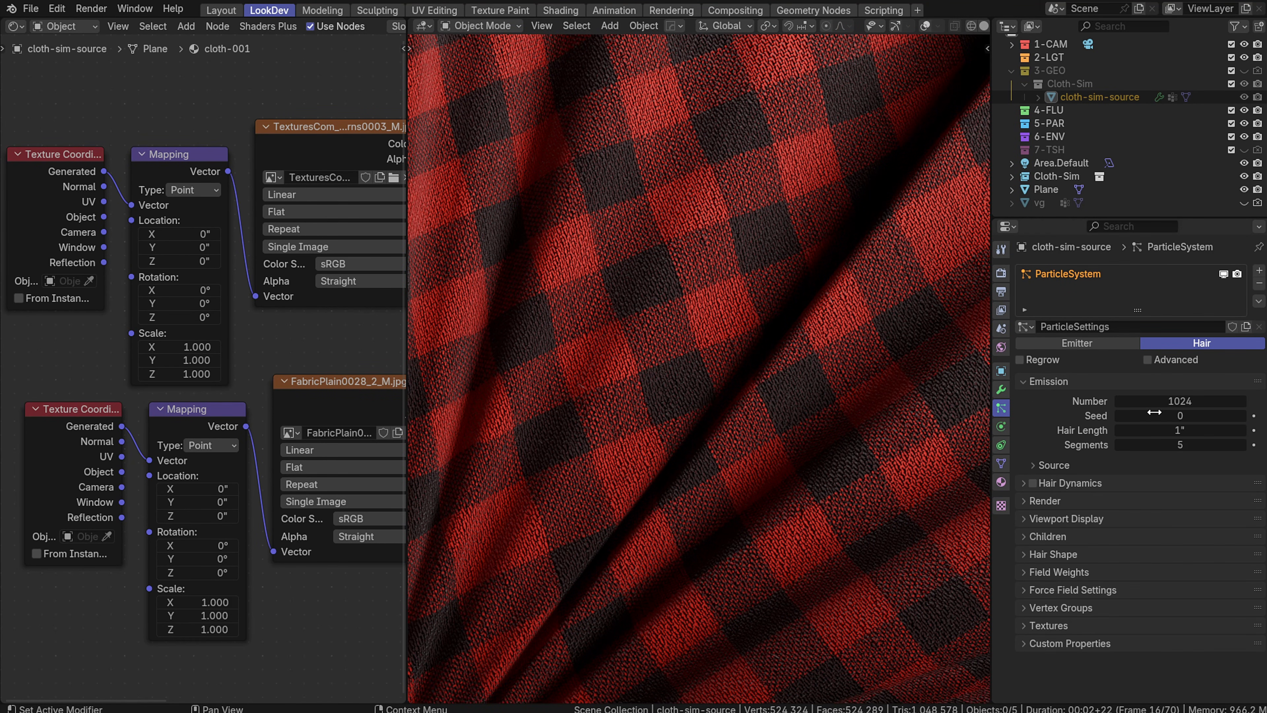
left_click(1180, 397)
type("4096")
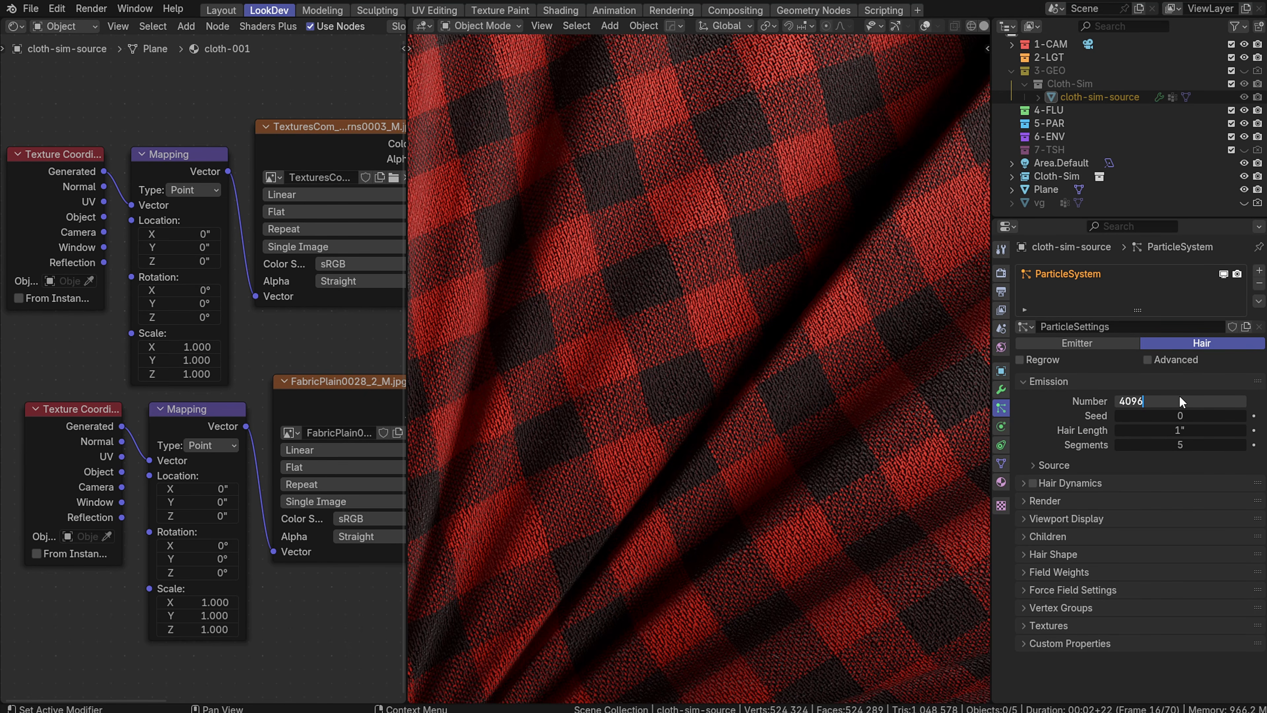
key("Return")
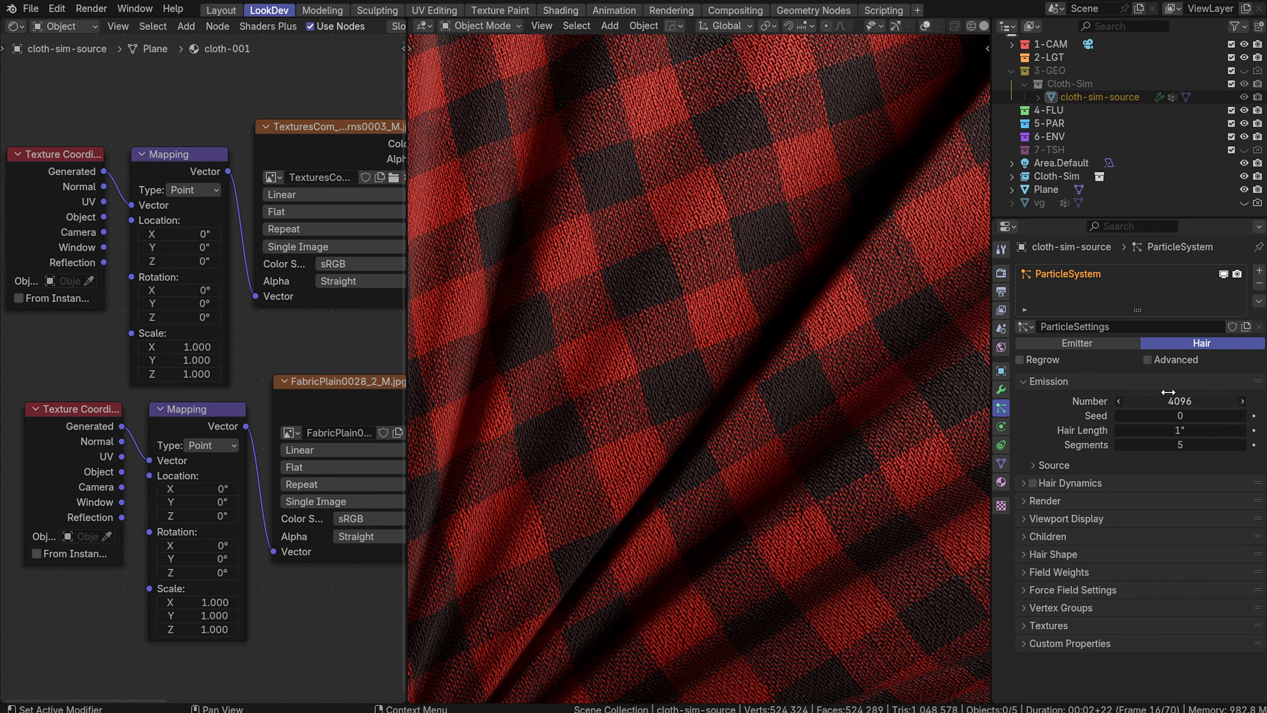
Examine the density and size of the hairs on the rendered cloth at close and wide range
scroll(855, 348, "down", 6)
scroll(873, 626, "up", 5)
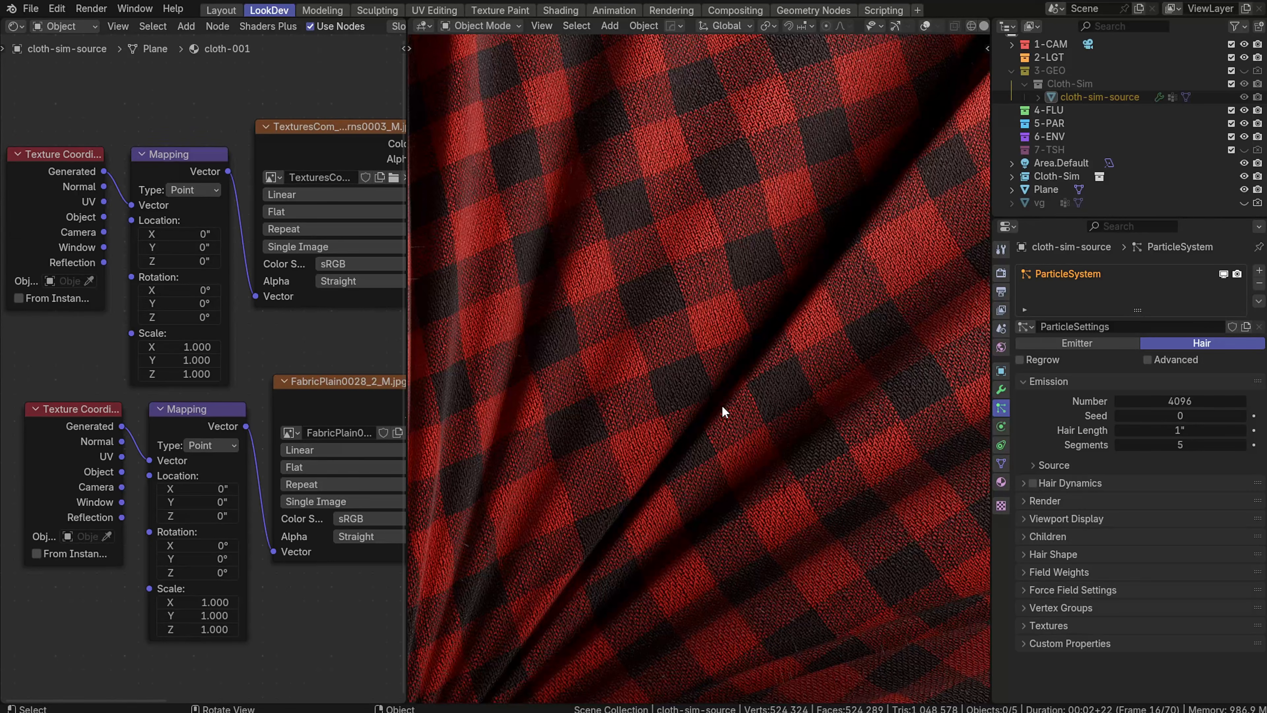
scroll(715, 345, "down", 5)
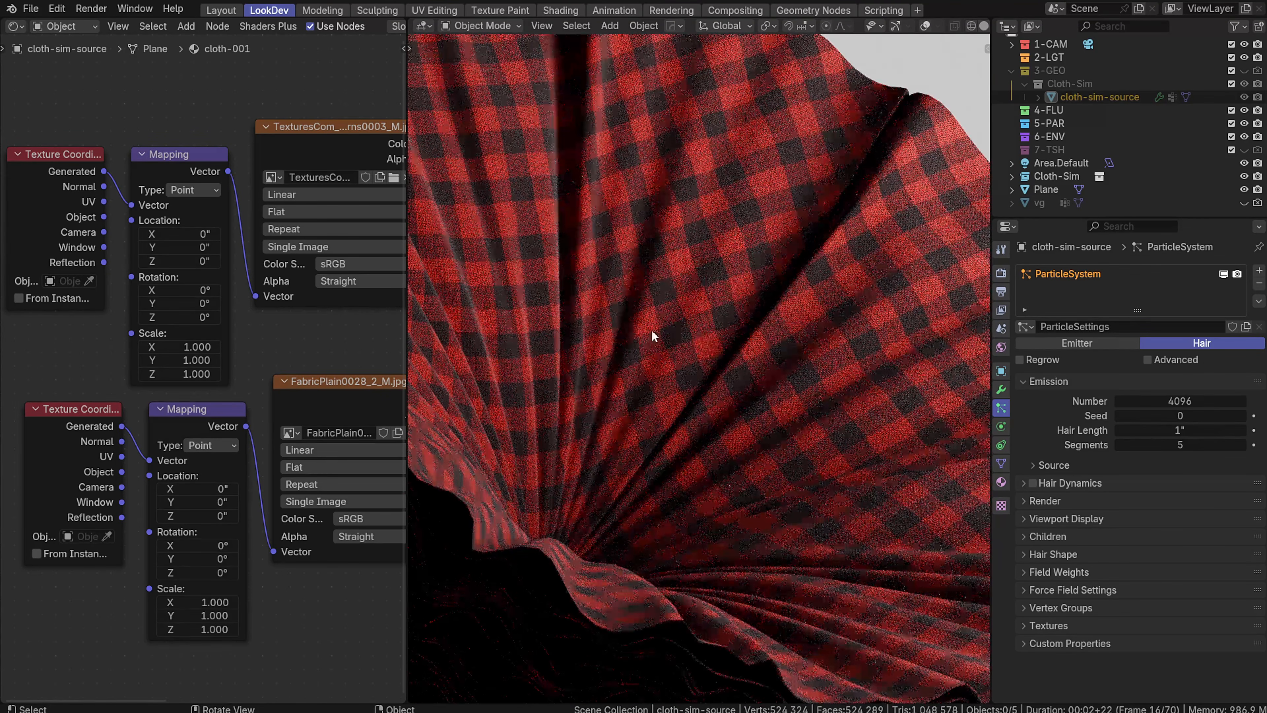
scroll(801, 539, "up", 5)
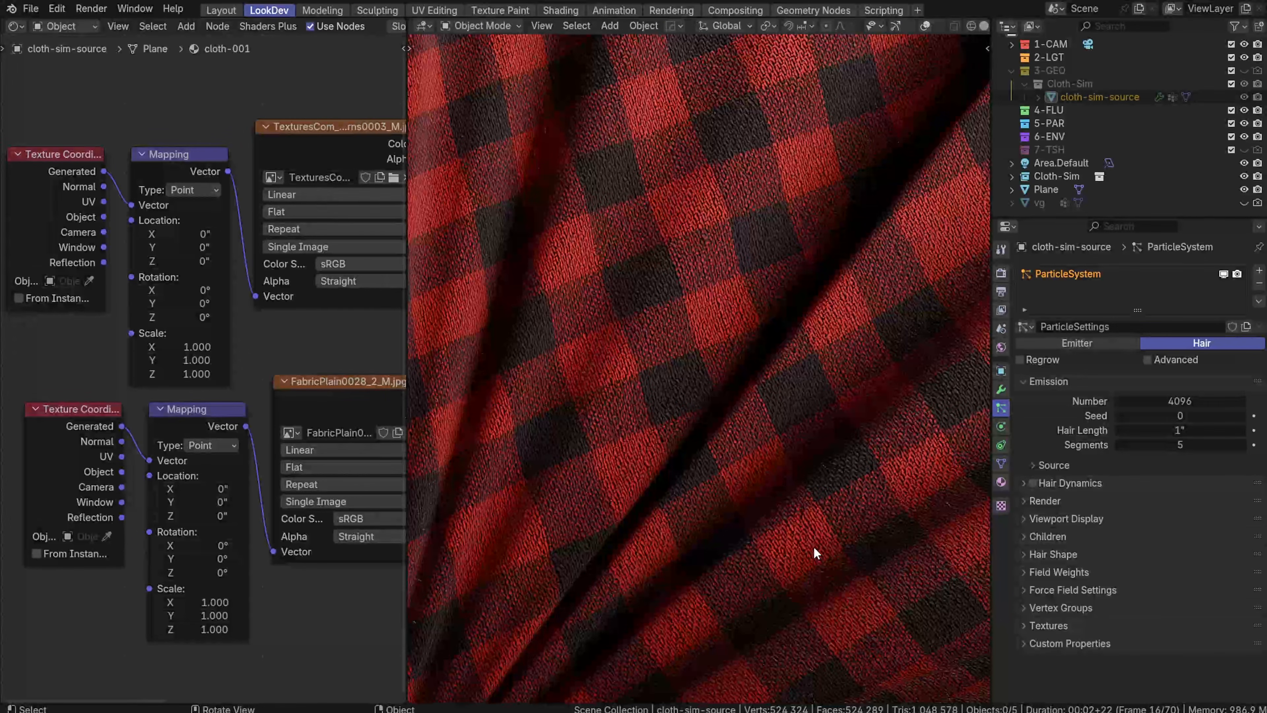
scroll(863, 548, "up", 5)
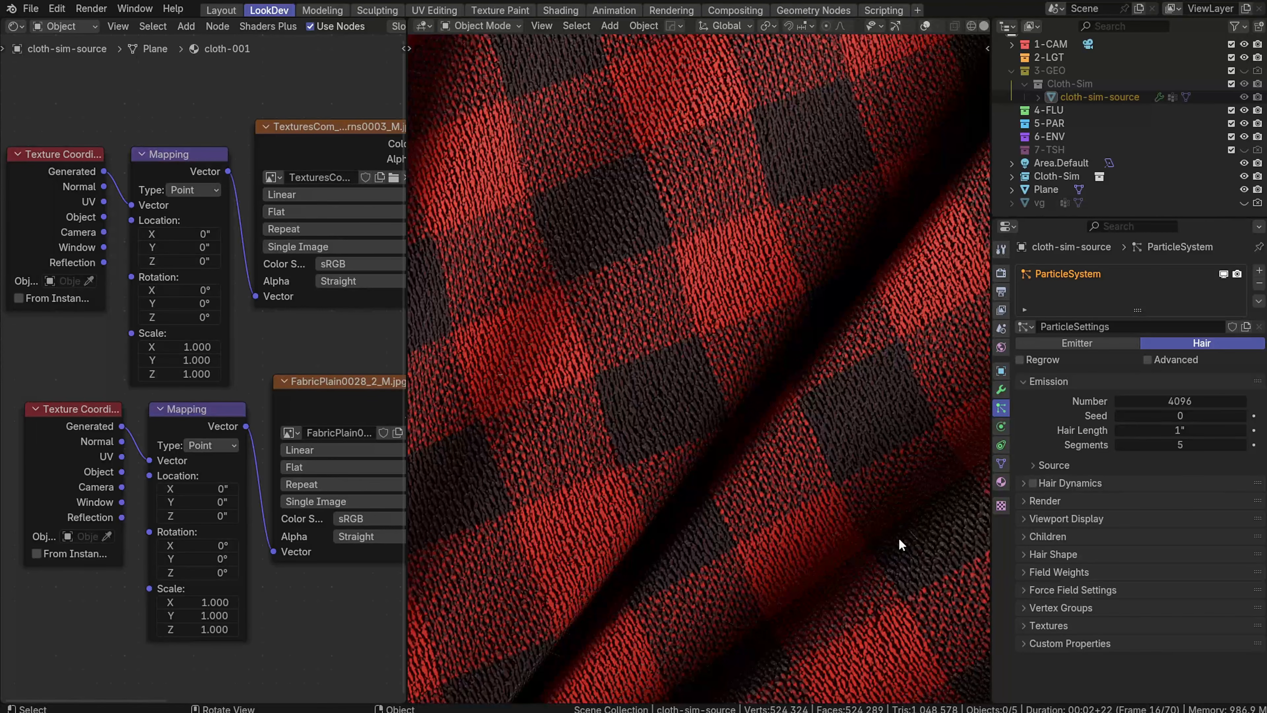
scroll(669, 405, "down", 5)
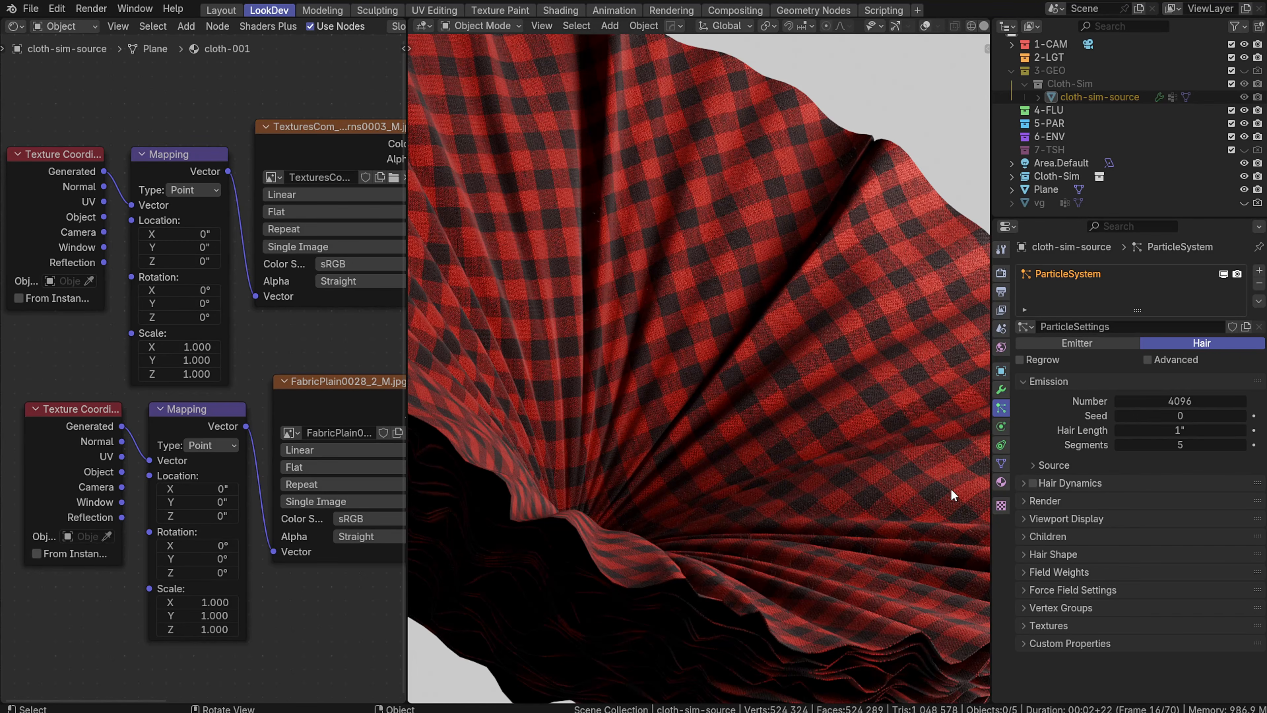
key("z")
Collapse the Emission settings and set the Display Amount of the interpolated Children to 100
left_click(1040, 381)
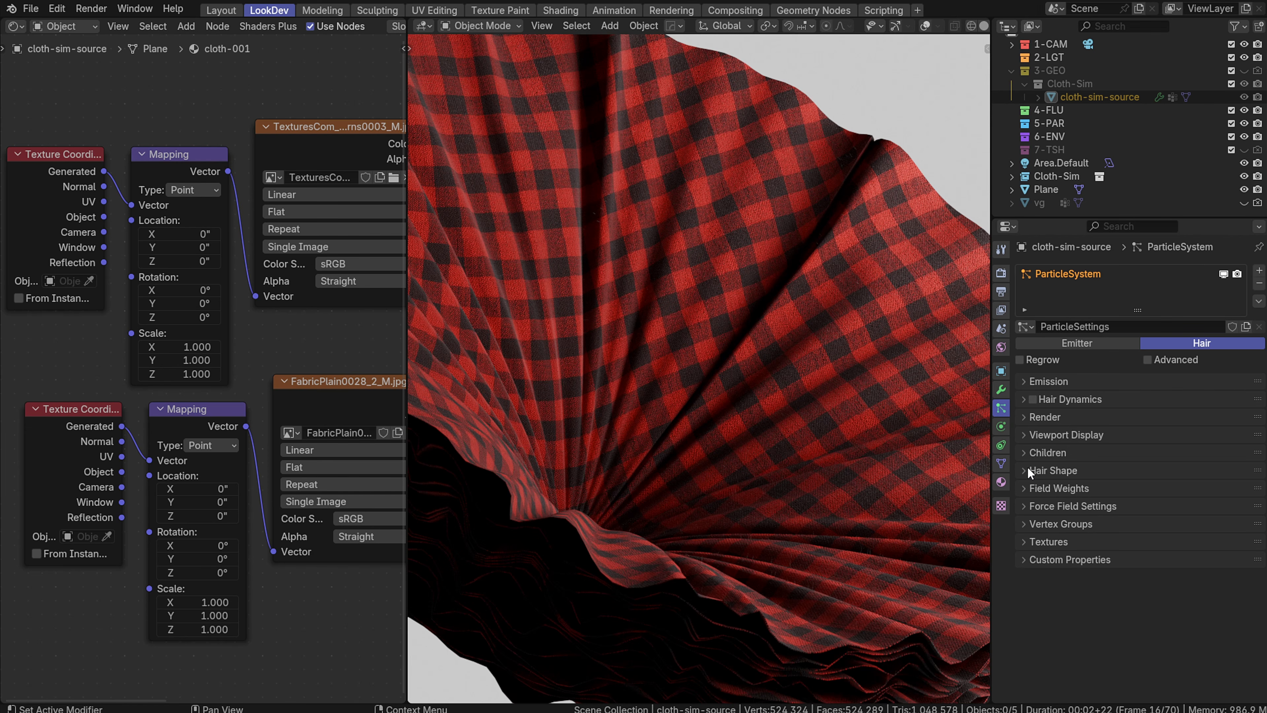
left_click(1049, 457)
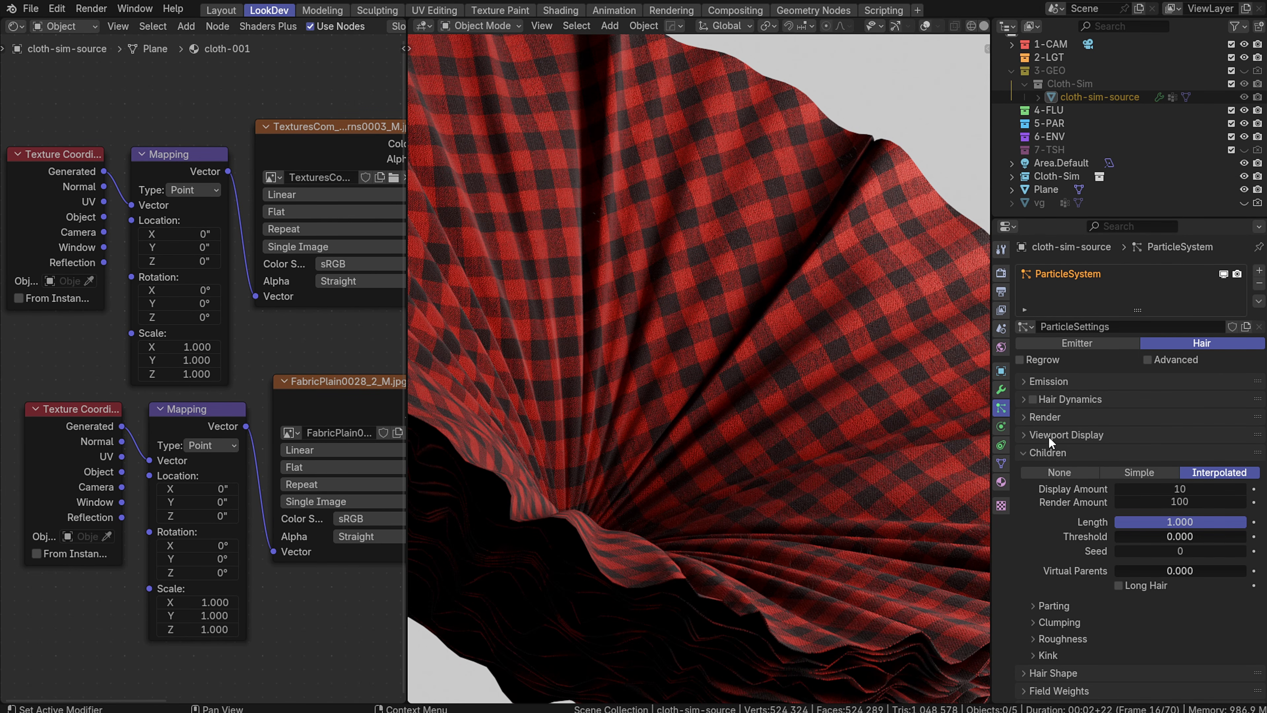
left_click(1053, 381)
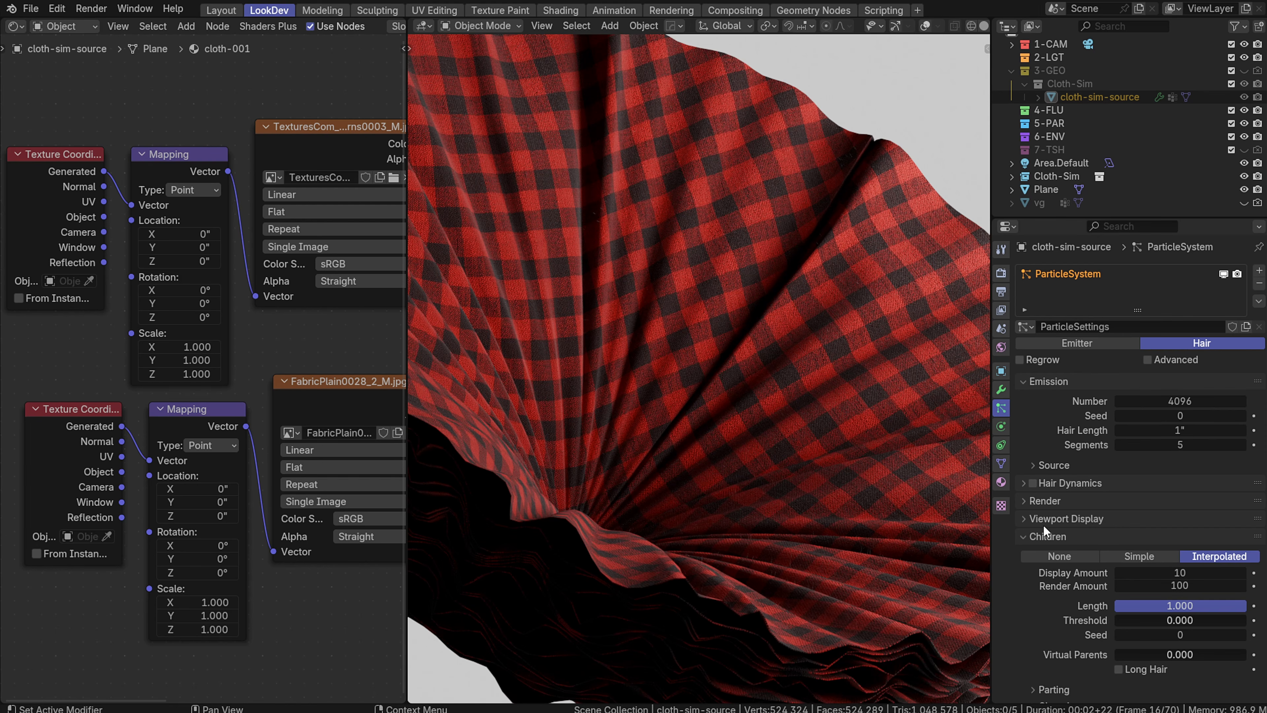
left_click(1036, 537)
left_click(1035, 538)
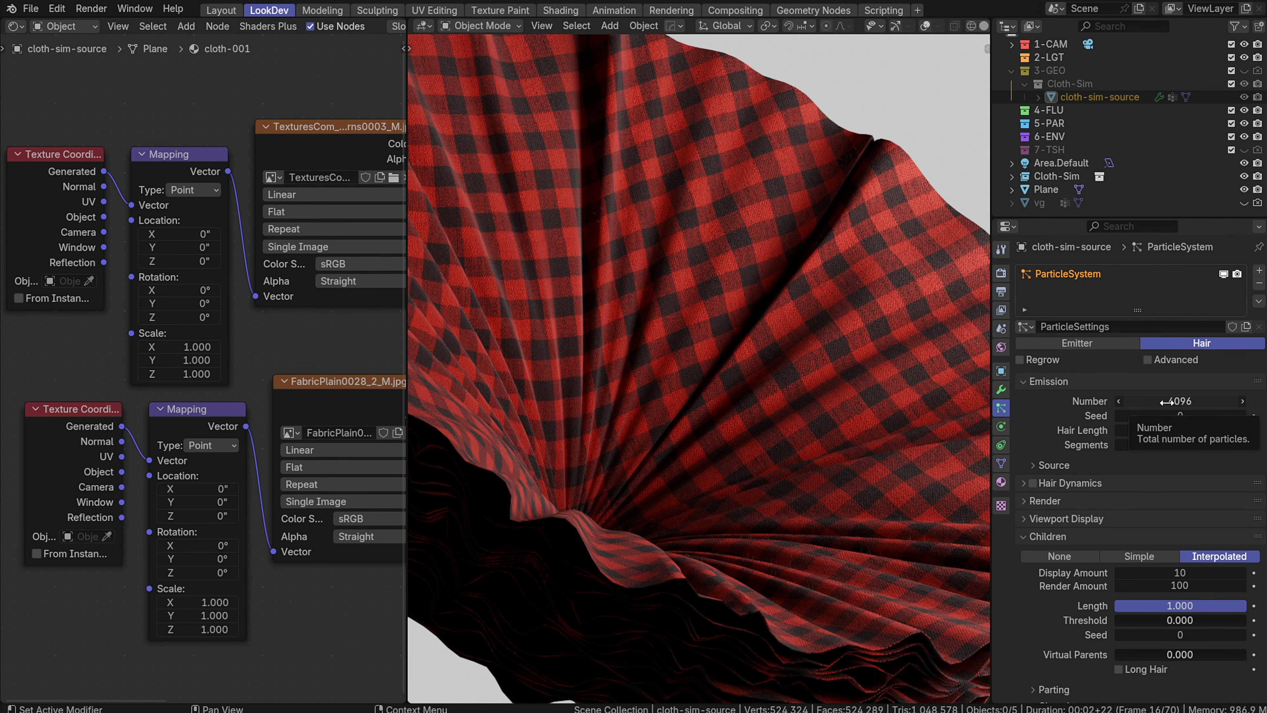
left_click(1061, 383)
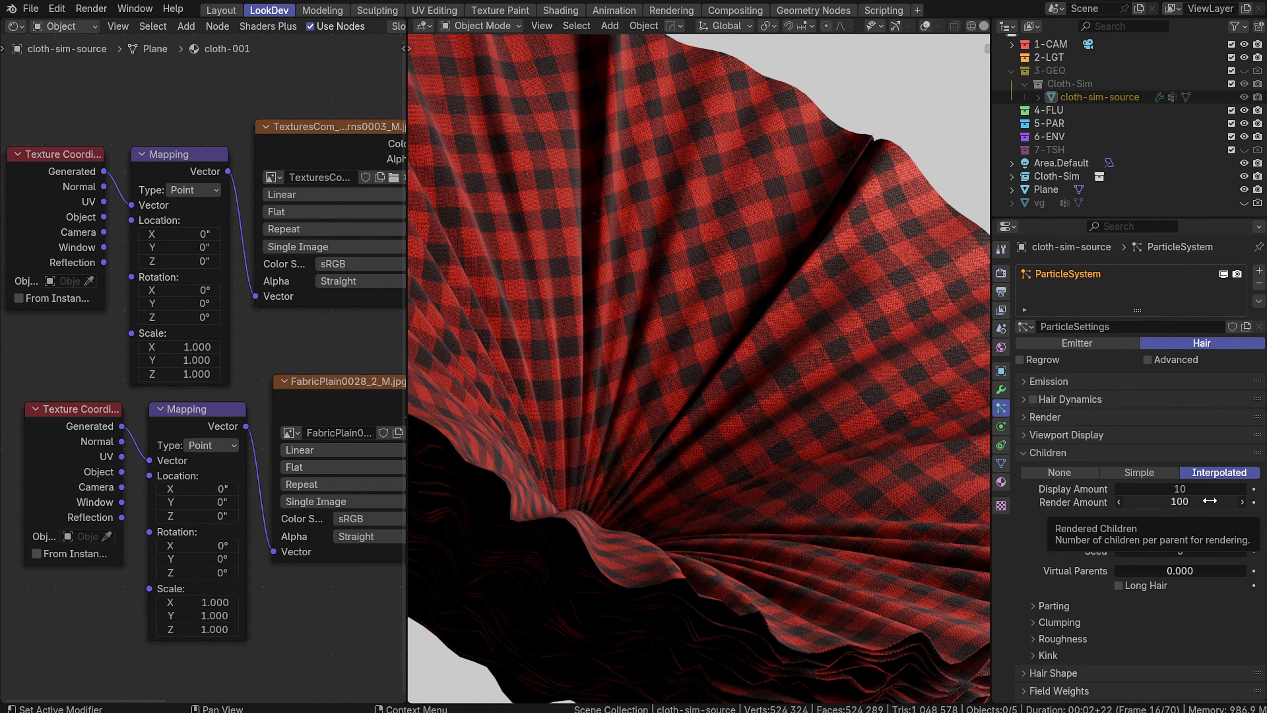
left_click(1191, 489)
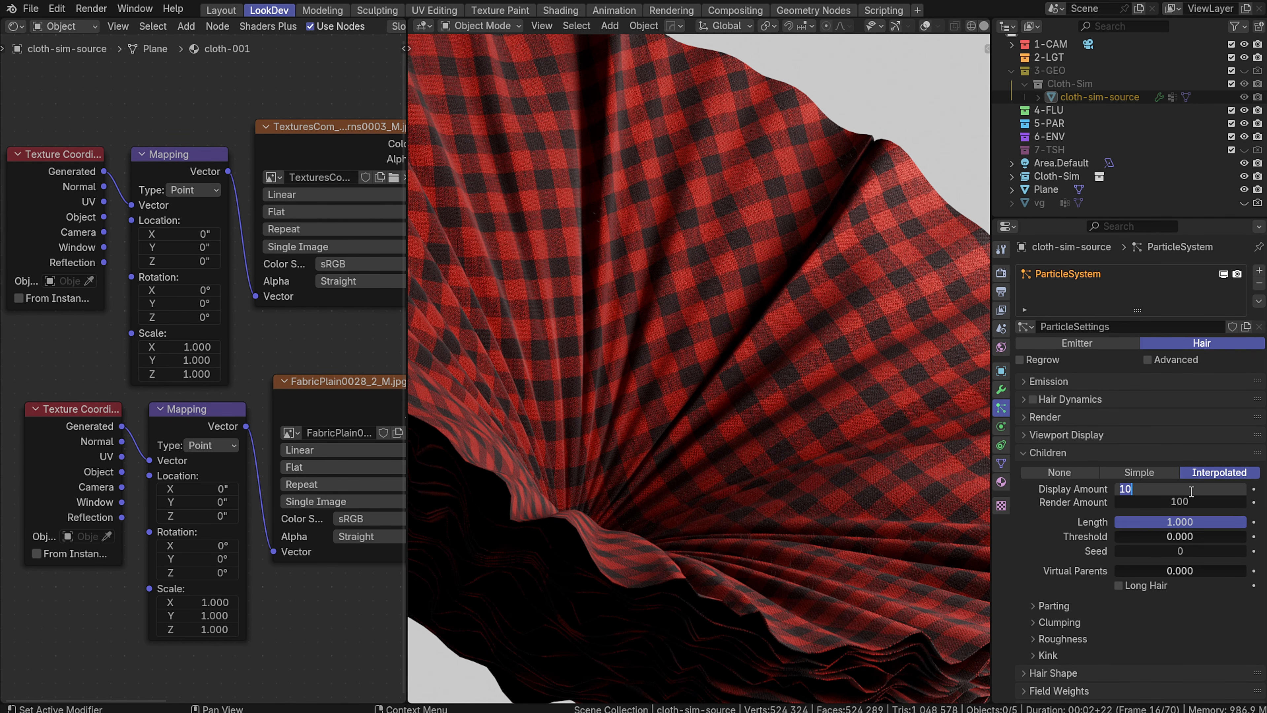
type("0")
key("Return")
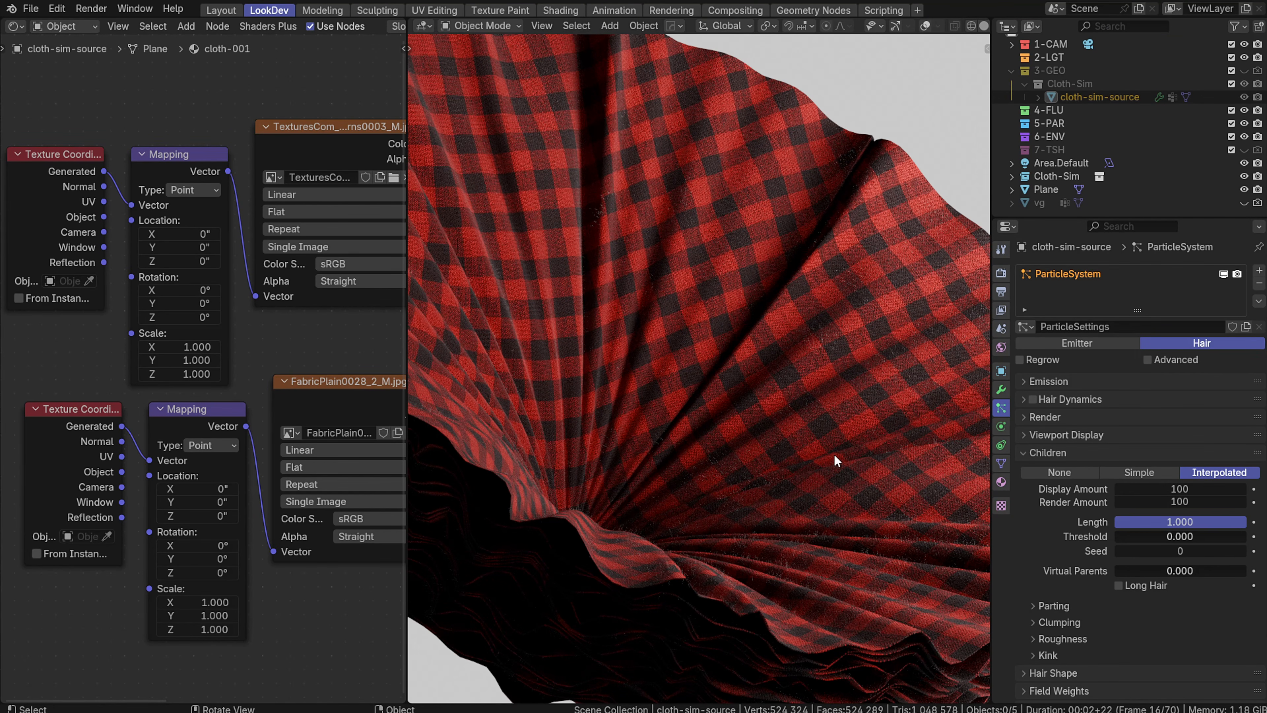
Examine the density and length of the child hairs on the rendered cloth folds at close and wide range
scroll(748, 399, "up", 5)
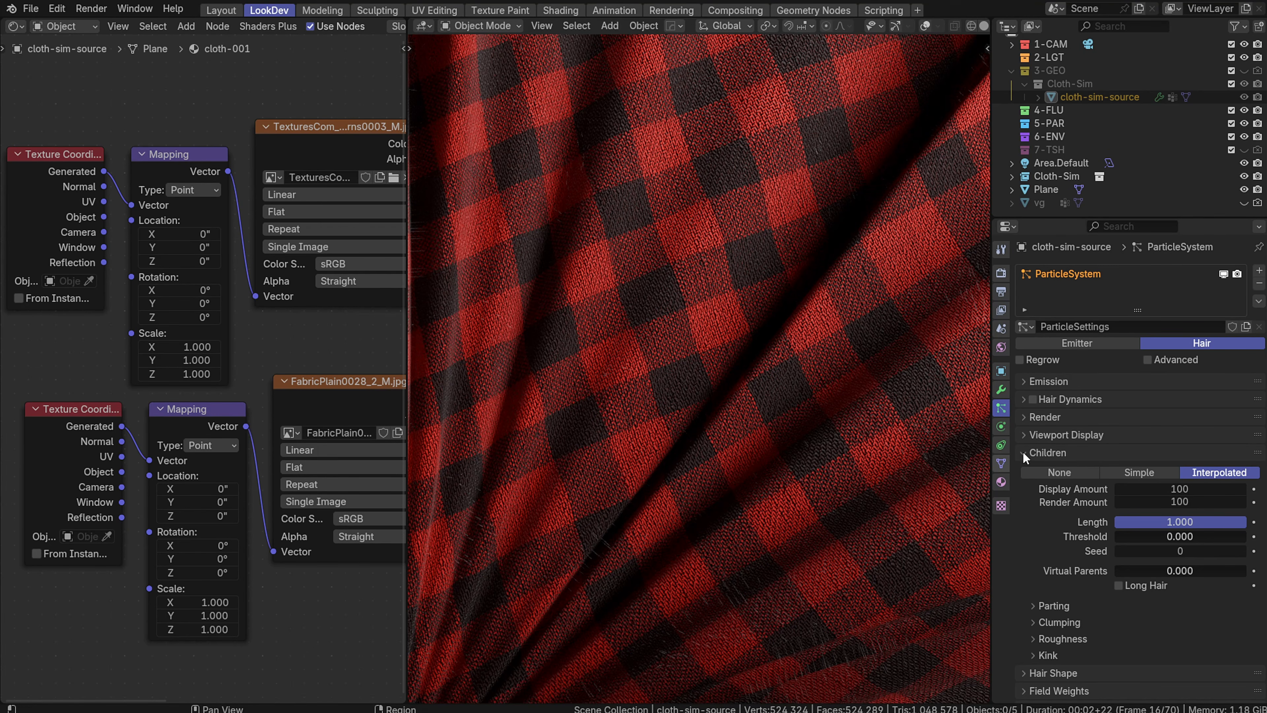
scroll(712, 460, "down", 3)
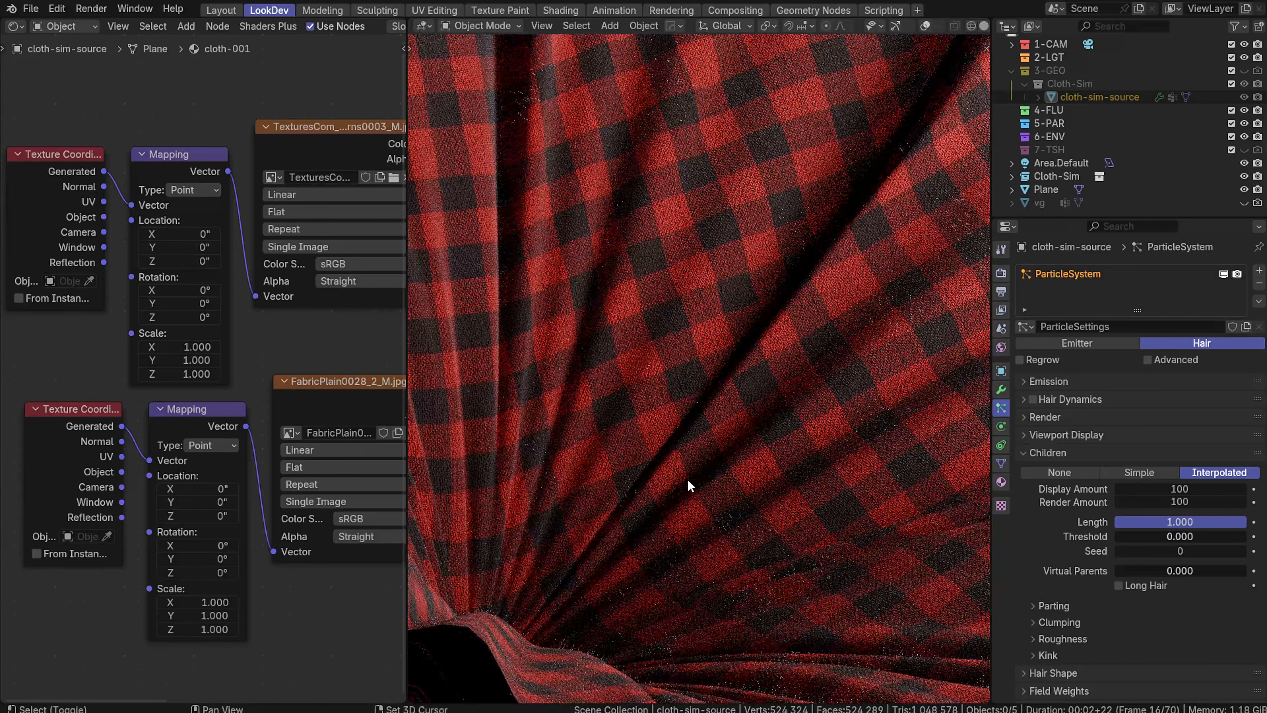
scroll(620, 196, "up", 4)
scroll(620, 191, "up", 3)
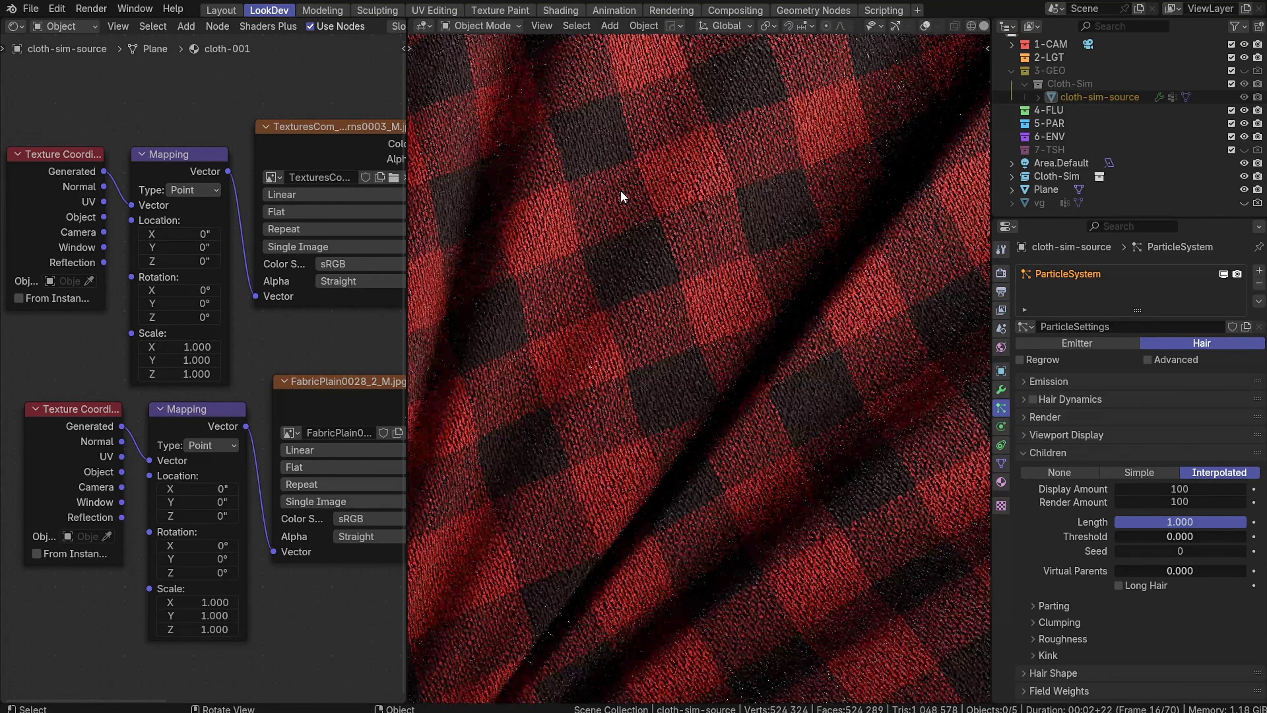
middle_click_drag(618, 152, 851, 398, "shift")
scroll(724, 334, "down", 5)
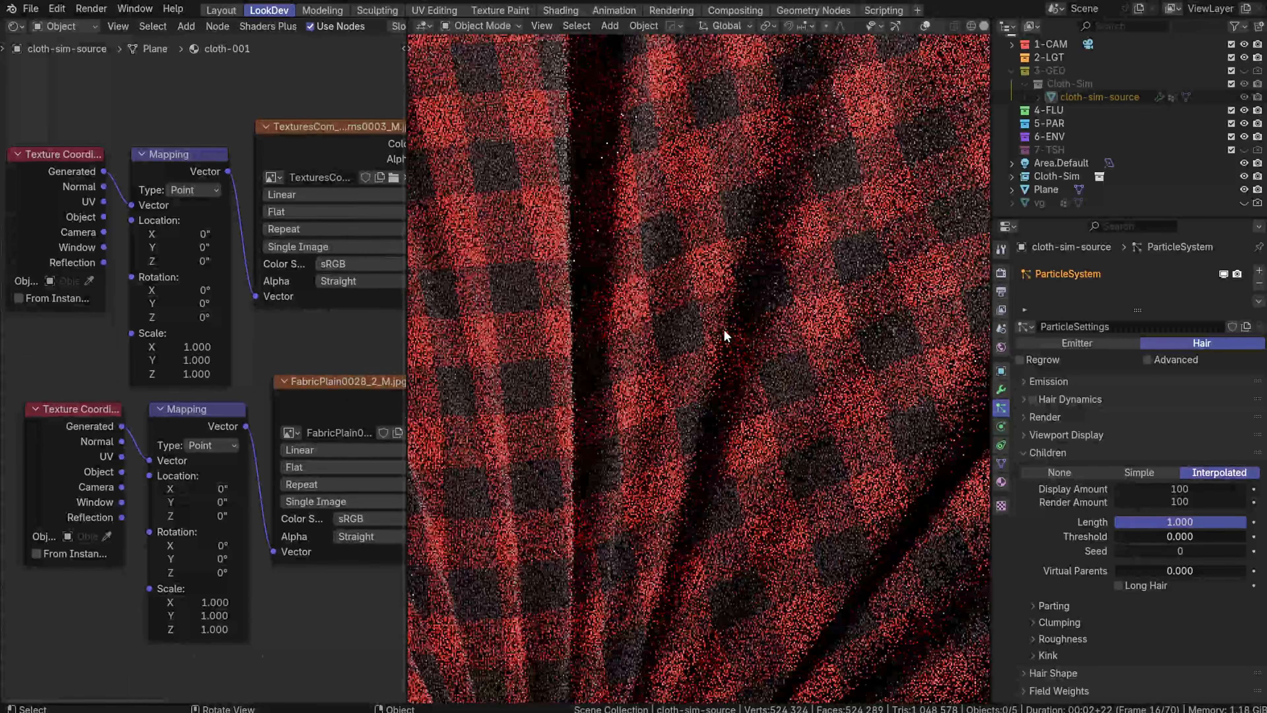
scroll(596, 176, "up", 5)
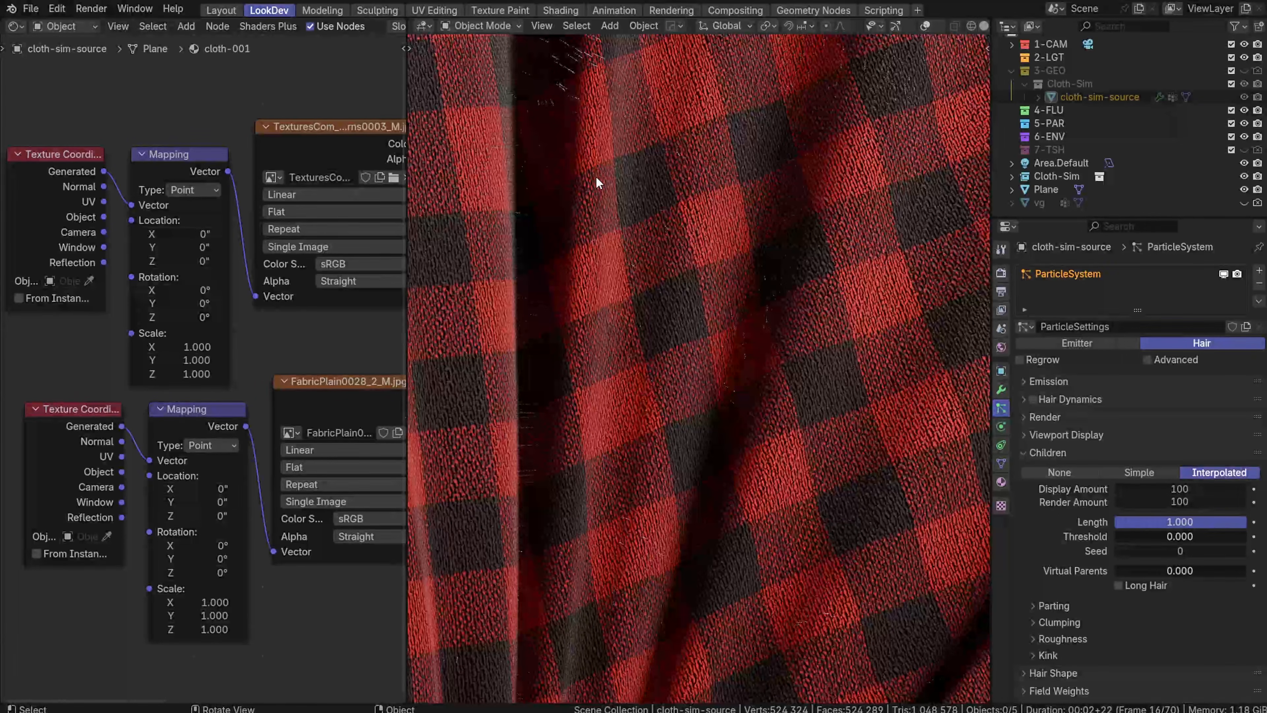
scroll(596, 176, "down", 6)
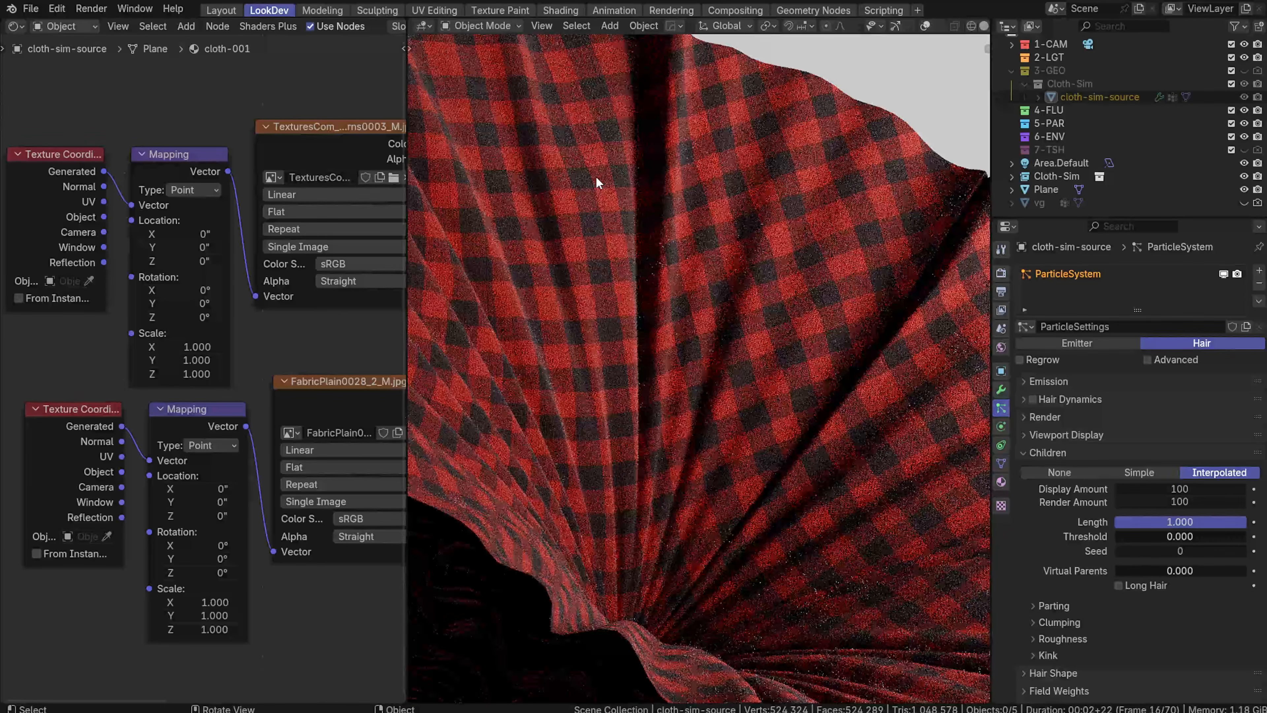
Expand the hair Emission settings, set the Hair Length to 0.5 inch and return to the camera view
left_click(1077, 382)
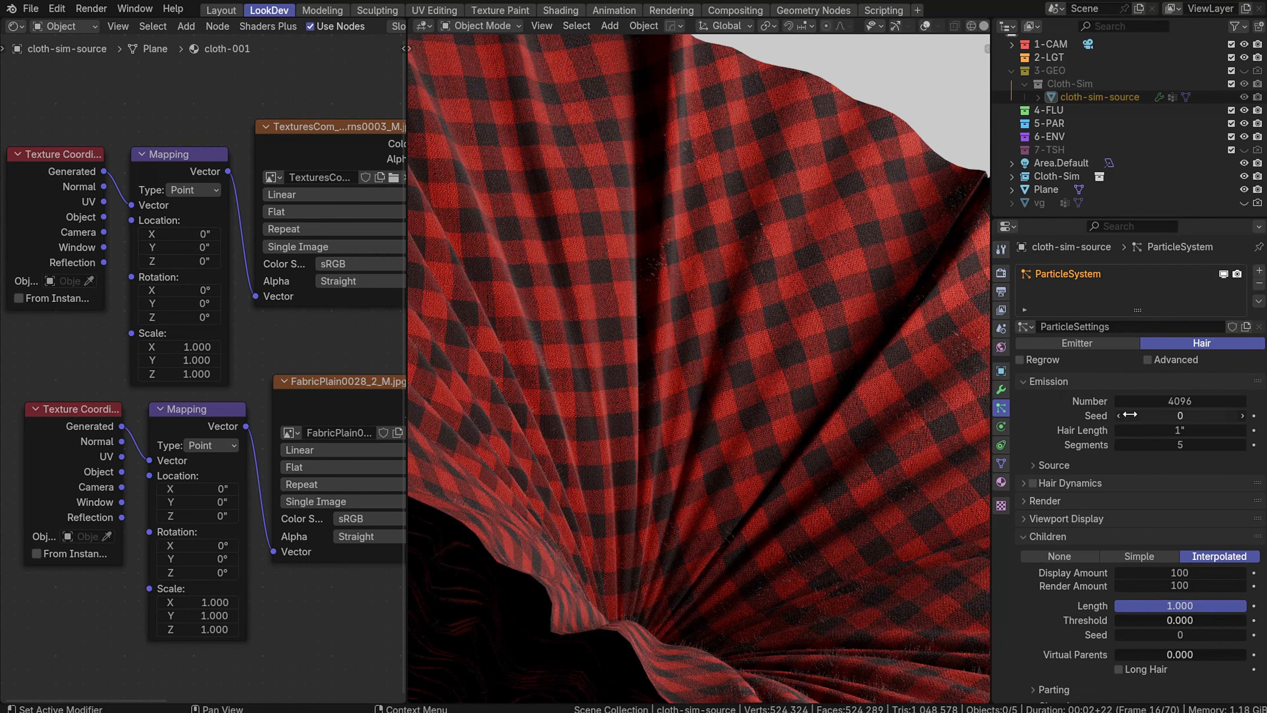
left_click(1145, 429)
type(".5")
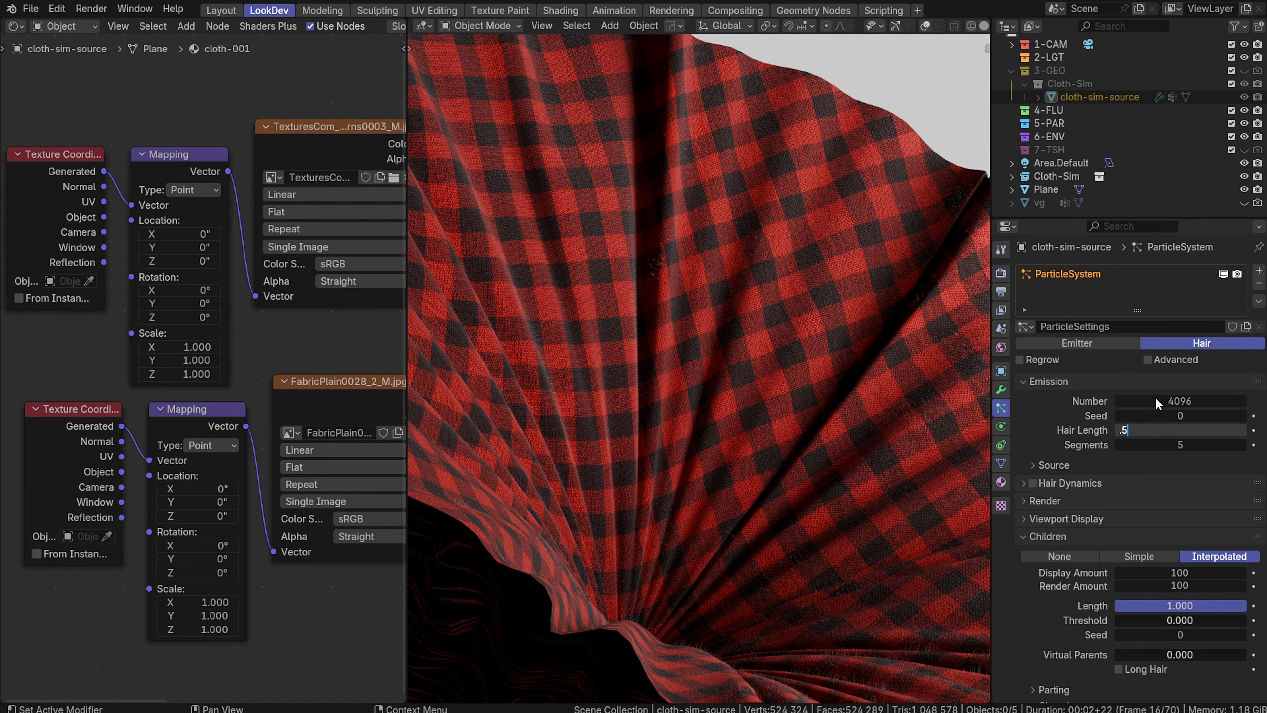
key("Return")
key("KP_0")
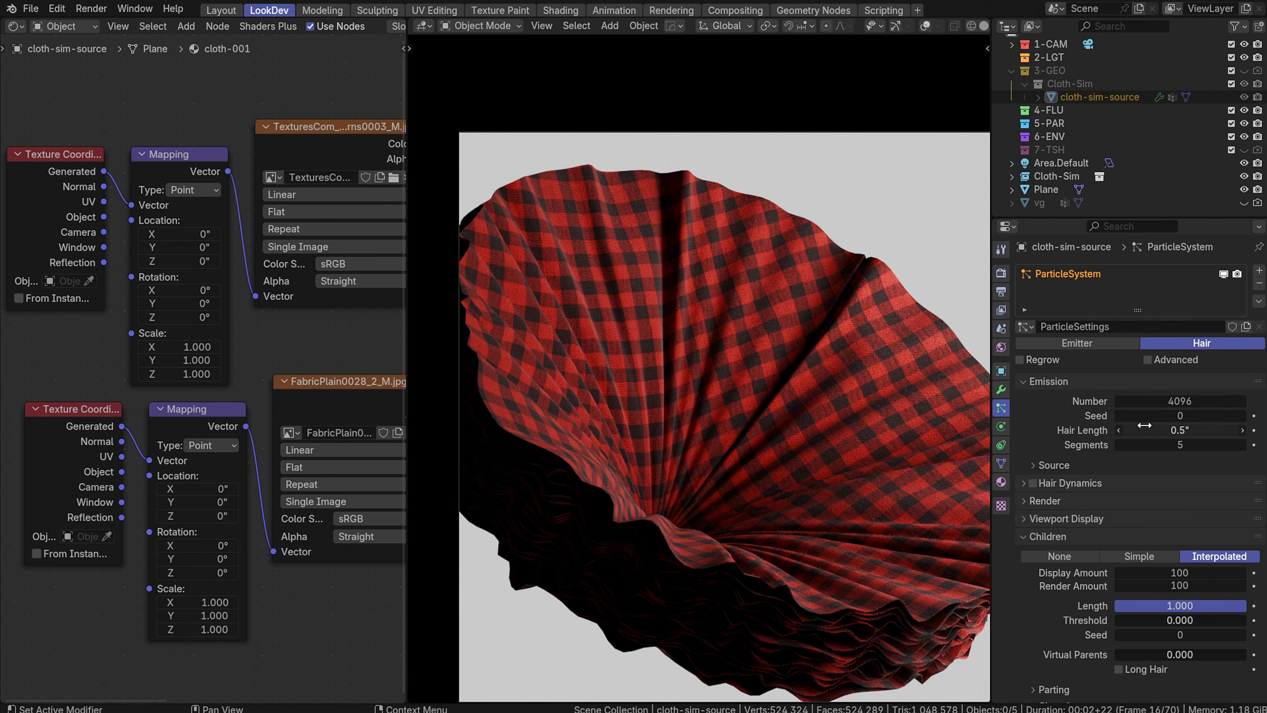
Set the hair emission Number to 8192 and check the rendered fuzz on the cloth folds up close
double_click(1166, 399)
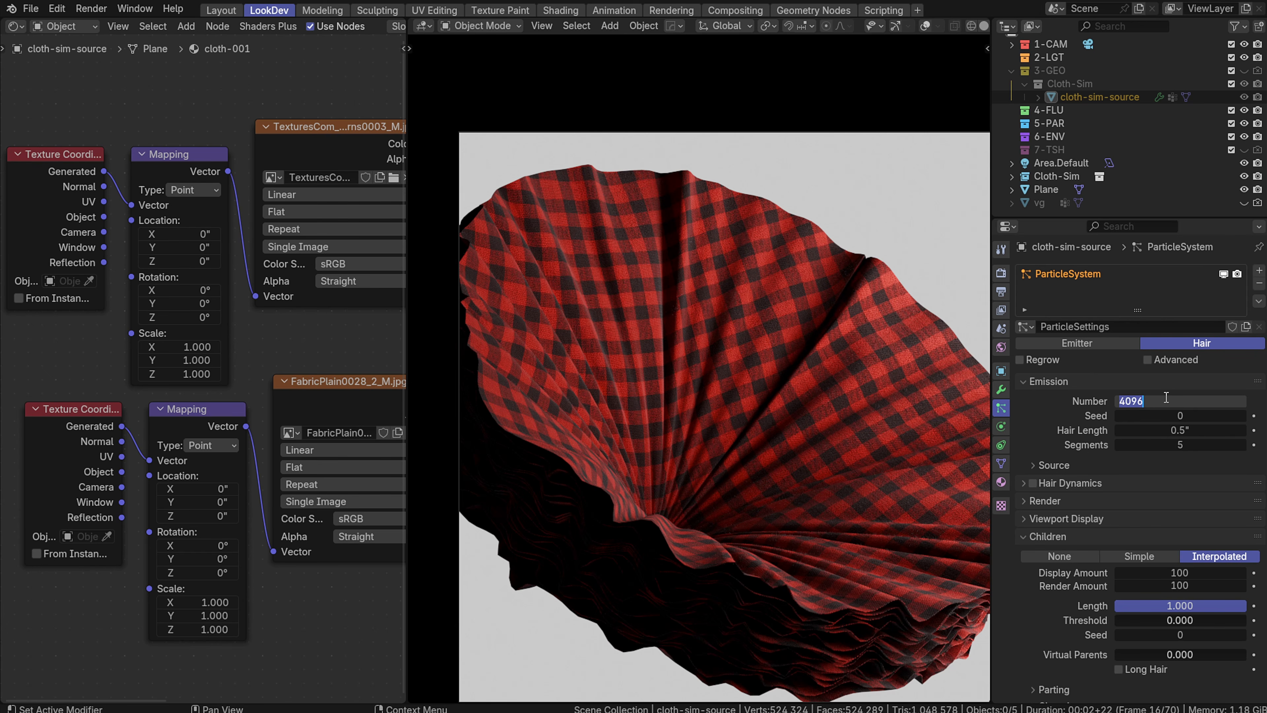
type("8192")
key("Return")
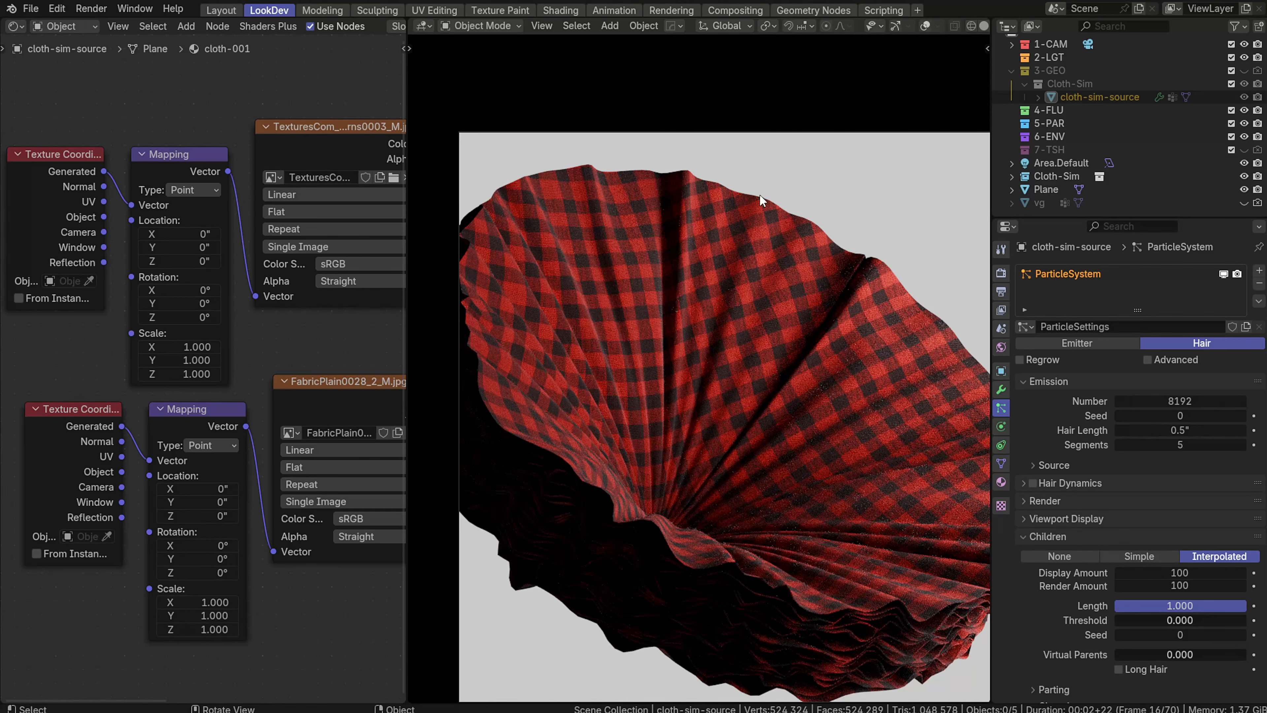
scroll(760, 194, "up", 10)
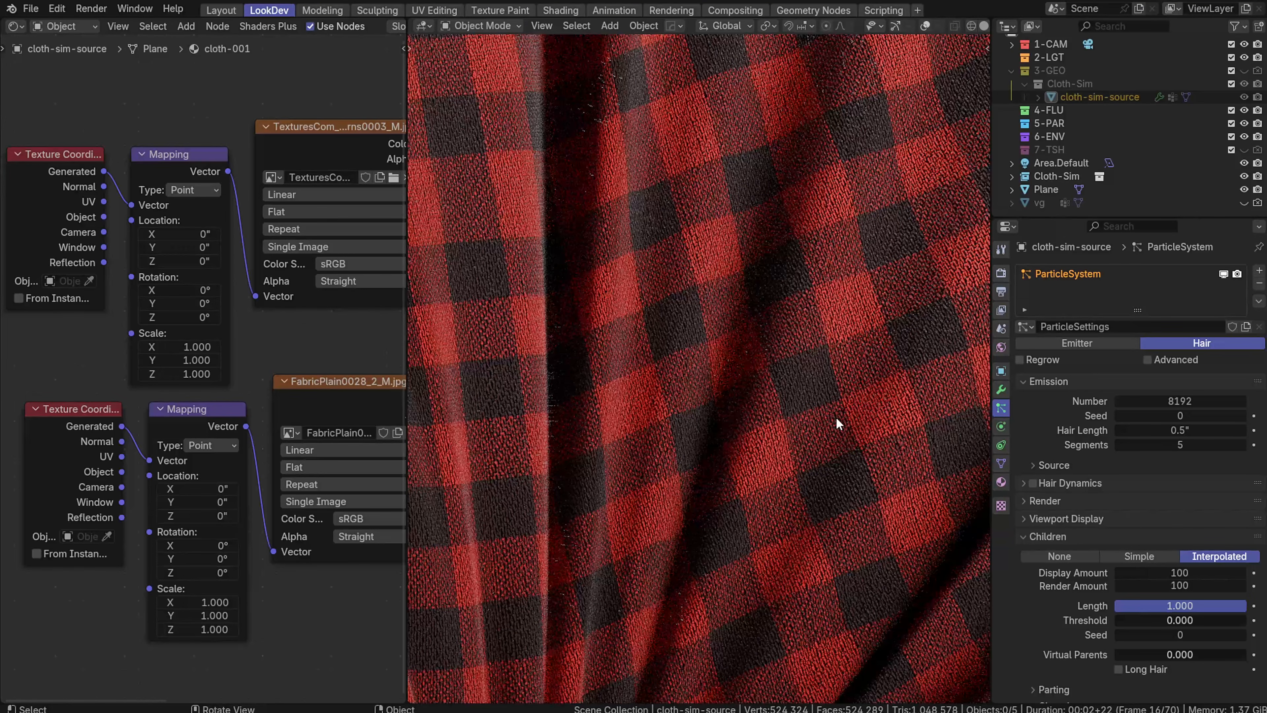
middle_click_drag(699, 290, 769, 472, "shift")
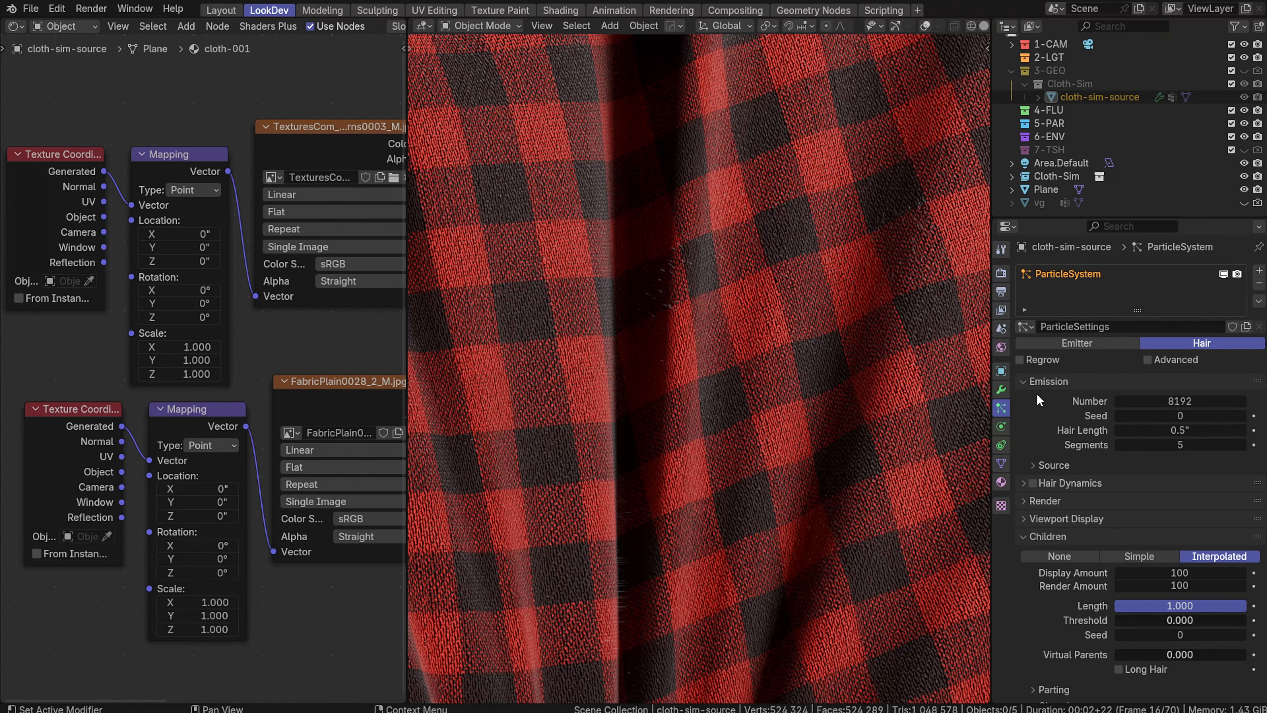
Collapse the Emission settings, show the cloth in solid shading and set the child hairs' Kink Type to Curl
left_click(1037, 381)
key("z")
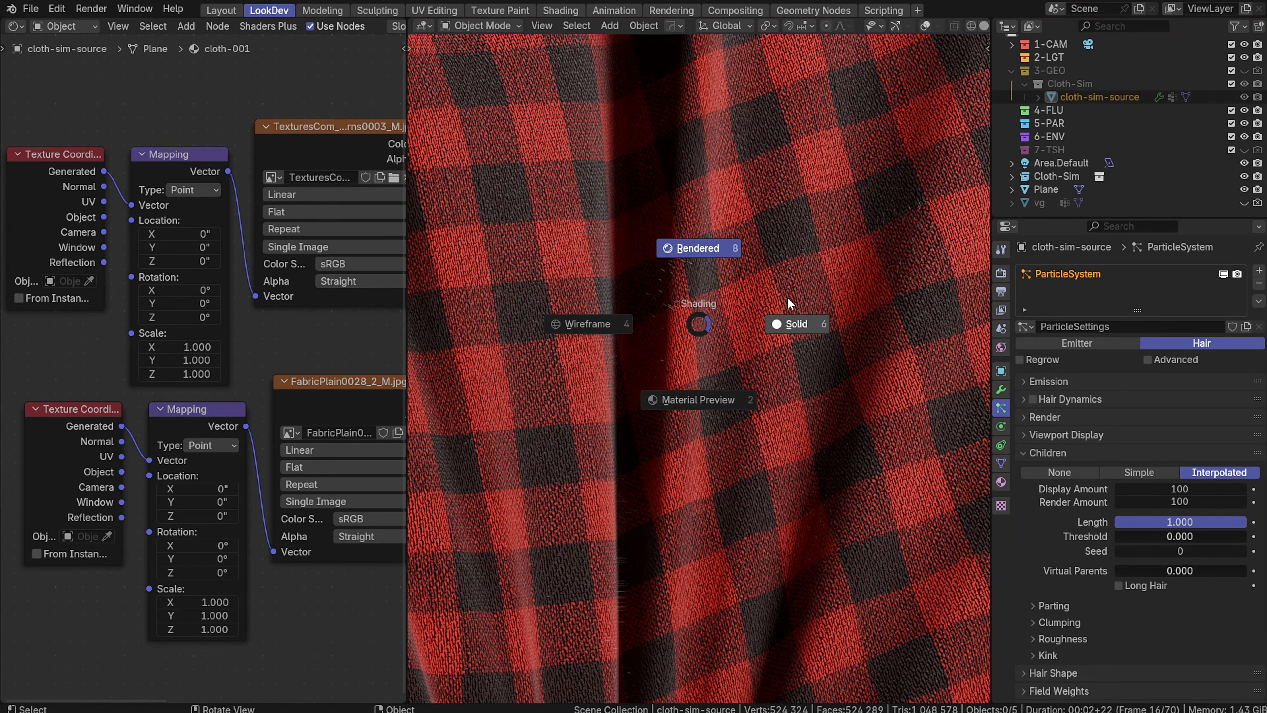
left_click(764, 288)
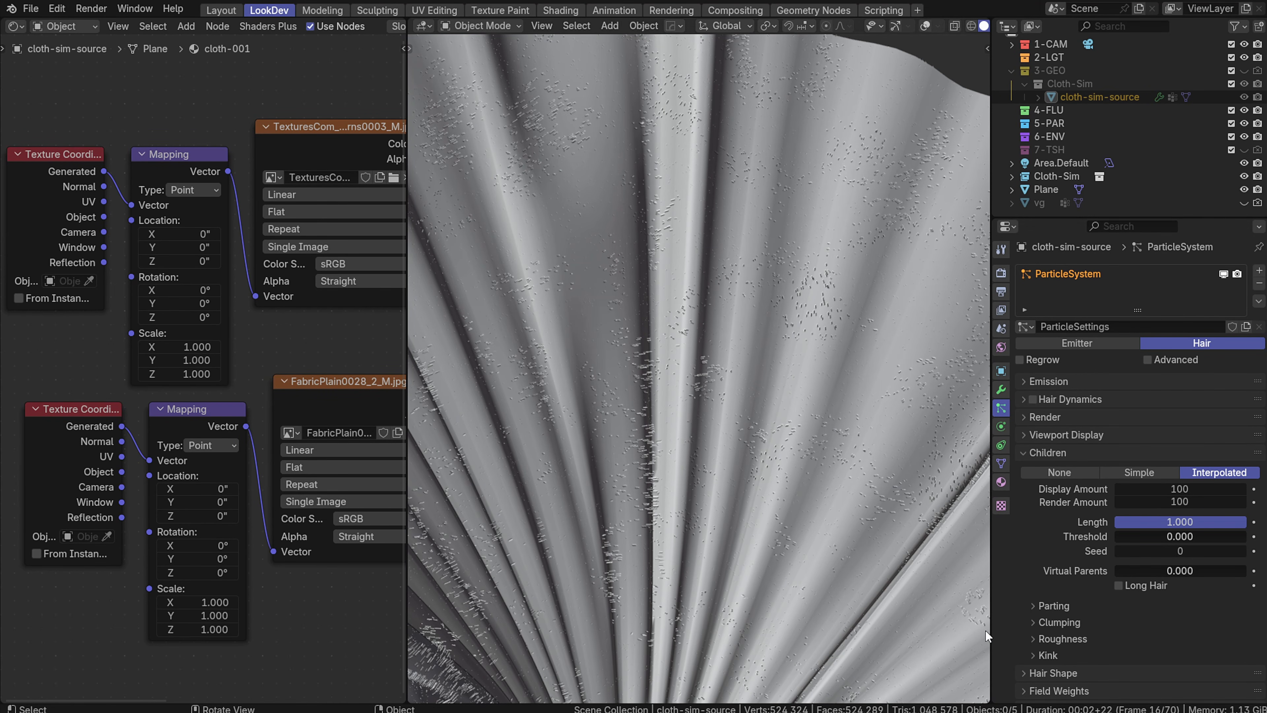
scroll(1014, 631, "down", 2)
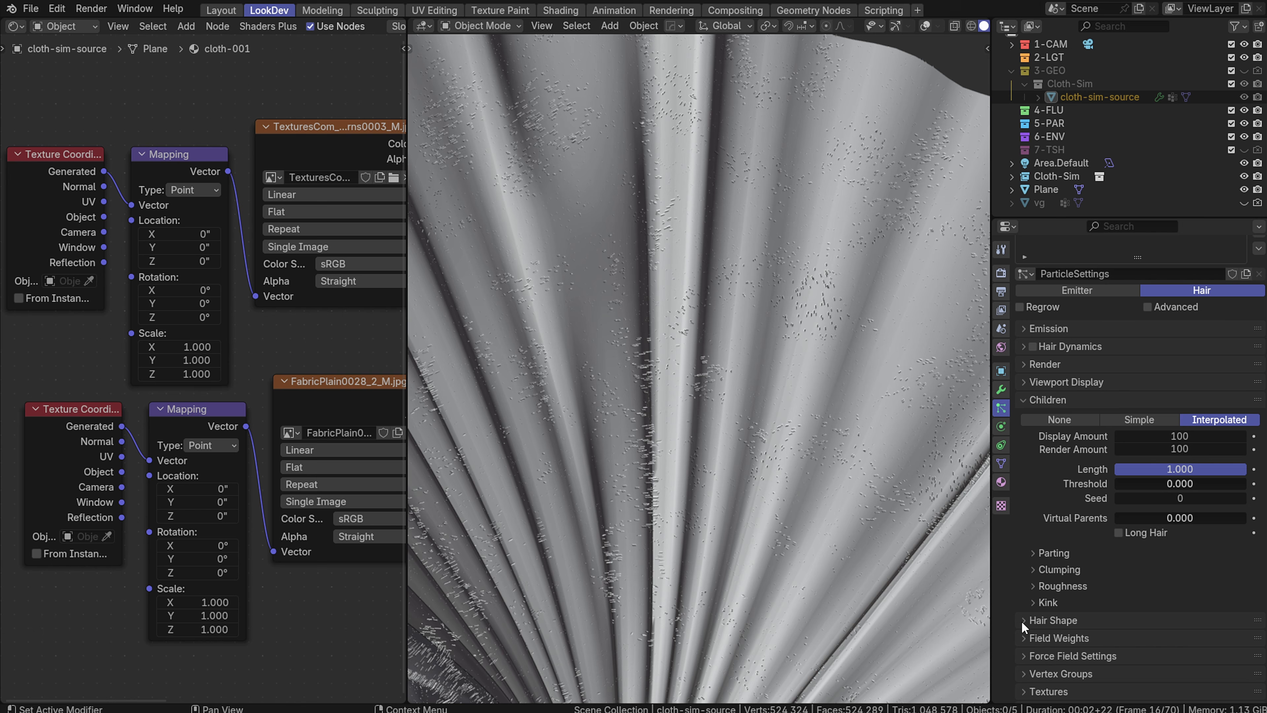
left_click(1038, 601)
left_click(1137, 622)
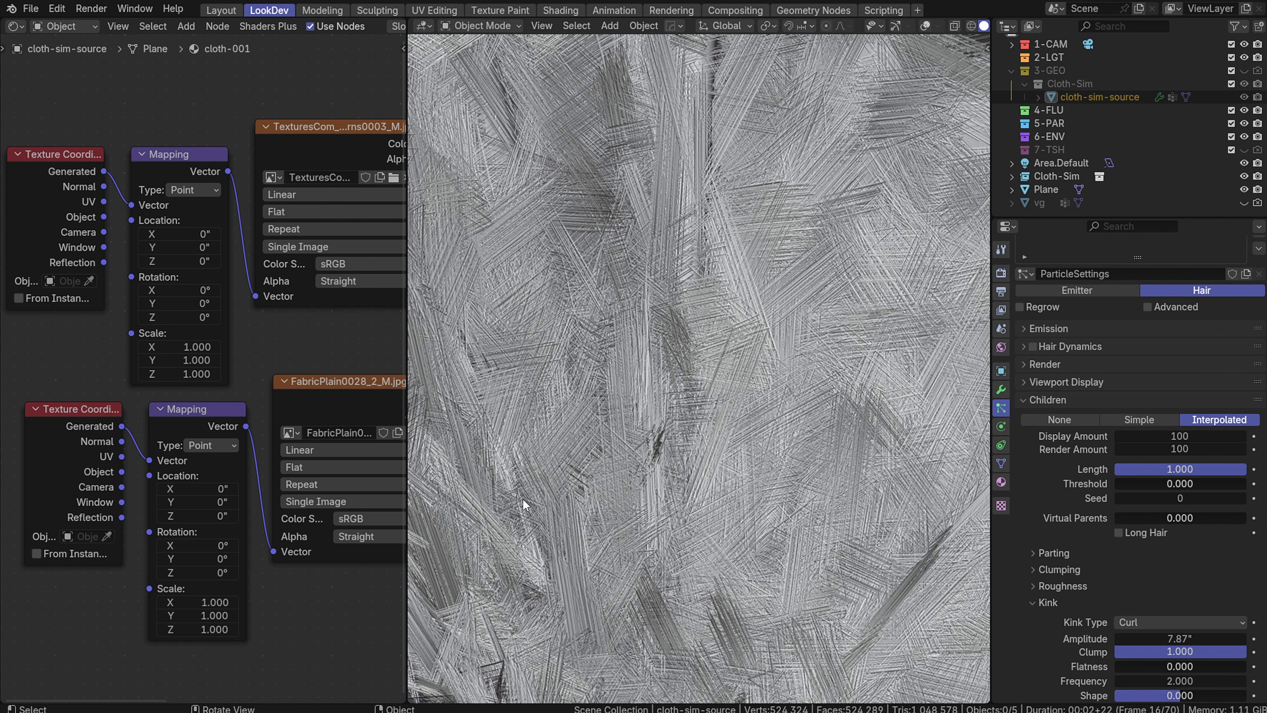
Try a curl kink Amplitude of 1 inch on the child hairs
left_click(1192, 638)
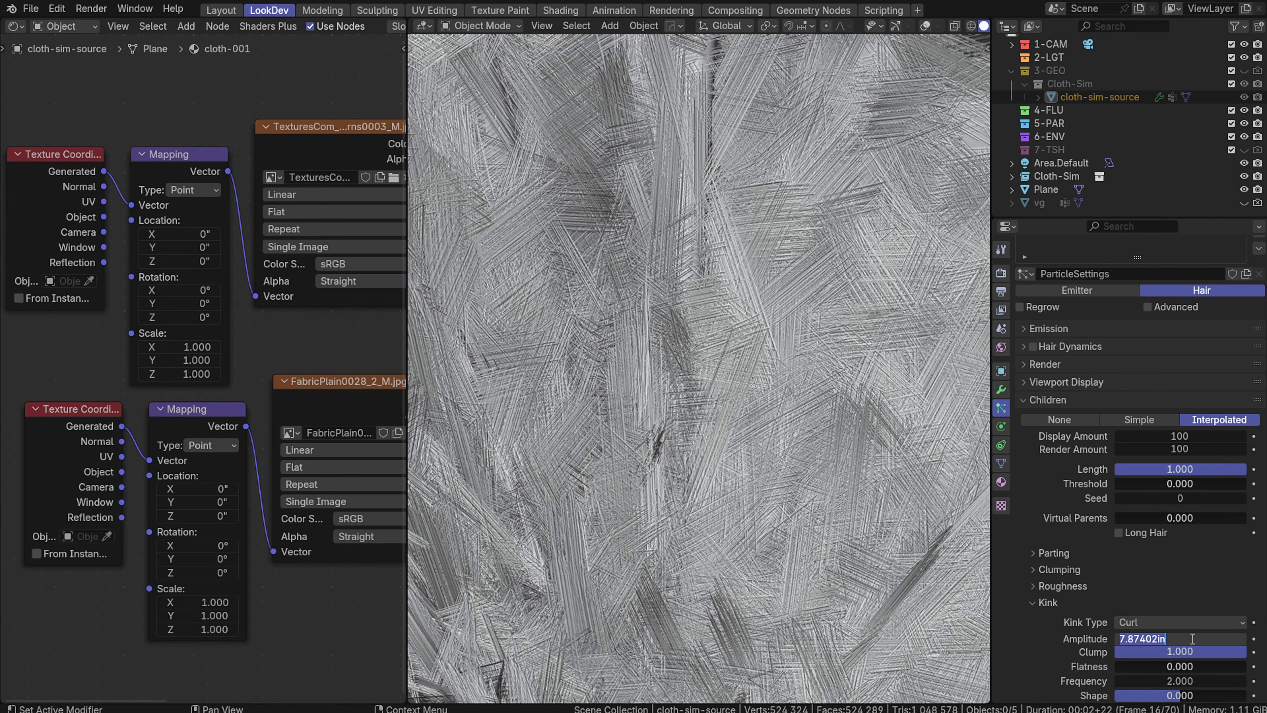
type("1in")
key("Return")
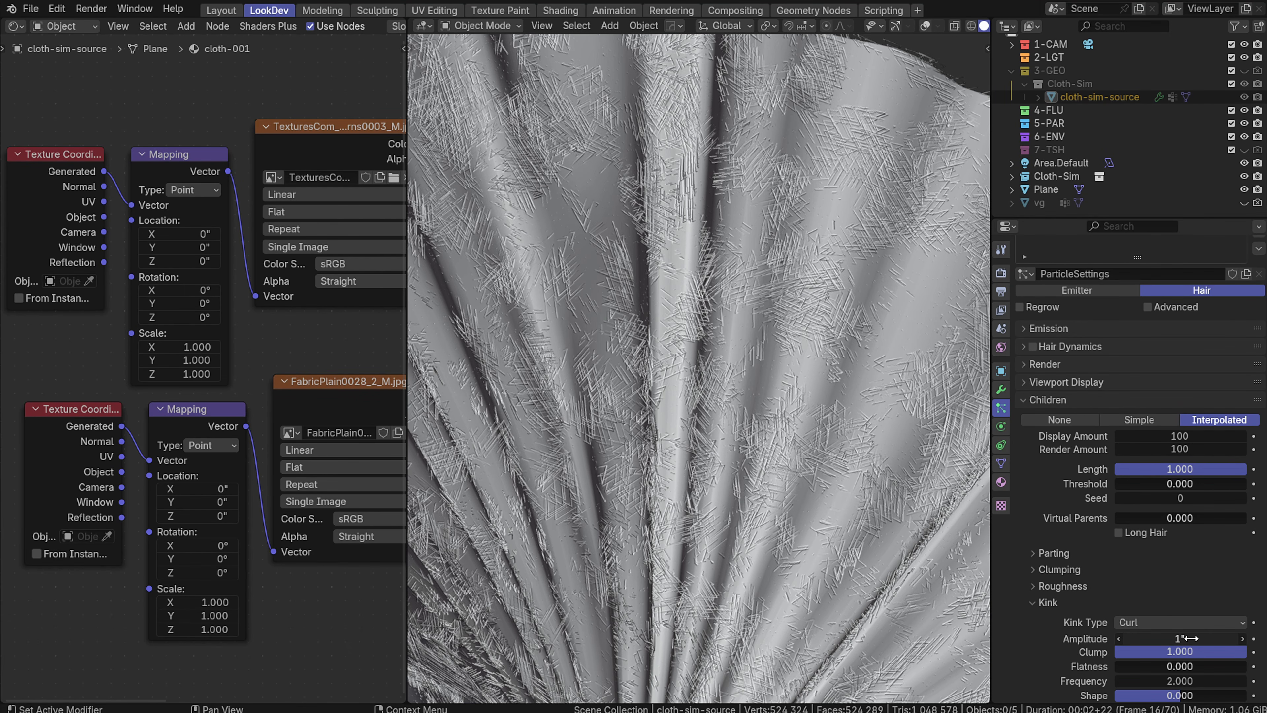
Set the curl kink Amplitude to 0.1 inch and check the curled hairs on the solid cloth up close
left_click(1192, 639)
type(".1")
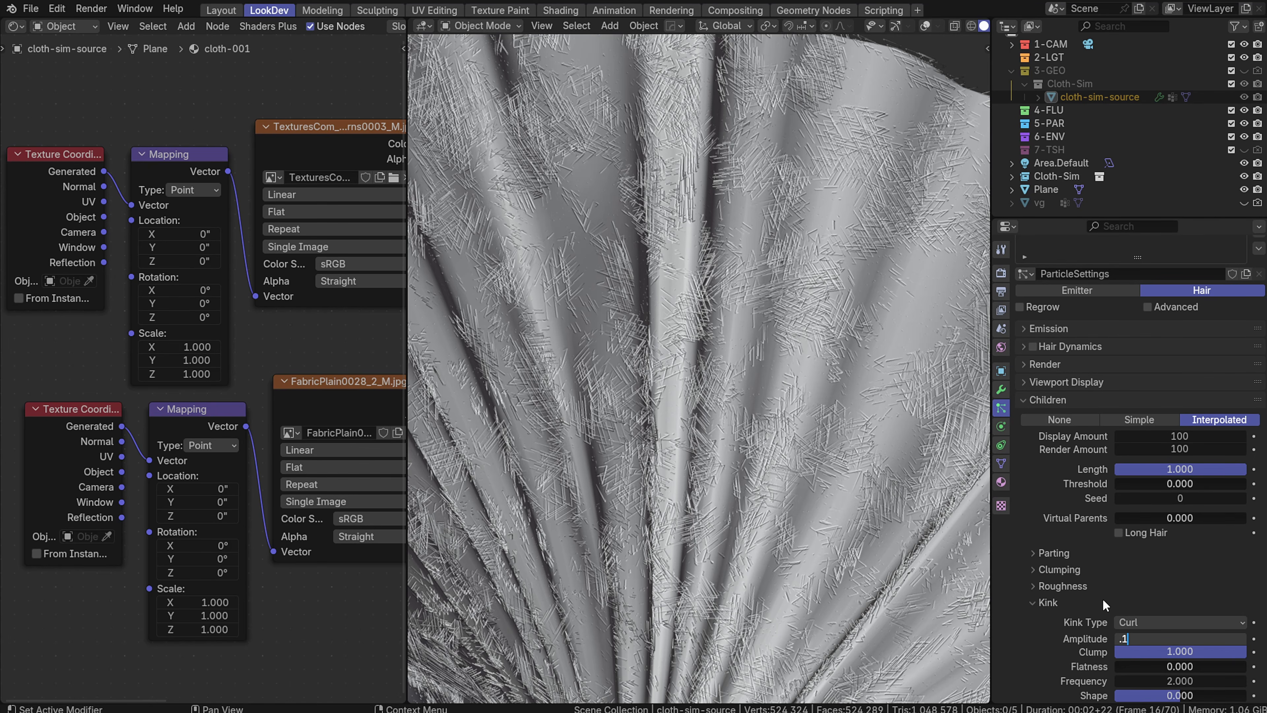
key("Return")
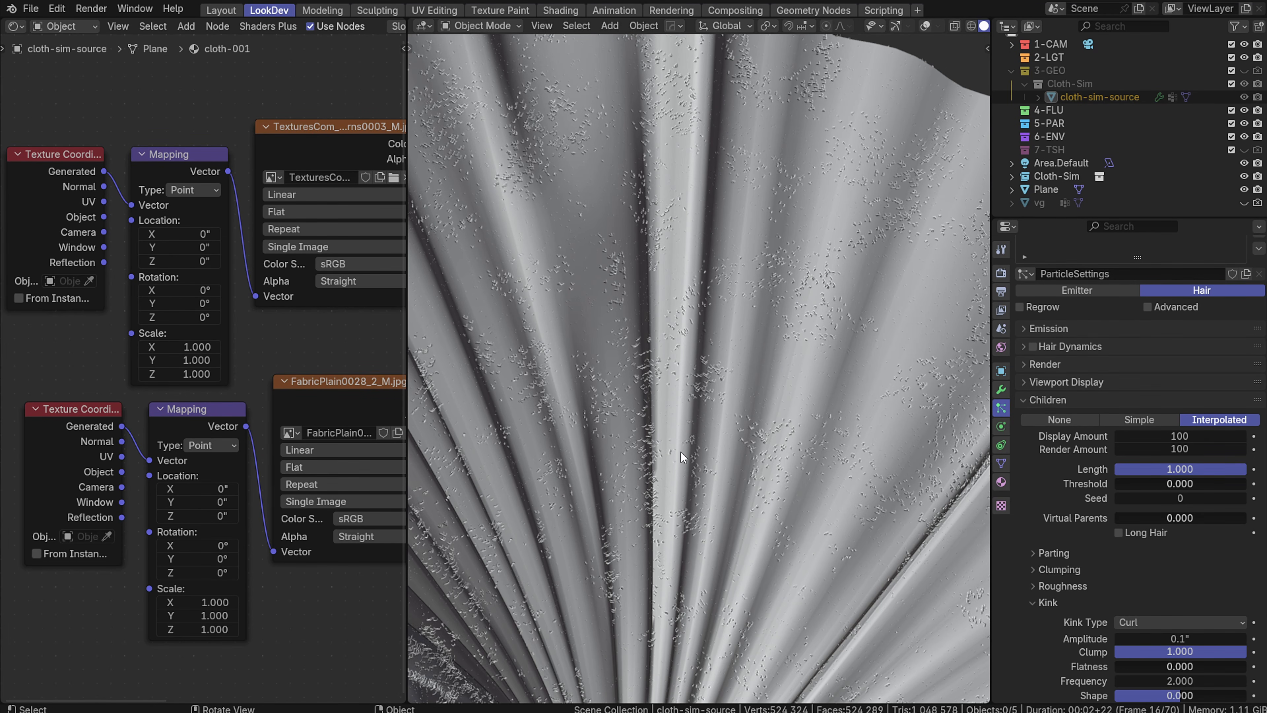
scroll(702, 427, "up", 5)
scroll(704, 429, "up", 2)
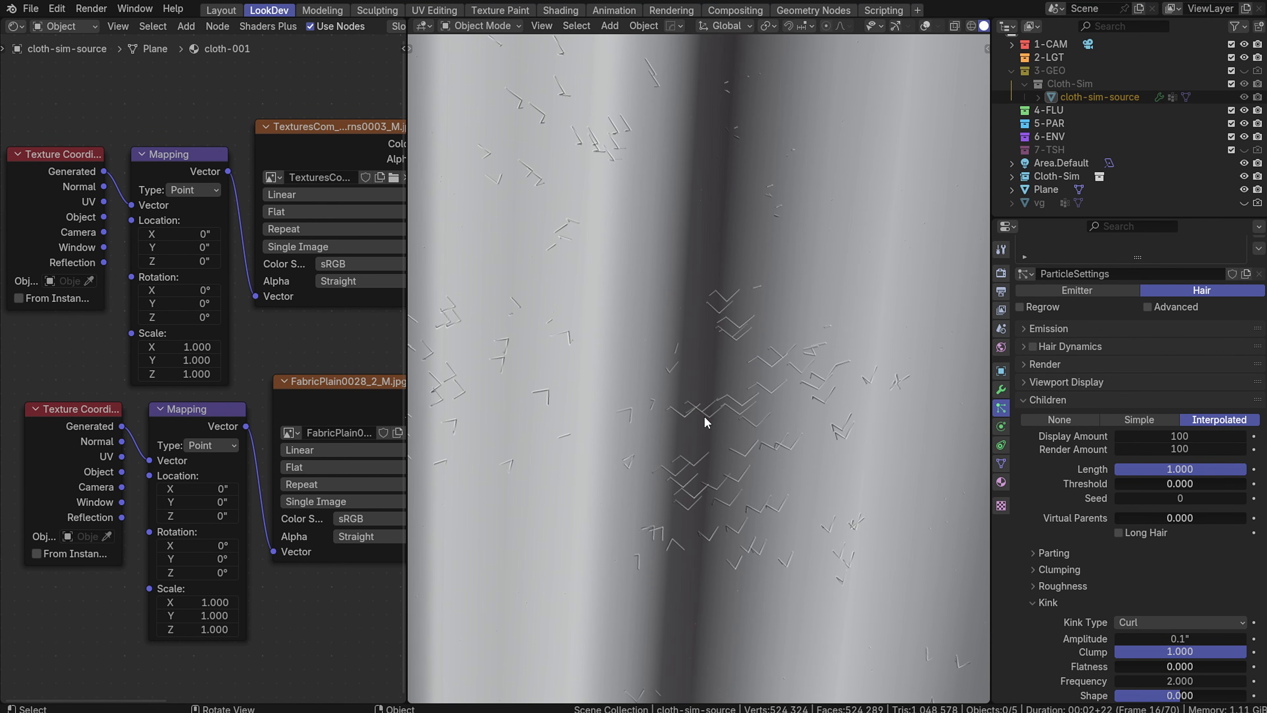
scroll(704, 419, "down", 5)
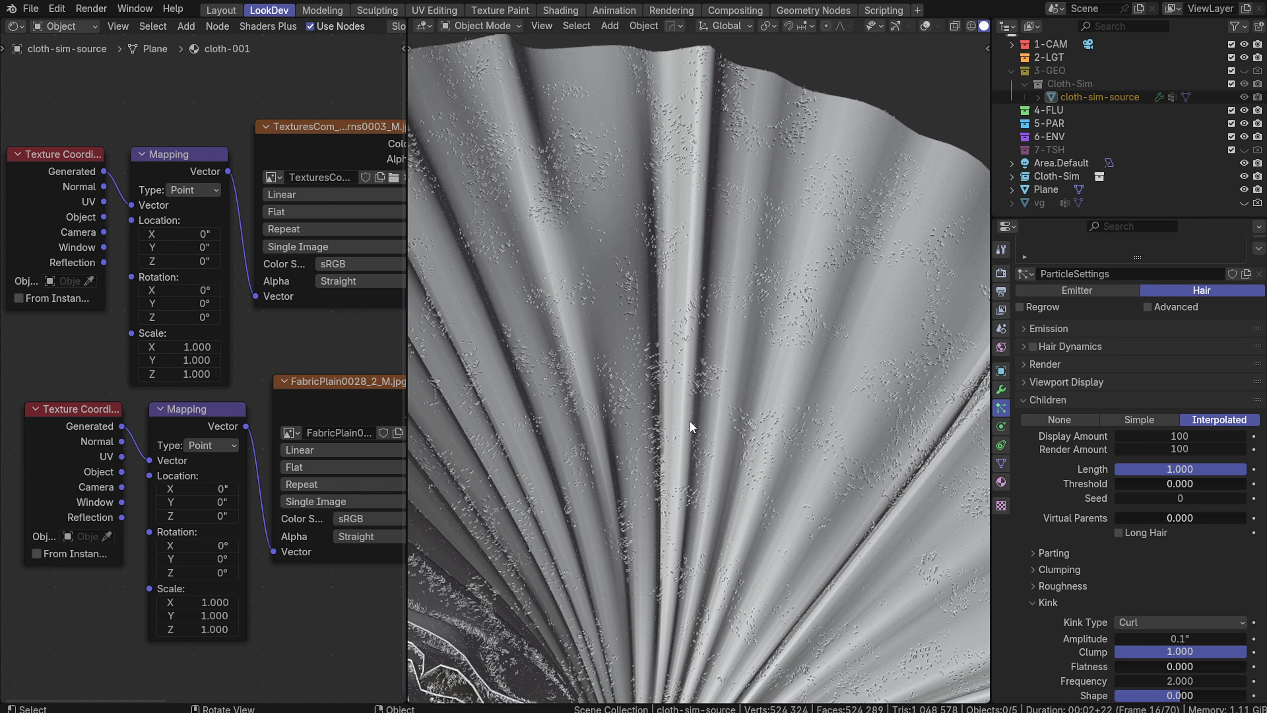
scroll(690, 419, "down", 3)
Return the viewport to rendered shading and examine the curled hairs on the plaid fabric at close and wide range
key("z")
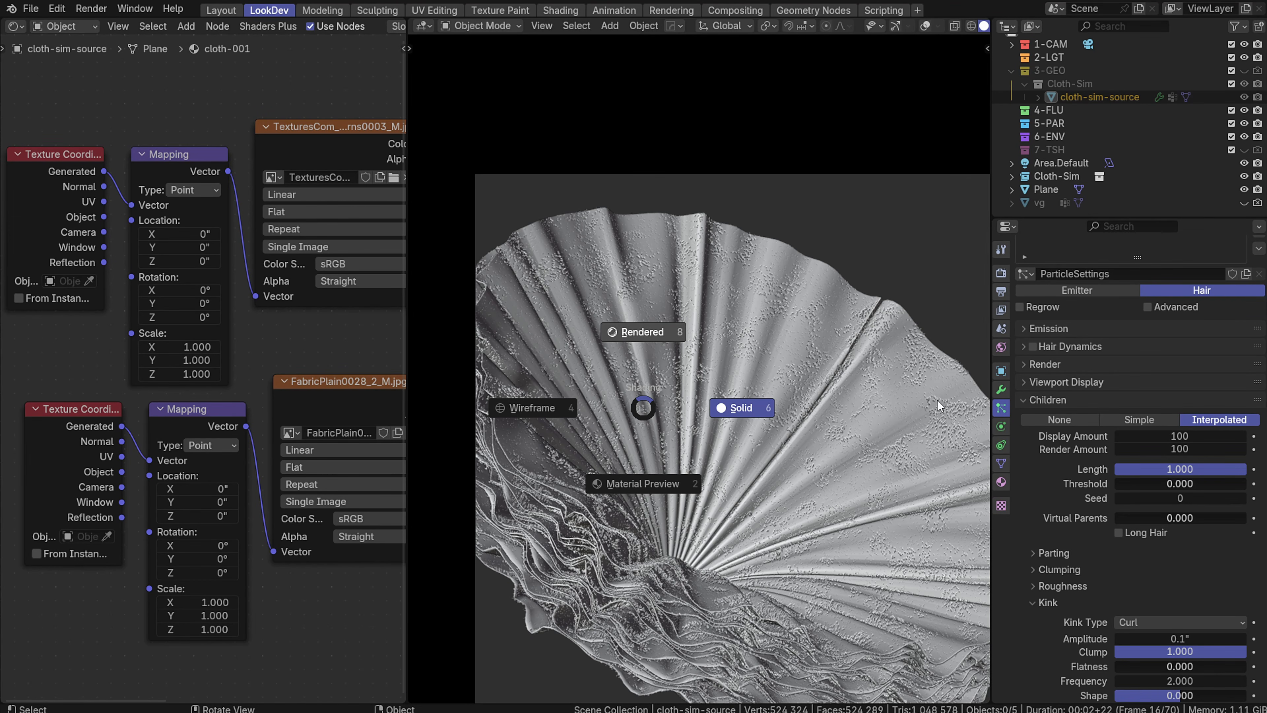
left_click(788, 402)
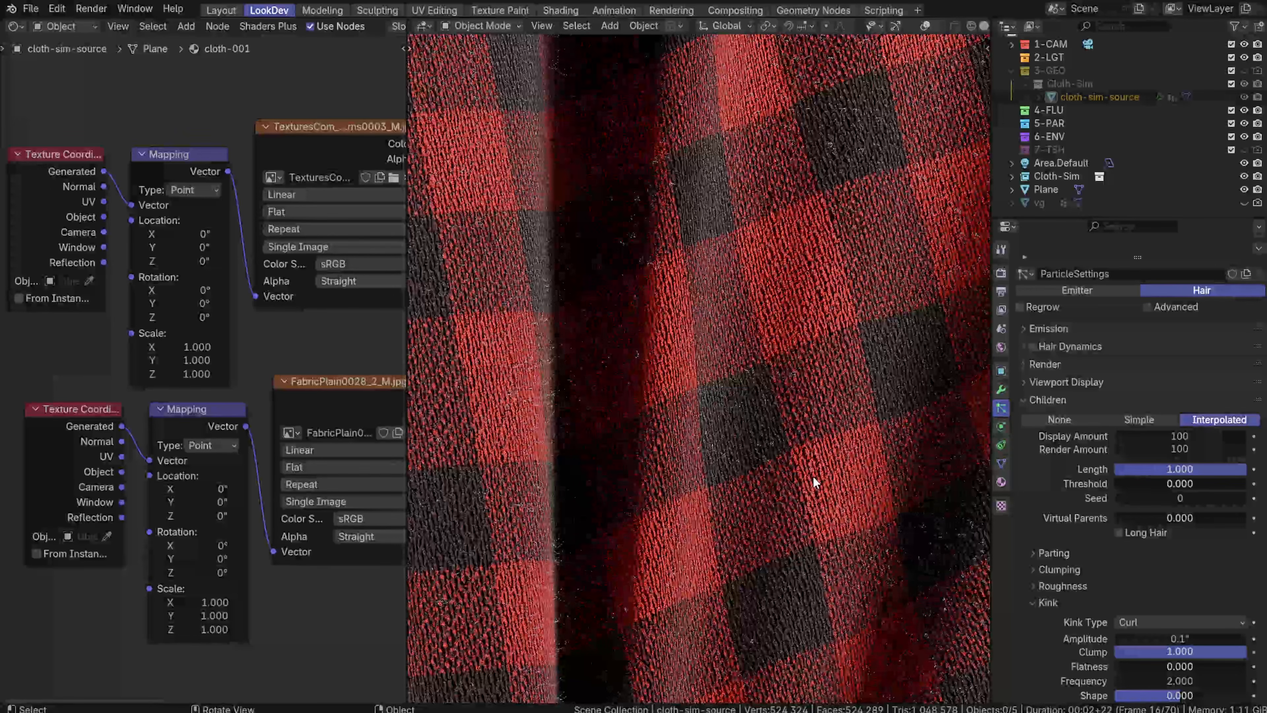
scroll(613, 270, "down", 3)
scroll(521, 280, "up", 4)
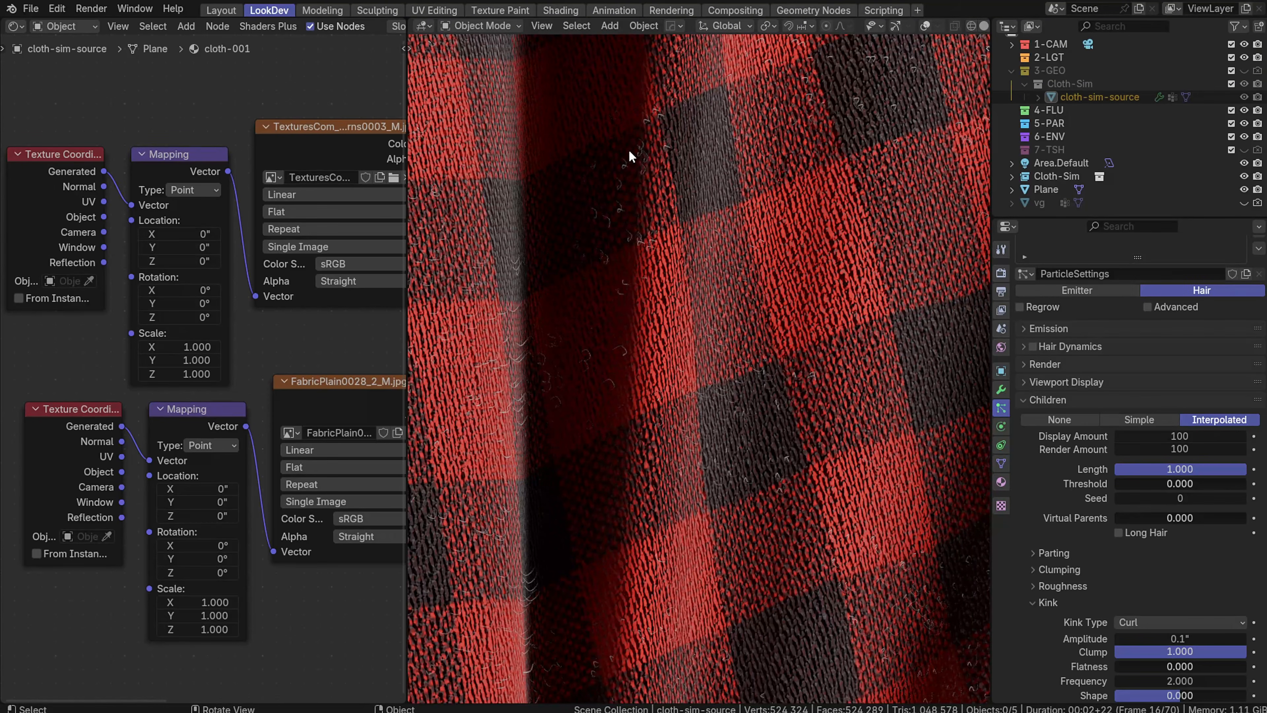
scroll(838, 144, "down", 10)
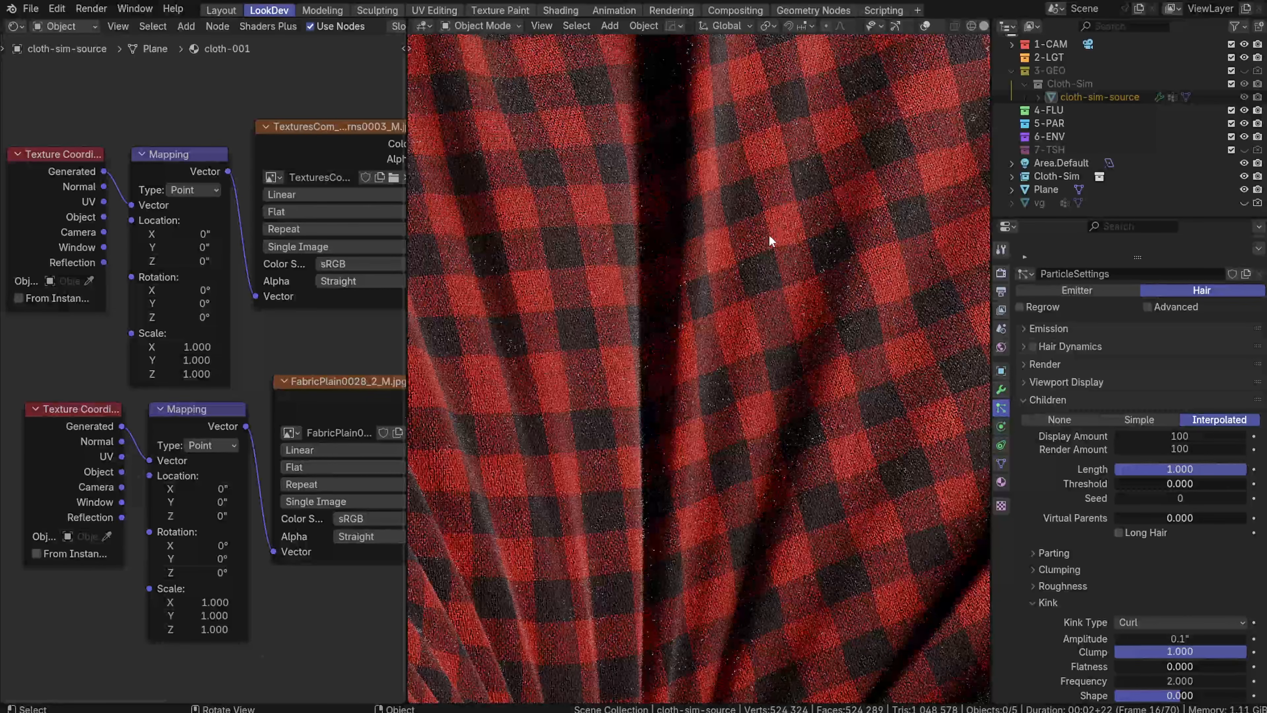
scroll(791, 296, "up", 8)
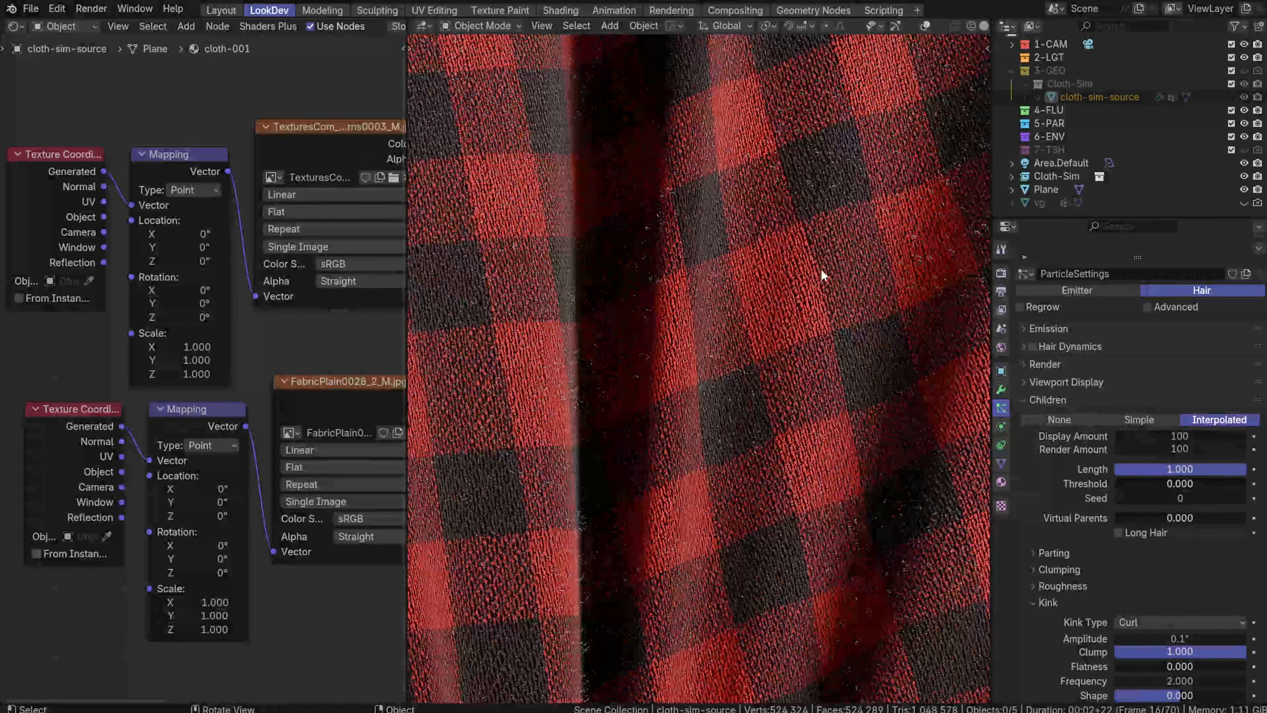
Collapse the Children settings, expand the hair Render settings and frame the whole rendered cloth in the camera view
left_click(1033, 400)
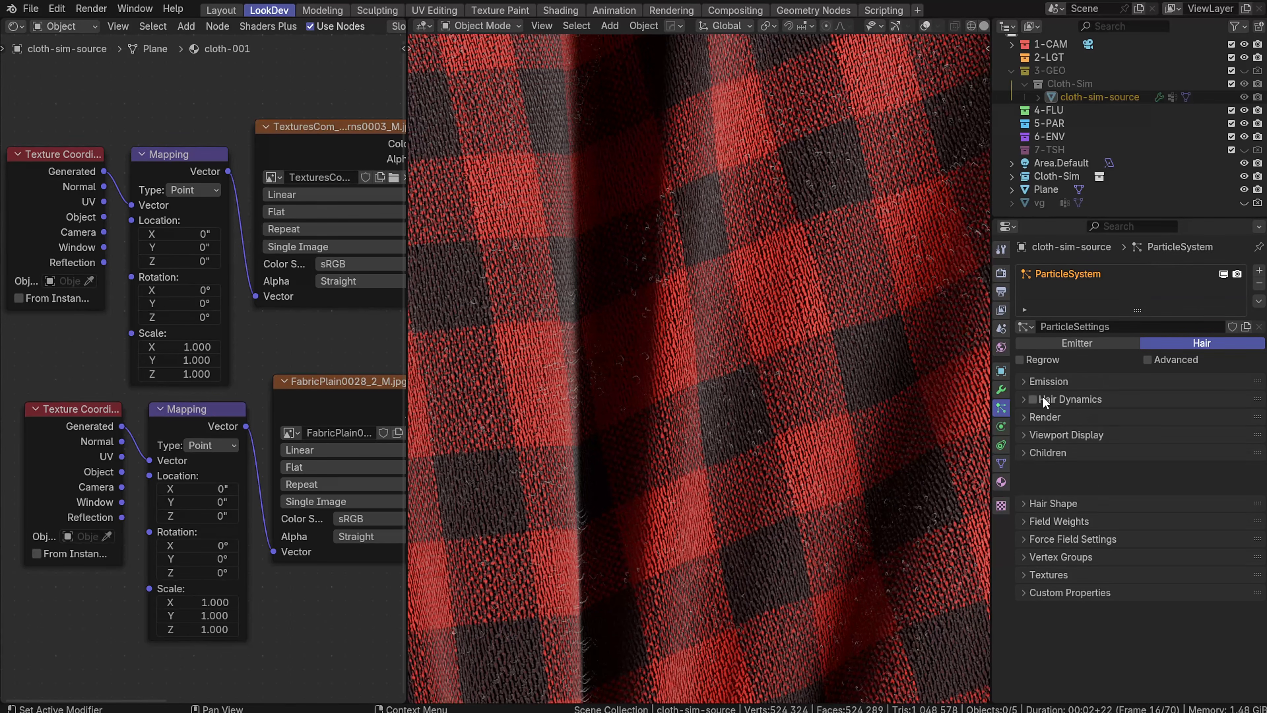
left_click(1052, 412)
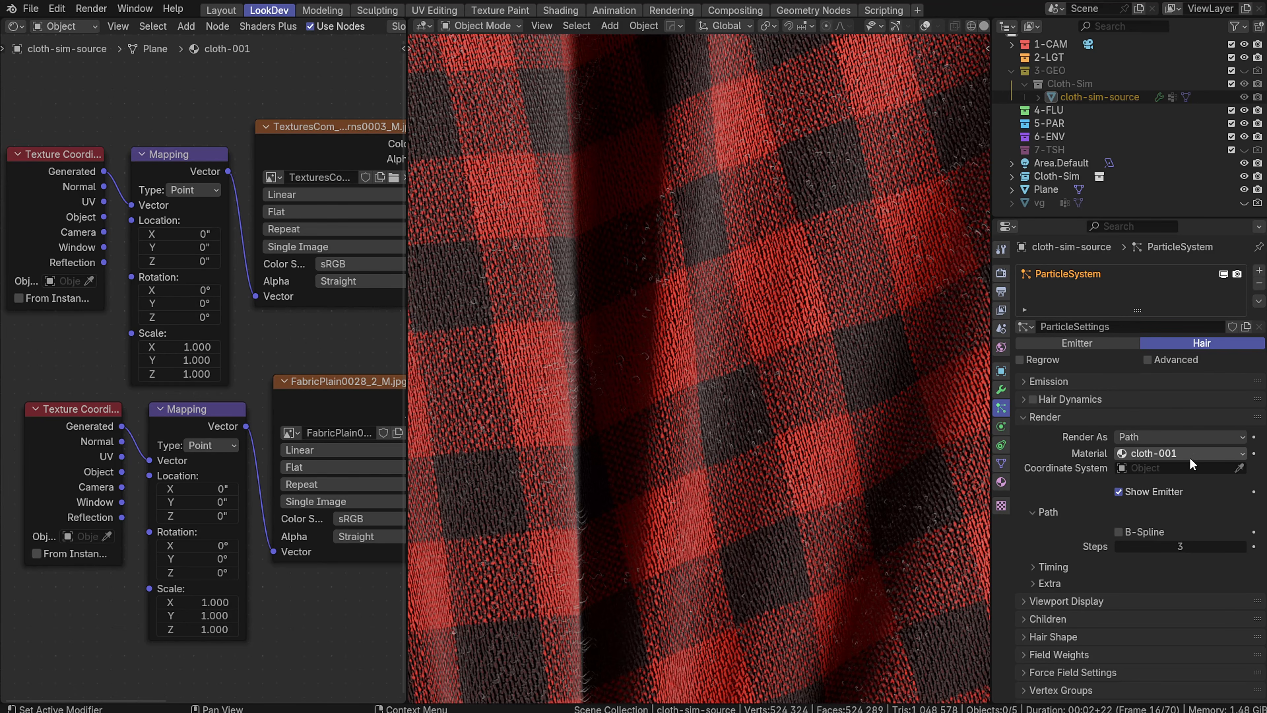
scroll(706, 279, "down", 8)
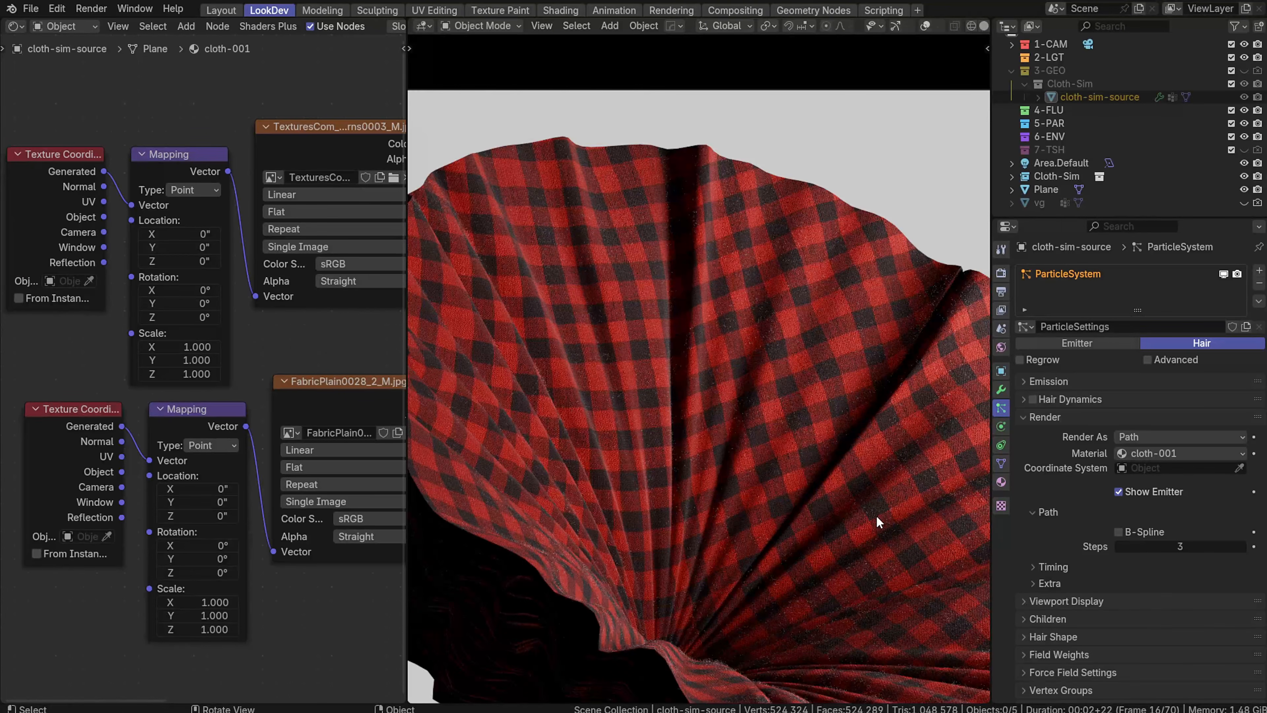
scroll(798, 501, "down", 2)
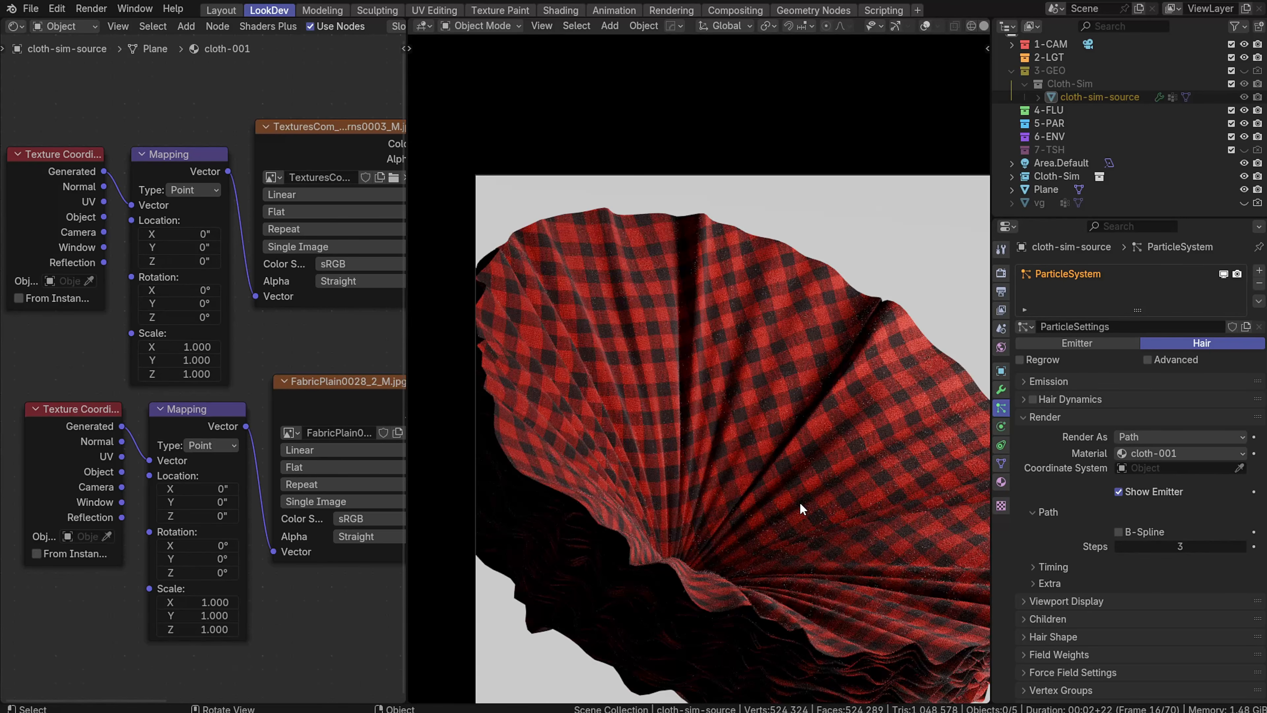
scroll(793, 487, "down", 2)
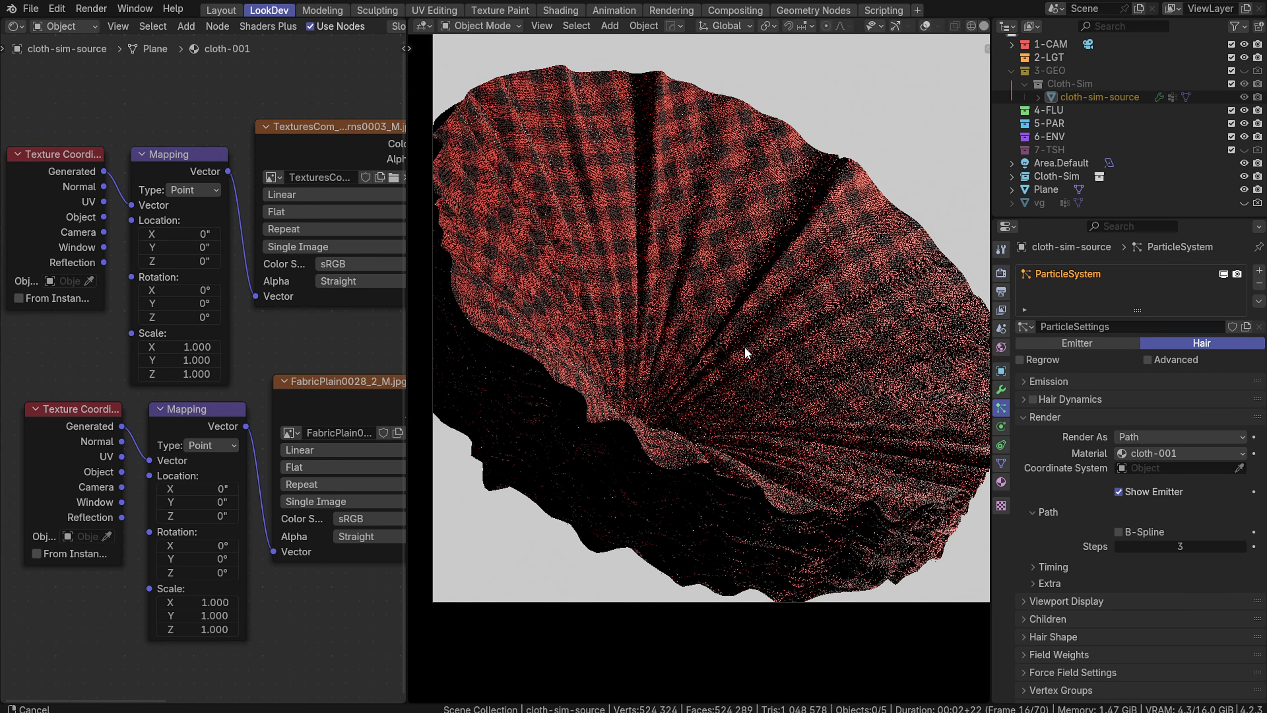
scroll(746, 357, "down", 1)
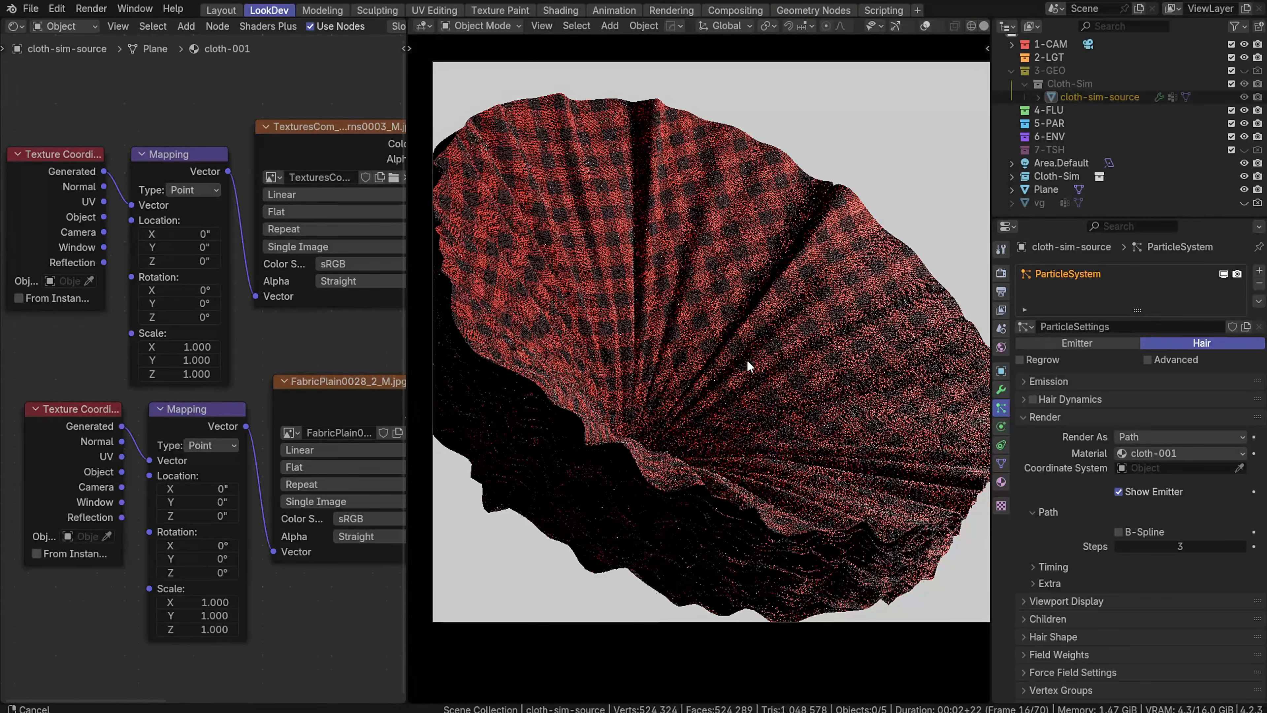
middle_click_drag(747, 364, 743, 372, "shift")
middle_click_drag(749, 329, 746, 331, "ctrl")
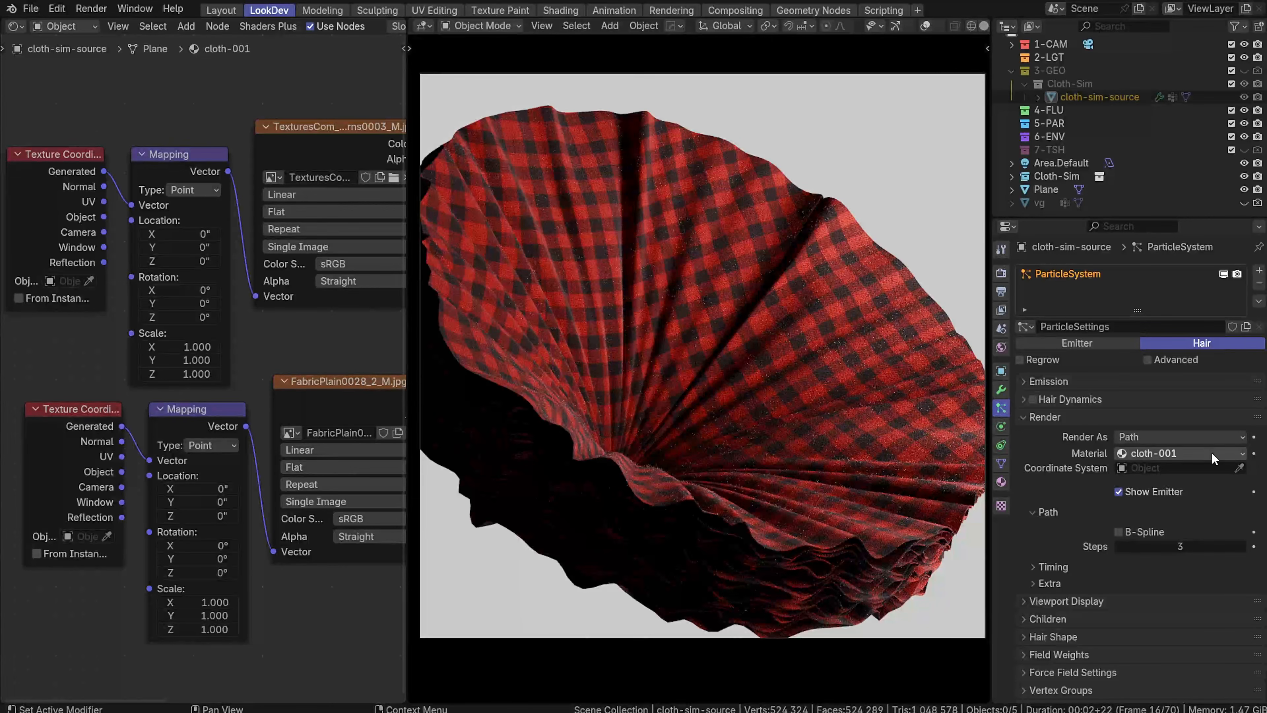
Try a Hair Length of 1 inch in the particle system's Emission settings and inspect the fuzz along the cloth folds up close
left_click(1077, 419)
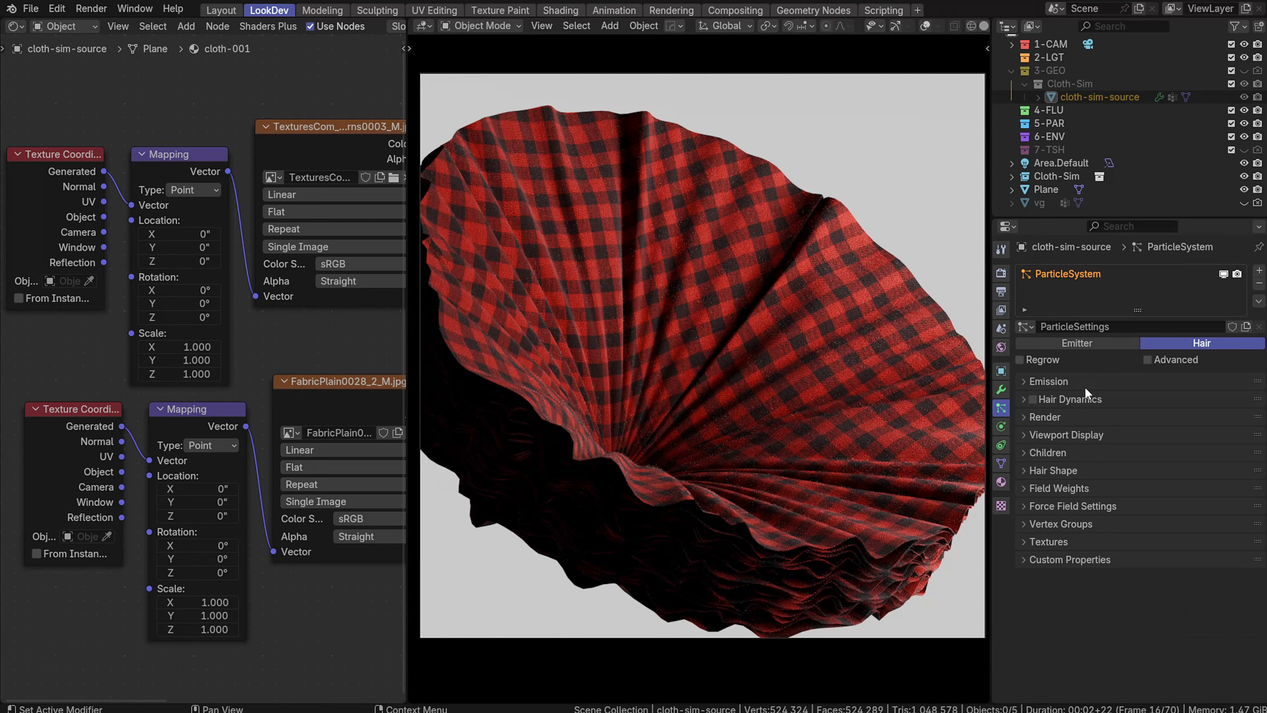
left_click(1085, 384)
left_click(1163, 427)
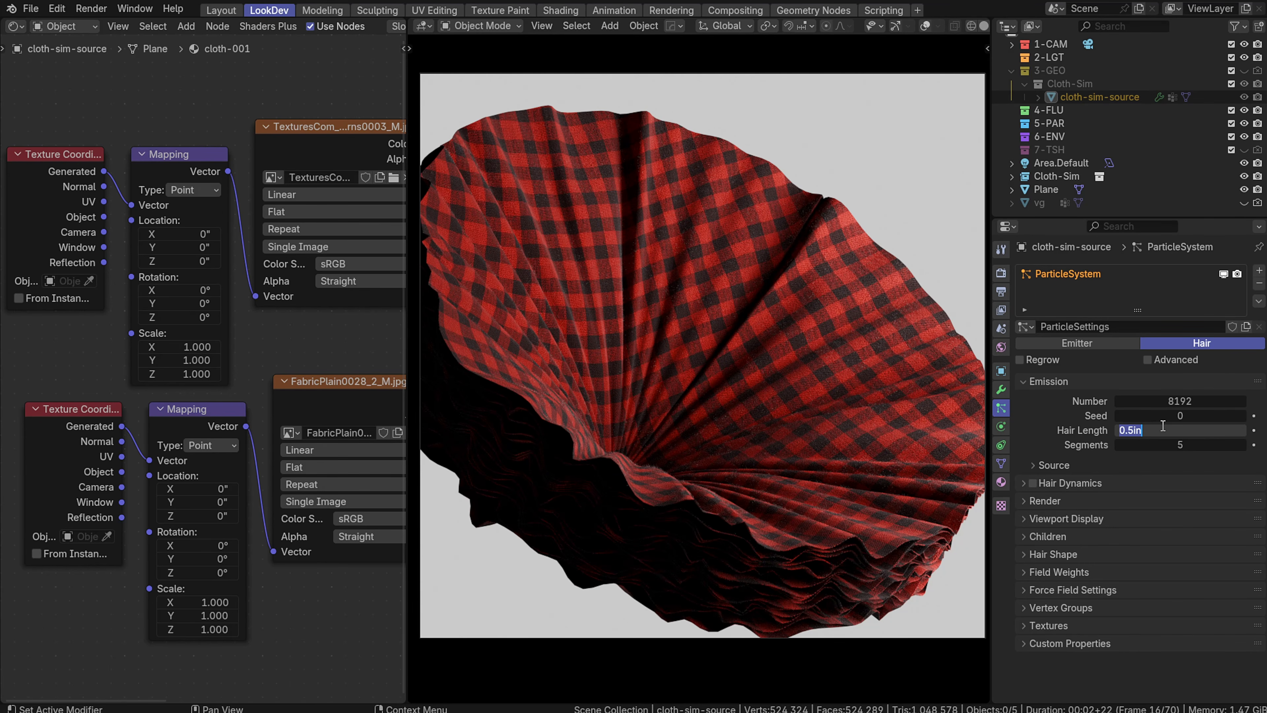
type("1")
key("Return")
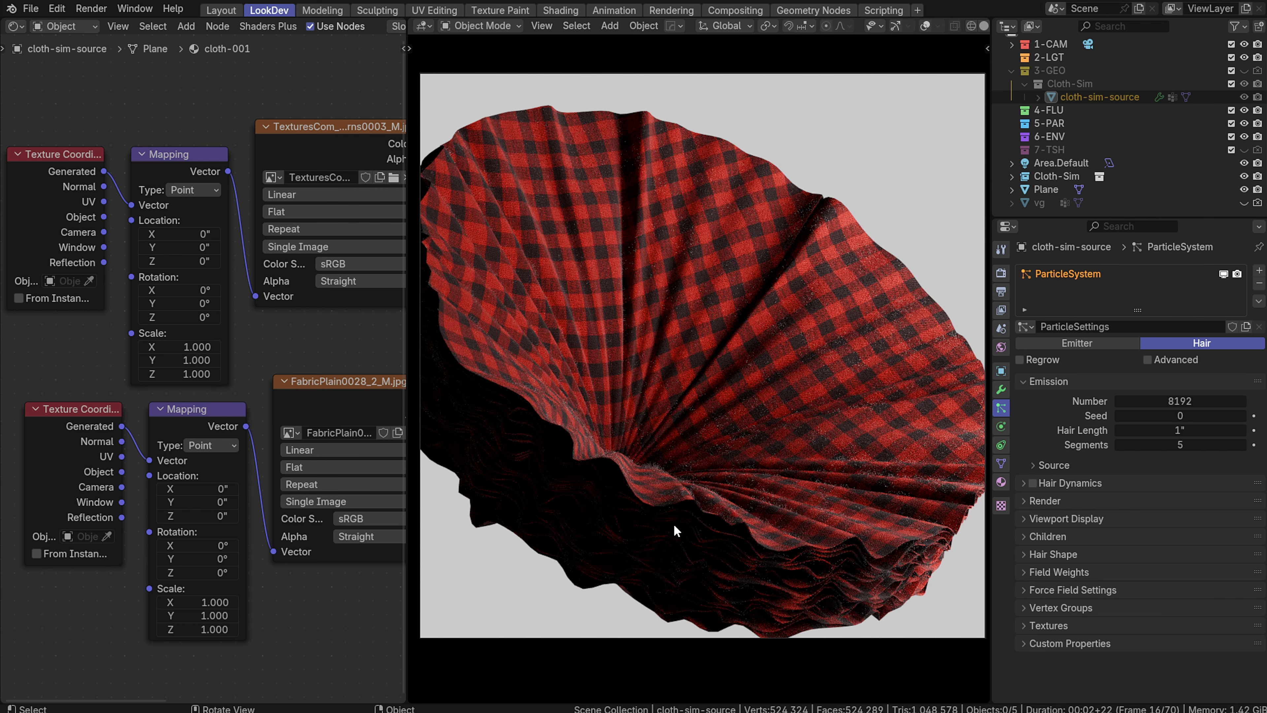
scroll(671, 534, "up", 4)
middle_click_drag(665, 542, 749, 390)
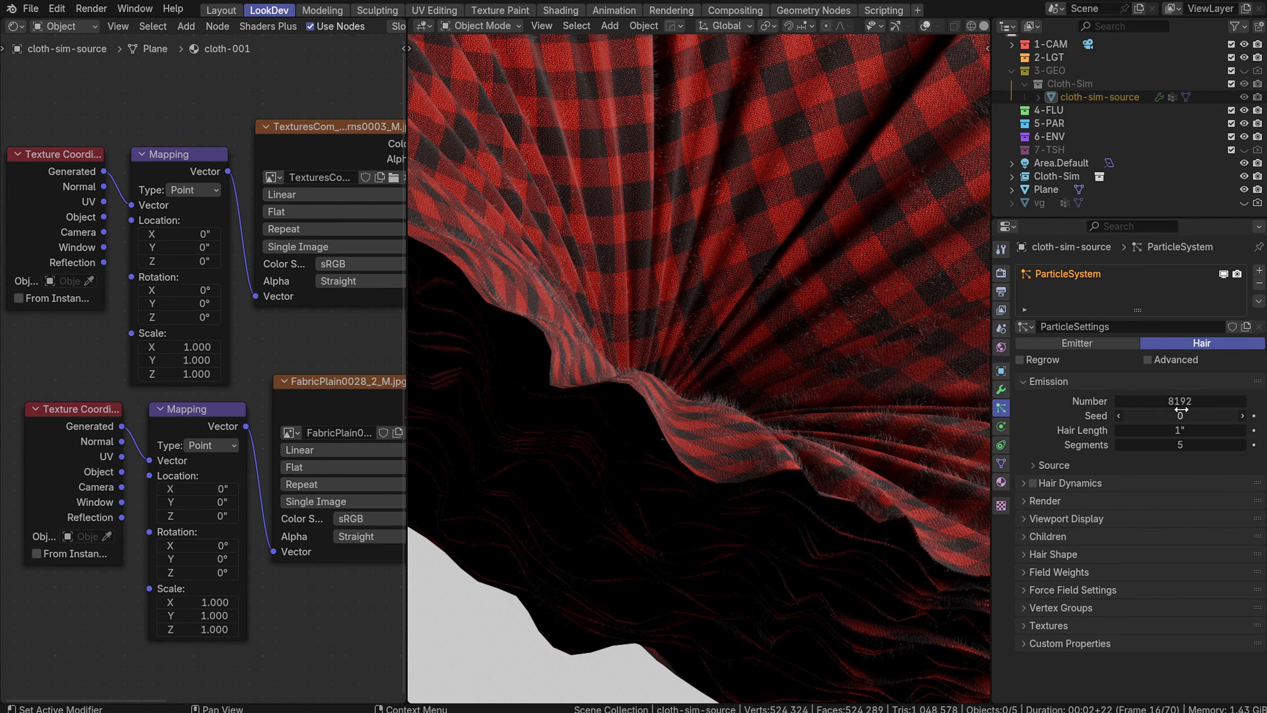
Set the Hair Length to 0.5 inch and frame the whole rendered cloth
left_click(1176, 430)
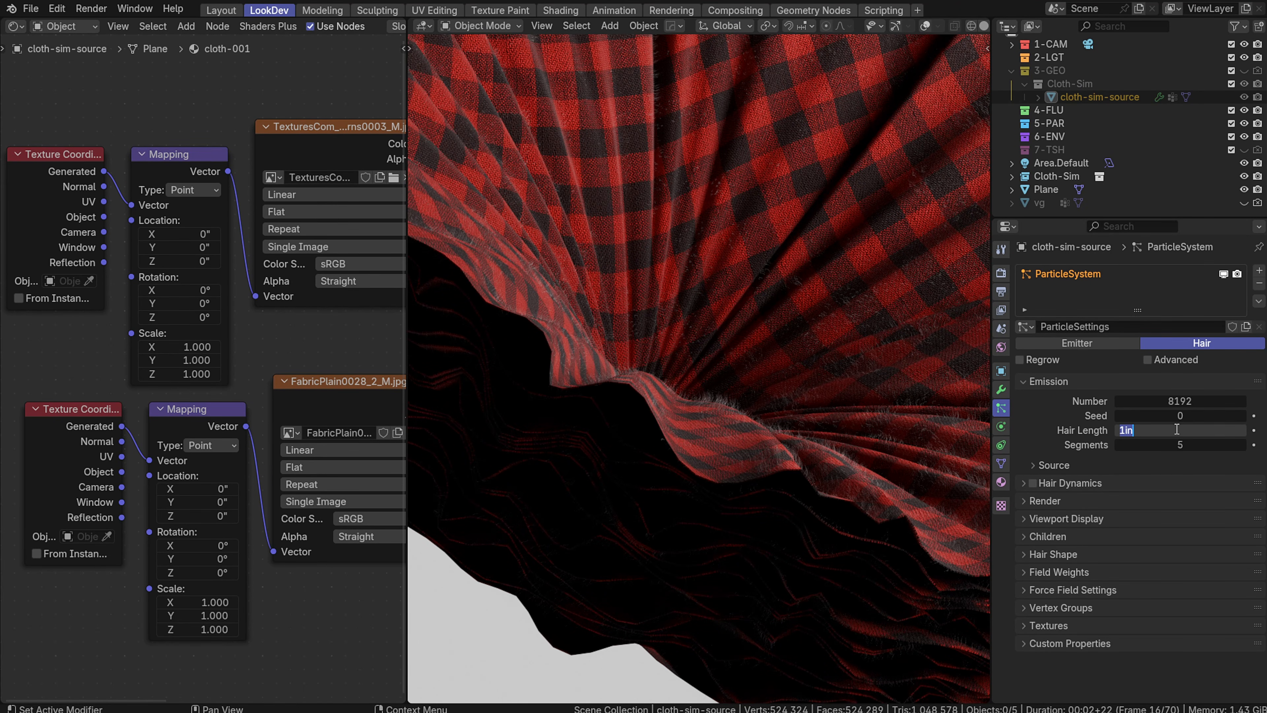
type(".5")
key("Return")
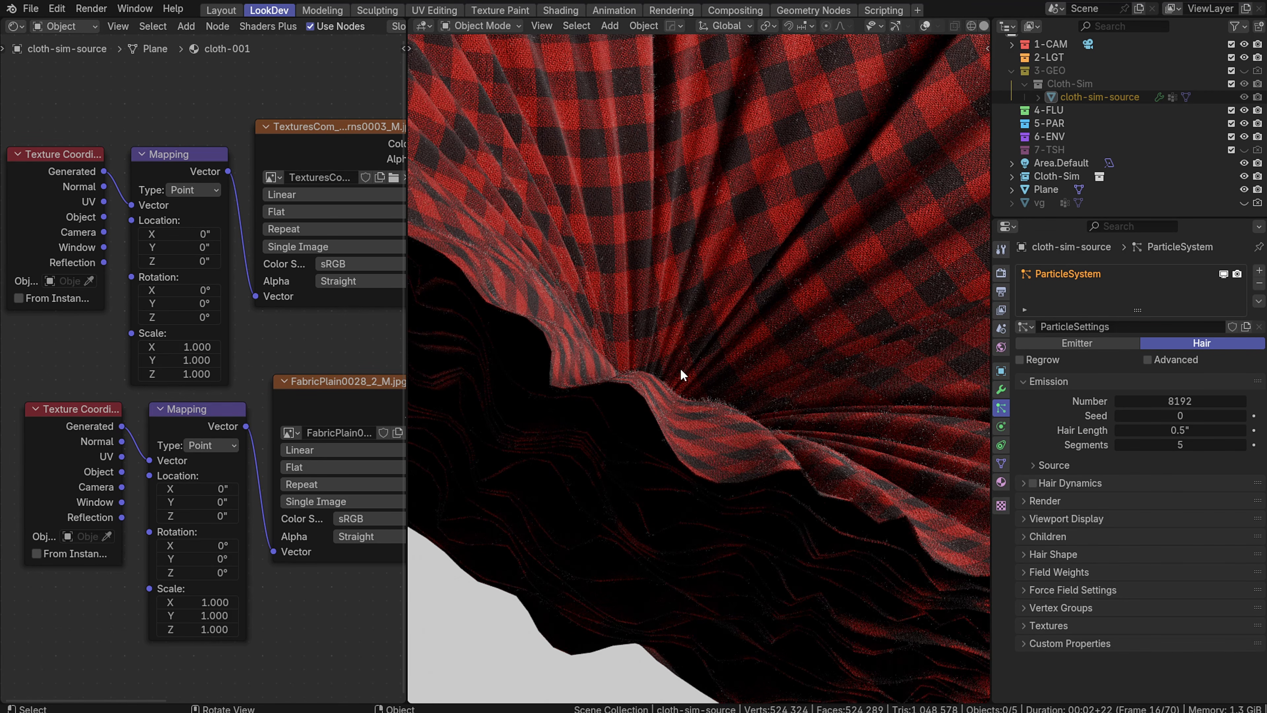
mouse_move(679, 365)
middle_mouse_down("ctrl")
mouse_move(708, 307)
mouse_move(679, 402)
mouse_move(700, 321)
mouse_move(669, 364)
mouse_move(679, 334)
mouse_move(692, 340)
mouse_move(684, 396)
mouse_move(686, 375)
mouse_move(700, 373)
mouse_move(681, 377)
mouse_move(699, 365)
middle_mouse_up("ctrl")
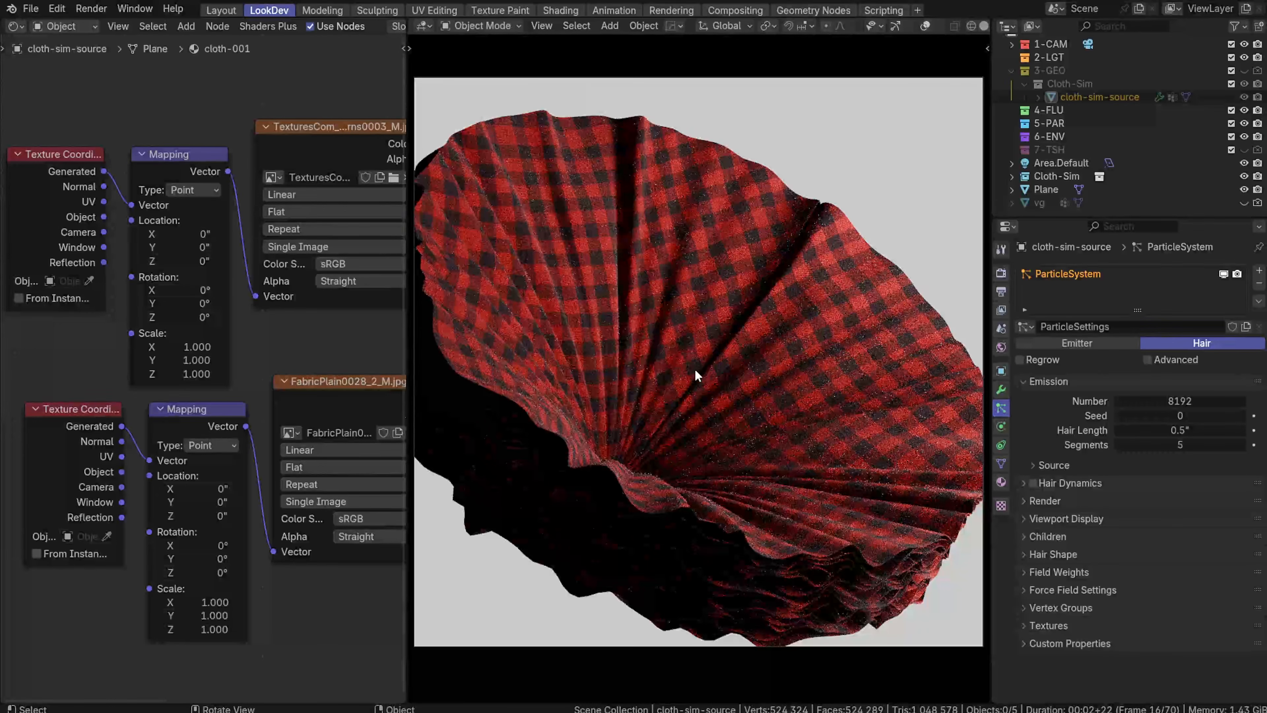
Enable the Final LUT compositor for the viewport and show the scene's Color Management settings
key("n")
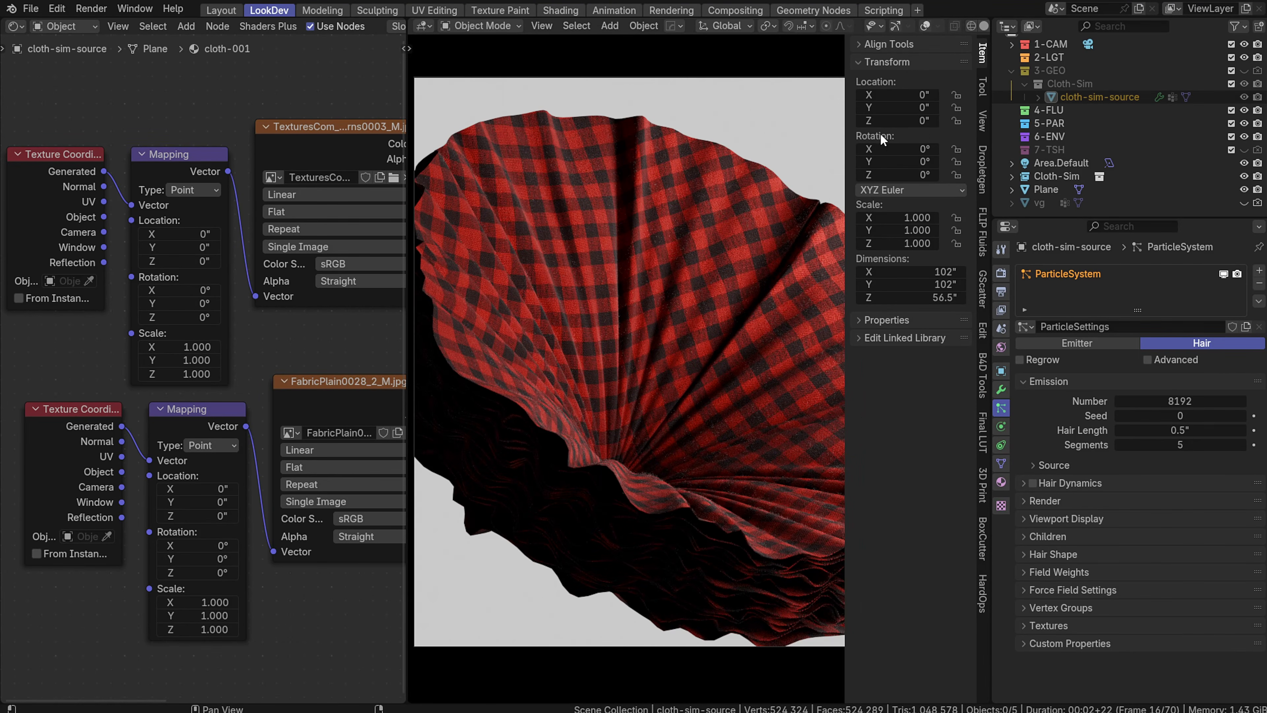
left_click(982, 430)
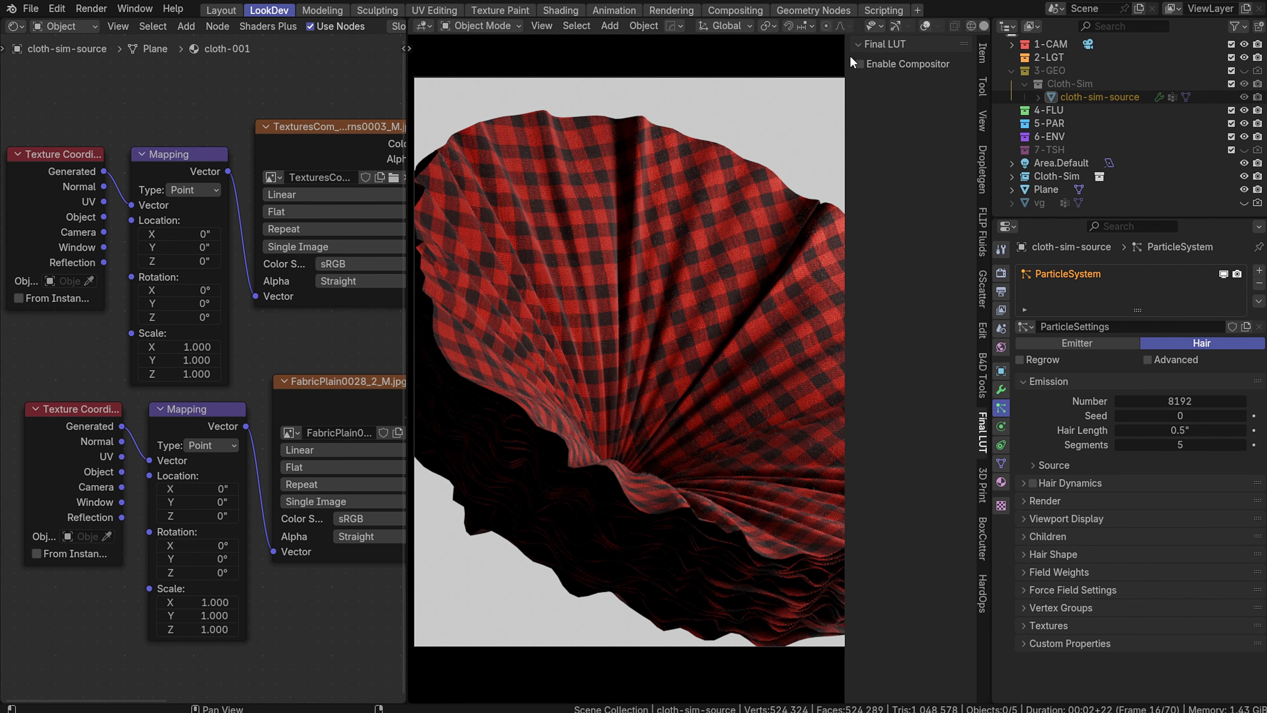
left_click(859, 64)
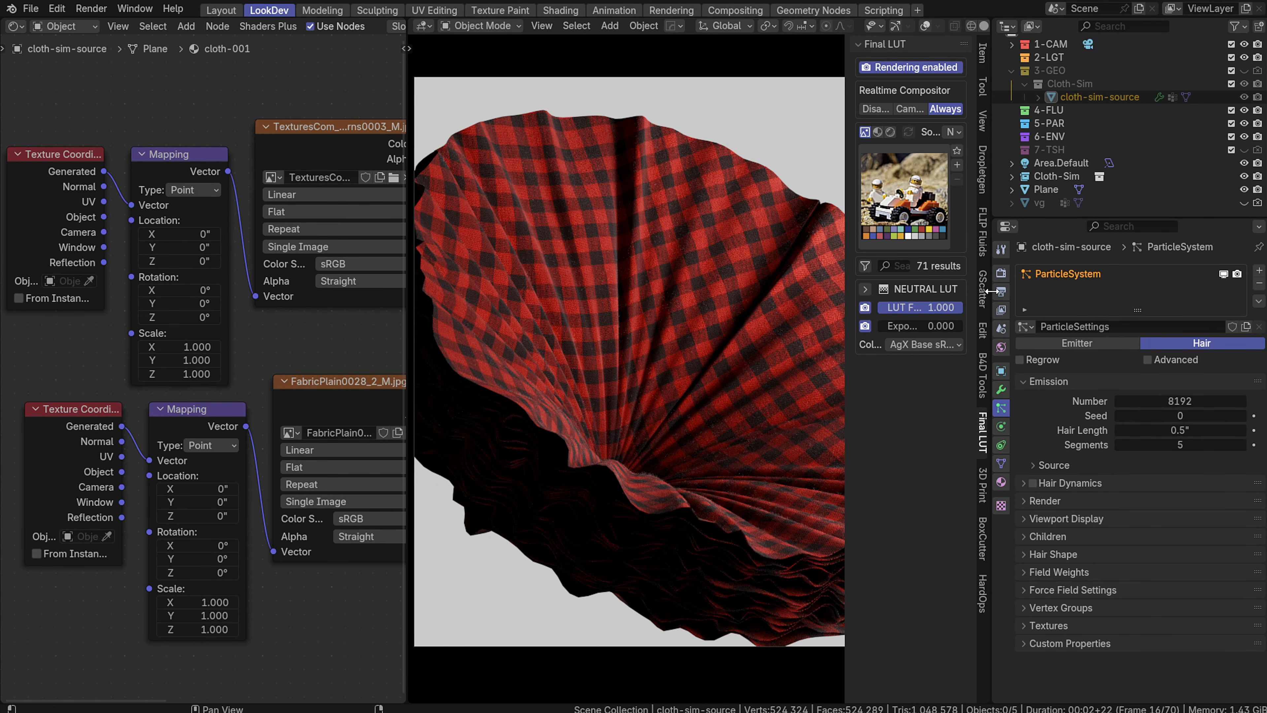
left_click(1001, 273)
left_click(1065, 537)
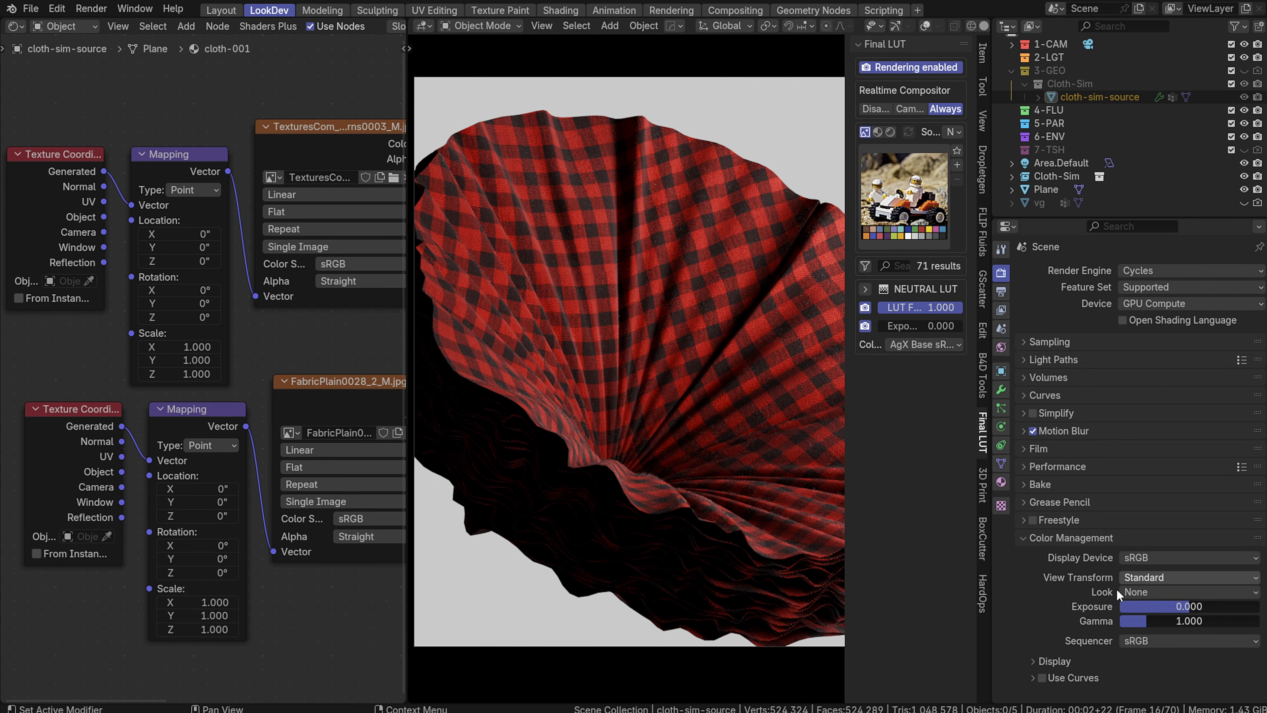
Try a different preset from the Final LUT library, apply the Kim Amland LUT to the render, and hide the viewport sidebar
left_click(897, 194)
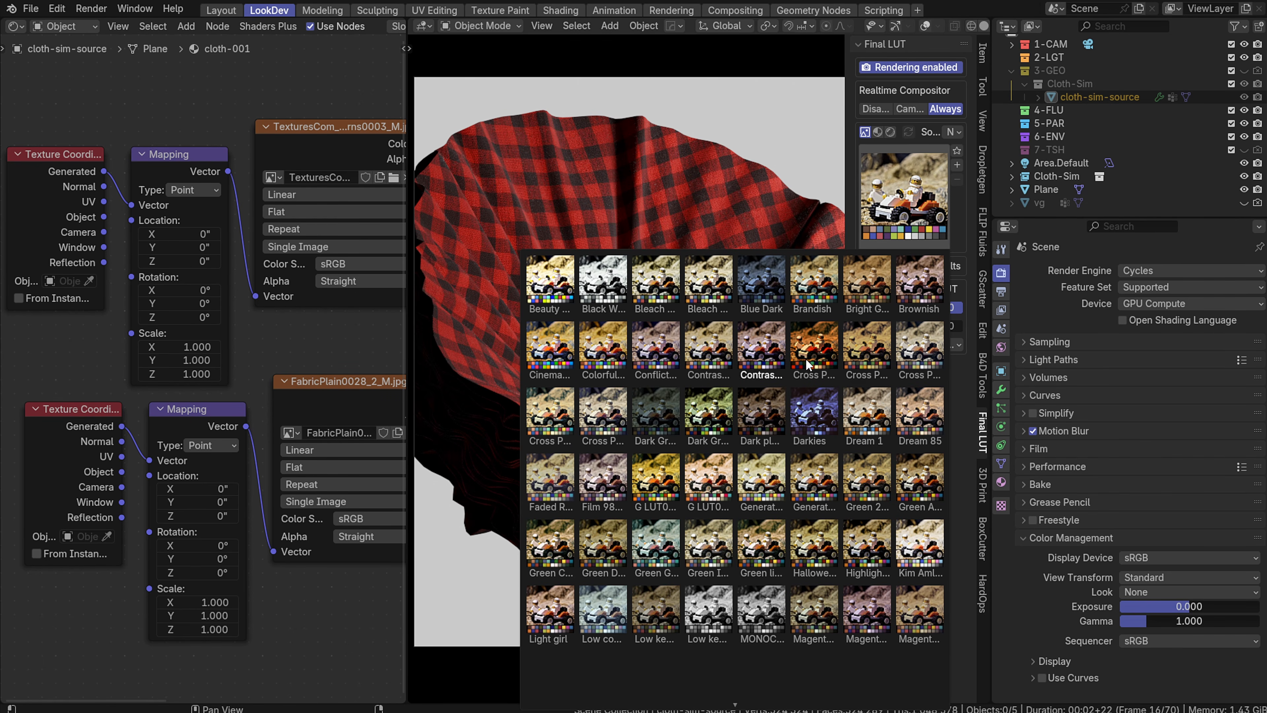
left_click(806, 487)
left_click(903, 197)
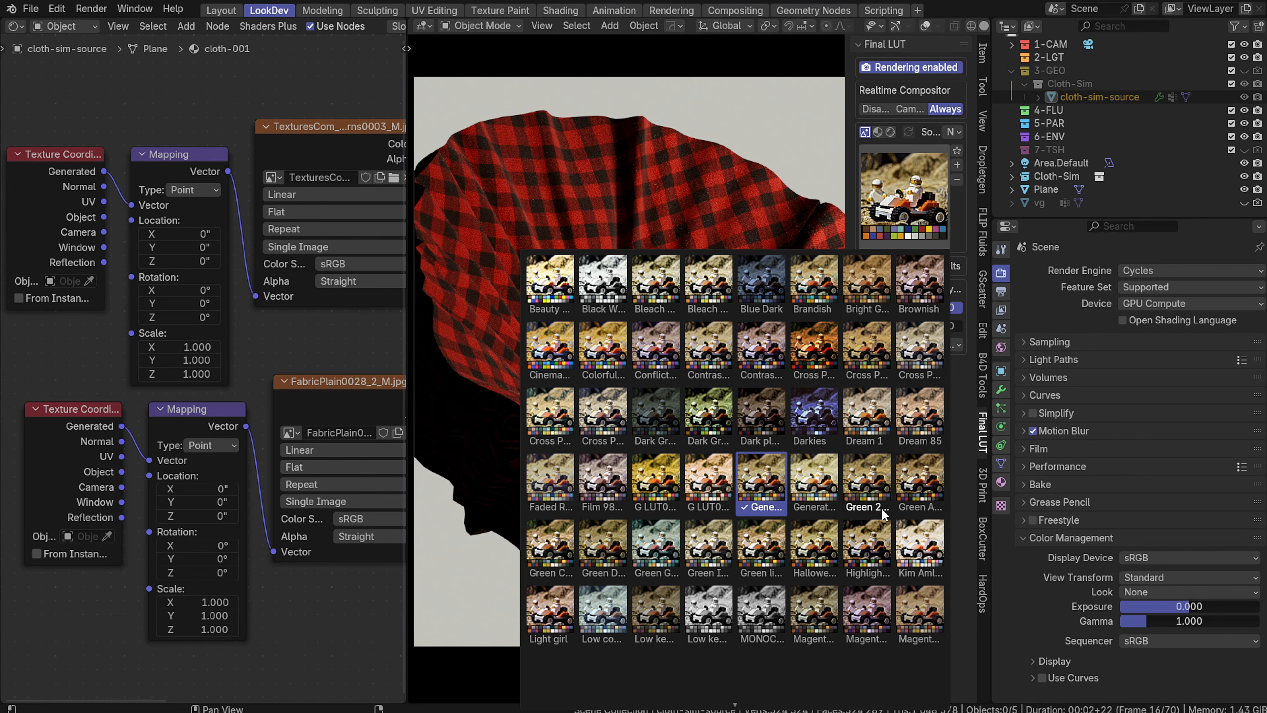
left_click(918, 538)
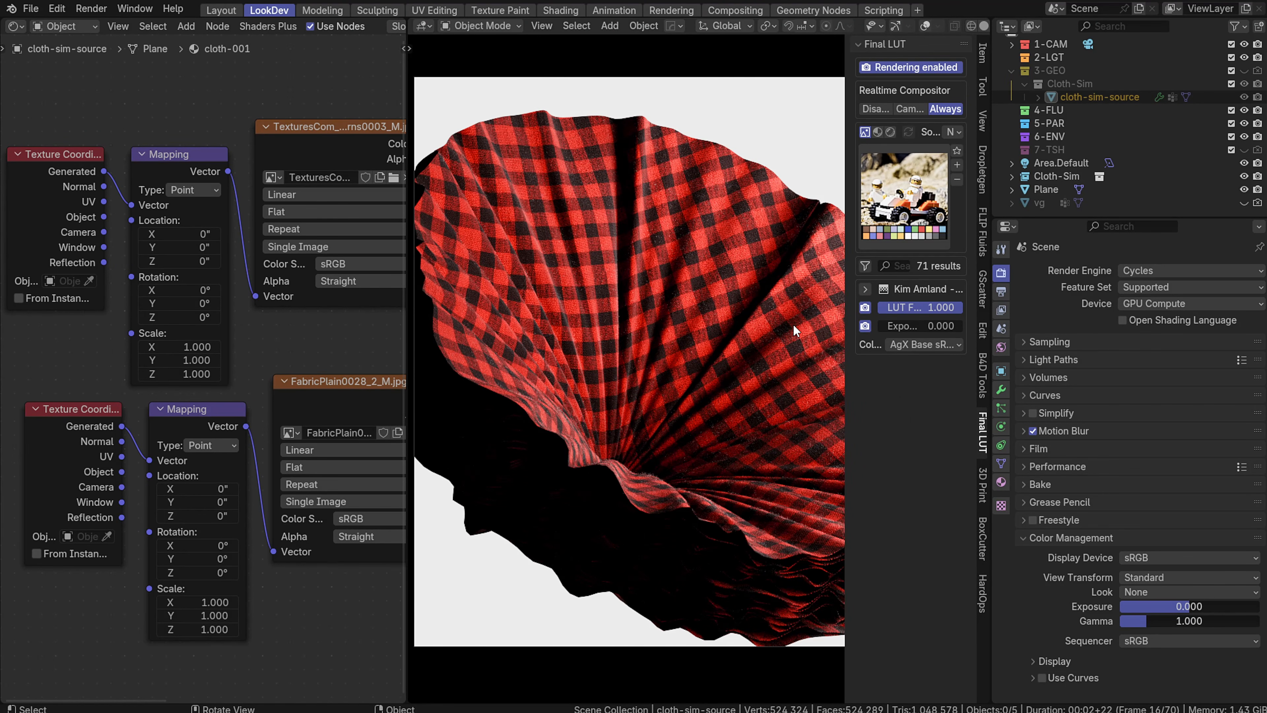
key("n")
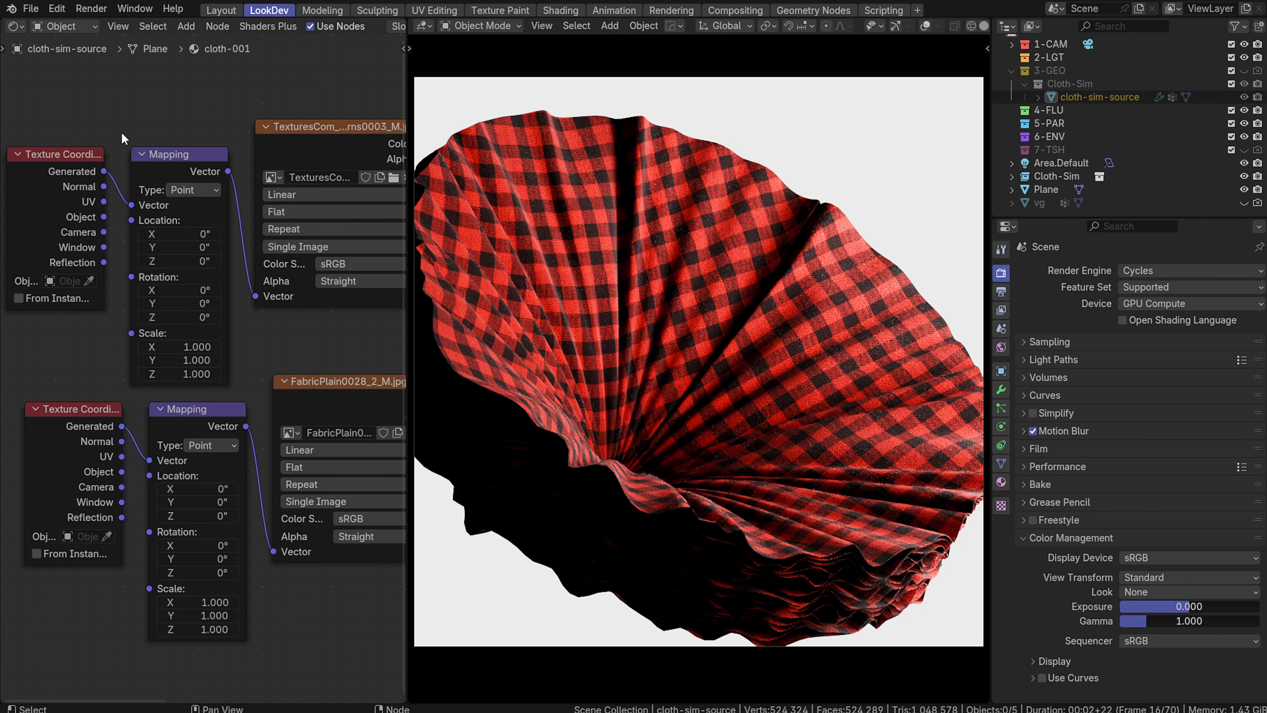
Switch the shader node area to the Compositor and bring the compositing nodes into view
left_click(18, 26)
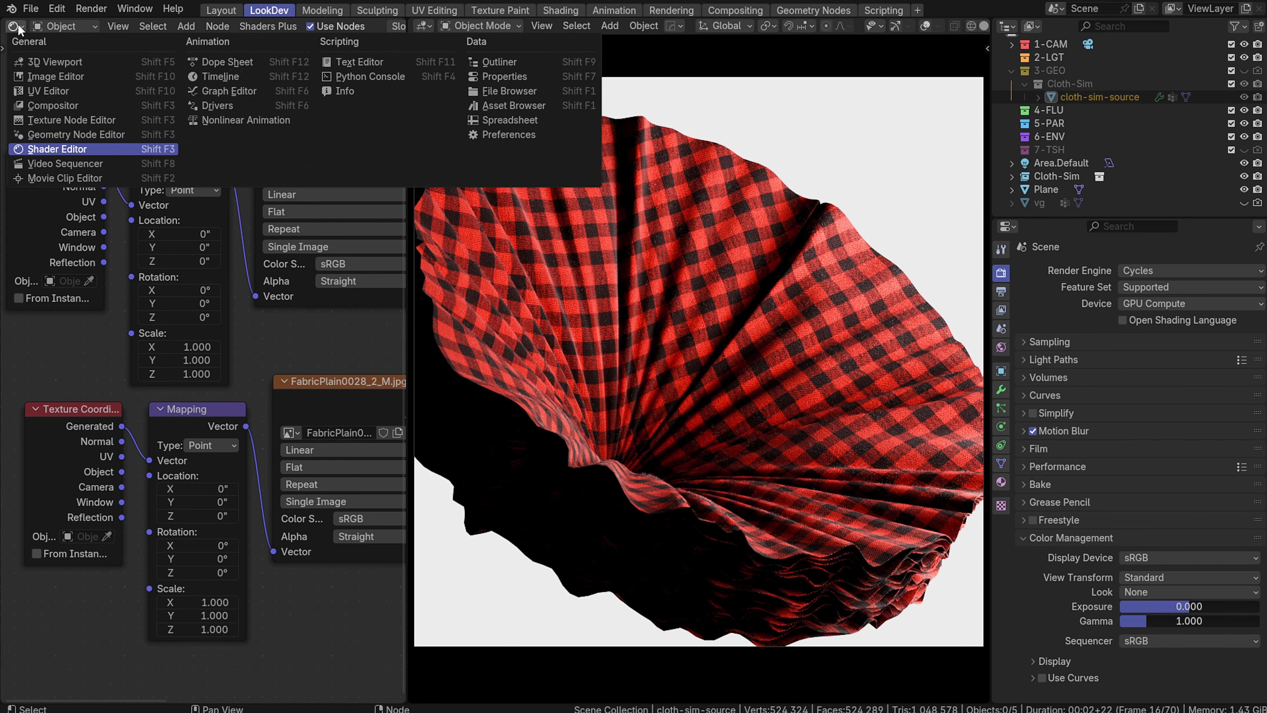
left_click(51, 101)
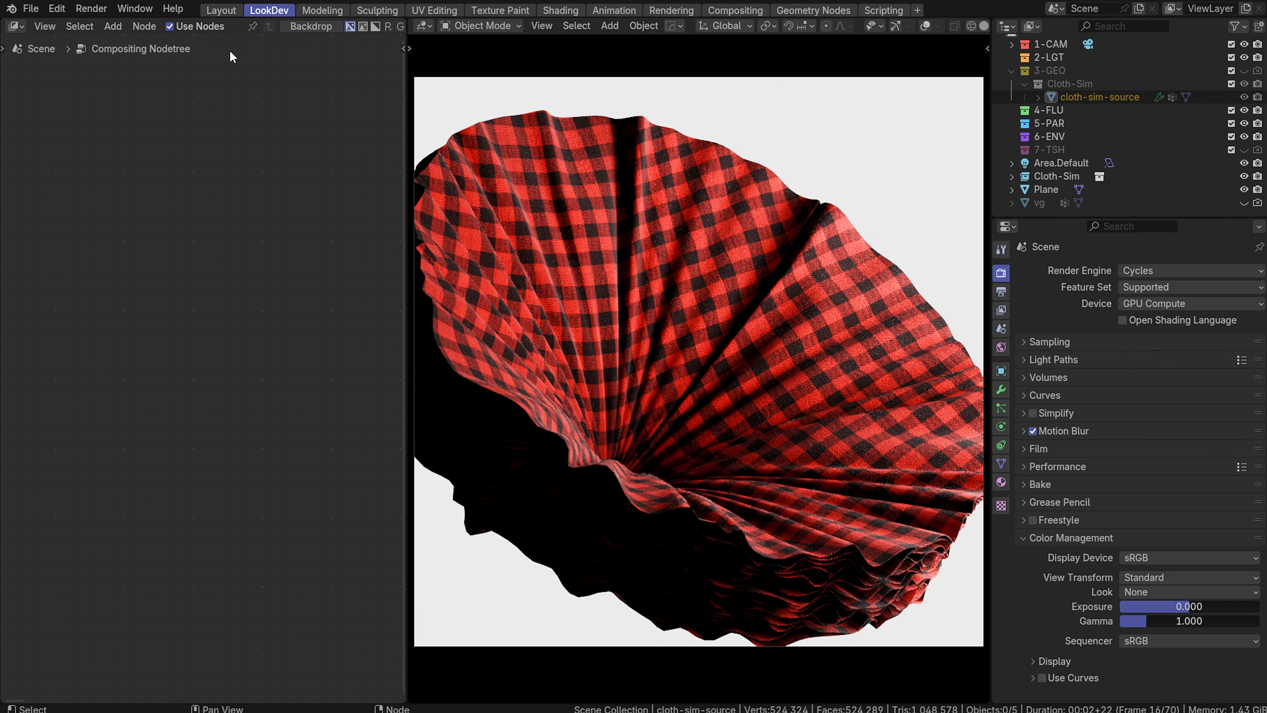
middle_click_drag(287, 296, 261, 291)
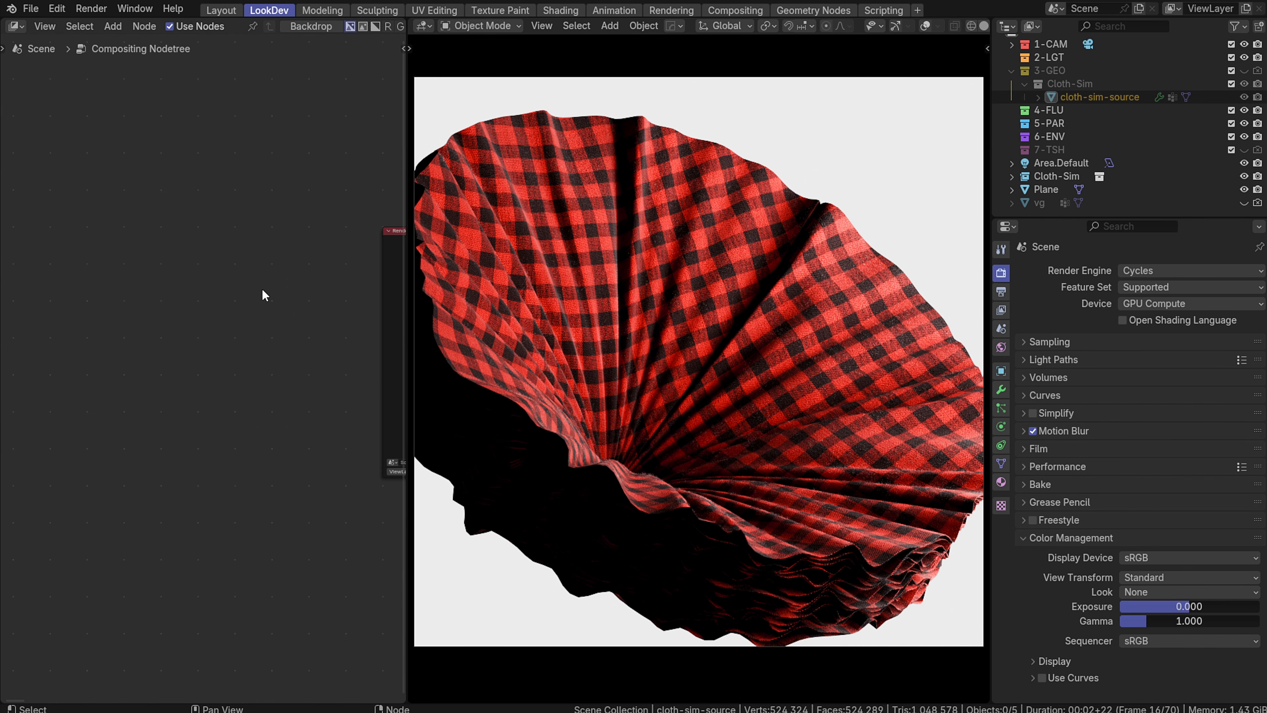
key("Home")
scroll(276, 289, "up", 4)
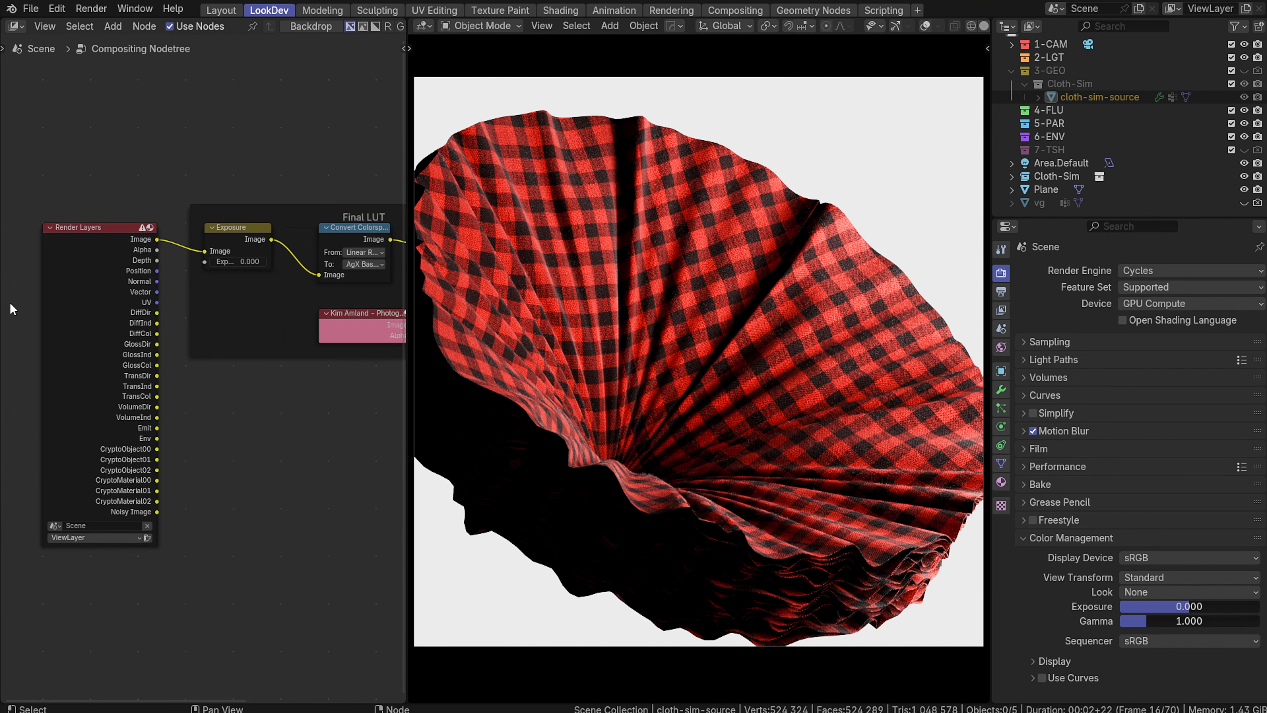
Reposition the Render Layers node and insert a Glare node between its Image output and the Exposure node
left_click(111, 300)
key("g")
left_click(206, 285)
middle_click_drag(150, 313, 265, 319)
scroll(252, 309, "up", 2)
key("shift+a")
type("glare")
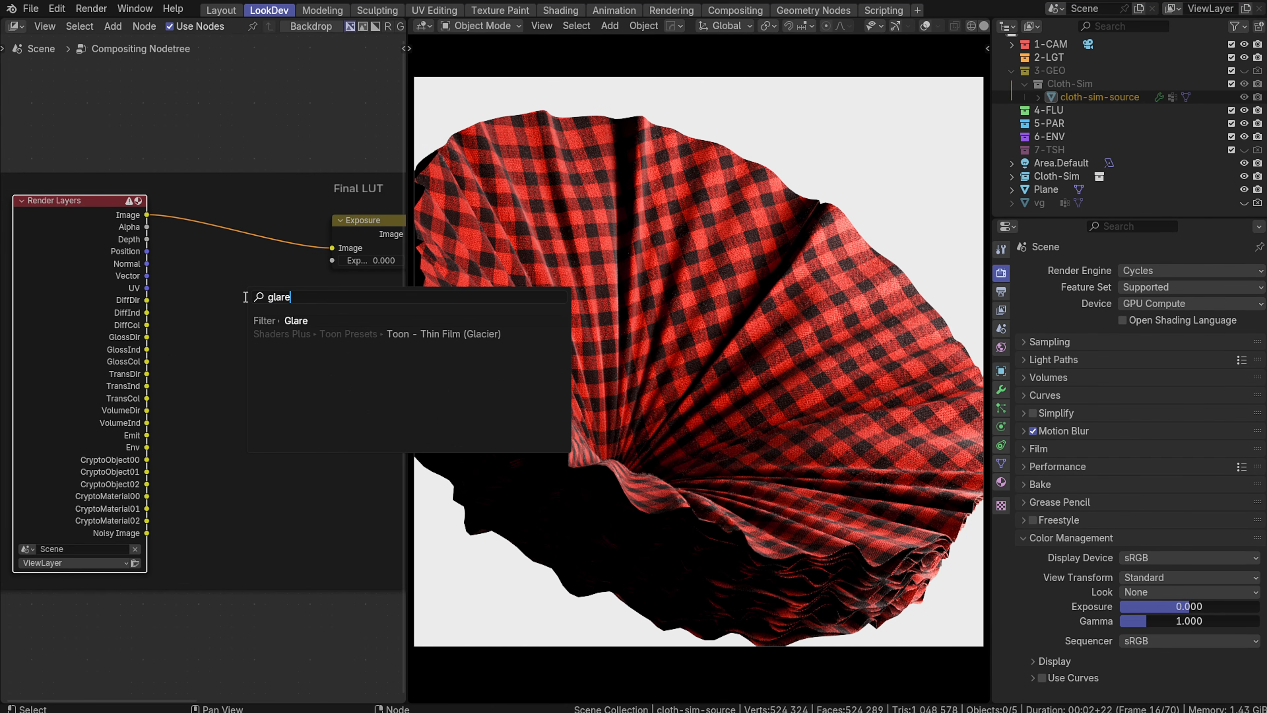
key("Return")
left_click(218, 210)
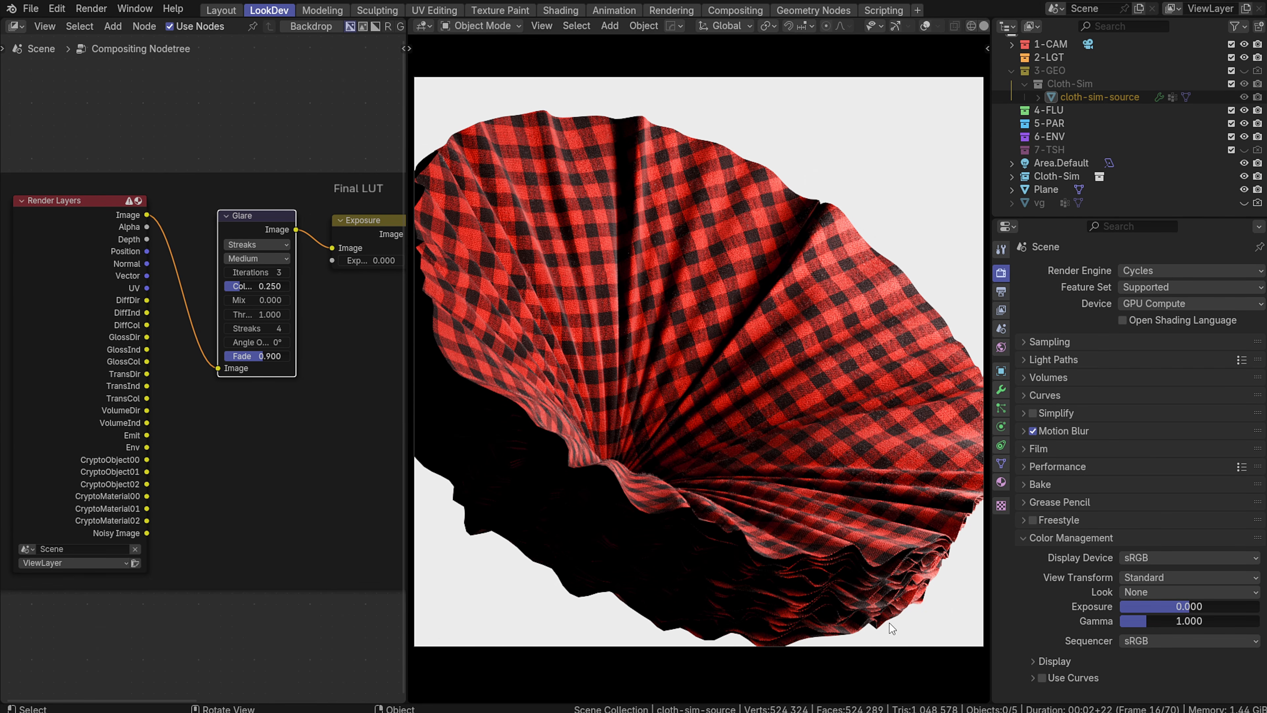
Compare the render with the Streaks Glare node muted and unmuted, and check the viewport's shading controls
scroll(209, 369, "up", 5)
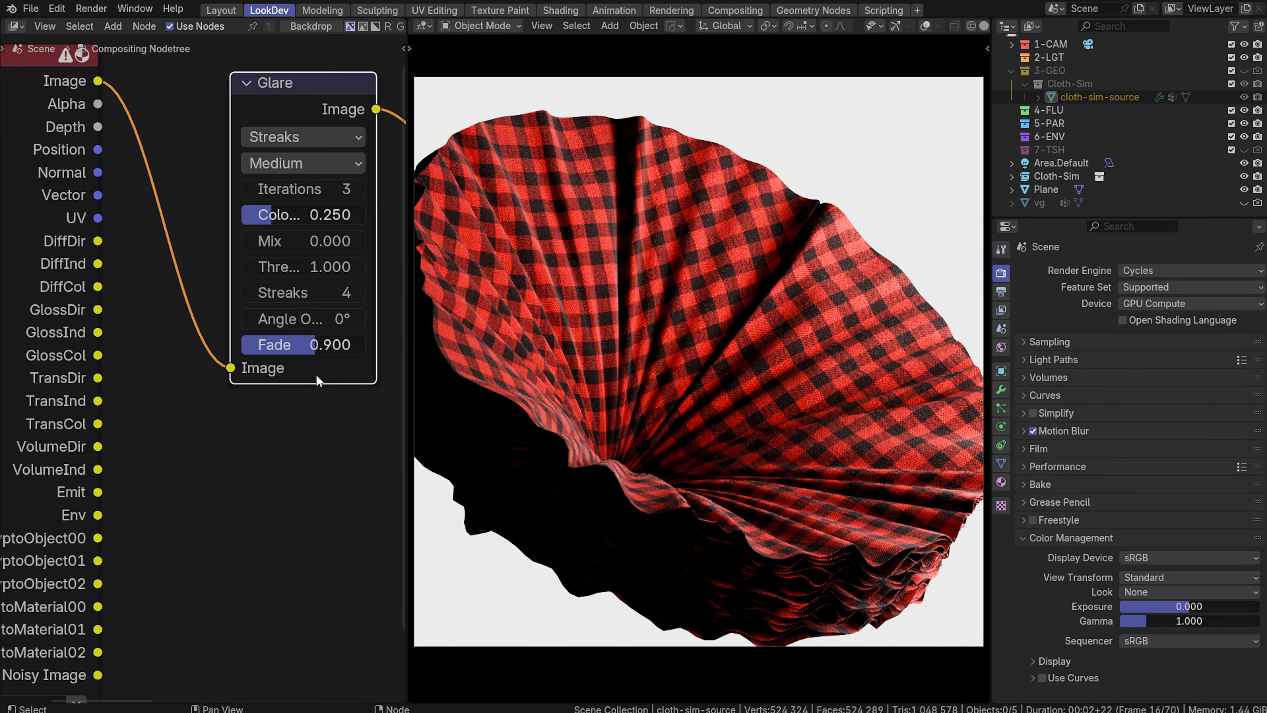
middle_click_drag(147, 198, 160, 272)
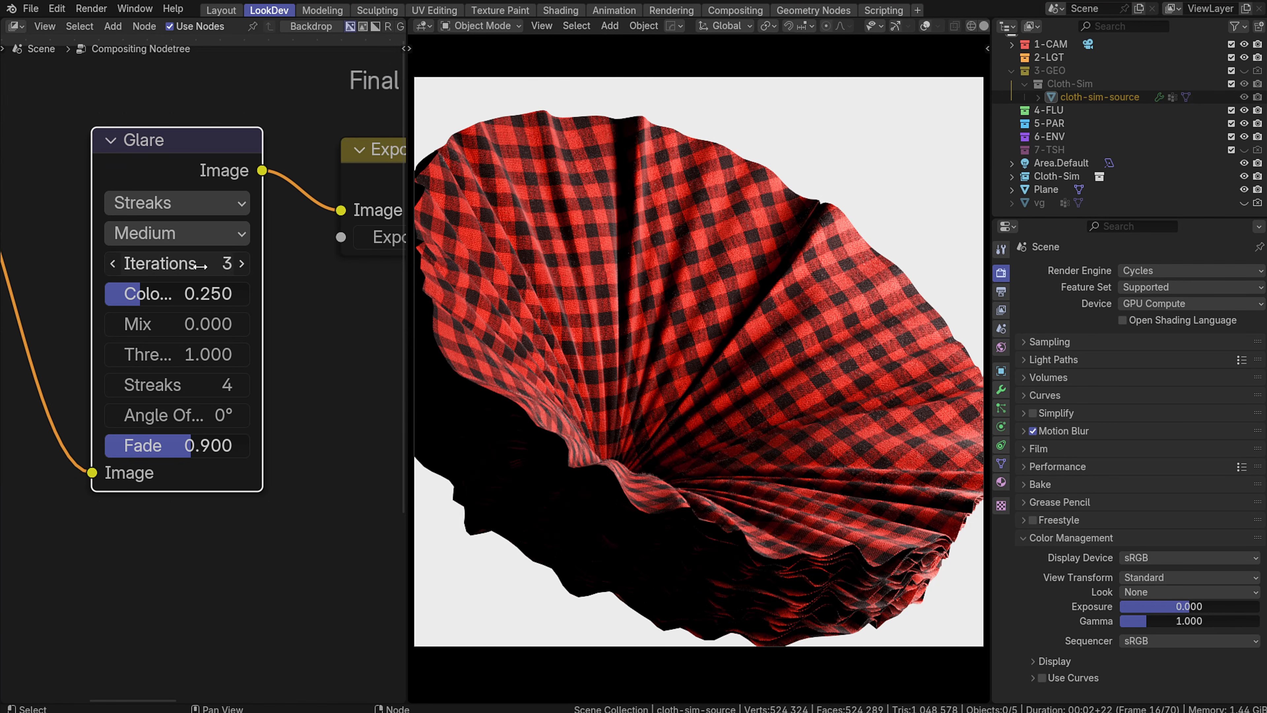
left_click(196, 237)
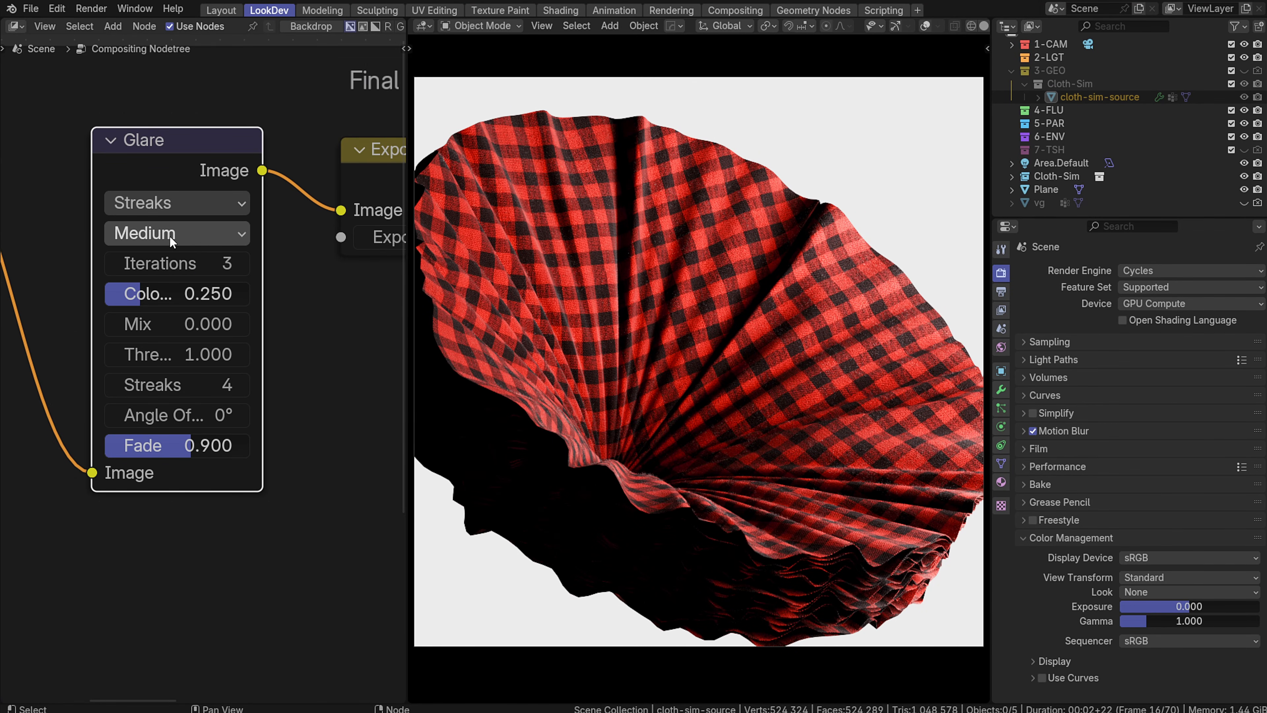
left_click(187, 232)
key("m")
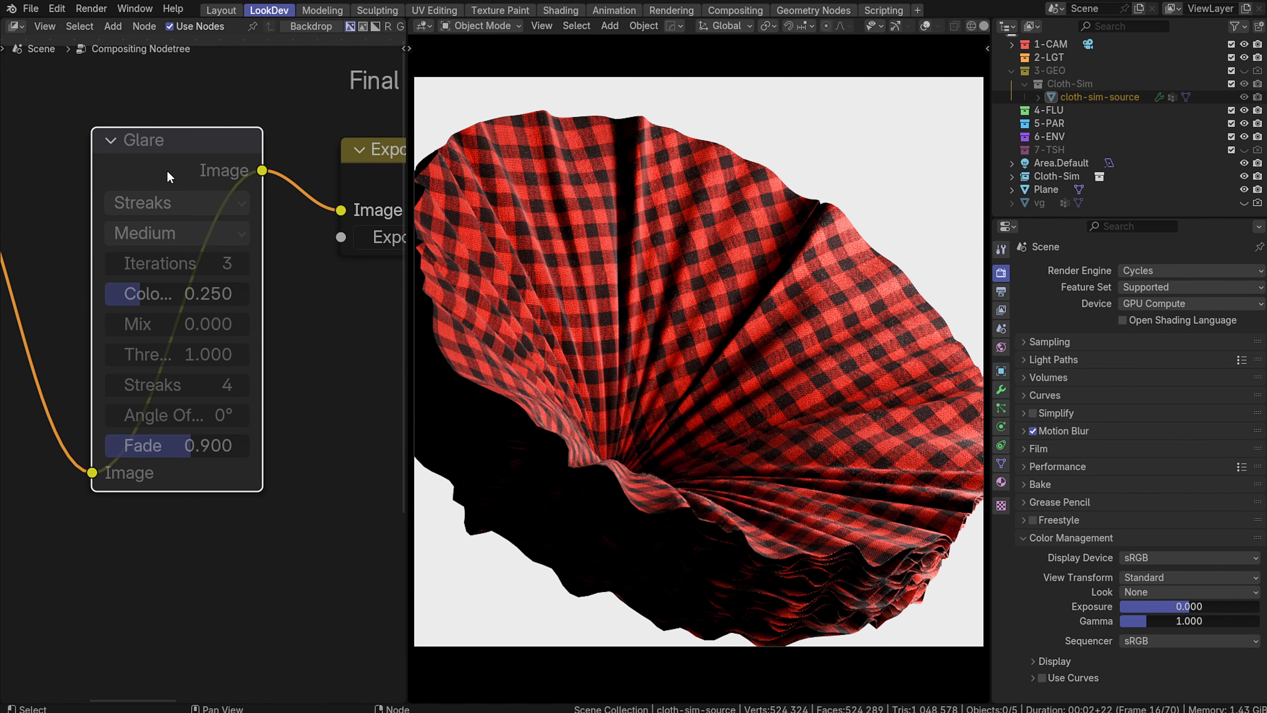
key("m")
key("m")
key("m")
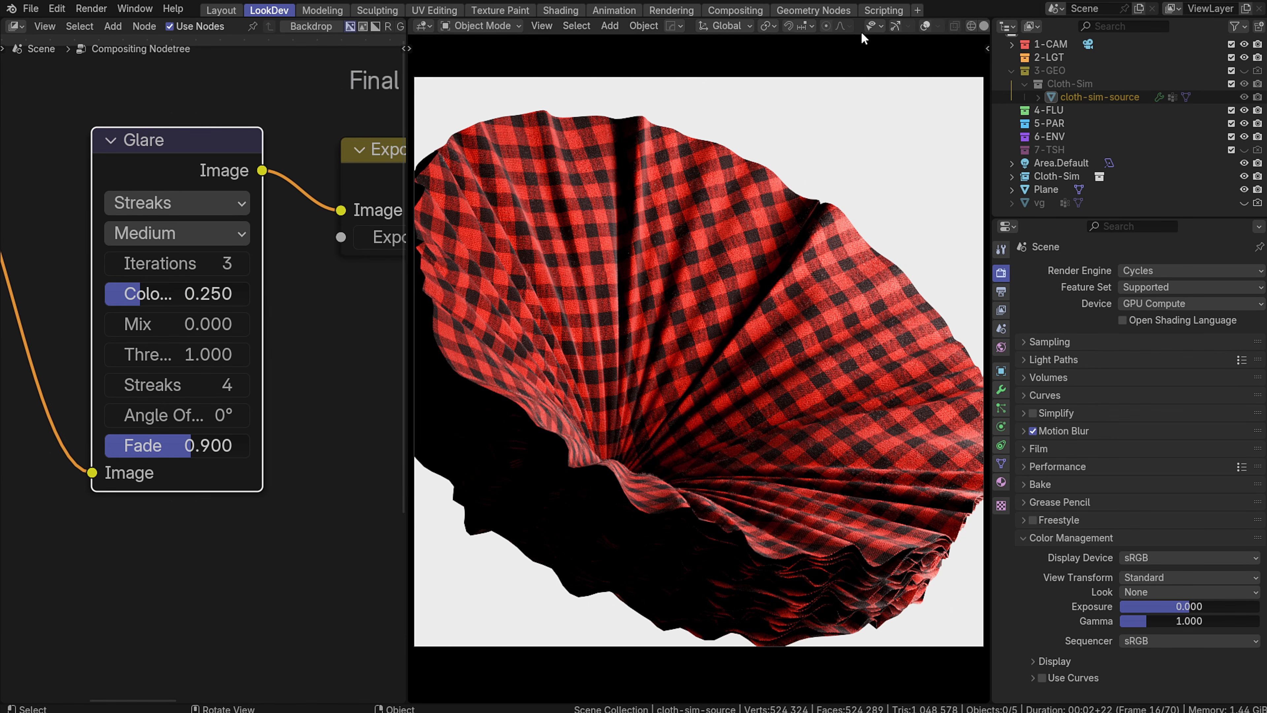
scroll(860, 30, "down", 4)
left_click(958, 26)
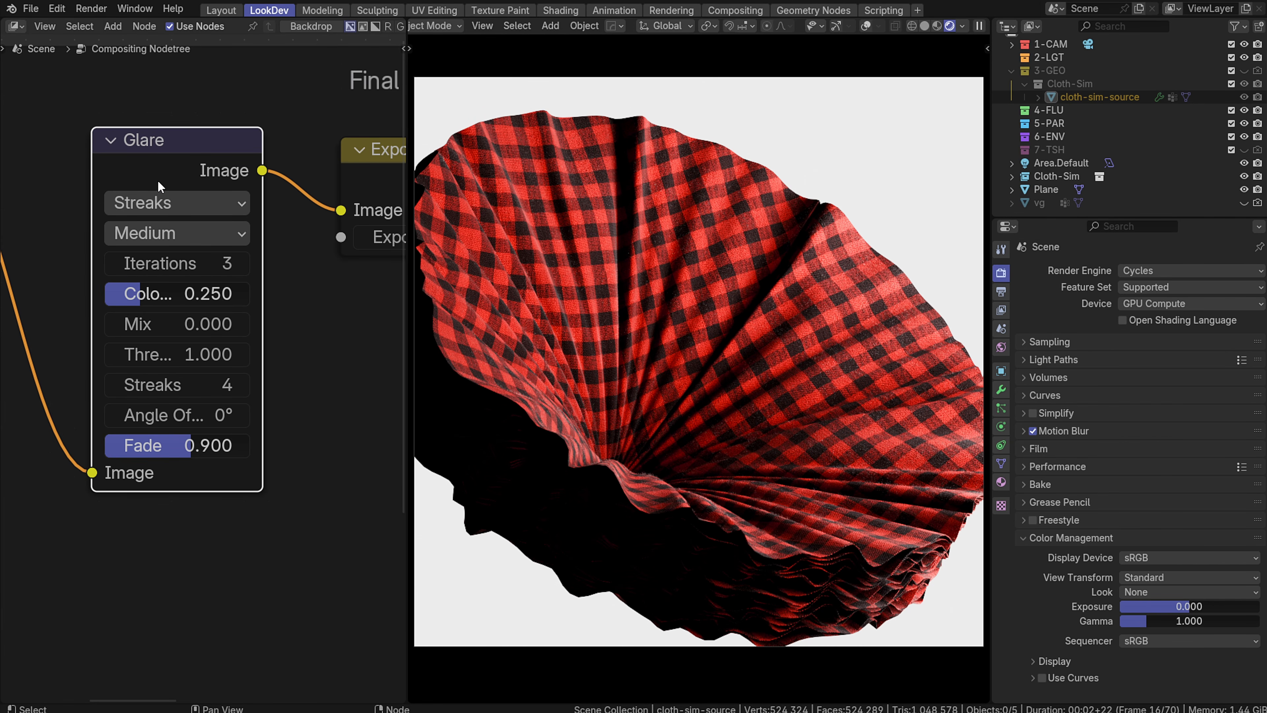
Change the Glare type to Bloom, try a higher threshold, and set the threshold to 1
left_click(160, 203)
left_click(159, 265)
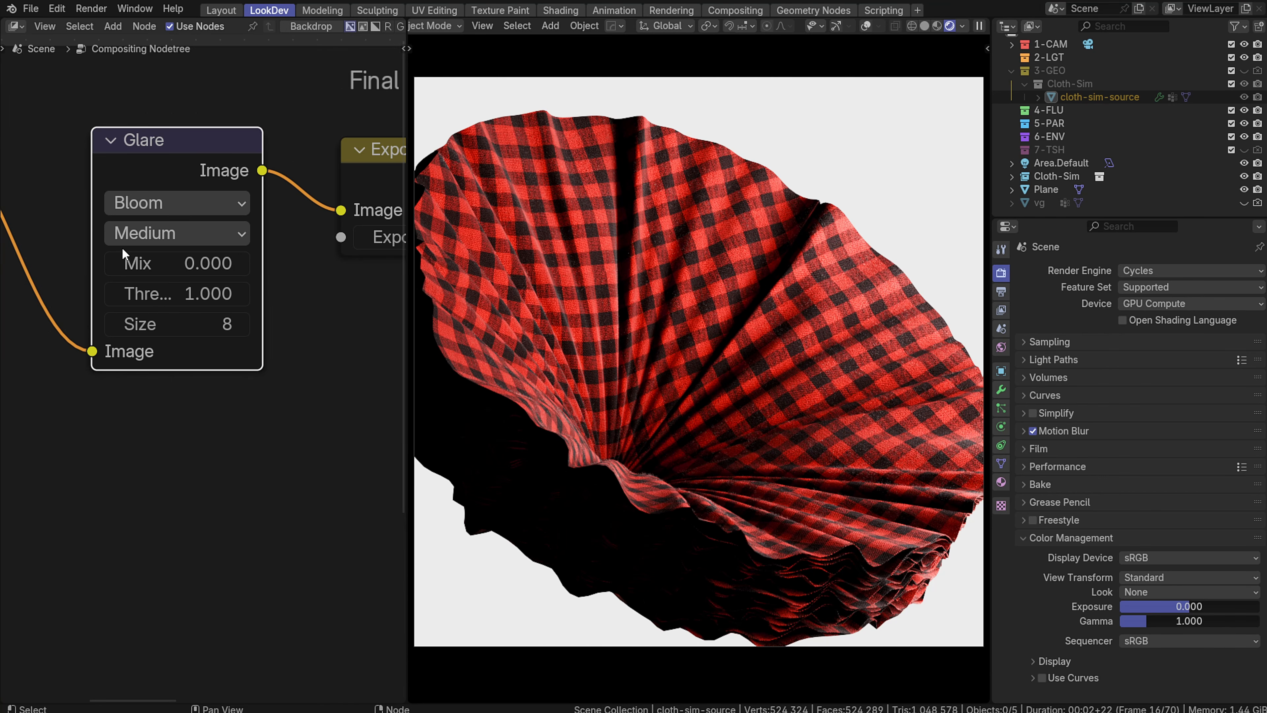
mouse_move(180, 291)
left_mouse_down()
mouse_move(150, 292)
mouse_move(209, 292)
mouse_move(155, 292)
left_mouse_up()
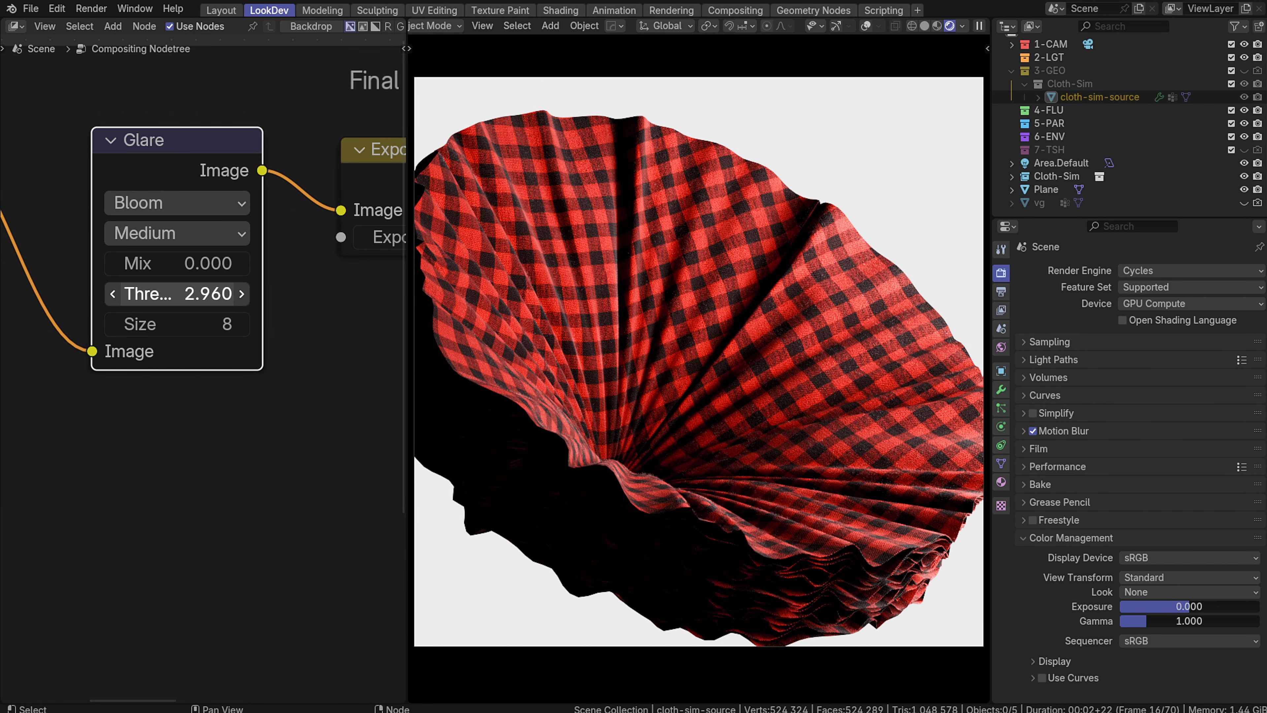
left_click(193, 292)
type("1")
key("Return")
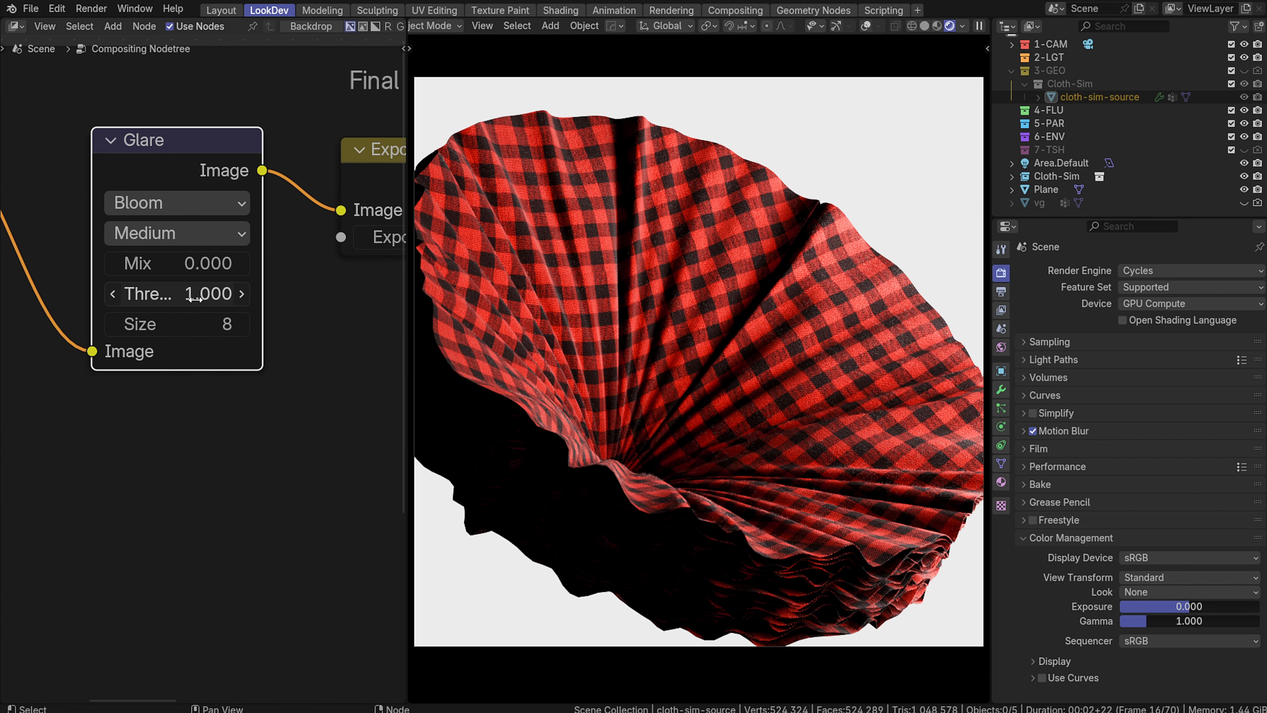
Lower the Bloom threshold to 0.95 for a soft glow around the cloth
left_click_drag(177, 293, 205, 294)
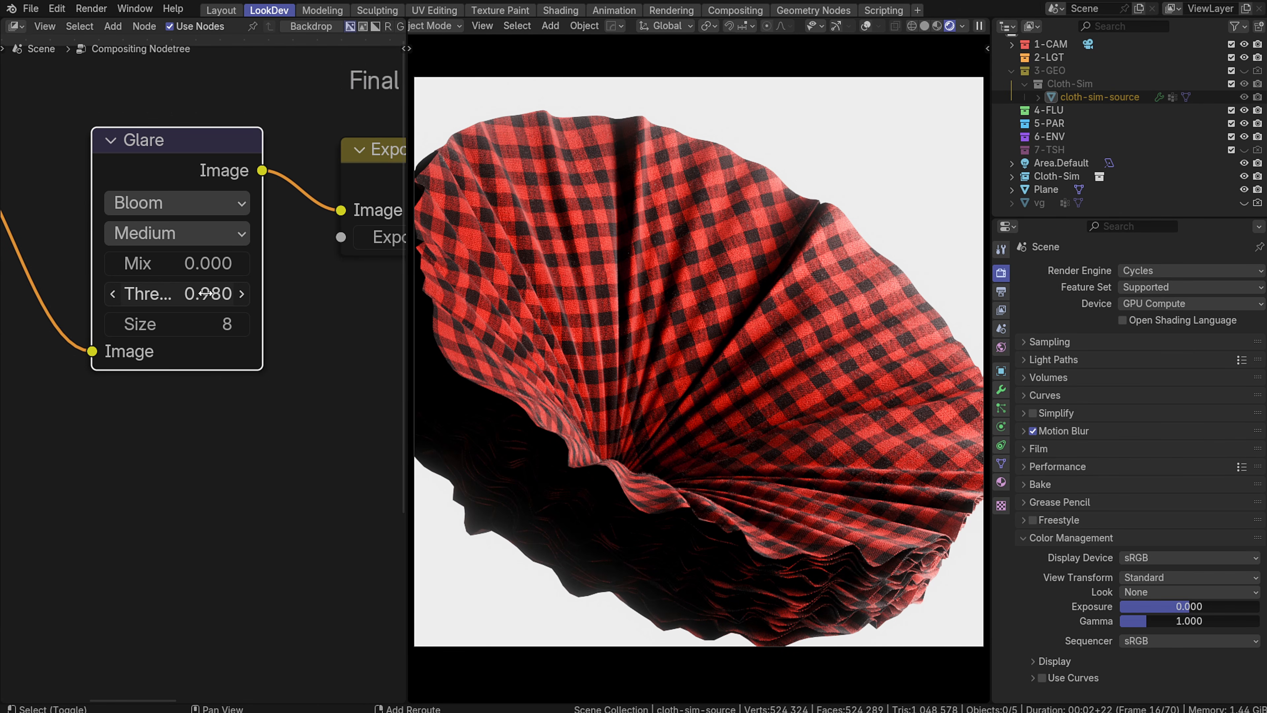
left_click(205, 293)
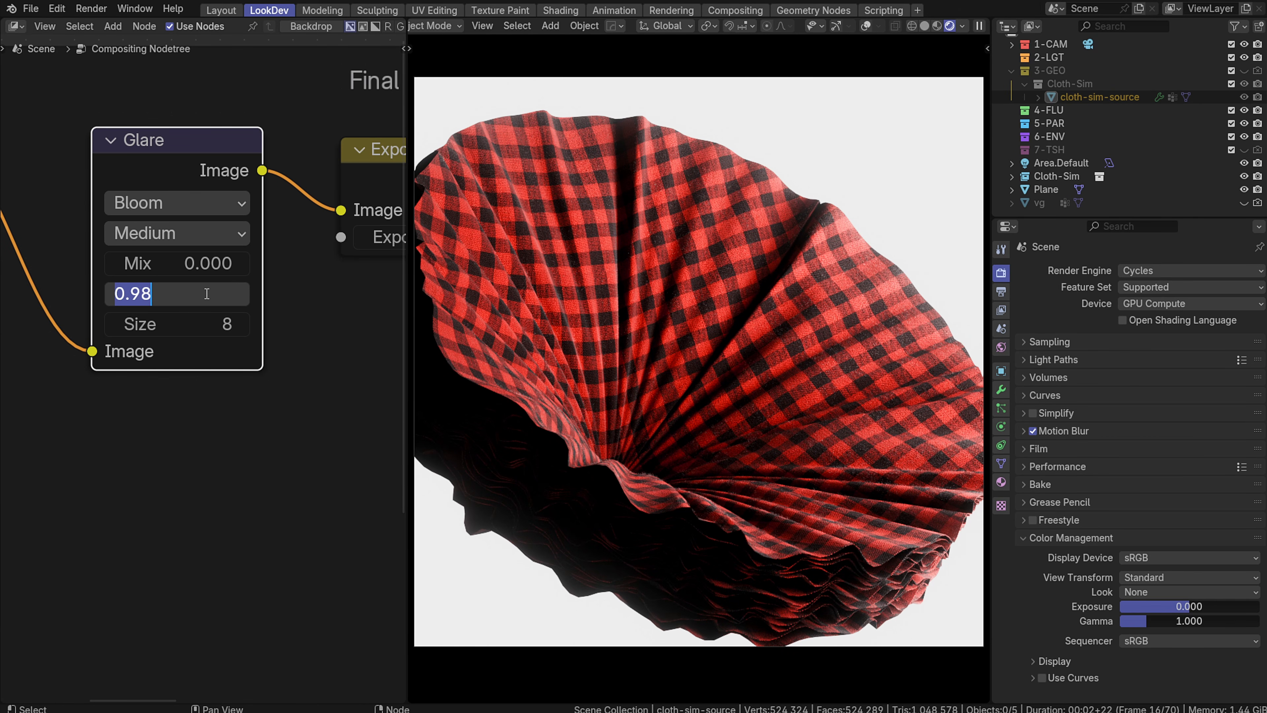
type(".95")
key("Return")
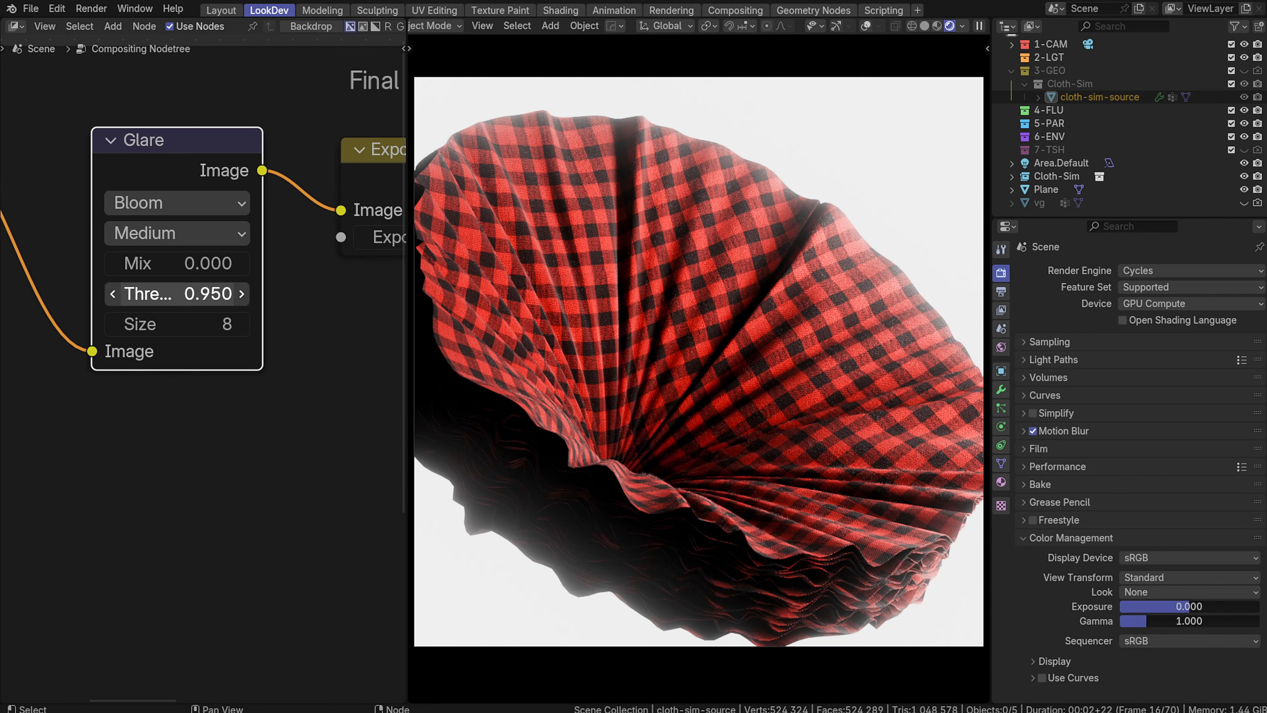
Reduce the Bloom glare size to 6
left_click(199, 293)
left_click(199, 318)
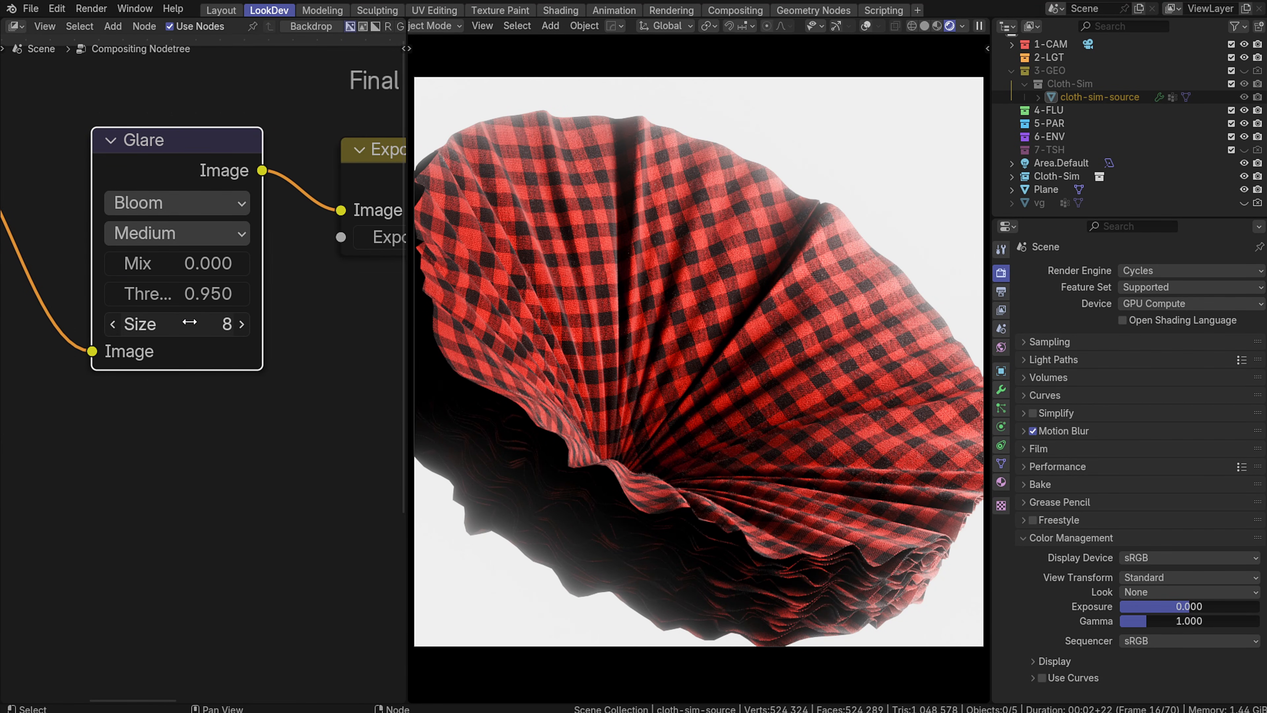
left_click_drag(190, 322, 170, 322)
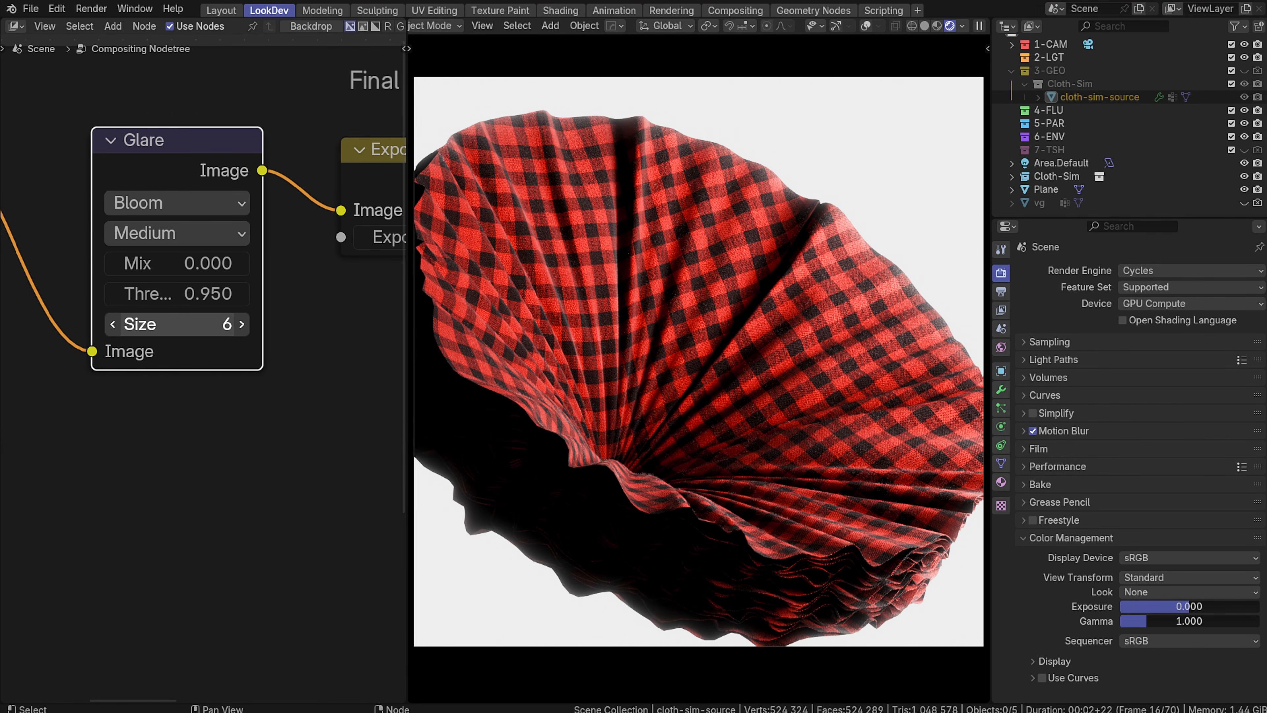
Raise the Bloom glare threshold to 0.975
left_click(208, 295)
type(".975")
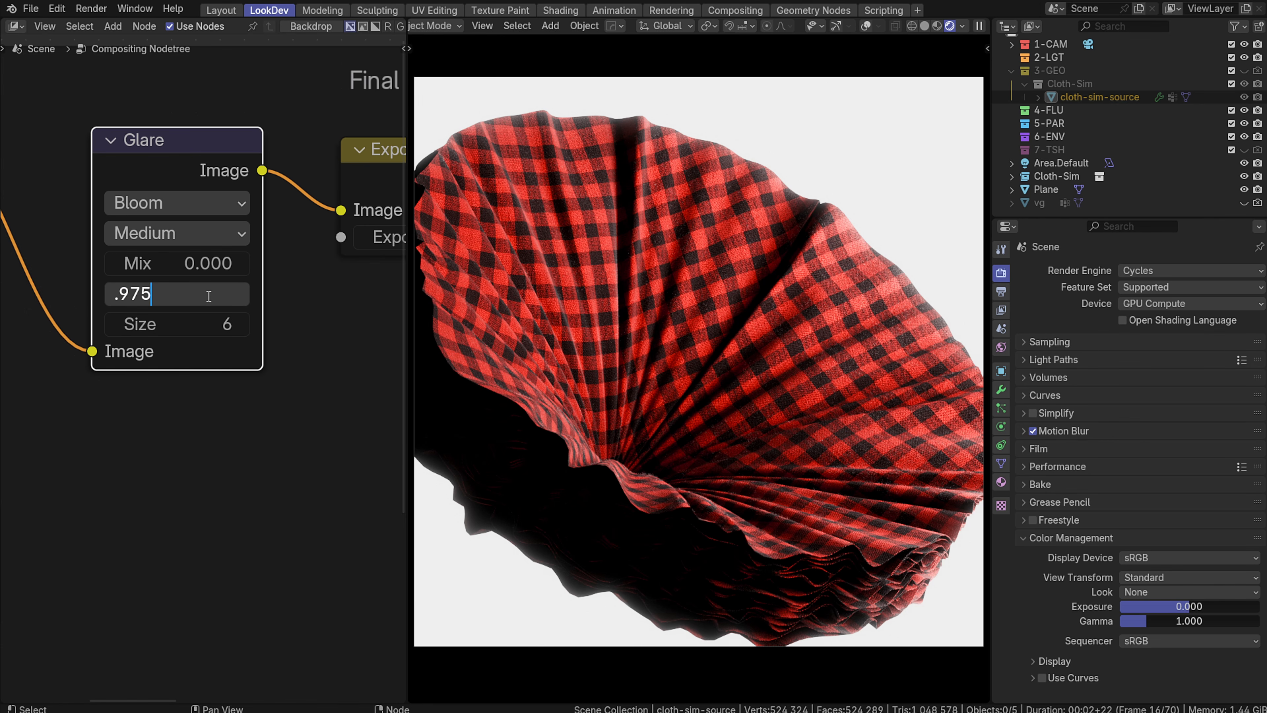
key("Return")
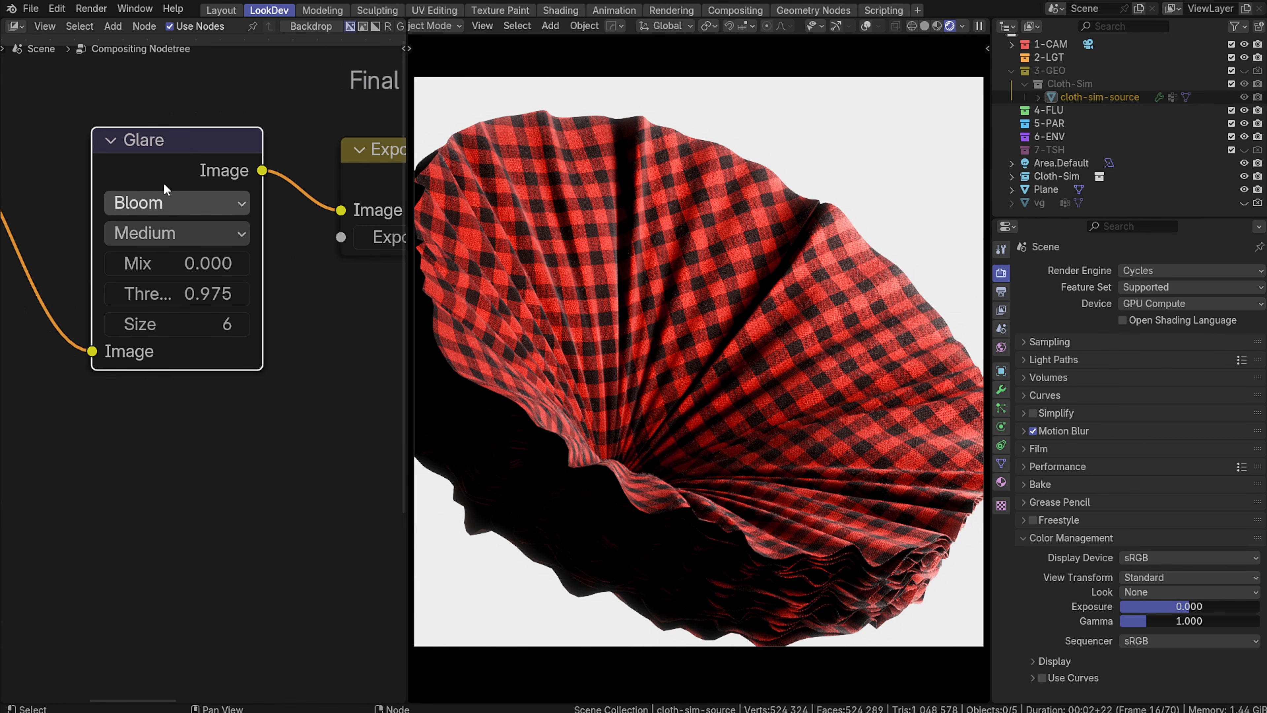
Compare the render with the Bloom Glare node repeatedly muted and unmuted
key("m")
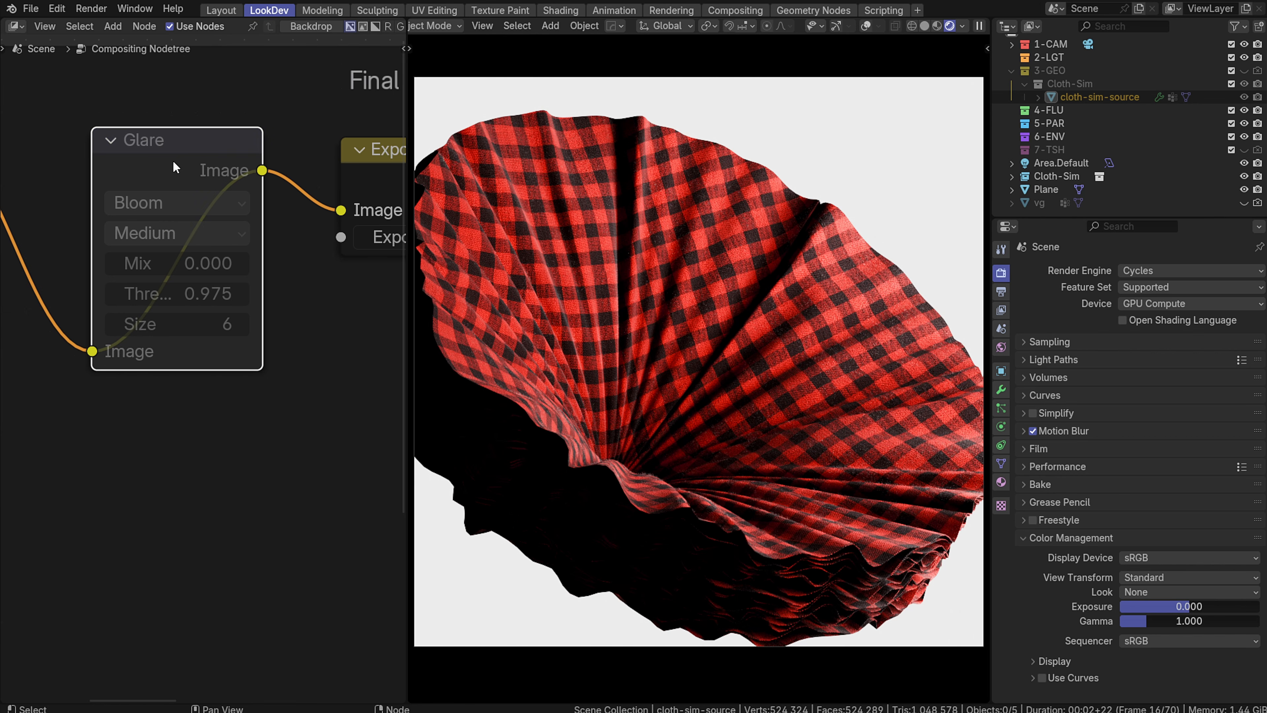
key("m")
key("m")
key("m")
key("m")
key("m")
key("m")
key("m")
key("m")
key("m")
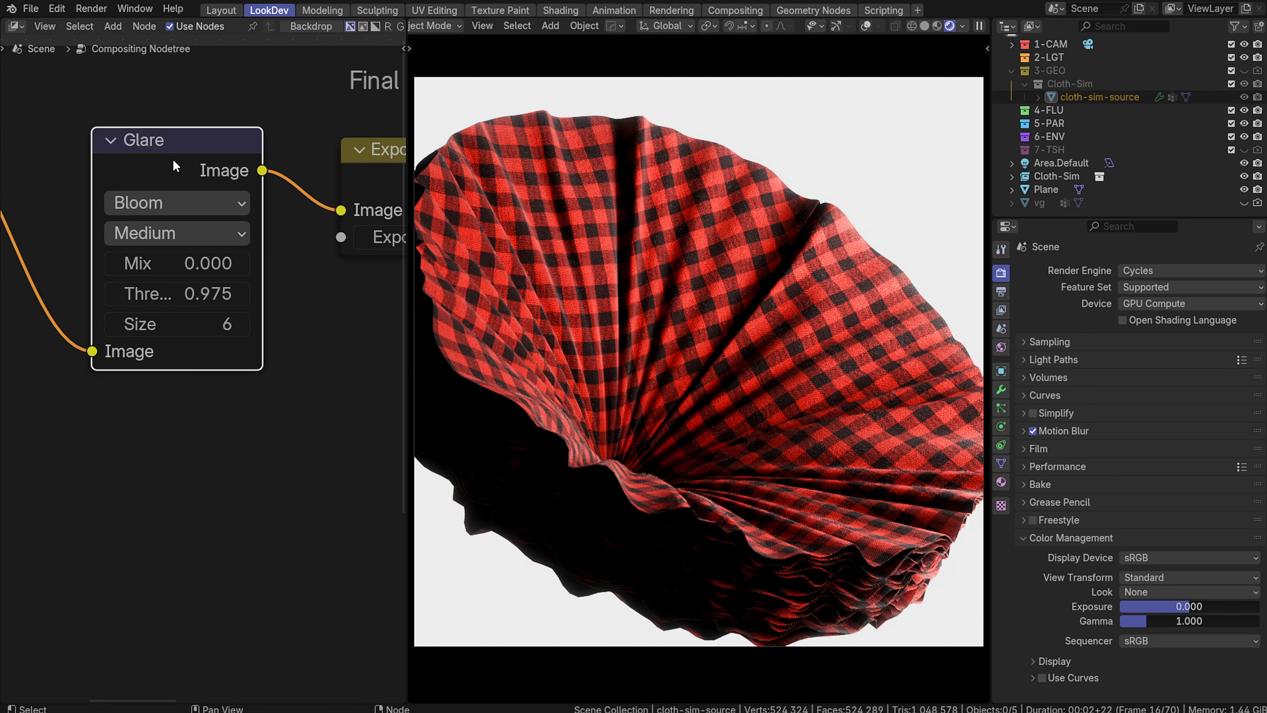
Set the Bloom glare threshold to 0.95 and its size to 7
left_click(186, 299)
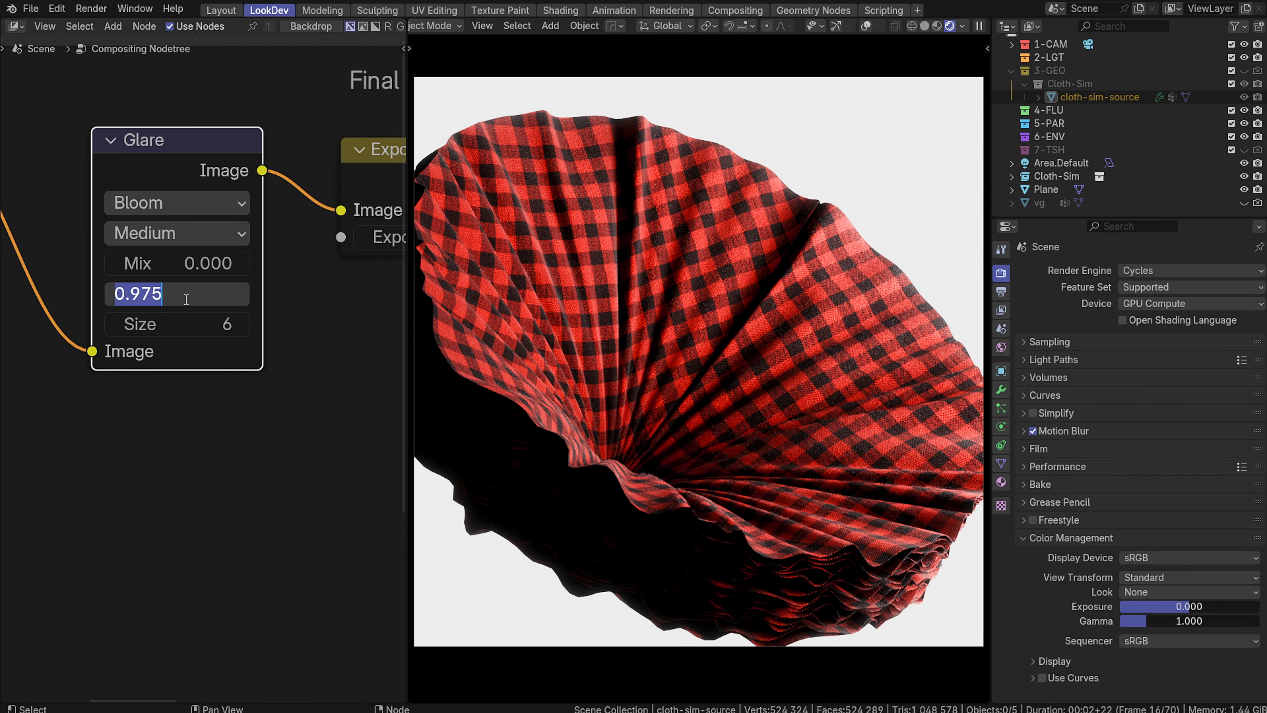
type(".95")
key("Return")
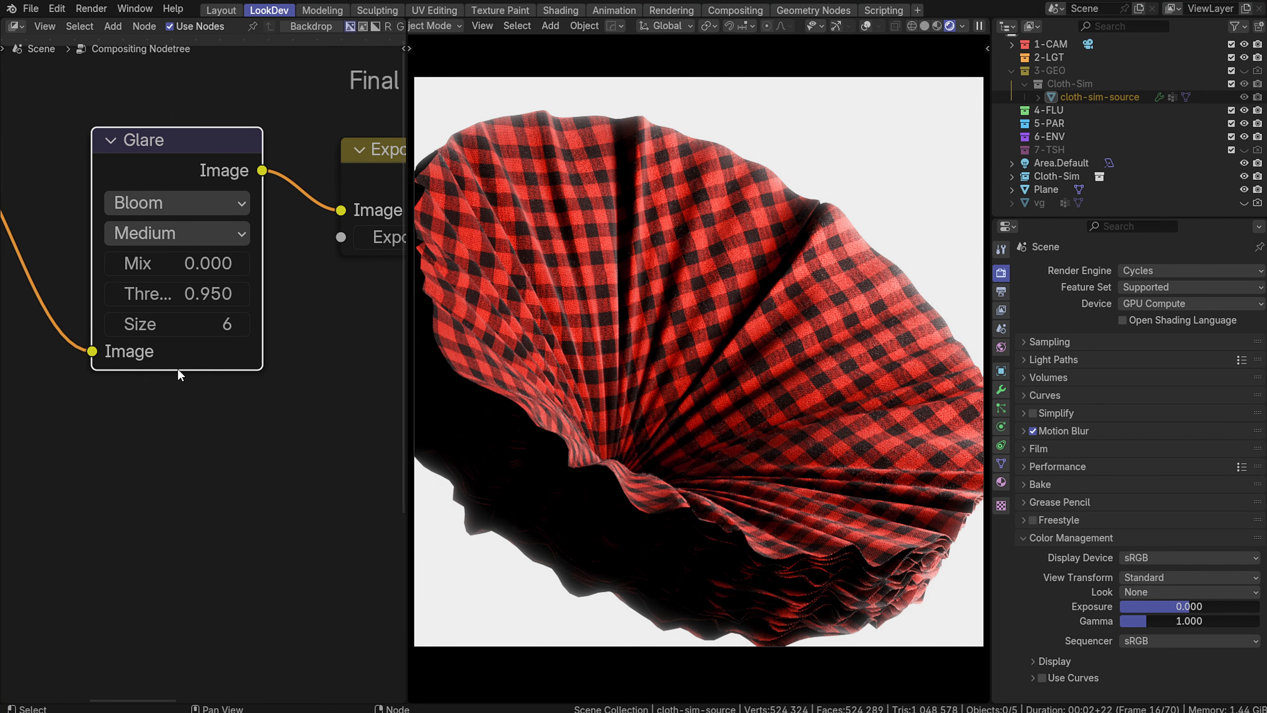
left_click(201, 323)
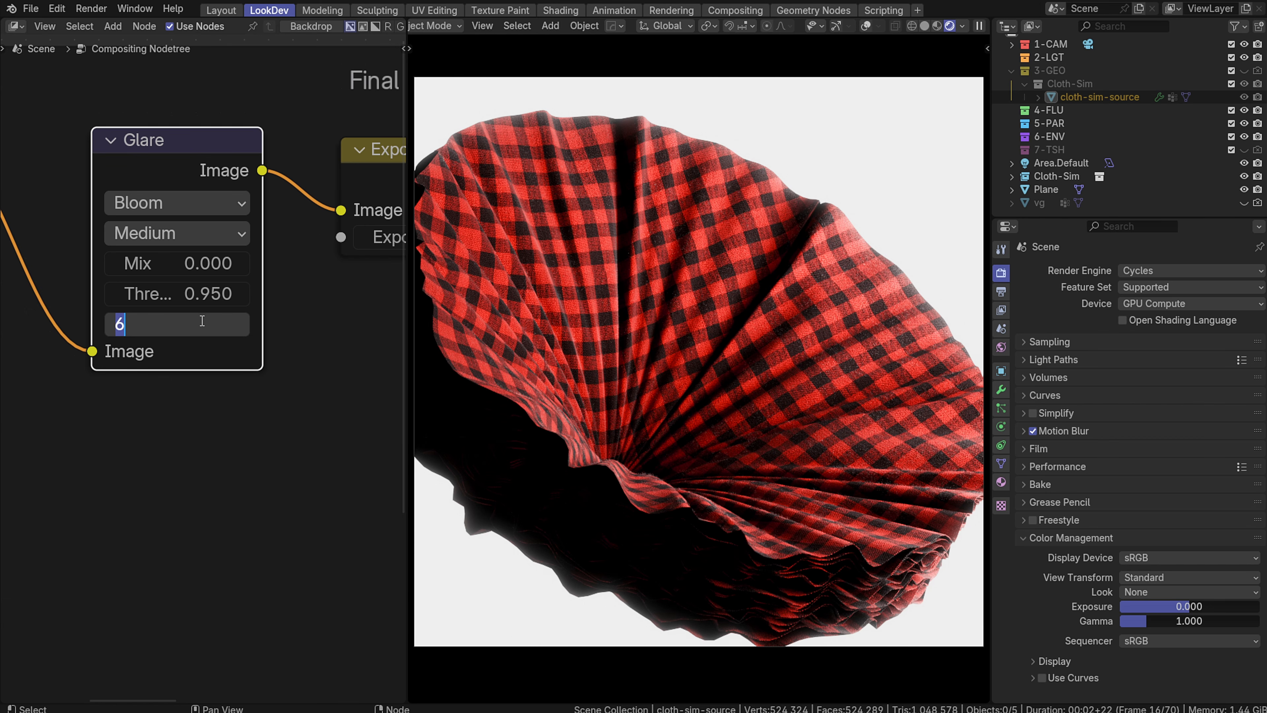
type("7")
key("Return")
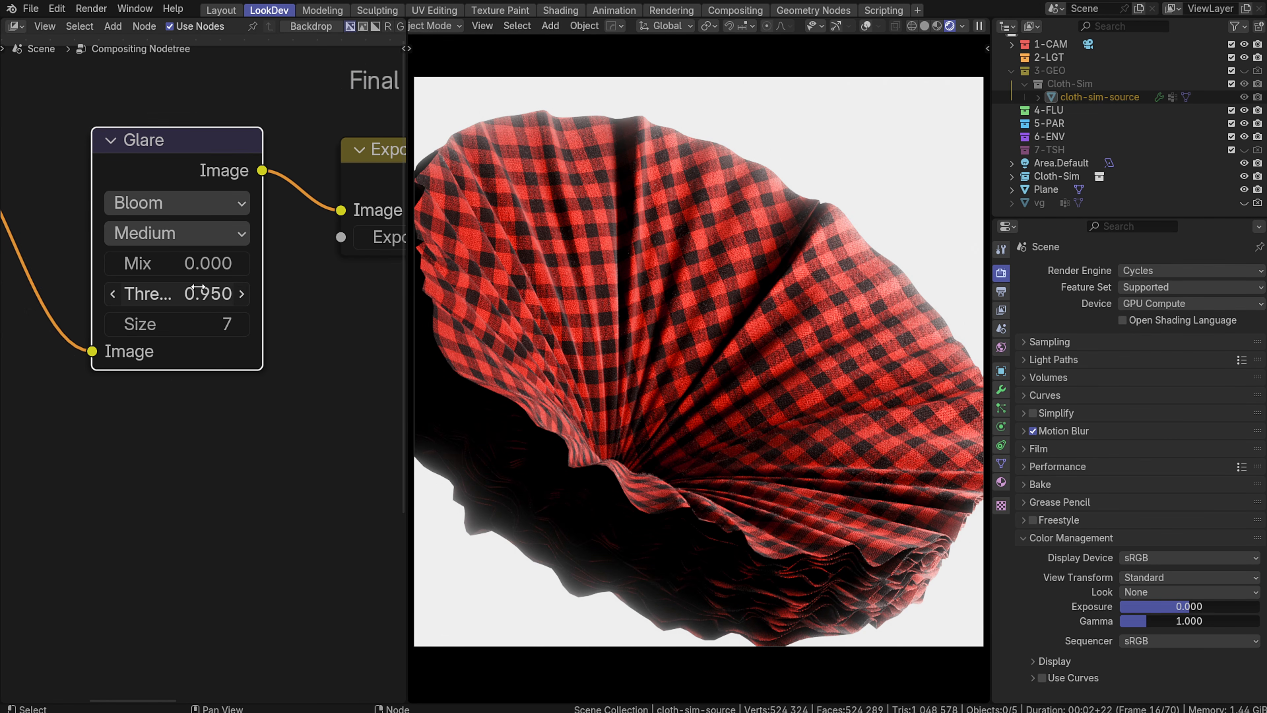
Set the Glare quality to High, try a threshold of 0.96, and settle on 0.975
left_click(180, 235)
left_click(170, 299)
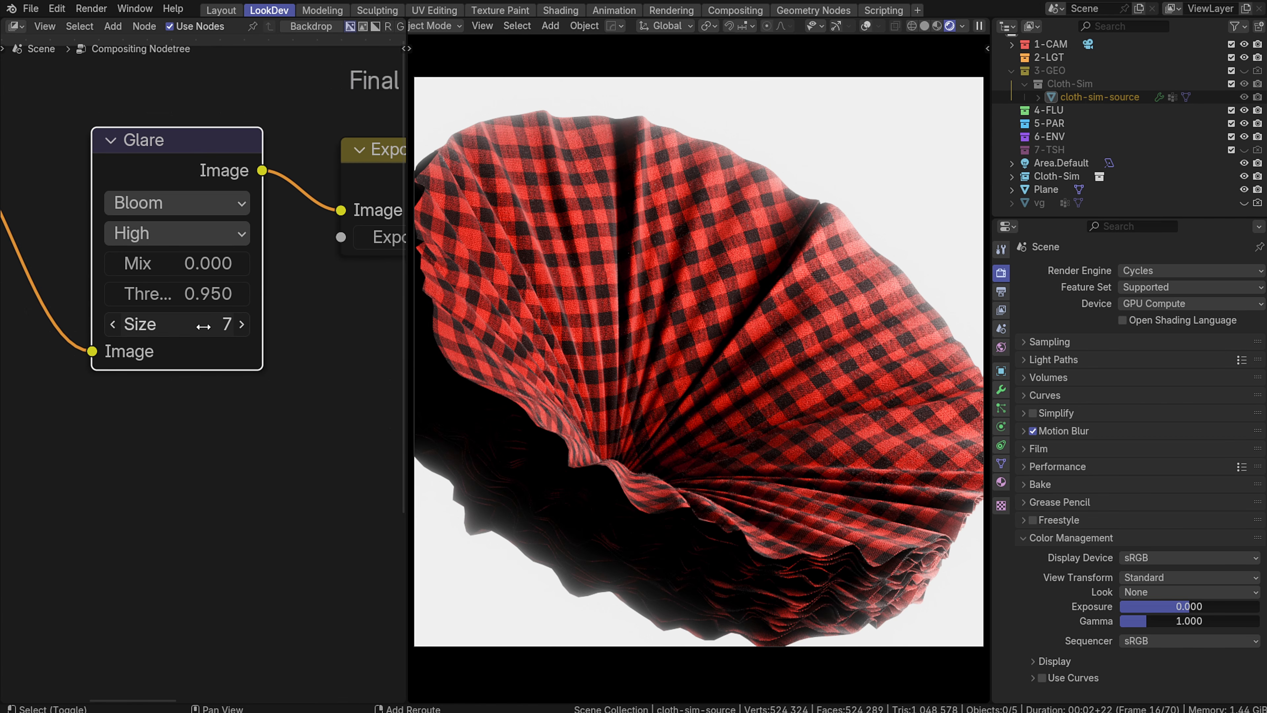
left_click(207, 294)
type(".96")
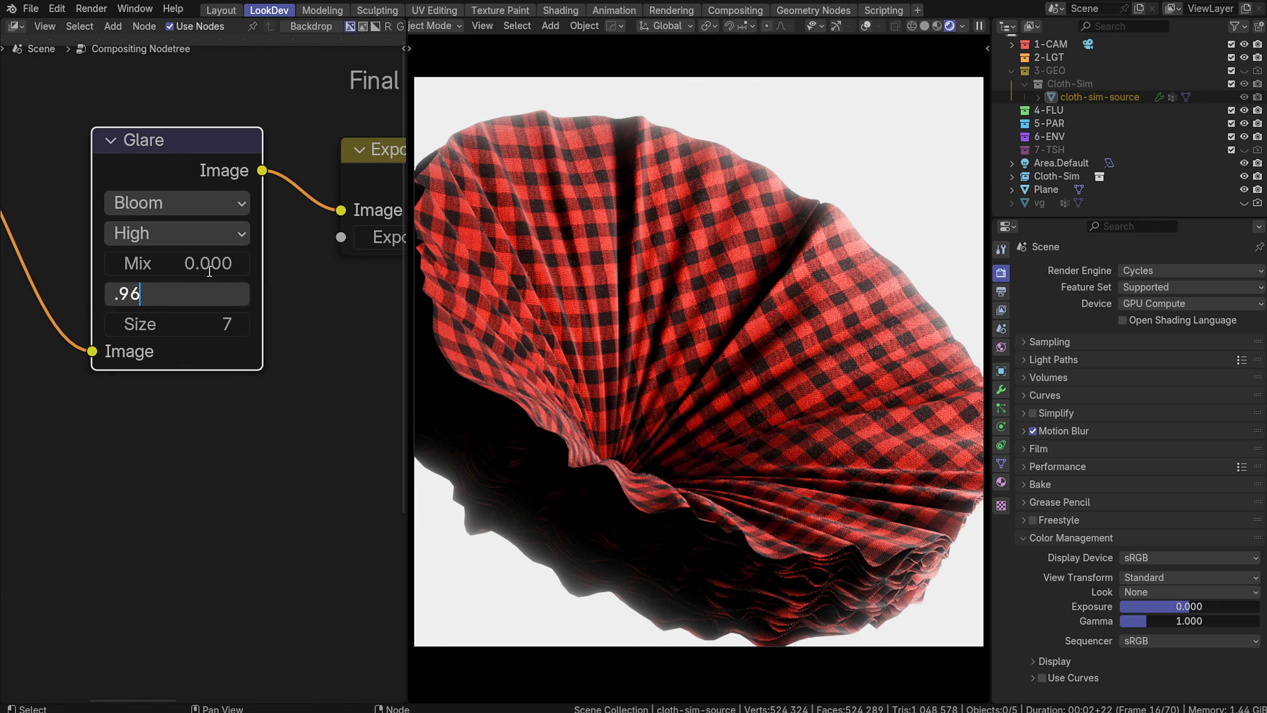
key("Return")
left_click(209, 271)
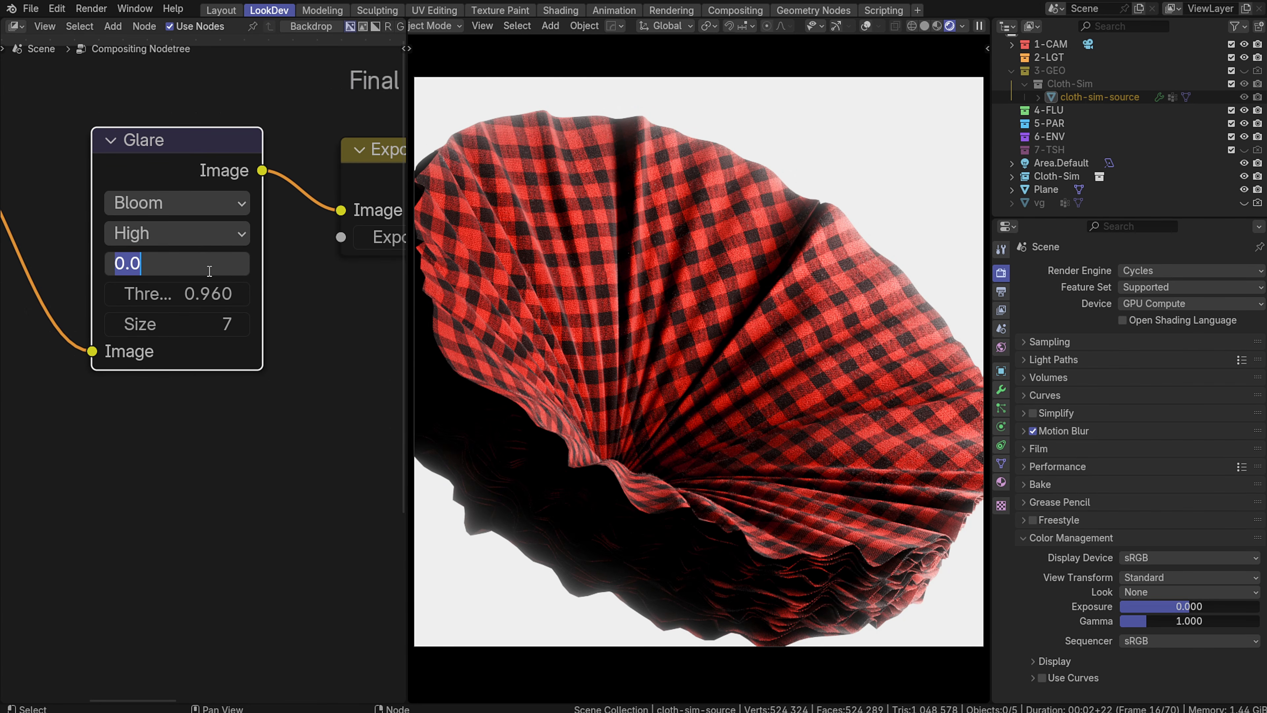
left_click(211, 299)
type(".975")
key("Return")
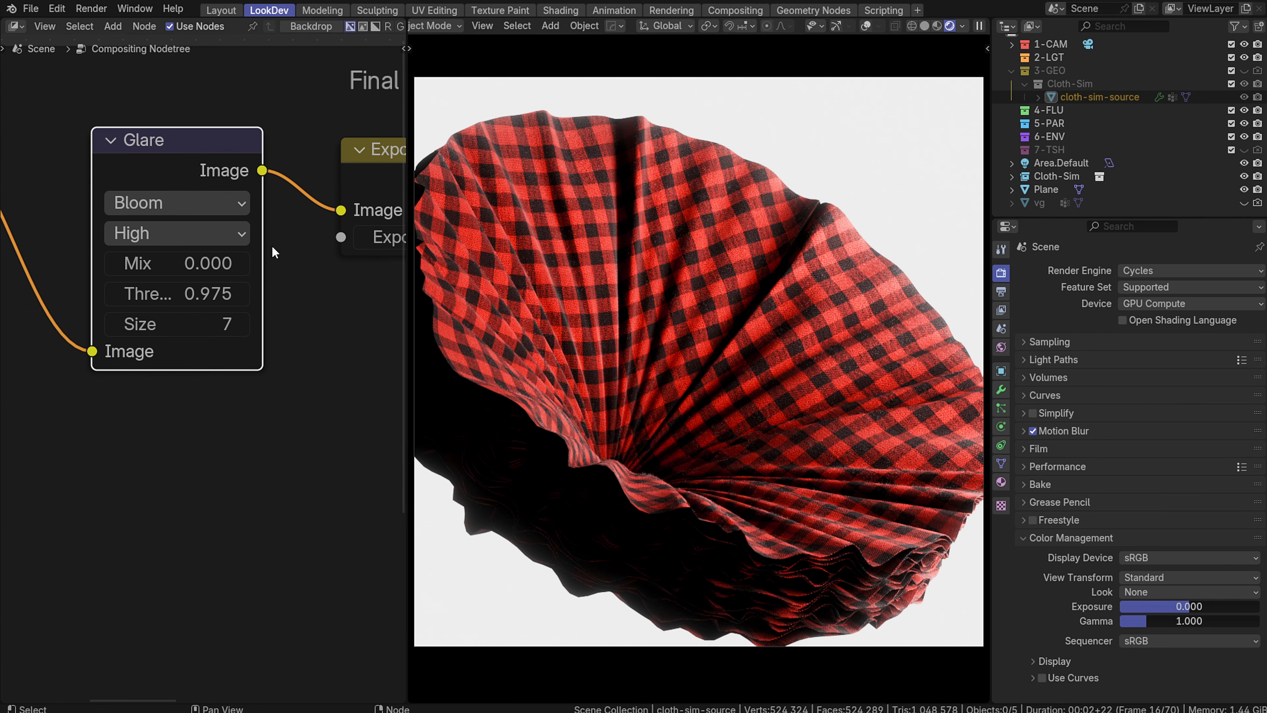
Select the cloth-sim-source object and show its cloth-001 material in the shader editor in place of the compositor
scroll(273, 252, "down", 2)
left_click(15, 26)
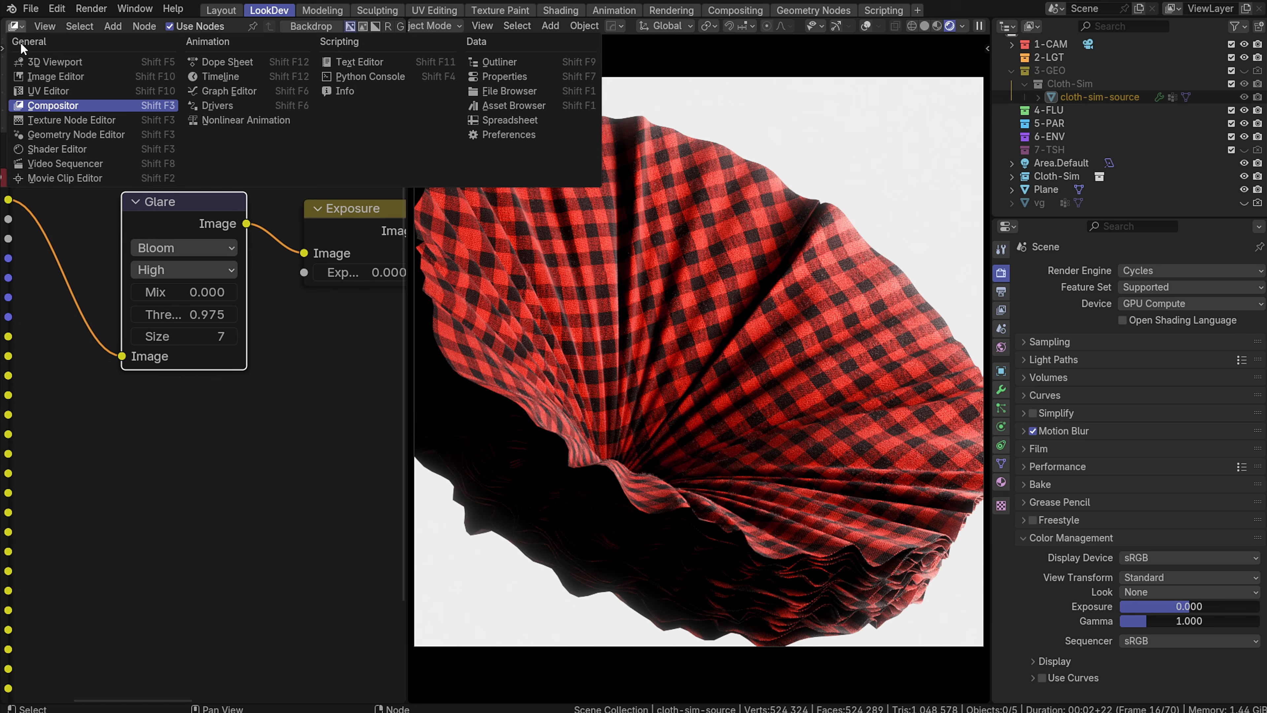
left_click(38, 63)
scroll(187, 284, "down", 4)
middle_click_drag(271, 320, 248, 459)
scroll(248, 458, "up", 8)
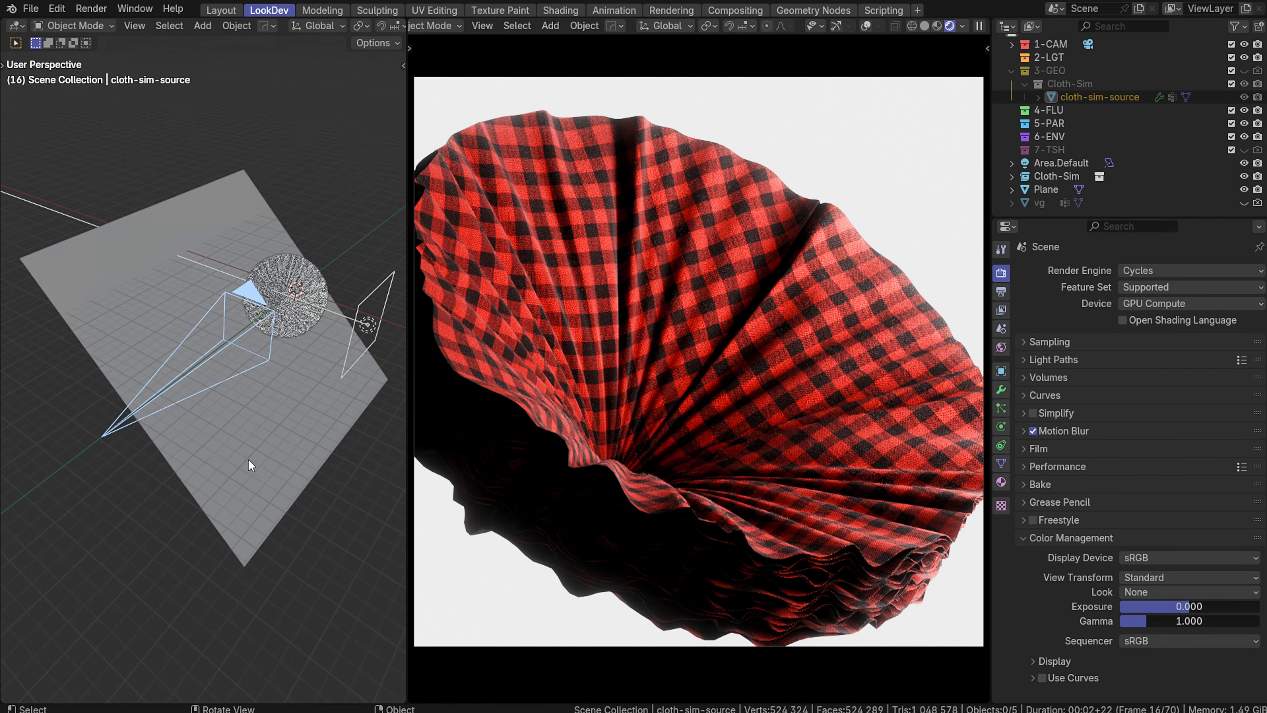
scroll(223, 370, "down", 3)
middle_click_drag(223, 370, 408, 354)
left_click(548, 241)
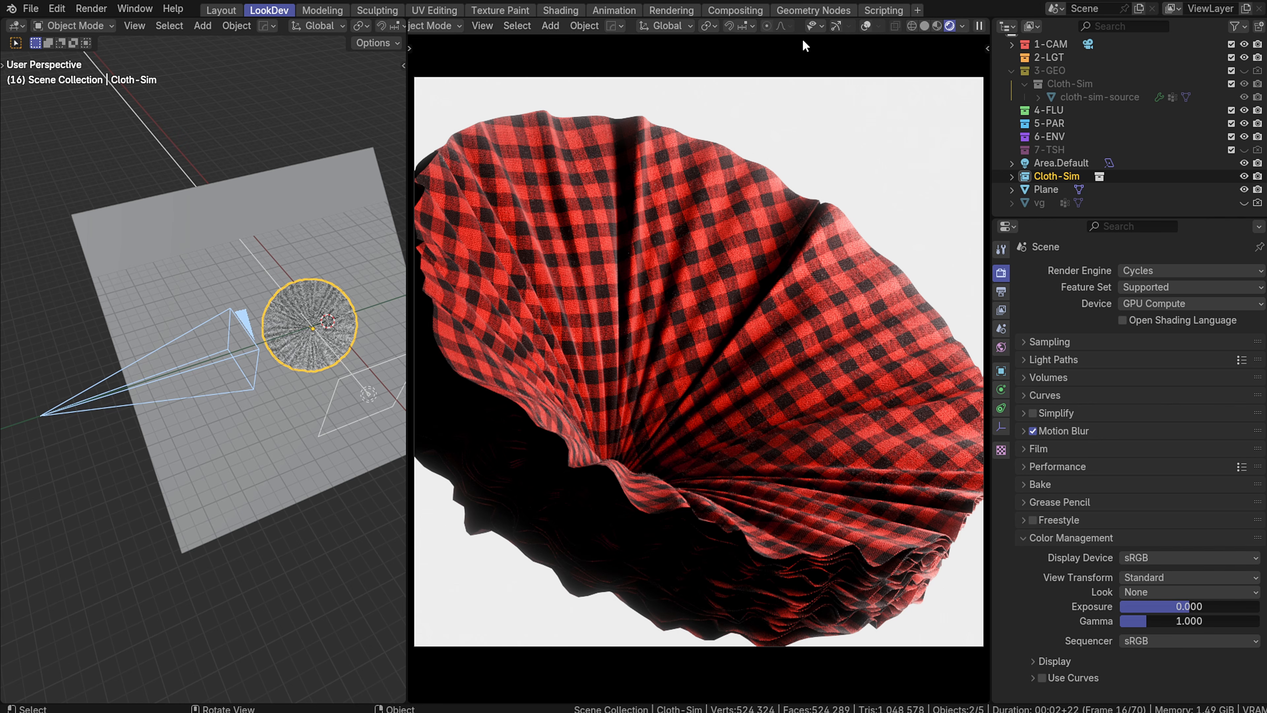
left_click(1086, 95)
left_click(20, 26)
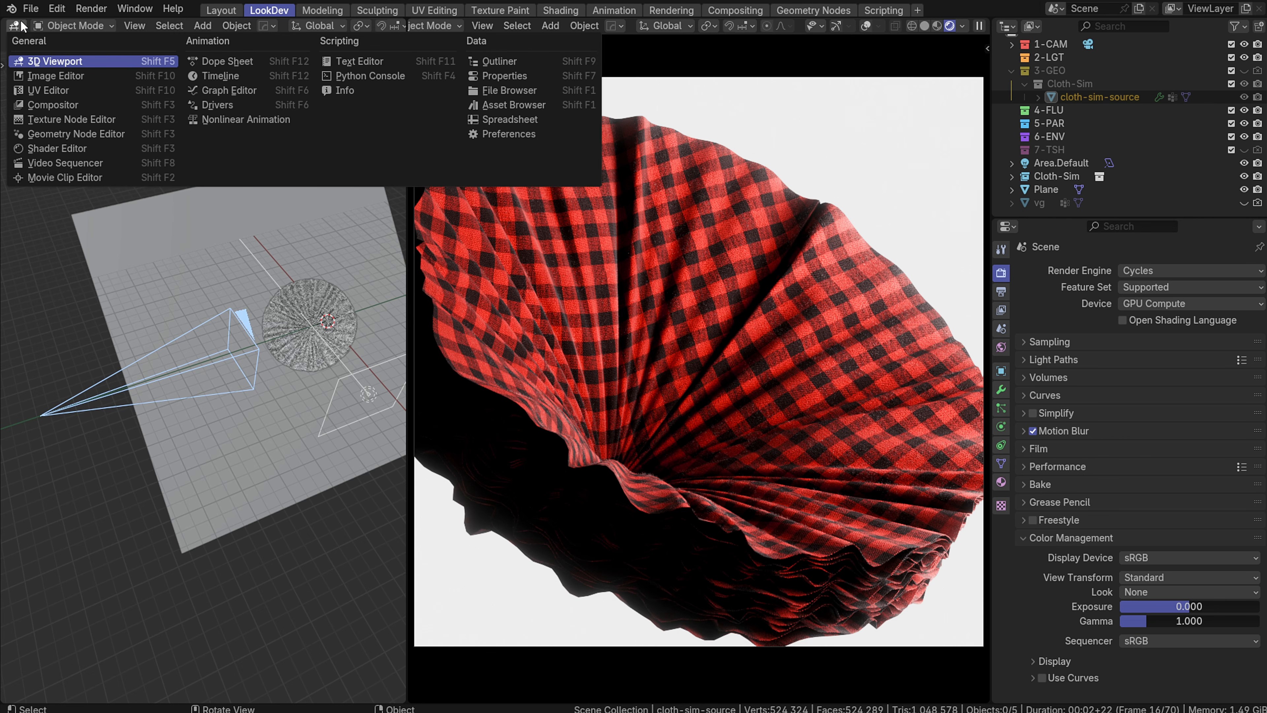
left_click(55, 148)
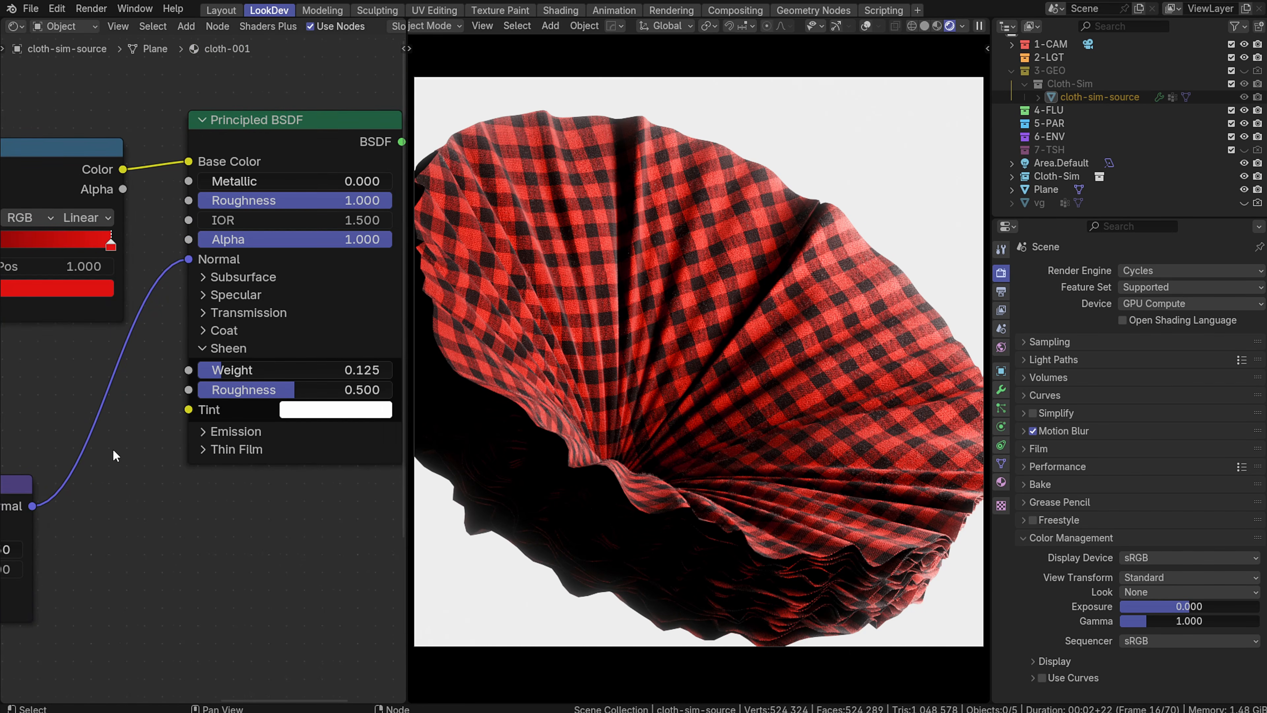
Set the X, Y and Z scale of the cloth material's upper Mapping node to 0.8
middle_click_drag(113, 449, 275, 428)
middle_click_drag(135, 424, 379, 432)
middle_click_drag(57, 453, 249, 464)
mouse_move(20, 465)
middle_mouse_down()
mouse_move(253, 392)
mouse_move(173, 376)
middle_mouse_up()
scroll(276, 402, "up", 2)
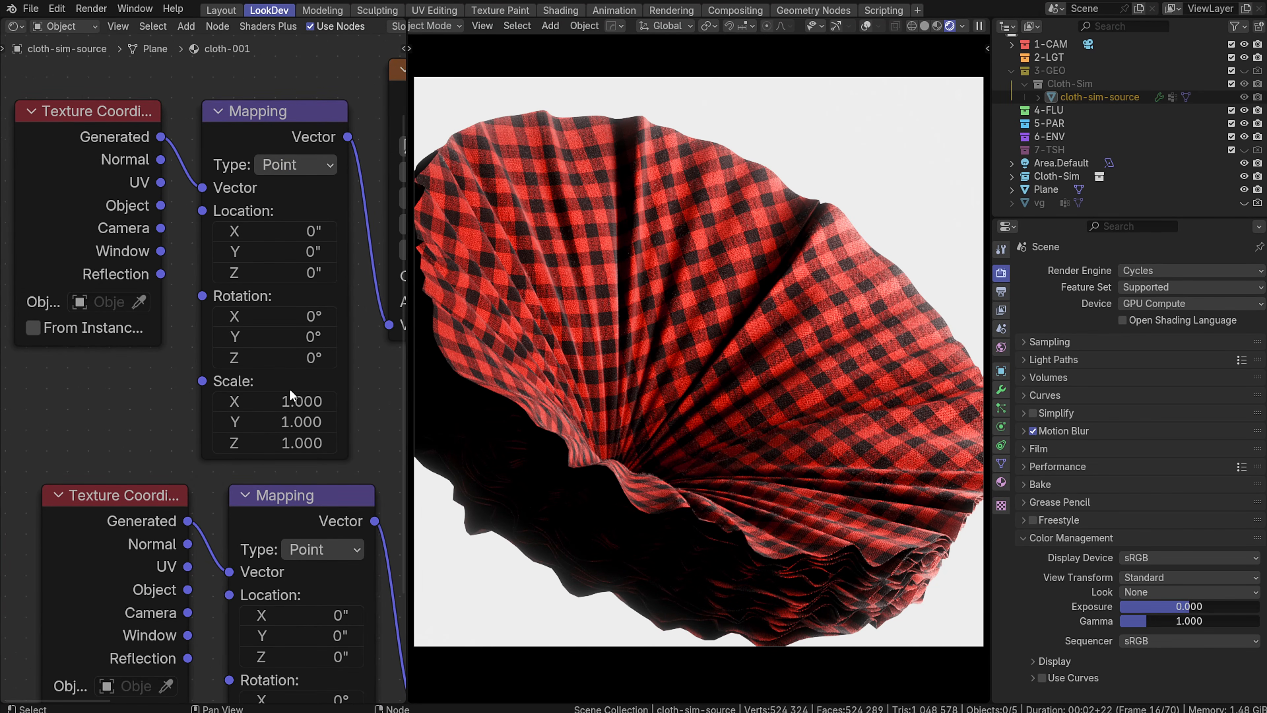
left_click(287, 399)
type("0.8")
key("Tab")
type("0.8")
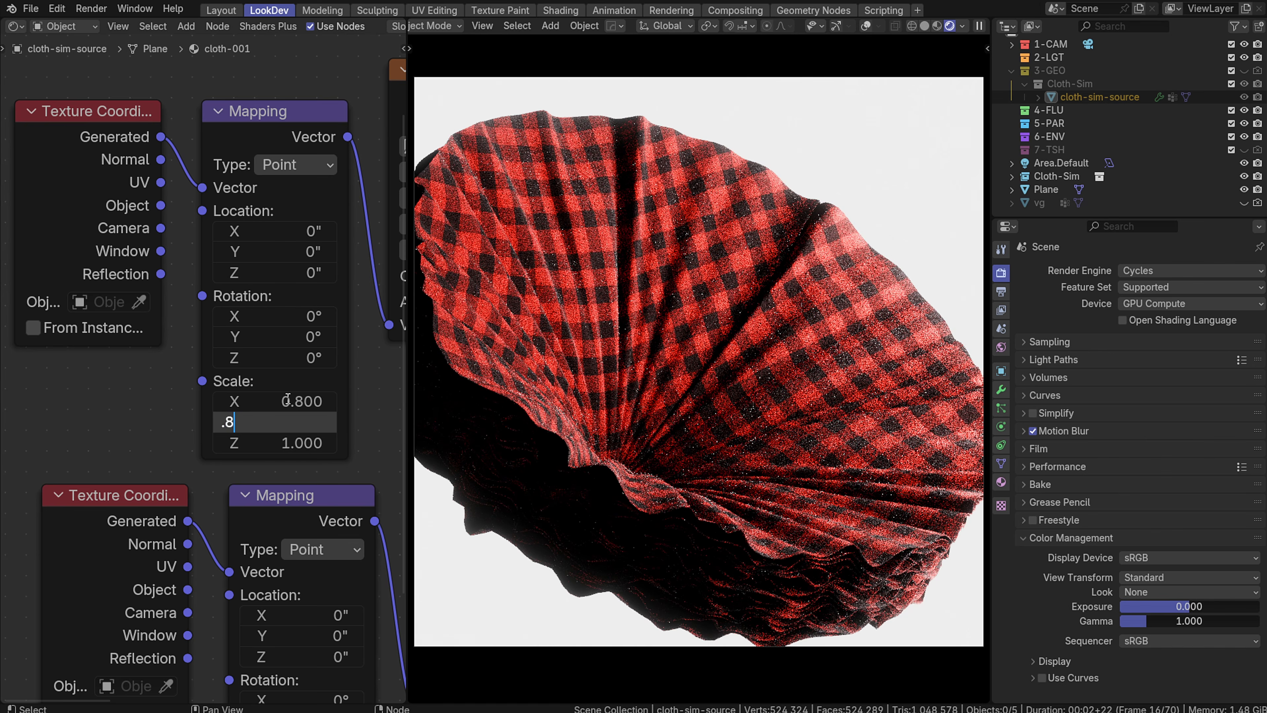
key("Tab")
type("0.8")
key("Return")
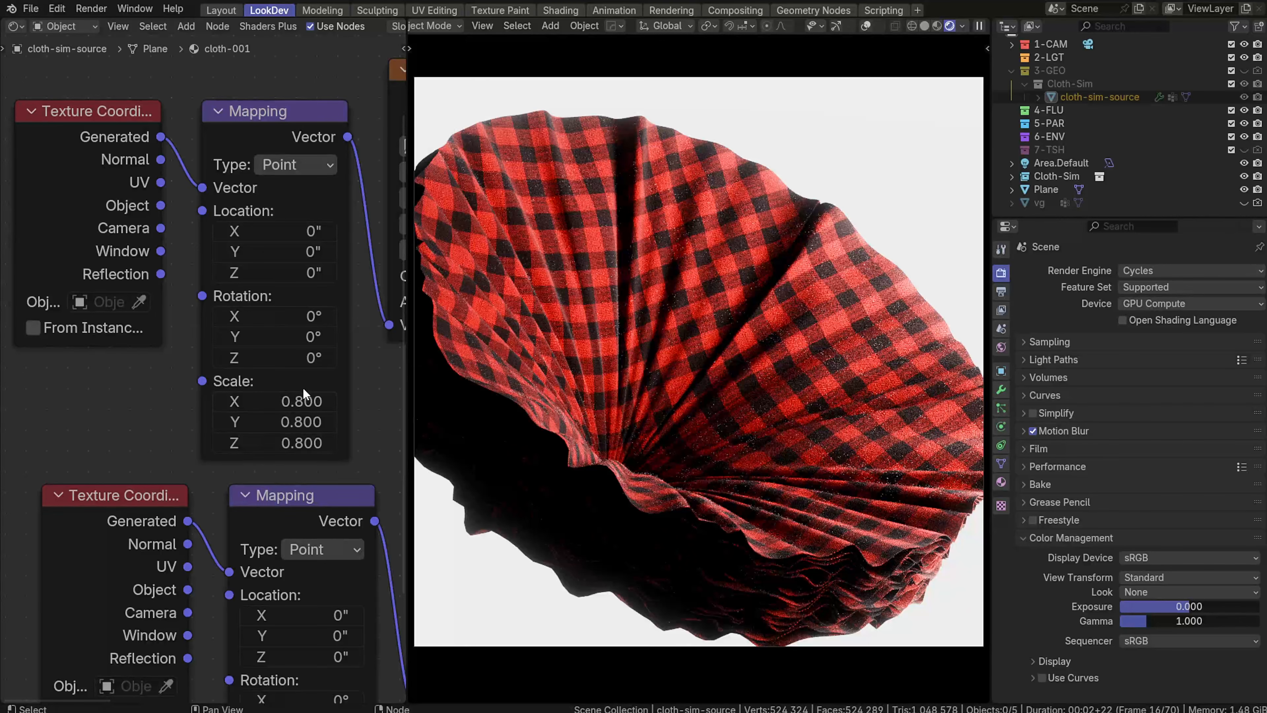
Try a larger plaid by setting the upper Mapping node's X, Y and Z scale to 0.5
left_click(304, 400)
type("0.5")
key("Tab")
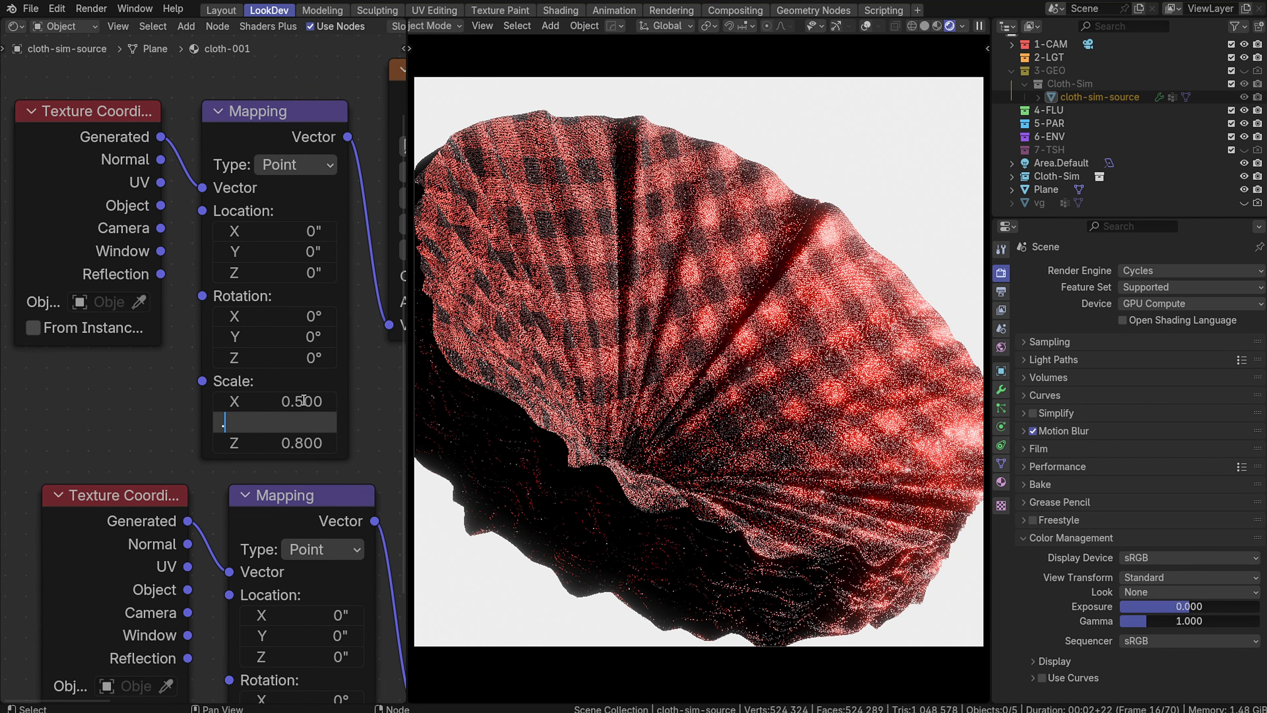
type("0.5")
key("Tab")
type("0.5")
key("Return")
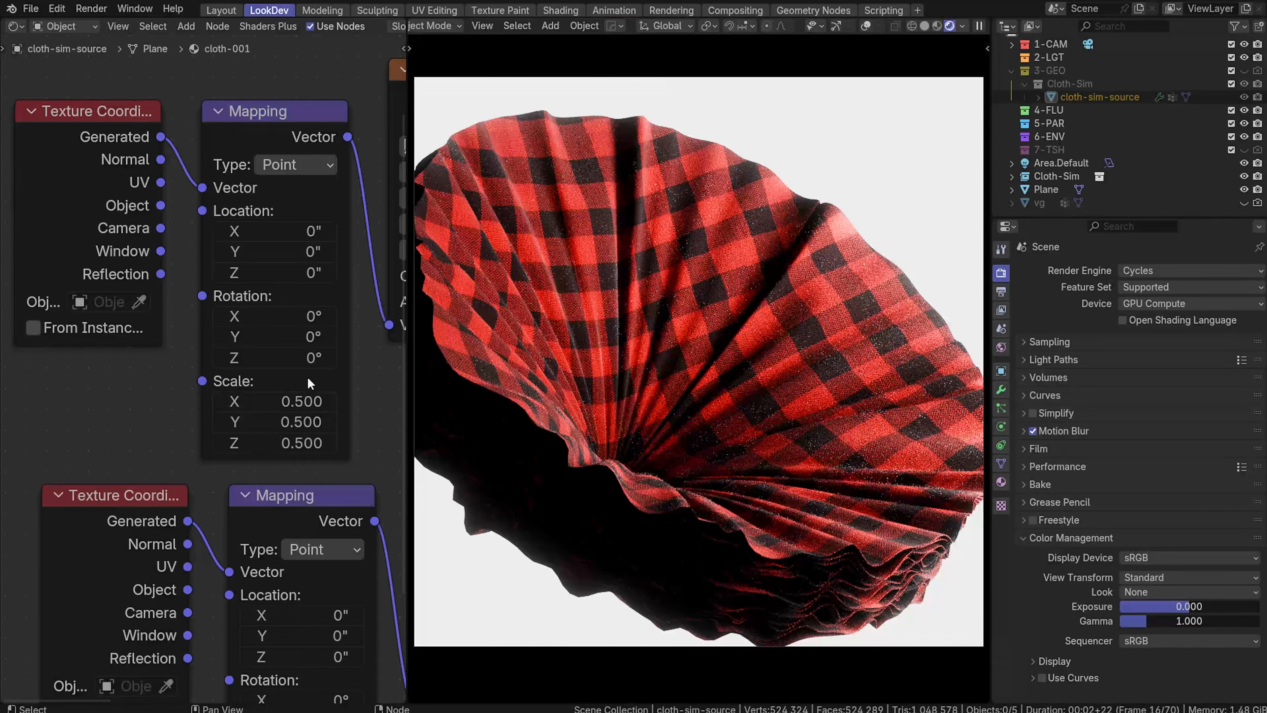
Set the upper Mapping node's X, Y and Z scale to 0.7 for a medium-sized plaid
left_click(300, 405)
type("0.7")
key("Tab")
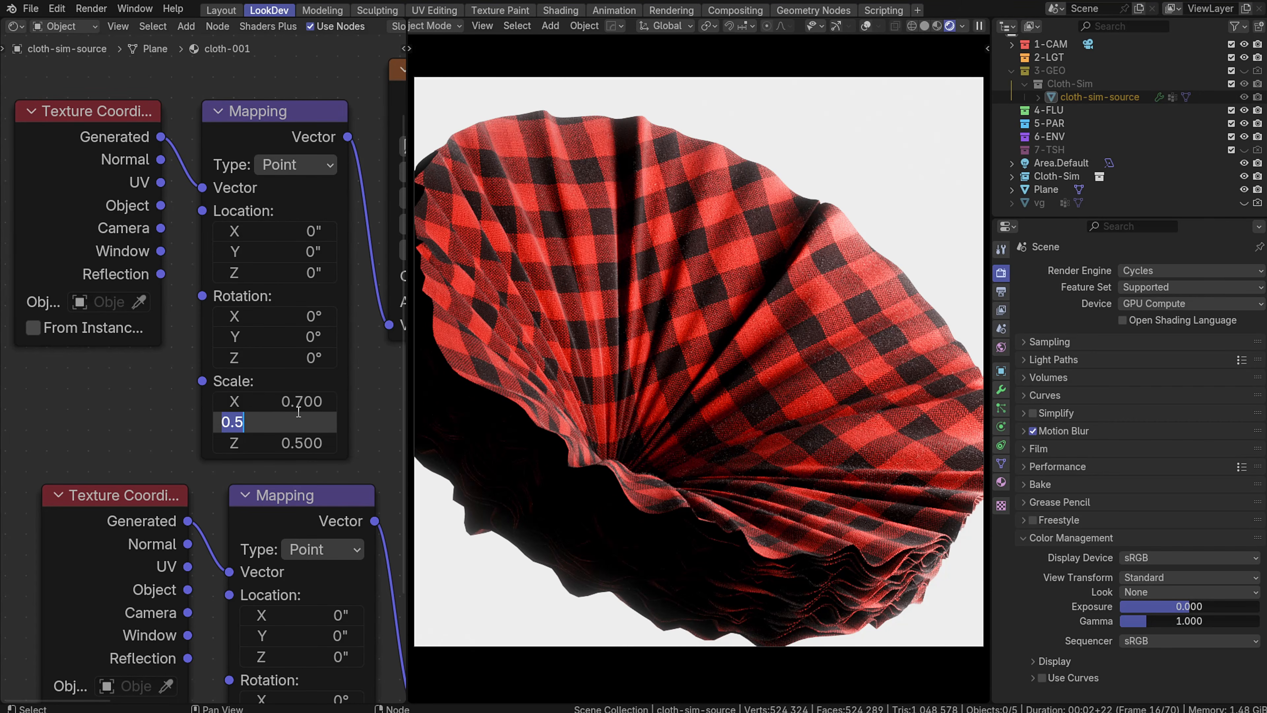
type("0.7")
key("Tab")
type("0.7")
key("Return")
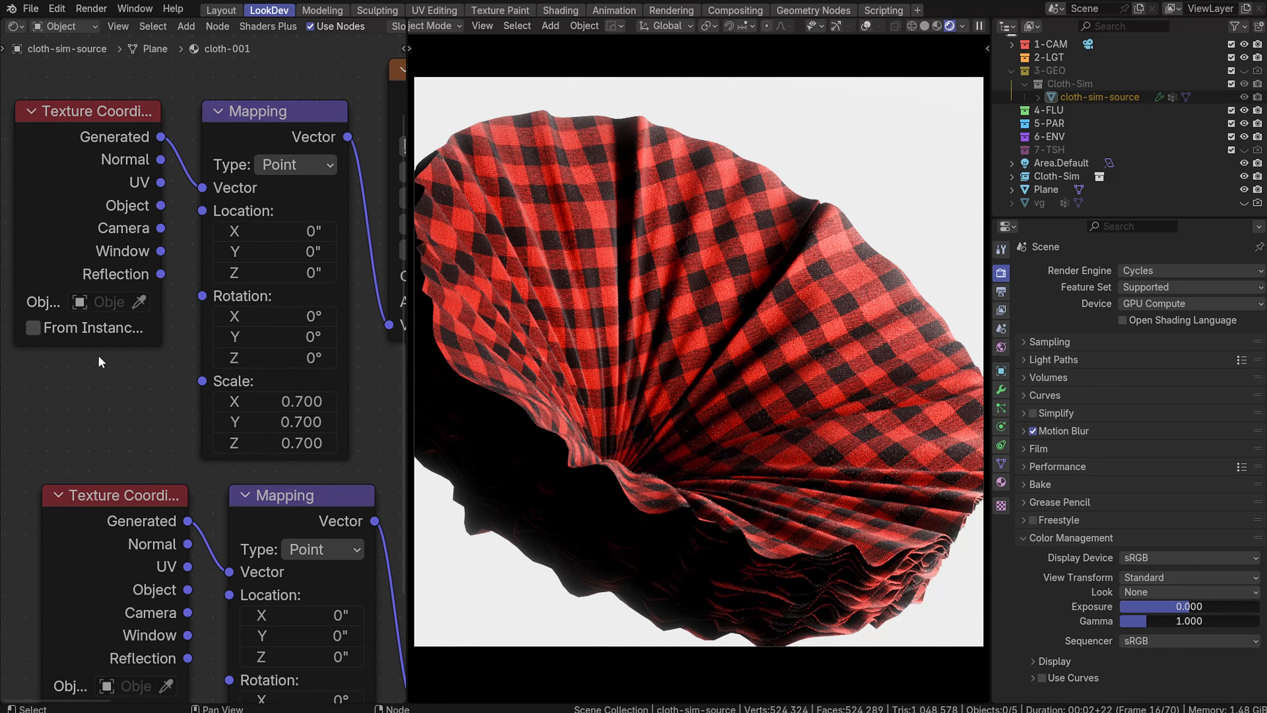
Replace the shader editor with a 3D viewport and examine the scene layout around the cloth and the render up close
left_click(15, 28)
left_click(43, 62)
scroll(204, 357, "down", 7)
scroll(205, 352, "up", 4)
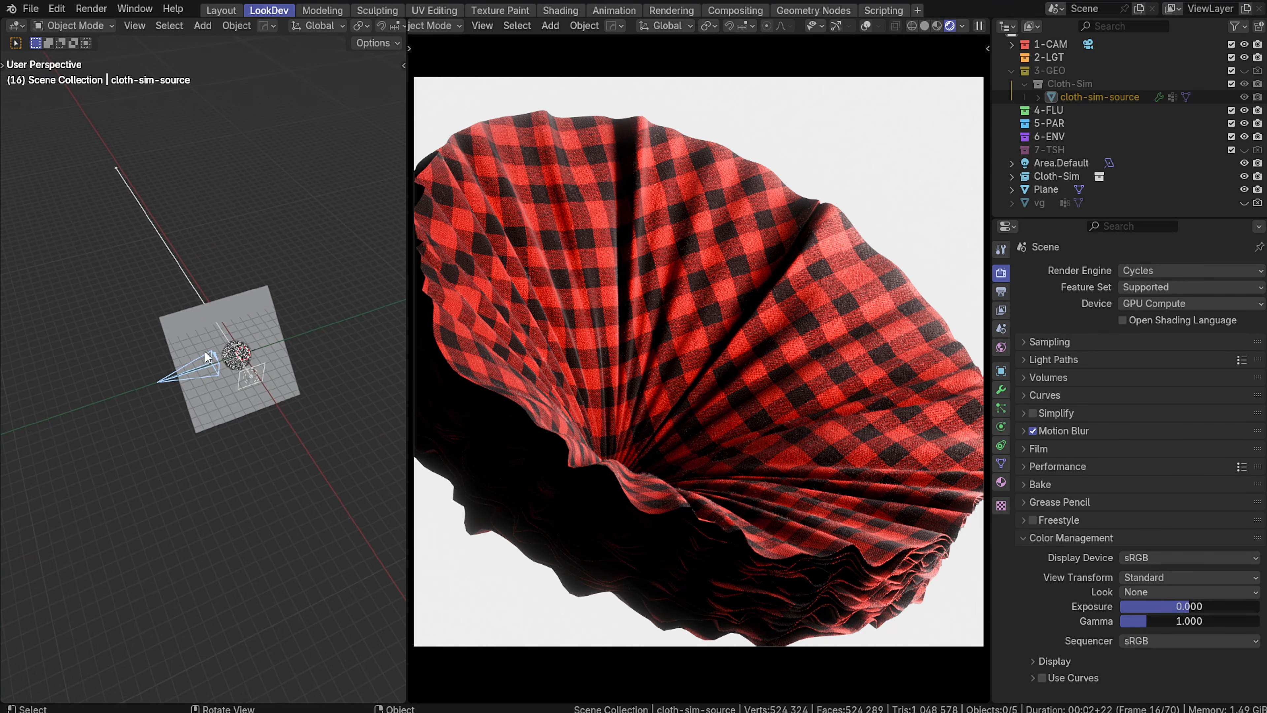
scroll(207, 357, "up", 5)
key("KP_7")
scroll(229, 324, "up", 3)
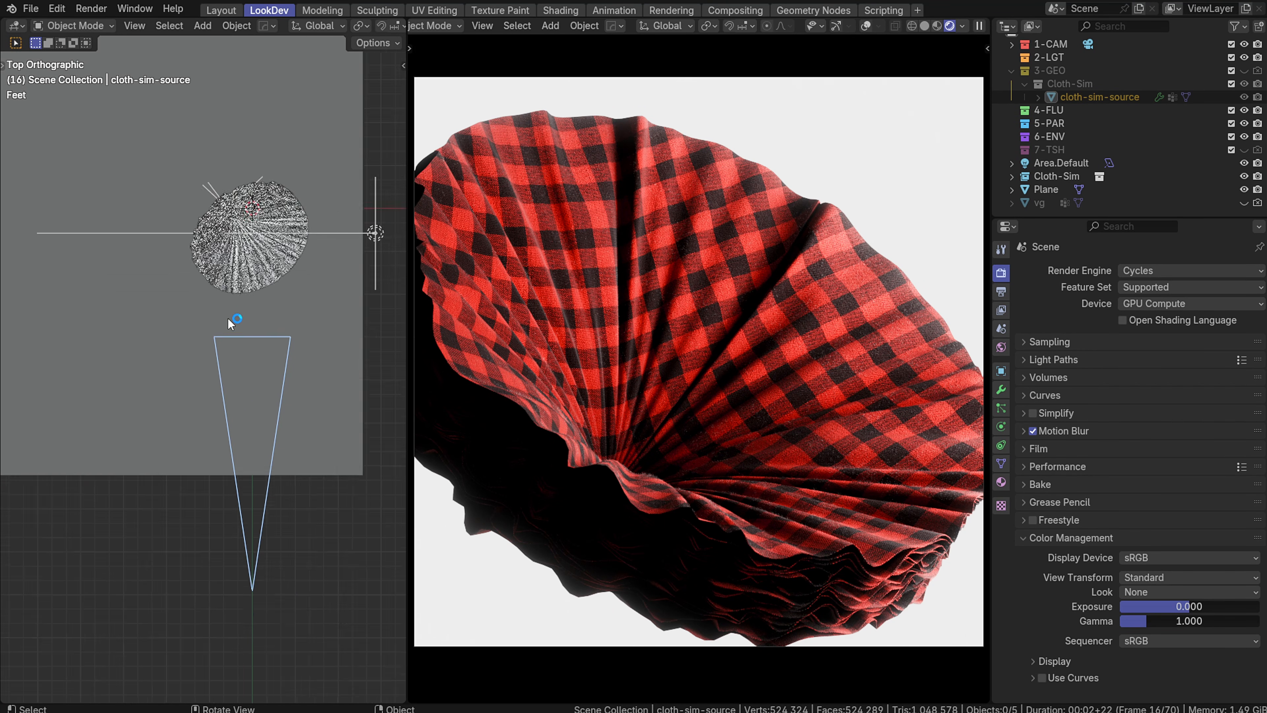
middle_click_drag(228, 323, 161, 238)
scroll(169, 240, "down", 1)
middle_click_drag(288, 255, 85, 362, "shift")
scroll(419, 264, "up", 4)
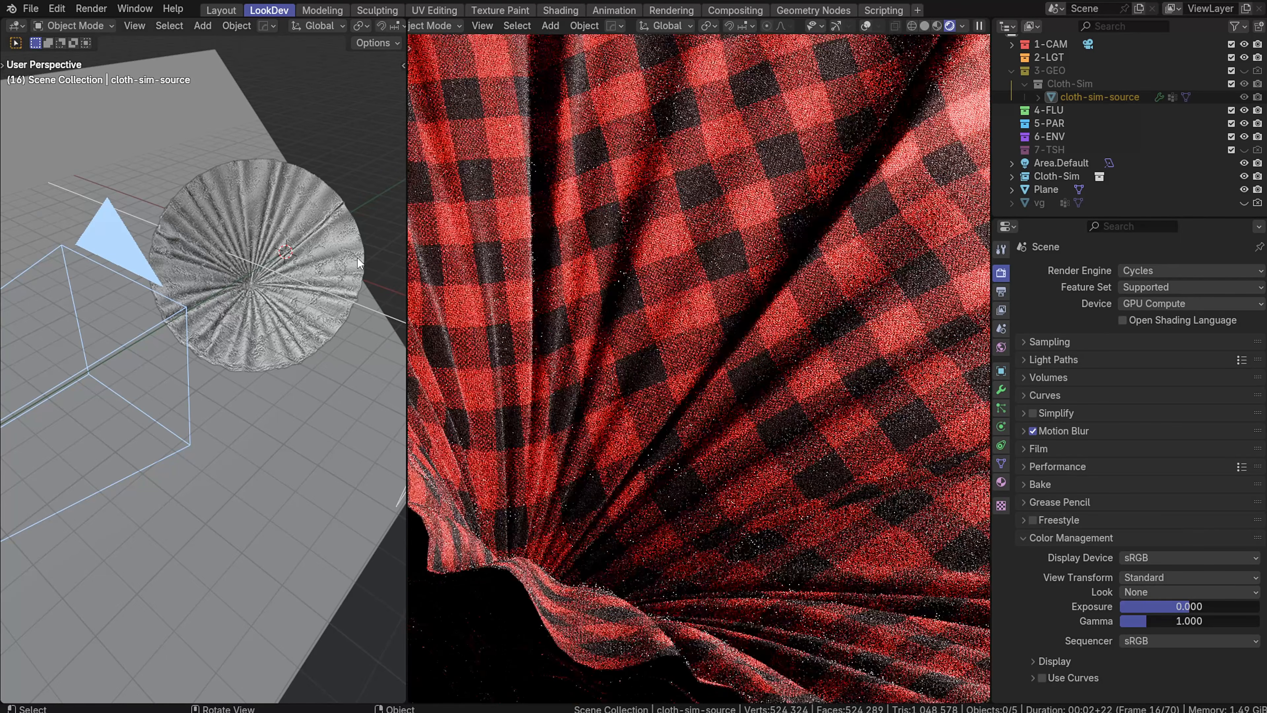
scroll(538, 324, "down", 5)
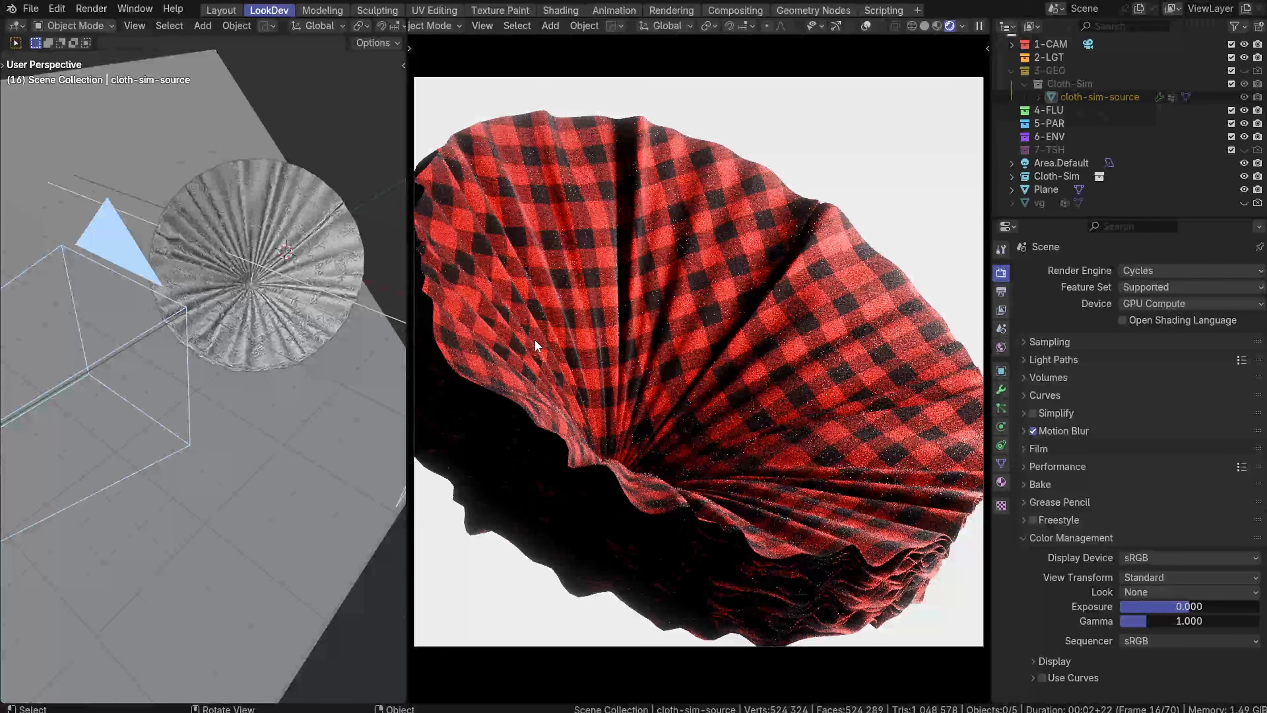
scroll(301, 265, "up", 6)
middle_click_drag(300, 266, 172, 202)
scroll(137, 268, "down", 8)
scroll(164, 343, "down", 4)
scroll(165, 345, "down", 1)
scroll(206, 378, "down", 4)
middle_click_drag(206, 378, 130, 288)
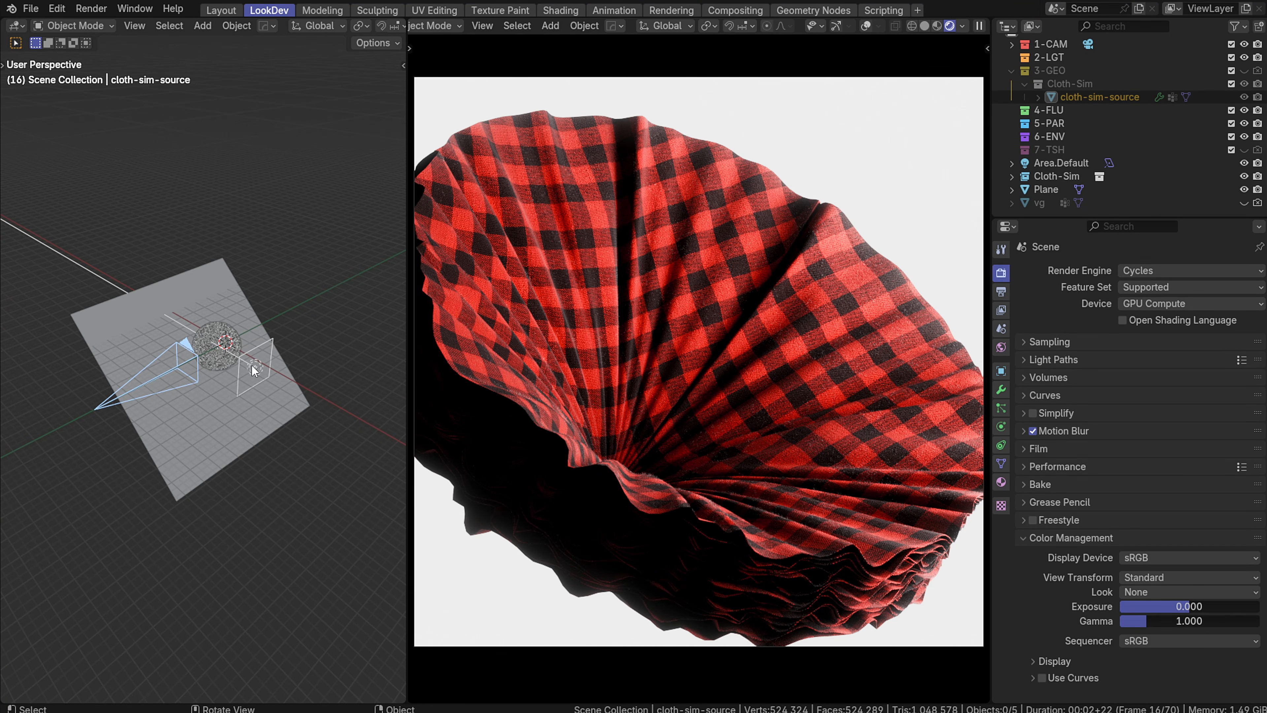
Select the large tilted plane, view it from the front, and set its Y rotation to 0°
scroll(204, 501, "up", 3)
left_click(203, 501)
middle_click_drag(135, 375, 215, 338)
key("grave")
left_click(218, 259)
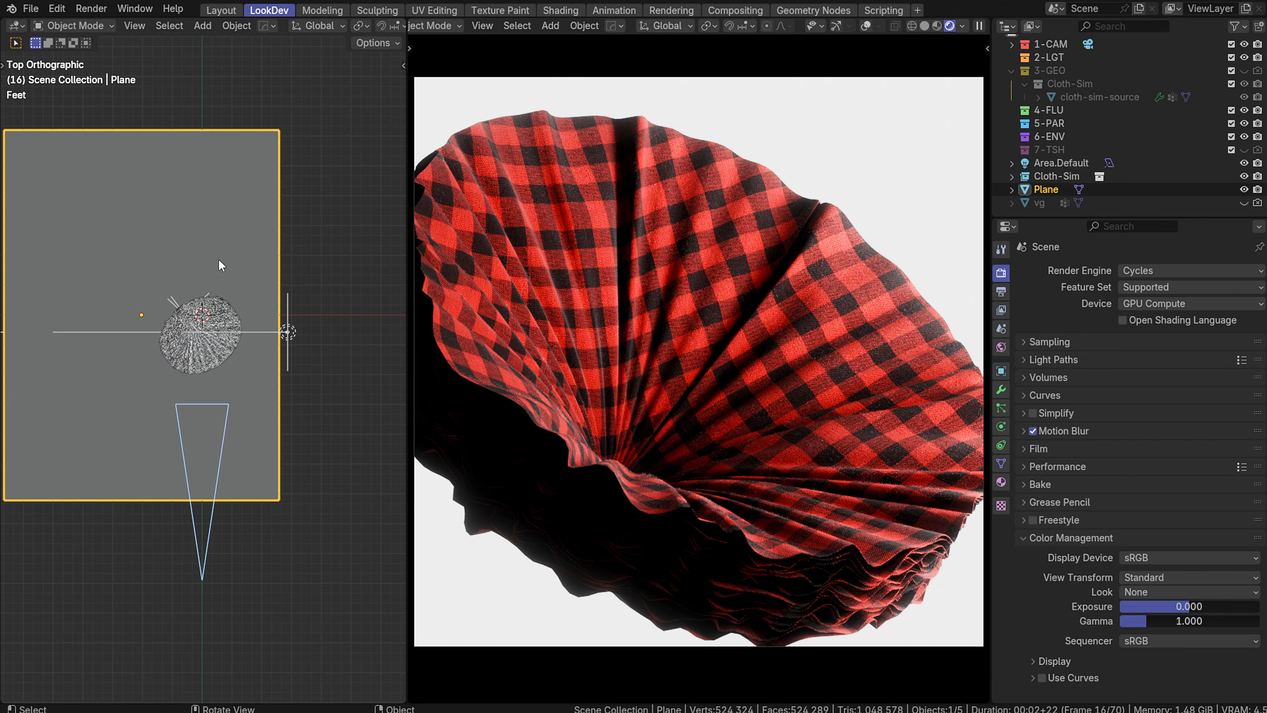
middle_click_drag(219, 384, 55, 314)
key("grave")
left_click(161, 288)
key("grave")
left_click(28, 265)
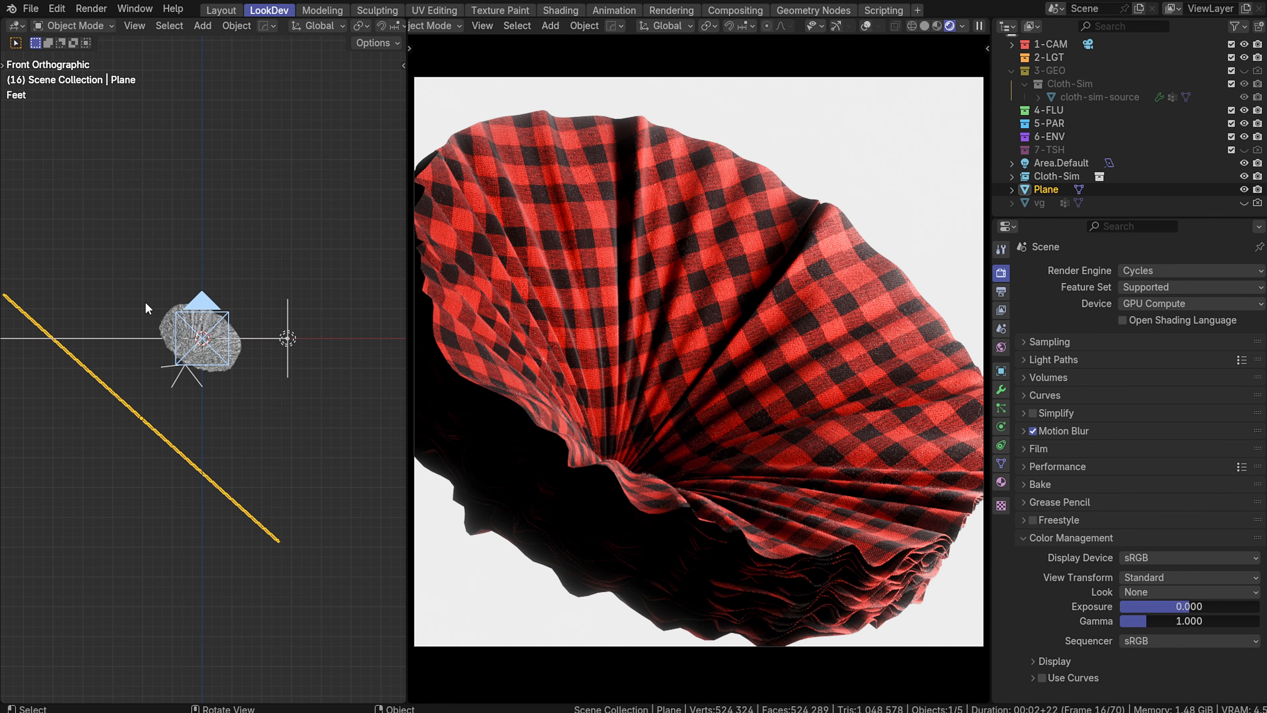
key("n")
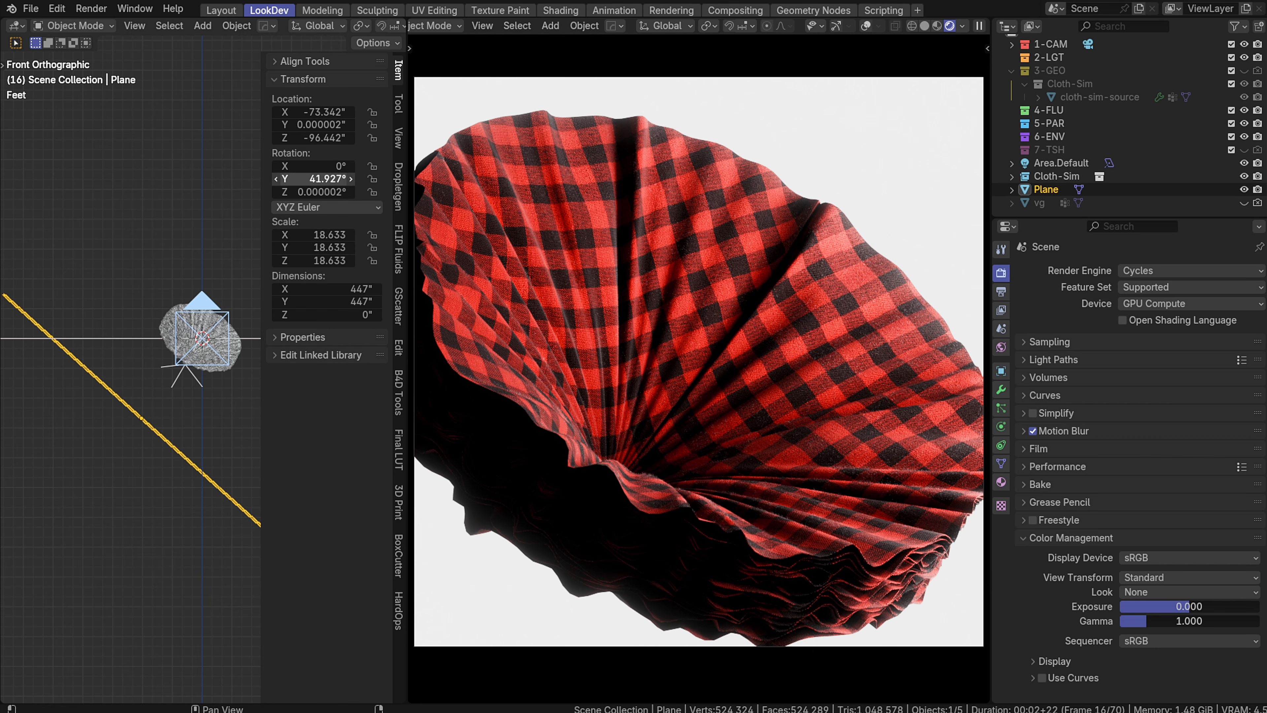
double_click(314, 179)
type("0")
key("Return")
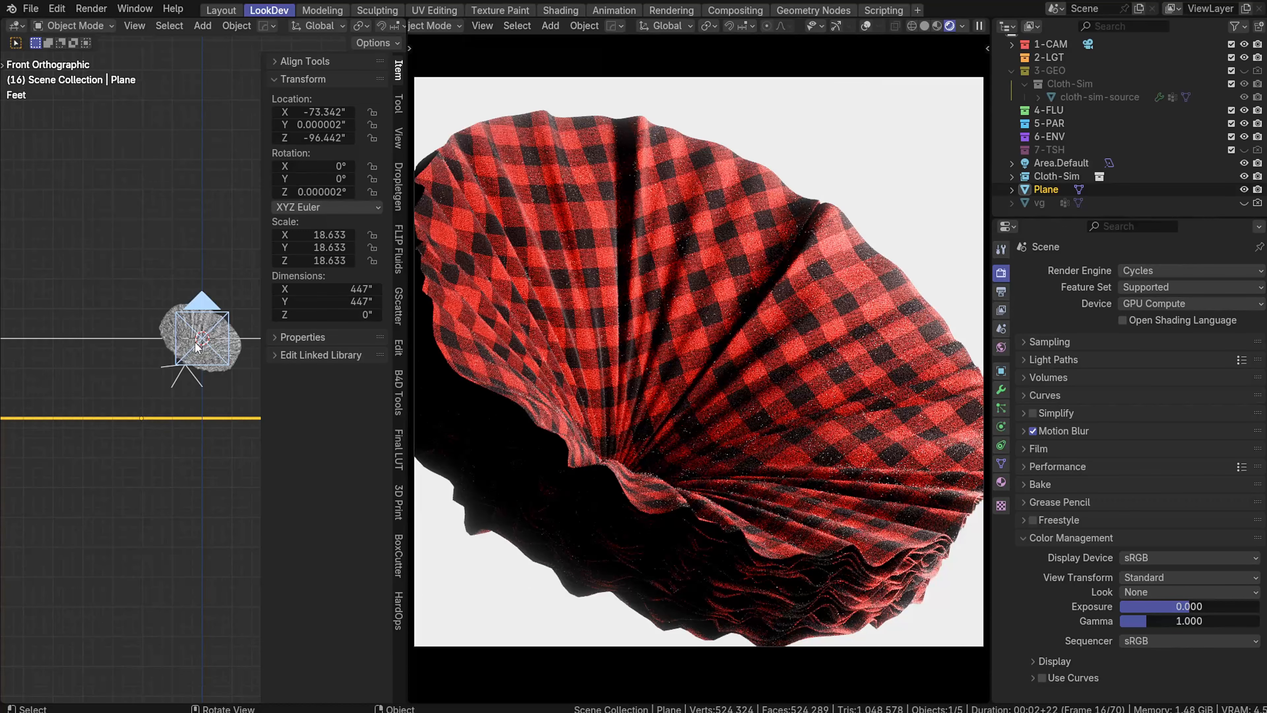
Make a linked duplicate of the plane in place and rotate it about 50° around Y
key("alt+d")
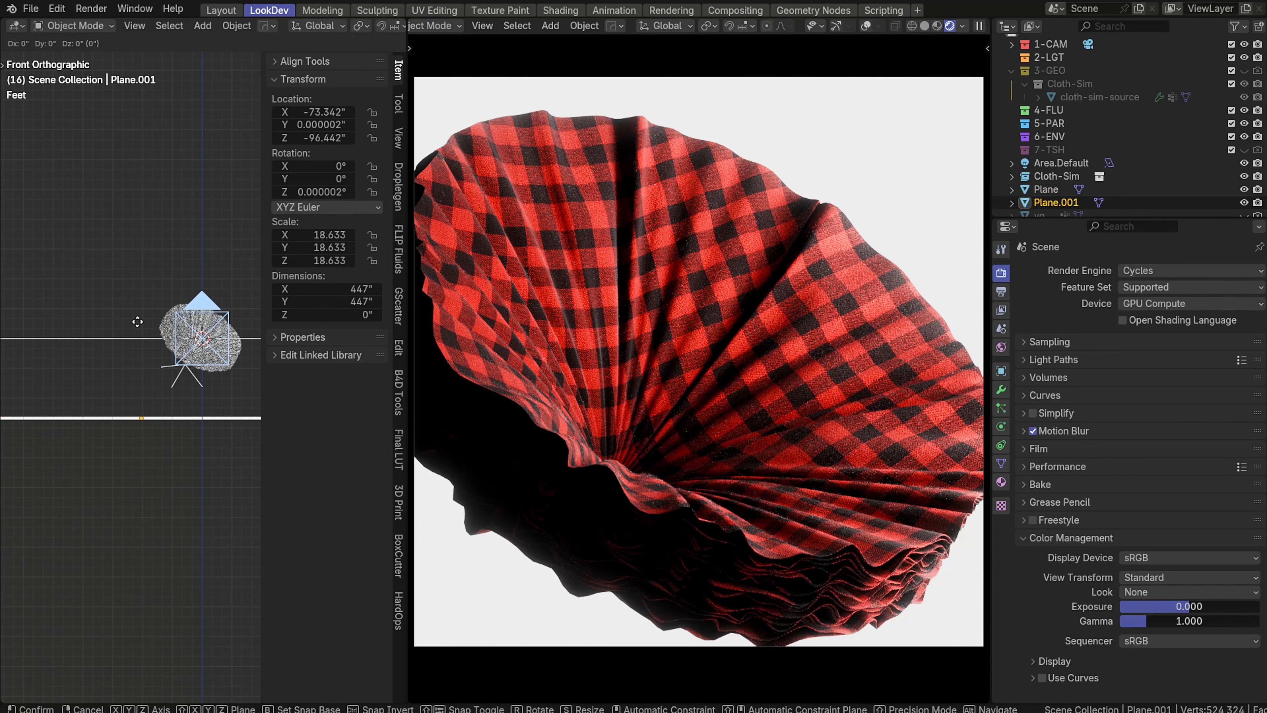
key("r")
left_click(243, 324)
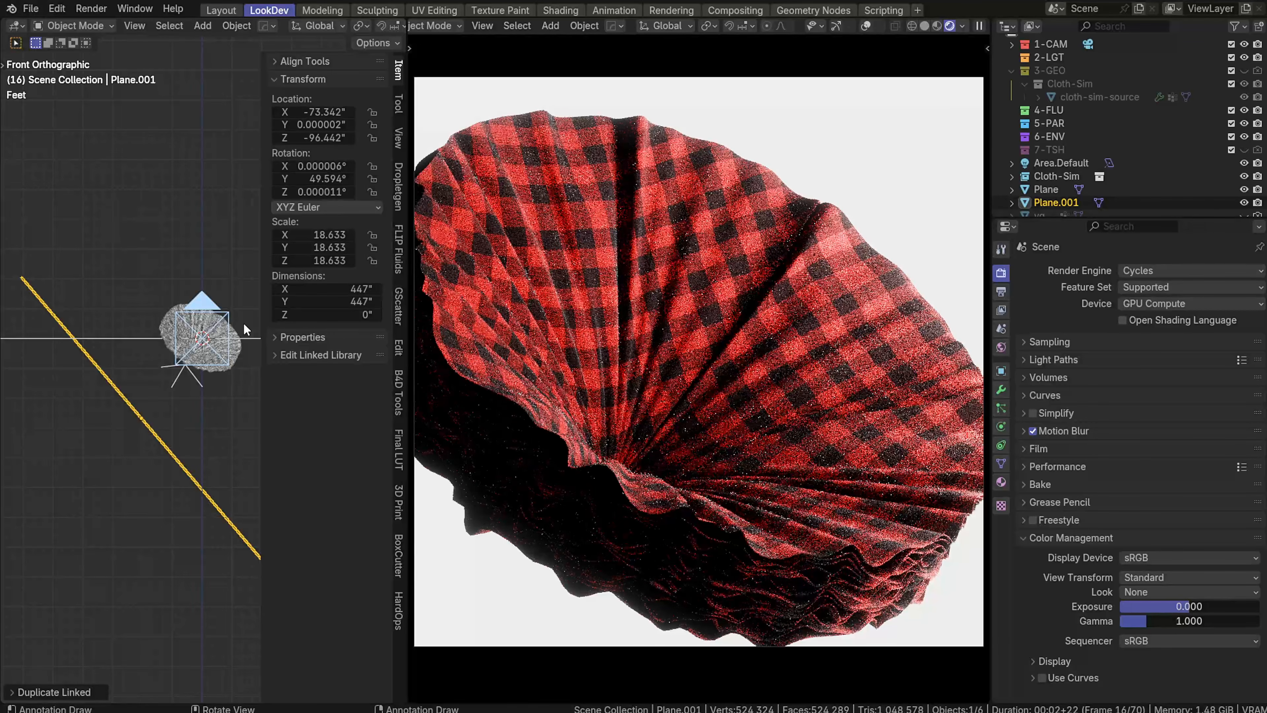
Set the duplicated plane's Y rotation to 90° and move it beside the cloth, to about X -85 and Z 3 inches
double_click(310, 179)
type("90")
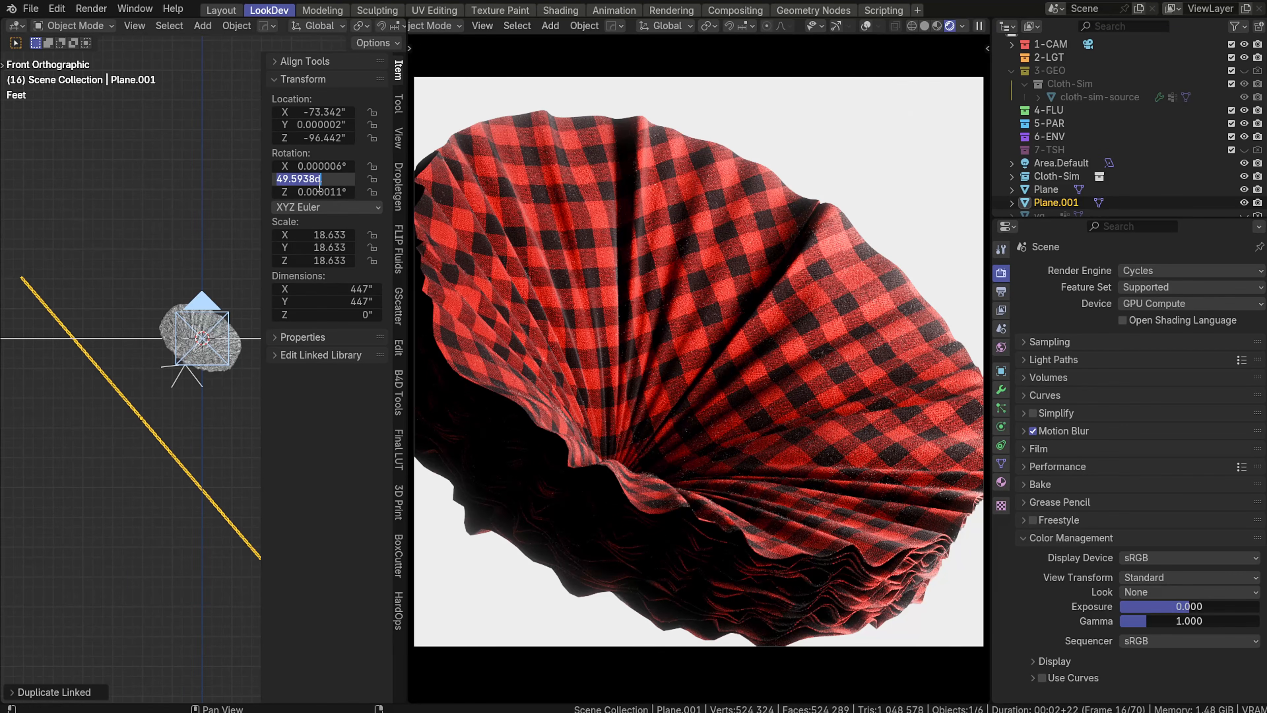
key("Return")
key("g")
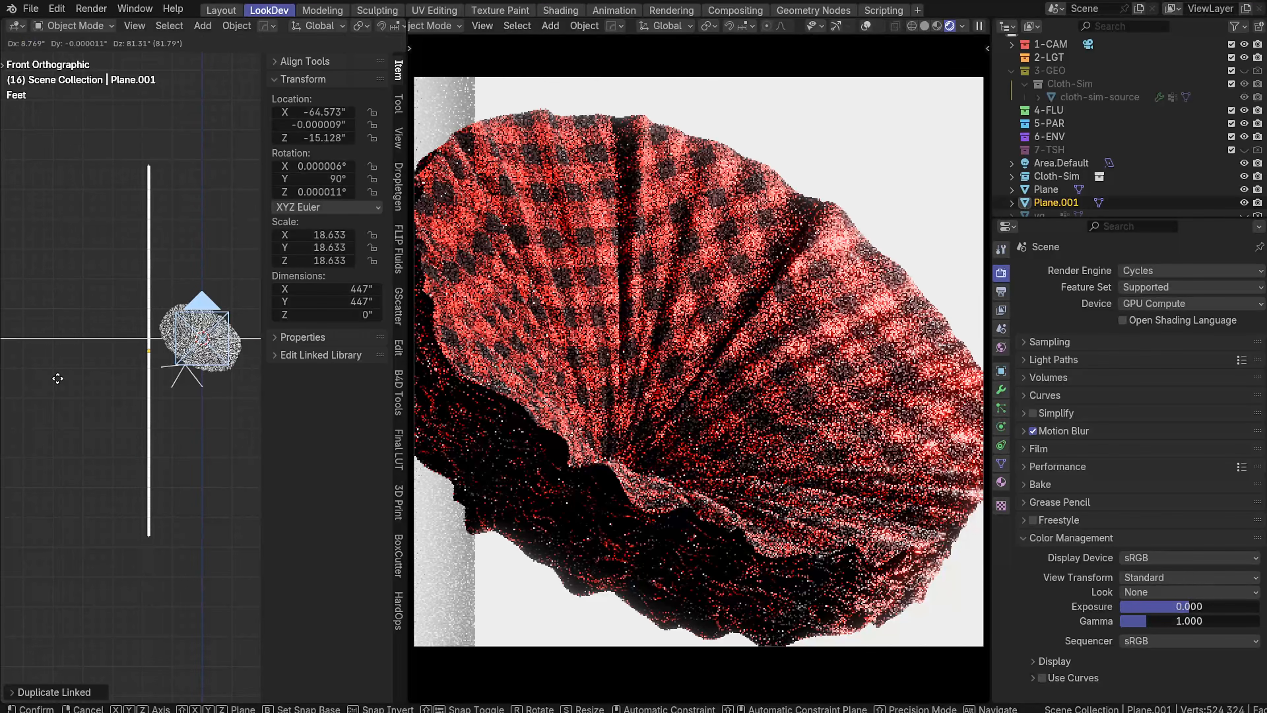
left_click(40, 367)
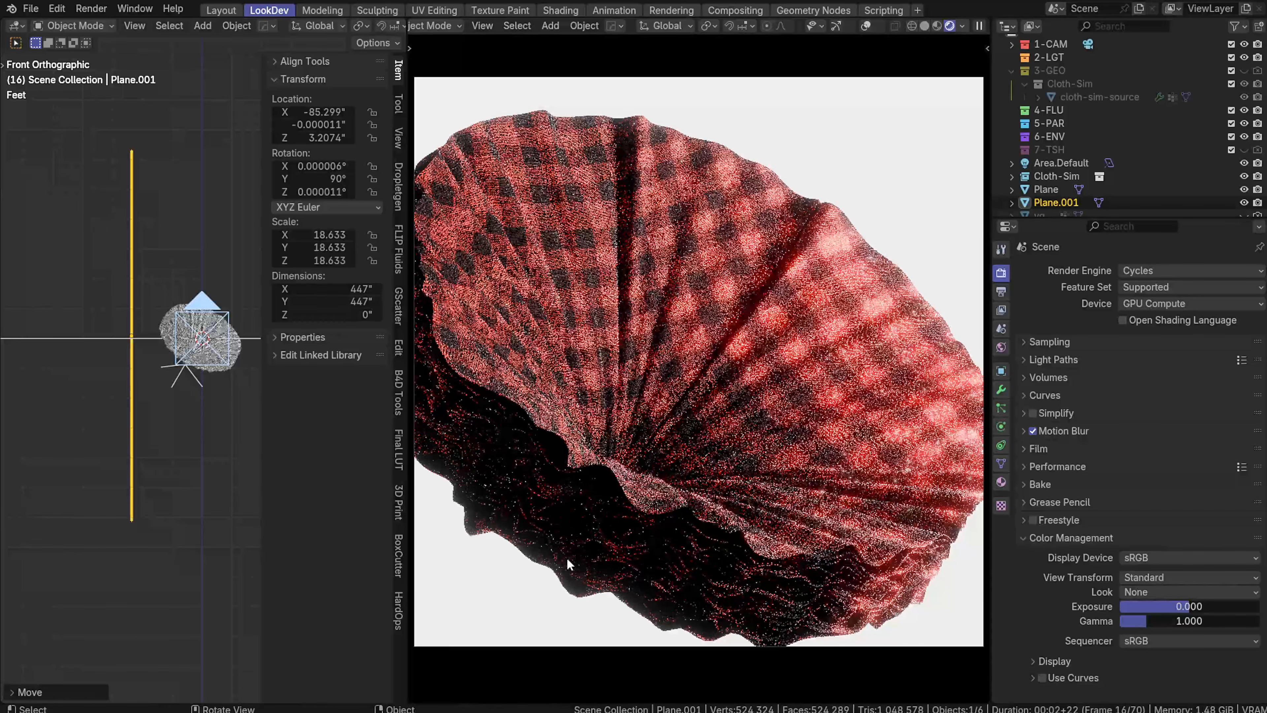
Select the horizontal floor plane and raise it about 14 inches along Z, closer to the cloth
middle_click_drag(184, 299, 81, 379)
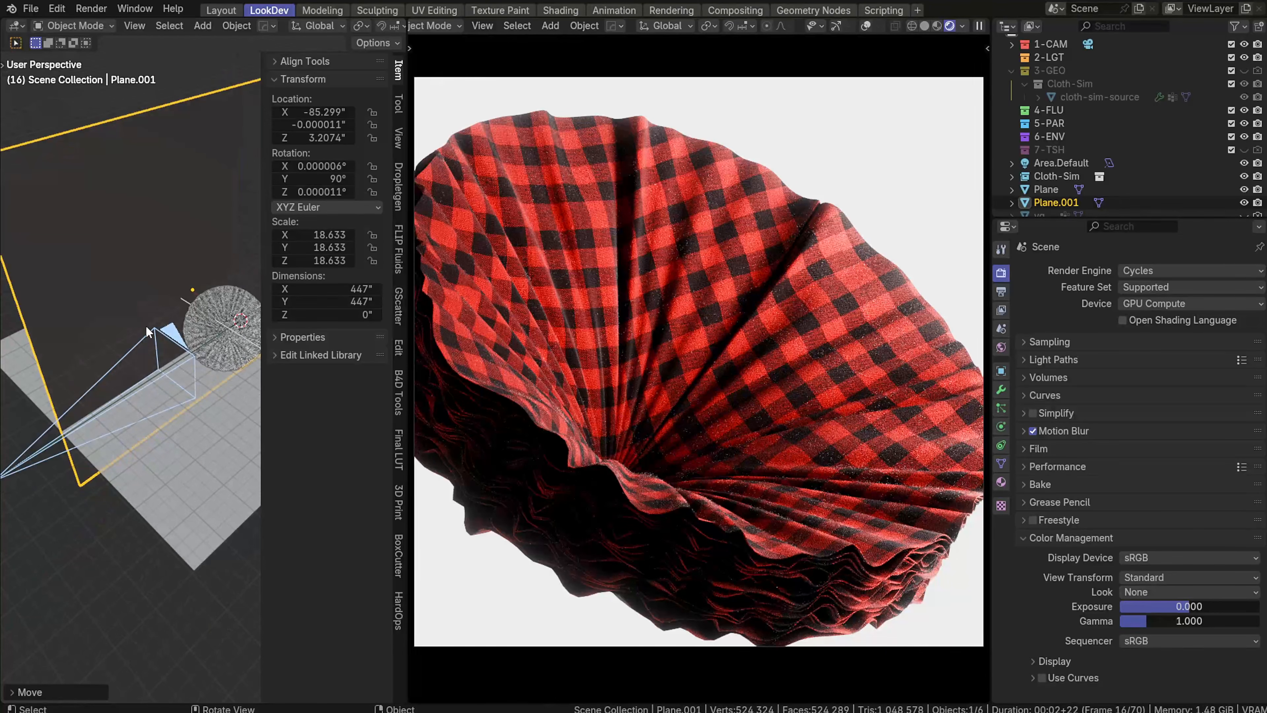
key("grave")
left_click(138, 209)
middle_click_drag(108, 457, 54, 399)
left_click(163, 418)
key("f")
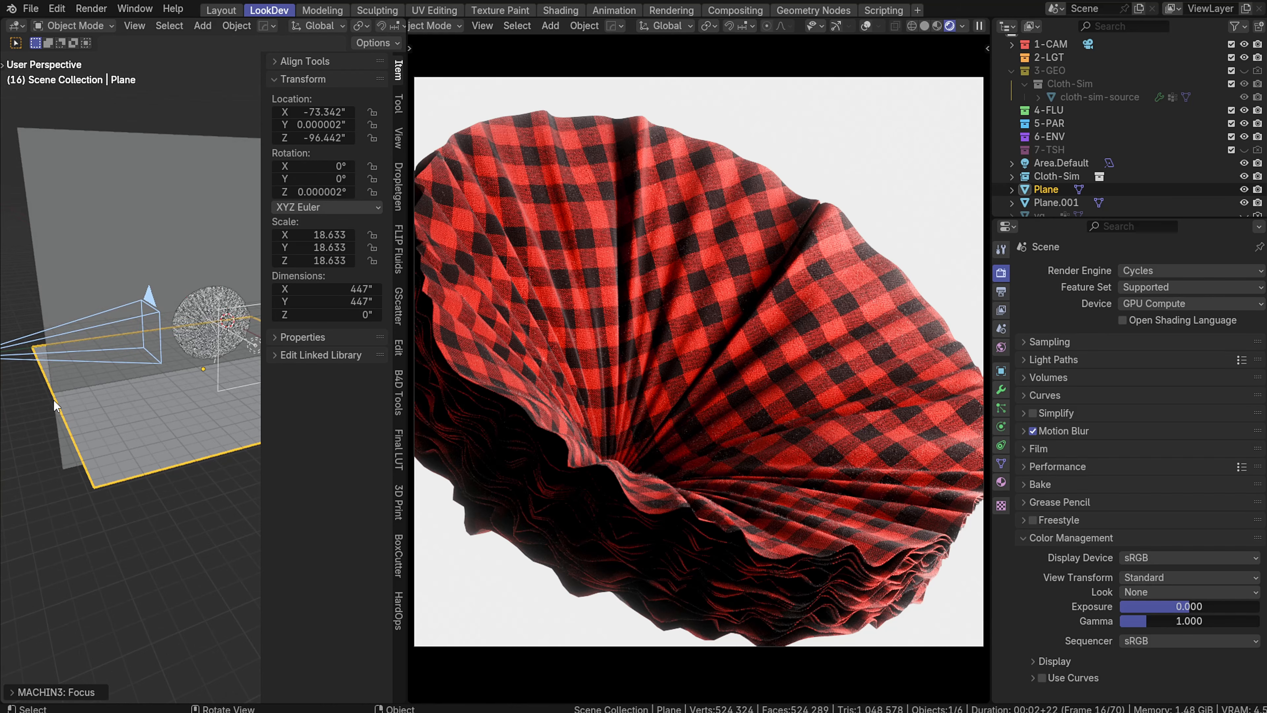
key("g")
key("z")
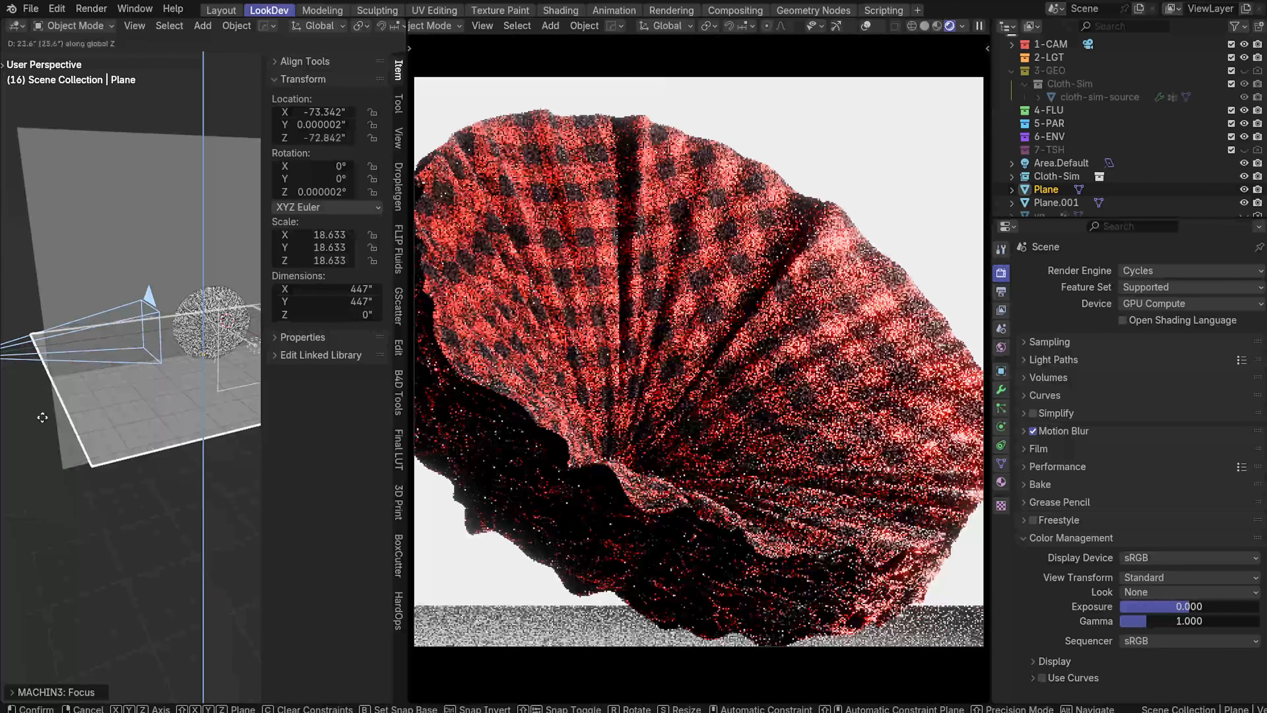
left_click(21, 460)
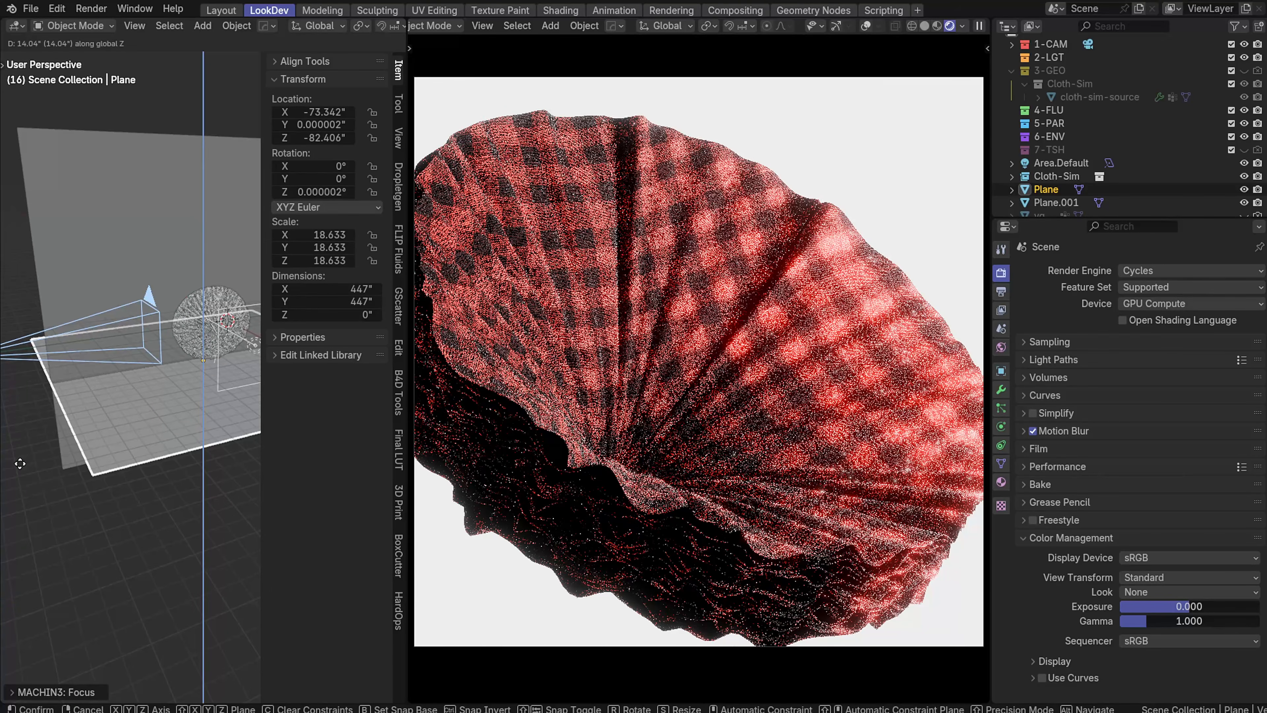
Select the upright plane, view it from the top, and rotate it about 16° so its near end angles toward the camera
middle_click_drag(21, 461, 199, 407)
key("n")
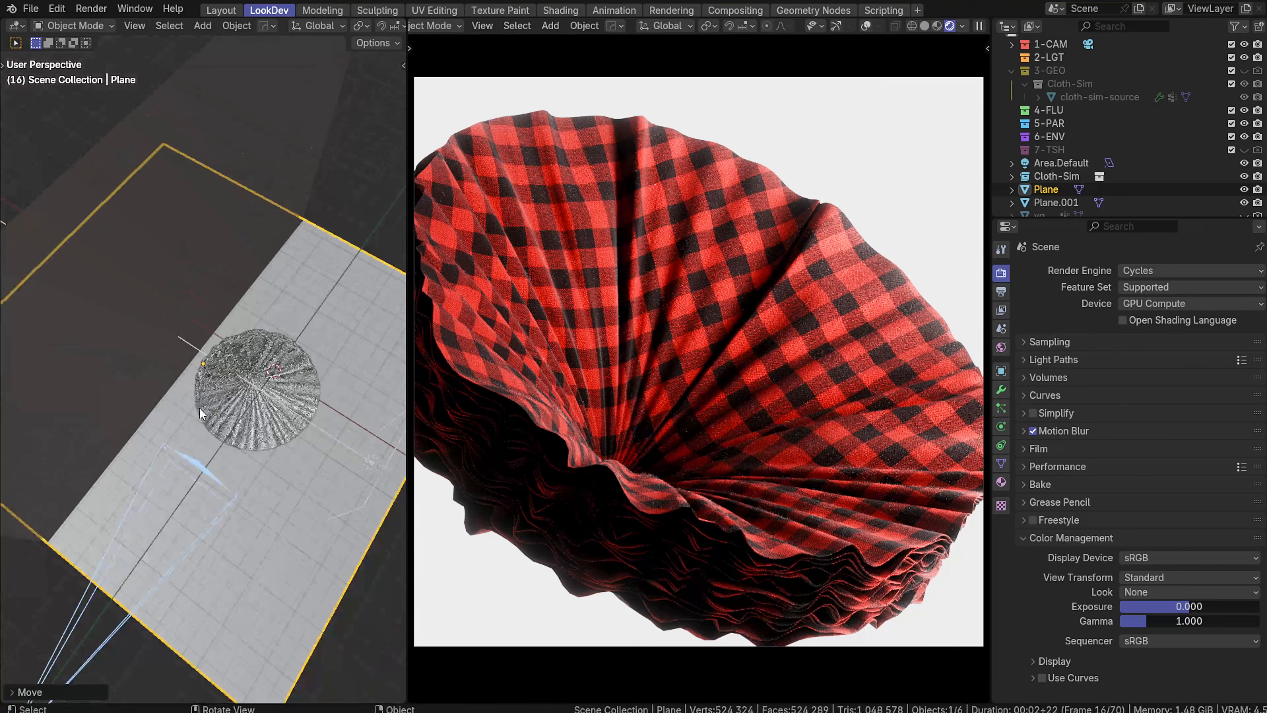
left_click(174, 245)
key("grave")
left_click(192, 178)
scroll(272, 231, "up", 2)
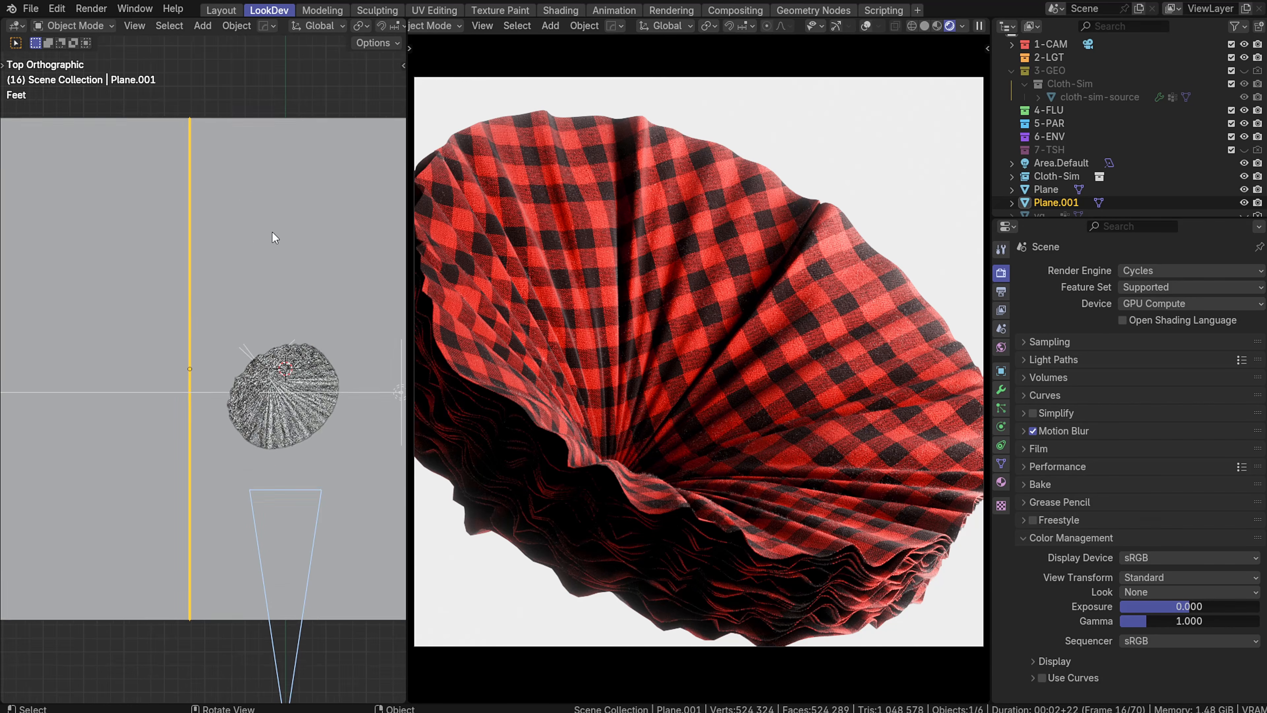
key("r")
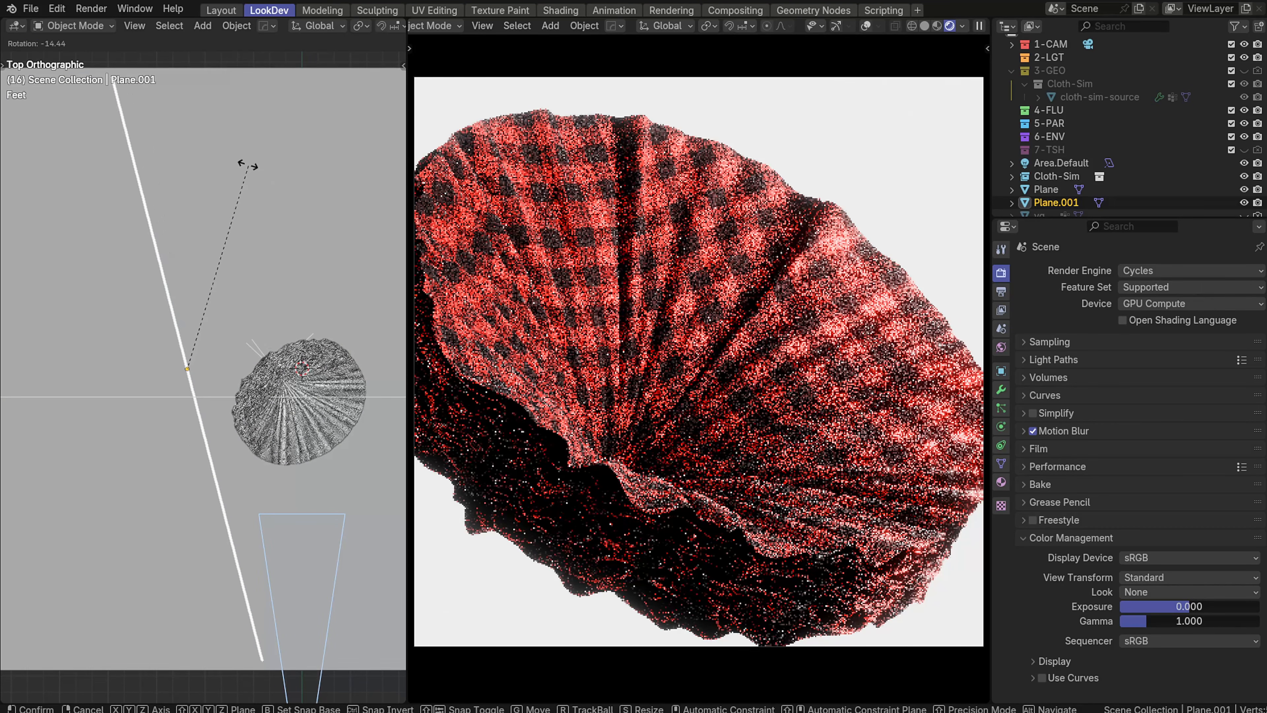
left_click(242, 164)
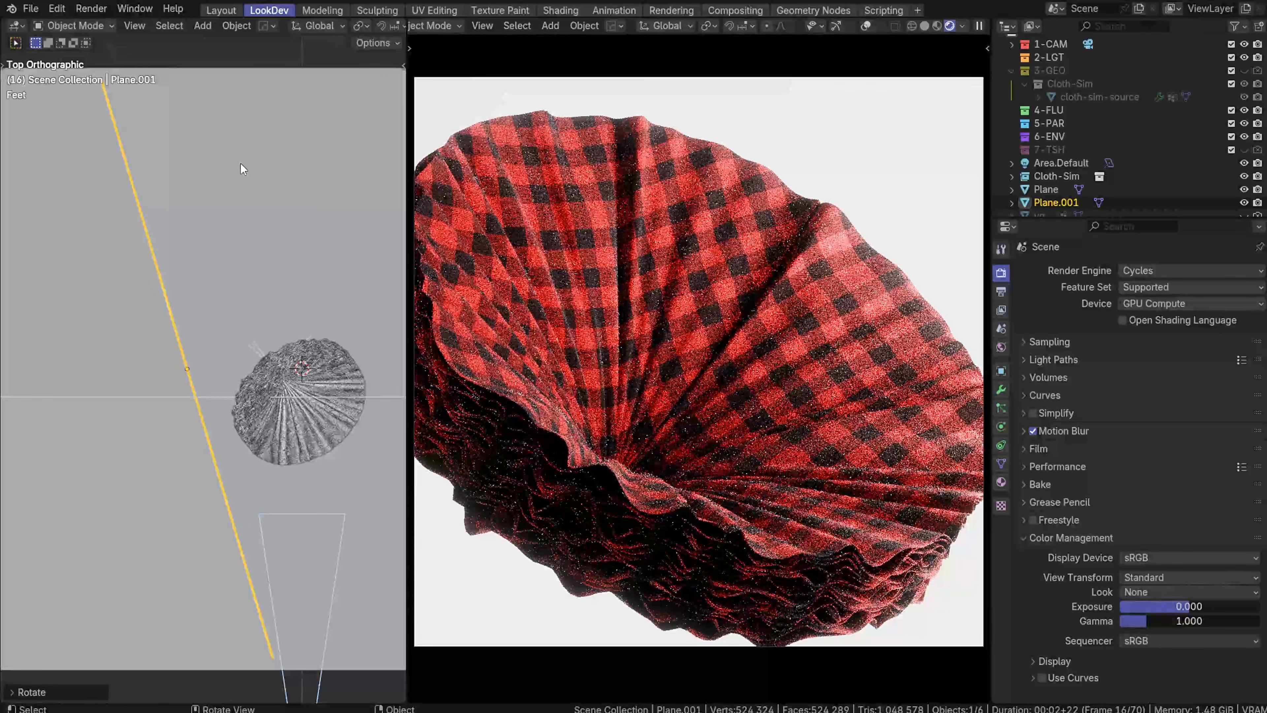
Move the angled upright plane toward the camera, keeping it alongside the cloth and outside the rendered frame
key("g")
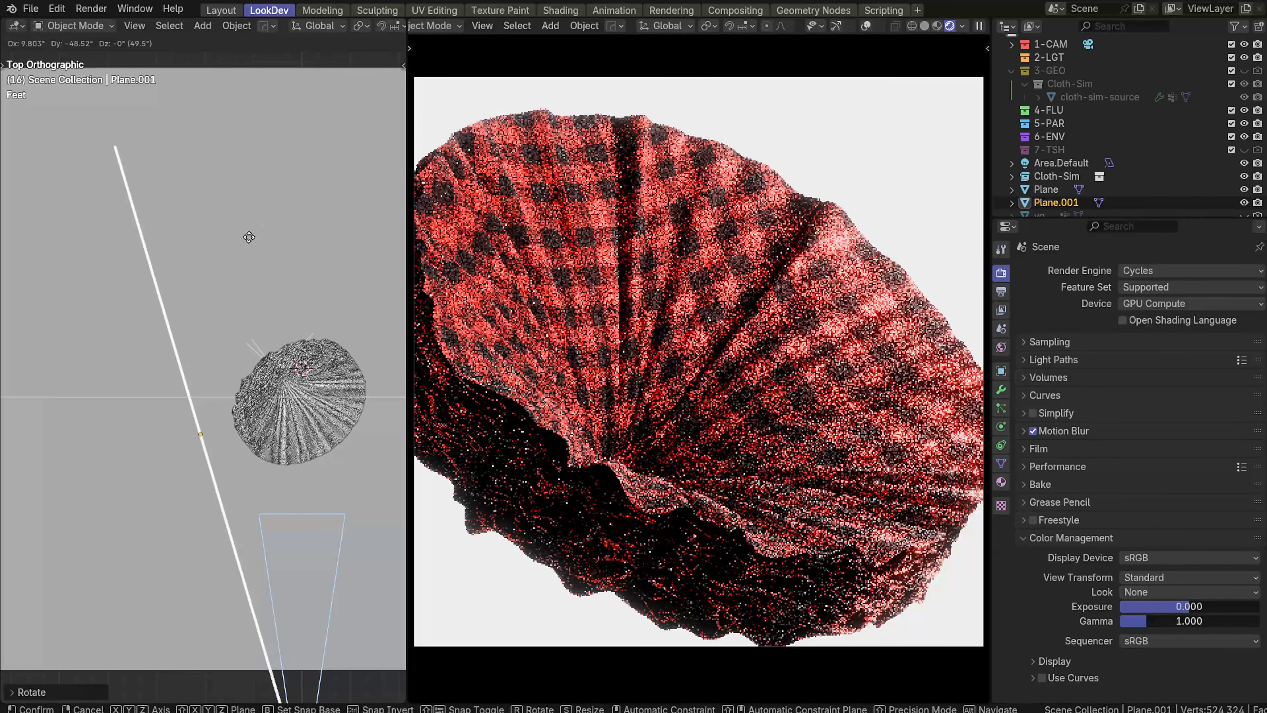
left_click(268, 364)
middle_click_drag(289, 437, 199, 269, "shift")
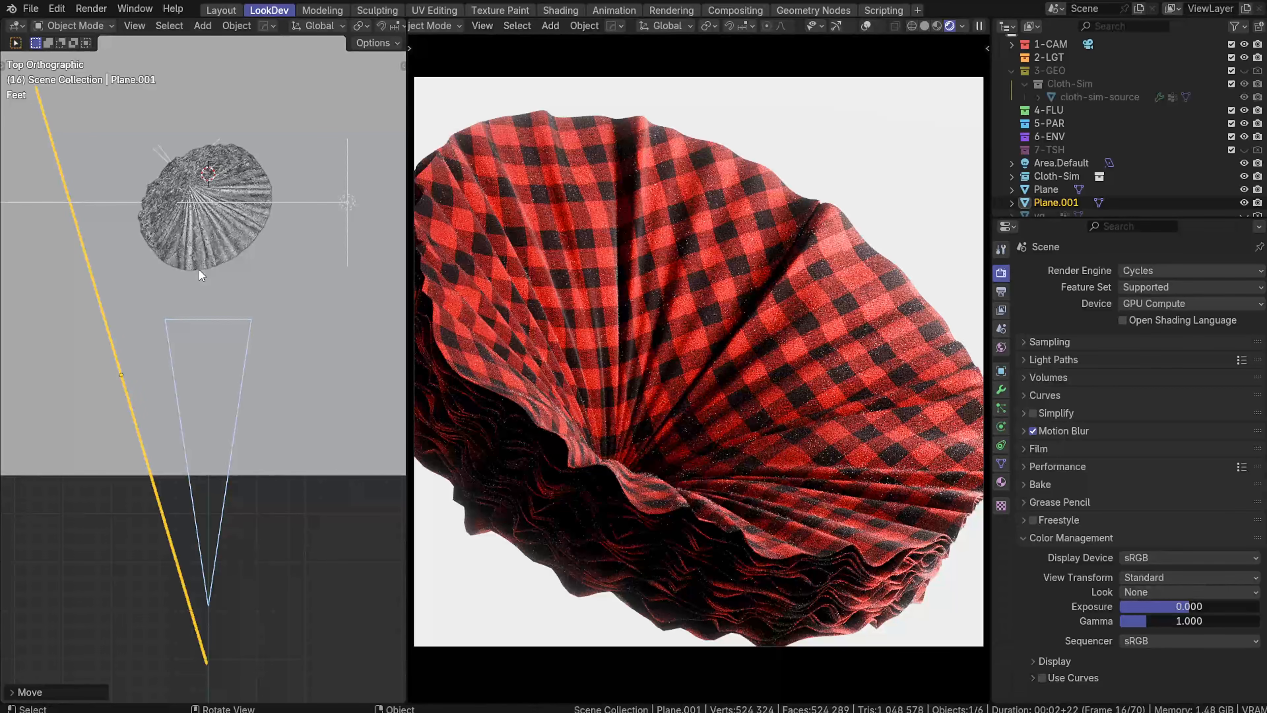
key("g")
left_click(287, 302)
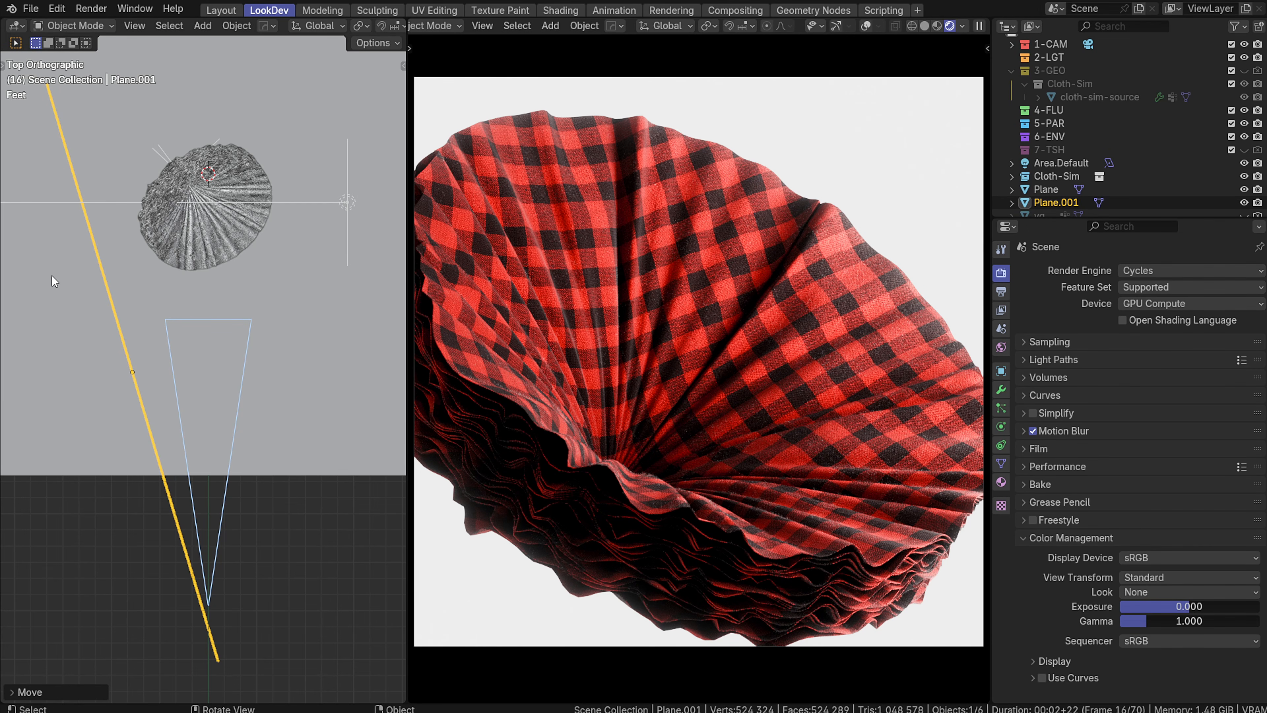
scroll(160, 274, "up", 1)
scroll(161, 275, "down", 4)
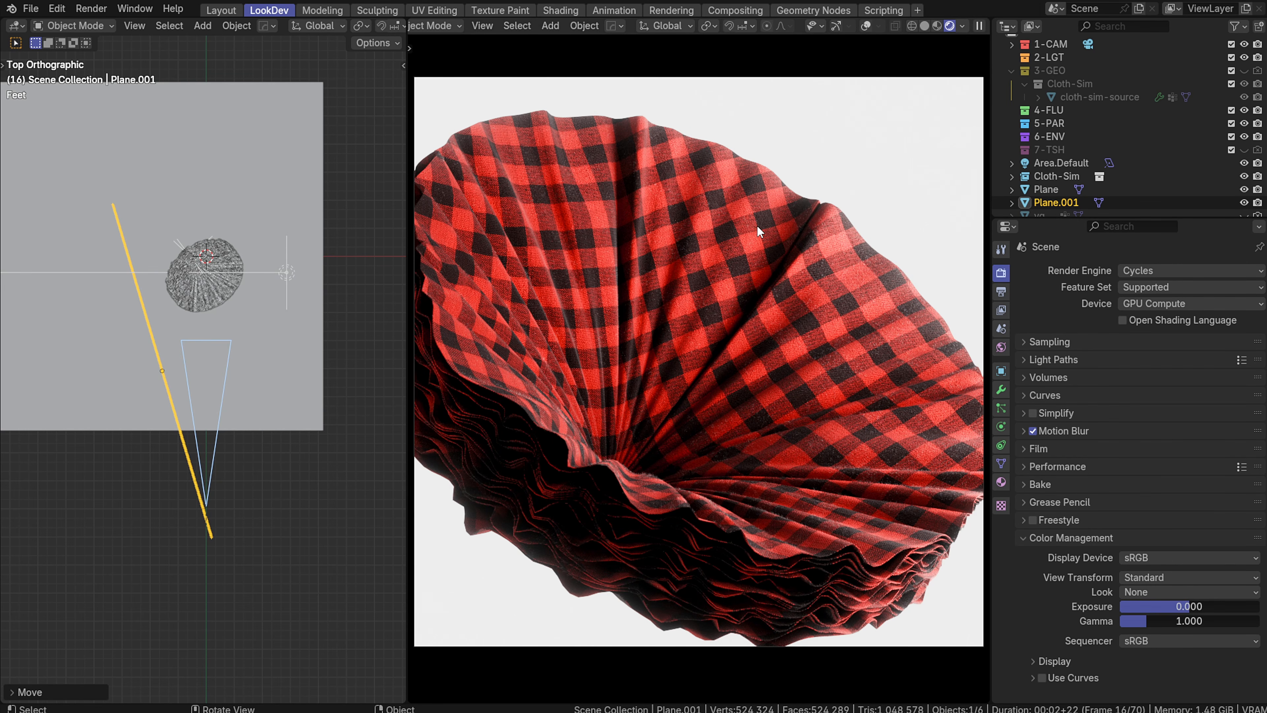
Lower the Final LUT exposure to -0.5
key("n")
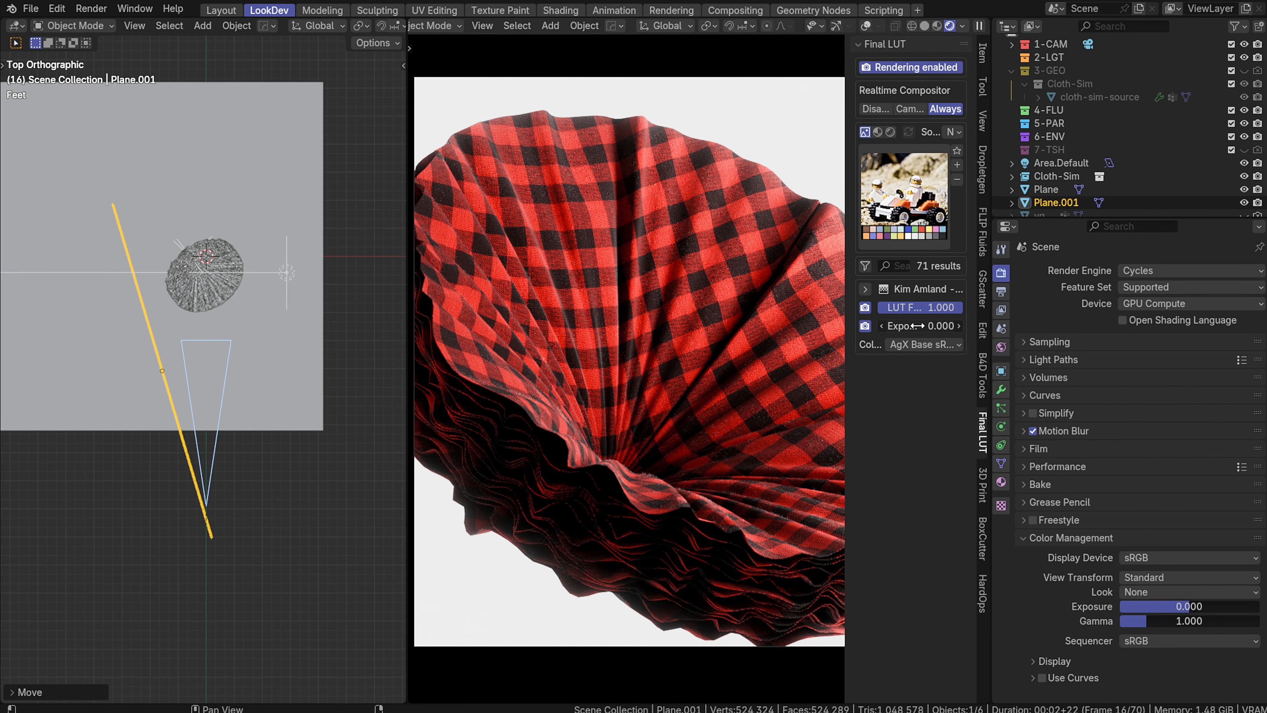
left_click_drag(919, 326, 884, 326)
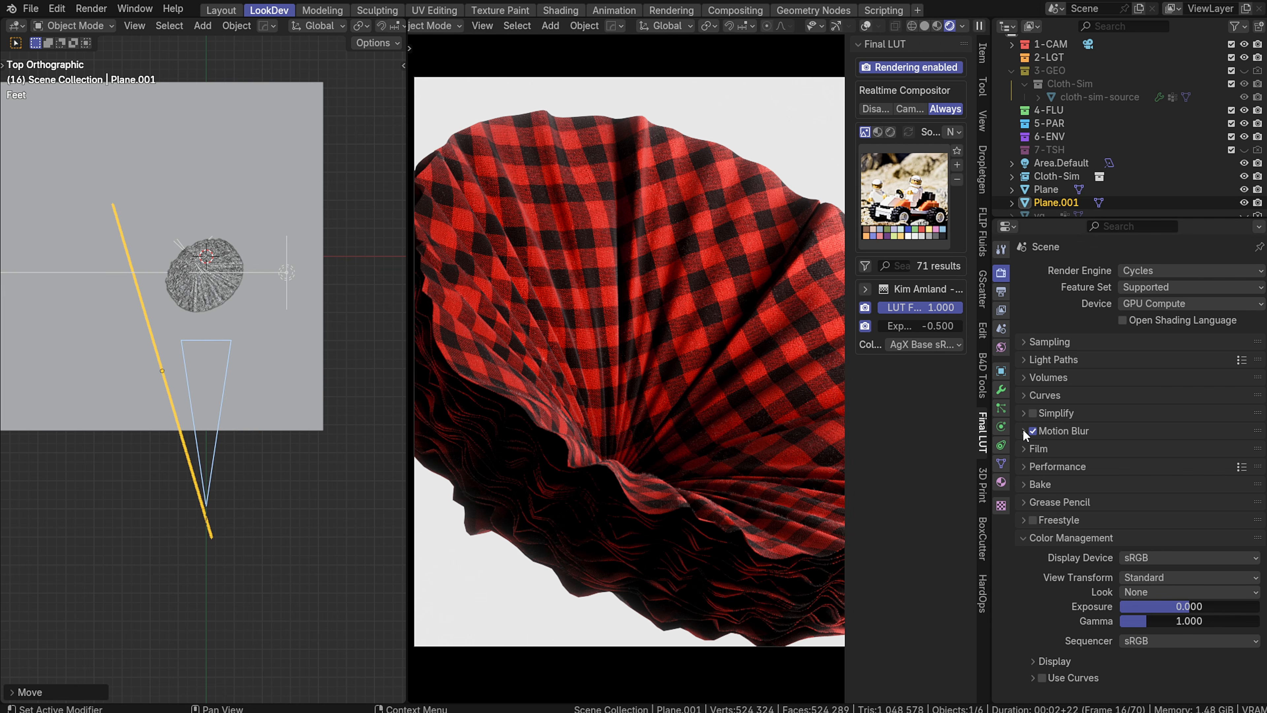
key("n")
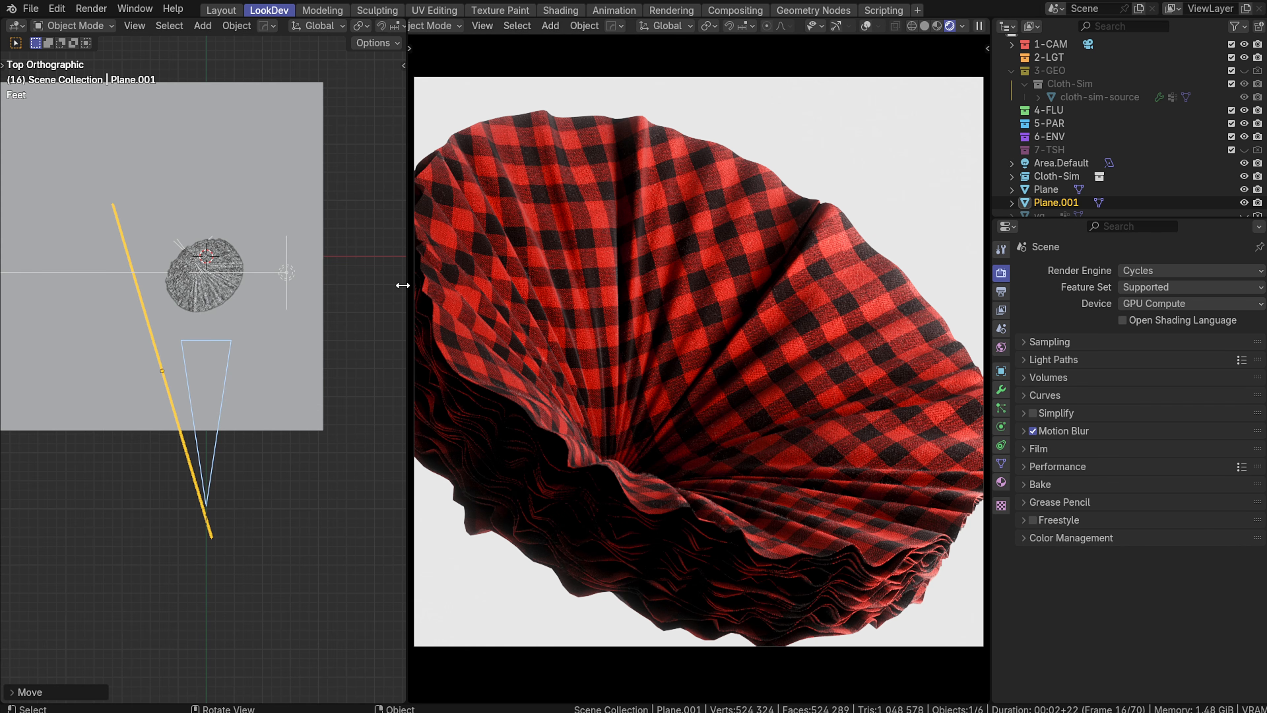
Examine the modifier stack of the cloth-sim-source object, including the DataTransfer settings and the GeometryNodes modifier's options
scroll(179, 241, "down", 1)
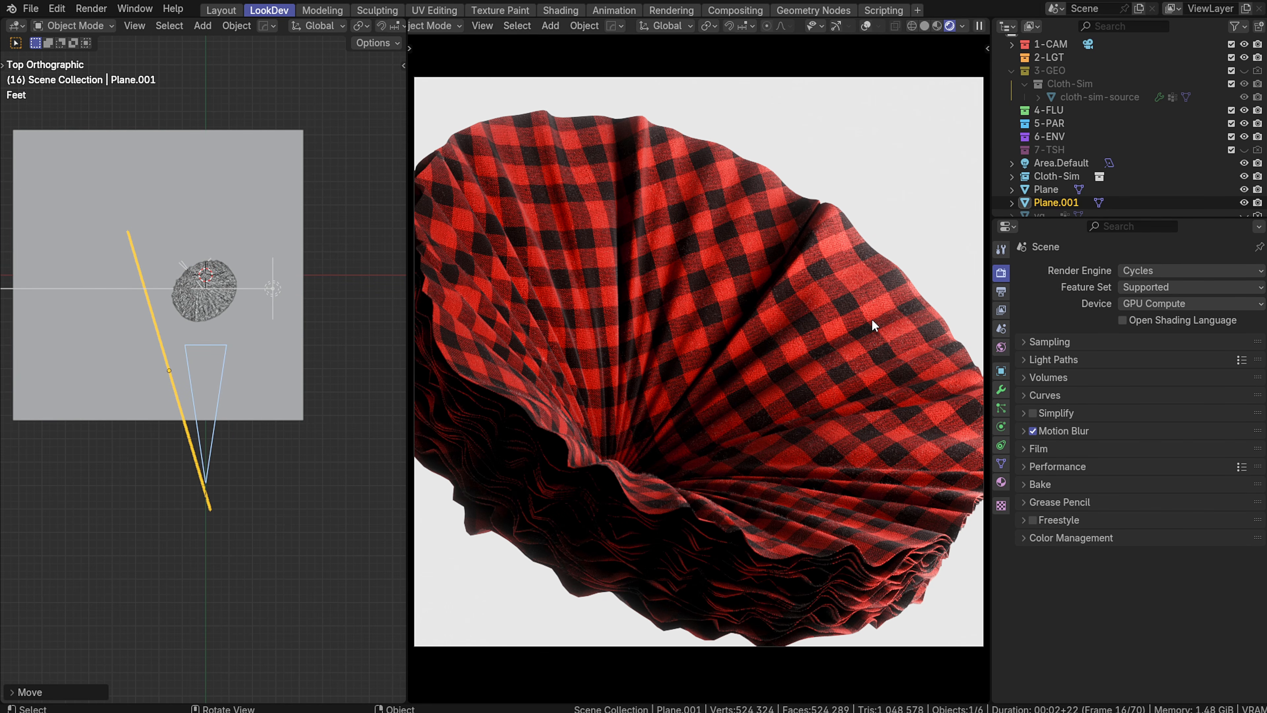
middle_click_drag(280, 380, 250, 319)
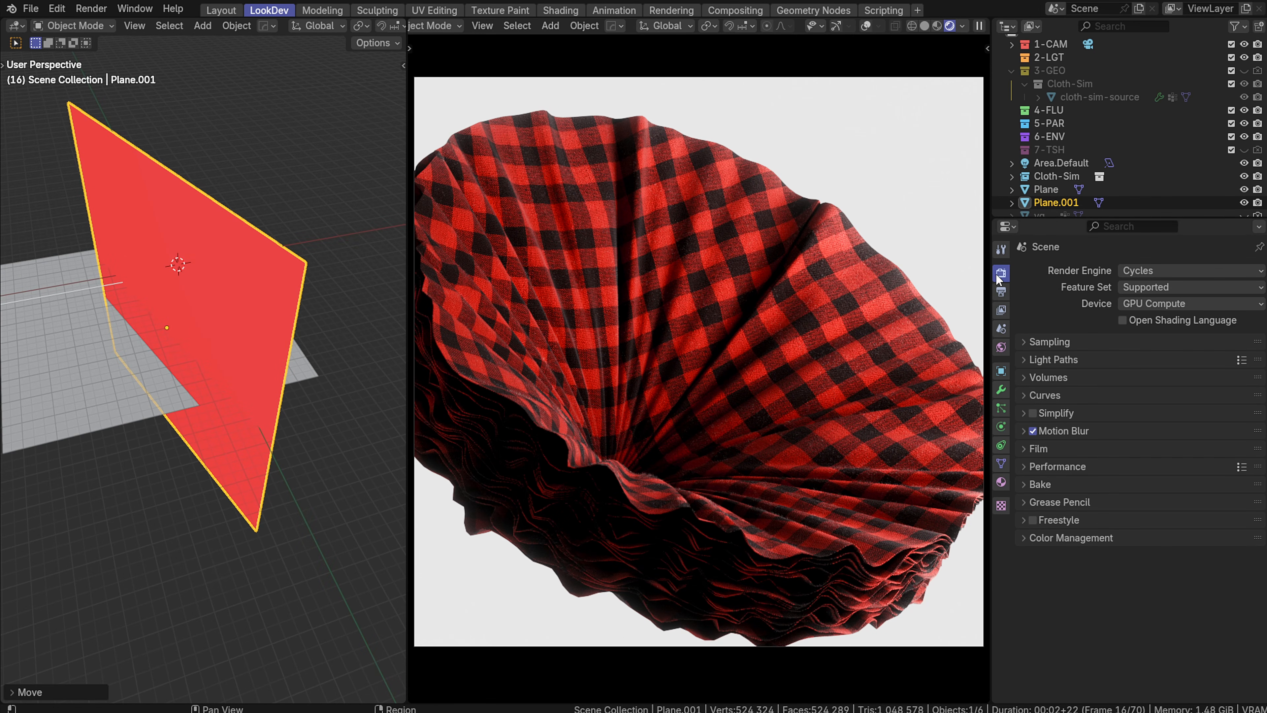
left_click(1081, 98)
left_click(1001, 389)
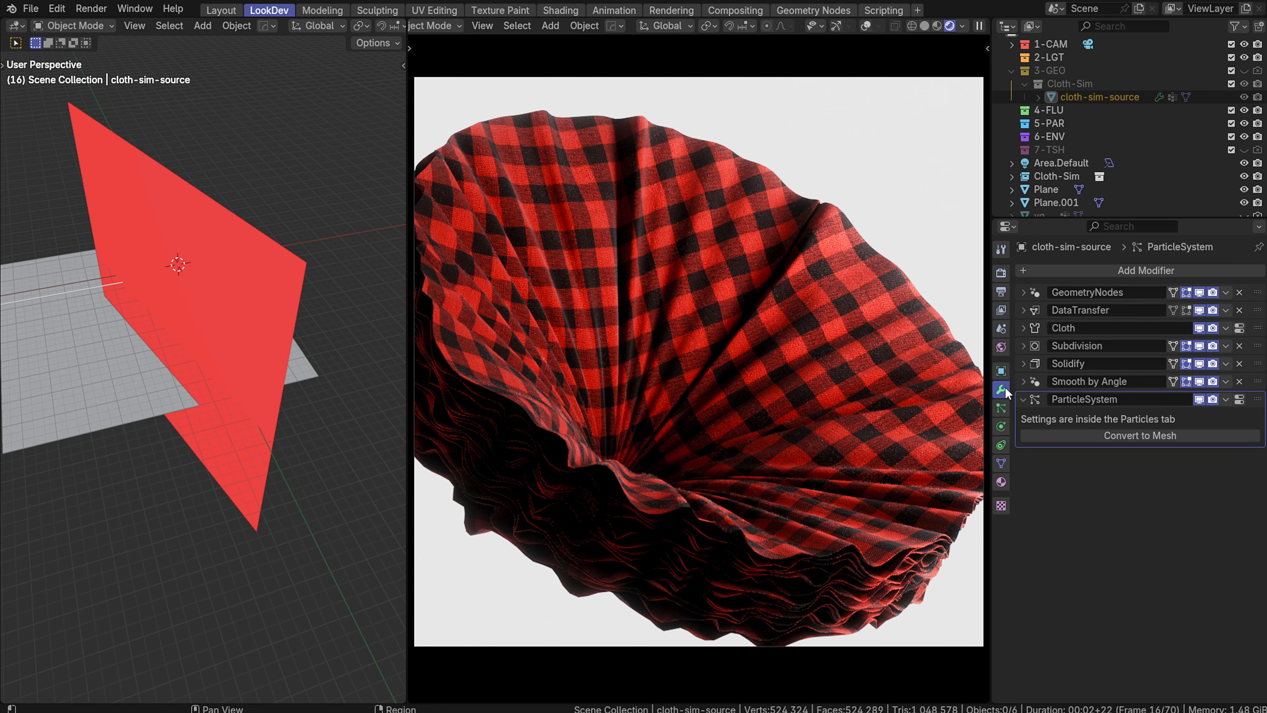
left_click(1022, 310)
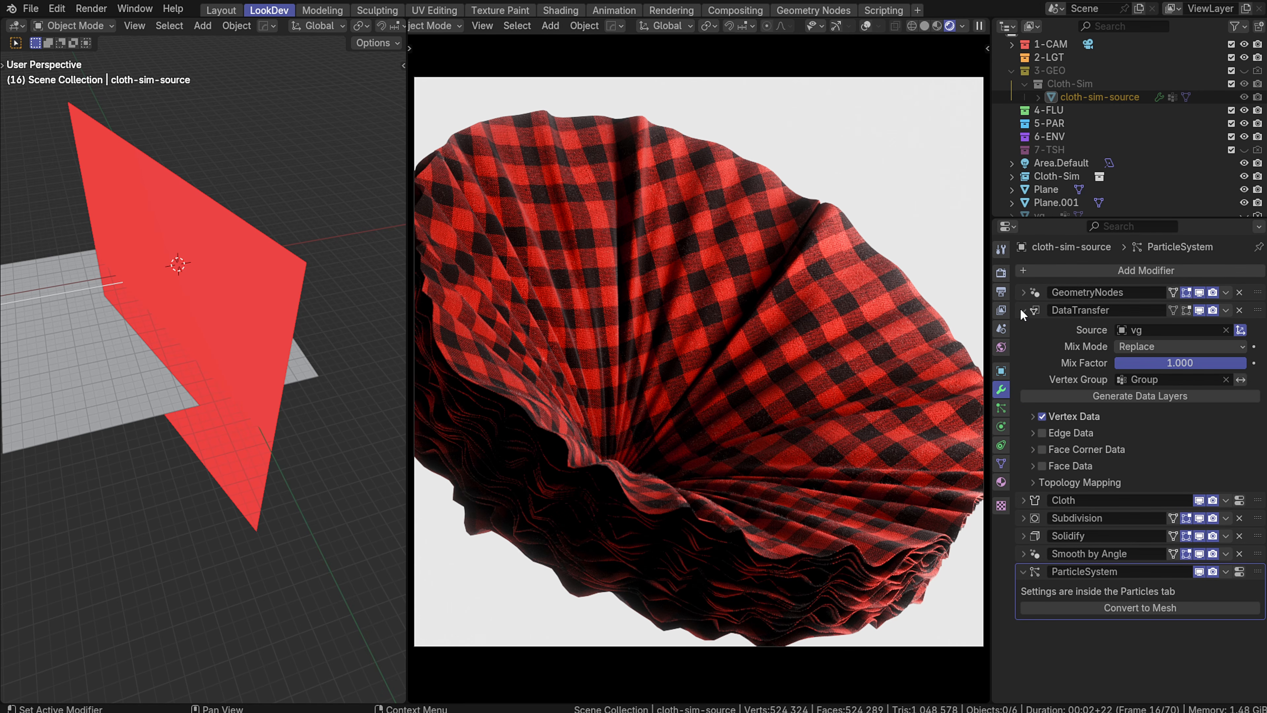
left_click(1021, 310)
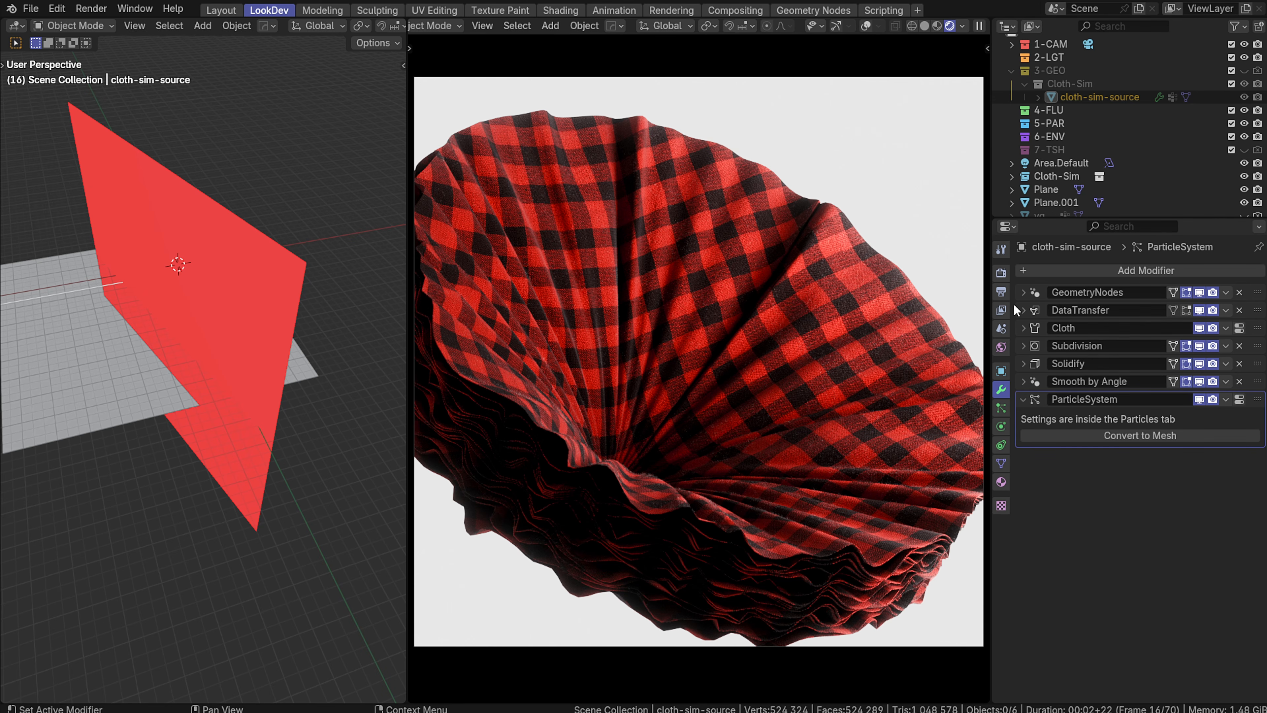
scroll(1062, 152, "down", 1)
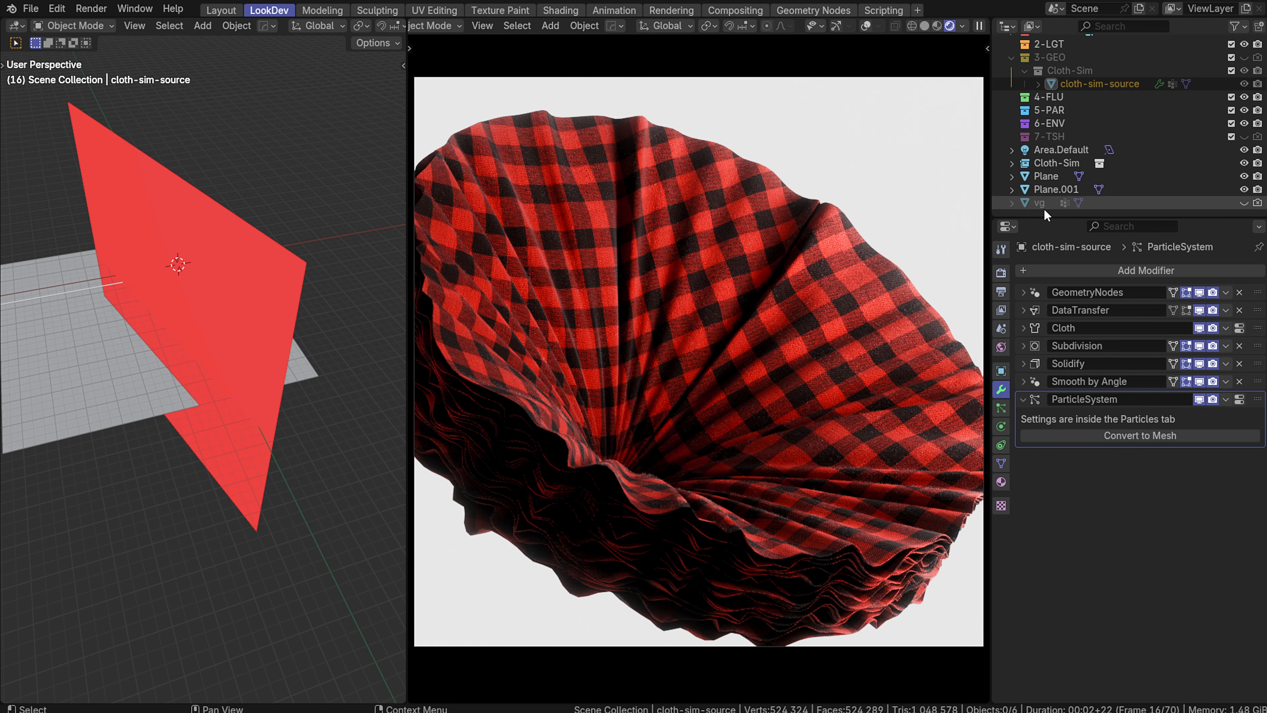
middle_click_drag(209, 329, 155, 297)
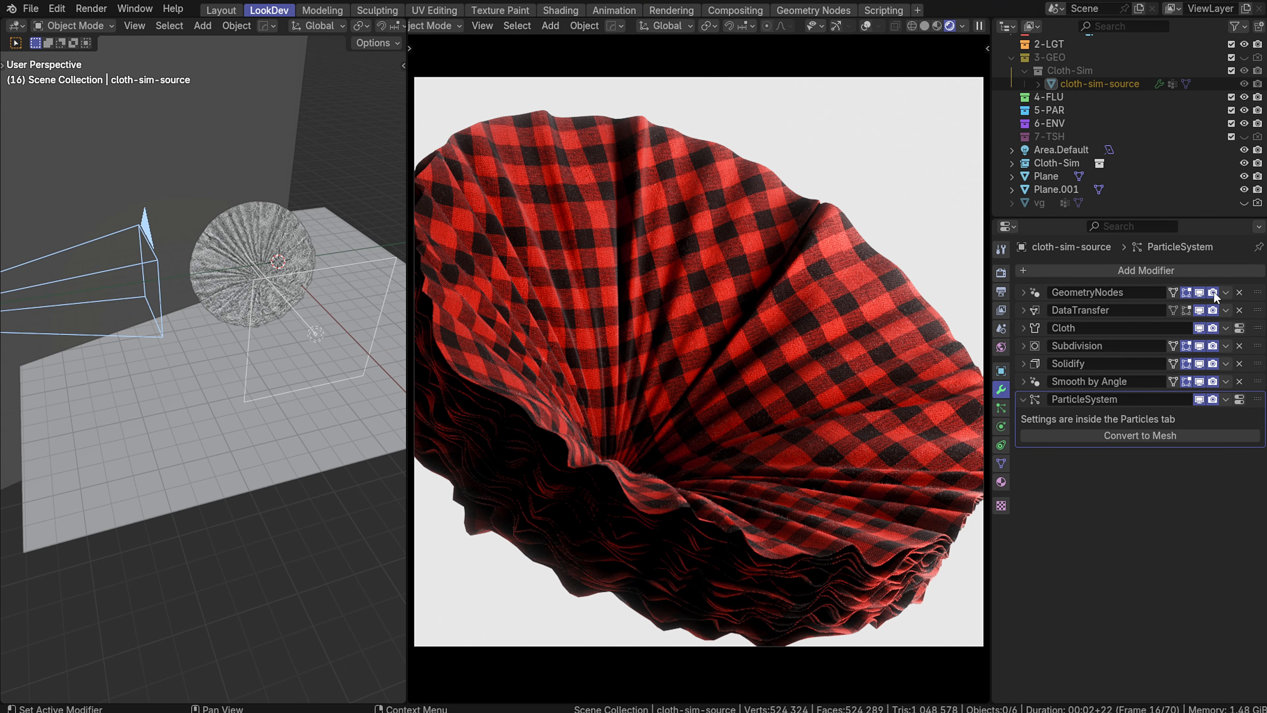
left_click(1226, 293)
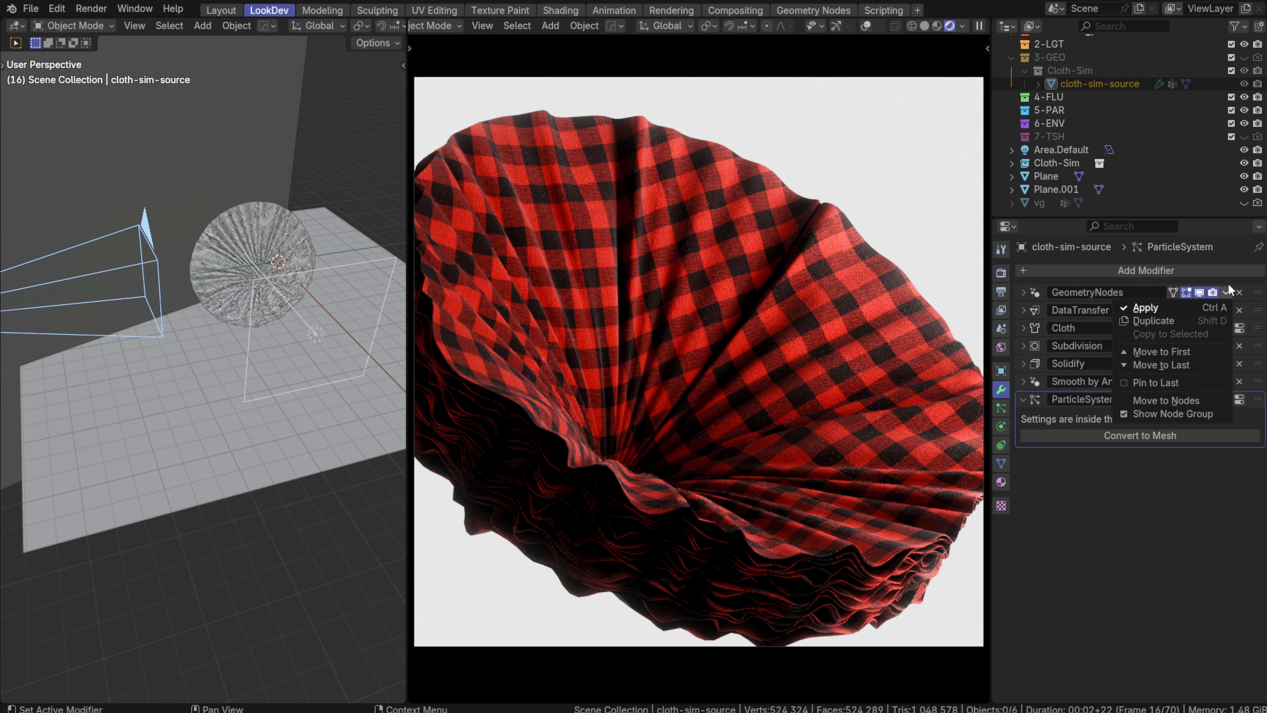
left_click(1226, 293)
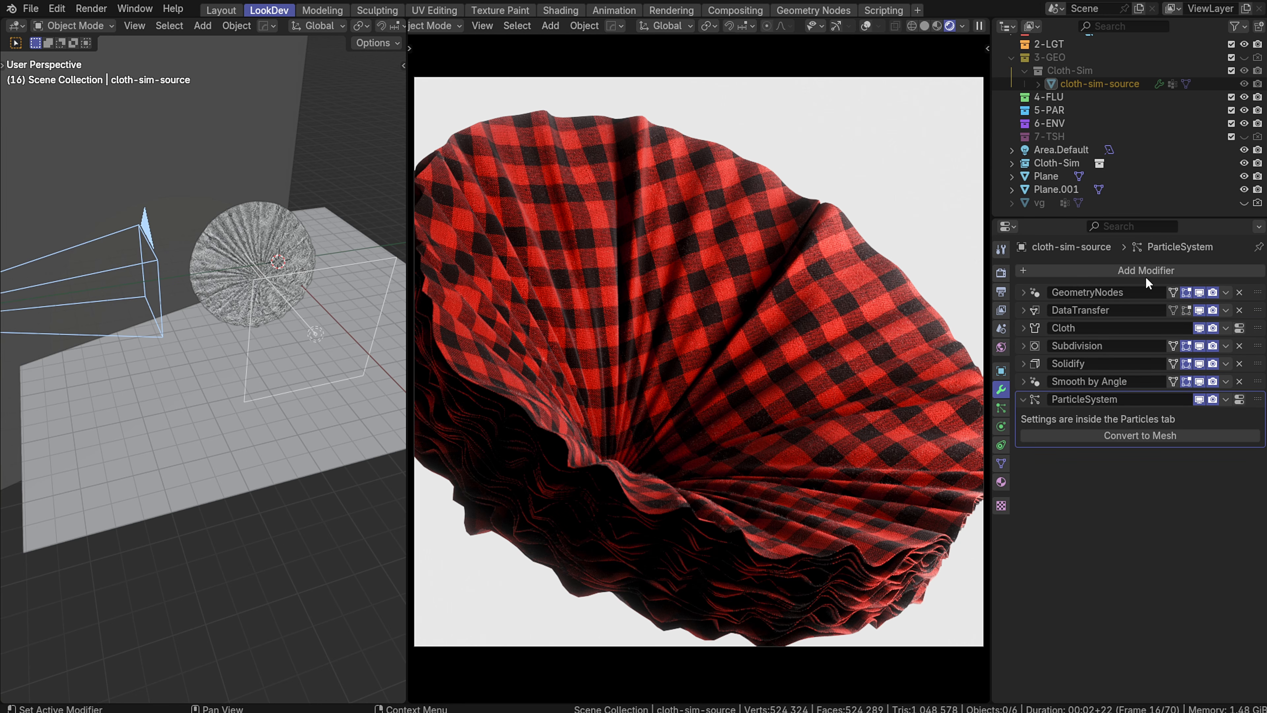
Review the vg source object and the source, vertex group and Vertex Data mapping in cloth-sim-source's DataTransfer modifier
middle_click_drag(273, 336, 237, 302)
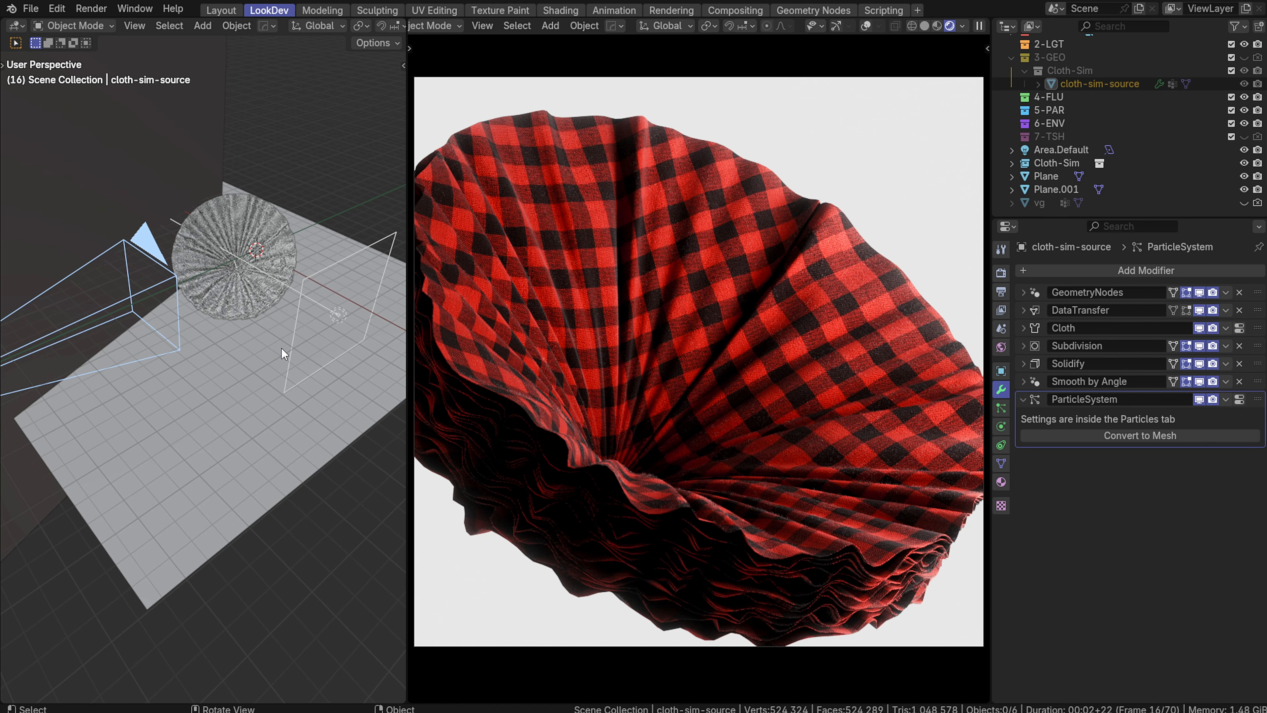
left_click(1040, 203)
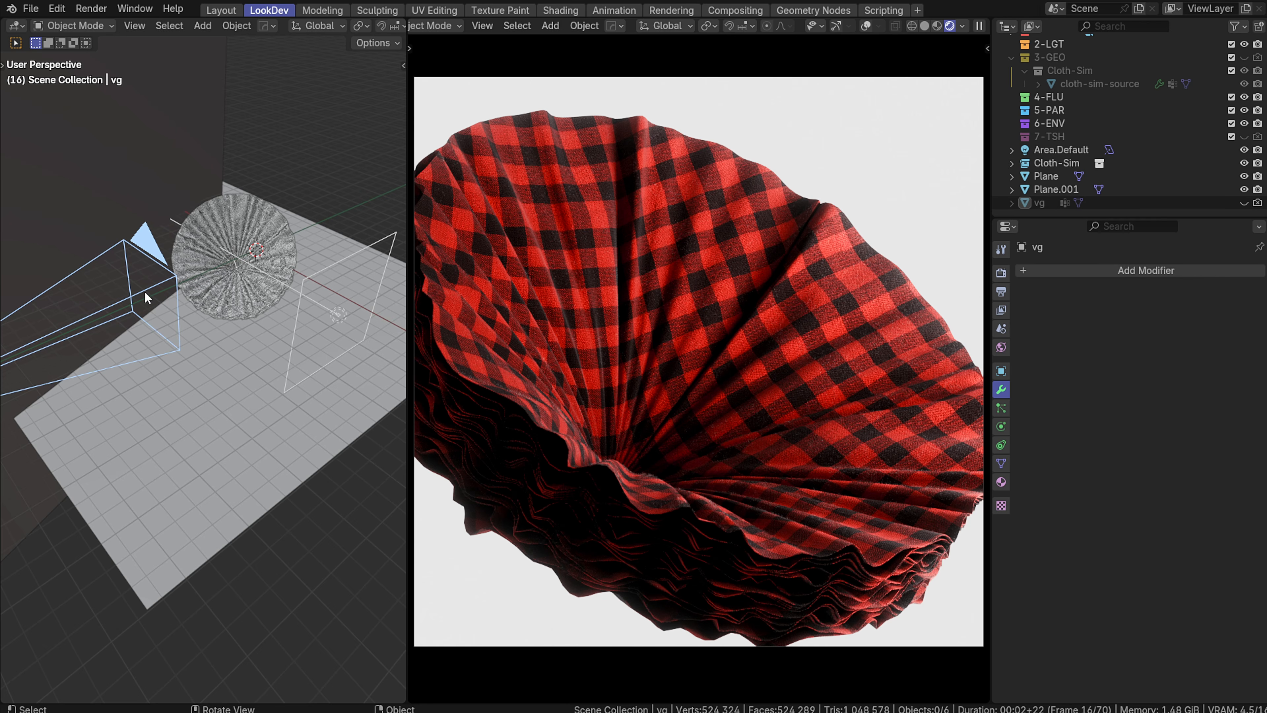
mouse_move(145, 291)
middle_mouse_down()
mouse_move(156, 255)
mouse_move(152, 280)
middle_mouse_up()
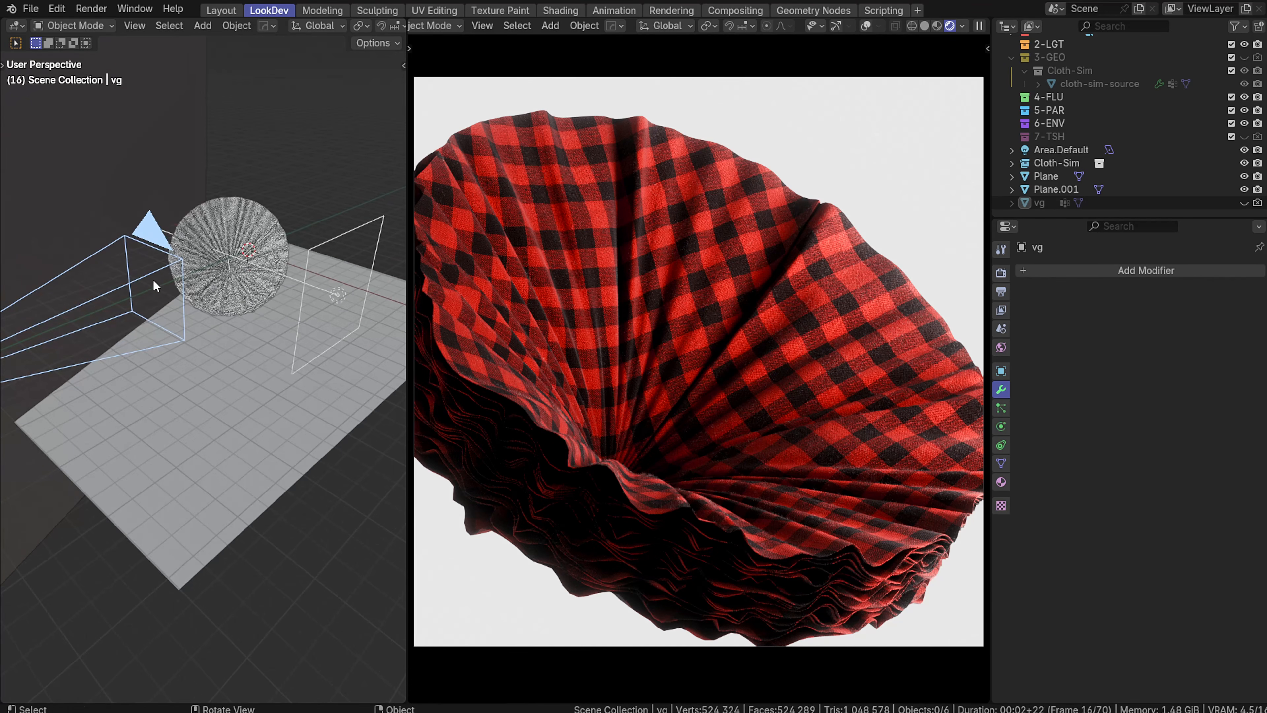
left_click(1119, 85)
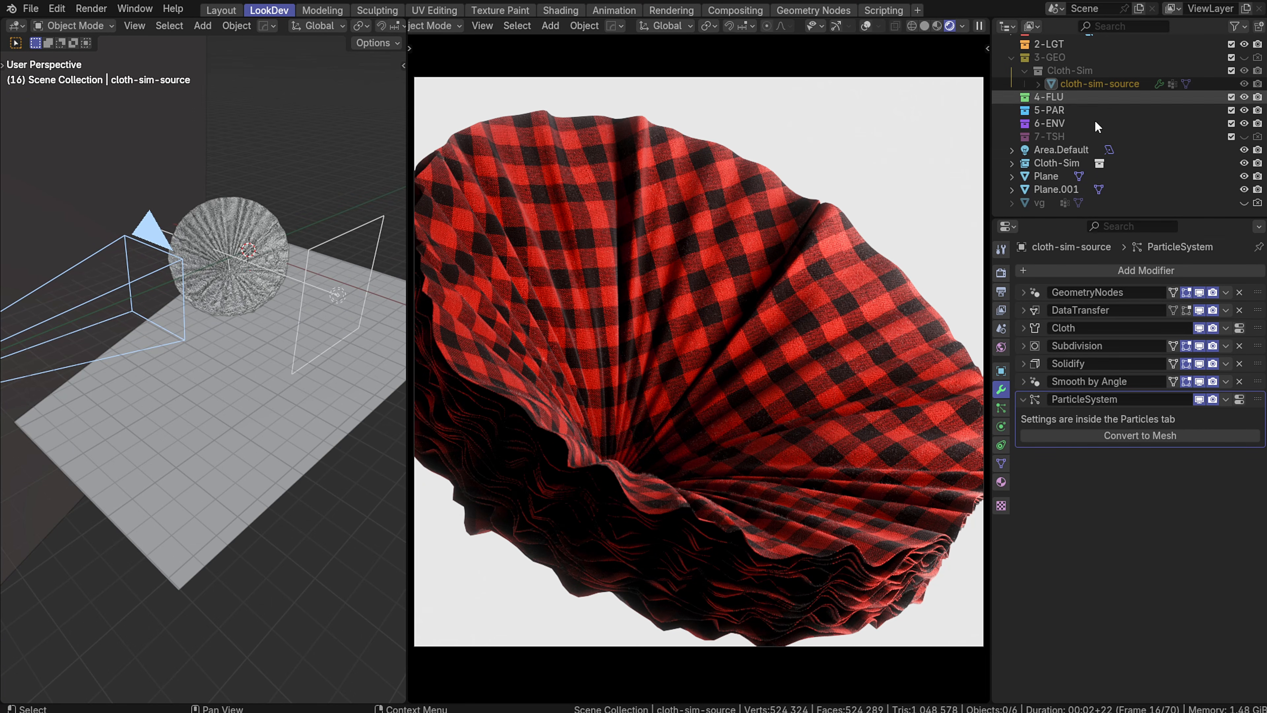
left_click(1021, 310)
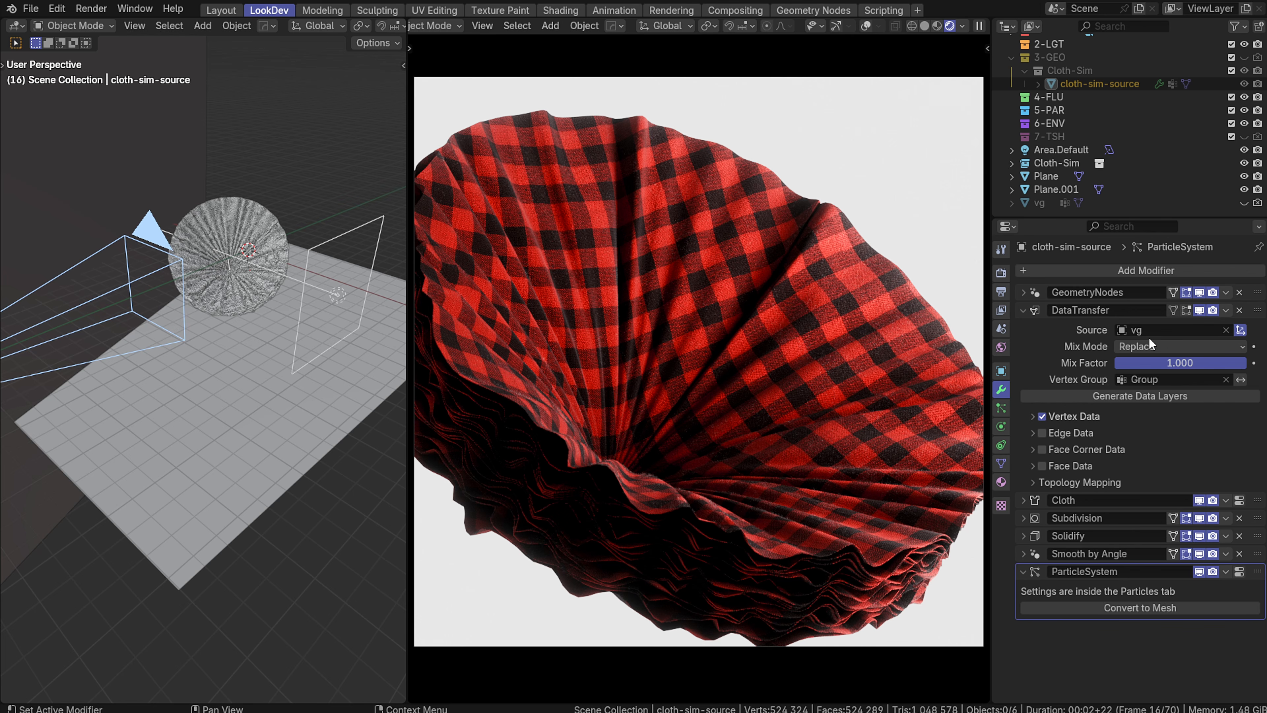
left_click(1057, 415)
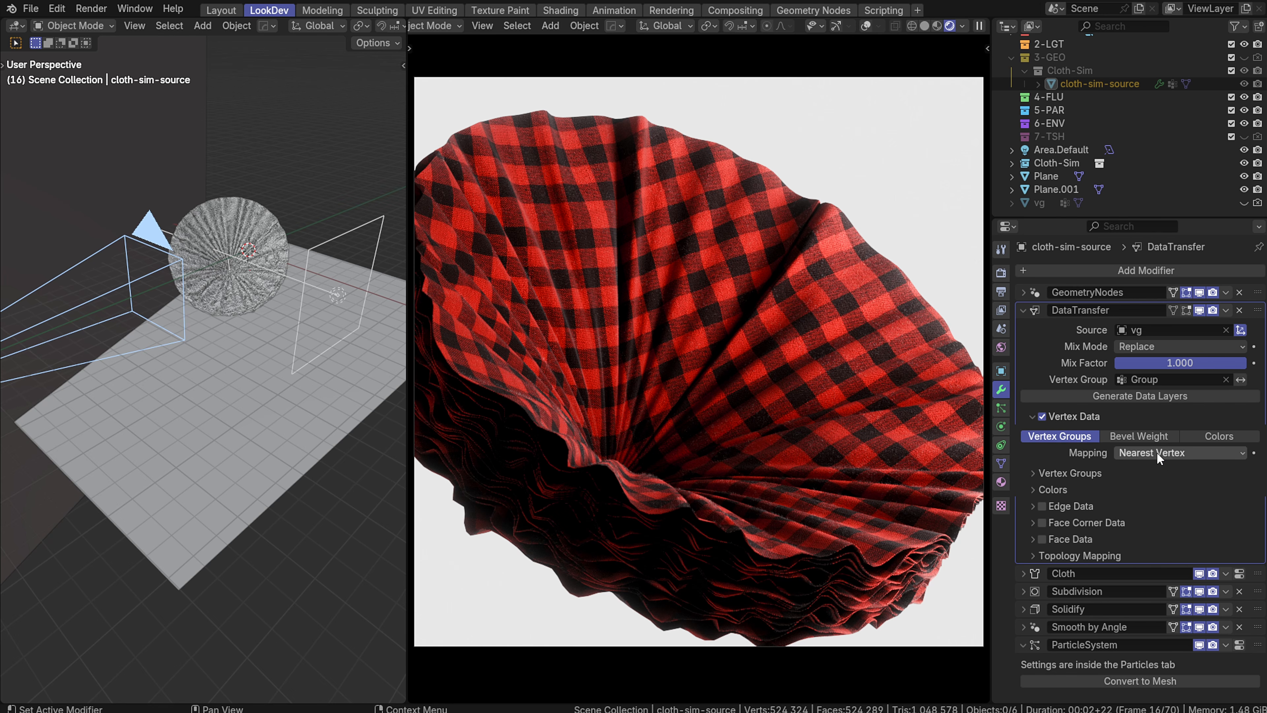
left_click(1032, 417)
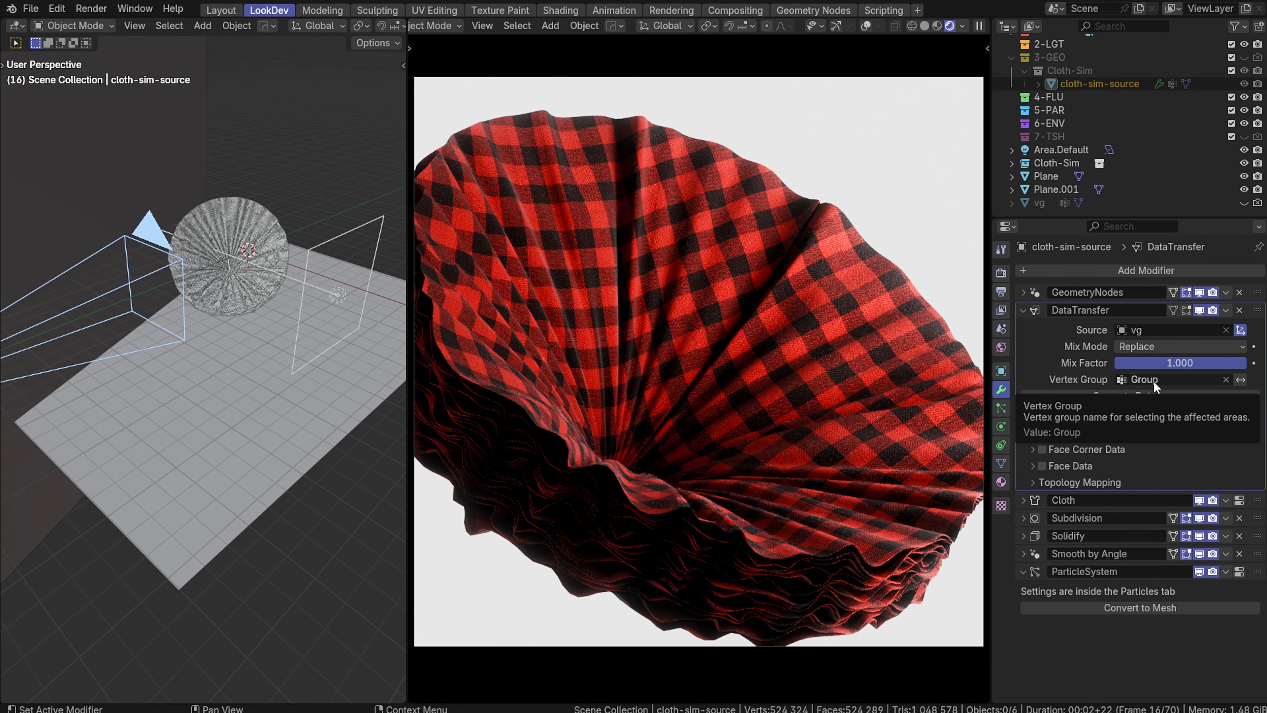
left_click(1024, 311)
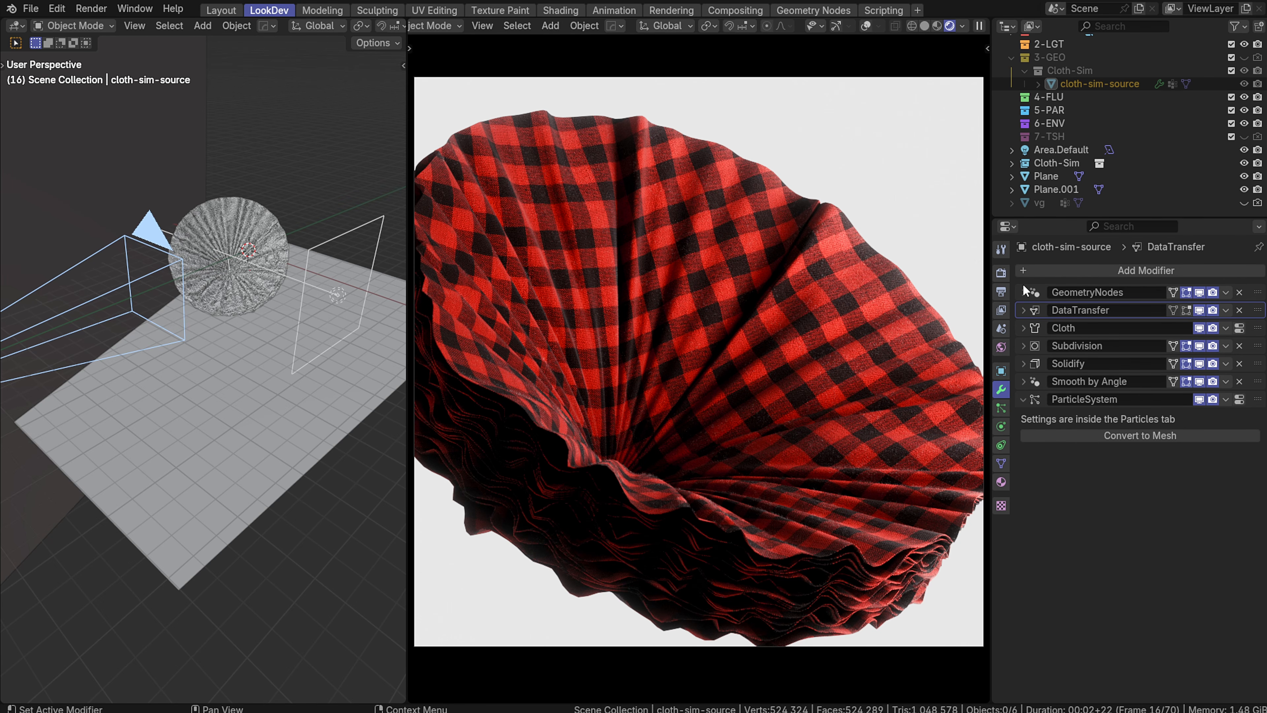
left_click(1260, 293)
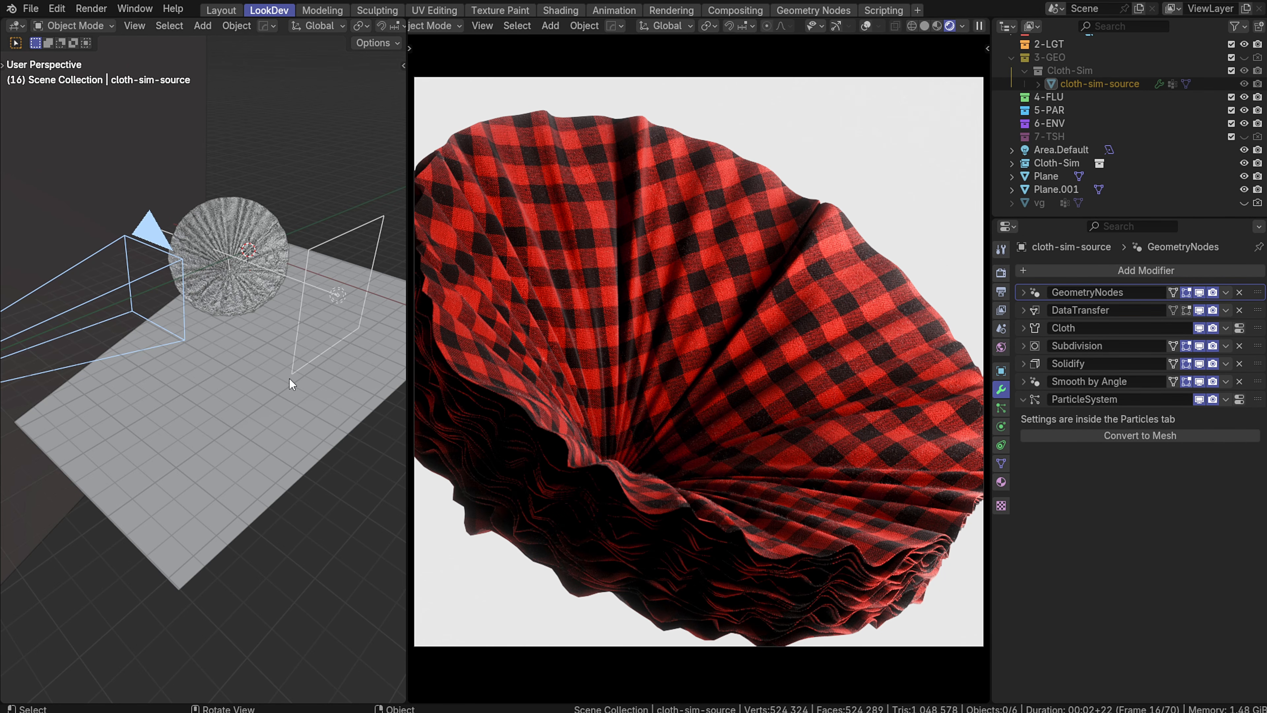
middle_click_drag(282, 366, 279, 340)
middle_click_drag(299, 240, 212, 338)
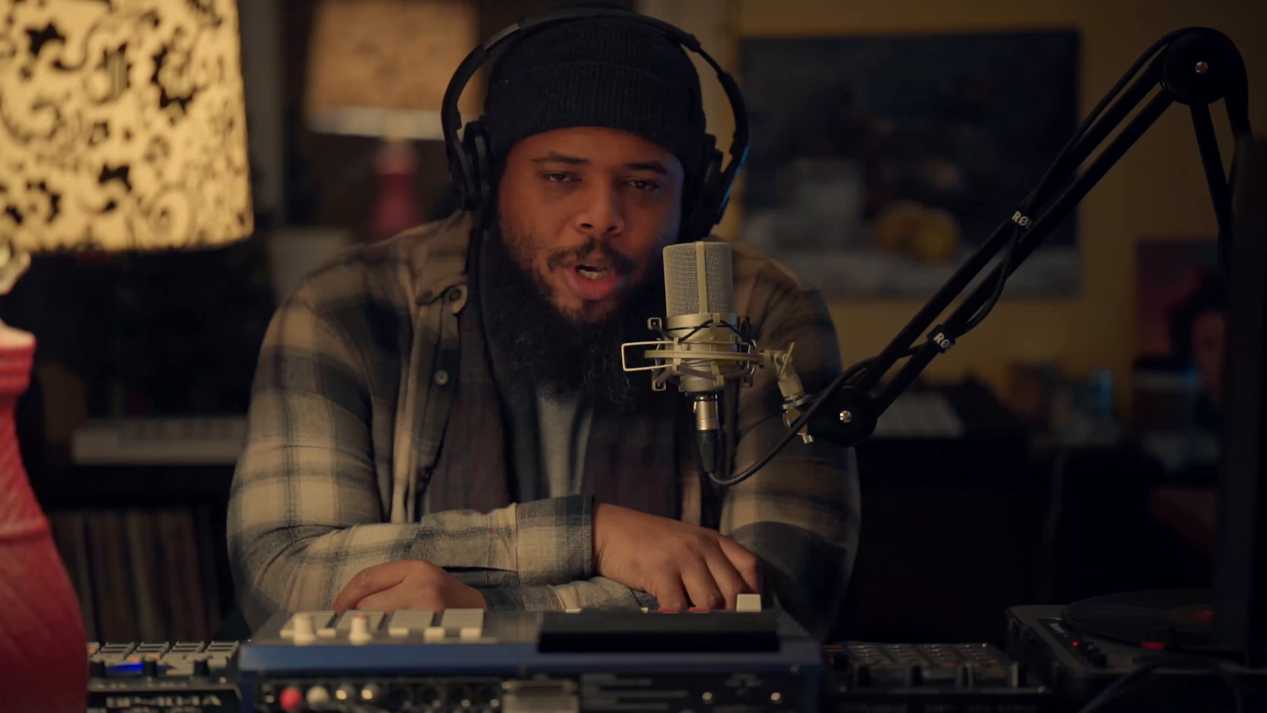